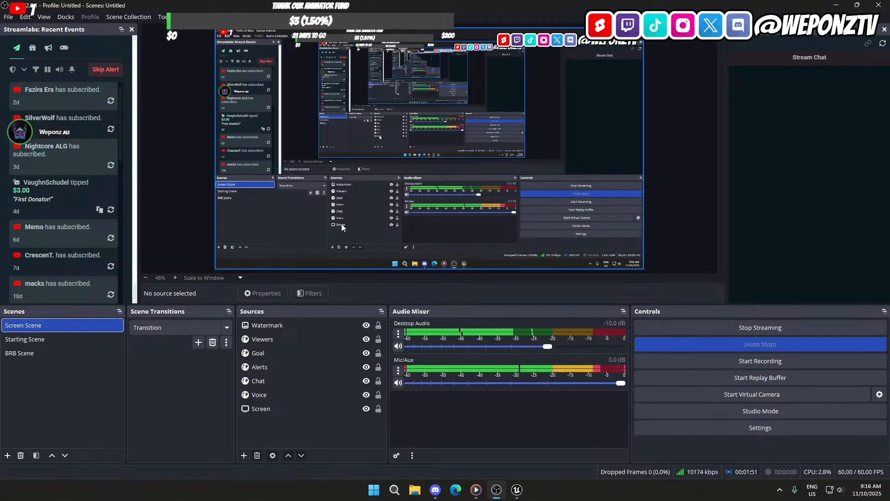
Step: Switch to the Unreal Editor and open the SmartAI example folder _Assets/SmartAI/Blueprints/AI/AICharacters/Examples/Civilians
click(517, 490)
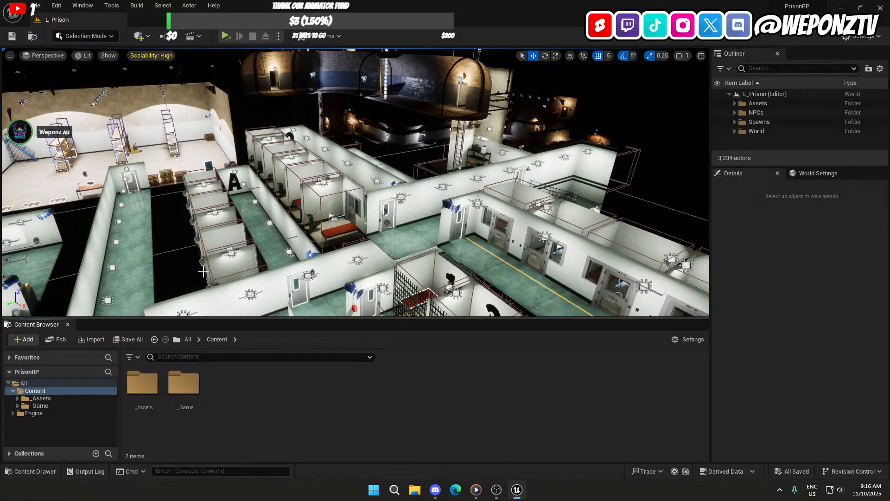
double_click(143, 389)
scroll(484, 422, down, 2)
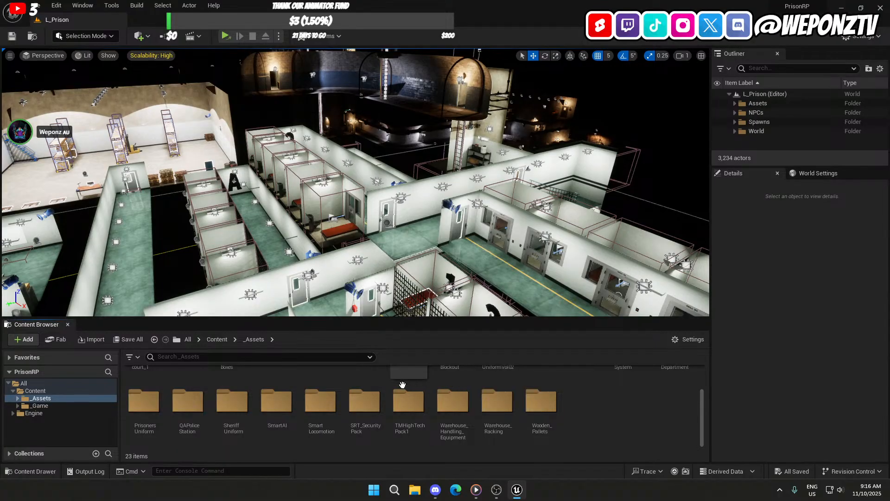
double_click(279, 407)
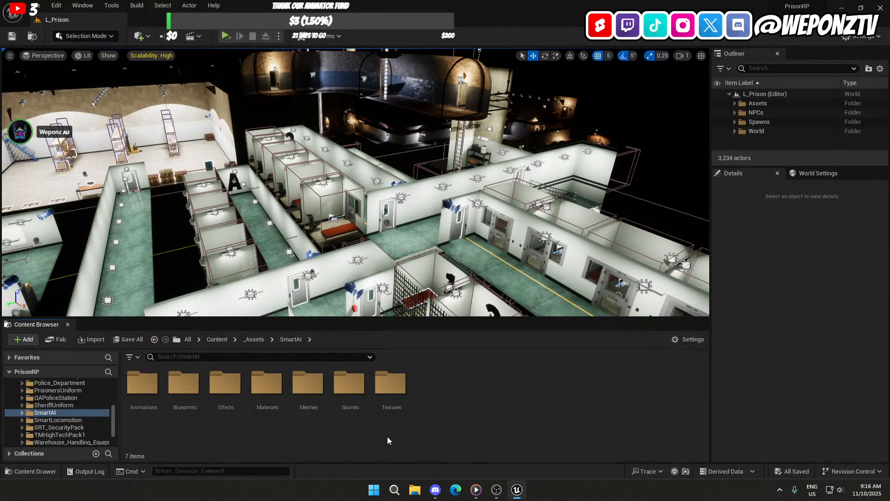
double_click(184, 389)
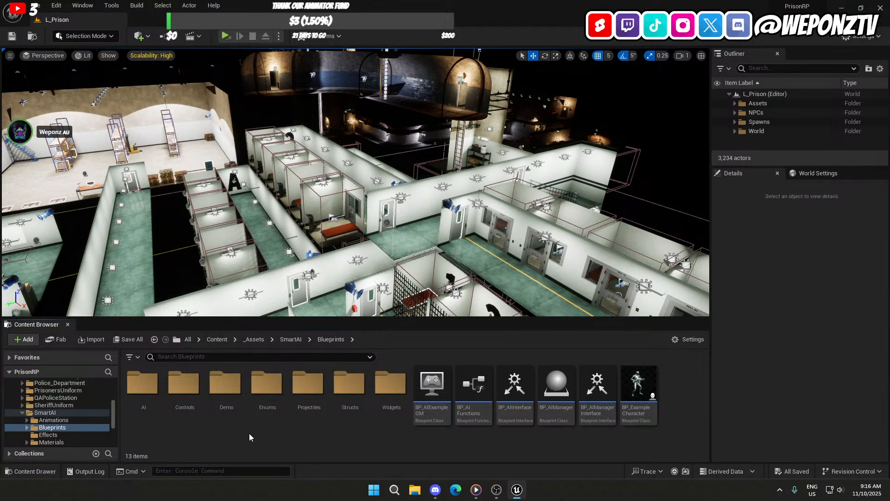
double_click(142, 385)
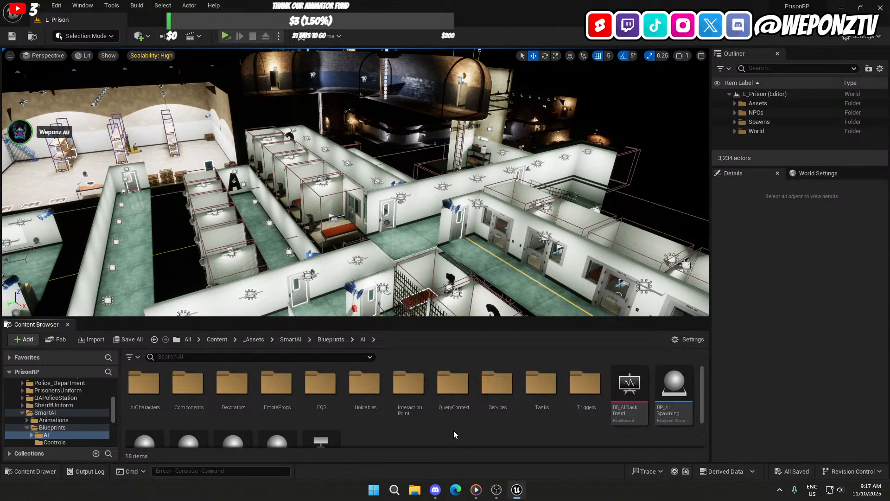
double_click(153, 397)
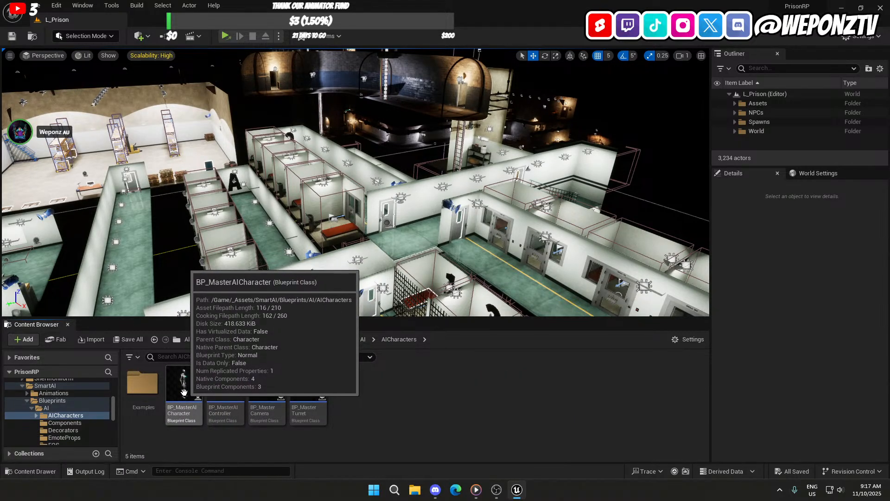
double_click(142, 384)
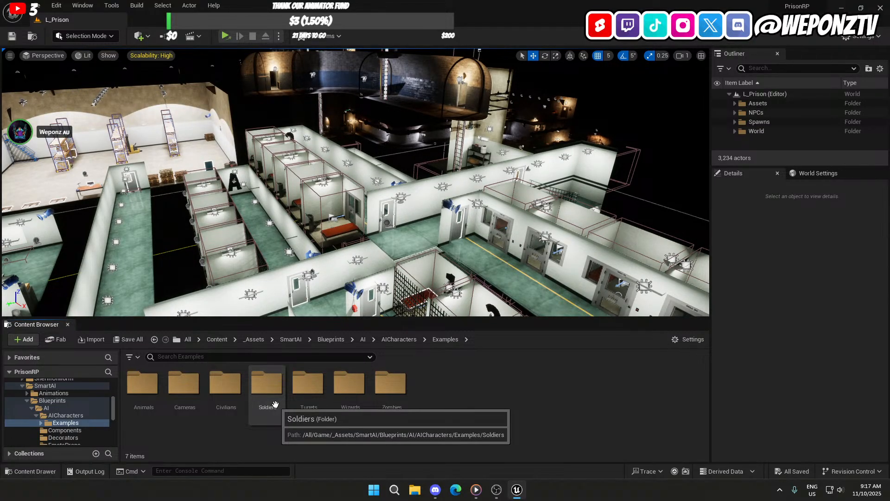
double_click(220, 392)
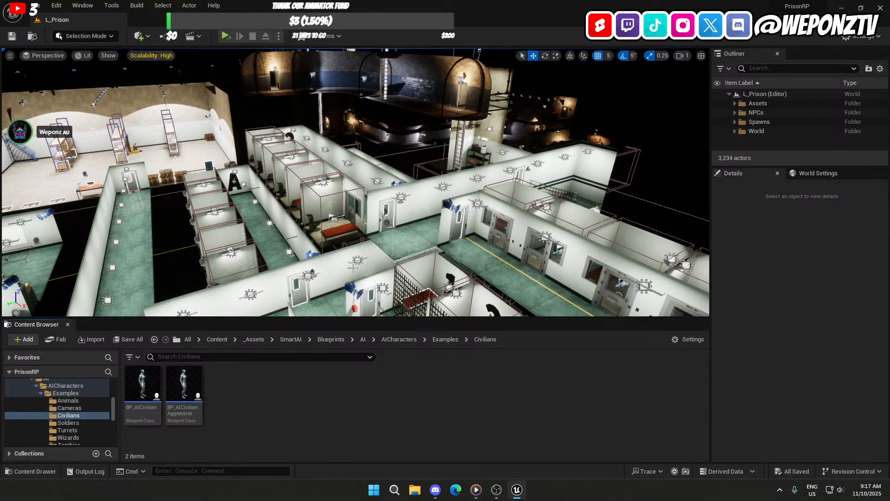
Step: Examine the prison level's infirmary with its doctor character and the long corridor outside it
mouse_move(352, 267)
right_down()
mouse_move(307, 268)
mouse_move(301, 307)
mouse_move(353, 267)
right_up()
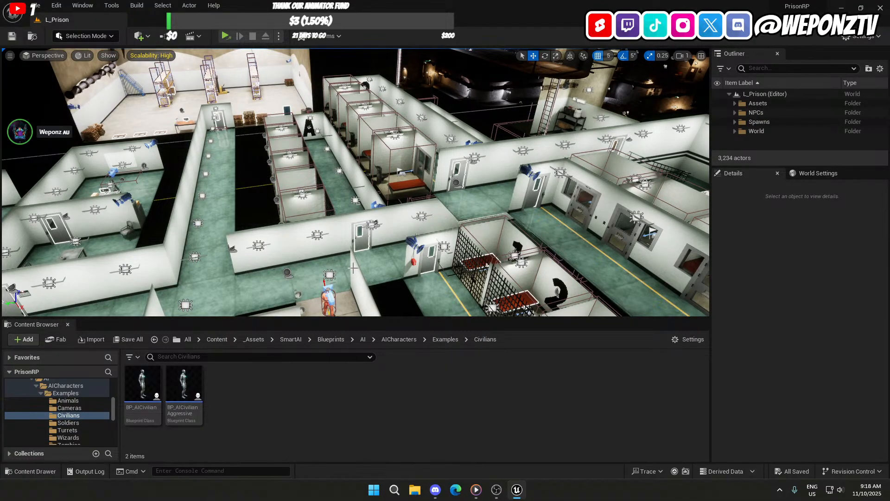
right_drag(241, 219, 134, 241)
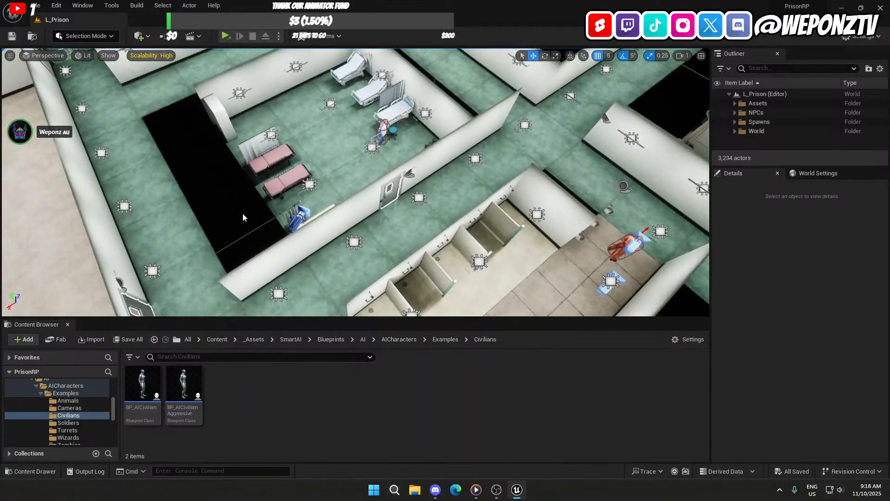
right_drag(323, 114, 421, 127)
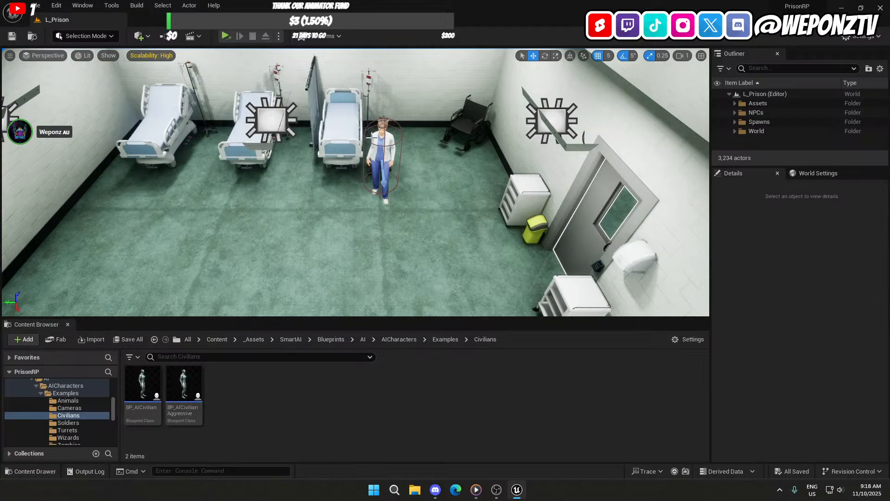
mouse_move(423, 199)
right_down()
mouse_move(470, 143)
mouse_move(412, 186)
right_up()
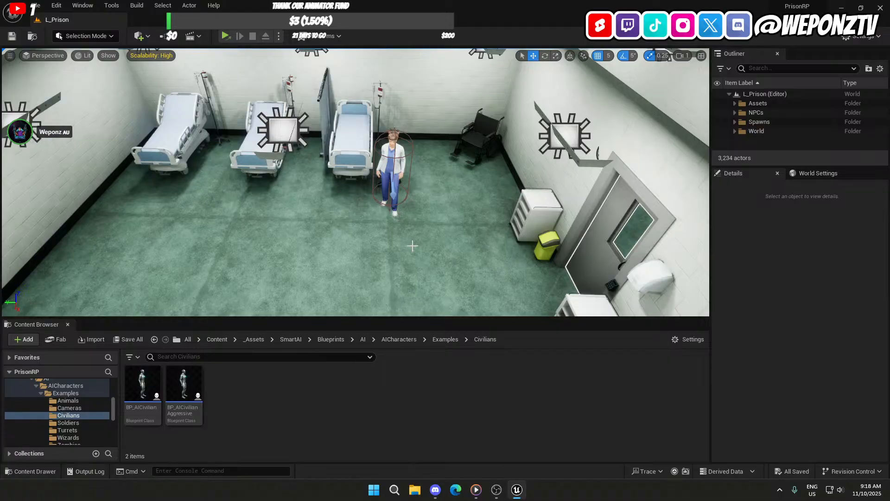
right_drag(412, 247, 523, 209)
key(w)
key(w)
right_drag(354, 182, 313, 172)
key(d)
key(w)
key(w)
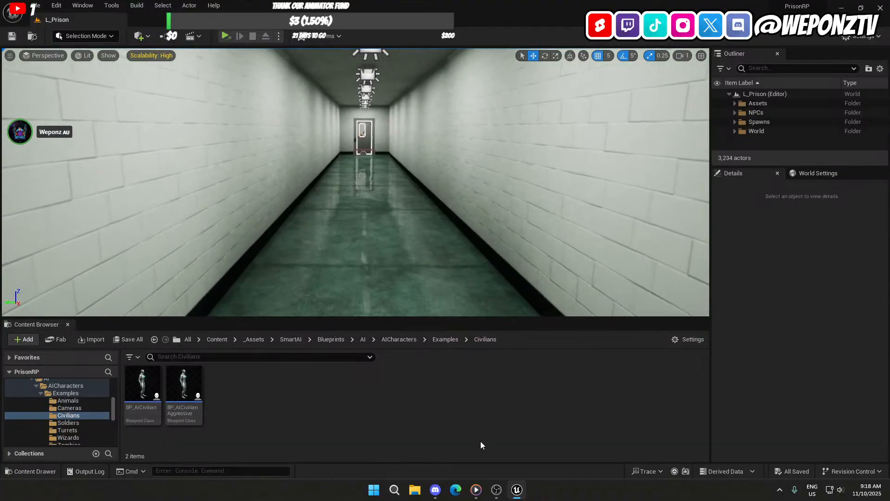
click(493, 492)
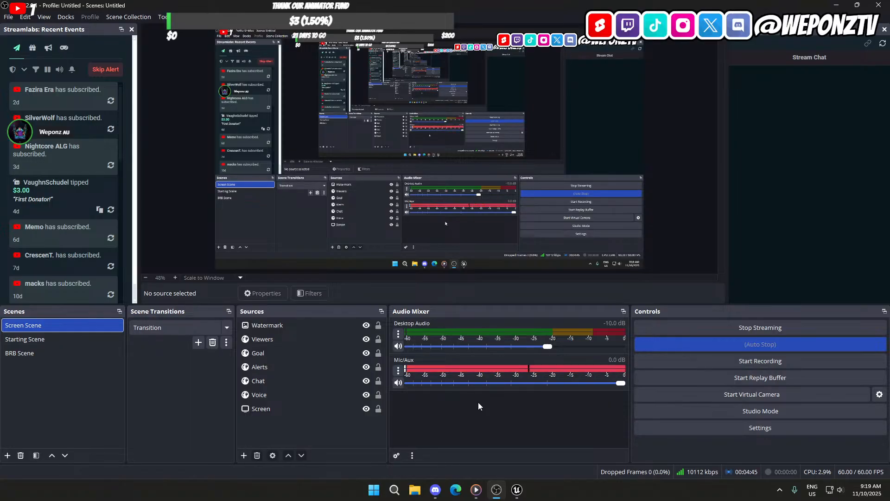
mouse_move(517, 490)
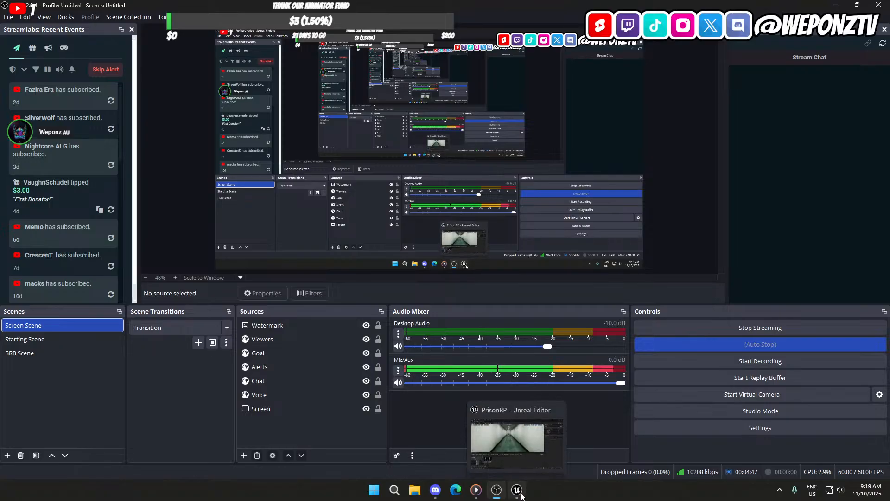
click(517, 490)
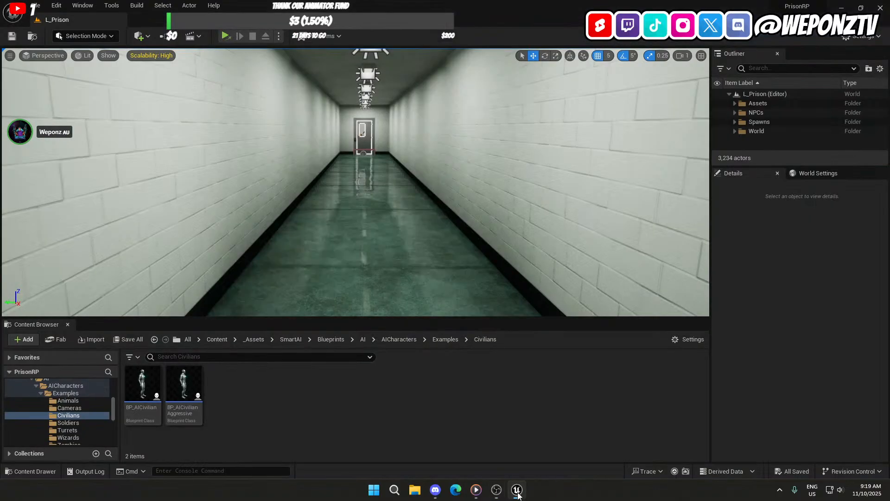
right_drag(346, 295, 443, 195)
key(s)
key(w)
key(w)
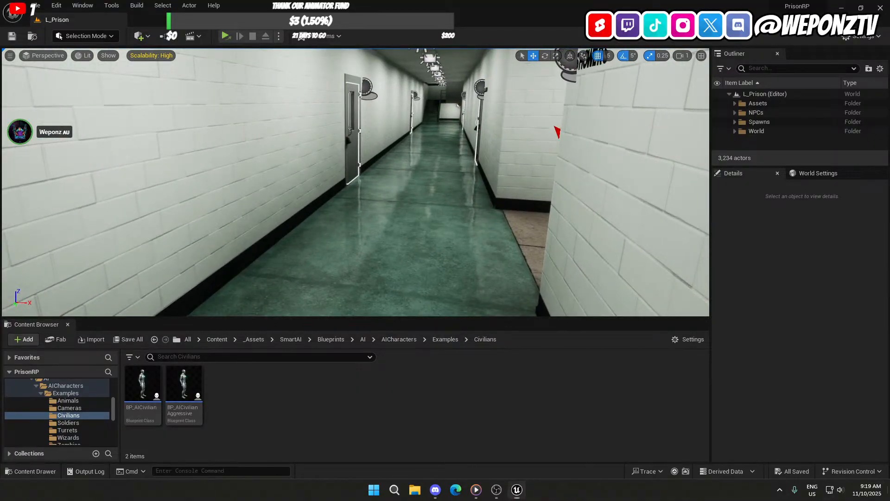
Step: Switch to OBS Studio, hide the Screen source and show it again
key(super+d)
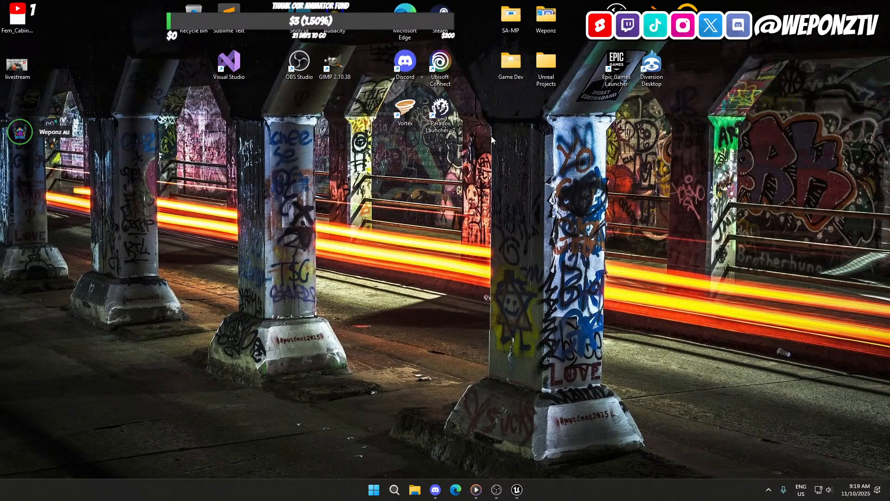
click(496, 489)
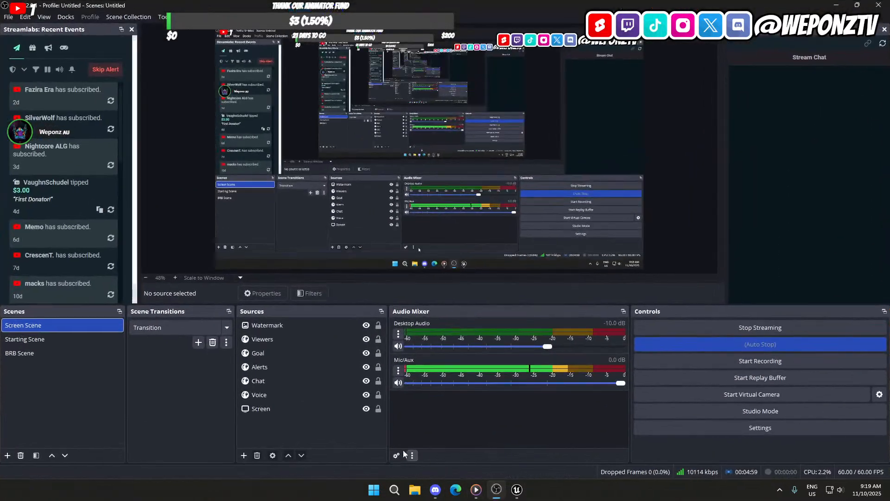
click(366, 409)
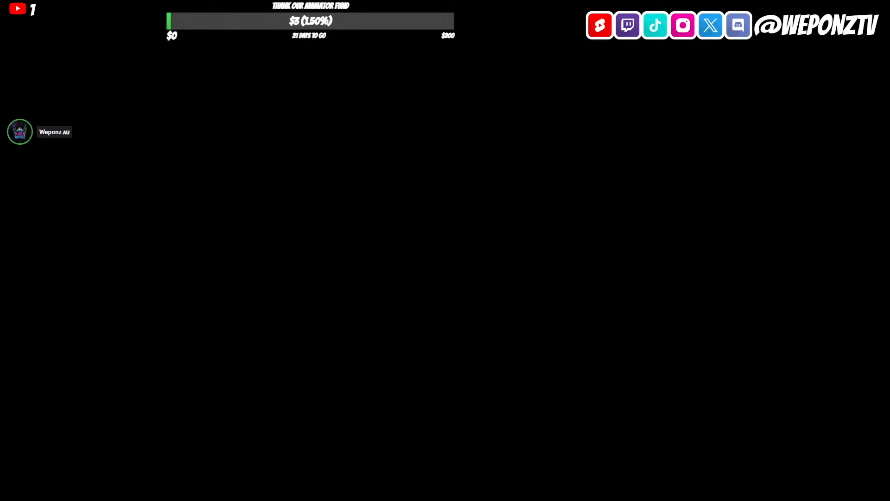
click(366, 408)
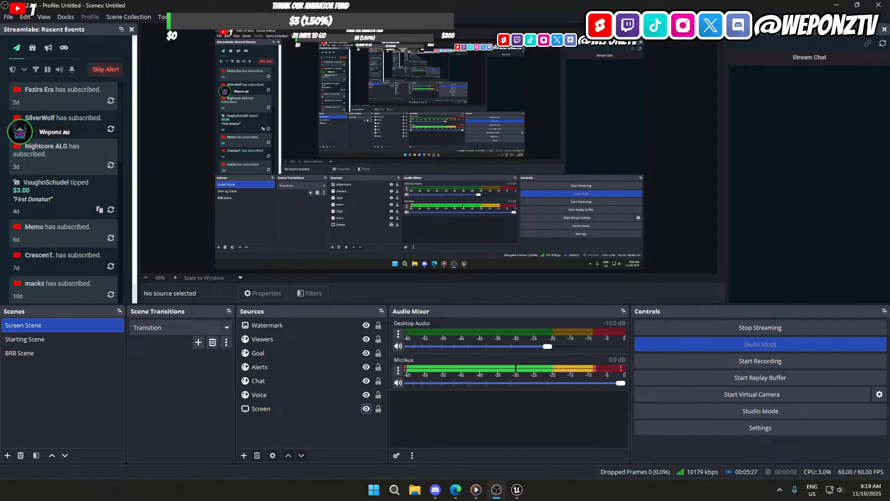
Step: Switch to the web browser and view the zombie AI and AI interaction points images on Fab's Smart AI listing
click(455, 490)
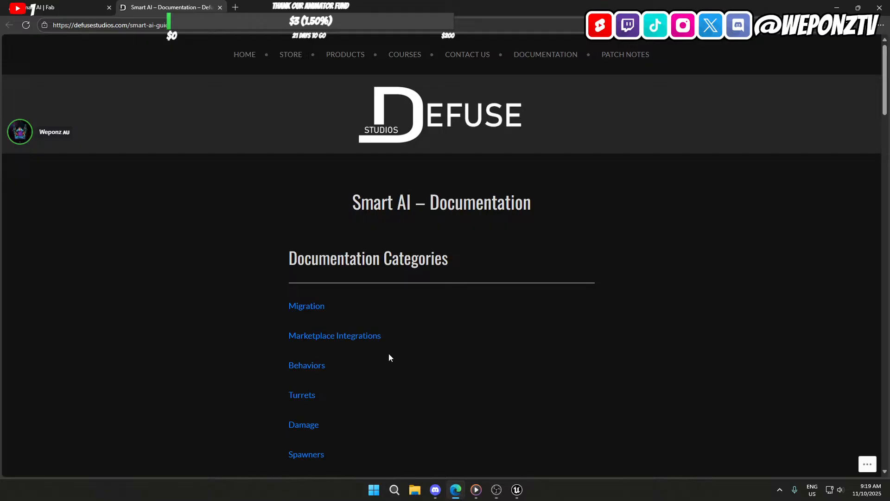
click(49, 5)
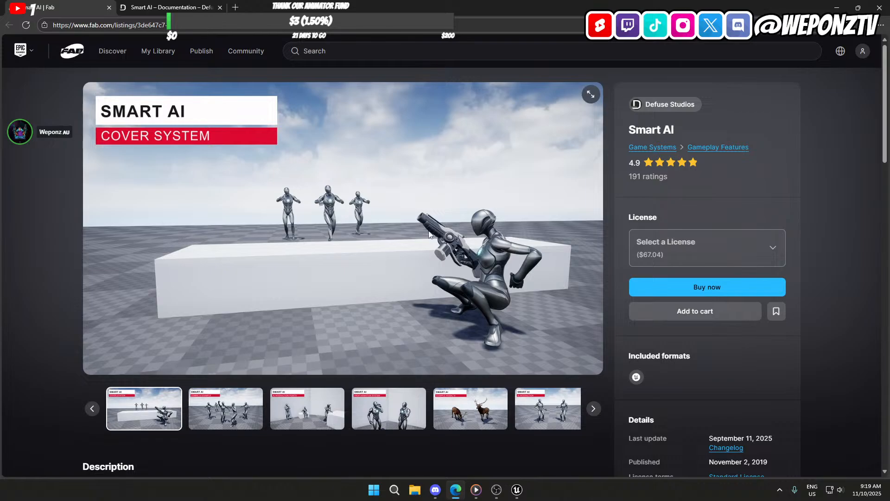
click(224, 413)
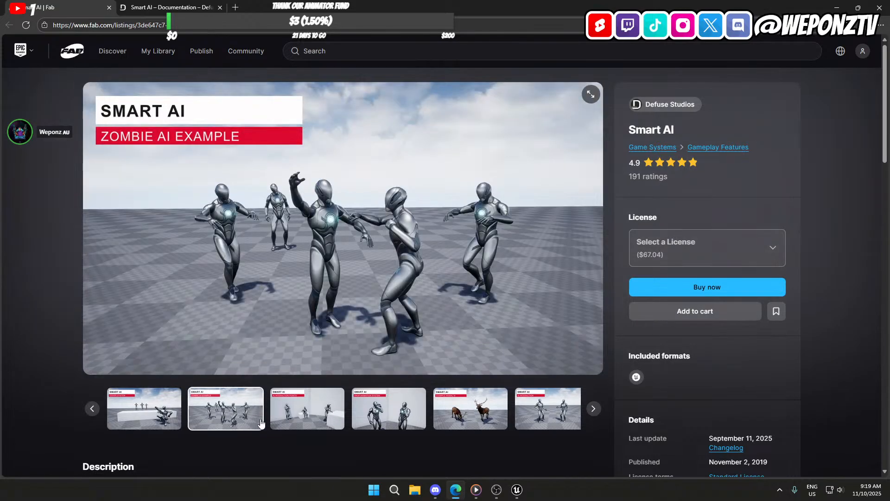
click(294, 416)
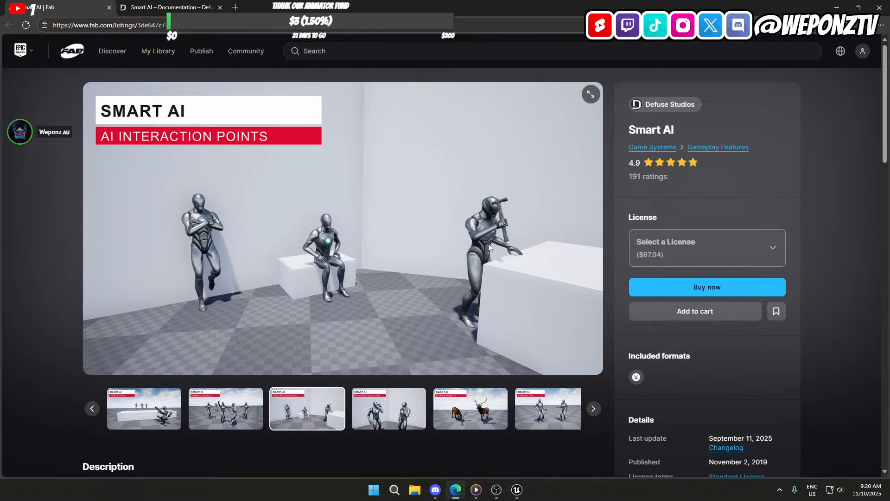
Step: Return to the Unreal Editor and look through the asset packs in the project's Content/_Assets folder
key(super+d)
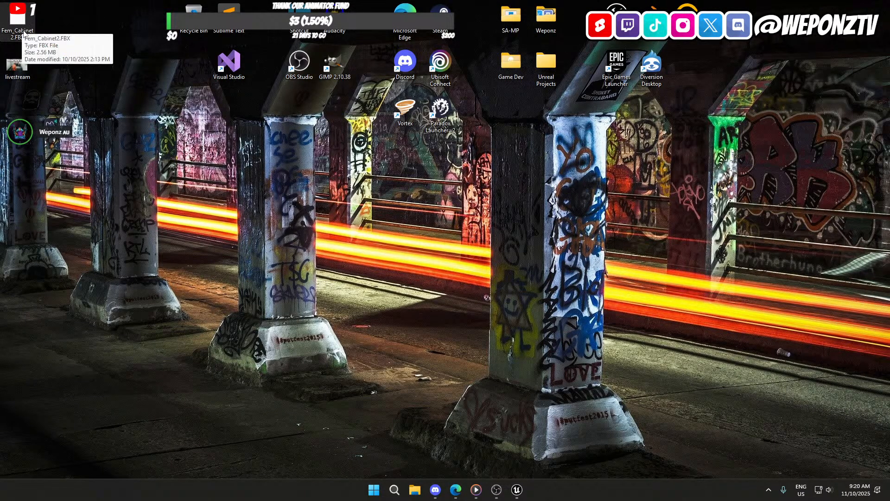
click(516, 491)
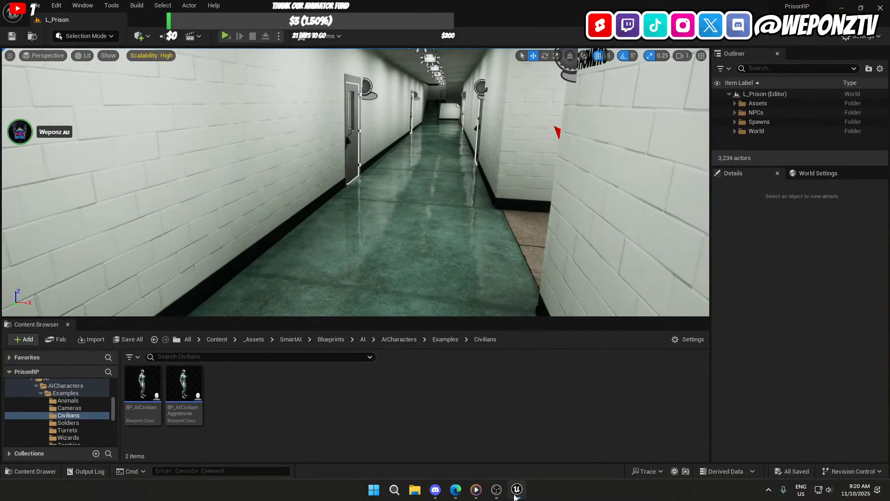
click(495, 492)
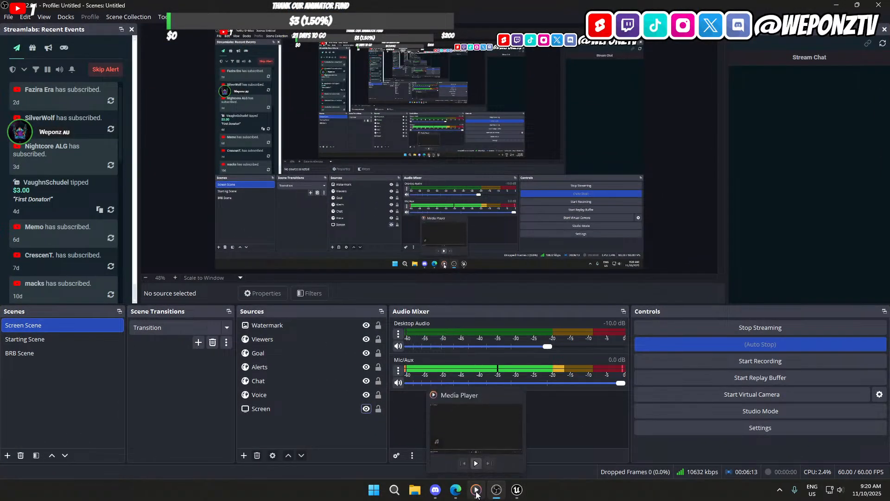
click(517, 489)
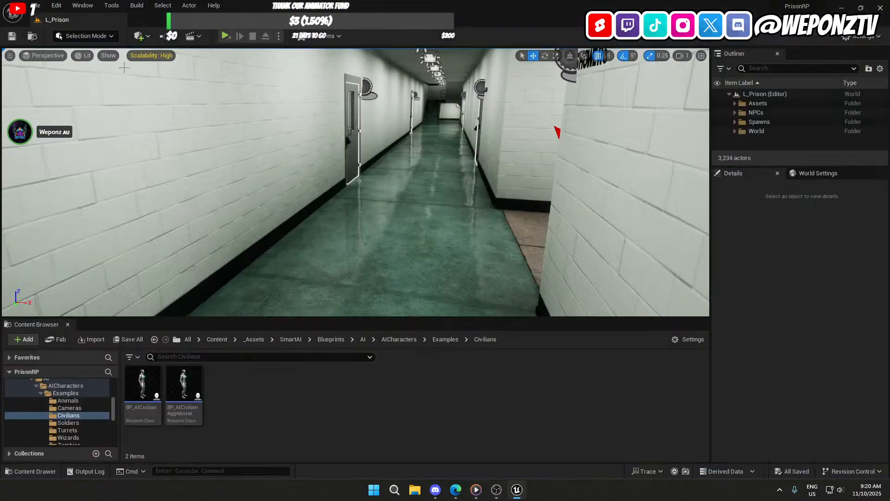
click(217, 339)
click(146, 402)
double_click(146, 401)
scroll(324, 417, down, 2)
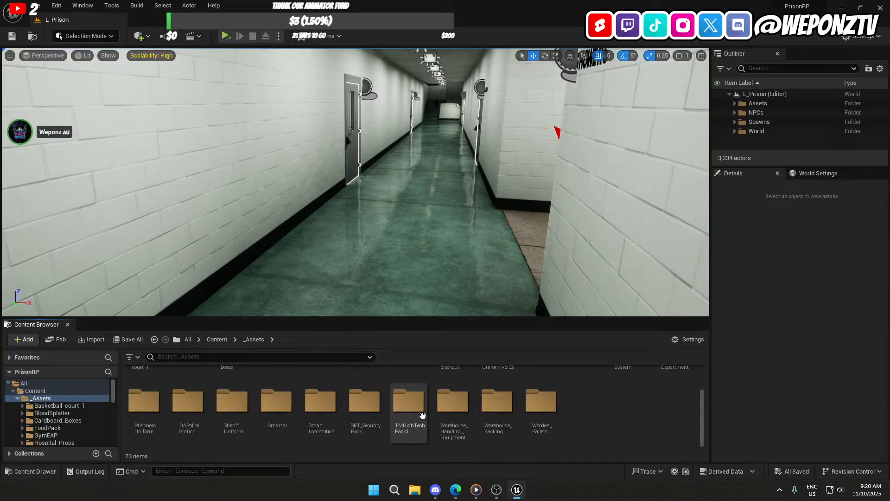
scroll(230, 384, up, 2)
Step: Open the _Game/Animations/NPC/Sequences/_NEW folder and inspect the details of the Fem_Walking and Fem_Running animation sequences
click(217, 339)
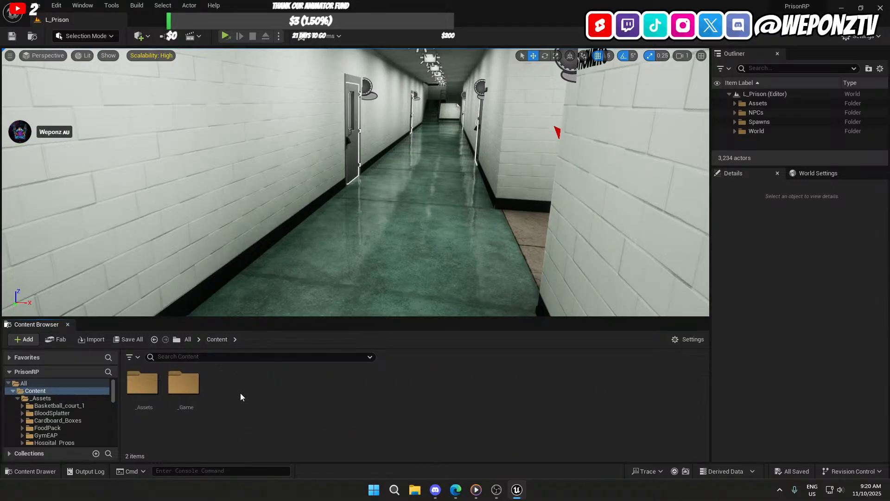
double_click(183, 384)
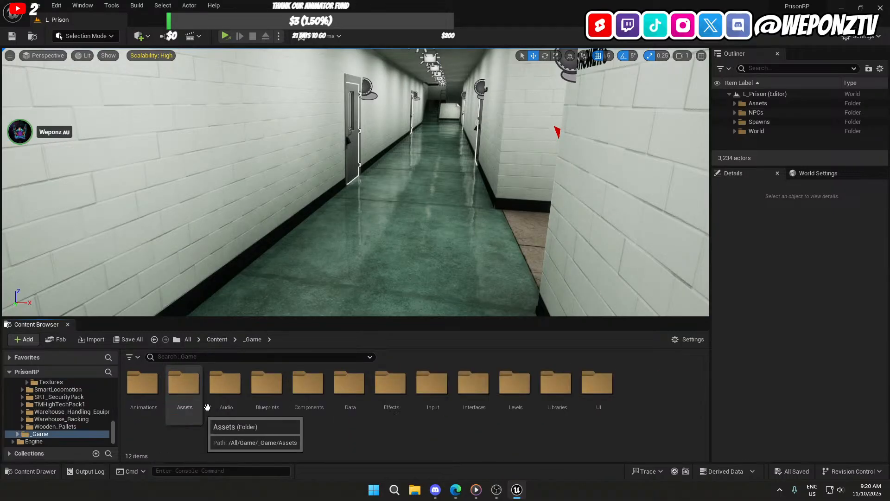
double_click(139, 387)
double_click(137, 388)
double_click(226, 384)
double_click(147, 387)
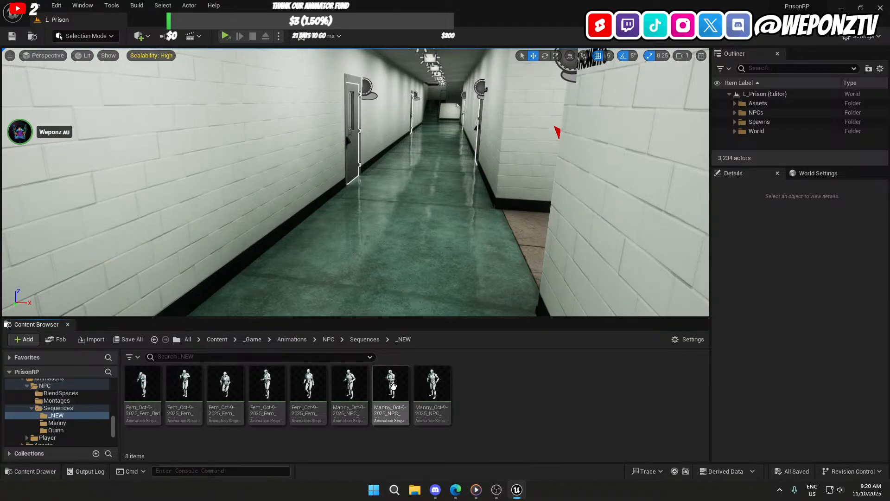
mouse_move(318, 386)
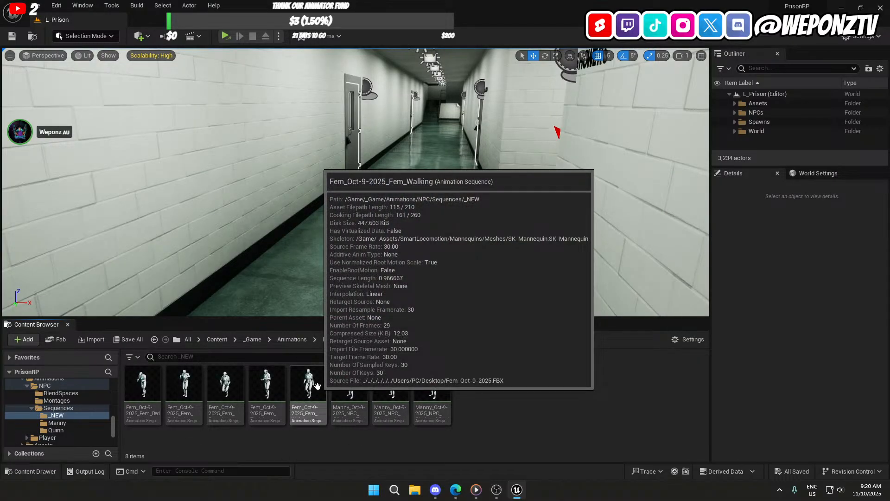
mouse_move(222, 380)
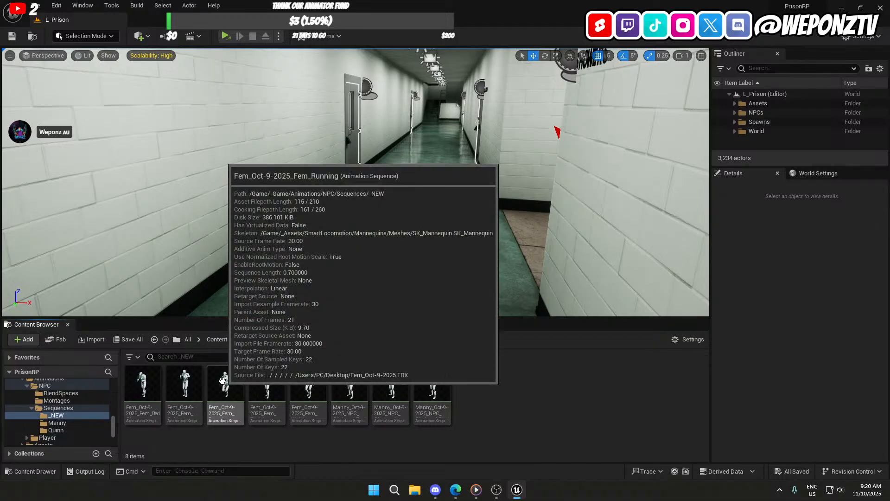
Step: Open the Fem_Cabinet animation sequence and preview its motion on the mannequin from the side
click(187, 381)
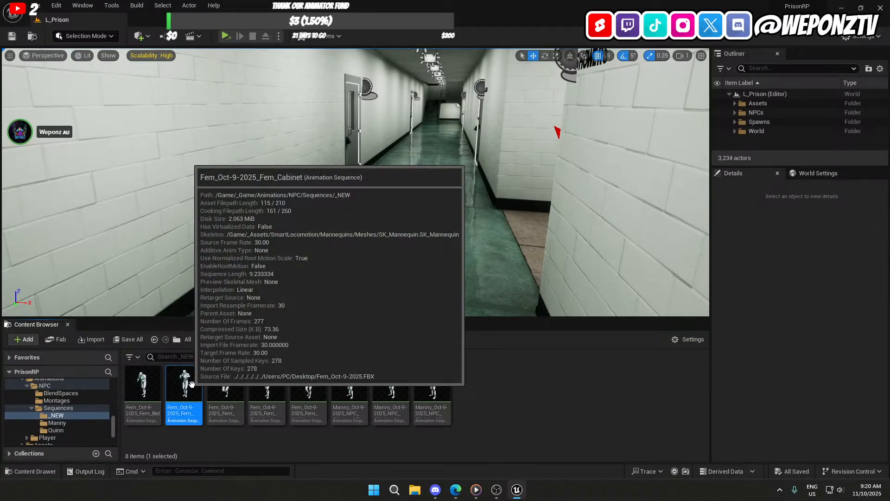
double_click(191, 384)
right_drag(456, 126, 478, 215)
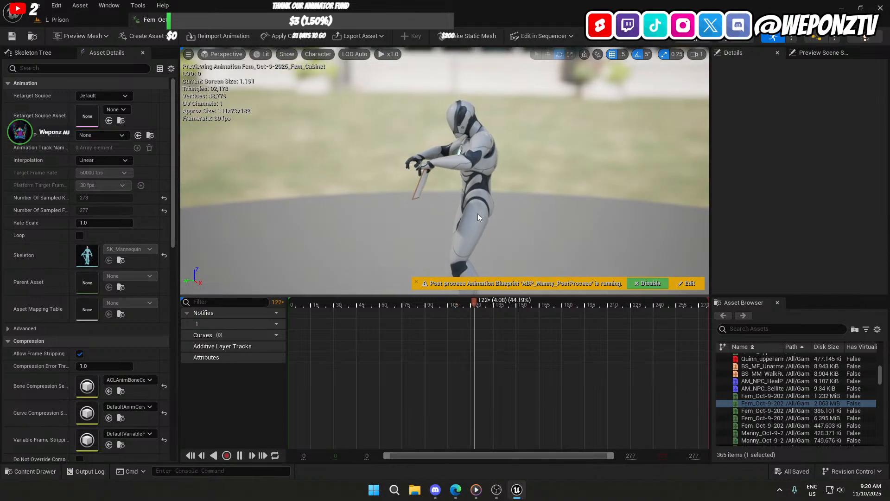
Step: Return to the L_Prison level and select the BP_Filing_Cabinet_03 actor
click(76, 22)
right_drag(480, 249, 426, 146)
key(w)
key(w)
key(s)
key(w)
key(s)
key(w)
right_drag(426, 186, 107, 187)
key(w)
click(371, 188)
Step: Display the navigation mesh in the level viewport and inspect the walkable floor along the prison corridors
key(d)
right_drag(387, 199, 119, 263)
key(d)
key(s)
key(a)
key(w)
key(d)
right_drag(331, 228, 310, 209)
key(p)
key(a)
key(s)
right_drag(486, 128, 408, 158)
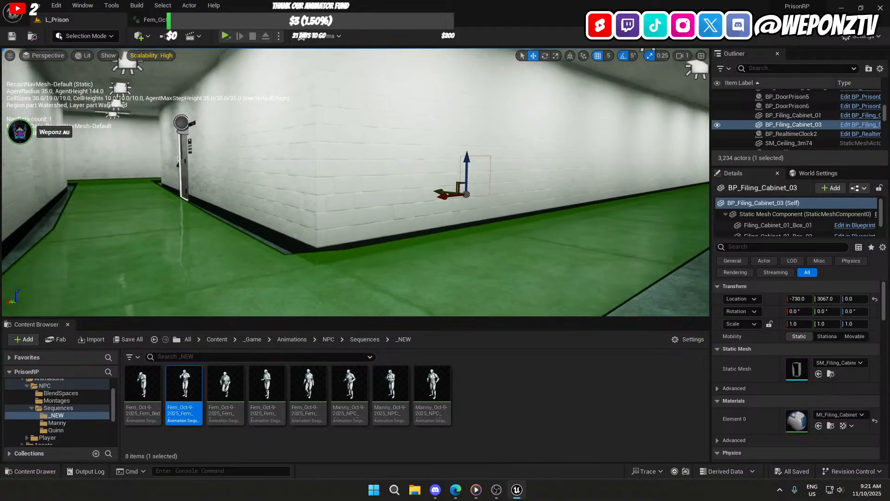
right_drag(355, 181, 501, 181)
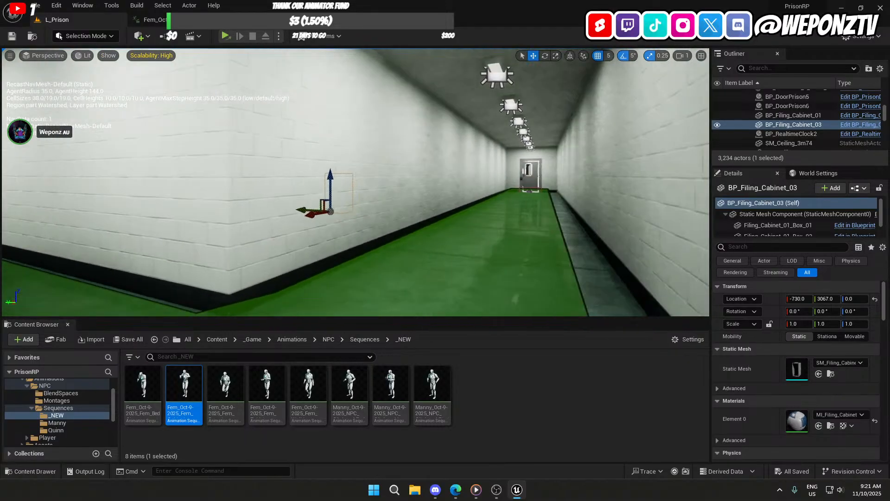
right_drag(355, 181, 208, 153)
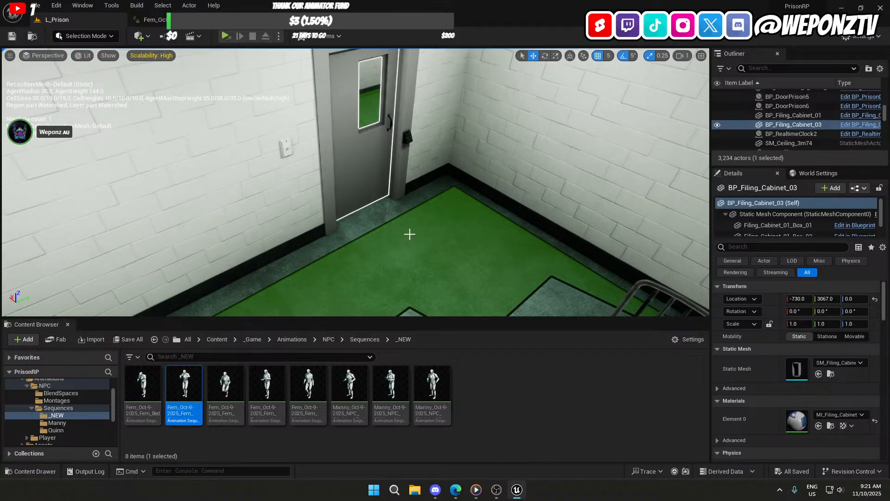
right_drag(401, 229, 84, 144)
key(d)
key(w)
key(d)
key(a)
Step: Check OBS Studio briefly, switch to the web browser and read Smart AI's expanded feature list on Fab
click(496, 489)
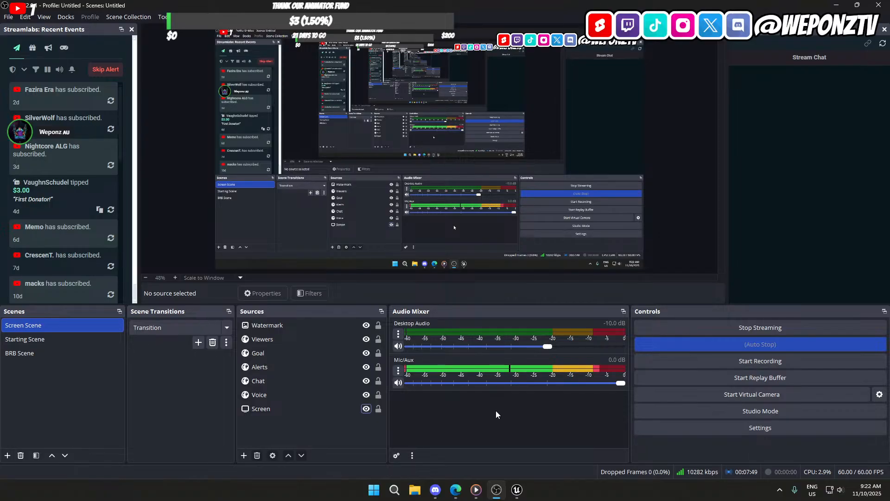
click(517, 490)
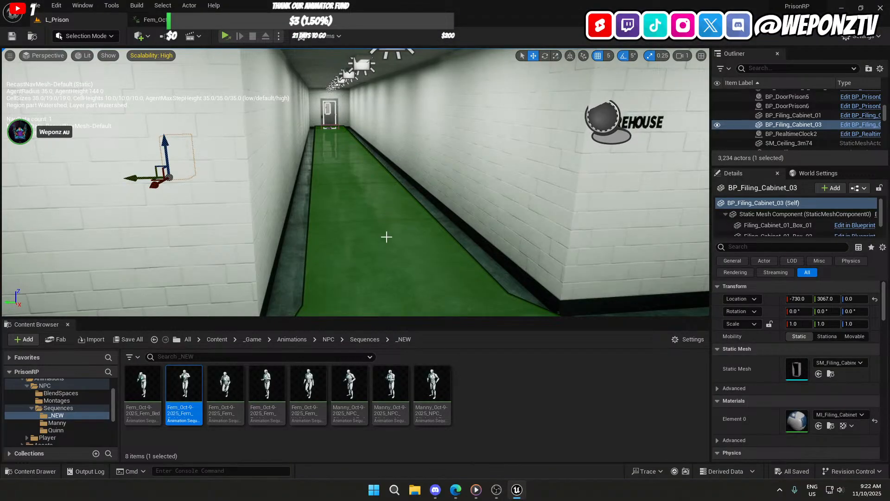
click(456, 489)
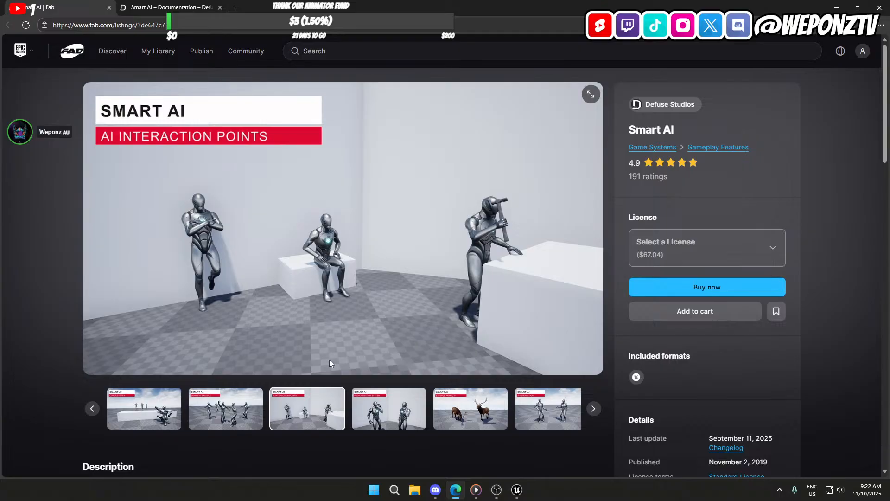
scroll(318, 182, down, 4)
scroll(211, 164, up, 4)
scroll(211, 163, down, 10)
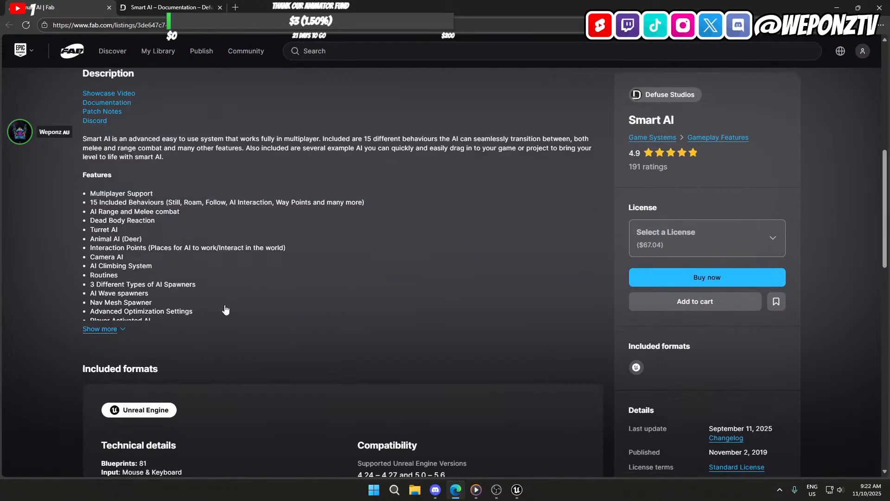
click(106, 259)
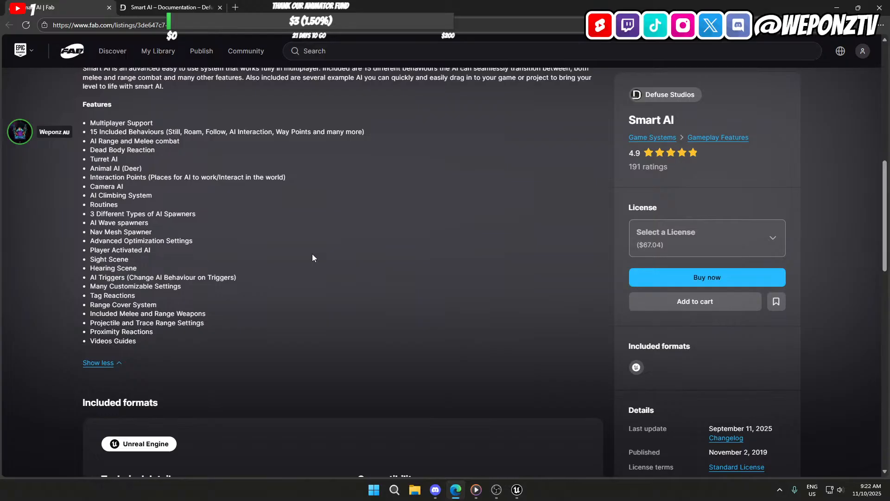
scroll(312, 258, up, 5)
Step: Look through the categories on the Smart AI documentation page and go to the Behaviors section
key(ctrl+Tab)
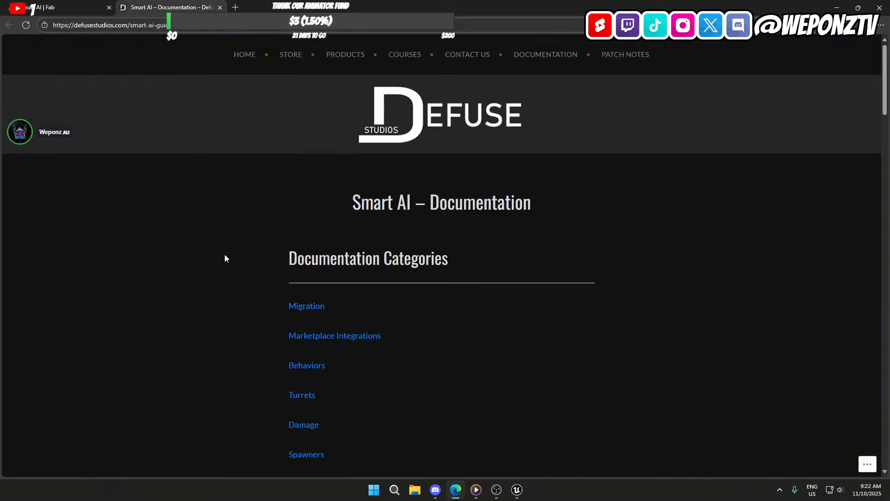
scroll(235, 282, down, 5)
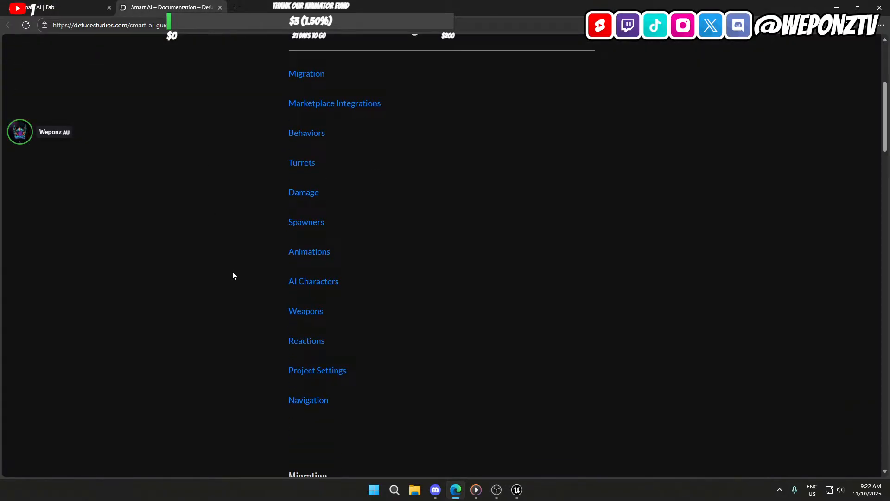
scroll(232, 271, down, 6)
scroll(232, 271, up, 7)
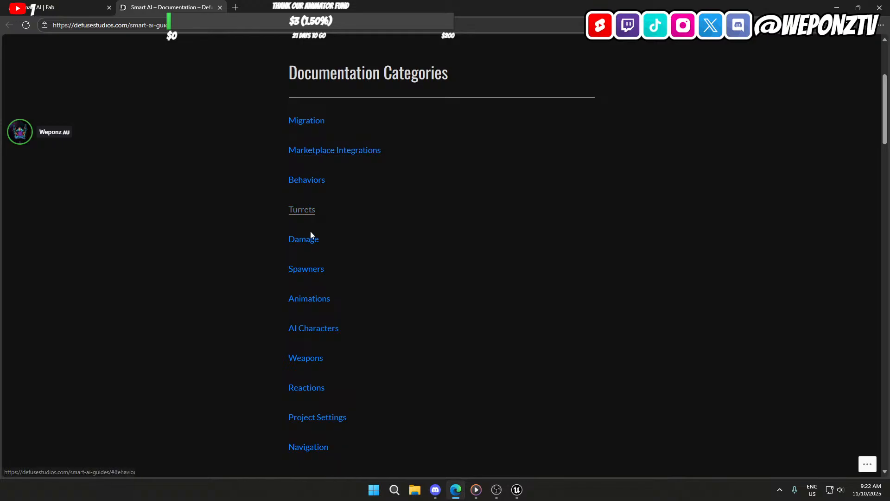
scroll(265, 319, down, 1)
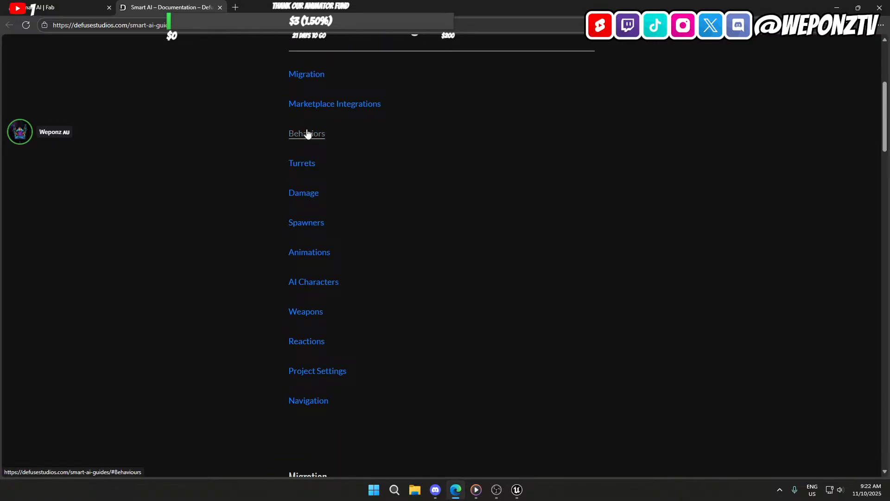
click(292, 139)
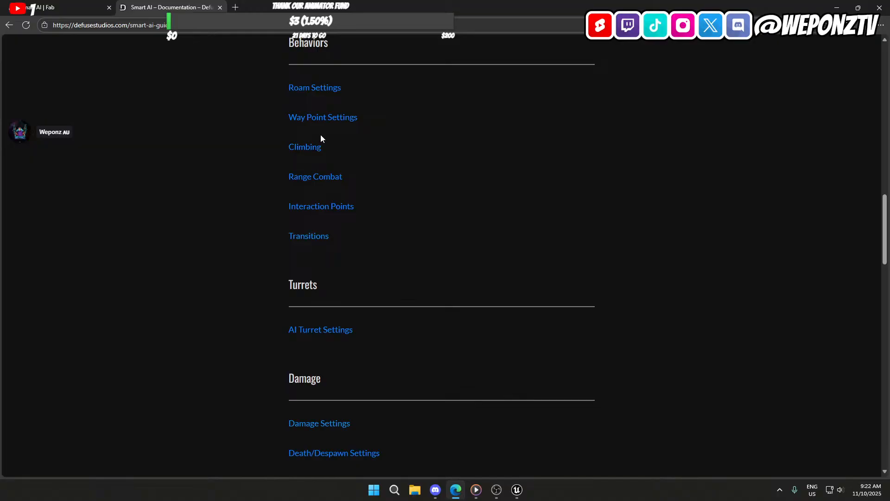
Step: Open the Interaction Points video from the documentation, pause it and return to the documentation page
click(324, 204)
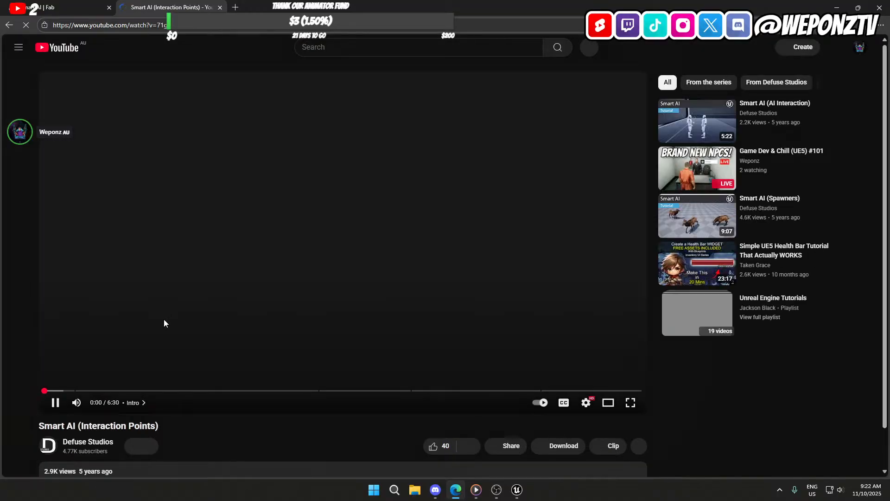
click(55, 402)
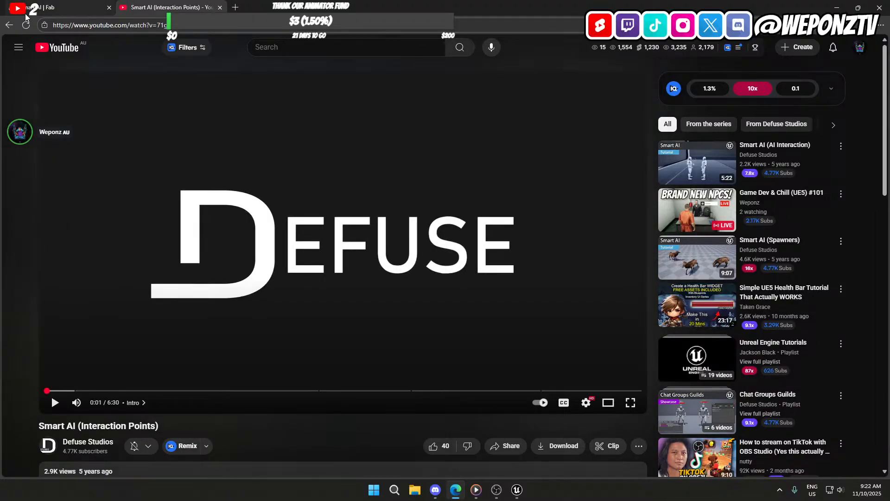
click(9, 26)
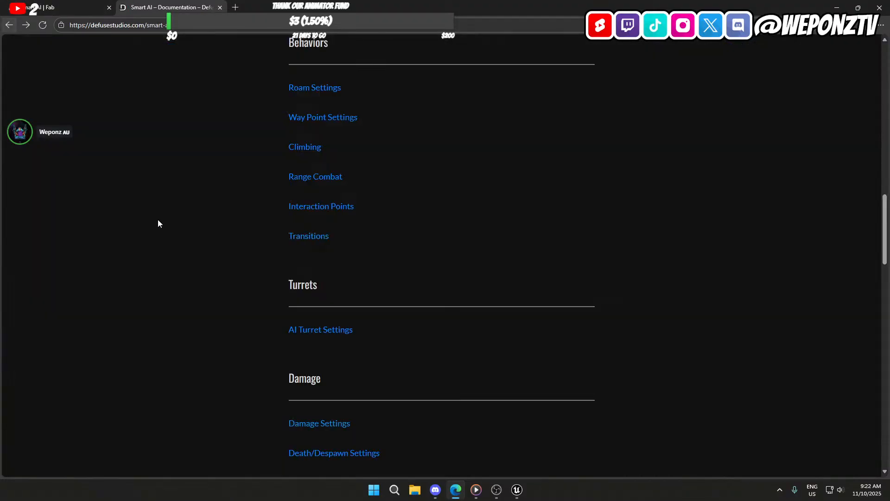
Step: Switch back to the Unreal Editor, select the BP_NPC_Nurse actor and look over the warehouse room's walkable floor
click(517, 491)
right_drag(452, 237, 709, 232)
key(w)
key(s)
click(319, 199)
right_drag(320, 200, 417, 194)
key(w)
key(w)
key(w)
key(w)
key(s)
key(s)
key(s)
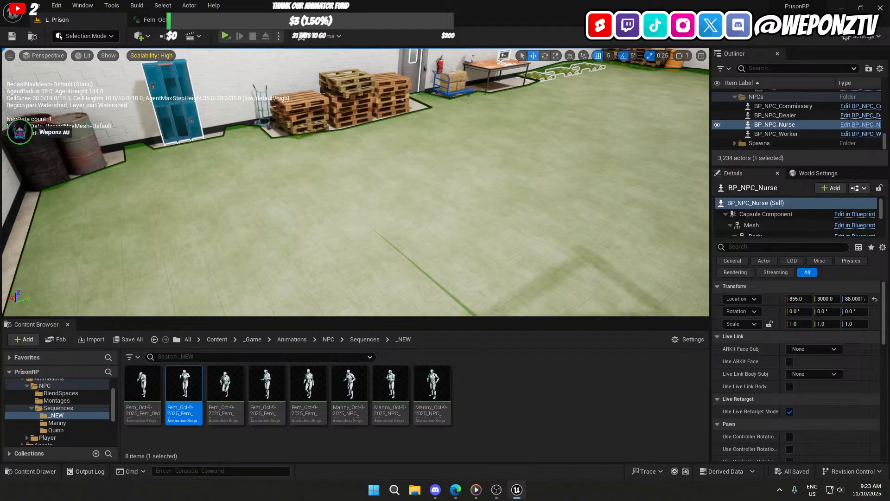
Step: Browse to the Civilians example folder under _Assets/SmartAI/Blueprints/AI/AICharacters/Examples
click(217, 339)
click(142, 384)
double_click(142, 384)
scroll(367, 417, down, 1)
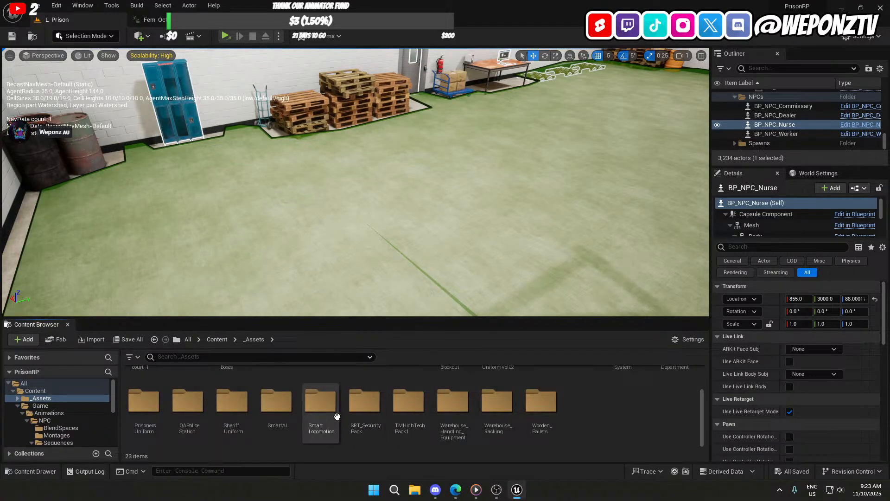
double_click(277, 403)
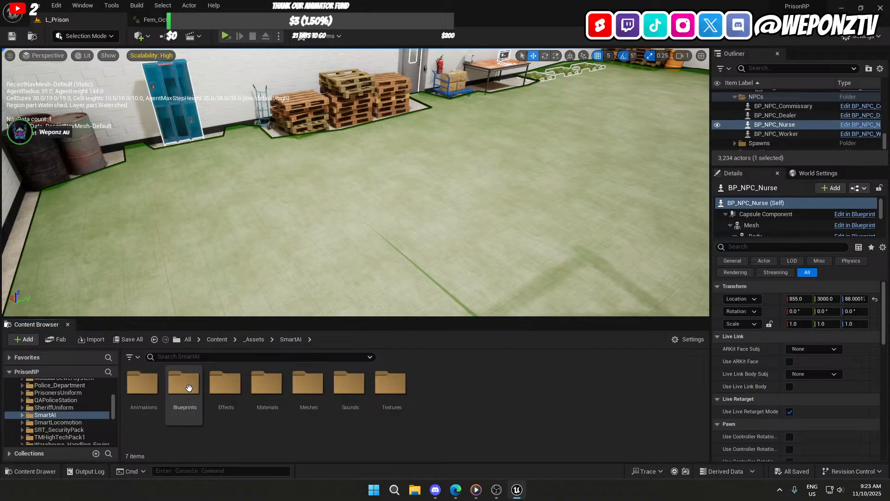
double_click(184, 383)
double_click(157, 392)
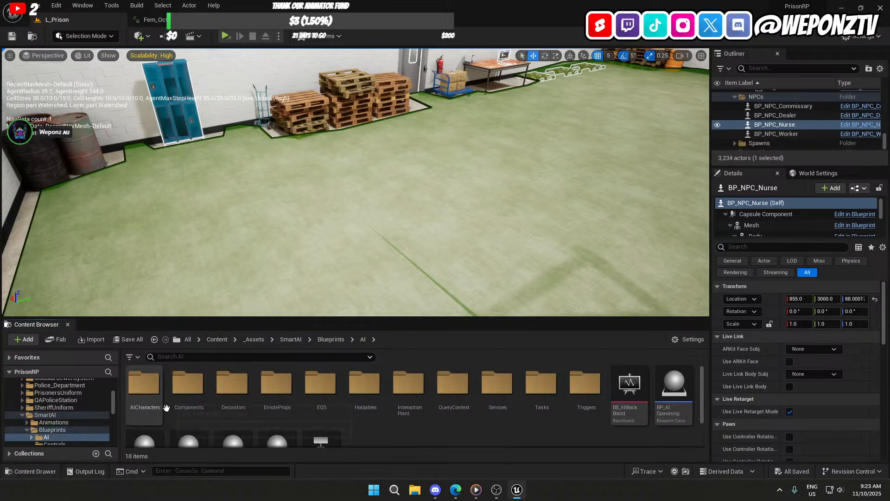
double_click(146, 387)
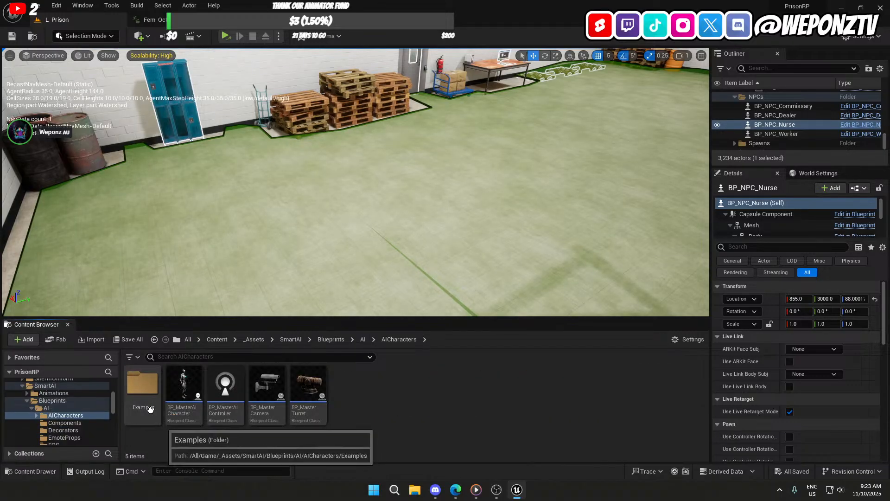
double_click(156, 390)
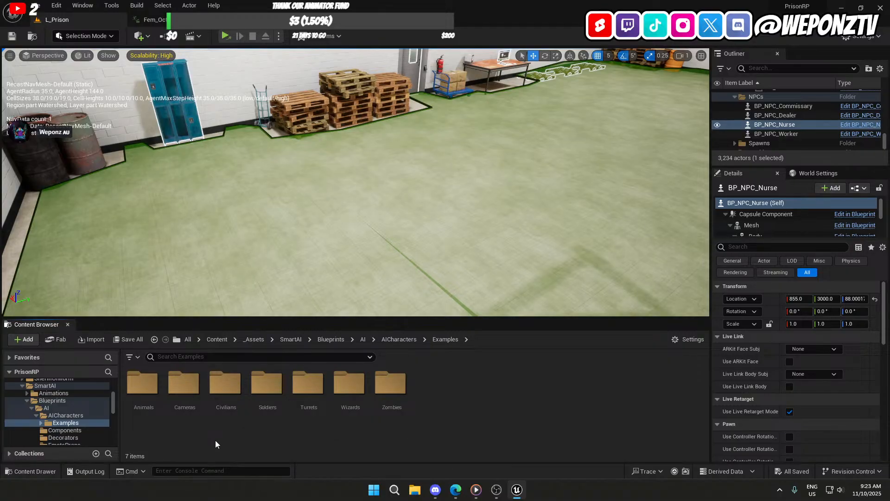
double_click(217, 392)
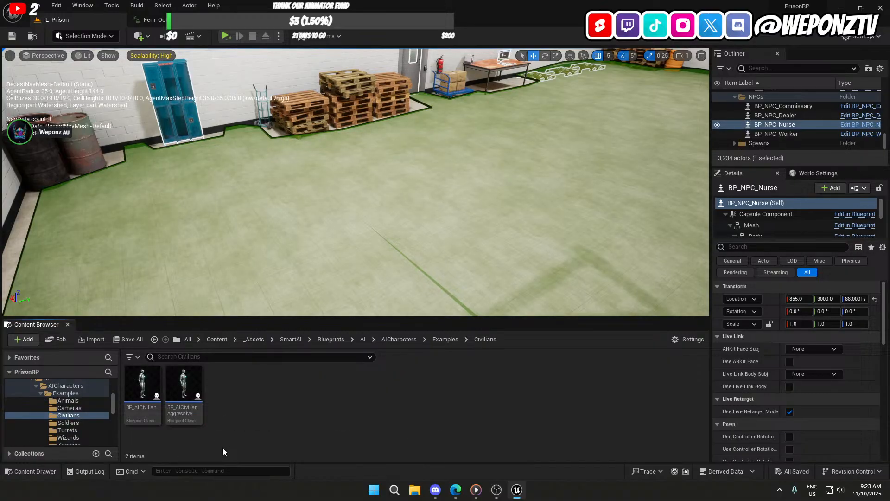
Step: Inspect the descriptions of BP_AICivilianAggressive and BP_AICivilian, and open the BP_AICivilian blueprint
click(184, 389)
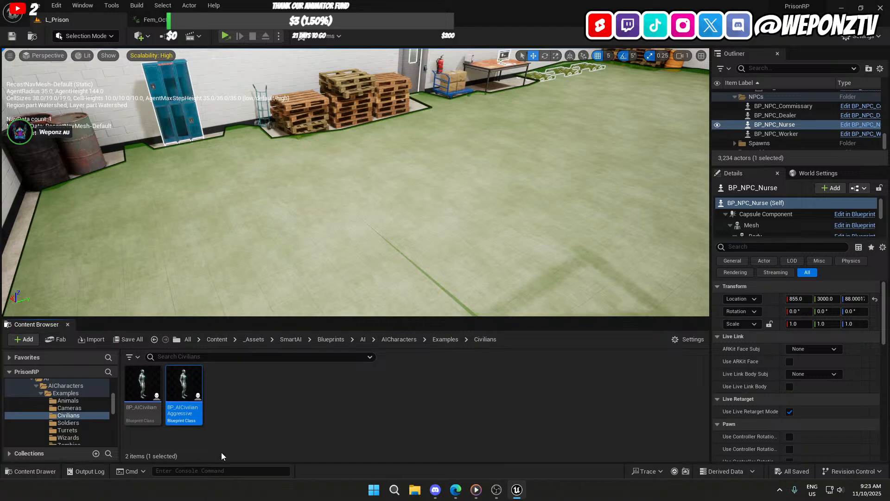
mouse_move(190, 378)
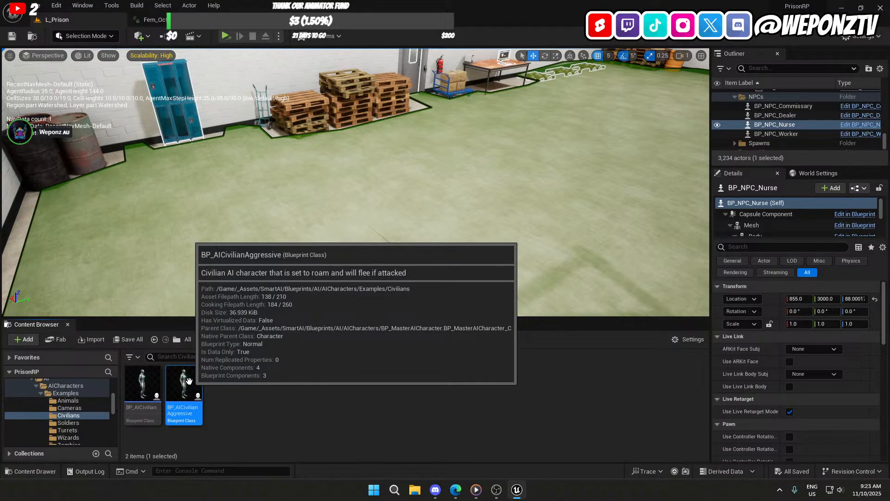
click(141, 387)
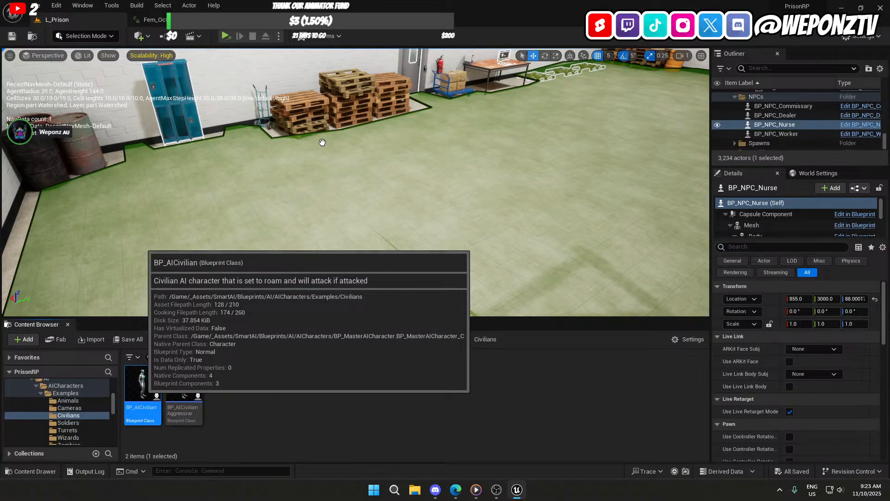
drag(314, 141, 360, 145)
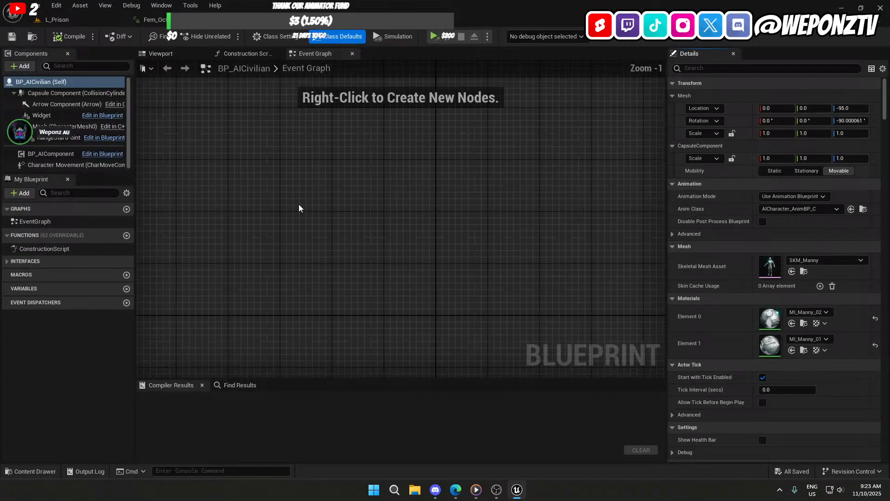
Step: Examine the settings of BP_AICivilian's BP_AIComponent and open it in the parent BP_MasterAICharacter blueprint
click(56, 154)
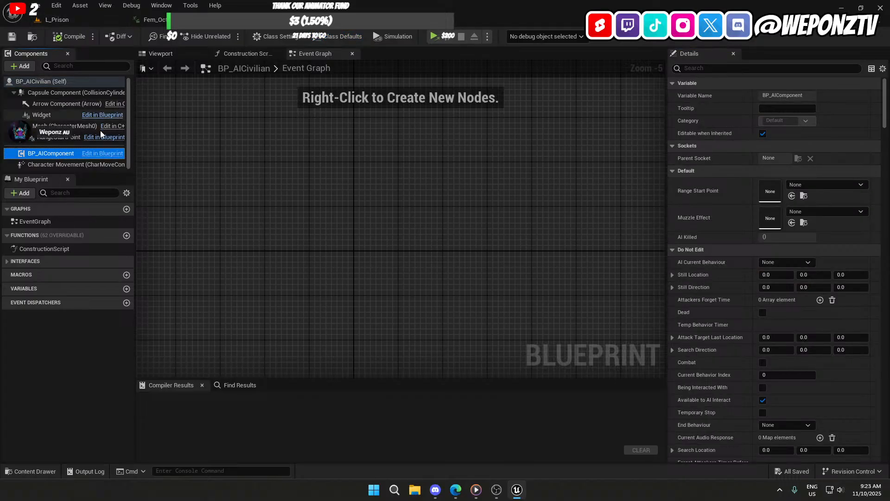
click(102, 154)
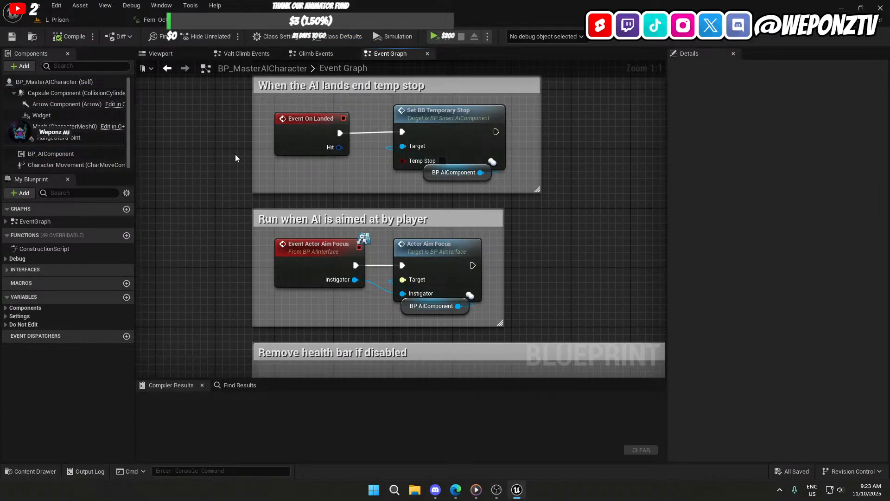
scroll(235, 159, down, 2)
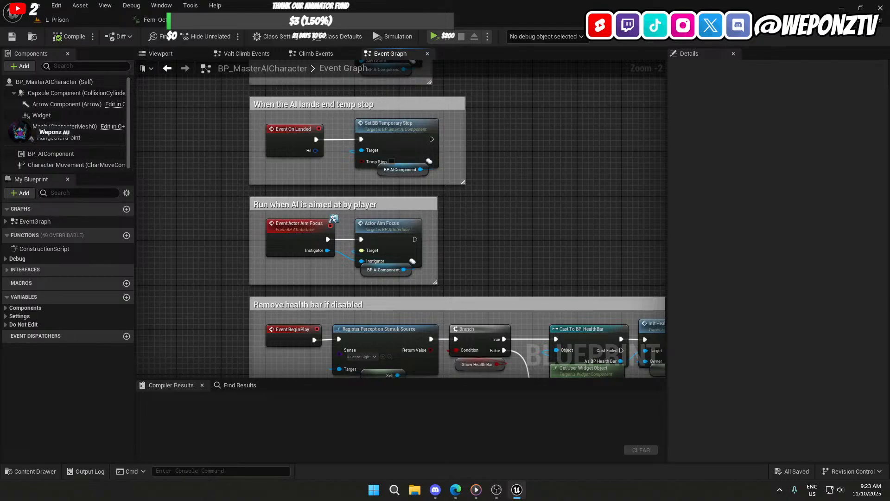
Step: Revisit the BP_MasterAICharacter Event Graph and return to the L_Prison level
click(334, 21)
click(67, 21)
key(p)
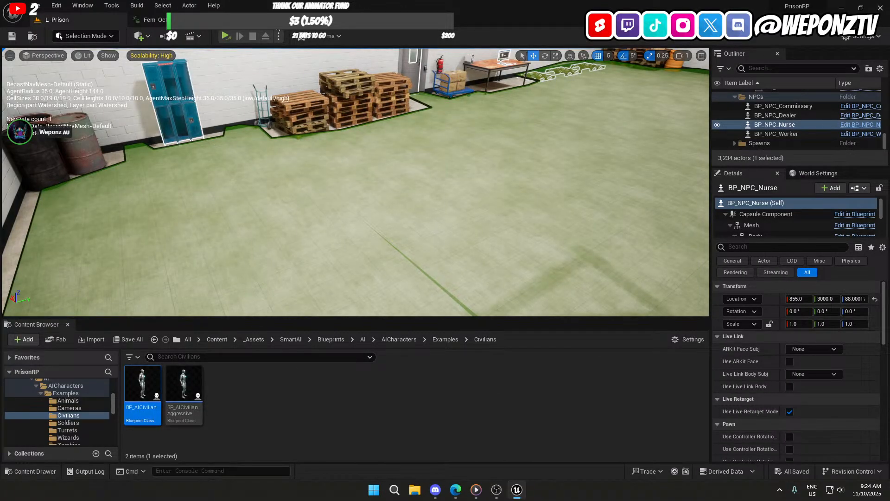
click(275, 22)
click(96, 153)
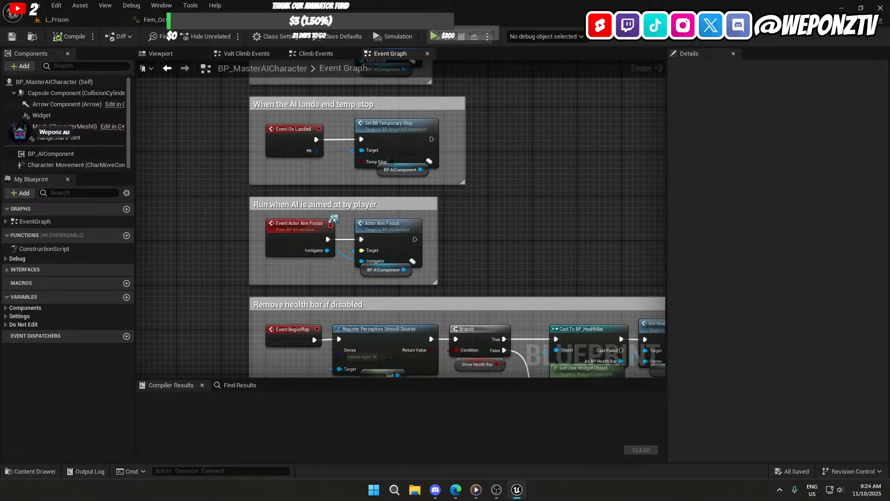
click(76, 18)
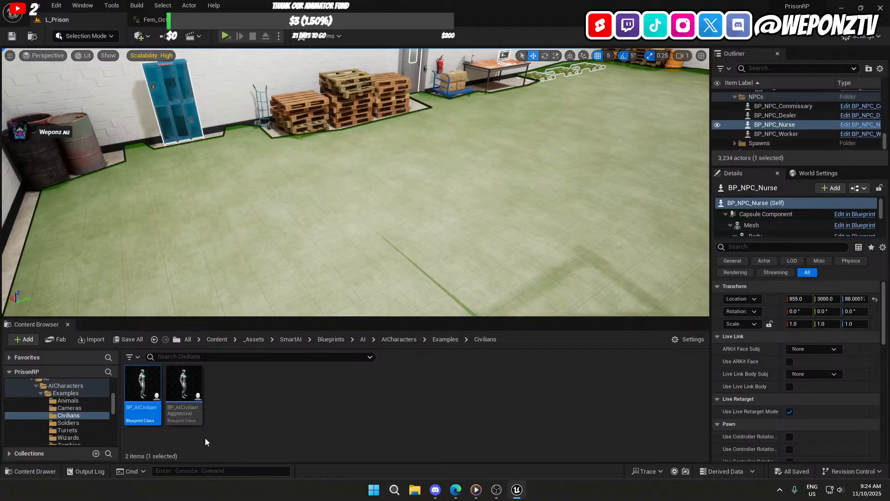
Step: Browse from the SmartAI folder through Blueprints, AI and AICharacters to the Examples folder
click(291, 340)
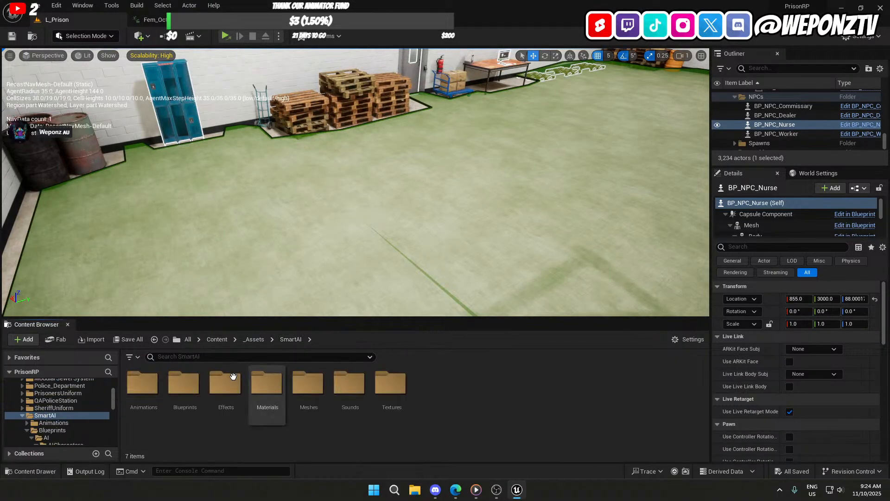
double_click(194, 391)
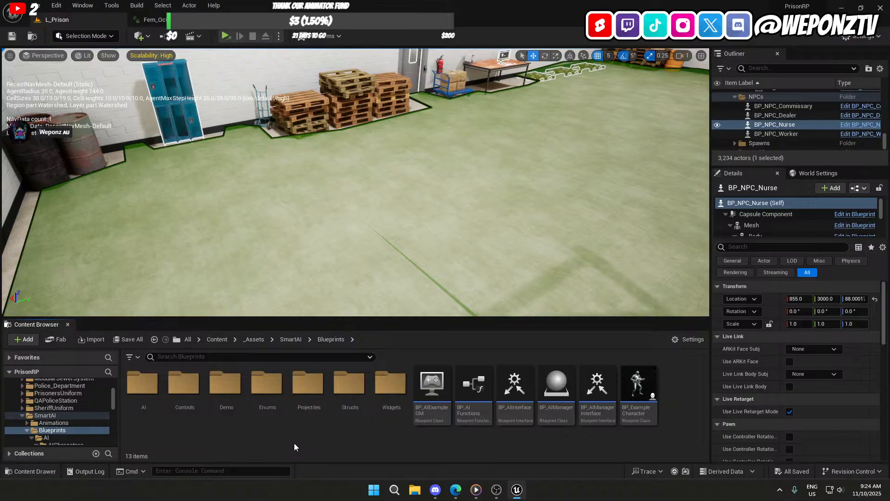
double_click(142, 383)
scroll(463, 413, down, 1)
scroll(464, 413, down, 1)
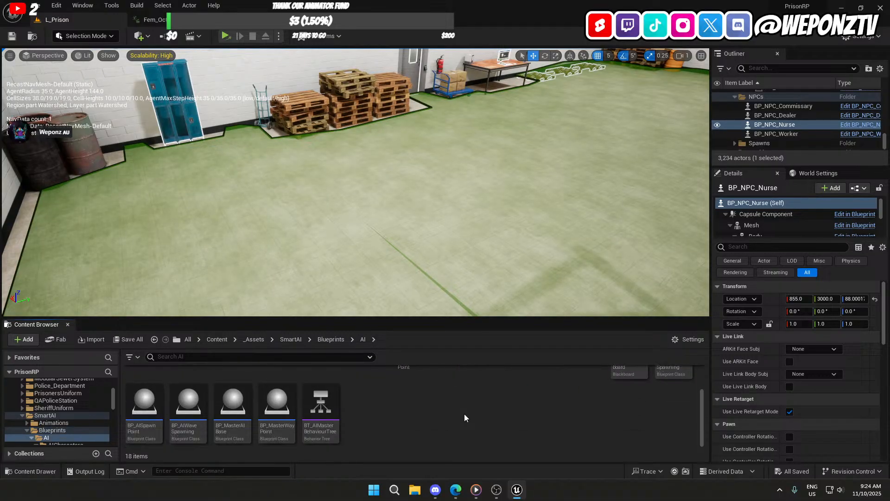
scroll(422, 416, up, 1)
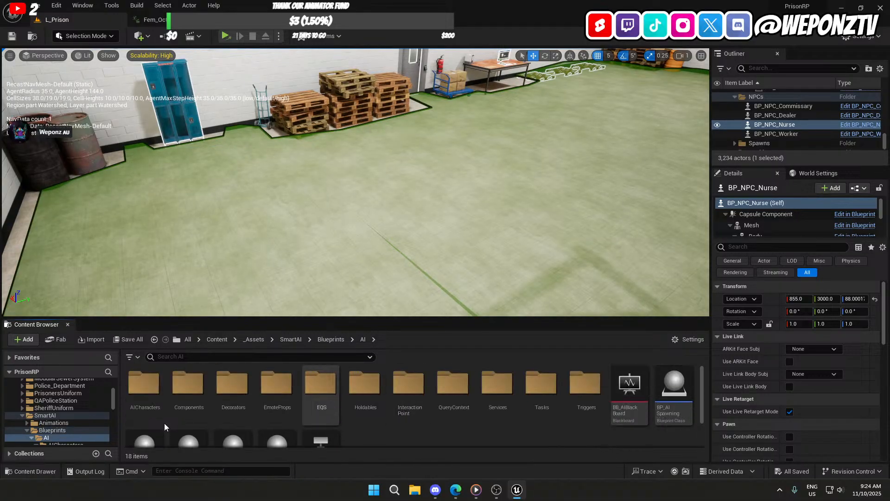
double_click(146, 387)
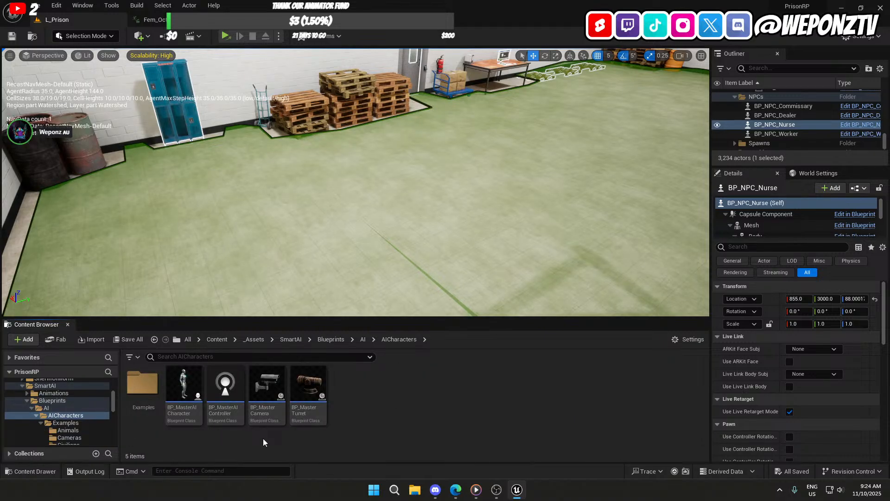
double_click(142, 399)
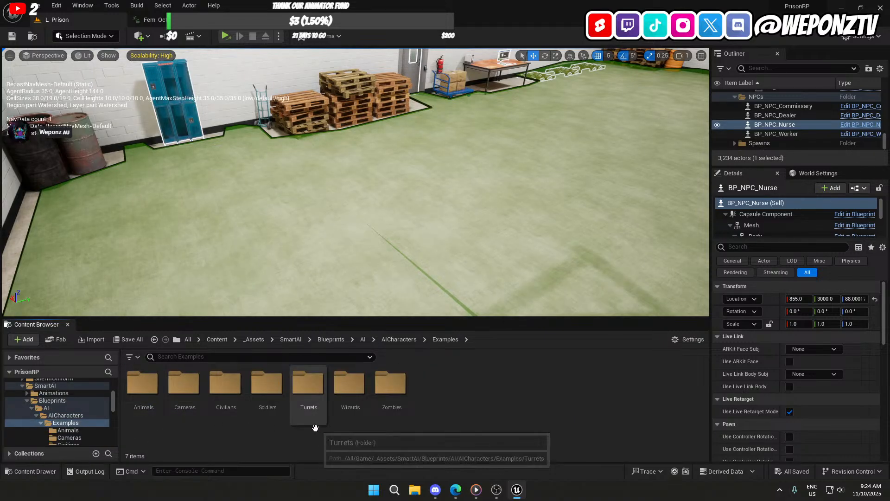
Step: Search the SmartAI folder for "smartaico", open BP_SmartAIComponent and view its Is Server? macro
click(290, 339)
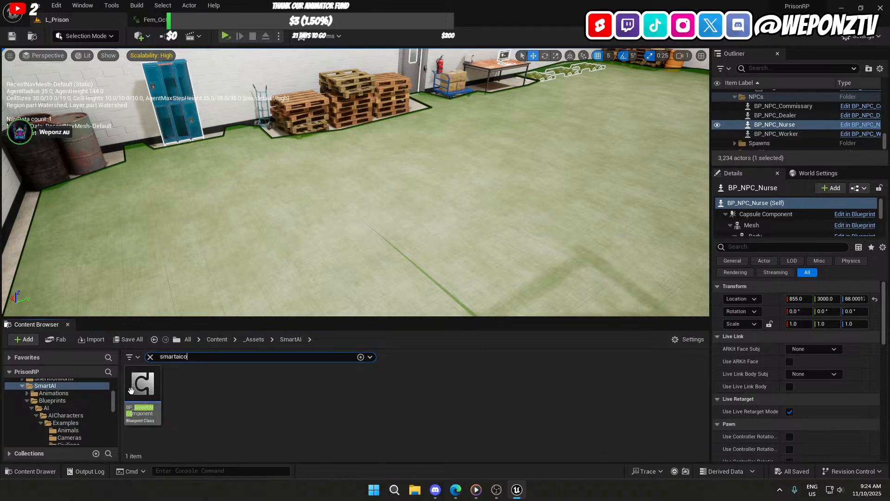
double_click(141, 385)
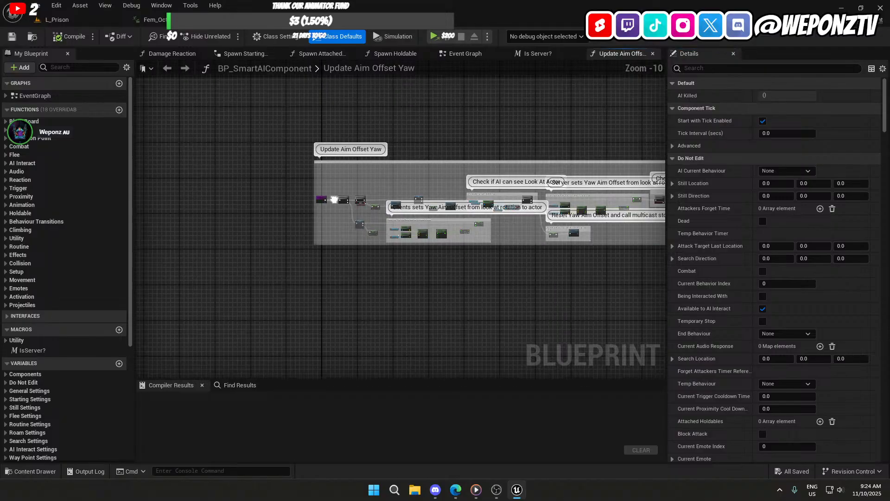
click(526, 56)
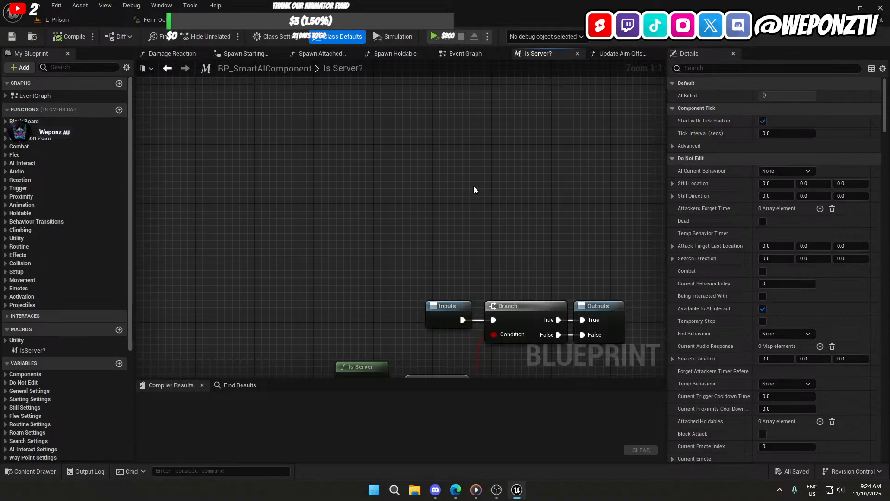
scroll(474, 190, down, 8)
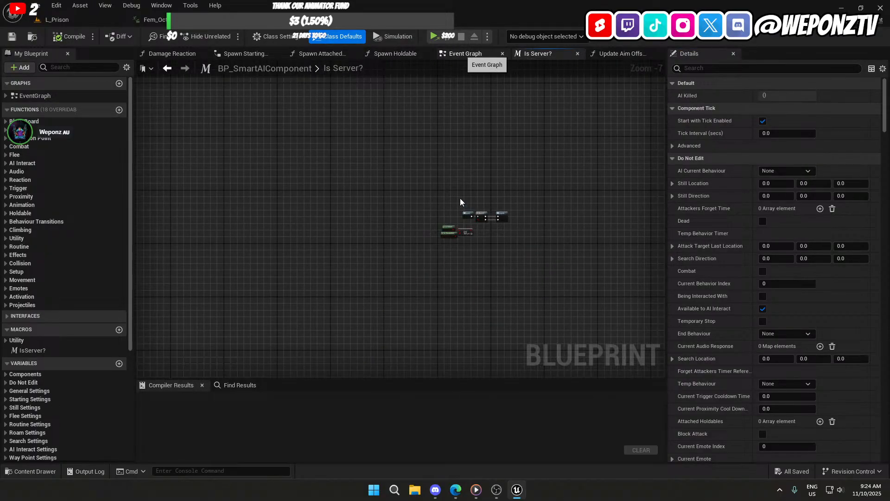
Step: Examine the BP_SmartAIComponent Event Graph from Starting Events and Death / Respawn Events down through the combat and attack events
click(477, 53)
scroll(450, 153, down, 11)
right_drag(335, 226, 269, 402)
right_drag(401, 195, 390, 282)
scroll(317, 171, up, 5)
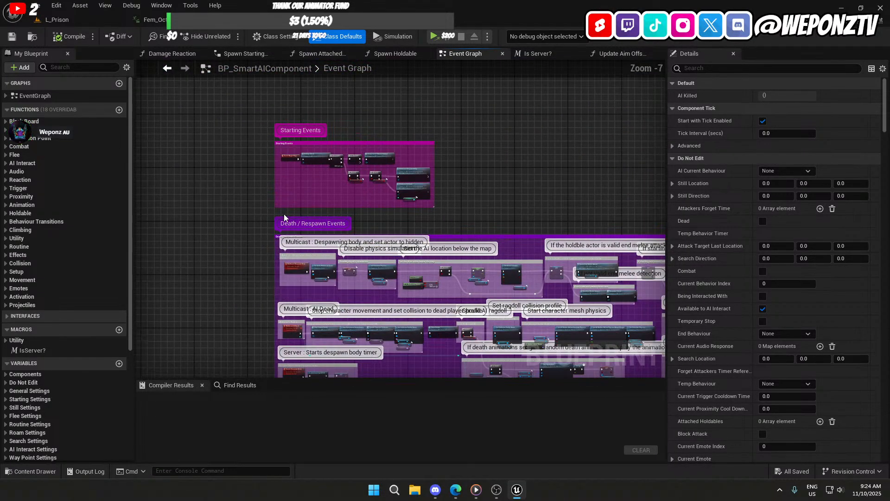
scroll(284, 213, up, 2)
right_drag(236, 293, 230, 150)
scroll(232, 195, down, 1)
right_drag(231, 195, 231, 61)
right_drag(213, 278, 166, 60)
right_drag(232, 209, 250, 148)
right_drag(242, 239, 209, 61)
right_drag(180, 201, 156, 63)
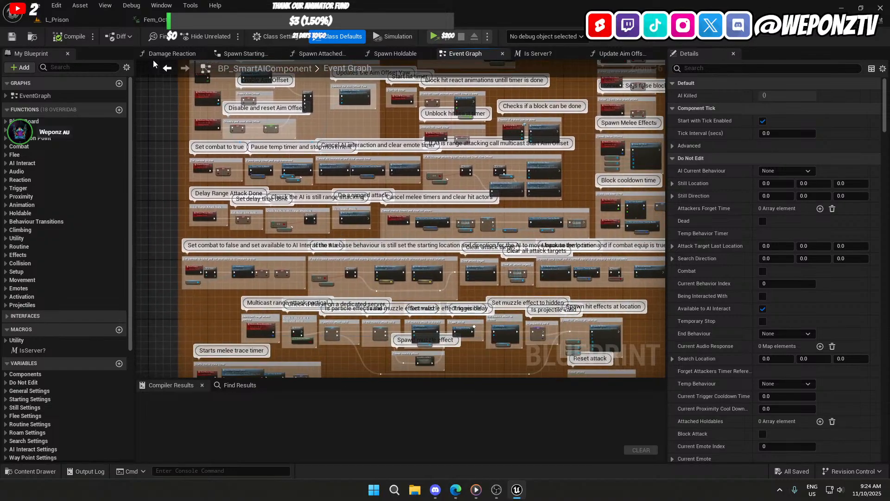
right_drag(180, 255, 179, 60)
Step: Examine the Animation Events and Audio Events sections of the BP_SmartAIComponent Event Graph
right_drag(267, 216, 311, 377)
right_drag(602, 355, 166, 219)
right_drag(417, 232, 300, 190)
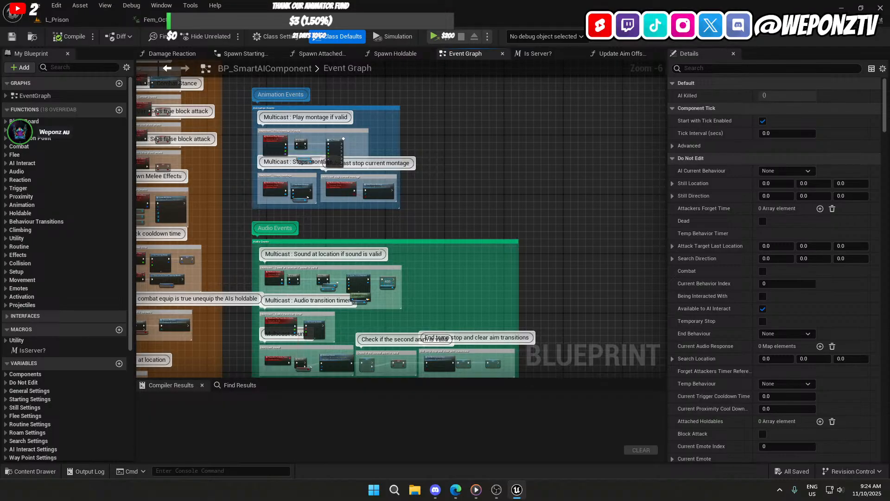
scroll(327, 173, up, 2)
right_drag(318, 282, 380, 130)
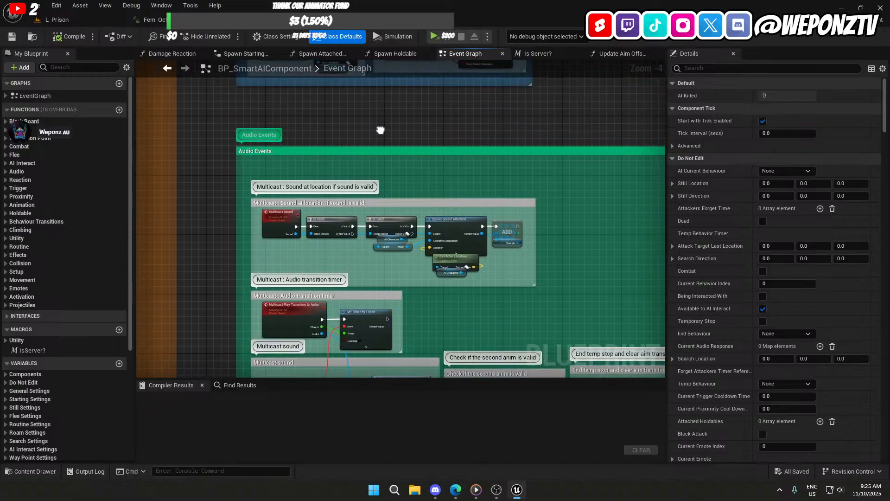
Step: Examine the Holdable Events and Behaviours Events sections of the BP_SmartAIComponent Event Graph
scroll(380, 130, down, 2)
right_drag(612, 193, 600, 62)
scroll(365, 180, up, 4)
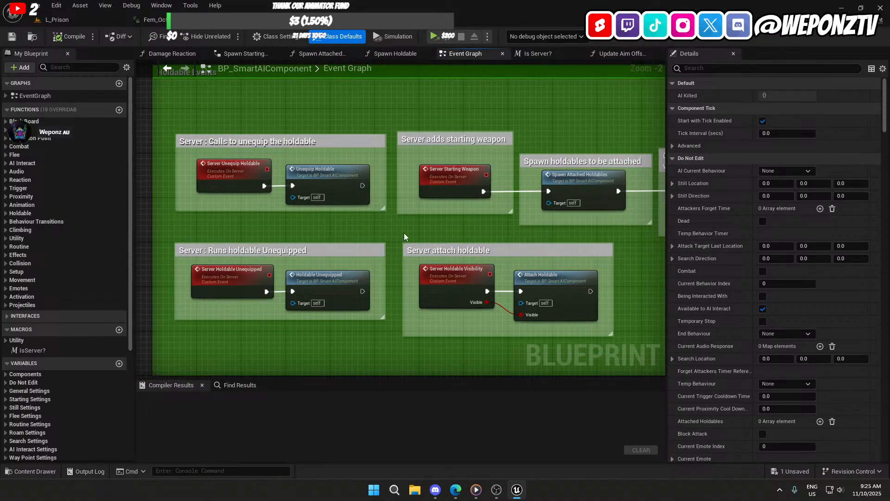
right_drag(483, 235, 137, 230)
right_drag(486, 231, 189, 207)
scroll(285, 216, down, 3)
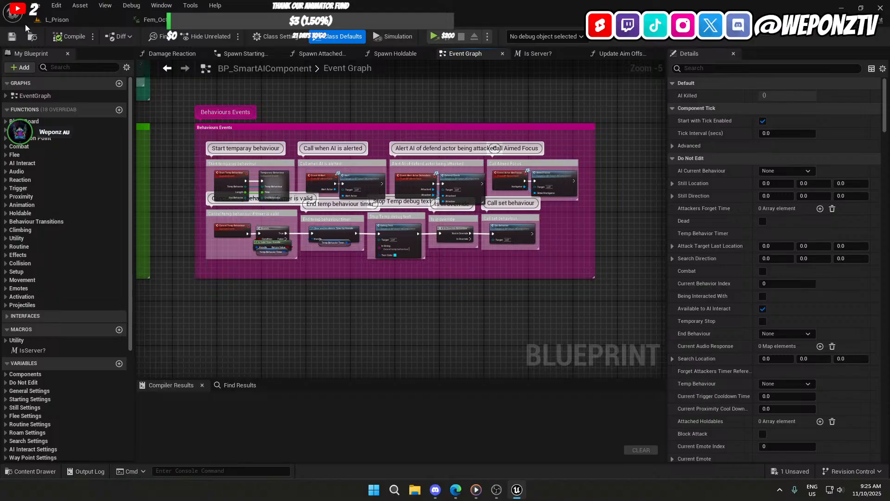
Step: Save the BP_SmartAIComponent blueprint and return to the L_Prison level
click(82, 15)
click(371, 20)
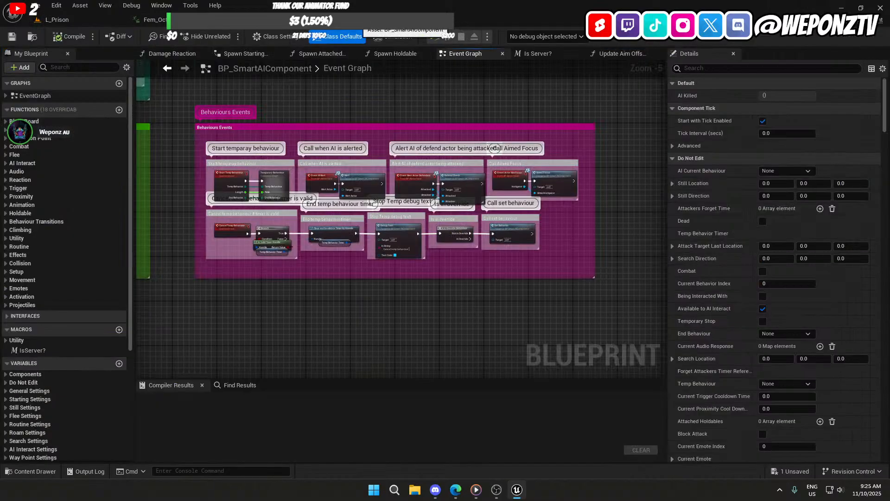
click(18, 35)
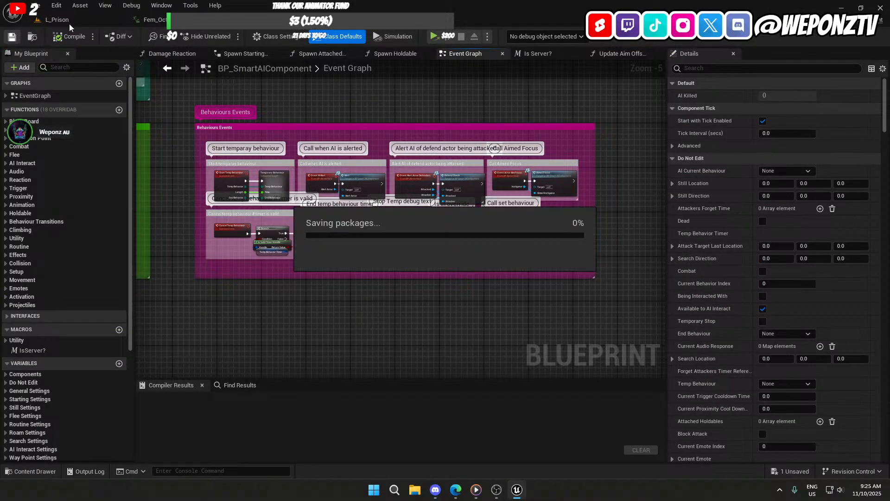
click(79, 17)
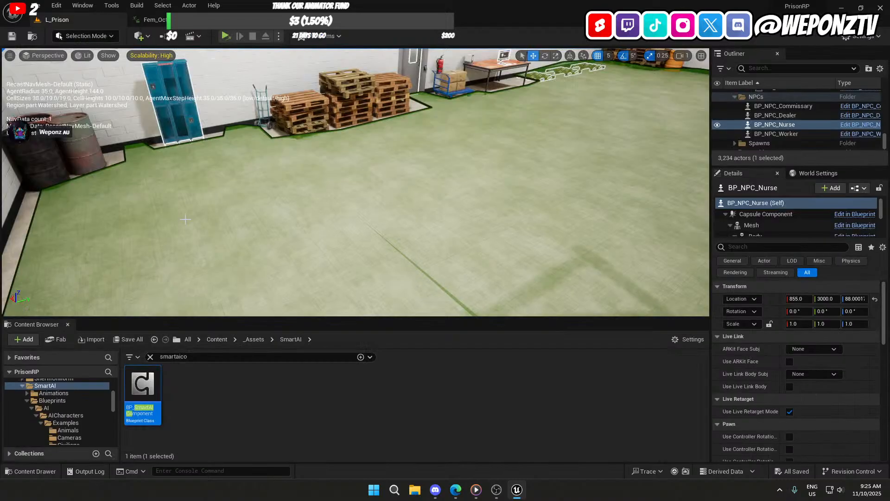
Step: Clear the asset search, look through the _Assets folder and reopen the SmartAI folder
click(150, 357)
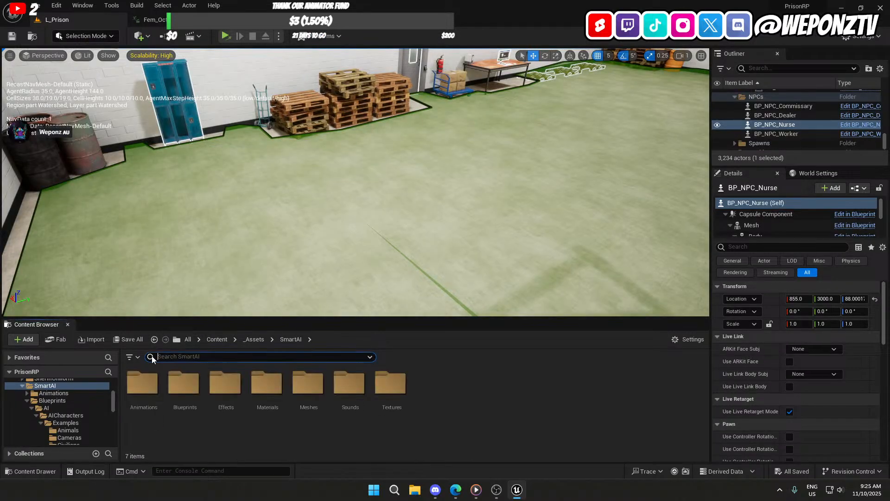
click(246, 341)
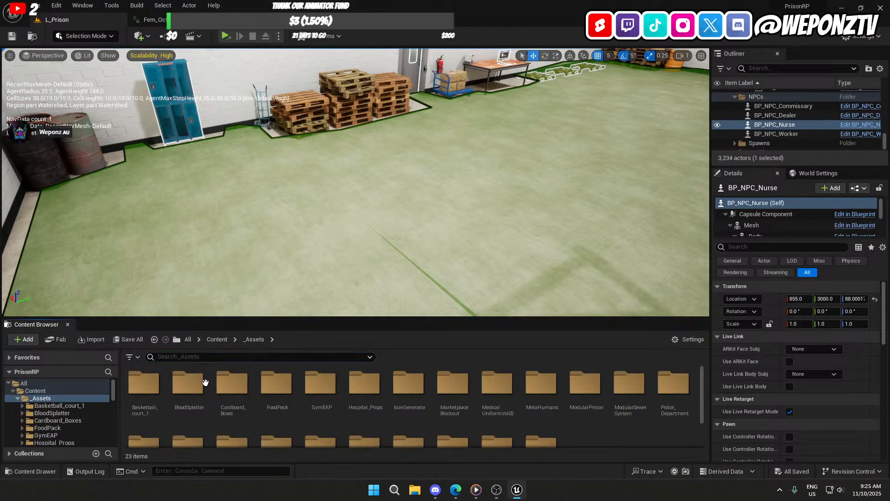
scroll(206, 418, down, 2)
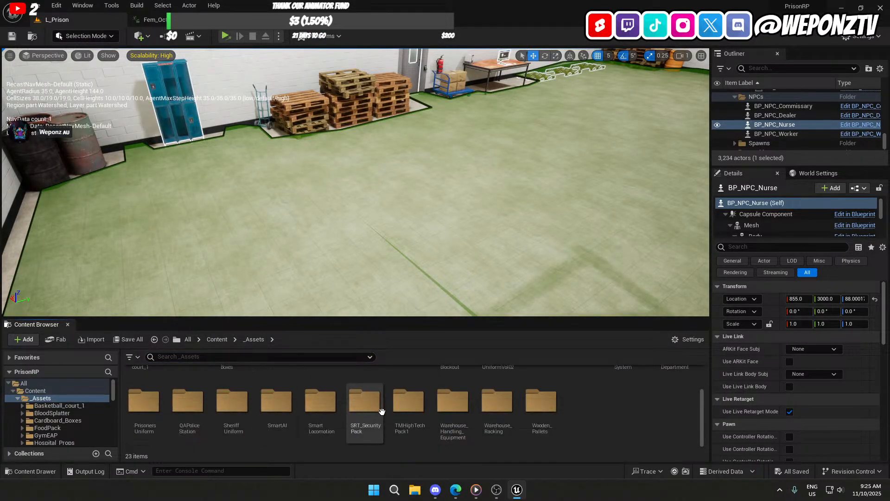
double_click(278, 417)
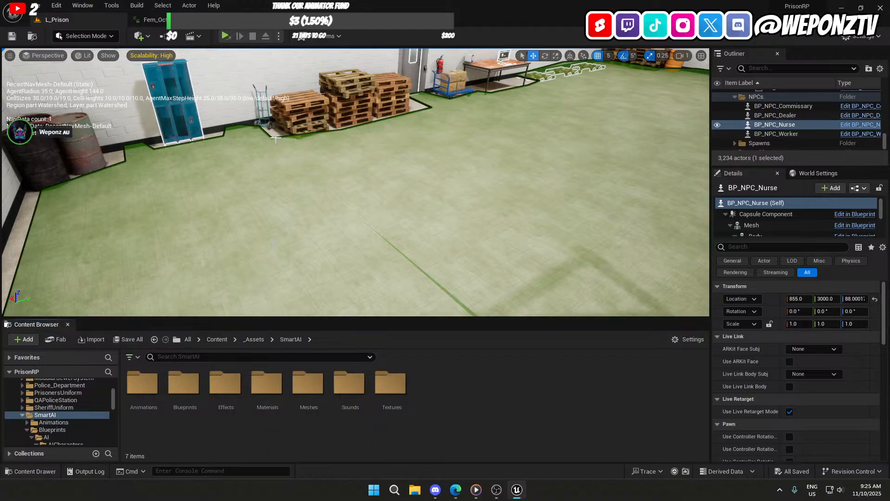
Step: Open the Civilians example folder under Blueprints/AI/AICharacters and place BP_AICivilian on the warehouse floor in front of the wooden pallets
double_click(183, 383)
click(138, 389)
double_click(139, 389)
double_click(141, 390)
click(142, 391)
double_click(142, 390)
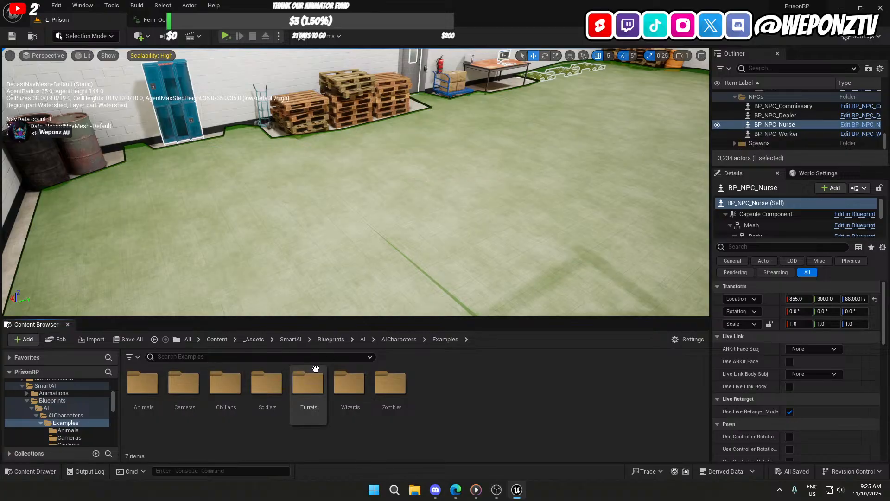
double_click(221, 394)
click(141, 387)
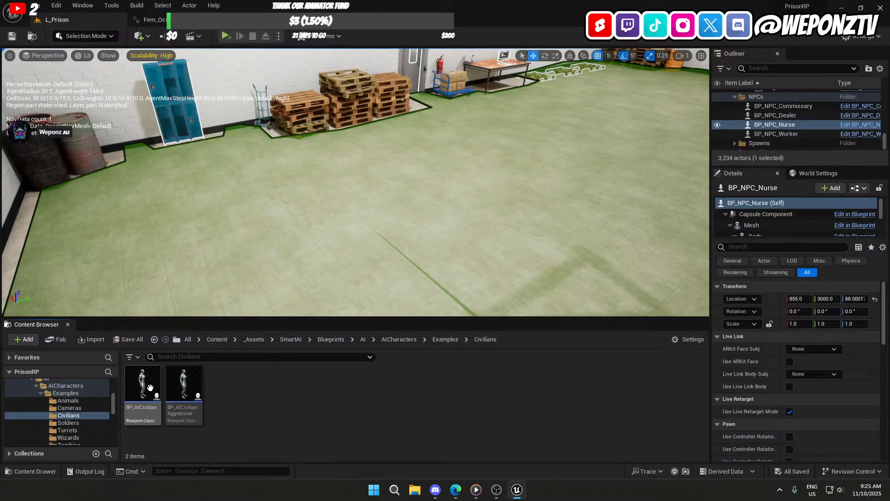
drag(170, 349, 289, 227)
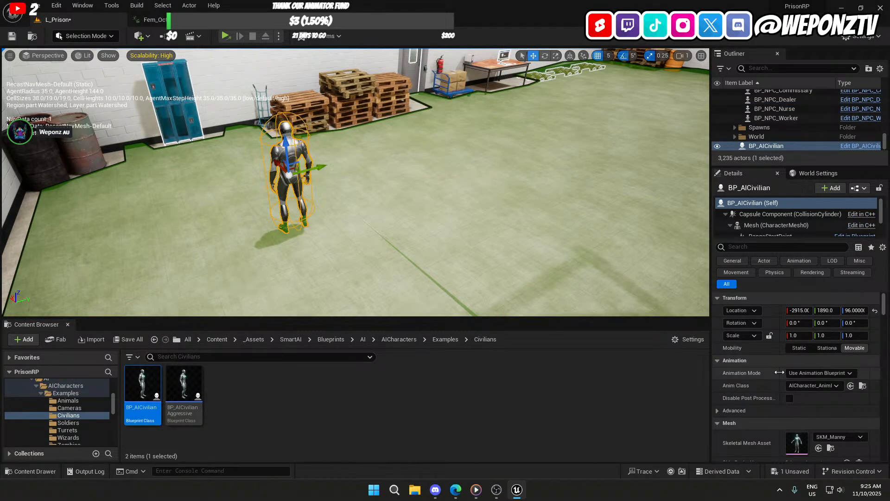
Step: Enable Show Health Bar in the settings of the placed BP_AICivilian
scroll(768, 366, down, 3)
scroll(768, 366, down, 6)
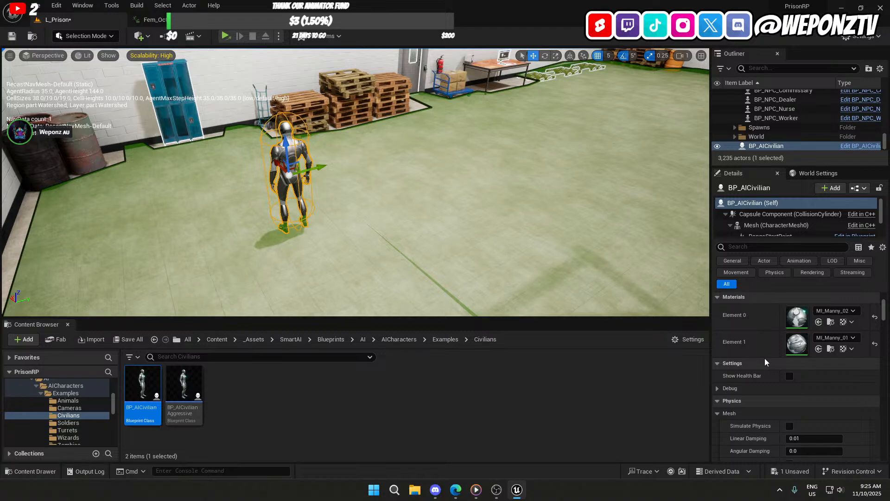
scroll(764, 358, up, 2)
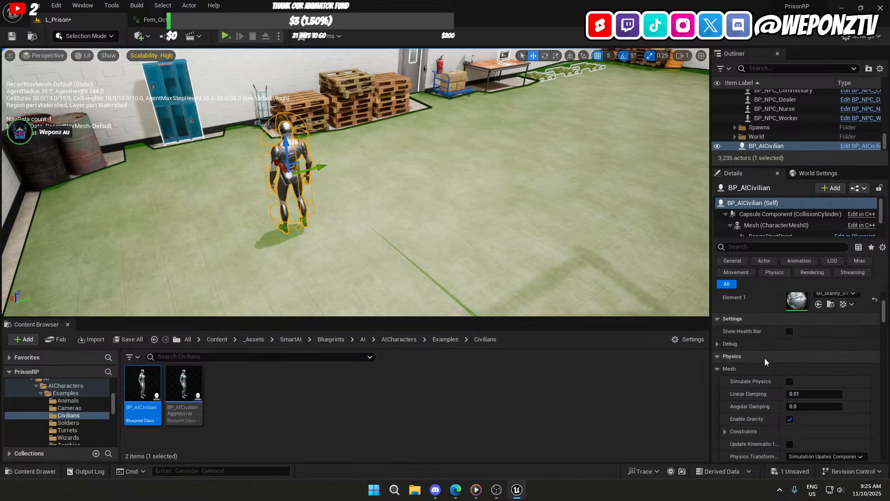
drag(711, 345, 712, 345)
click(719, 345)
click(719, 344)
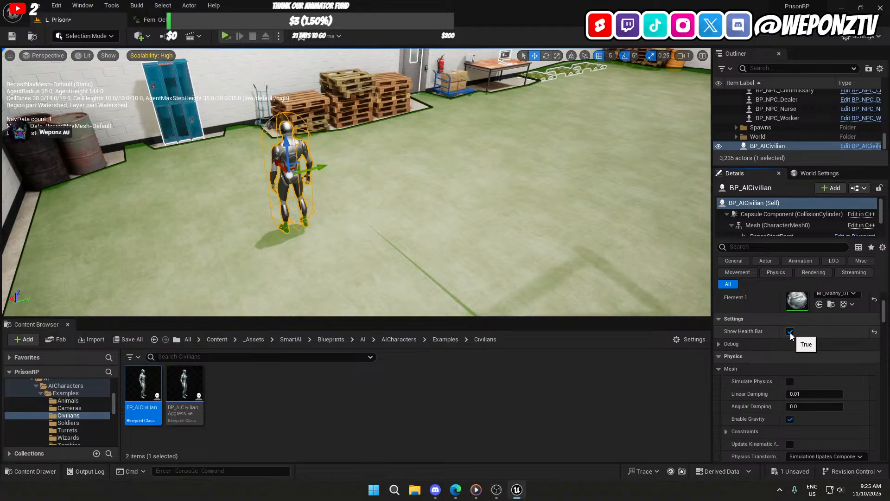
Step: Look through the placed BP_AICivilian's remaining properties and Character Movement component, and bring up the General Settings of its BP_AIComponent
scroll(751, 330, down, 10)
scroll(751, 329, down, 10)
scroll(752, 330, down, 10)
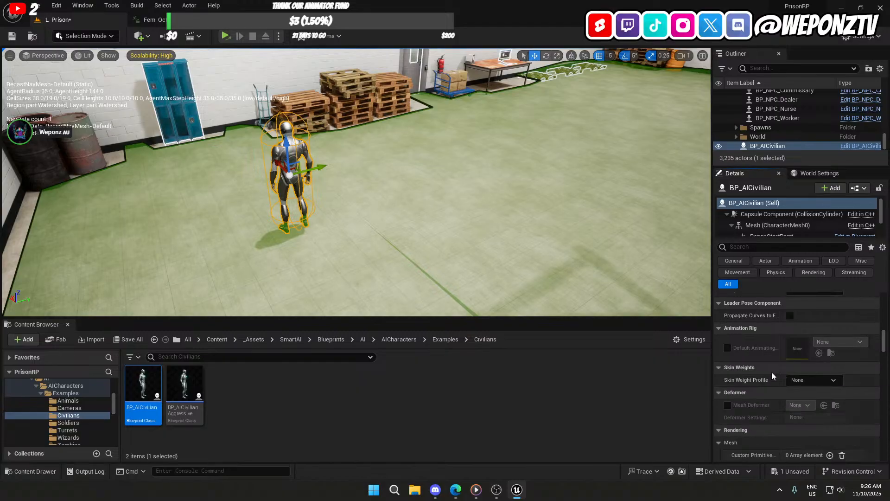
scroll(765, 357, down, 3)
scroll(783, 221, down, 3)
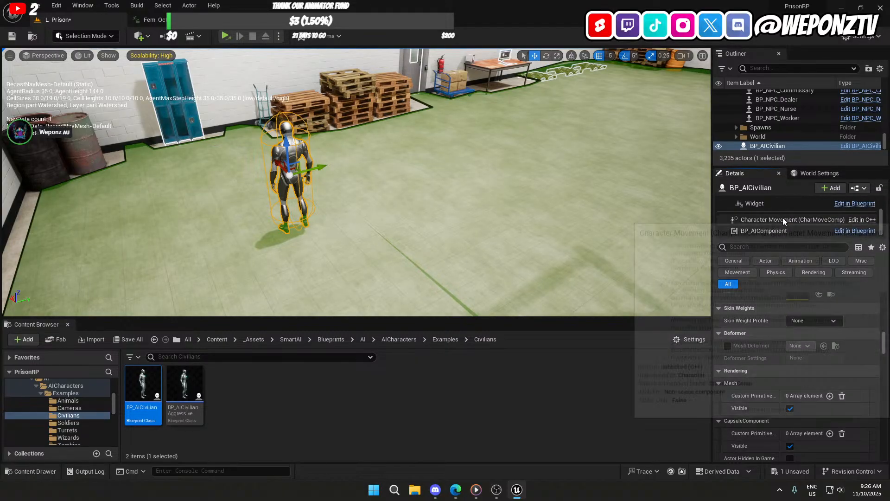
click(783, 221)
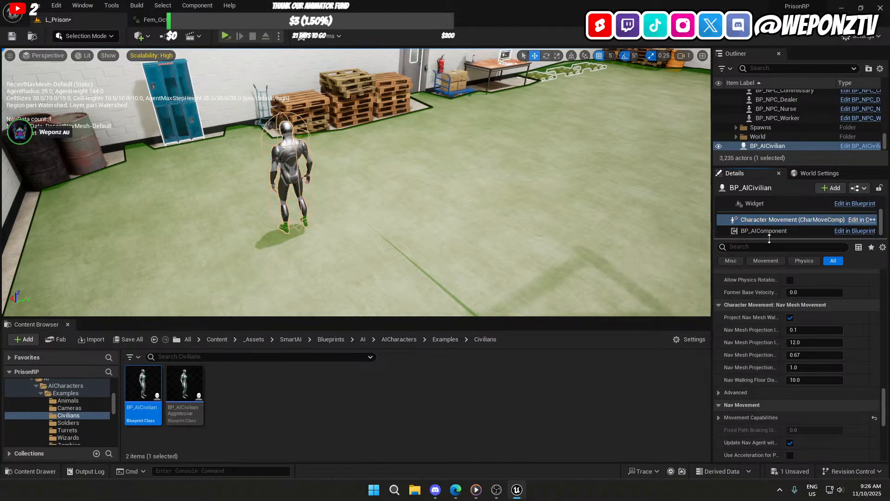
click(767, 231)
drag(883, 360, 883, 280)
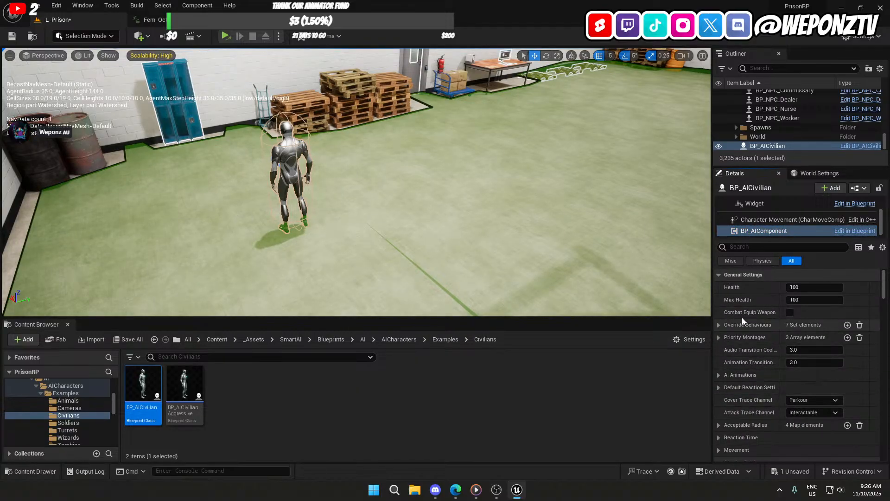
Step: Expand and examine the Override Behaviours and Priority Montages entries of the BP_AIComponent
click(717, 324)
scroll(731, 330, down, 1)
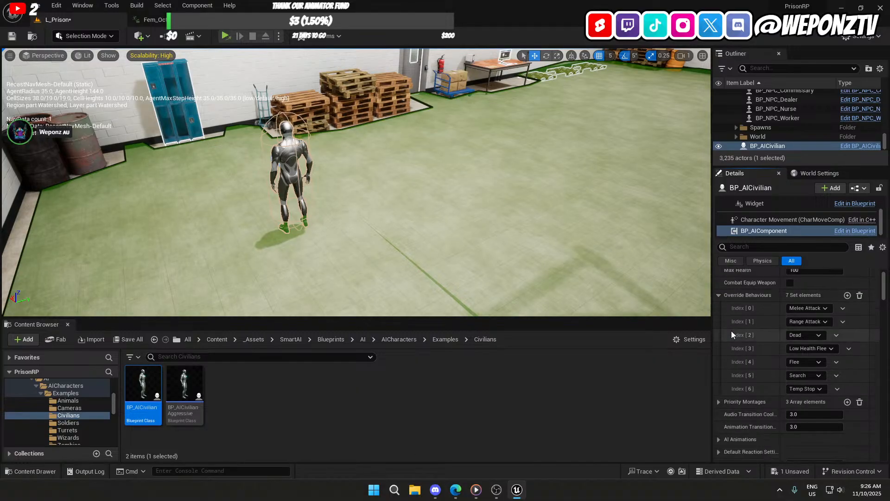
click(718, 401)
scroll(728, 387, down, 2)
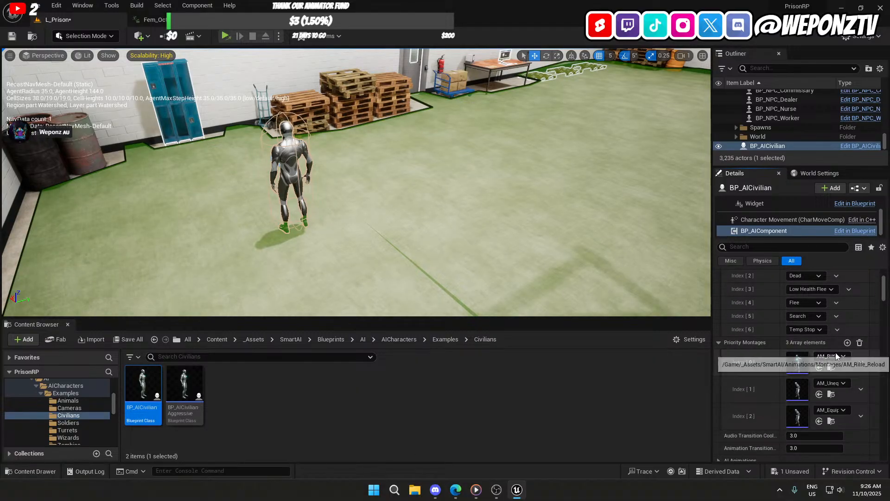
Step: Clear all Override Behaviours of the BP_AIComponent and add a new entry set to Roam
scroll(744, 351, up, 3)
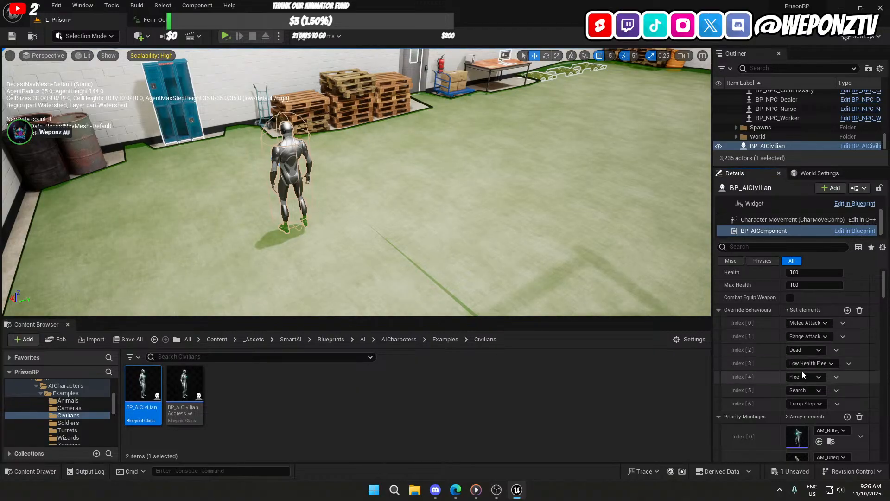
click(796, 323)
click(796, 326)
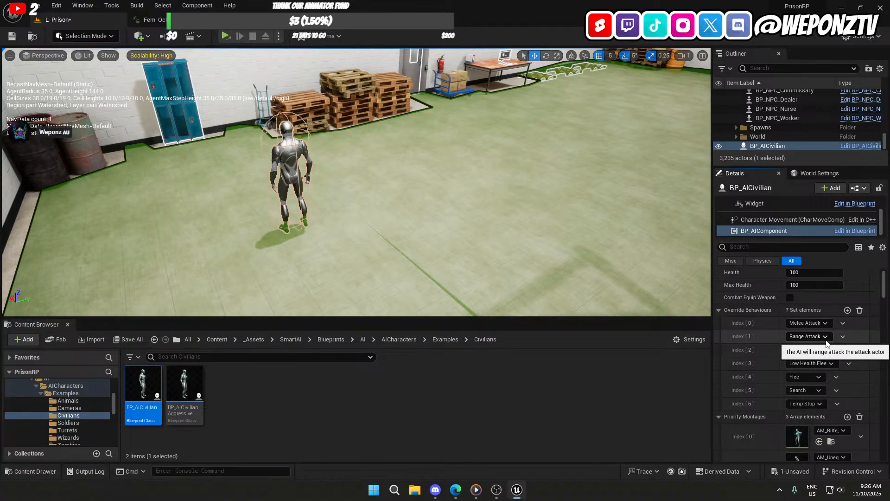
click(860, 309)
click(848, 309)
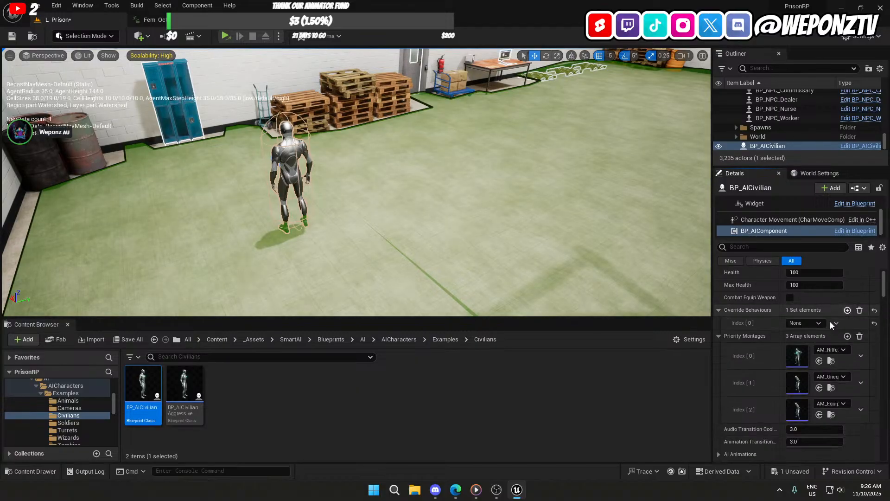
click(806, 323)
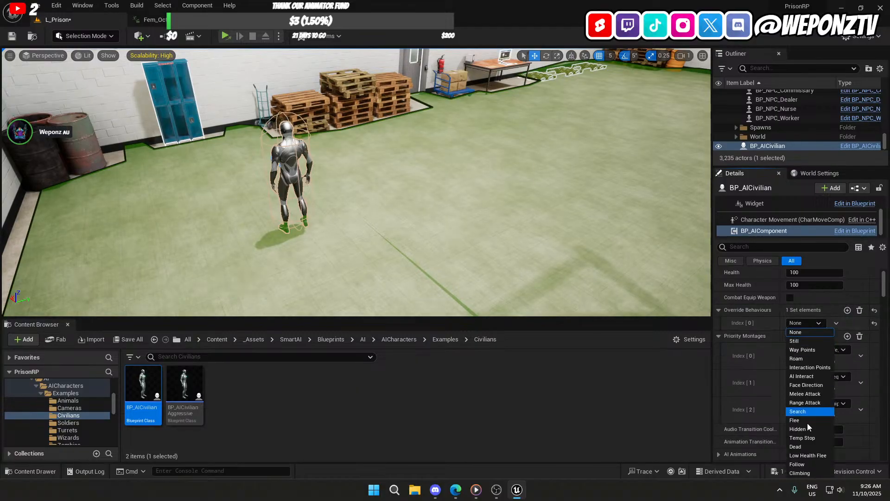
click(808, 359)
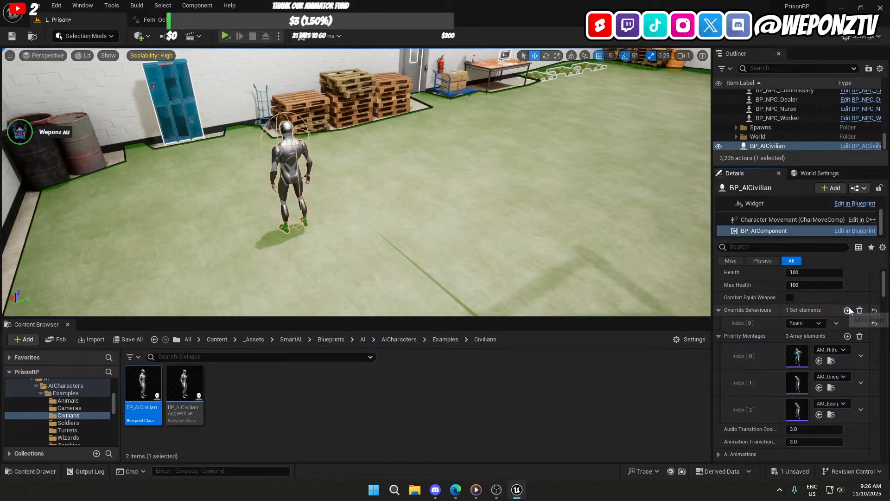
Step: Add two more Override Behaviours entries, set to Interaction Points and AI Interact
click(847, 310)
click(810, 337)
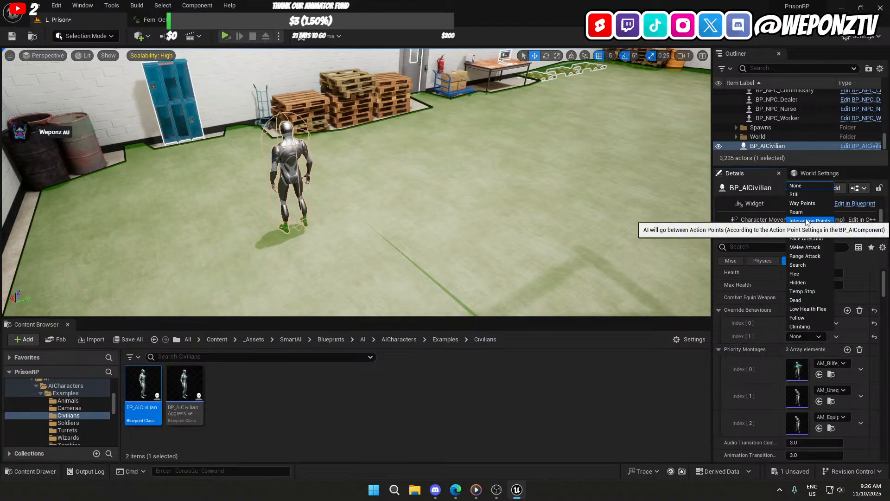
click(816, 222)
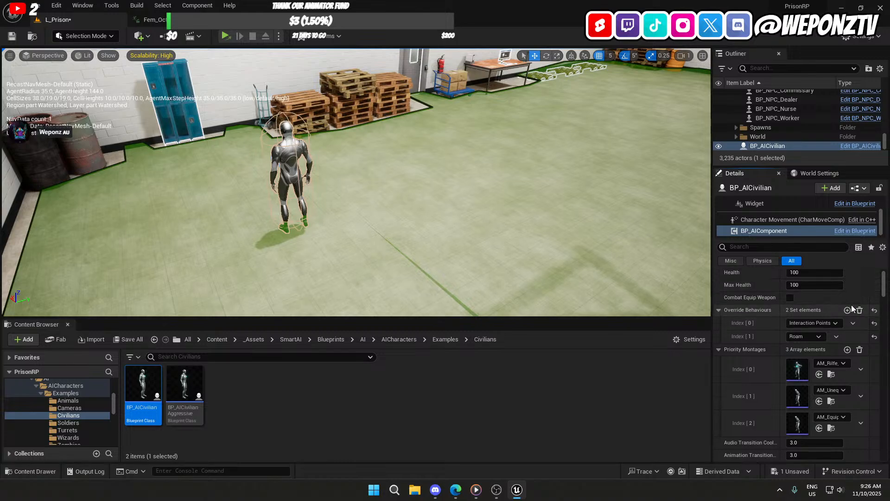
click(848, 309)
click(812, 350)
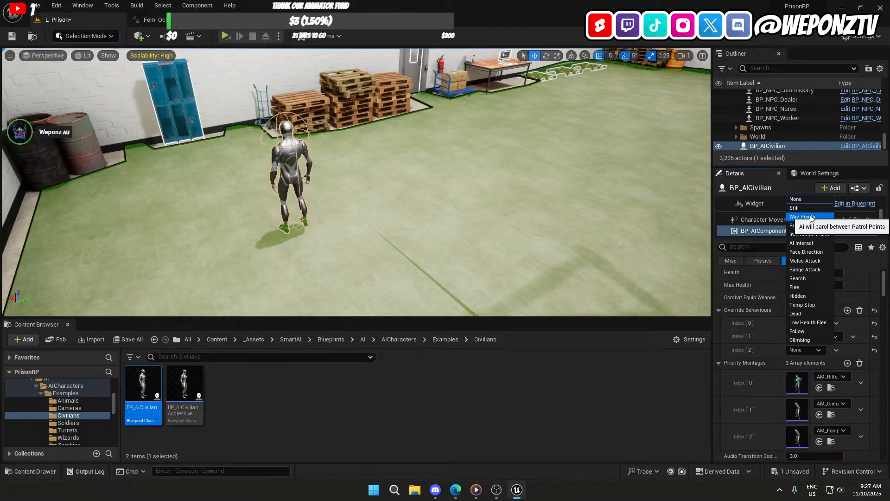
click(819, 245)
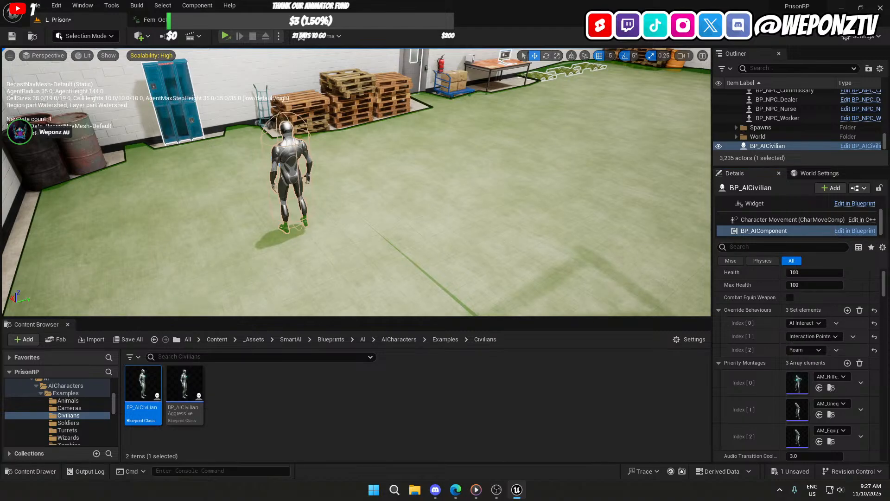
Step: Reselect the BP_AIComponent of the placed BP_AICivilian and add a Face Direction entry to its Override Behaviours
click(286, 162)
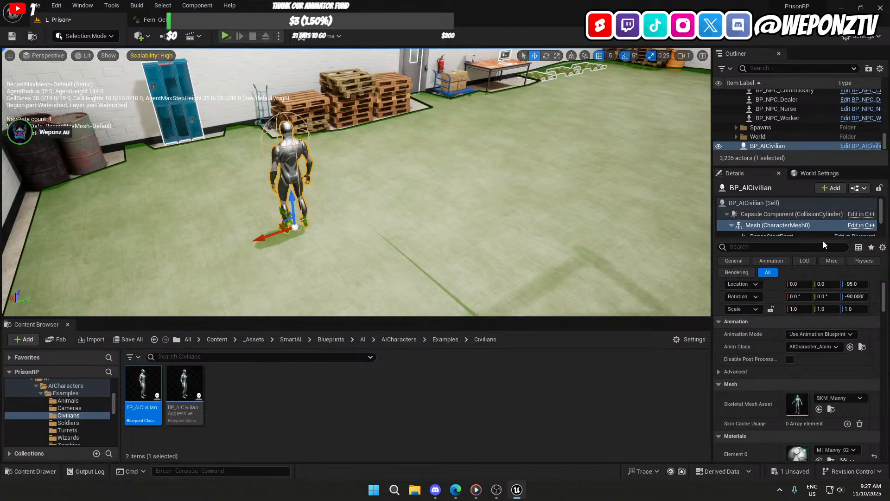
scroll(806, 222, down, 1)
scroll(806, 226, down, 1)
click(805, 231)
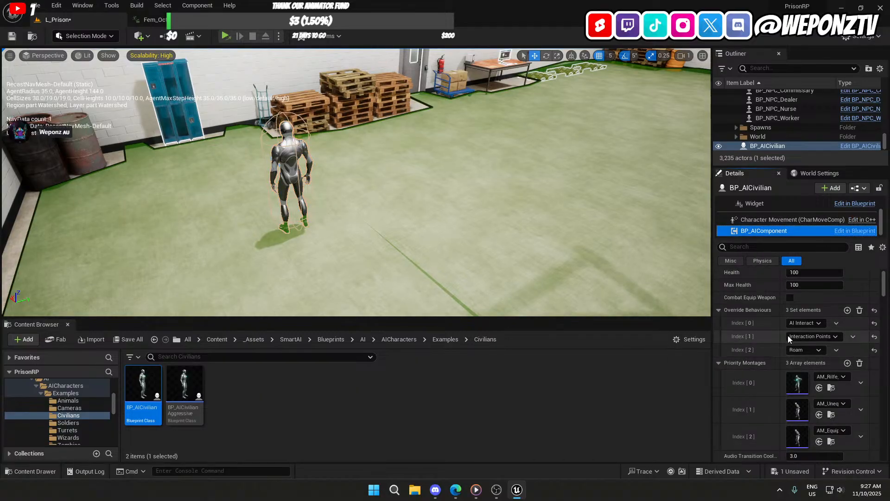
click(847, 310)
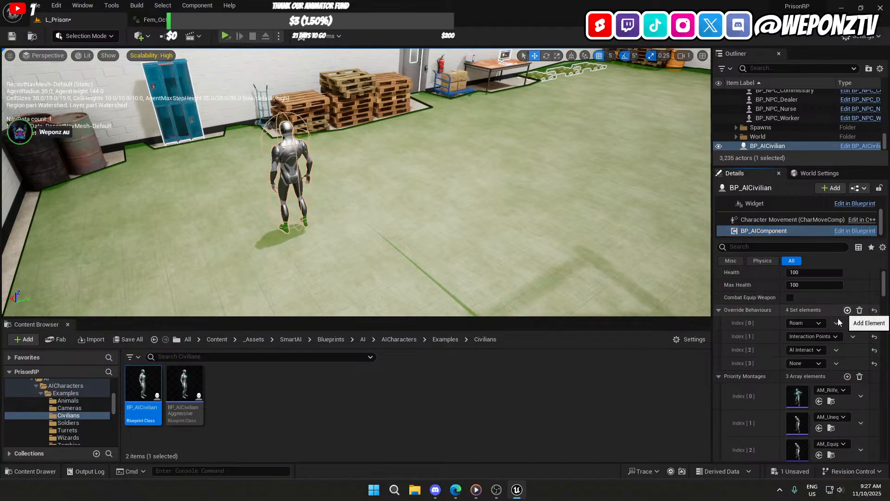
click(803, 362)
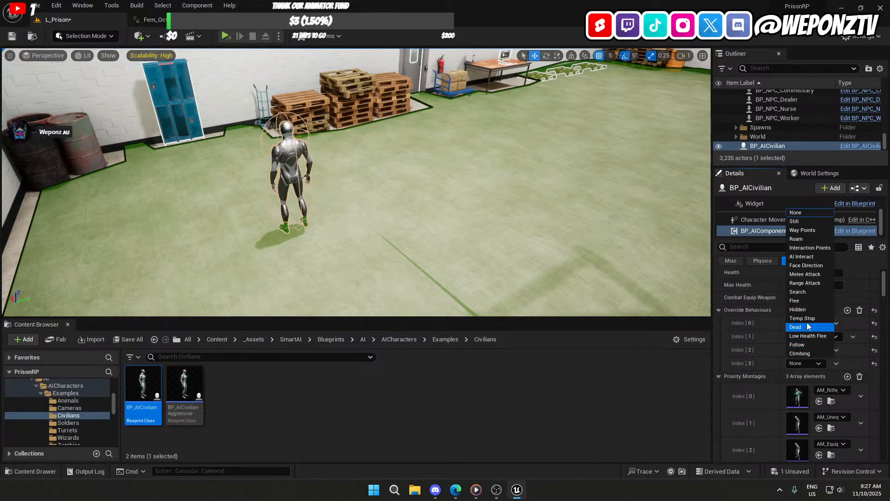
click(815, 266)
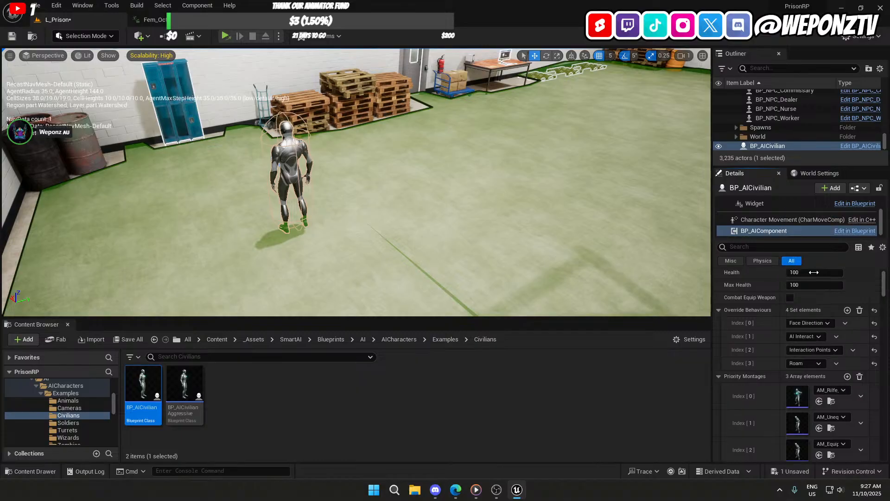
Step: Add a fifth Override Behaviours entry left at None and save the L_Prison level
click(847, 310)
click(811, 376)
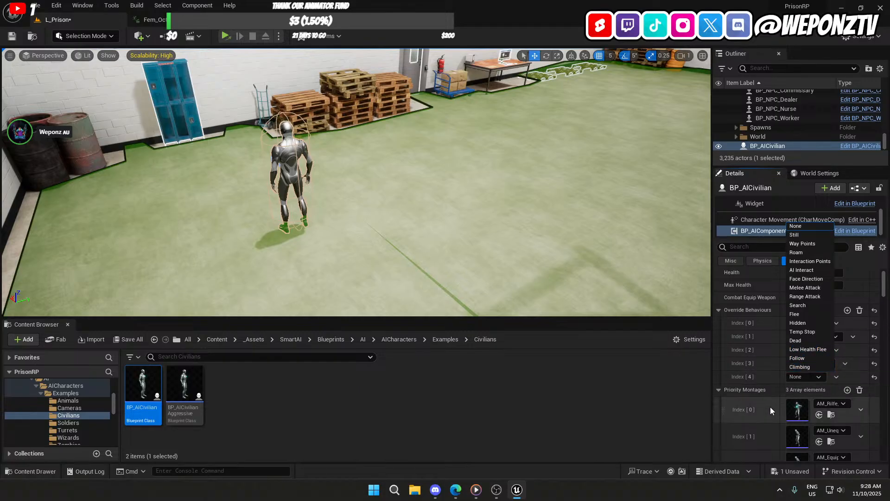
click(724, 359)
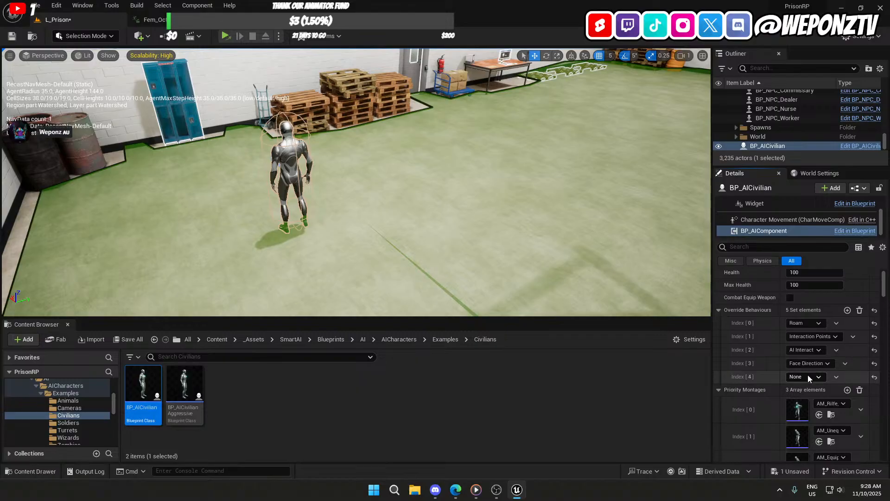
click(12, 39)
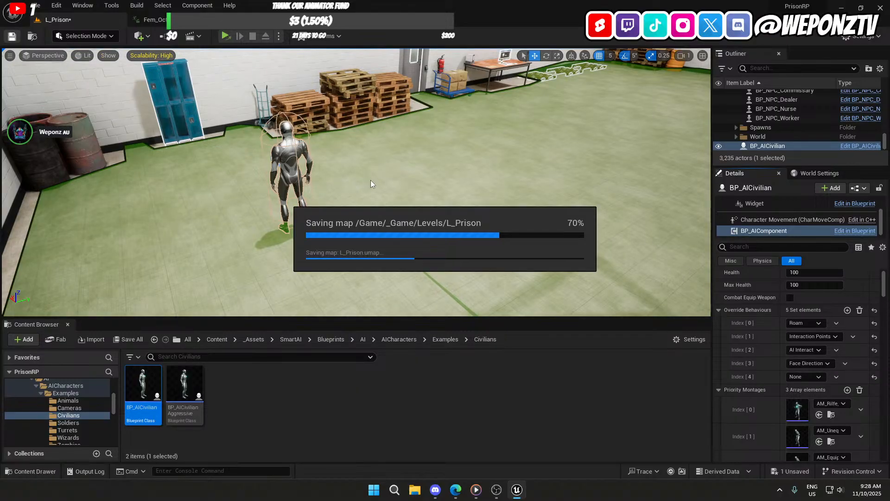
Step: Delete the None entry from Override Behaviours and clear all Priority Montages of the BP_AIComponent
click(837, 376)
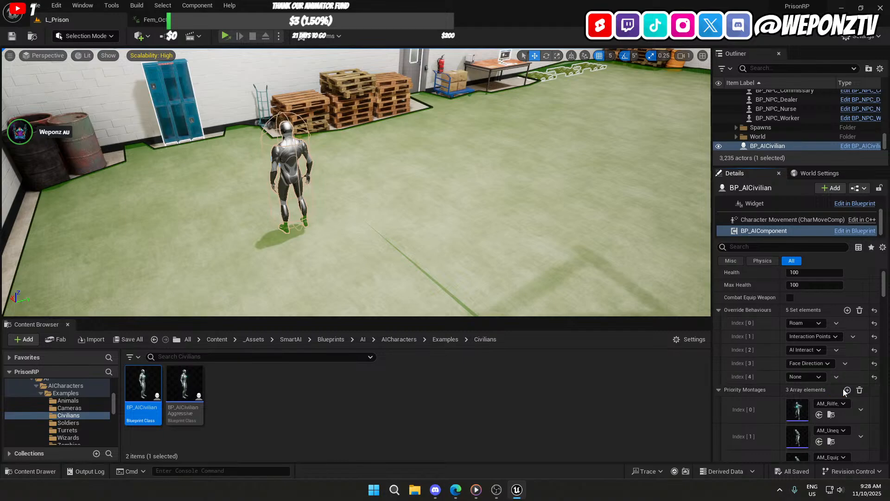
click(844, 392)
scroll(835, 328, down, 2)
click(836, 317)
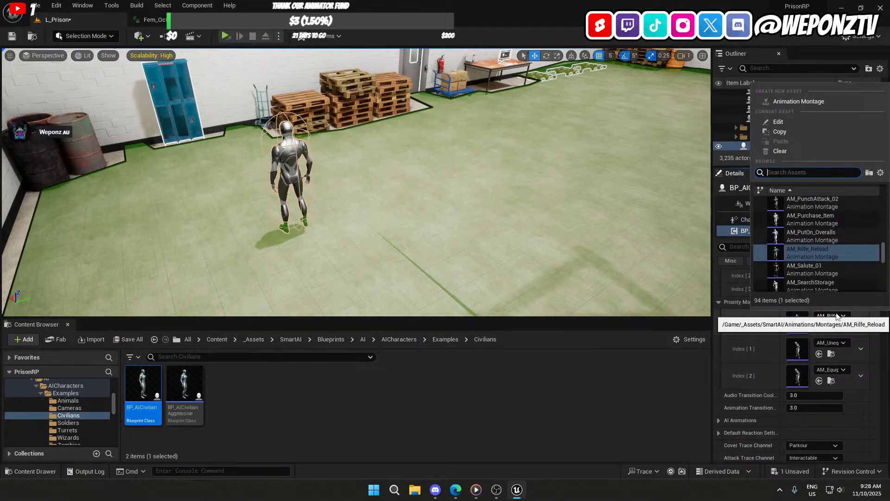
click(837, 316)
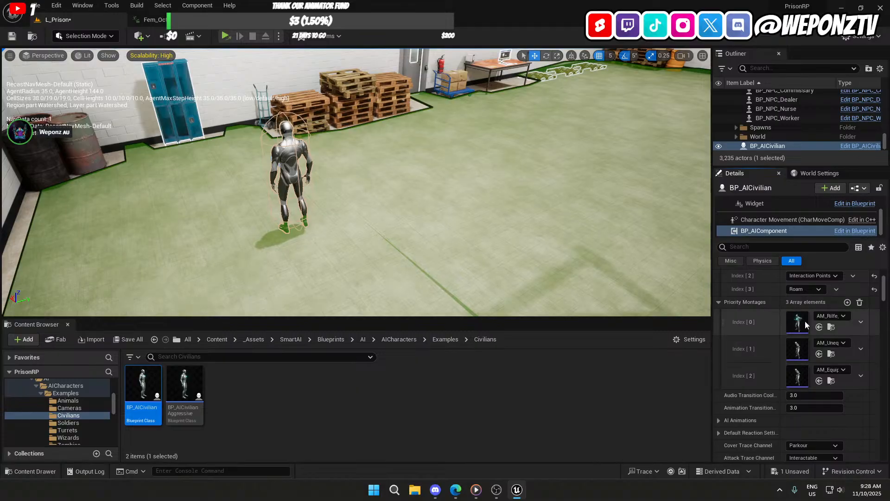
click(859, 301)
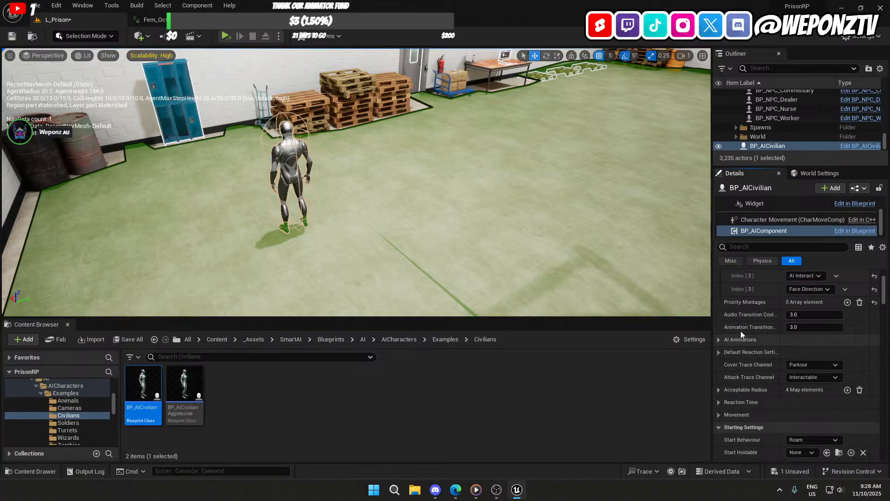
Step: Expand AI Animations and examine the idle, jump, walk and crouch assignments under Default Anims
click(720, 338)
scroll(725, 355, down, 2)
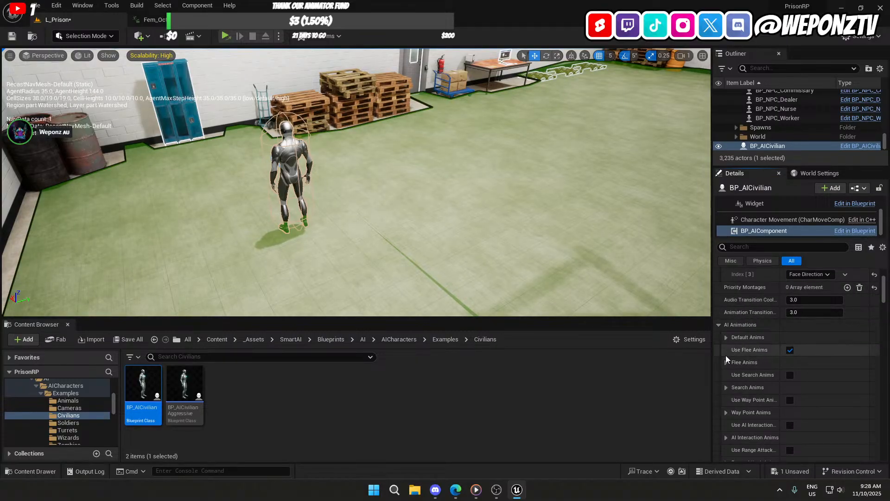
click(727, 322)
scroll(733, 338, down, 3)
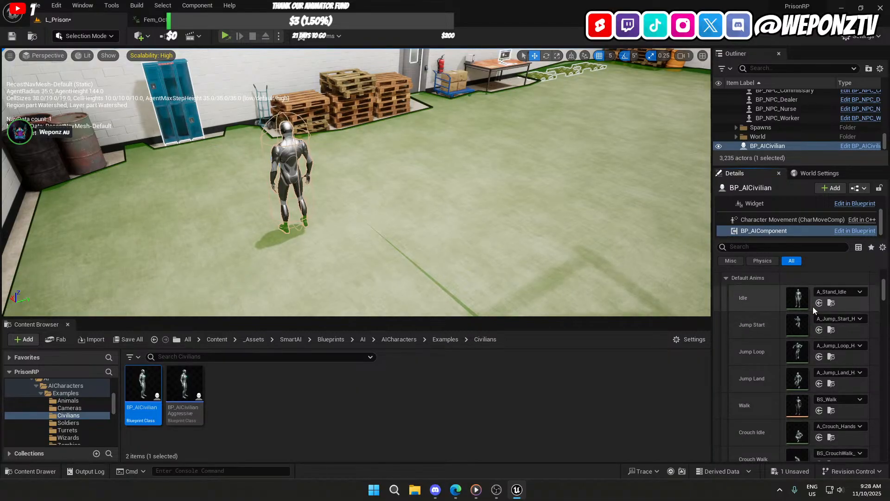
scroll(807, 348, down, 2)
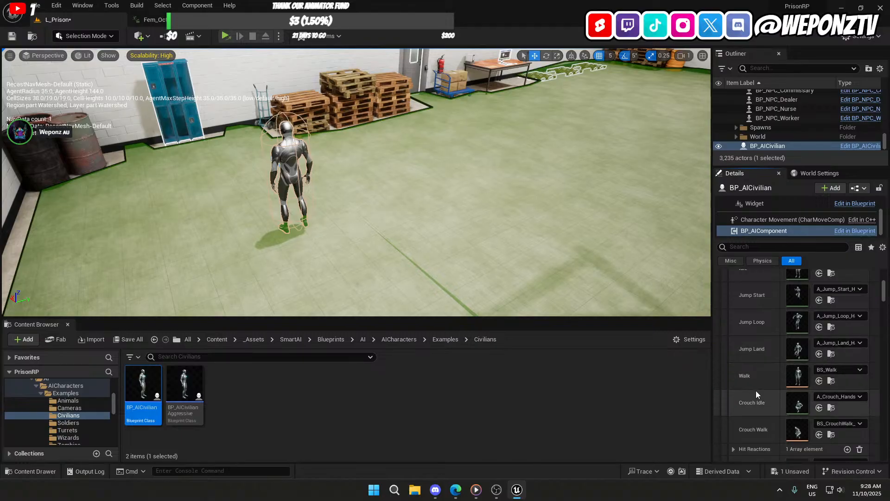
scroll(757, 352, up, 2)
scroll(755, 352, up, 3)
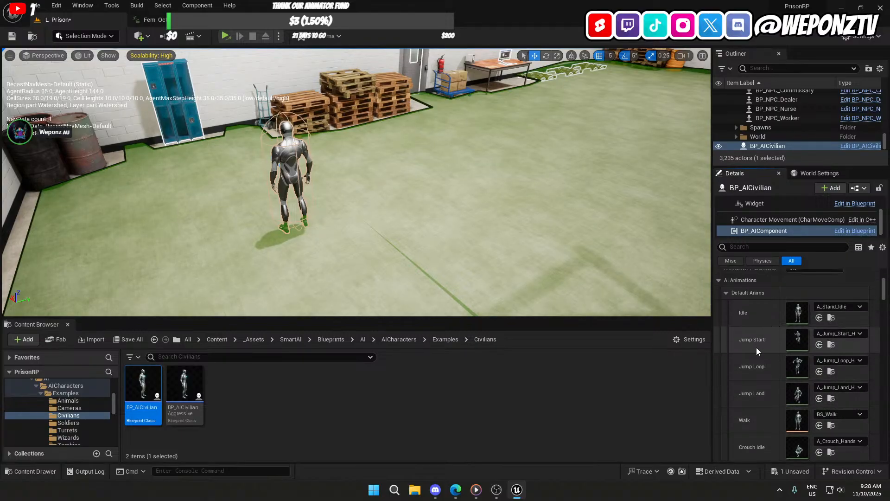
Step: Collapse Default Anims and disable Use Flee Anims in the AI Animations settings
click(726, 322)
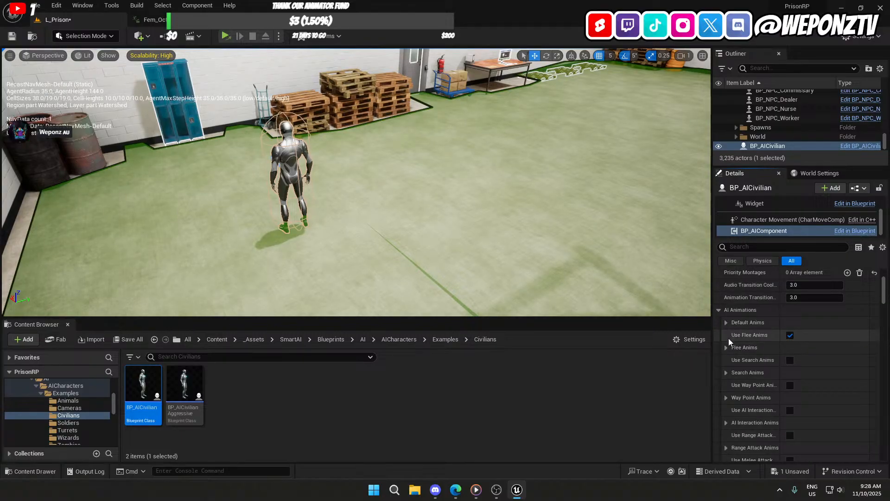
click(789, 335)
scroll(744, 362, down, 2)
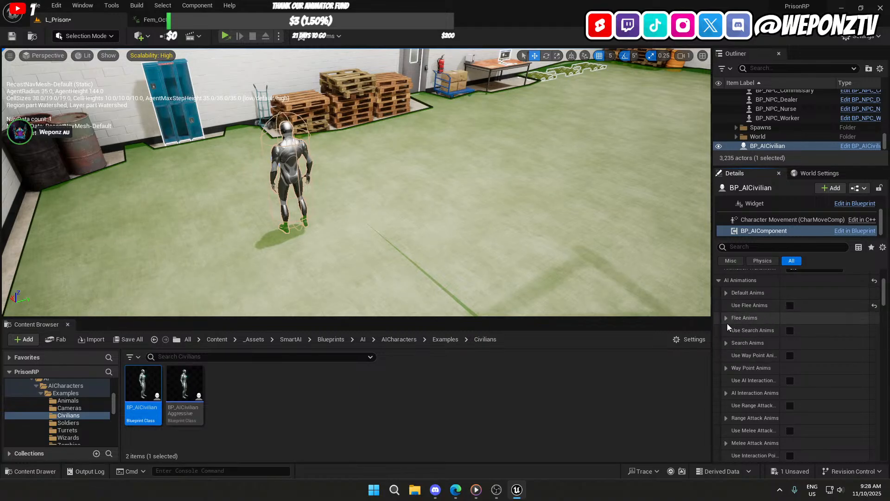
Step: Expand AI Interaction Anims and examine its animation slots, including Hit Reactions and Aim Offset
click(726, 392)
scroll(745, 386, down, 3)
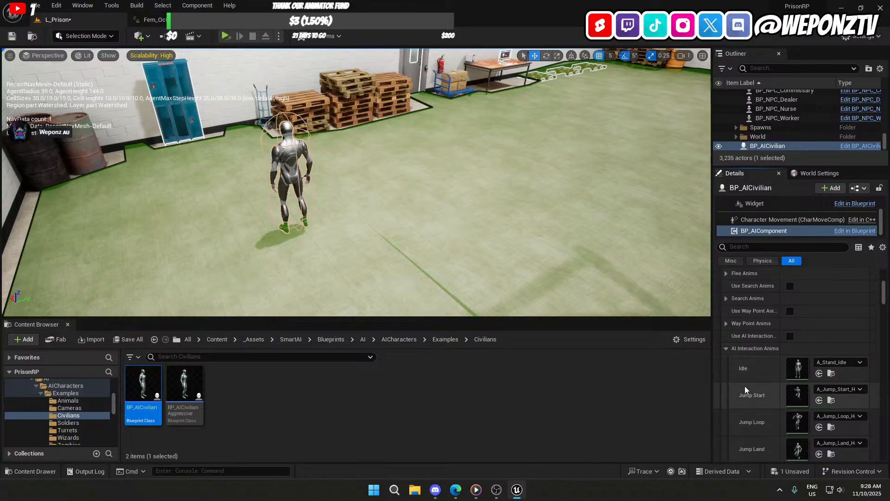
scroll(745, 370, down, 5)
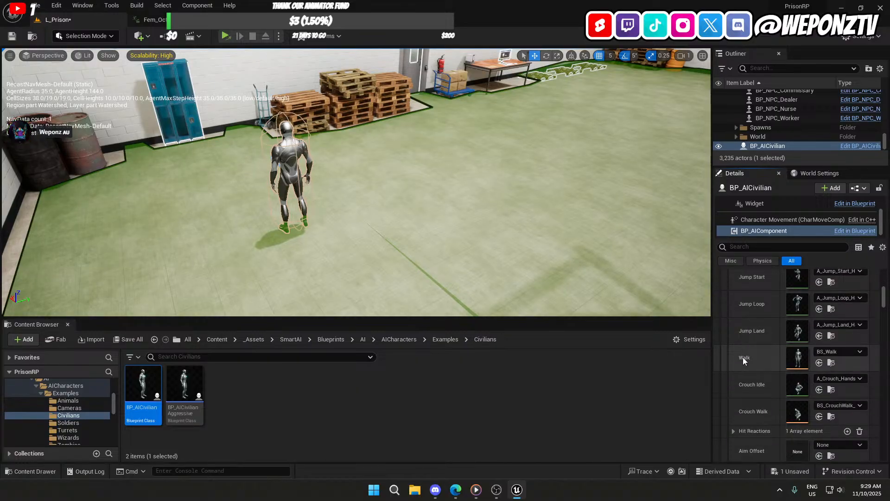
scroll(743, 357, up, 4)
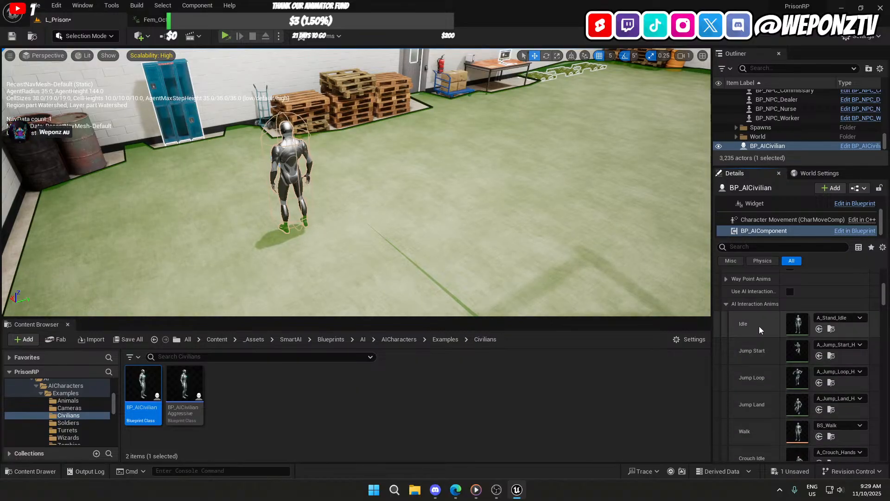
scroll(759, 335, down, 4)
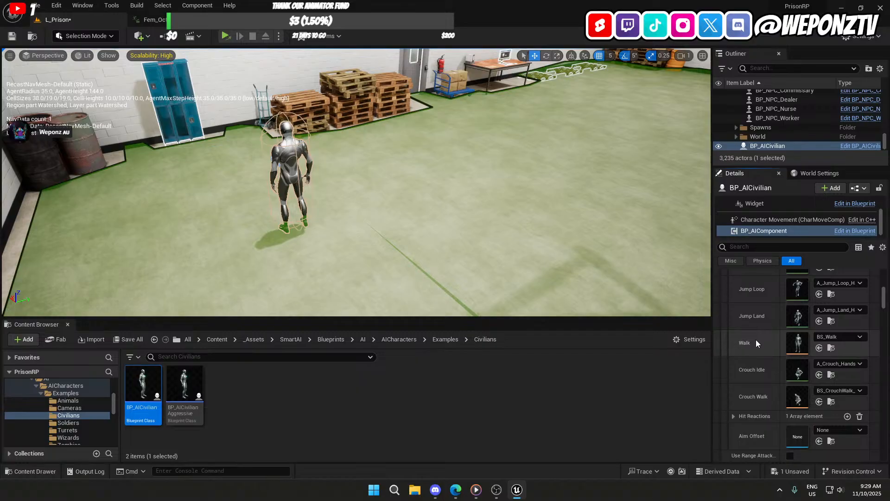
scroll(753, 352, down, 1)
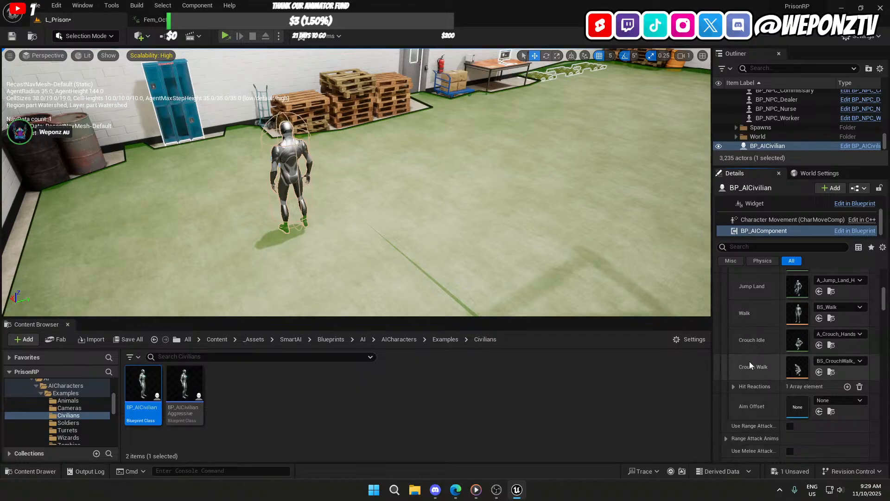
click(733, 387)
click(733, 386)
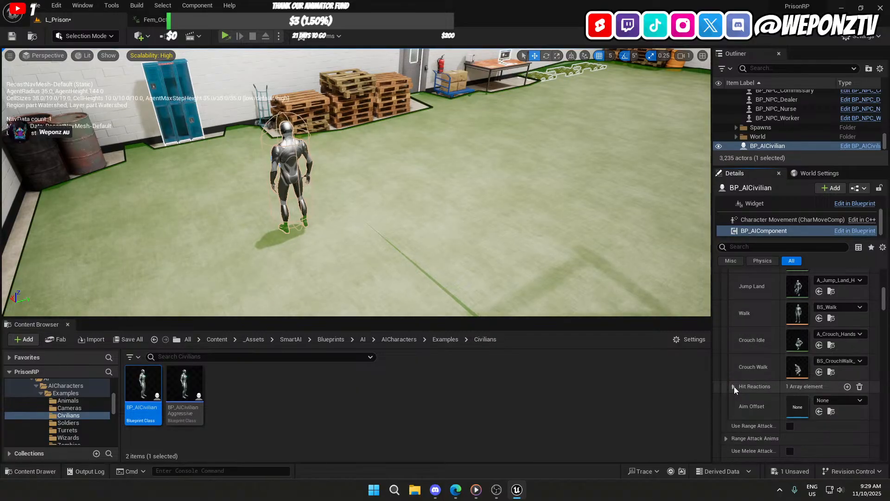
scroll(746, 381, down, 1)
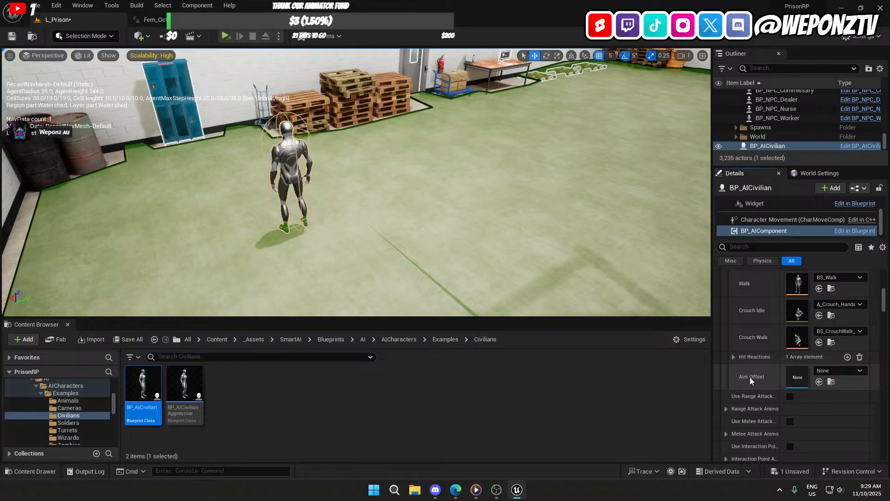
scroll(749, 377, up, 5)
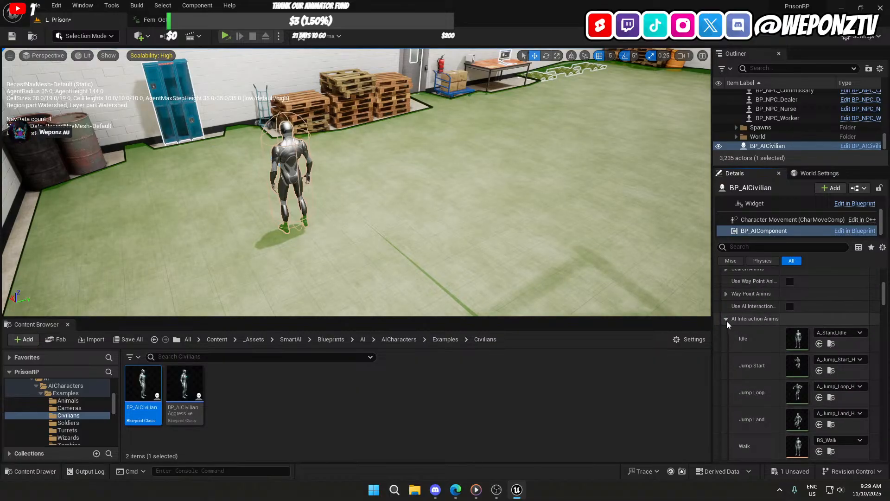
Step: Collapse AI Interaction Anims and disable Use Melee Combat Stance for the placed BP_AICivilian
click(726, 319)
scroll(744, 381, down, 2)
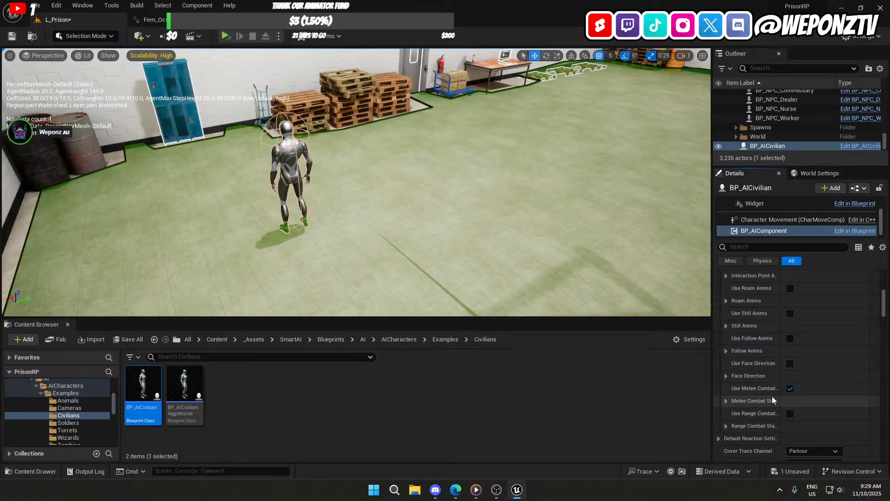
click(789, 388)
scroll(770, 395, down, 2)
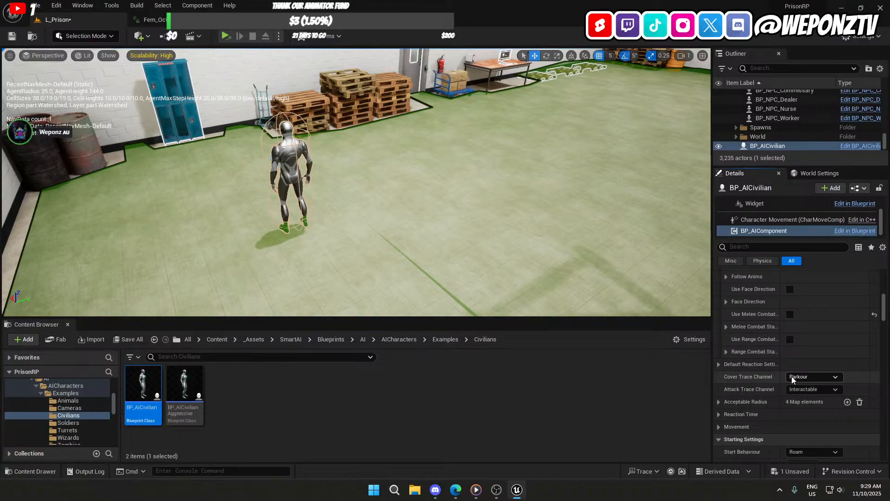
Step: Set the Cover Trace Channel to Cover and the Attack Trace Channel to Weapons
click(796, 377)
click(796, 430)
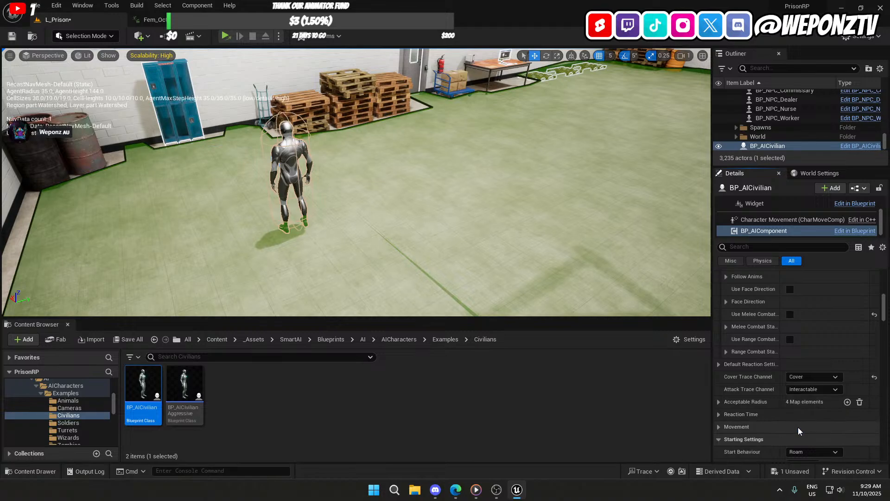
click(796, 390)
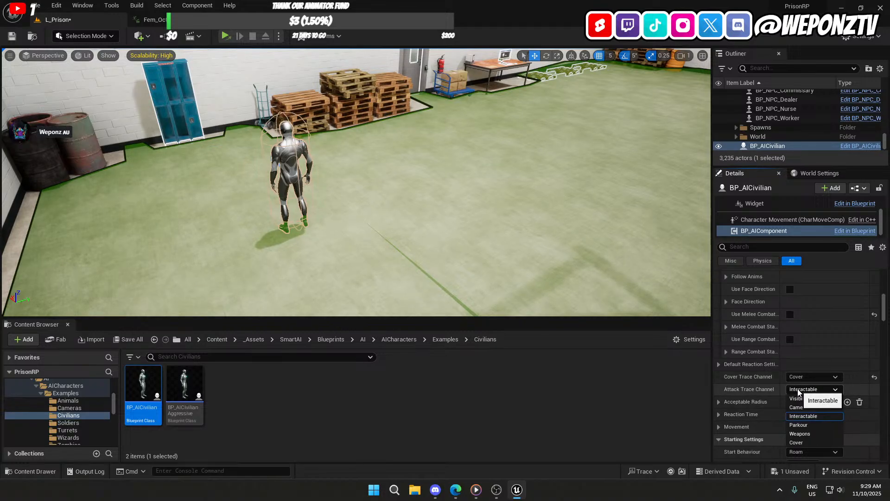
click(799, 433)
Step: Examine the Acceptable Radius entries of the placed civilian's BP_AIComponent, then collapse them again
scroll(777, 375, down, 2)
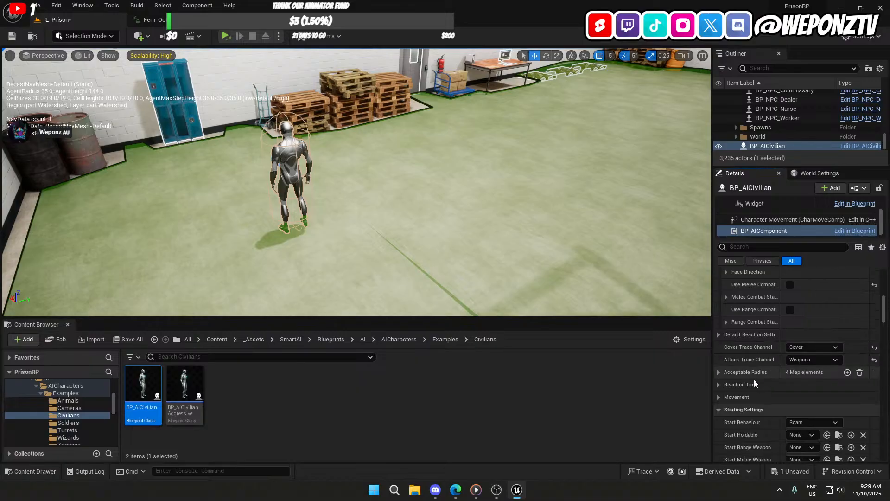
click(717, 372)
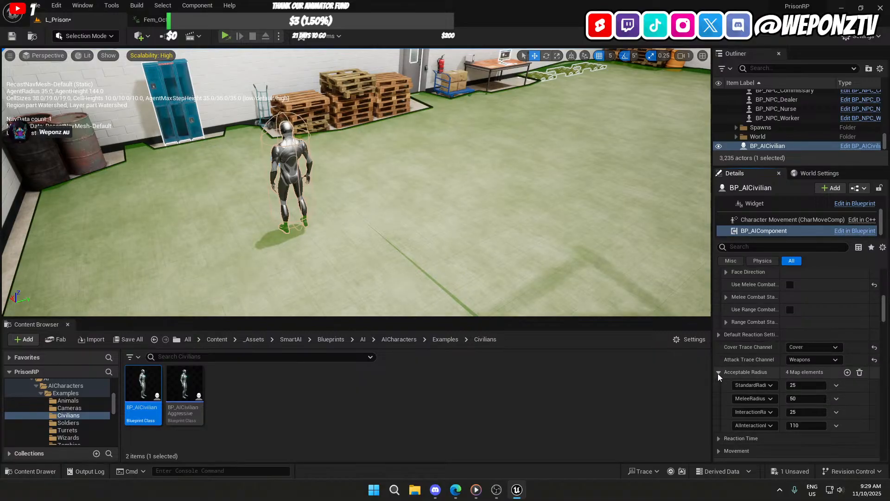
click(718, 372)
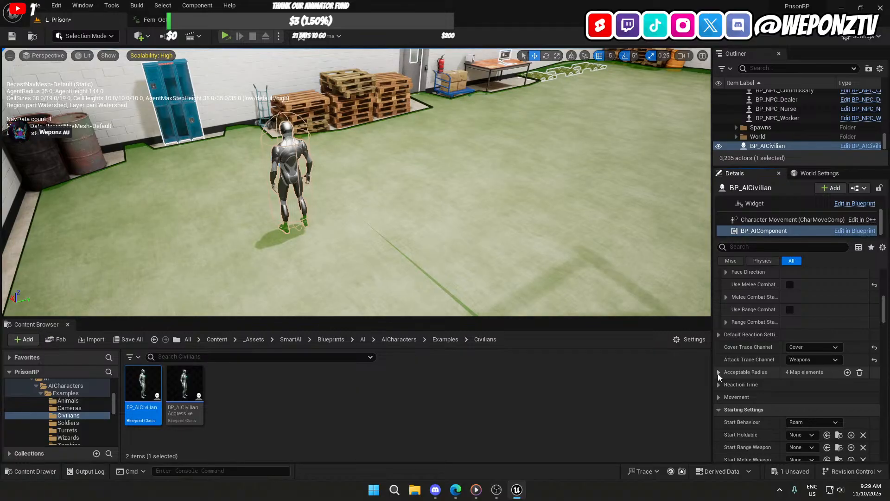
Step: Save the L_Prison level and open the BP_AICivilian blueprint for editing
click(11, 37)
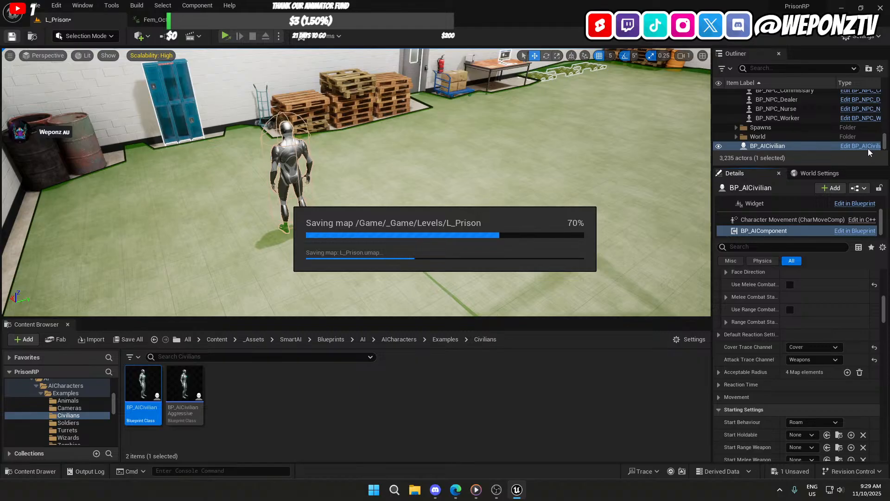
click(868, 147)
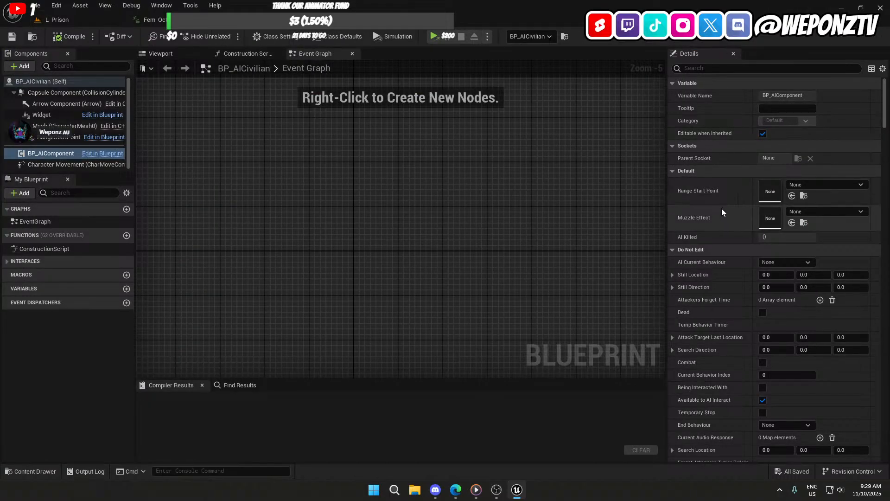
Step: Examine the BP_AIComponent defaults in the blueprint, from the AI Current Behaviour options through Do Not Edit to General Settings
scroll(737, 218, down, 3)
click(782, 218)
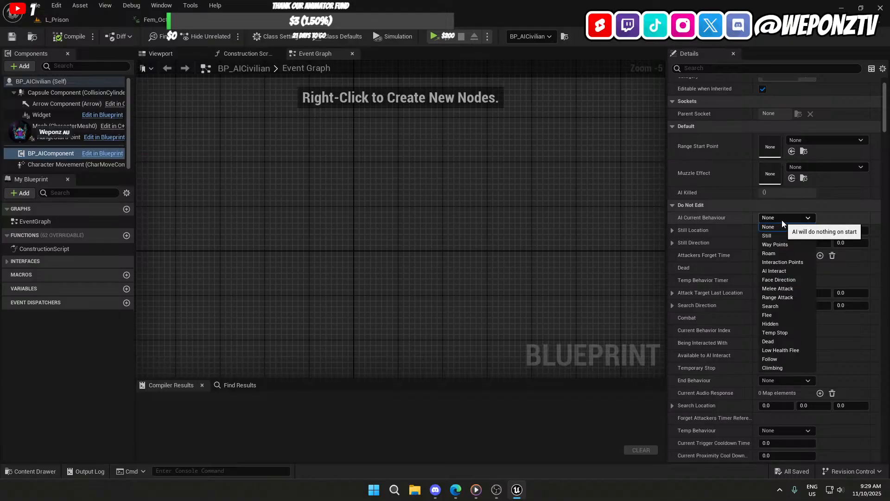
click(781, 219)
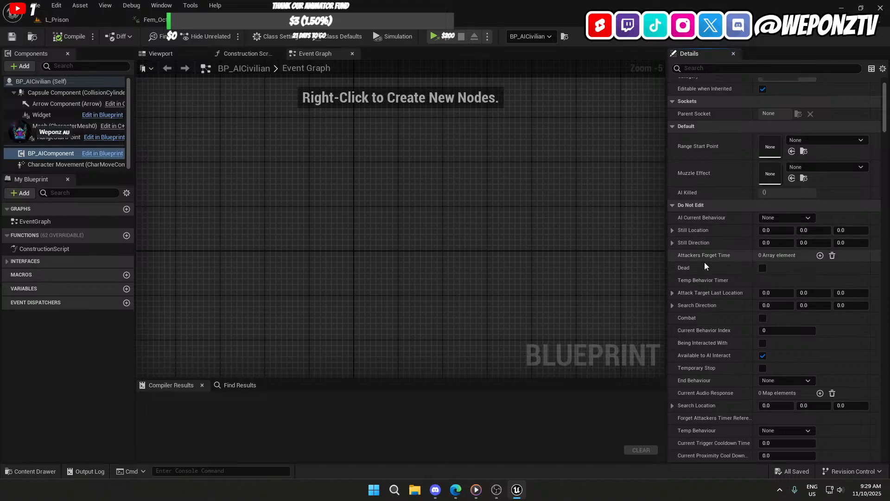
scroll(675, 299, down, 2)
scroll(683, 304, down, 2)
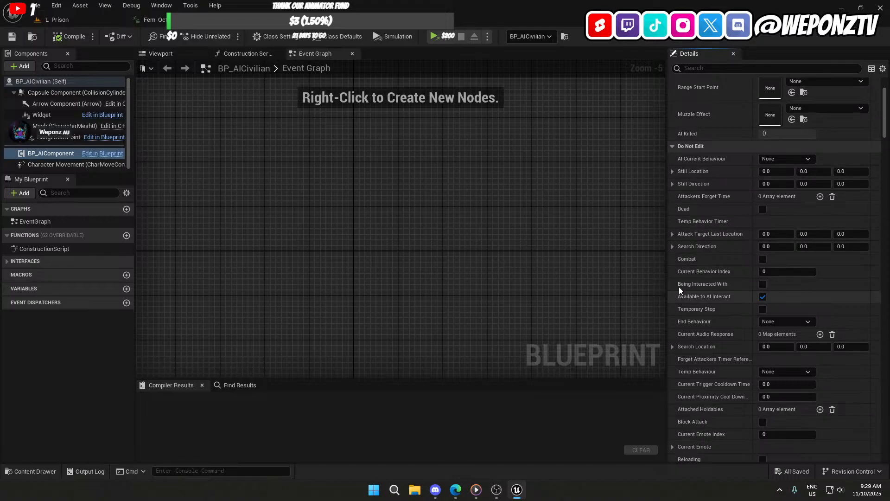
scroll(678, 287, down, 4)
scroll(689, 274, down, 20)
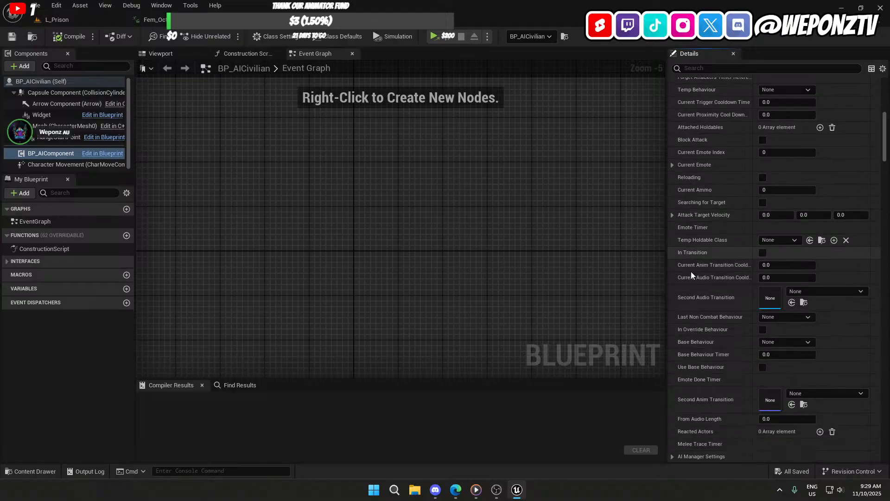
scroll(691, 275, down, 20)
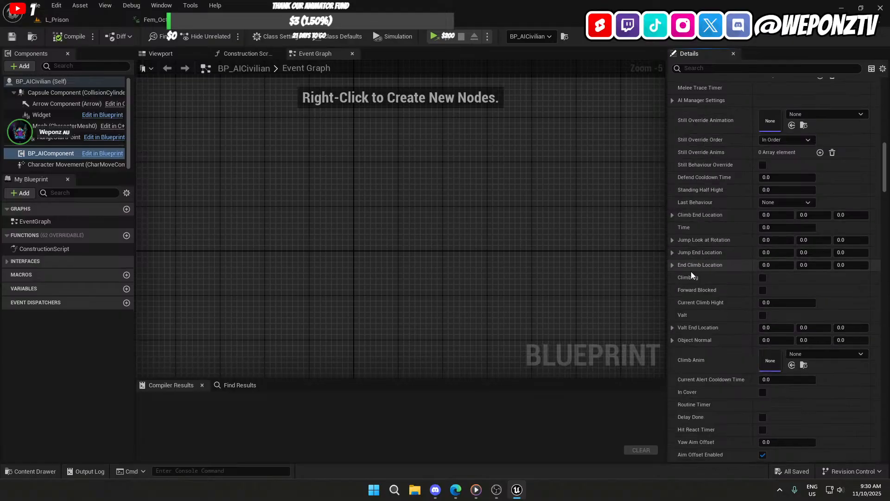
scroll(692, 274, down, 10)
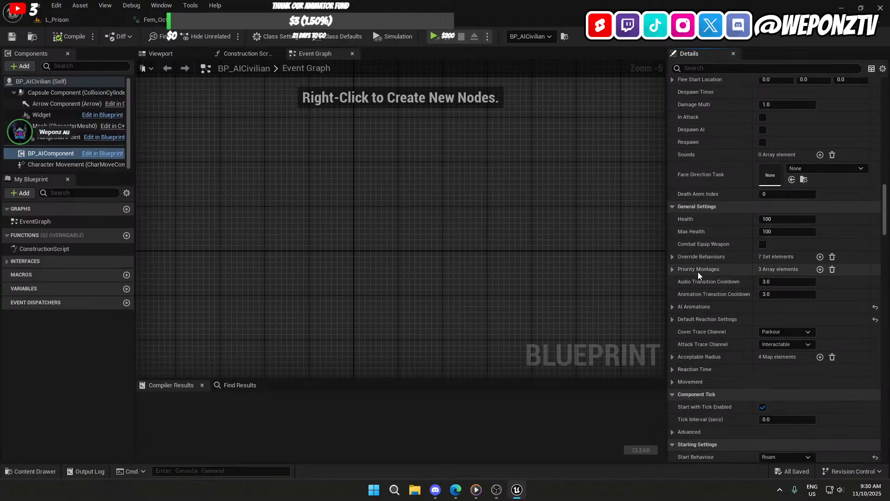
Step: Clear the Override Behaviours in the blueprint's BP_AIComponent and add Roam and Interaction Points as new entries
click(672, 182)
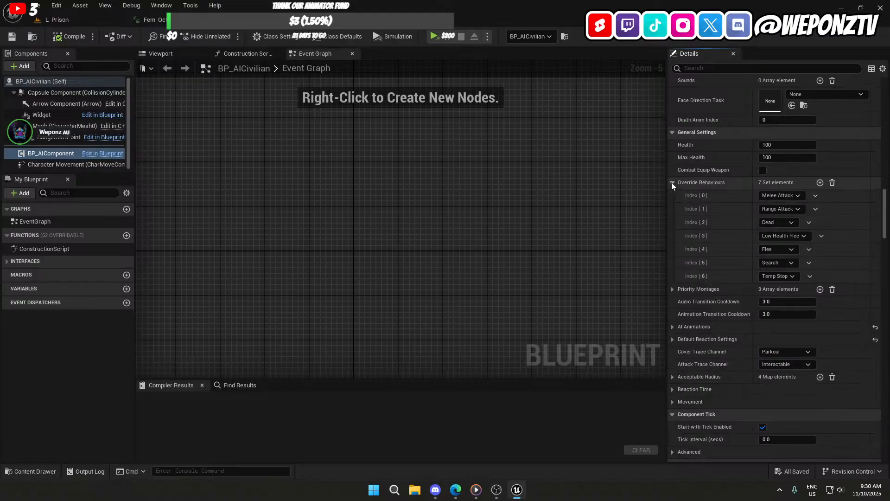
click(833, 182)
click(819, 184)
click(793, 196)
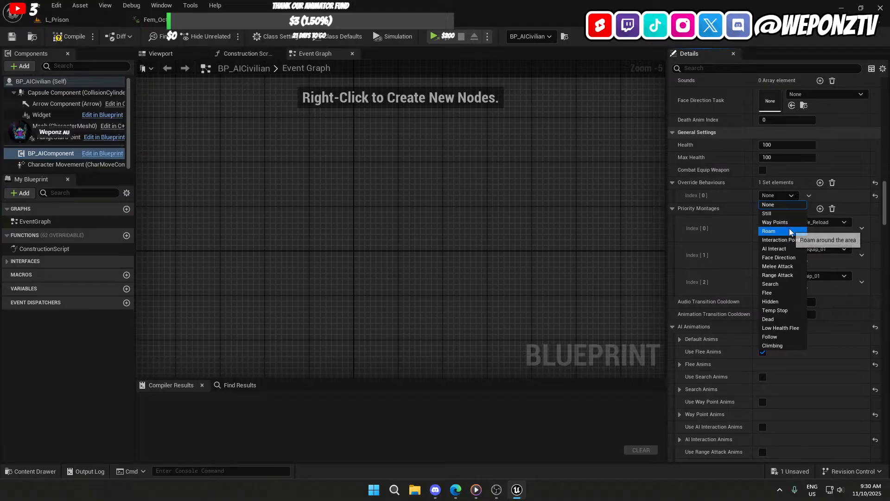
click(788, 231)
click(820, 183)
click(785, 209)
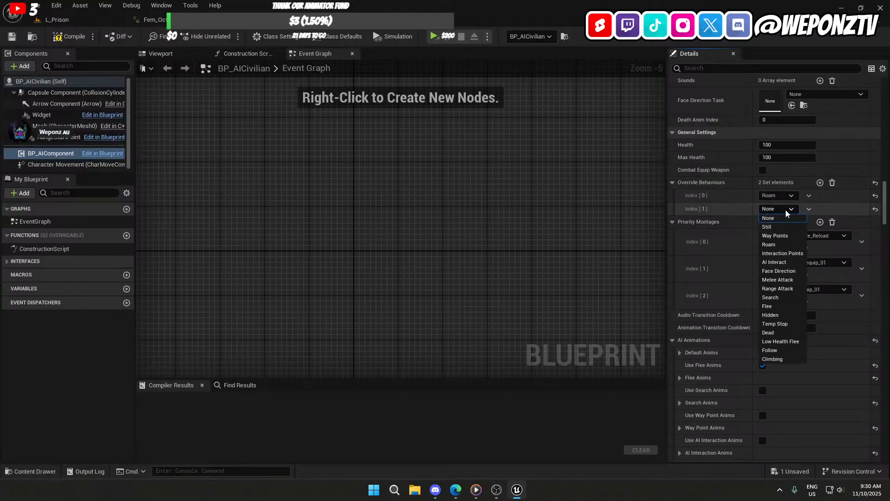
click(791, 253)
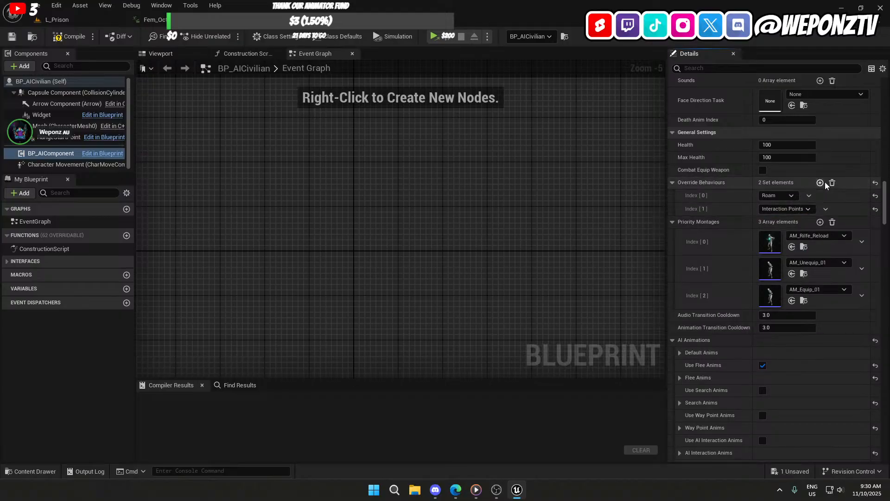
Step: Add AI Interact and Face Direction to the Override Behaviours set
click(820, 182)
click(792, 223)
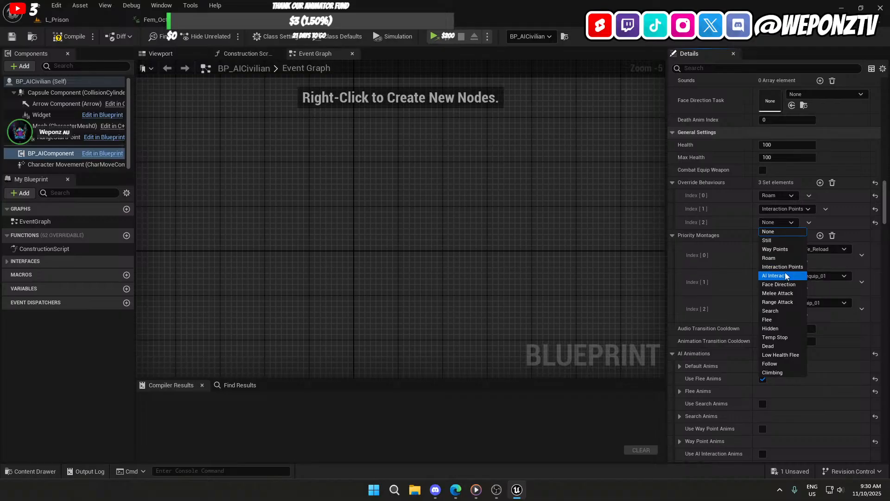
click(786, 276)
click(820, 183)
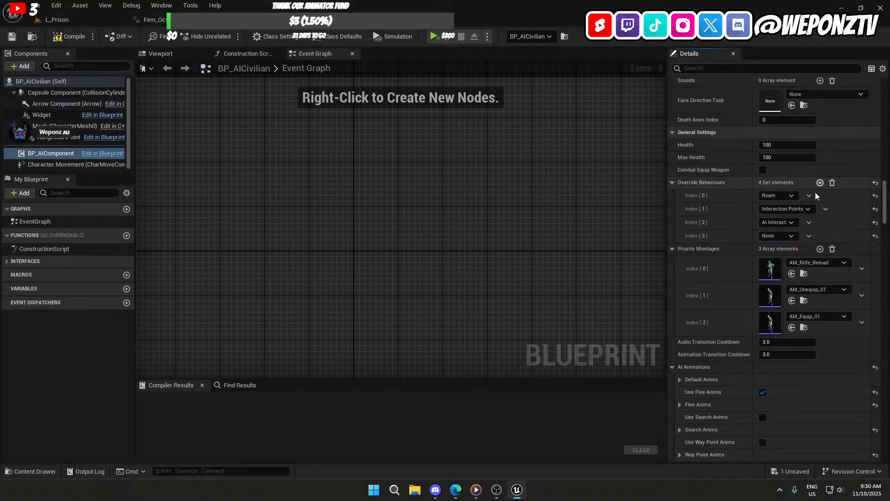
click(781, 235)
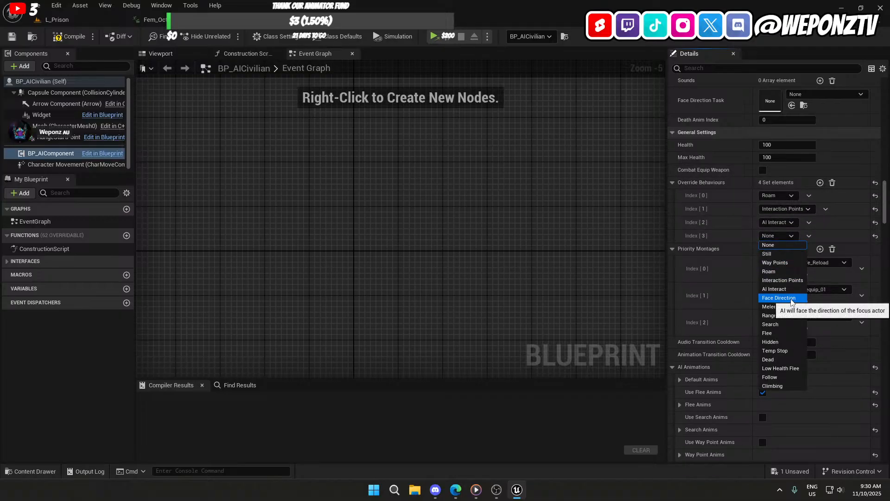
click(783, 298)
click(820, 183)
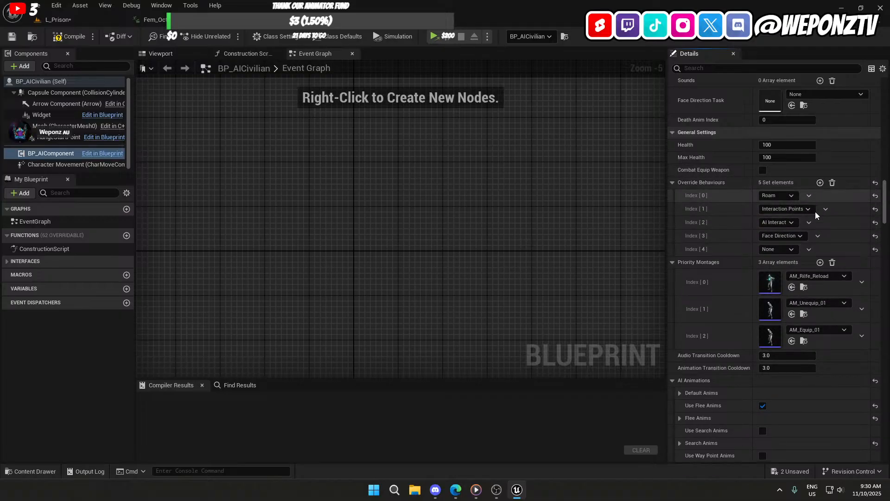
click(791, 249)
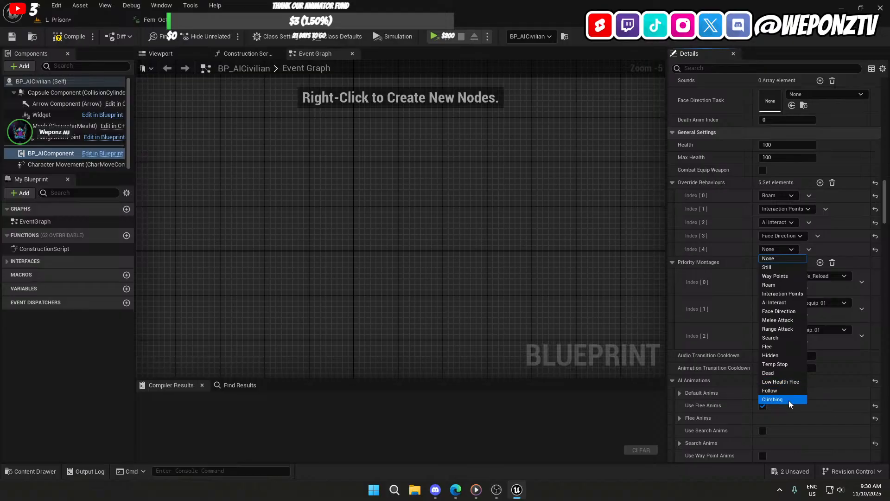
click(810, 249)
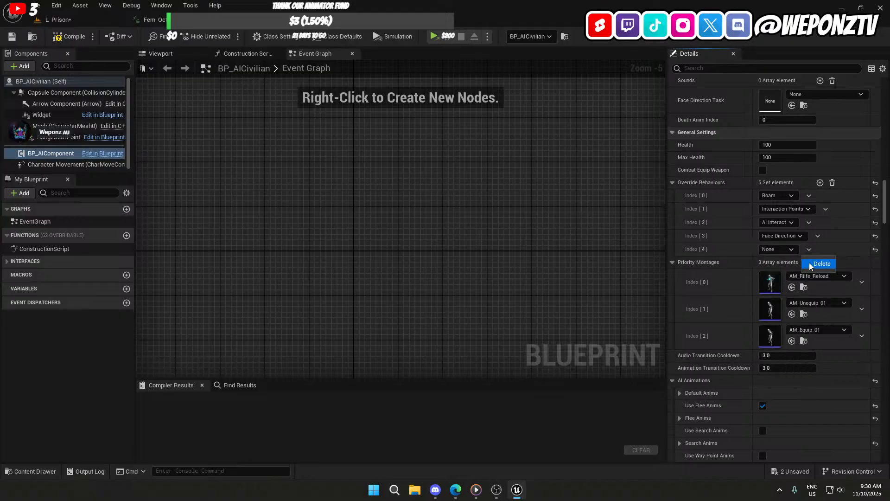
click(819, 263)
Step: Clear all Priority Montages in the BP_AICivilian blueprint's BP_AIComponent
click(831, 249)
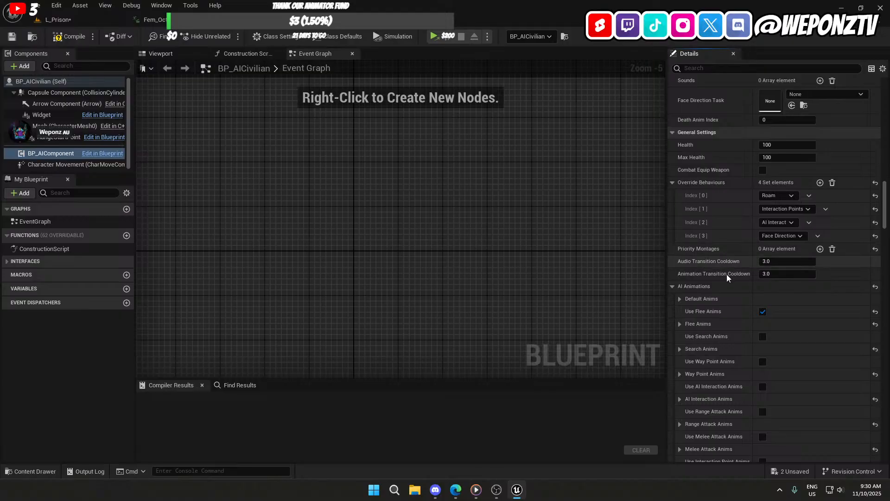
mouse_move(723, 277)
key(ctrl+z)
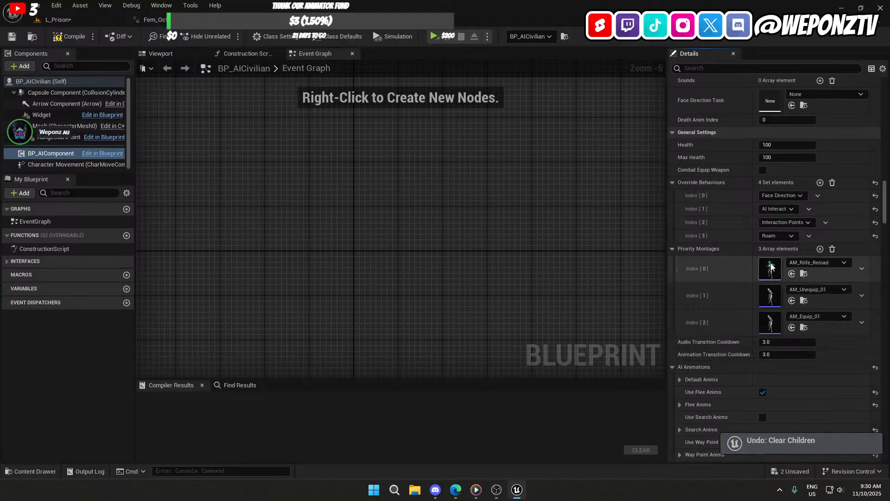
click(832, 249)
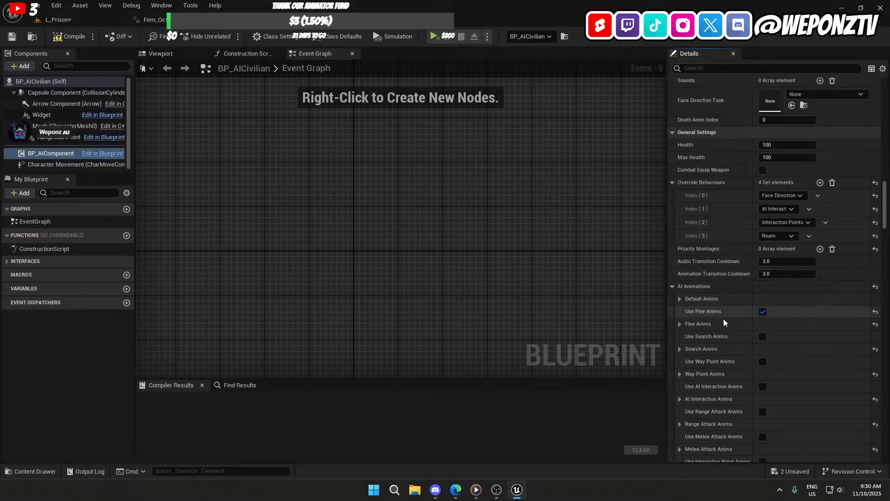
Step: Disable Use Flee Anims and Use Melee Combat Stance in the blueprint's AI Animations settings
scroll(717, 333, down, 6)
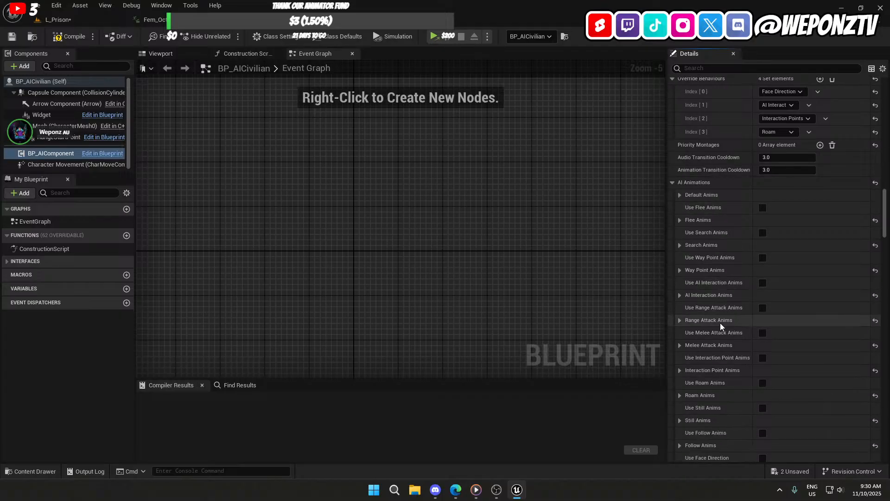
scroll(721, 323, down, 3)
click(762, 350)
Step: Set the blueprint component's Cover Trace Channel to Cover and its Attack Trace Channel to Weapons
scroll(722, 334, down, 3)
click(759, 336)
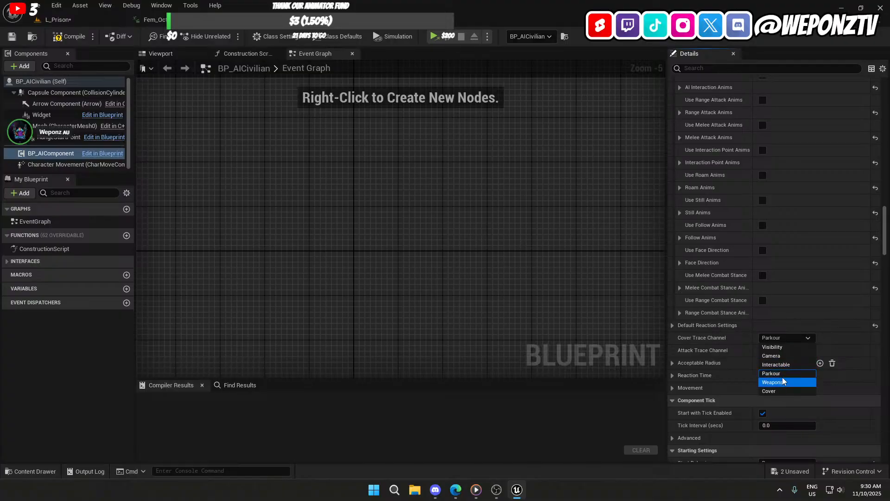
click(771, 391)
click(786, 350)
click(786, 394)
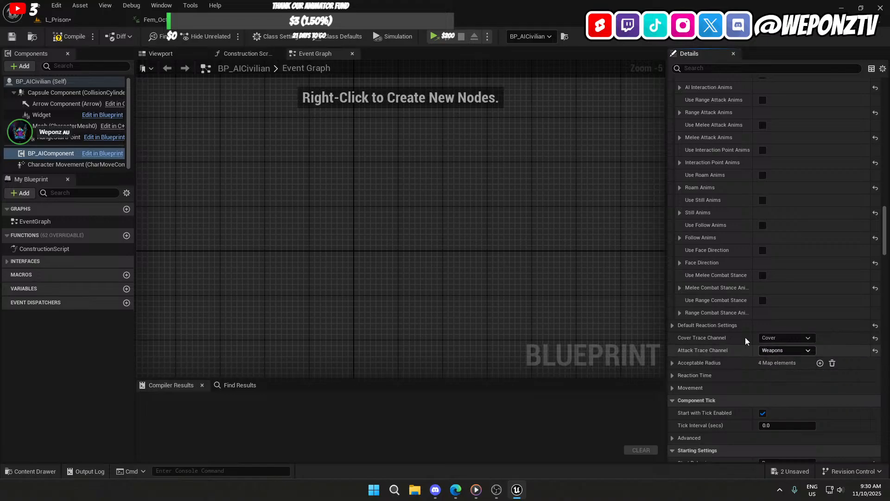
Step: Examine the Acceptable Radius, Movement and Reaction Time settings in the blueprint's BP_AIComponent
scroll(703, 346, down, 2)
click(673, 334)
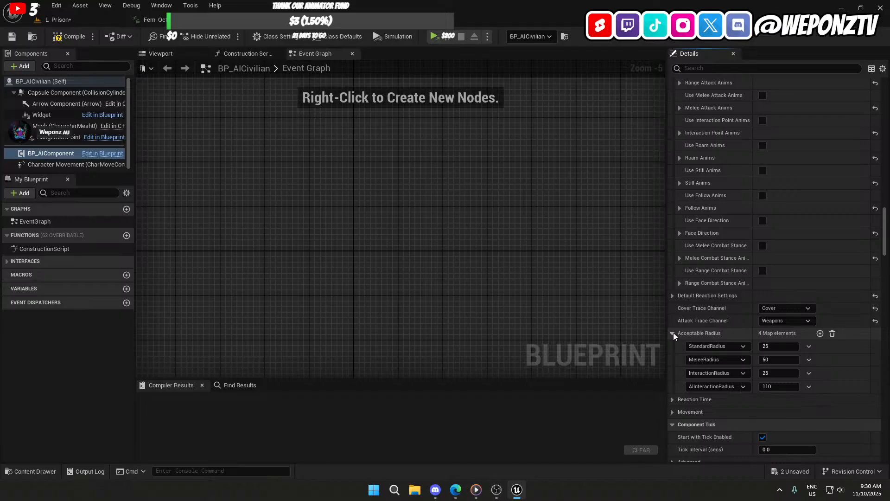
click(673, 332)
scroll(709, 331, down, 2)
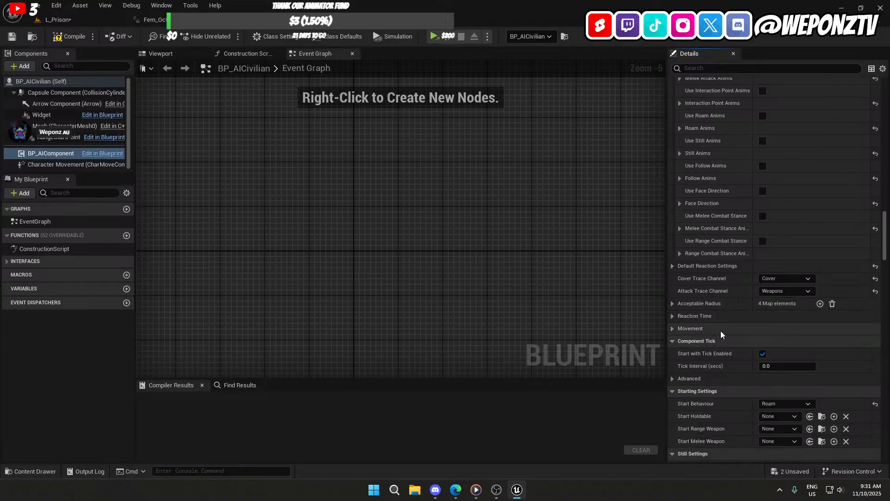
click(672, 316)
click(672, 319)
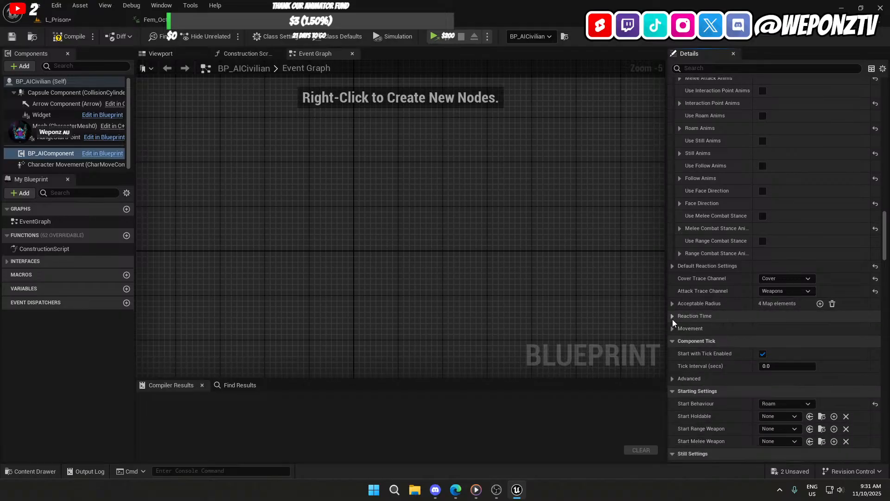
click(673, 329)
click(672, 329)
click(672, 317)
mouse_move(708, 345)
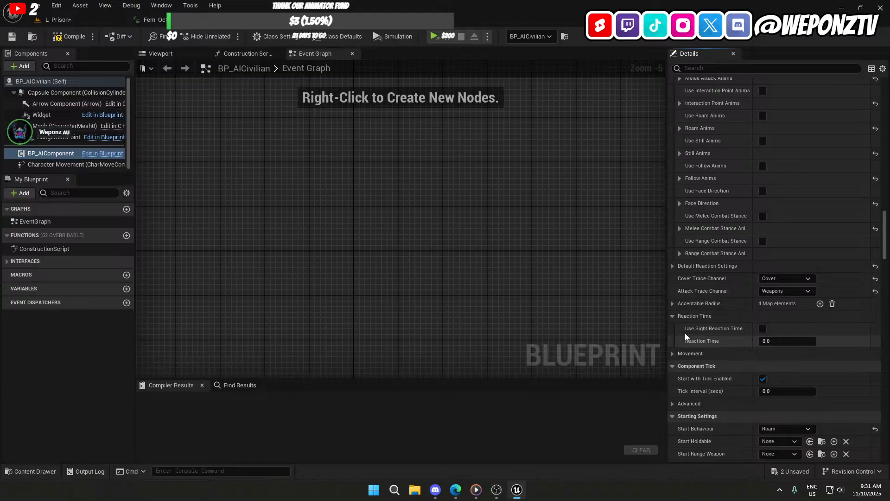
Step: Examine the Movement settings and the assets available for Start Holdable in the blueprint's BP_AIComponent
click(671, 316)
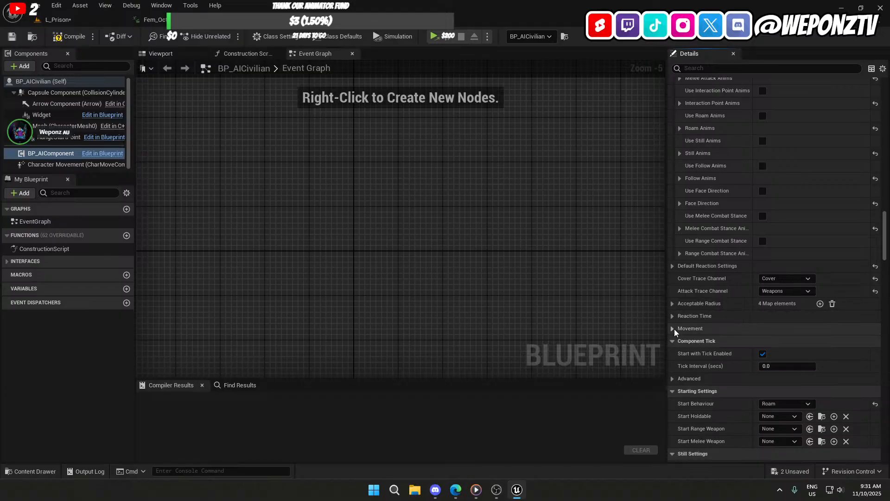
click(673, 328)
click(673, 328)
click(673, 329)
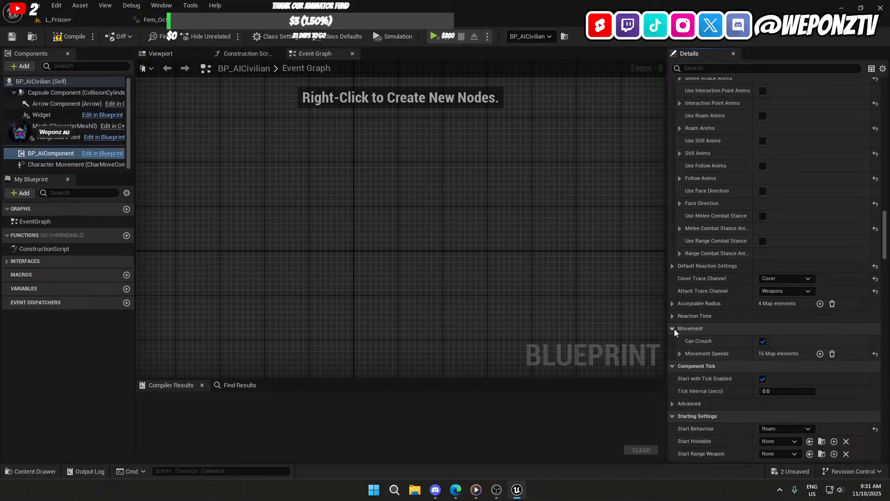
click(673, 329)
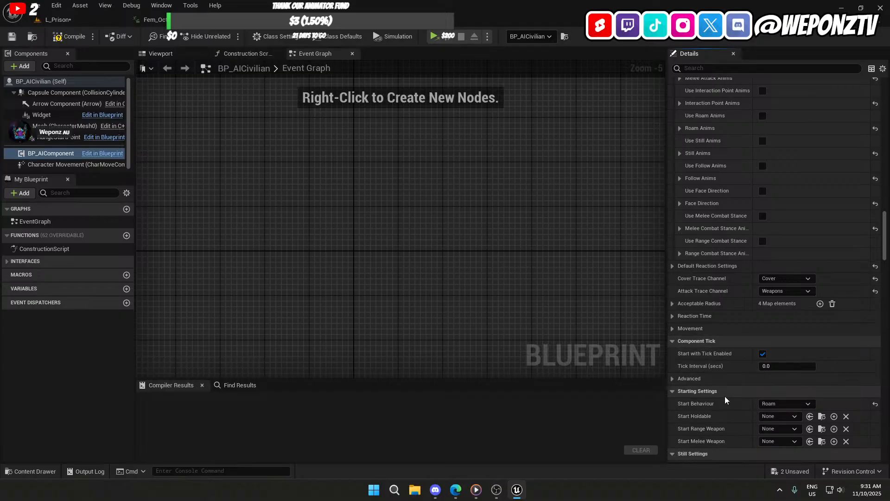
scroll(714, 377, down, 3)
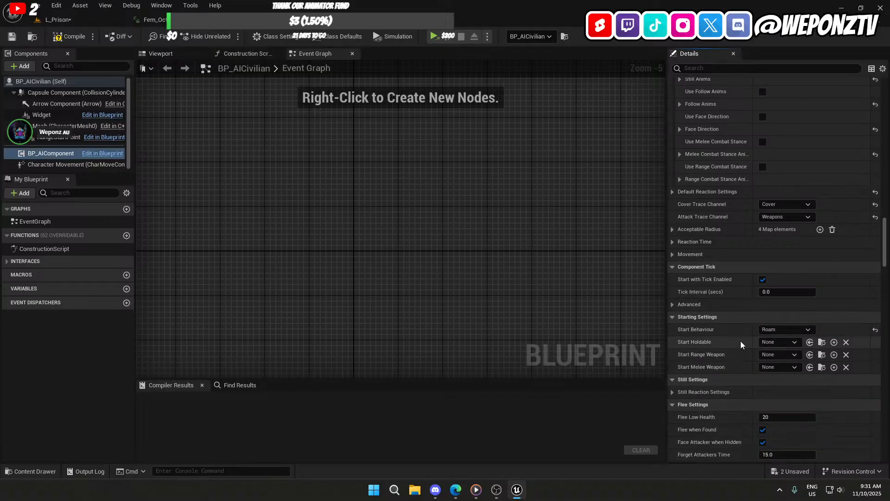
click(772, 343)
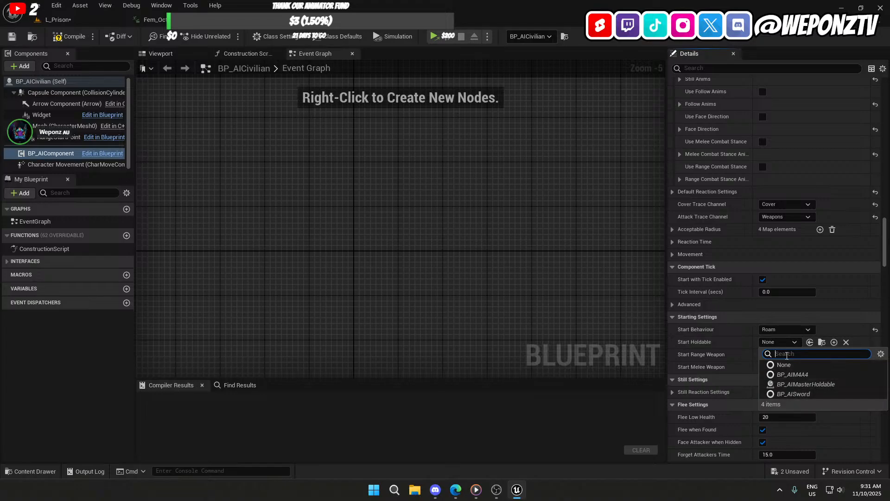
click(765, 341)
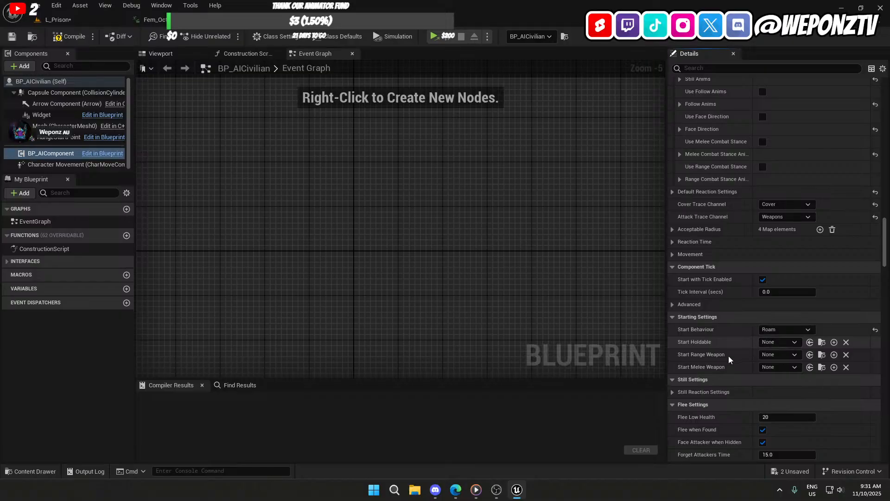
scroll(699, 374, down, 2)
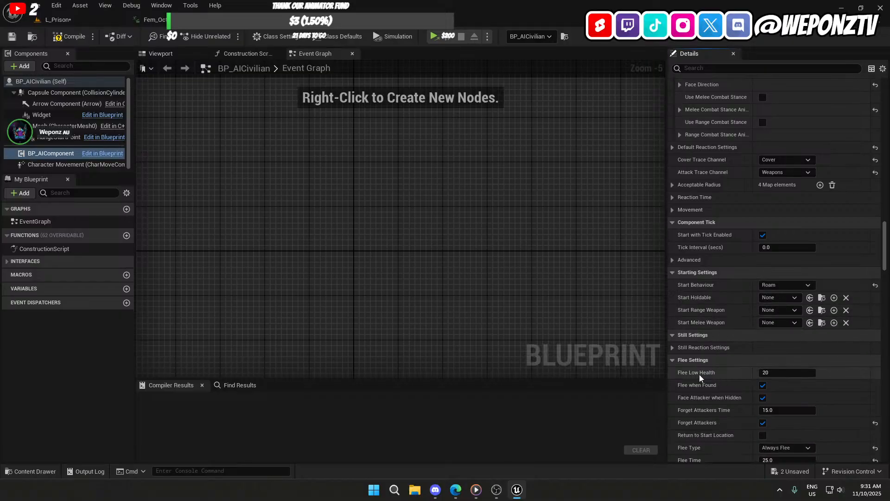
Step: Examine the Still Reaction Settings, enabling Use General Settings and disabling it again
click(672, 347)
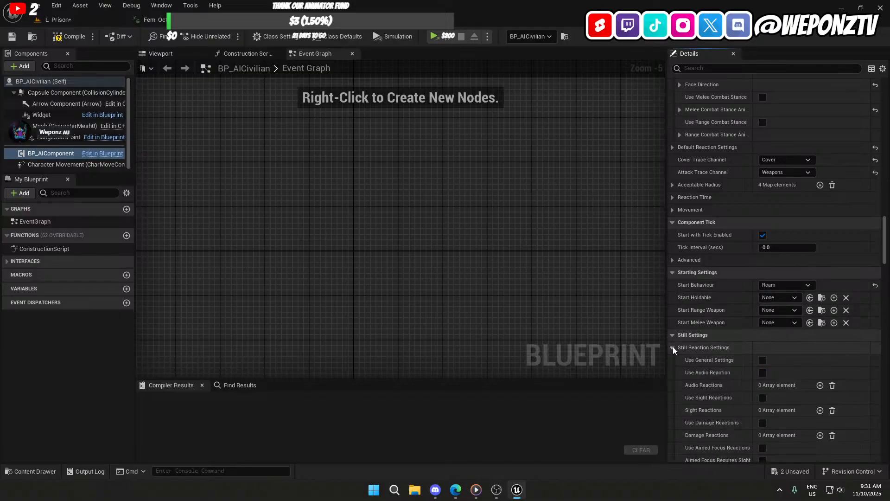
scroll(679, 366, down, 3)
scroll(681, 359, down, 1)
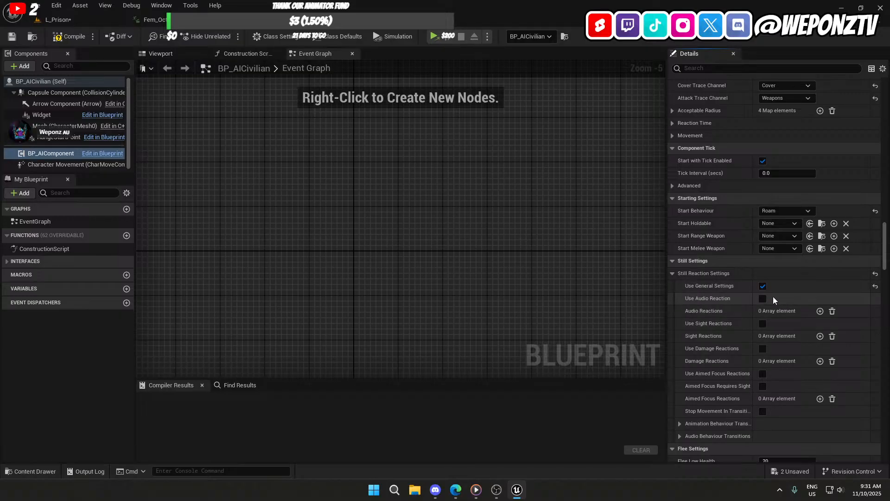
click(763, 286)
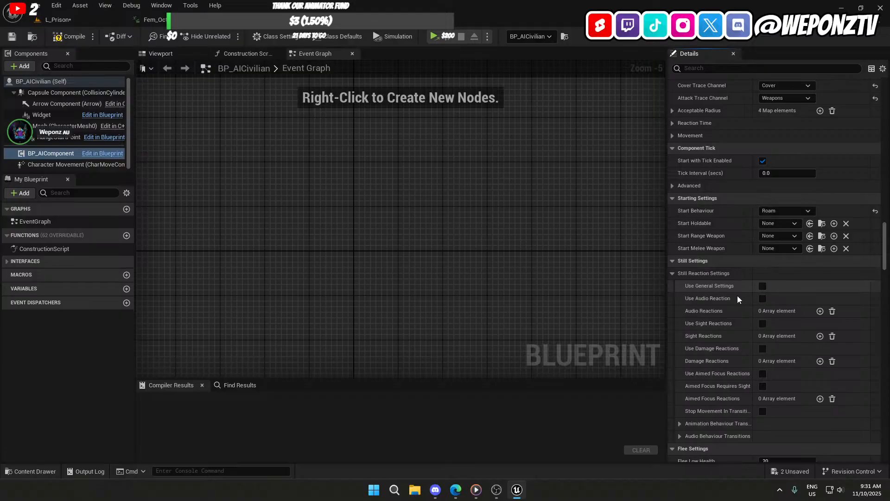
click(671, 274)
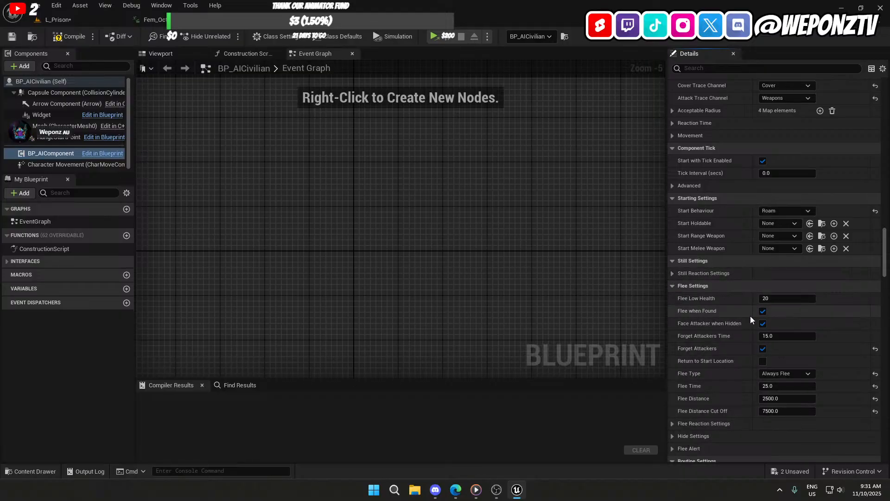
Step: Disable Flee when Found, Face Attacker when Hidden and Forget Attackers in the Flee Settings
click(763, 311)
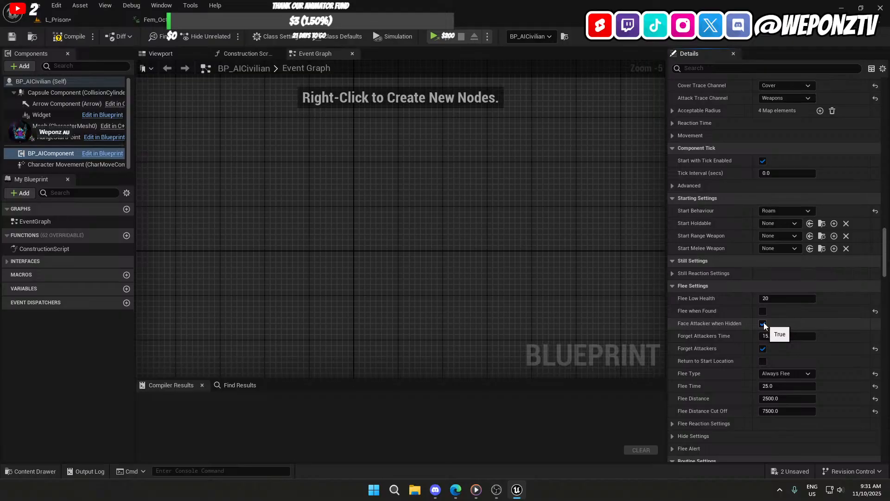
click(763, 323)
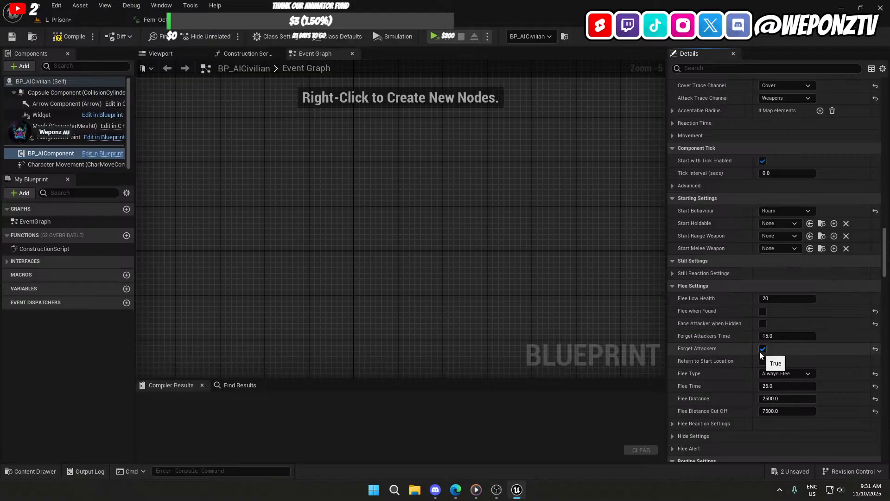
click(762, 349)
scroll(682, 310, down, 6)
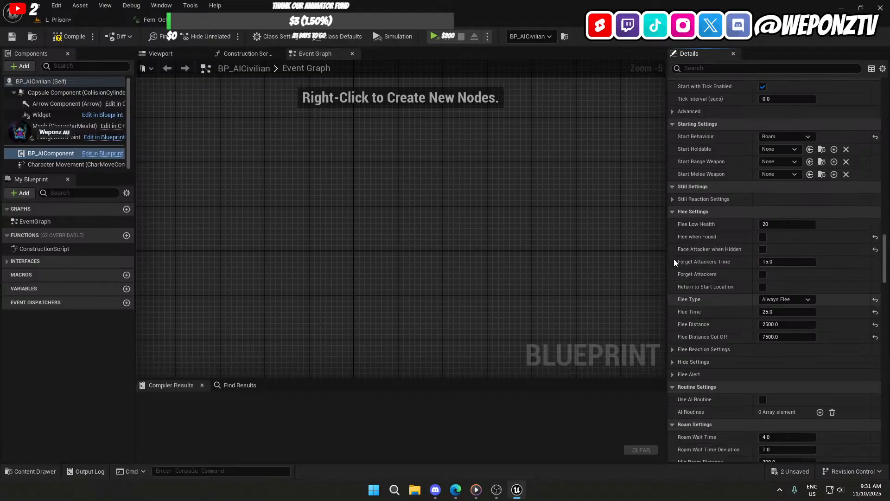
scroll(706, 308, down, 2)
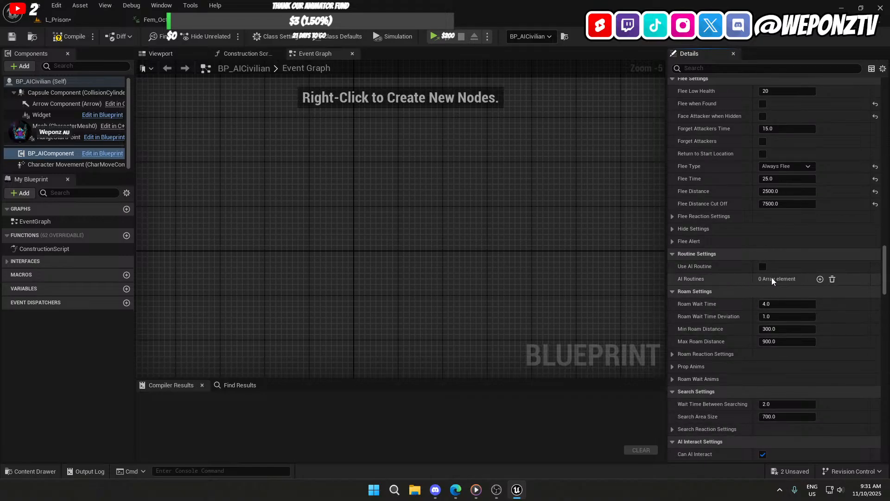
Step: Add an AI Routines element, review its Behaviour options, and remove the element again
click(819, 279)
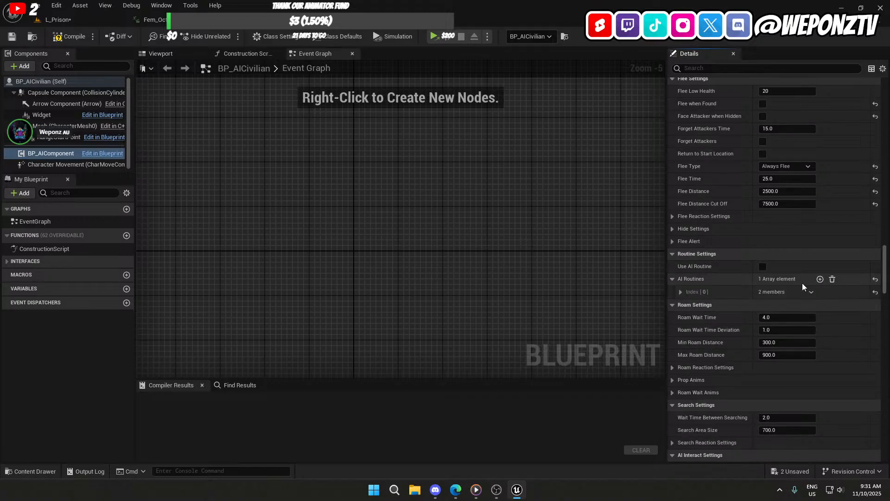
click(680, 292)
click(788, 305)
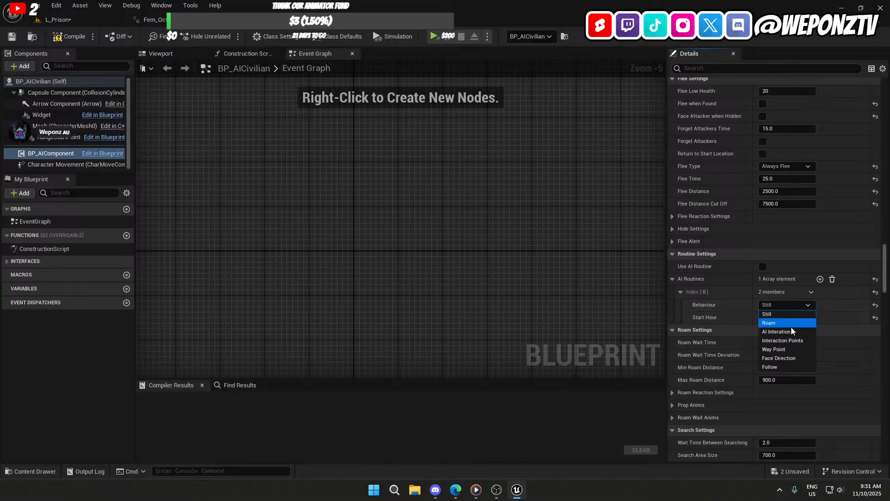
click(726, 305)
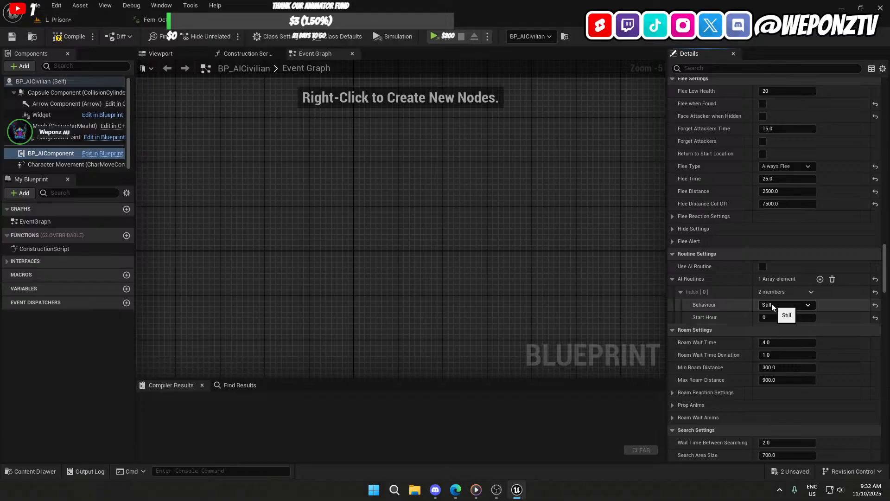
click(832, 279)
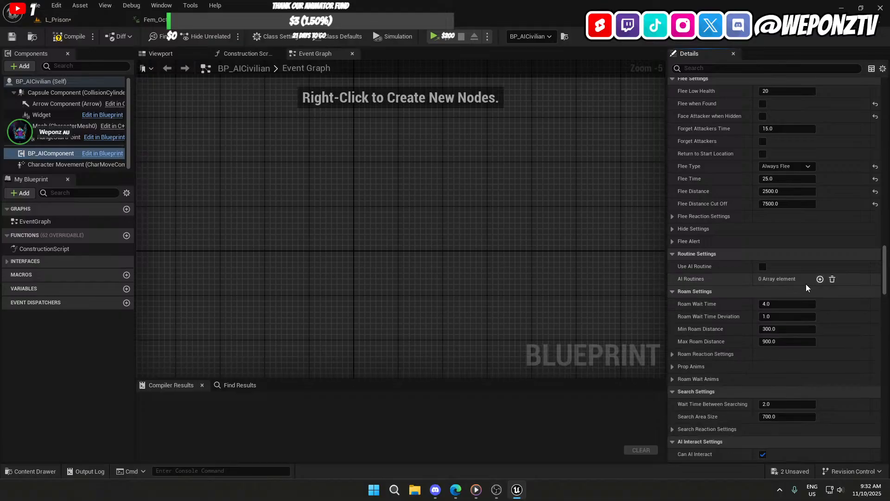
Step: Compile the BP_AICivilian blueprint and dismiss the PrisonRP Crash Reporter without sending a report
click(65, 37)
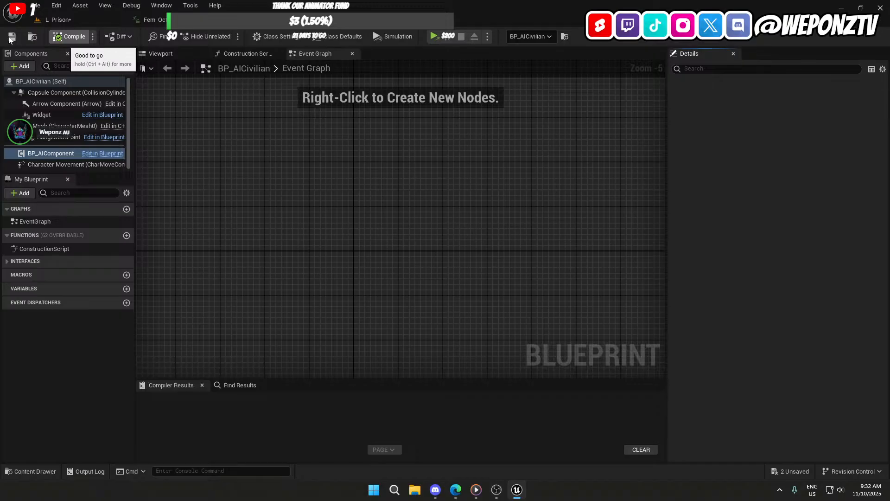
key(alt+Tab)
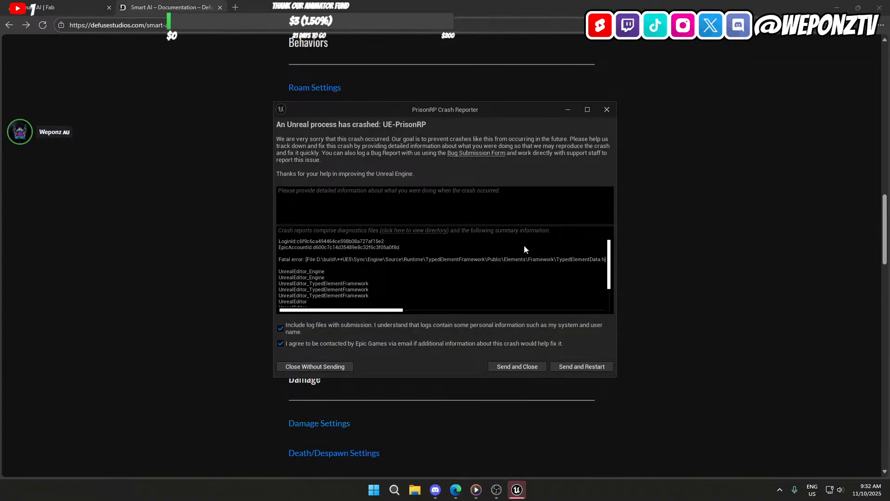
click(606, 109)
Step: Relaunch the PrisonRP project from its project folder and switch to the Unreal Editor
click(887, 490)
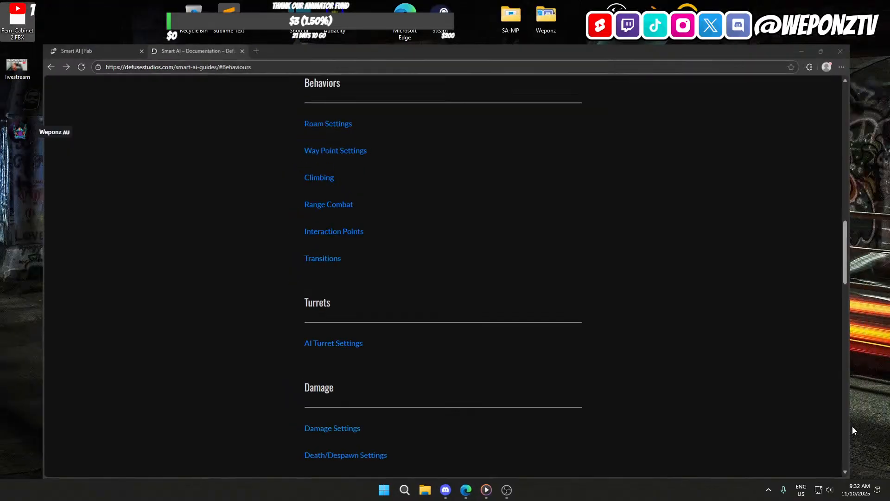
double_click(545, 67)
double_click(348, 204)
double_click(370, 371)
click(507, 490)
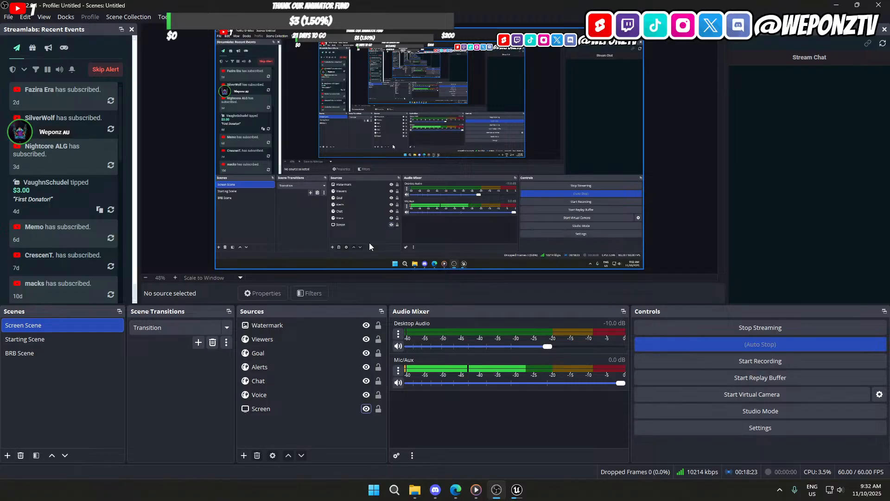
click(516, 489)
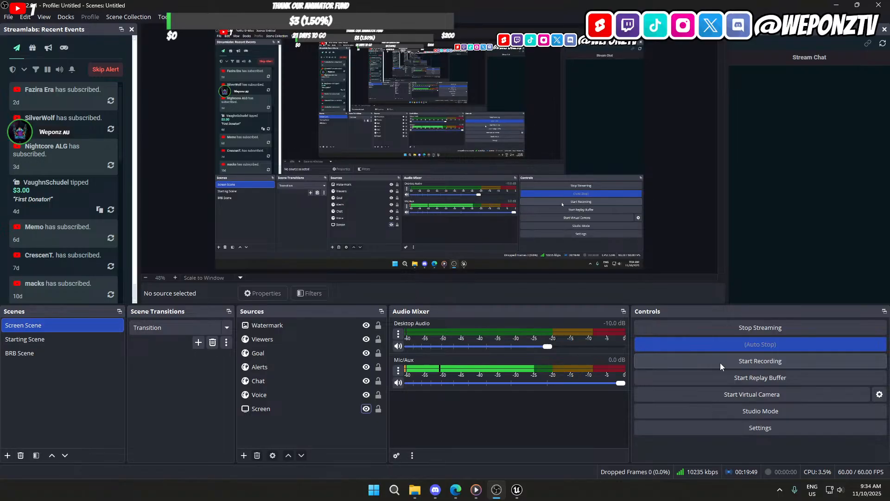
click(517, 489)
double_click(142, 384)
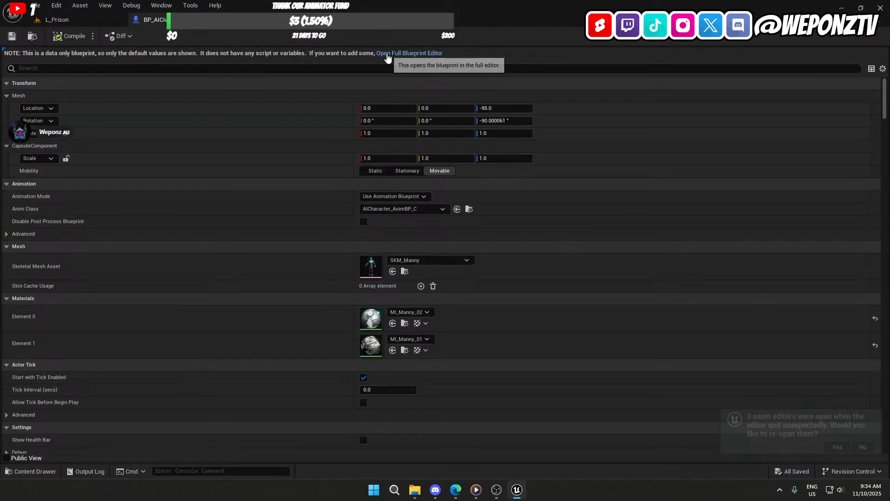
click(388, 54)
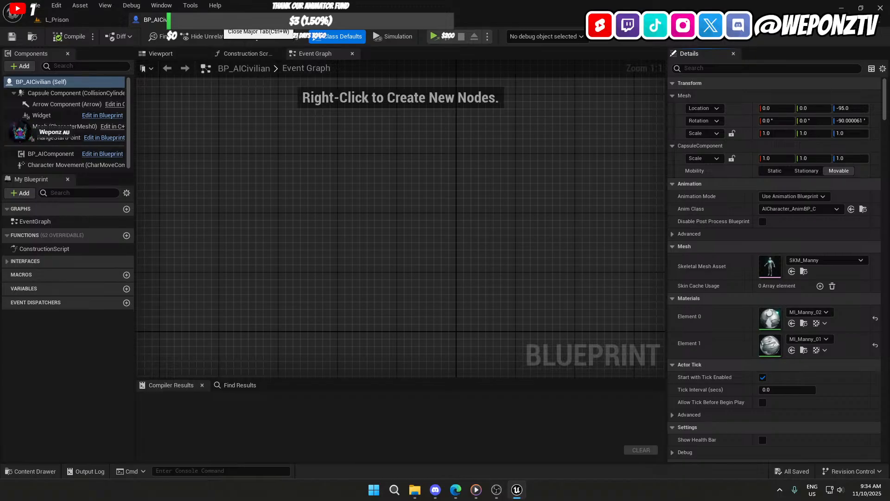
click(218, 19)
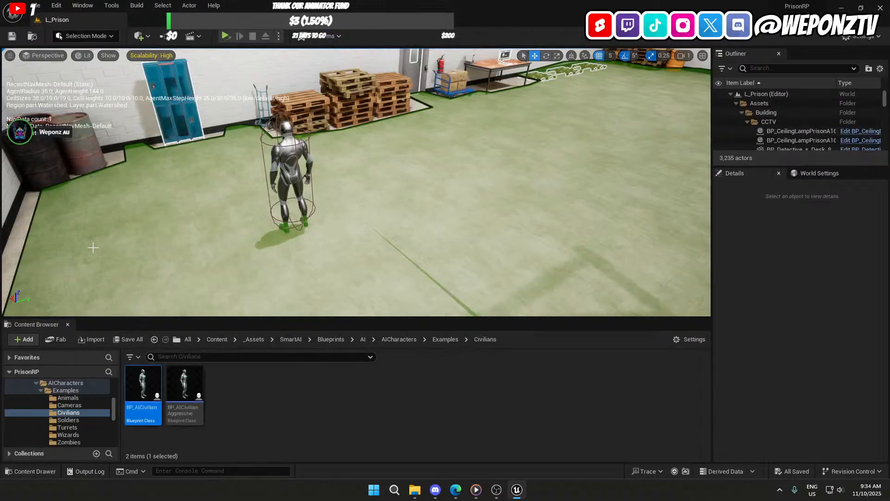
Step: Search the SmartAI content folder for "smartaic" and open the BP_SmartAIComponent blueprint
click(294, 339)
click(249, 356)
text(sma)
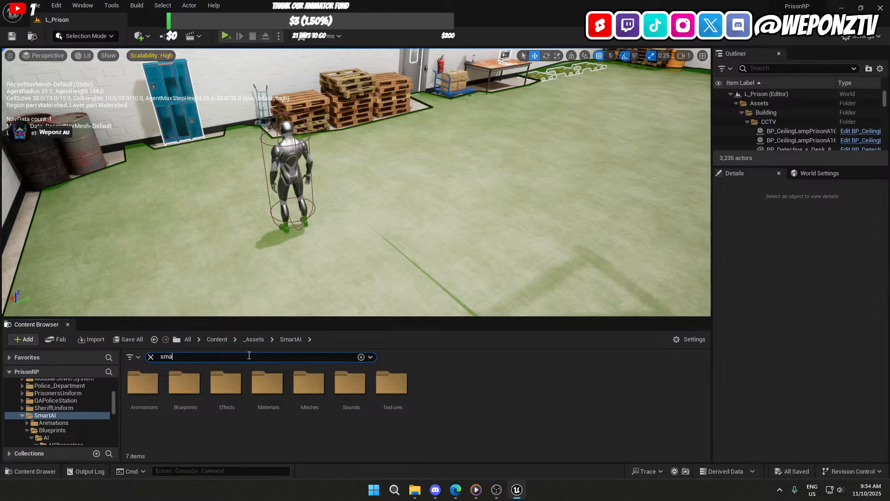
text(rtaic)
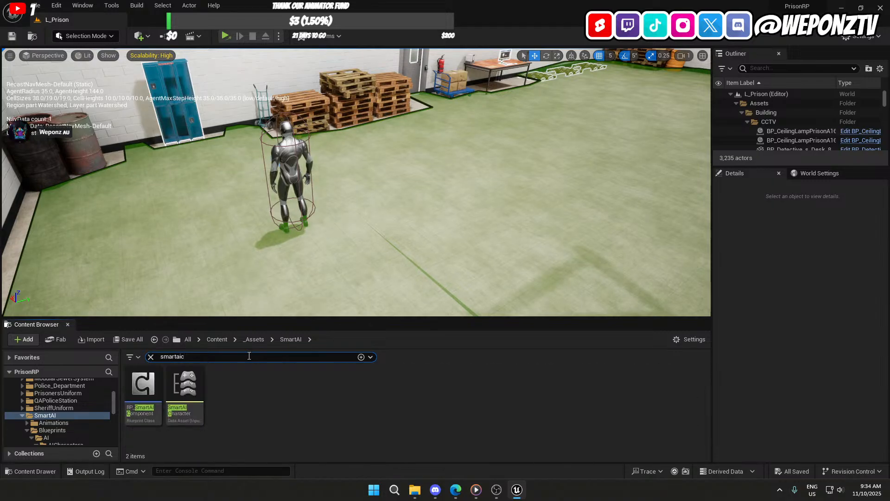
double_click(144, 387)
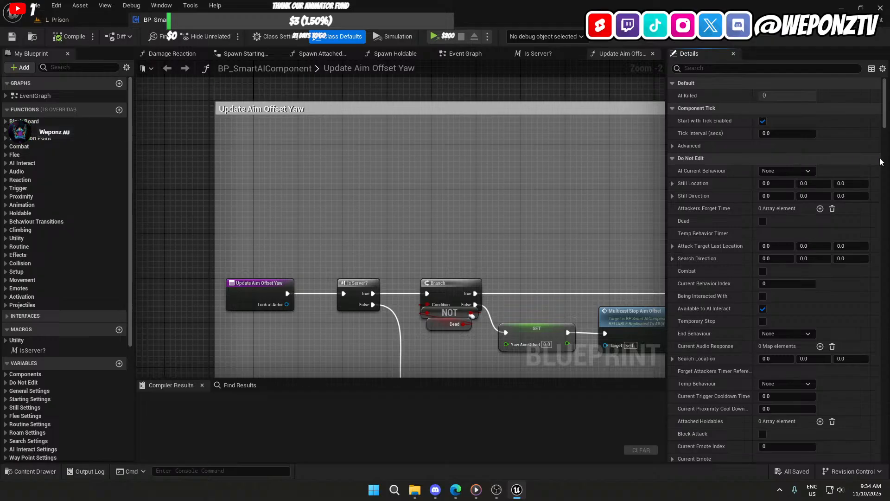
Step: Remove all Override Behaviours elements in General Settings and add Roam as the set's first element
click(673, 159)
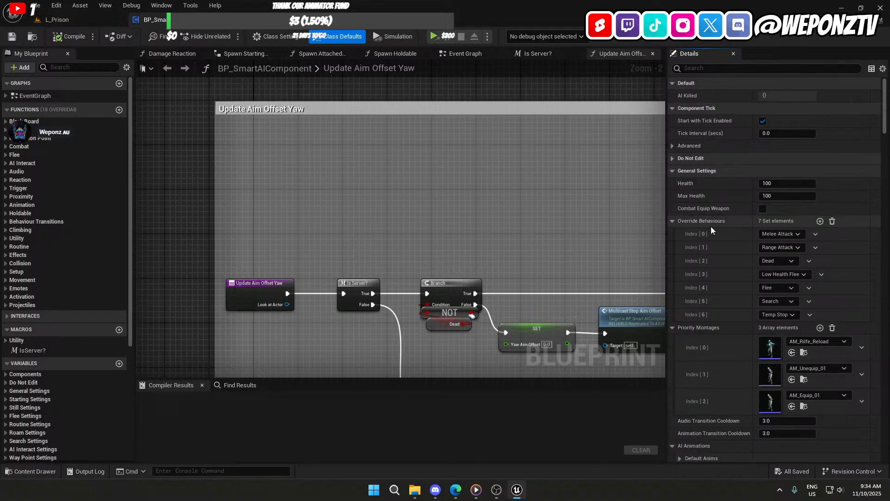
click(832, 221)
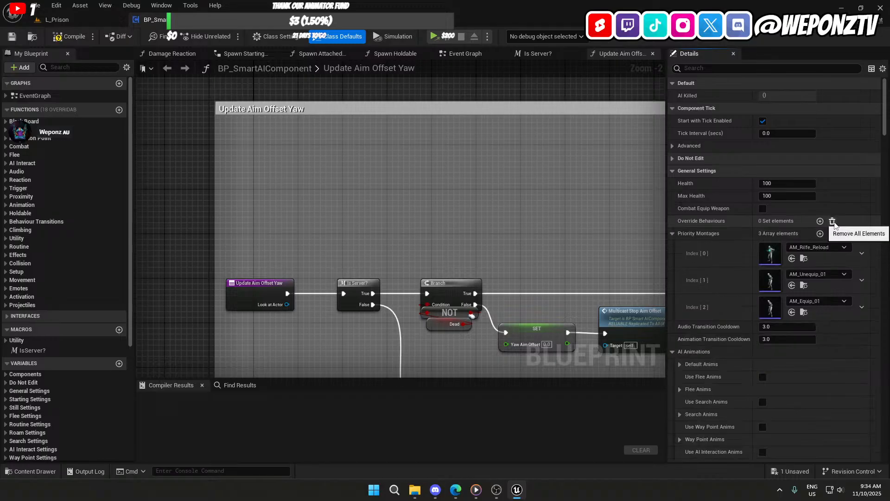
click(819, 221)
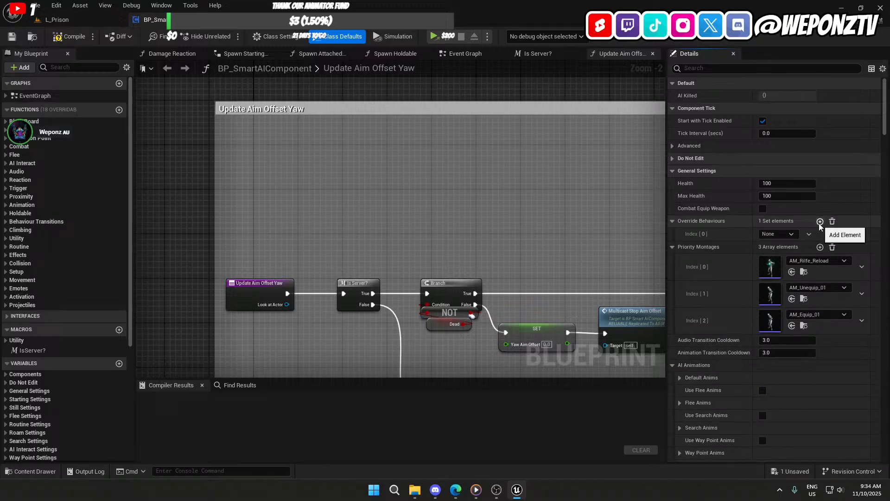
click(820, 221)
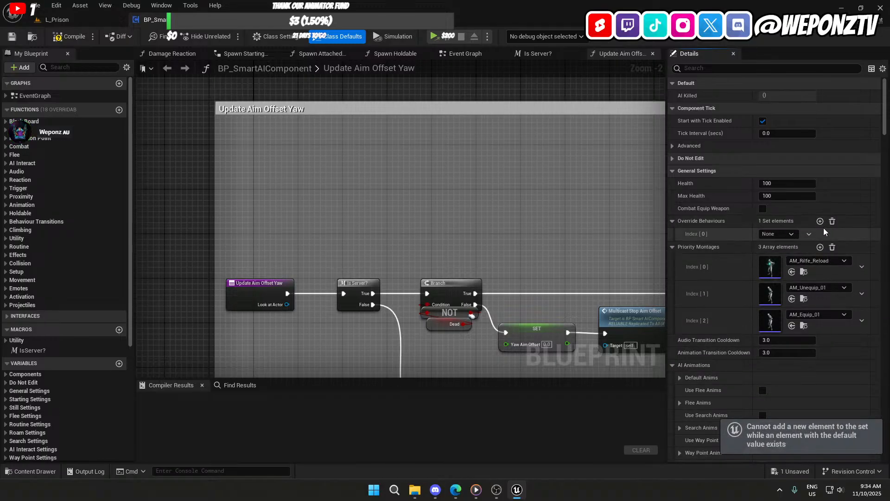
click(790, 235)
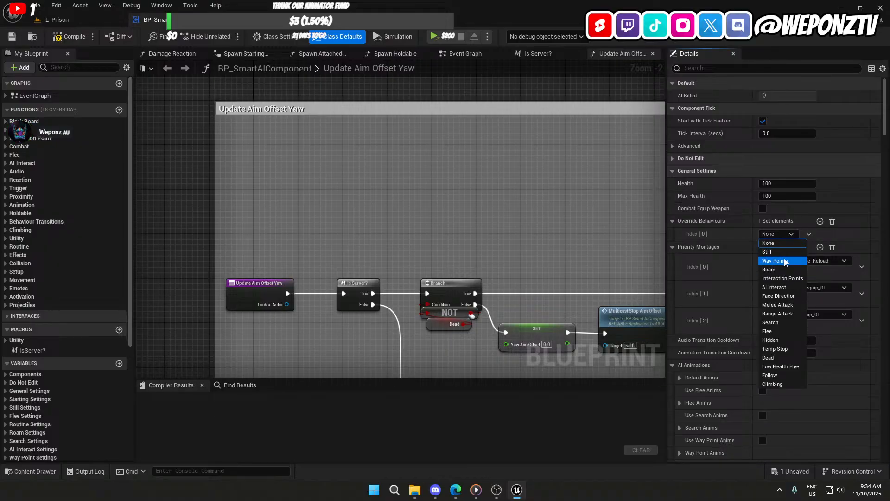
click(786, 270)
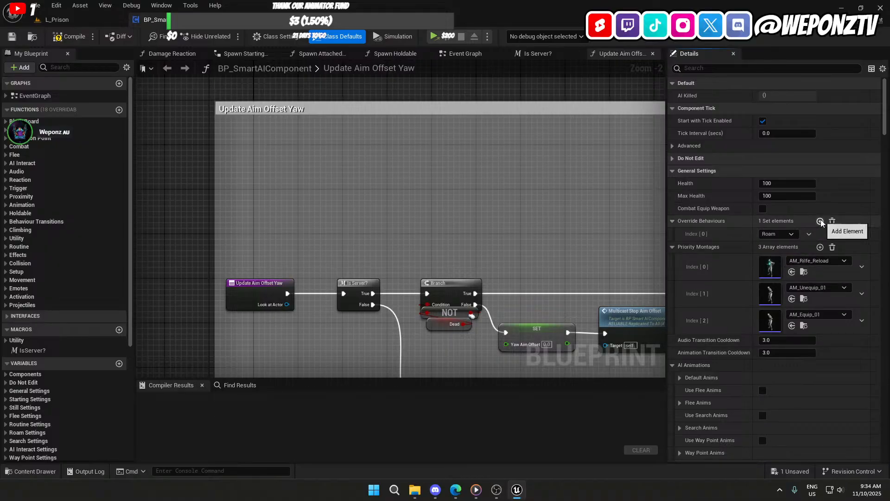
Step: Add Interaction Points, AI Interact and Face Direction as further elements of the Override Behaviours set
click(819, 221)
click(784, 247)
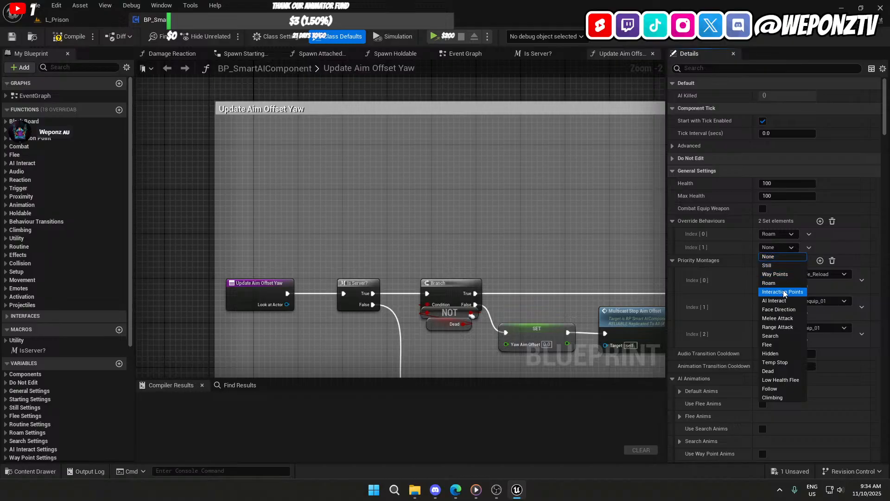
click(783, 291)
click(819, 221)
click(791, 262)
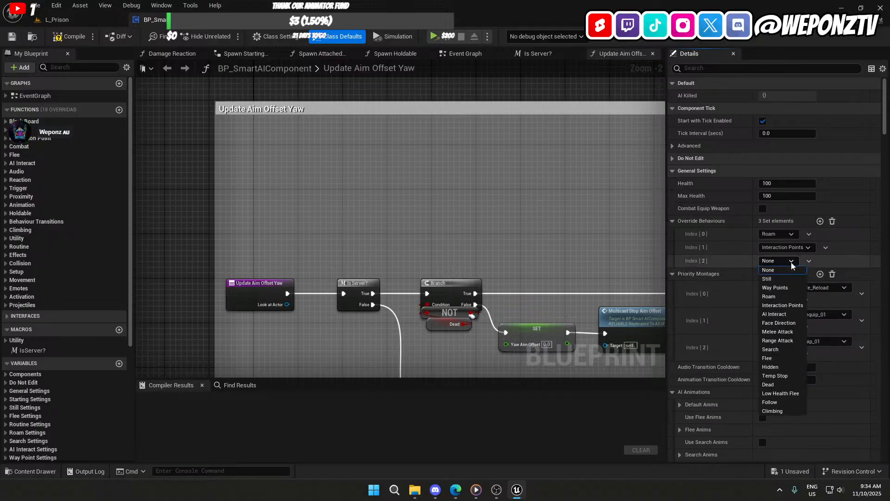
click(774, 313)
click(819, 221)
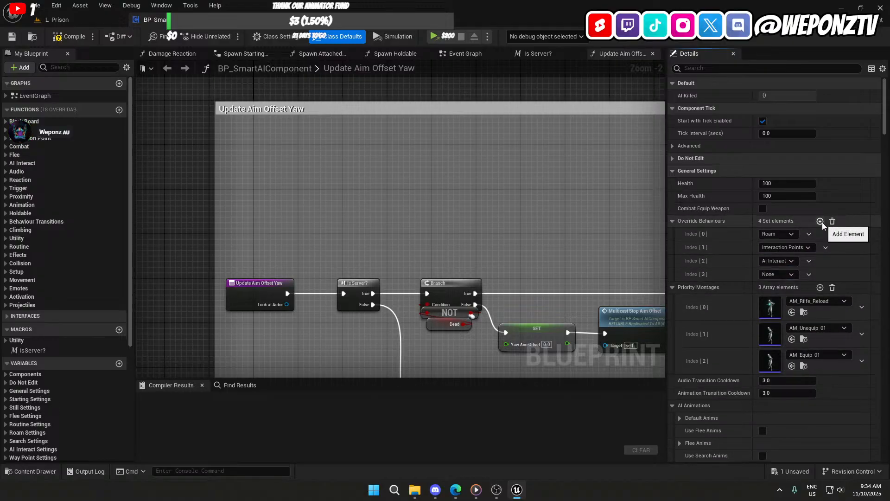
click(786, 274)
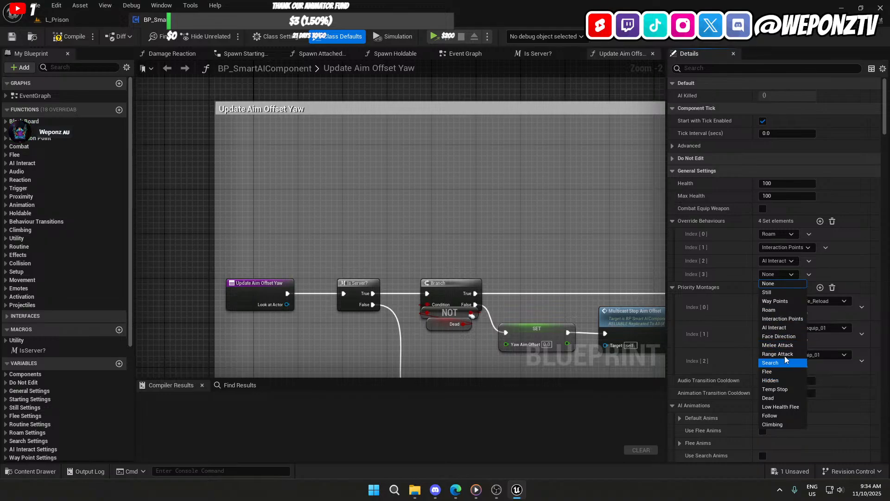
click(786, 336)
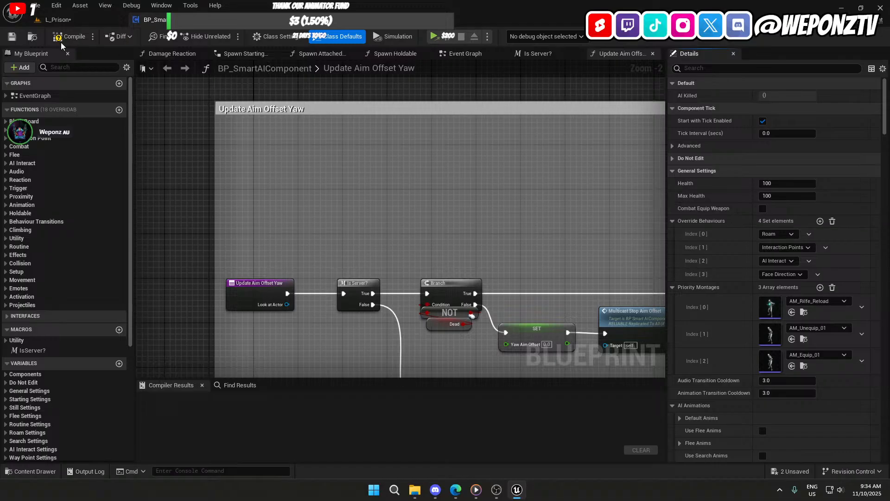
Step: Save and compile BP_SmartAIComponent, and remove all elements from the Priority Montages array
click(11, 37)
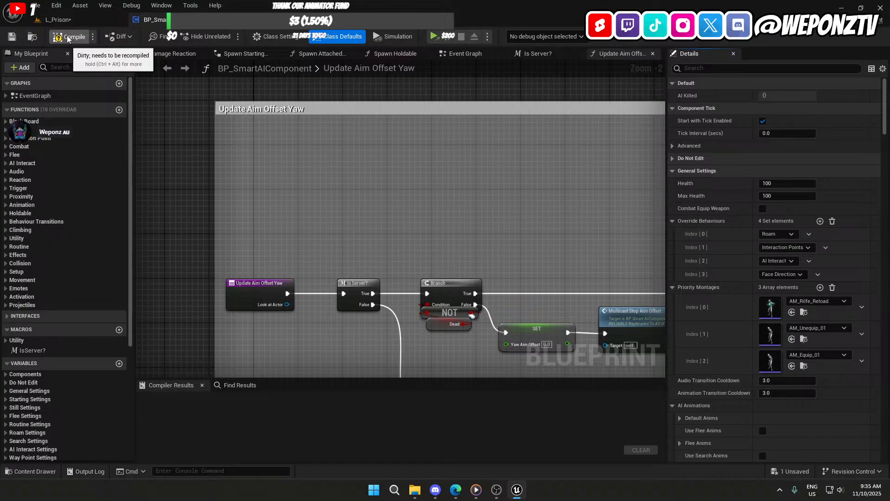
click(67, 37)
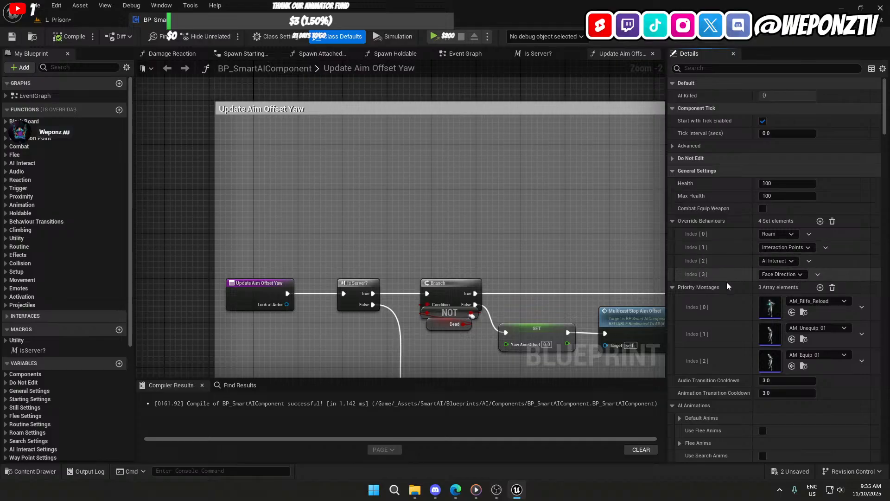
click(832, 288)
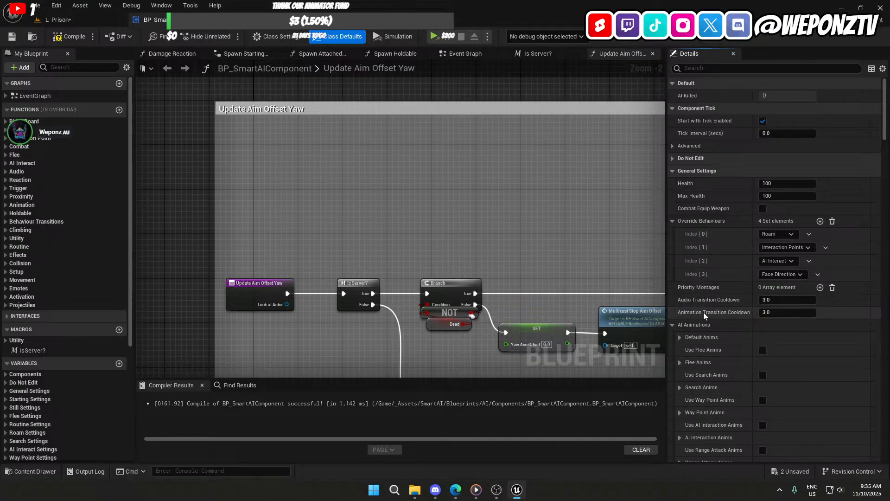
Step: Examine the AI Animations options, including the animations assigned under Default Anims
scroll(703, 313, down, 8)
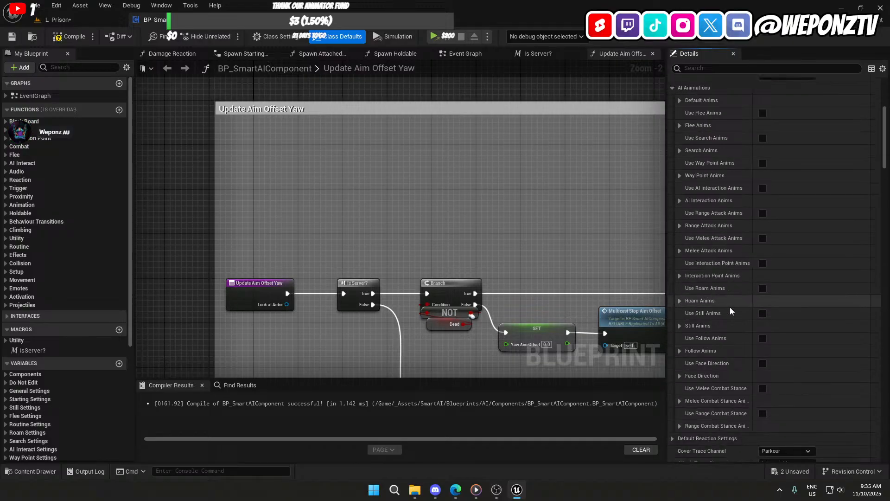
scroll(730, 307, down, 1)
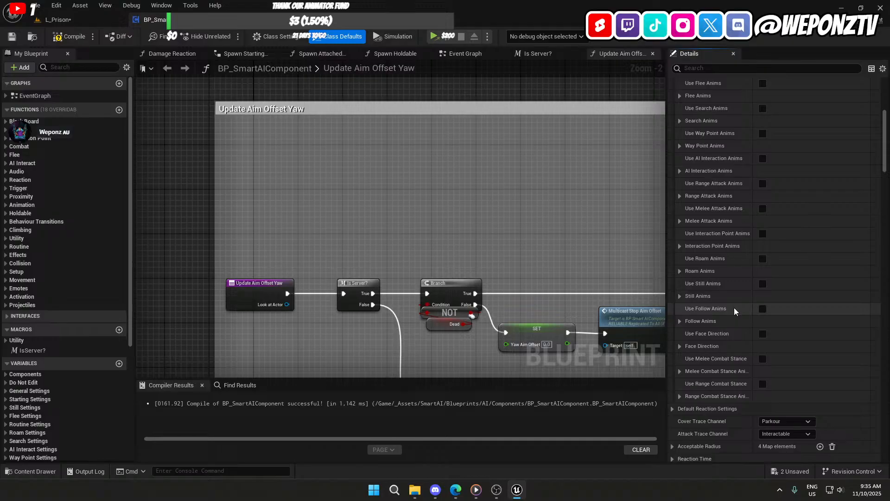
scroll(732, 308, up, 1)
click(679, 86)
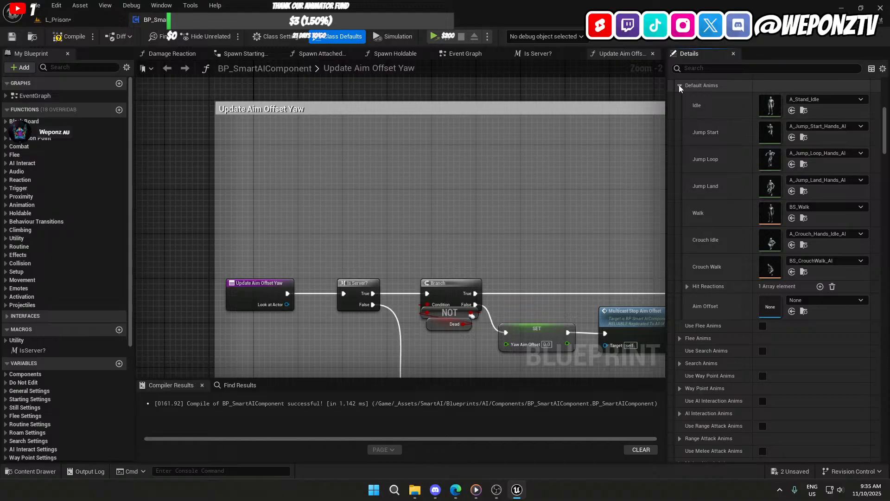
click(679, 85)
scroll(780, 119, up, 4)
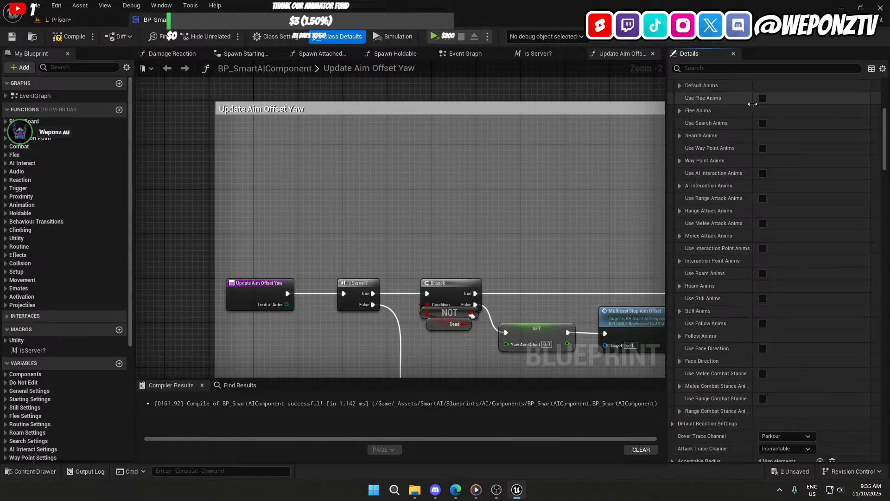
scroll(718, 200, down, 5)
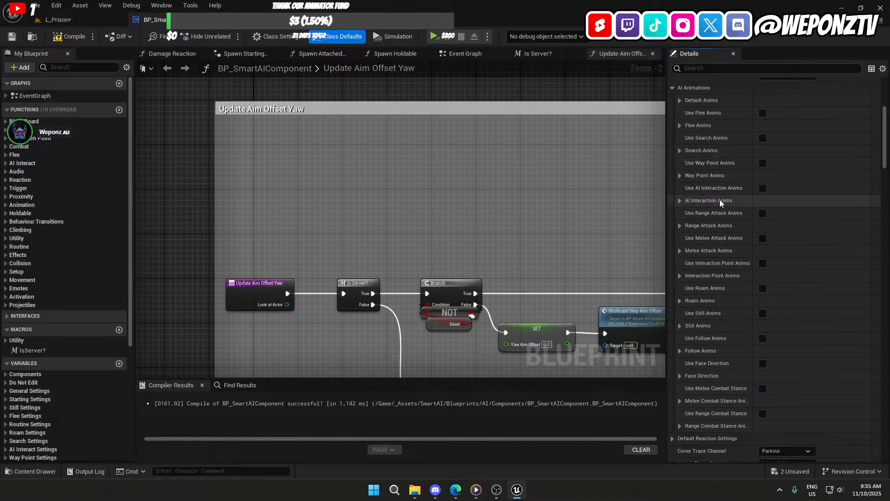
Step: Set the Cover Trace Channel to Cover and the Attack Trace Channel to Weapons, saving and compiling the blueprint
scroll(737, 278, down, 2)
click(777, 306)
click(779, 355)
click(780, 315)
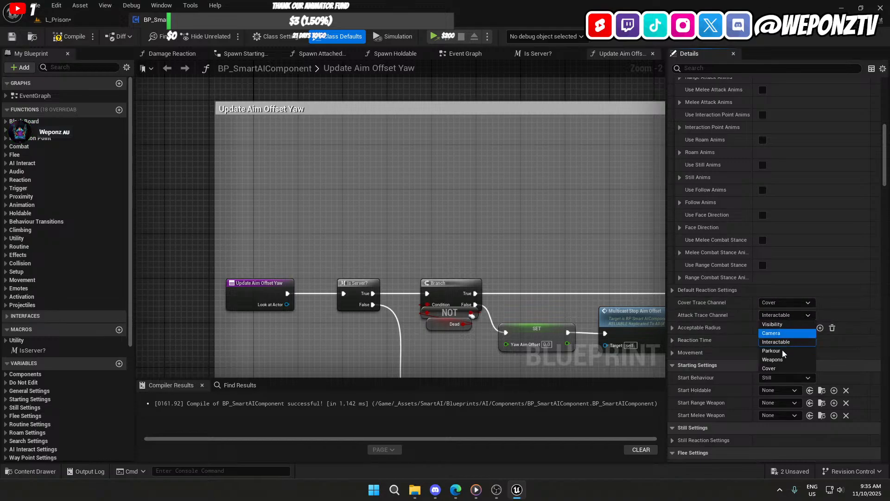
click(778, 359)
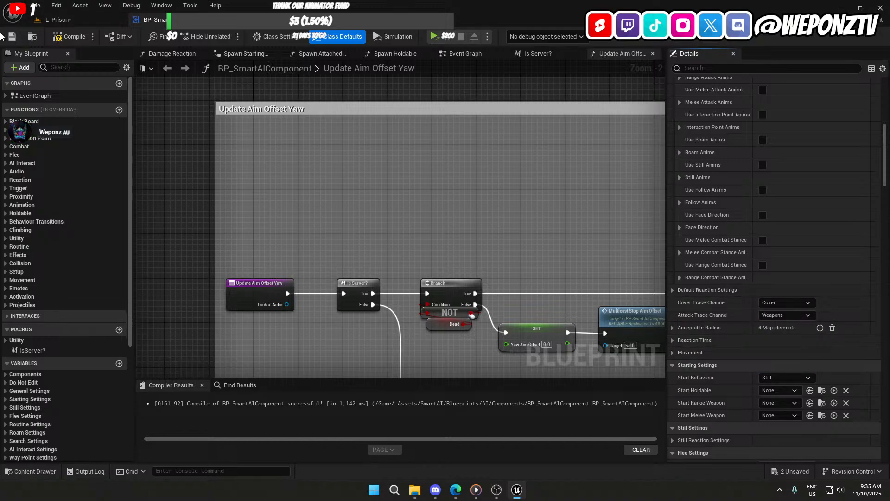
click(17, 38)
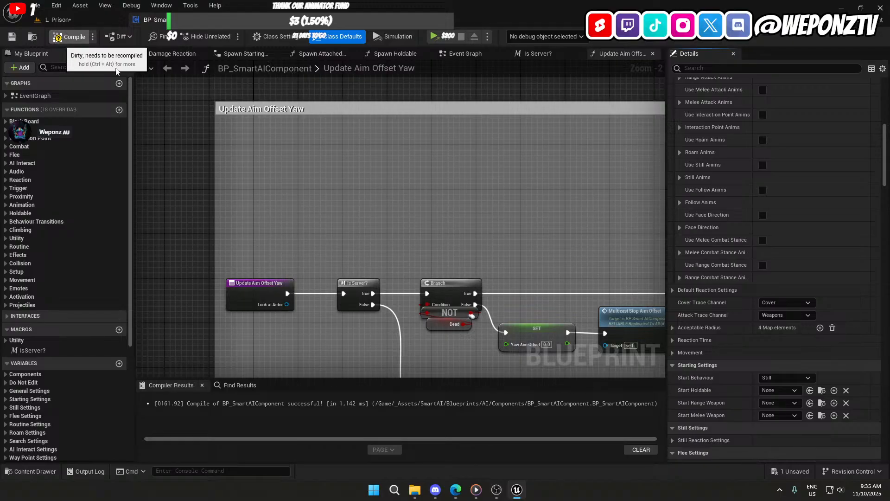
key(F7)
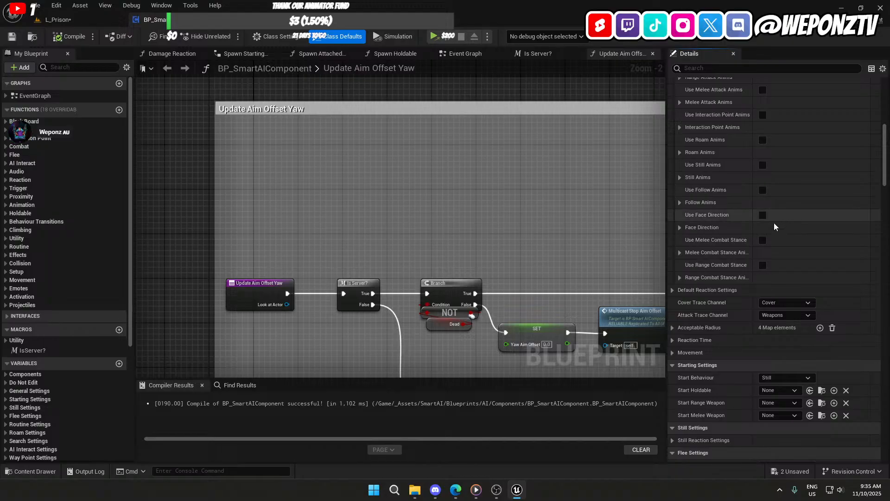
Step: Set the Start Behaviour in Starting Settings to Roam
scroll(741, 251, down, 2)
scroll(724, 254, down, 2)
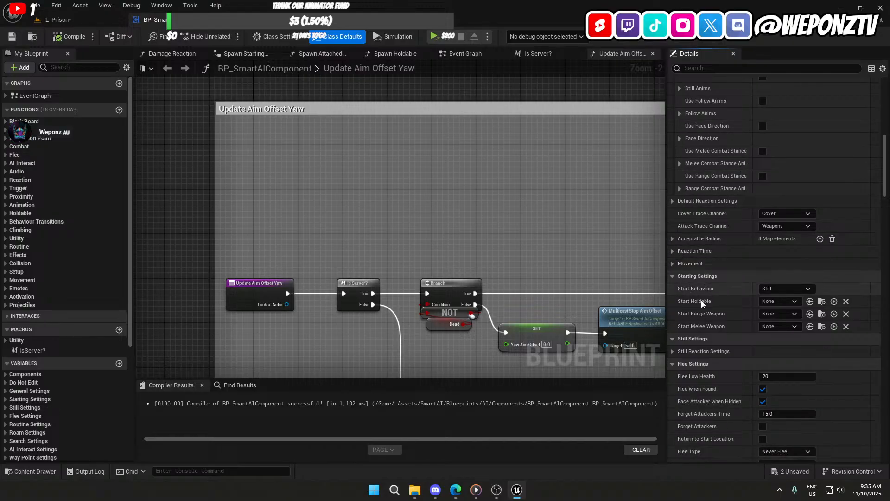
scroll(728, 302, down, 1)
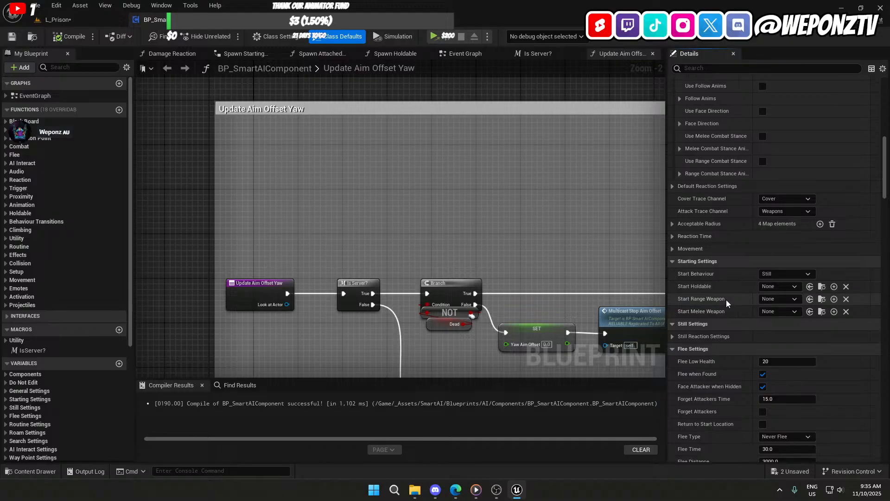
click(794, 272)
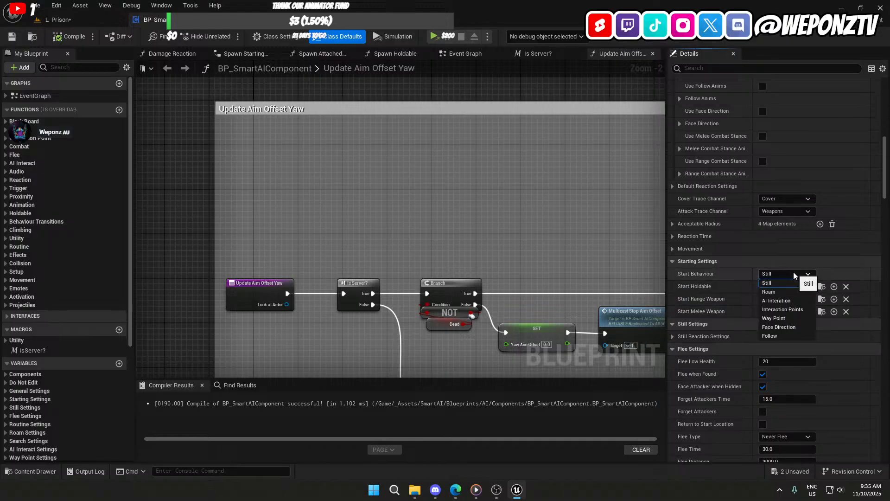
click(769, 291)
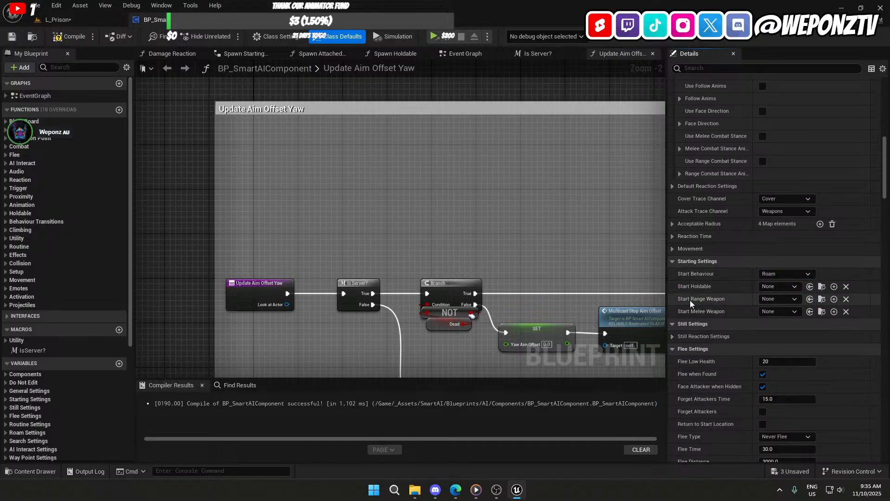
Step: Expand the Still Reaction Settings to examine their reaction options, and collapse them again
scroll(726, 288, down, 2)
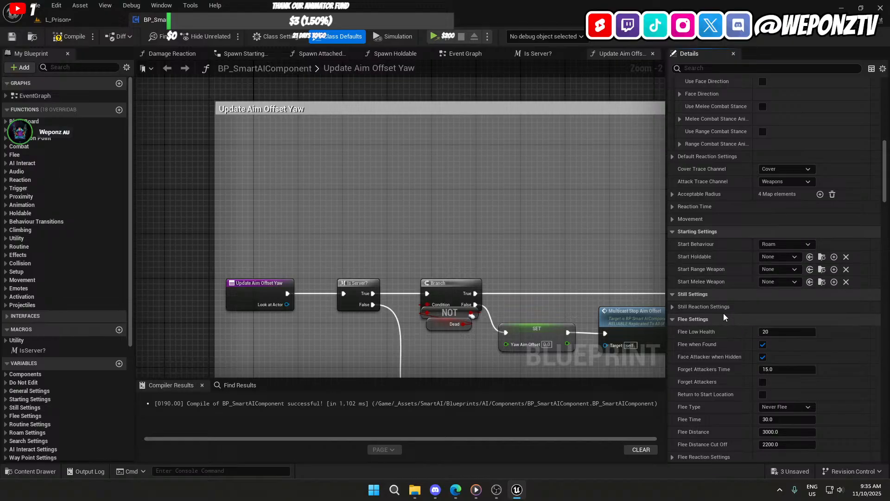
click(673, 306)
click(674, 305)
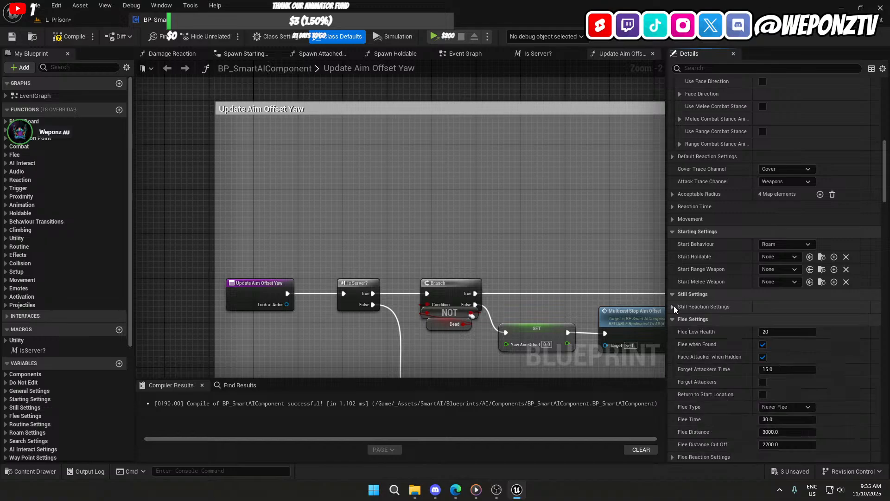
click(671, 307)
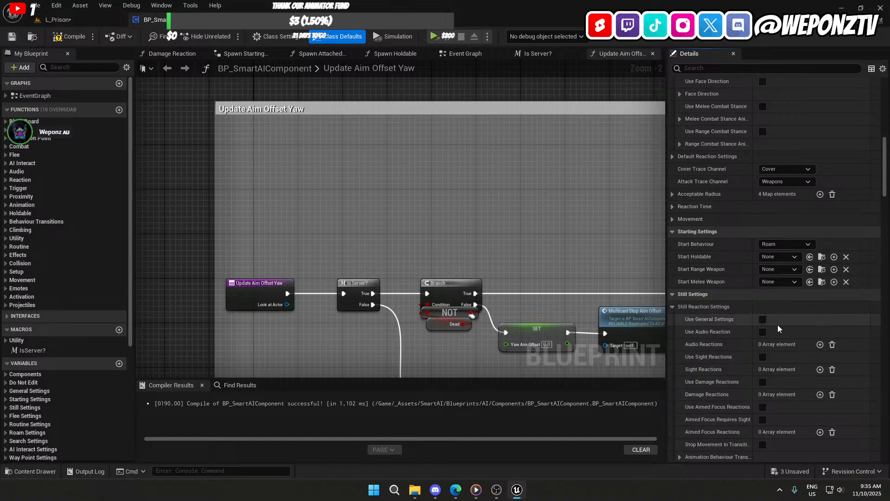
scroll(751, 322, down, 4)
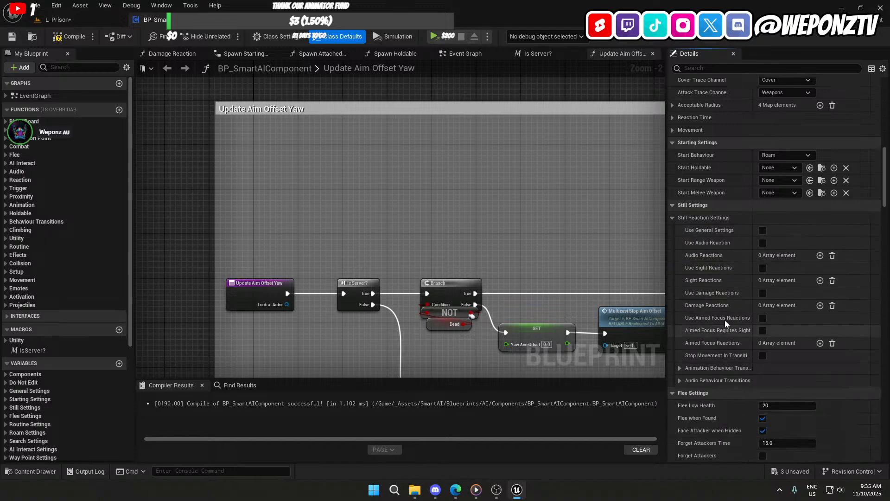
click(673, 216)
Step: Disable Flee when Found and Face Attacker when Hidden in Flee Settings, and save and compile the blueprint
click(763, 255)
click(763, 268)
scroll(723, 352, down, 1)
scroll(723, 353, down, 2)
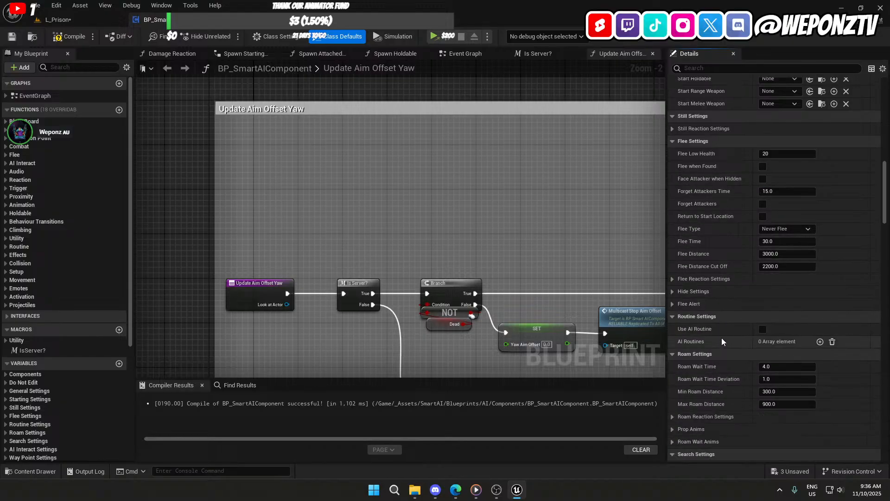
click(11, 35)
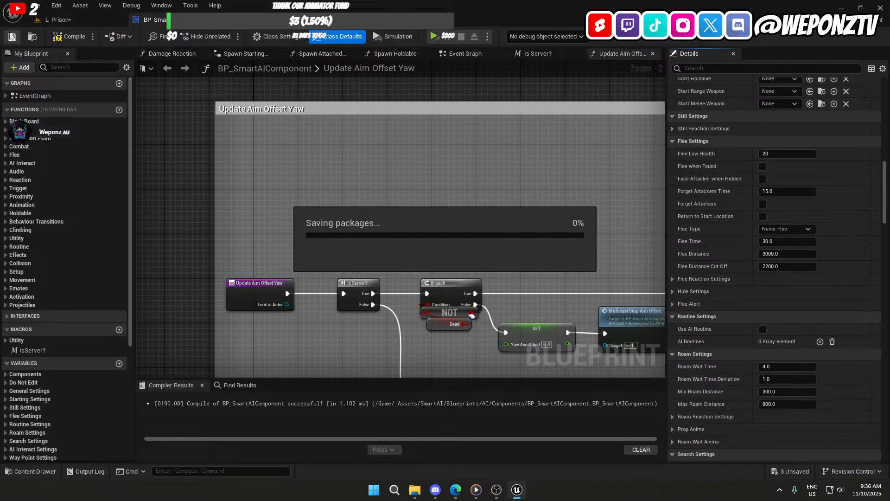
click(69, 37)
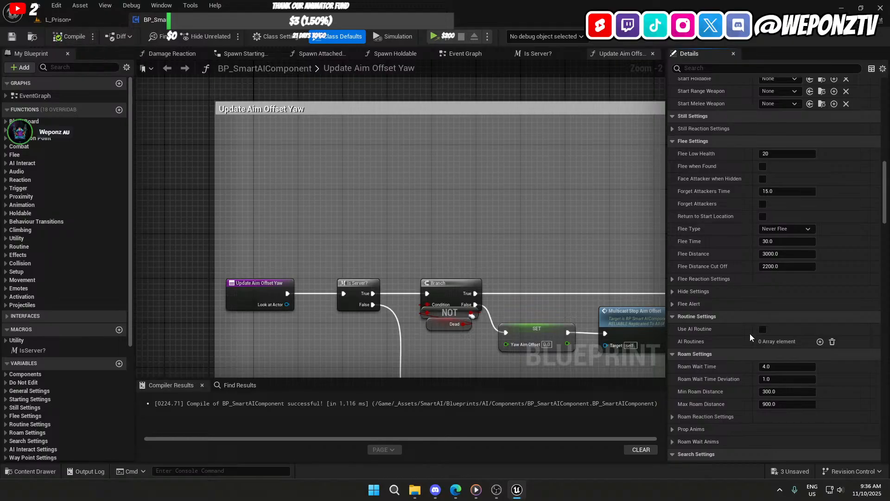
Step: Disable Only Interact with AI Teams in the AI Interact Settings
scroll(731, 343, down, 2)
scroll(723, 347, down, 3)
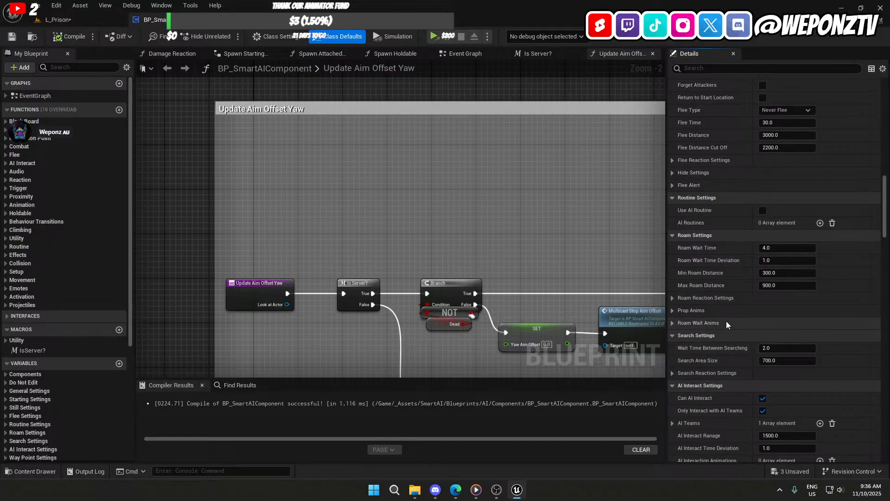
scroll(722, 343, down, 1)
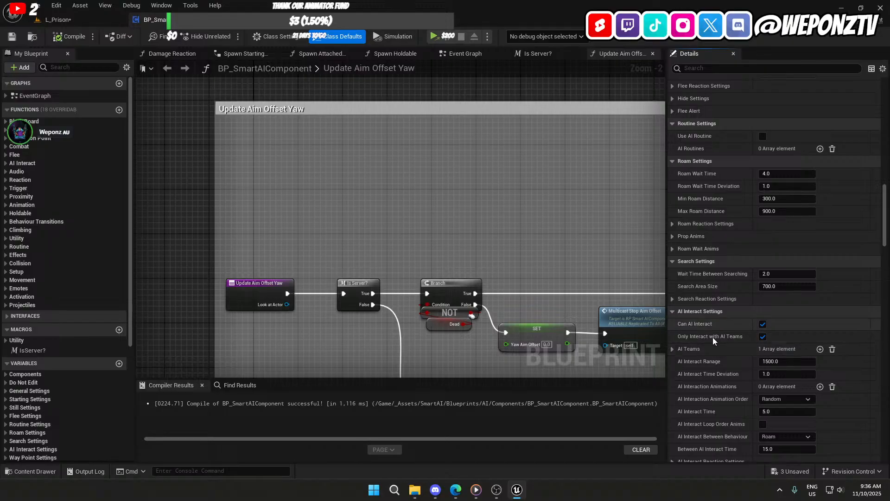
click(762, 337)
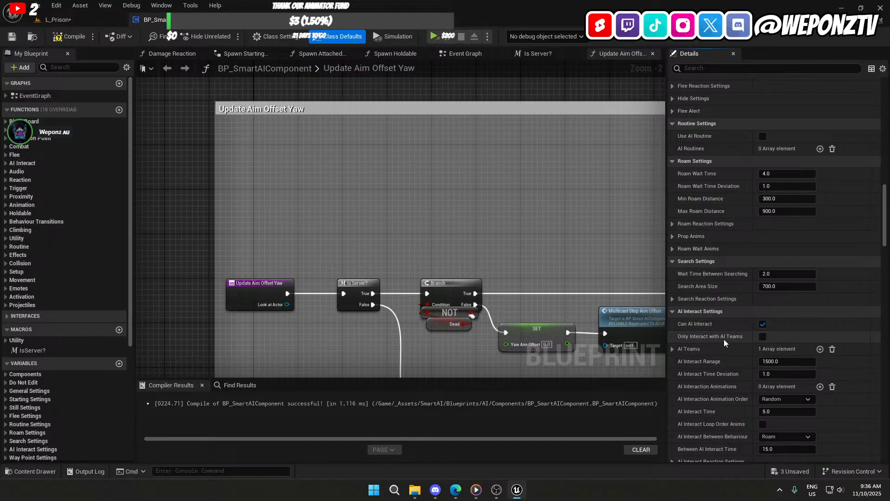
scroll(733, 343, down, 2)
click(762, 307)
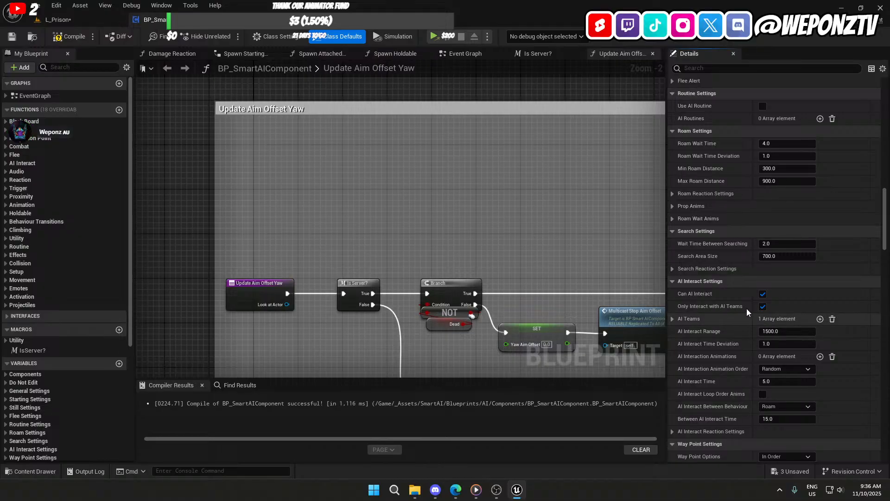
click(763, 306)
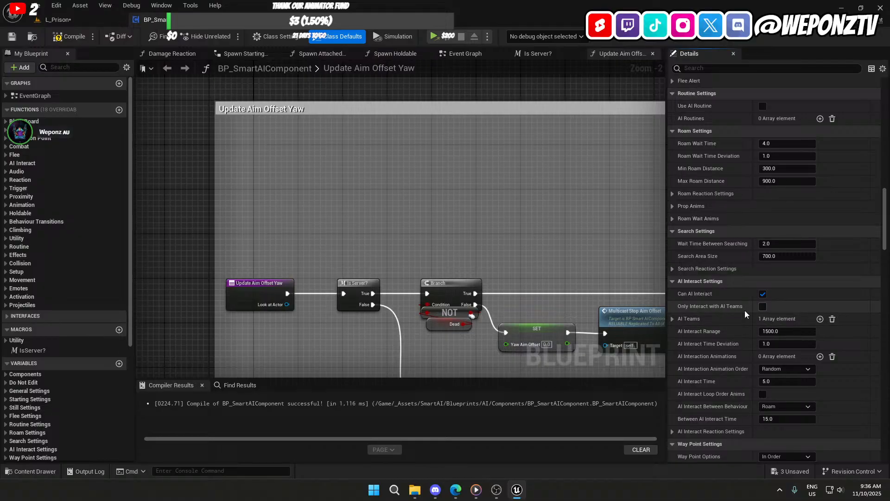
Step: Empty the AI Teams array in the AI Interact Settings and add back a single unassigned entry
click(673, 319)
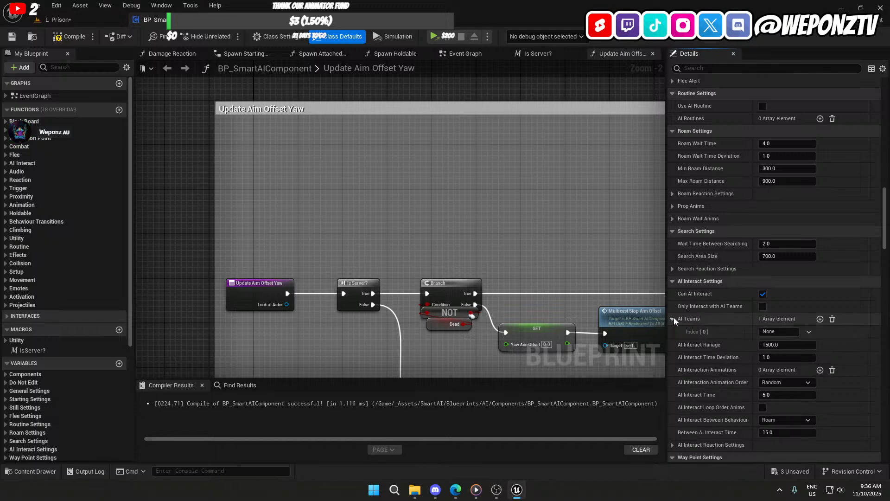
click(832, 318)
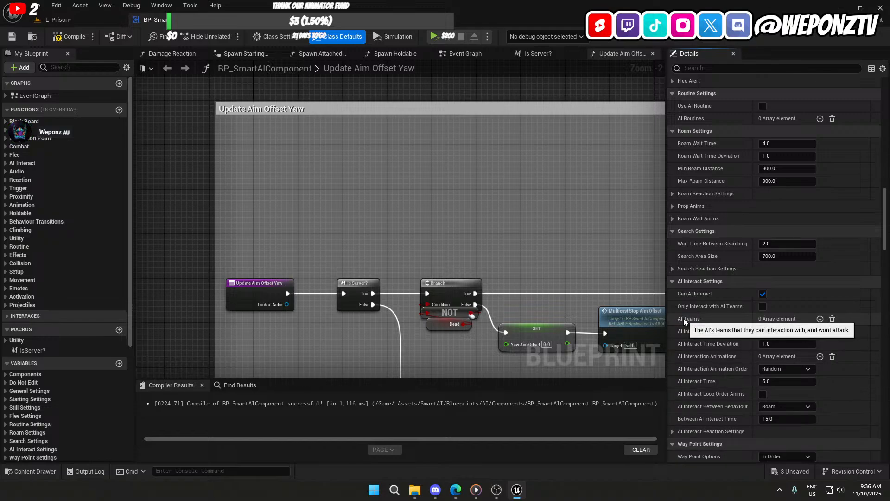
click(820, 319)
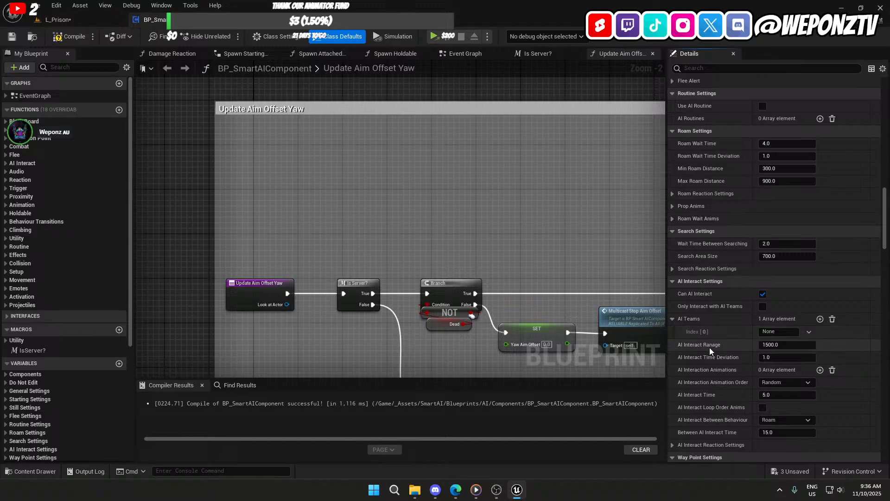
Step: Review the remaining component defaults, from AI Interact and Way Point Settings through melee, range, follow, combat, climbing, alert and replication options
scroll(711, 367, down, 3)
scroll(706, 348, down, 4)
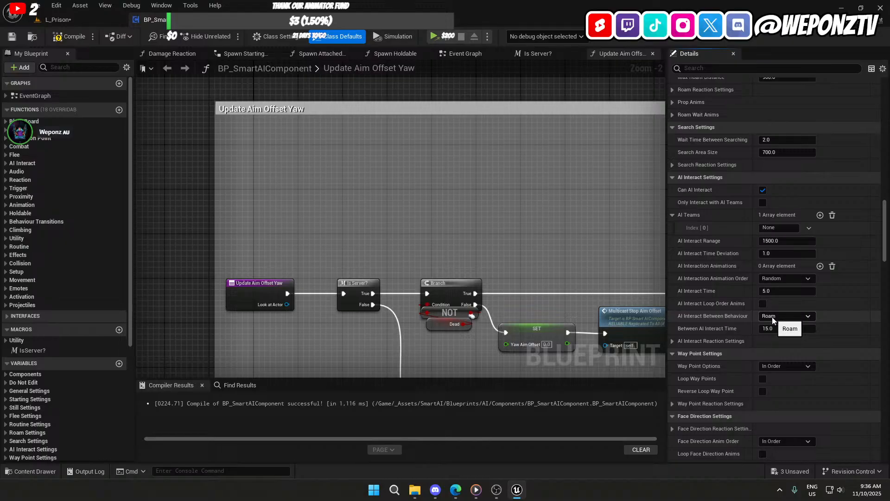
scroll(717, 324, down, 4)
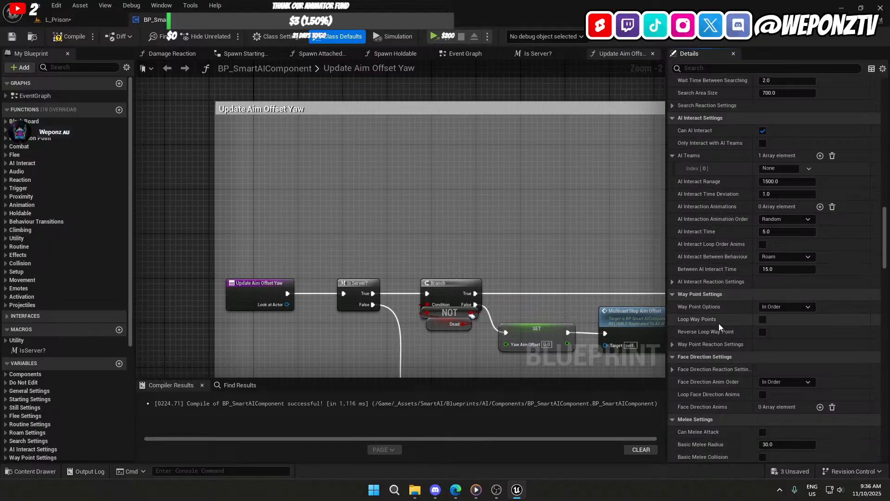
scroll(737, 314, down, 6)
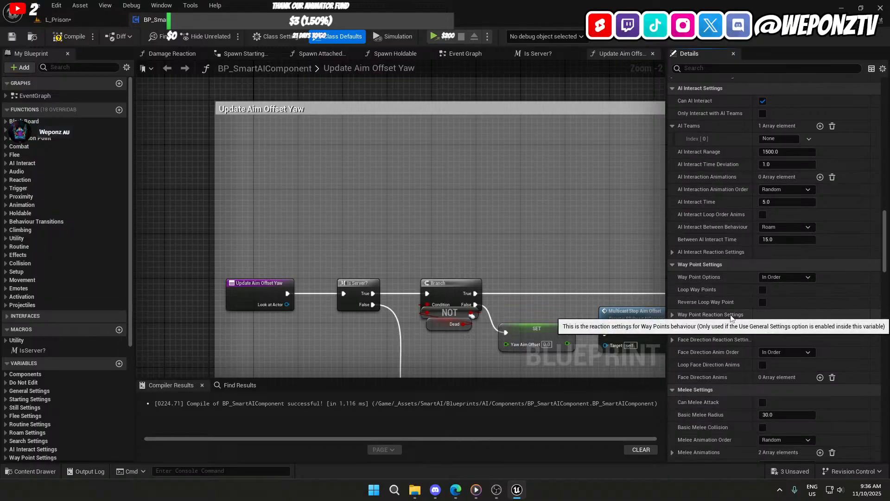
scroll(730, 315, down, 20)
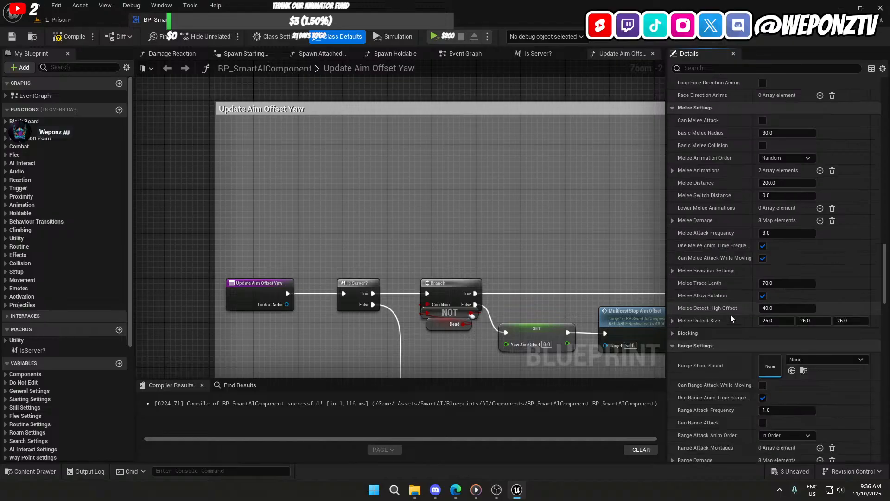
scroll(729, 314, down, 20)
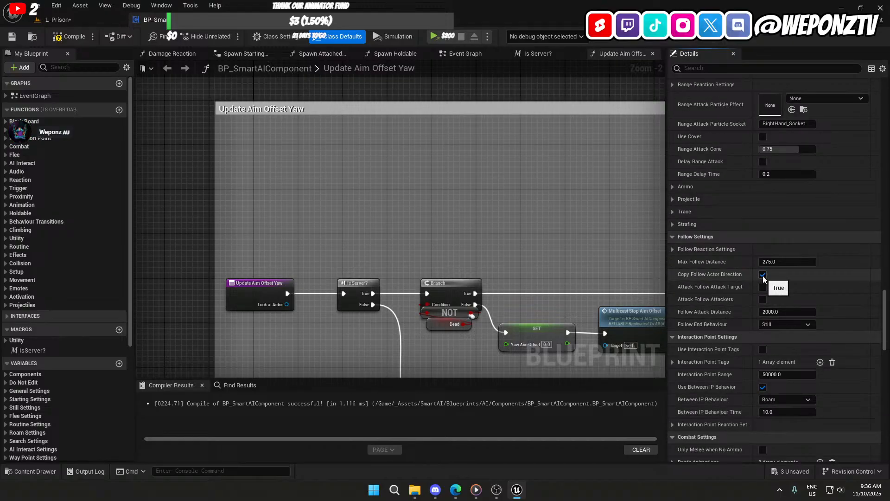
scroll(724, 294, down, 3)
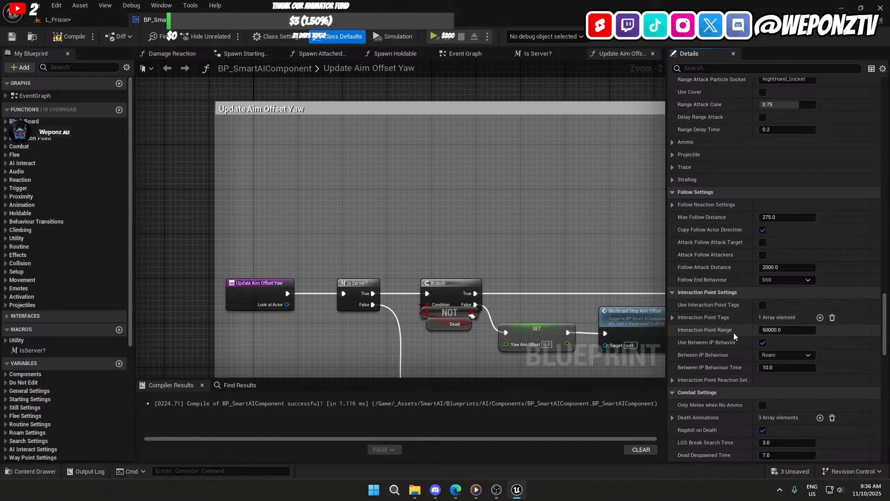
scroll(726, 329, down, 11)
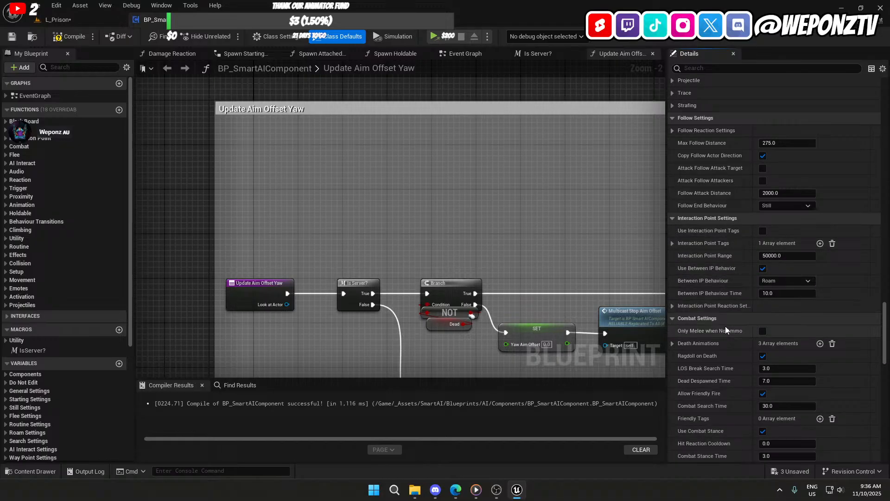
scroll(725, 328, down, 20)
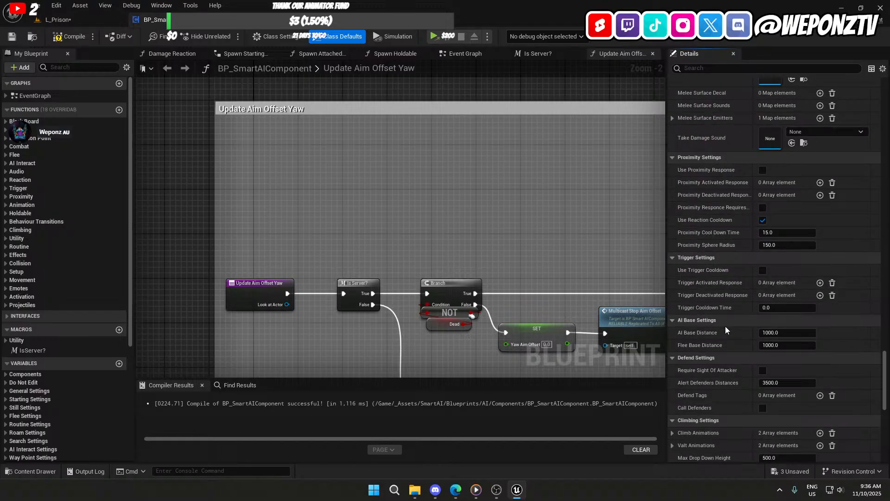
scroll(725, 328, down, 6)
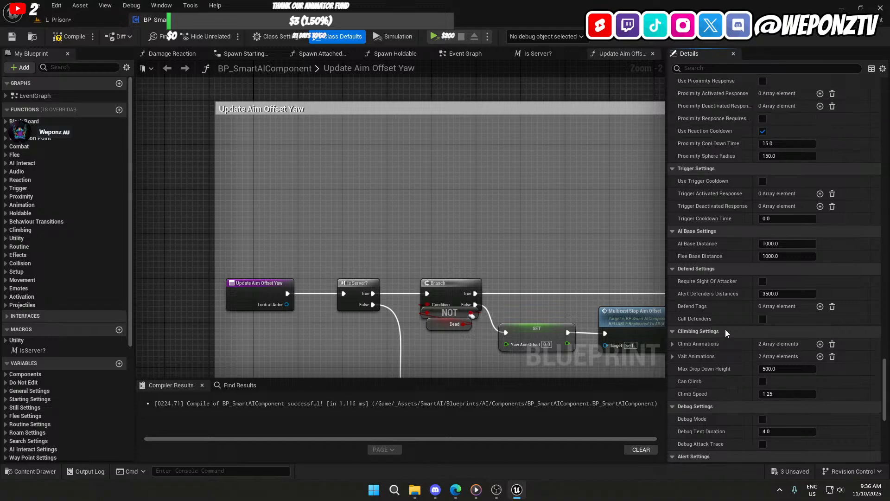
scroll(725, 329, down, 17)
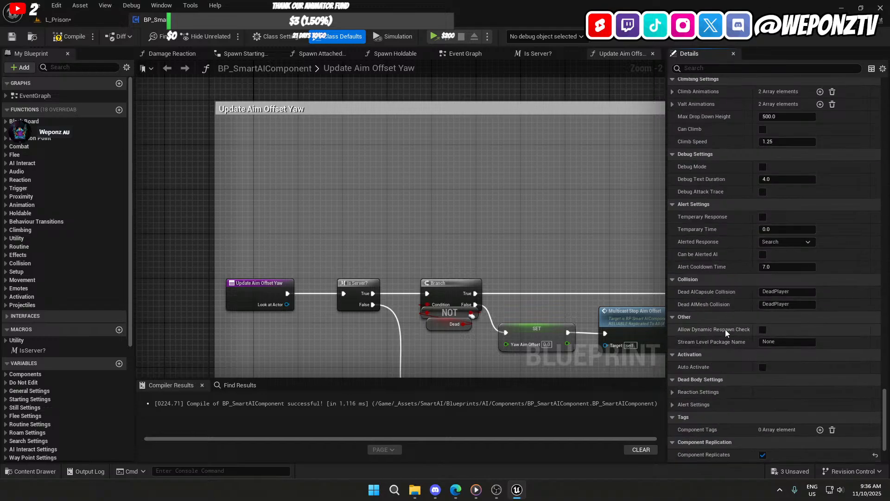
scroll(725, 330, down, 5)
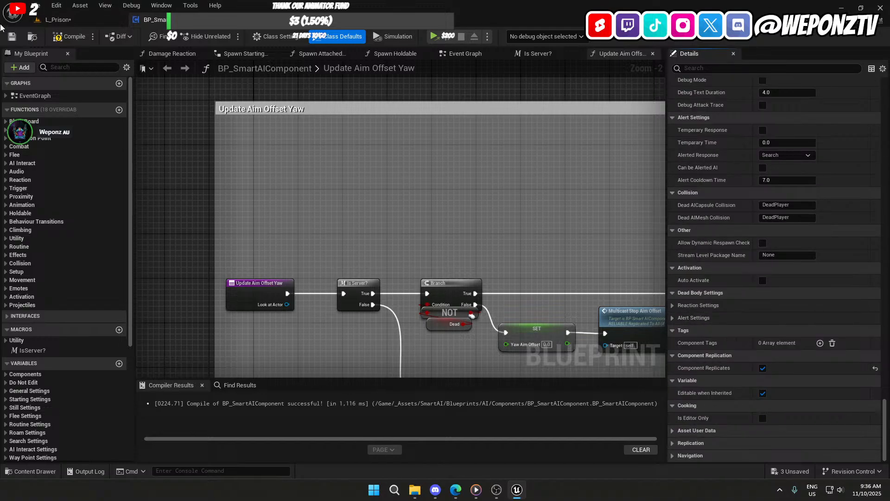
Step: Compile and save BP_SmartAIComponent, and close its editor
click(74, 32)
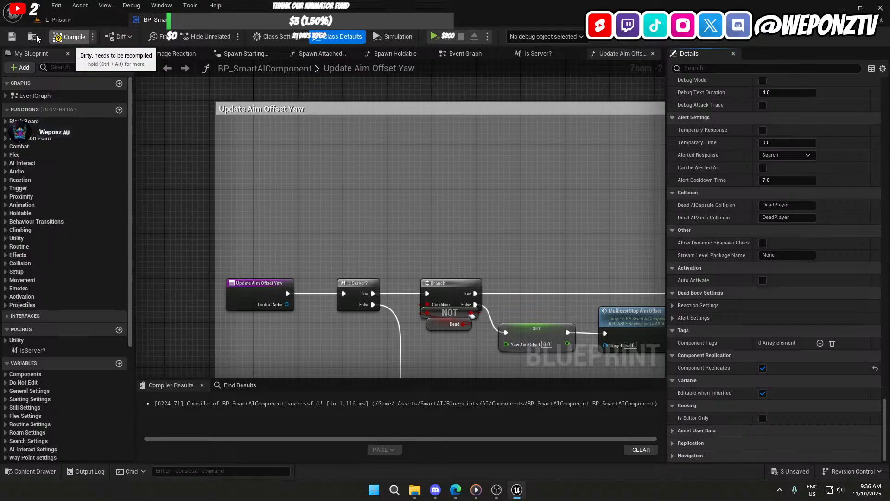
click(11, 36)
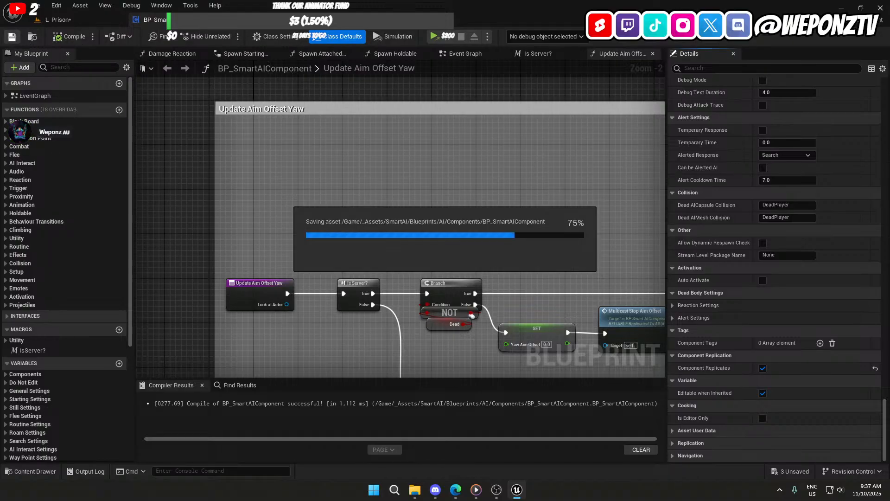
click(215, 20)
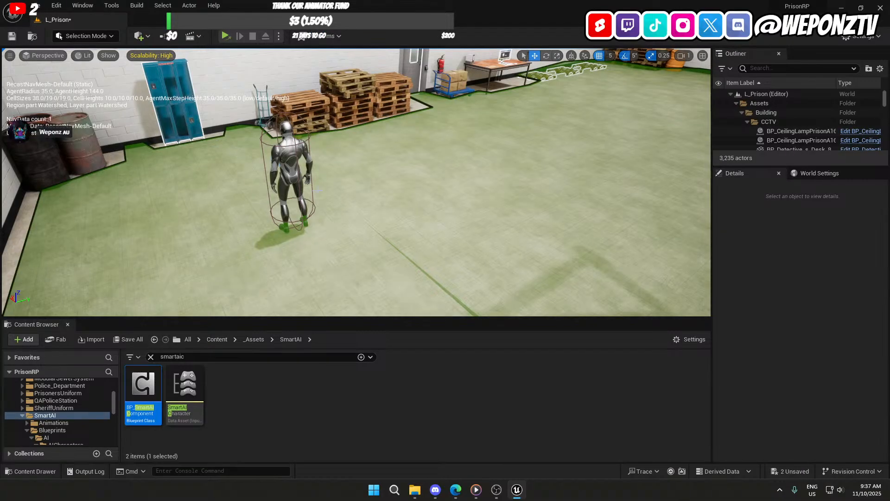
Step: Open the blueprint of the BP_AICivilian placed in the level, compile and save it, and save all unsaved files
click(291, 157)
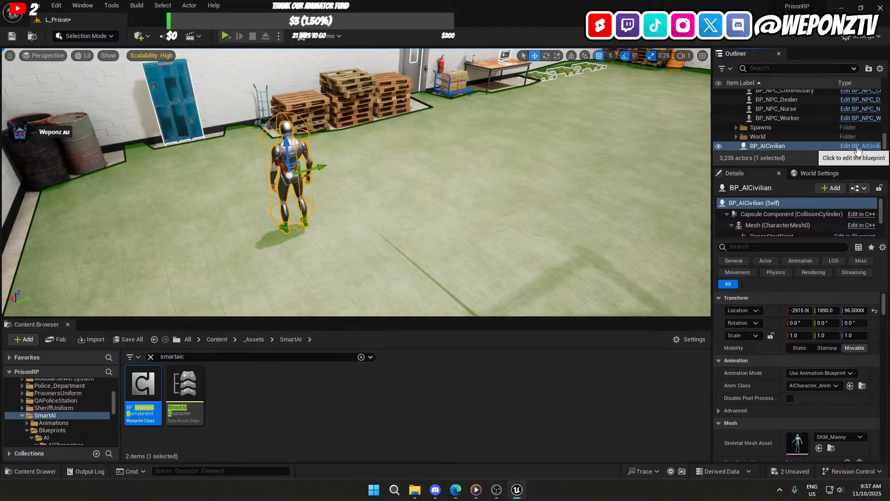
click(857, 151)
click(69, 36)
click(12, 36)
click(35, 5)
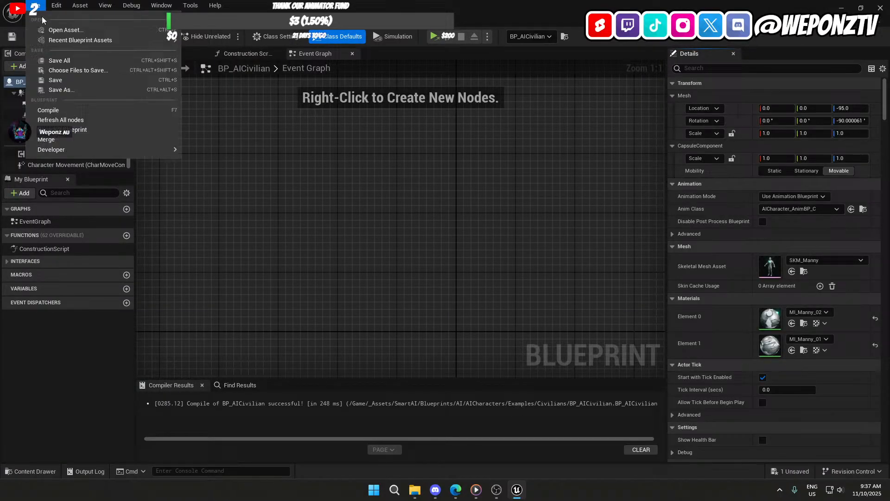
click(68, 66)
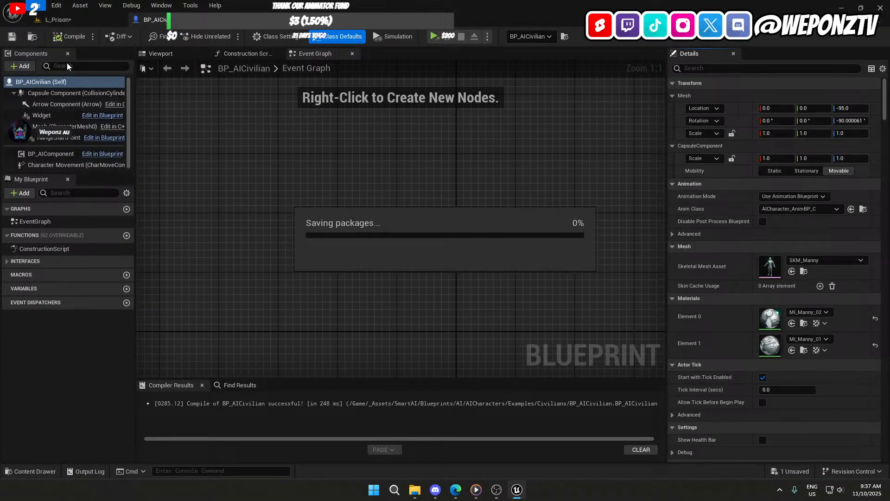
Step: Return to the L_Prison level and inspect the override behaviours and animation settings of the placed BP_AICivilian's BP_AIComponent
click(70, 21)
click(288, 157)
scroll(787, 230, down, 3)
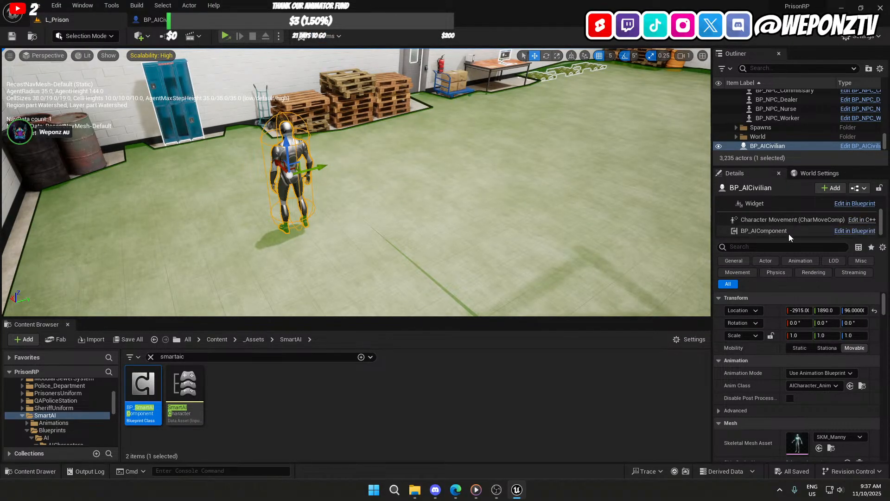
click(788, 231)
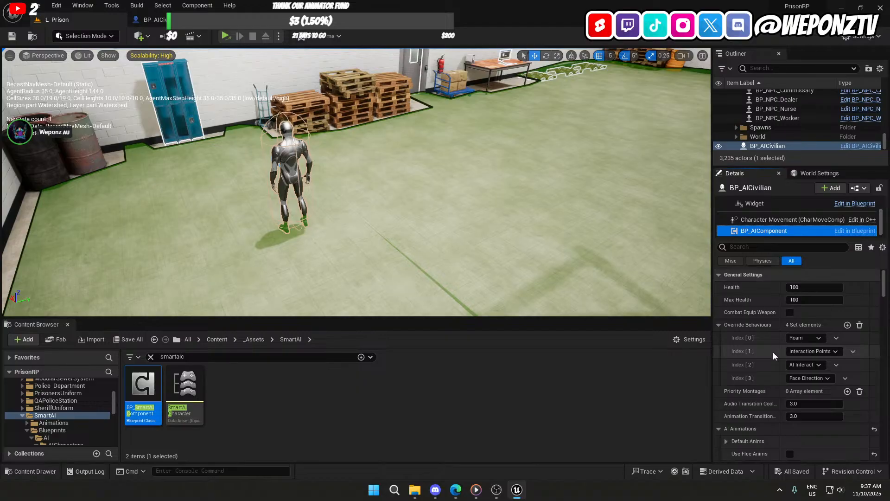
scroll(776, 352, down, 3)
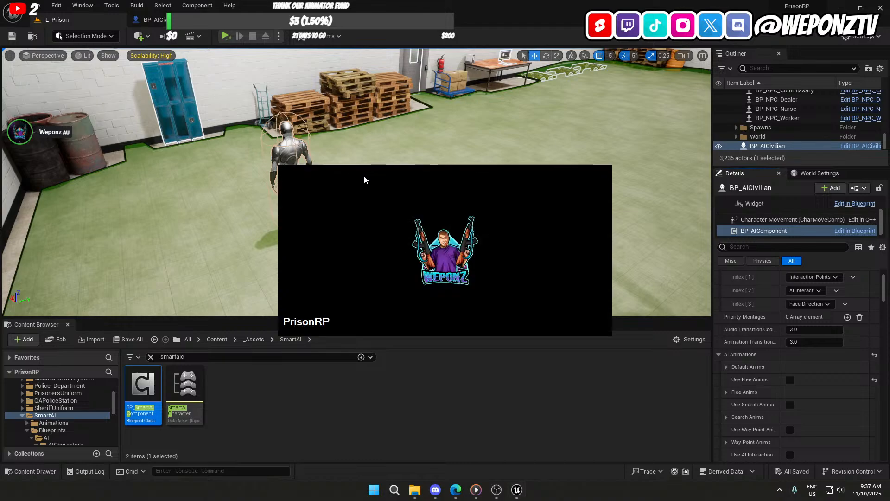
Step: Hide the navigation mesh overlay in the level view and clear the floor selection
click(211, 170)
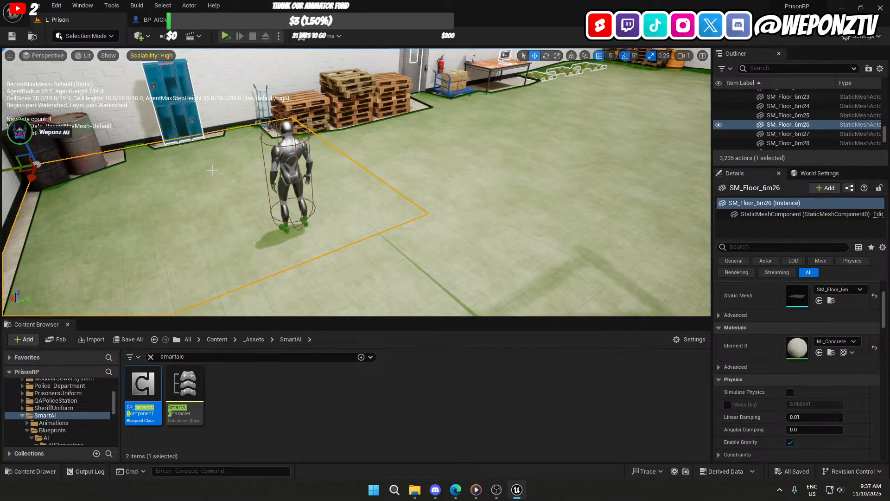
key(p)
key(s)
right_drag(212, 170, 232, 139)
key(Escape)
key(w)
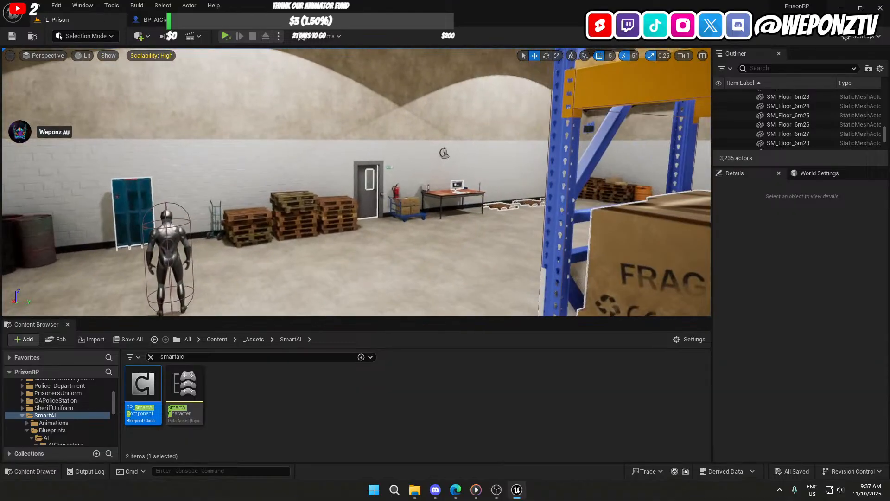
Step: Switch to OBS Studio to check the stream, hide it again, and minimize the PrisonRP folder window
click(495, 487)
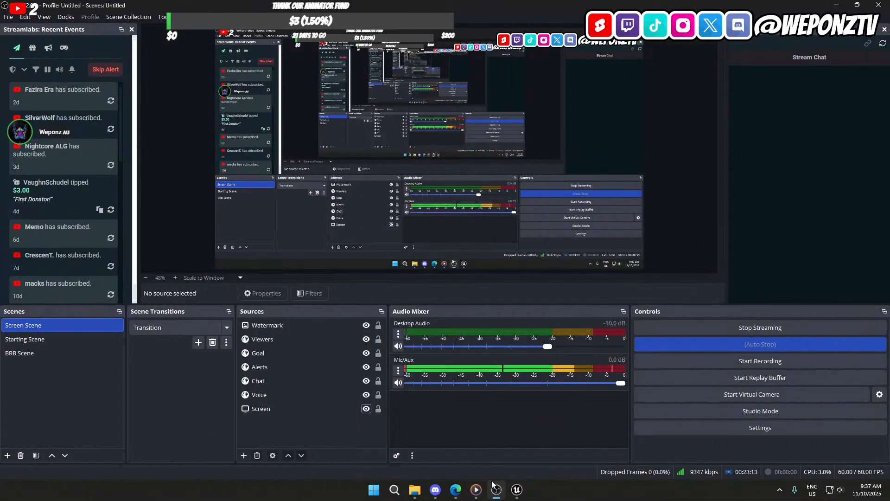
click(495, 487)
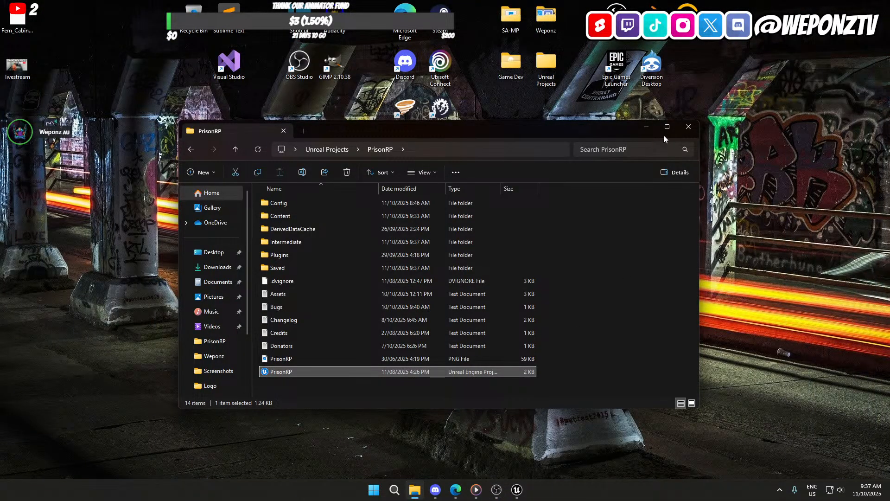
click(647, 127)
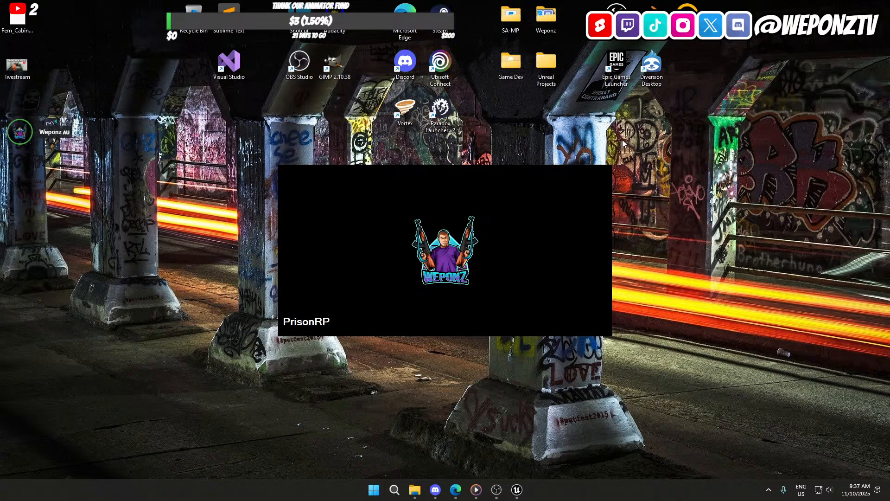
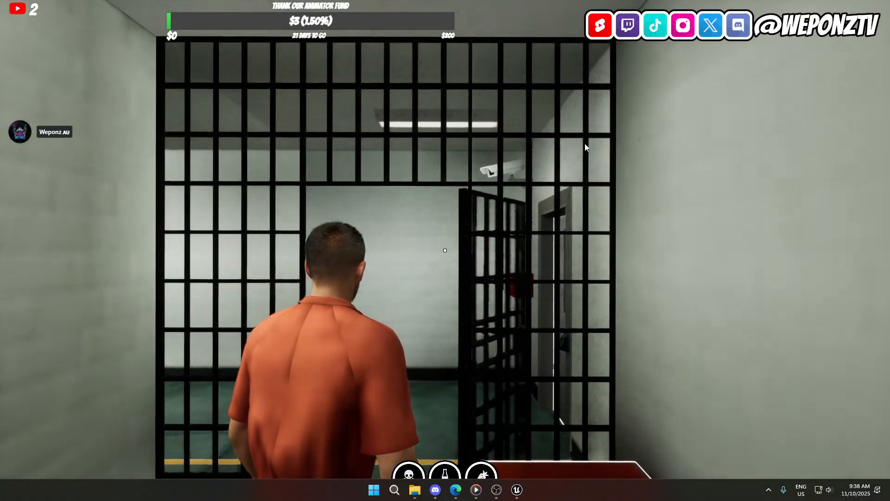
Step: Take control of the prisoner in the running game, leave the cell and open the prison door
click(585, 143)
key(w)
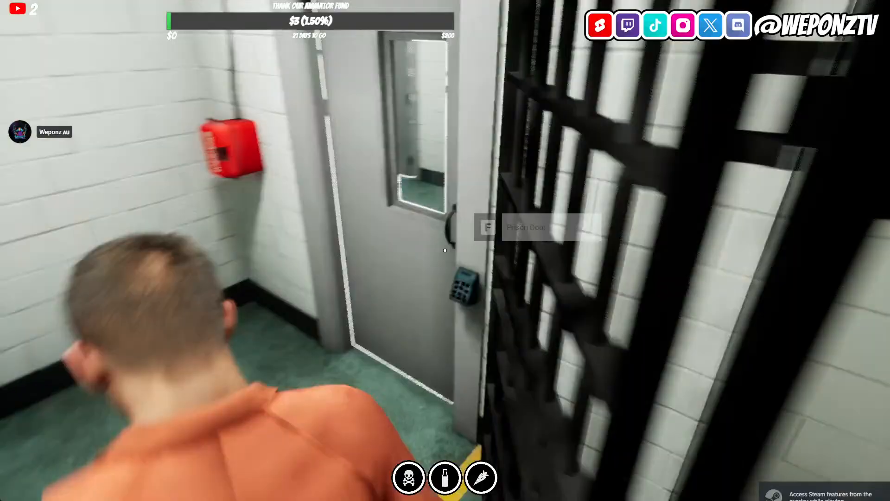
key(f)
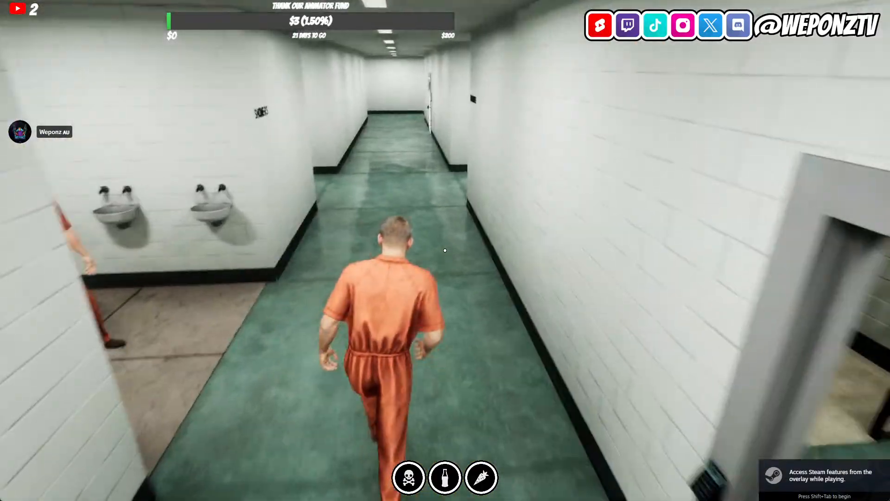
Step: Display the frame rate in the running game with the console command "stat fps"
key(grave)
text(st)
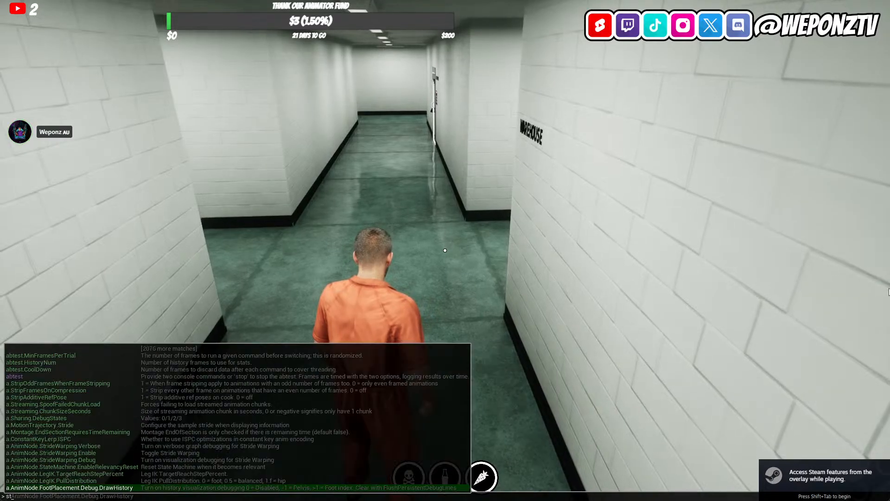
text(at fps)
key(Return)
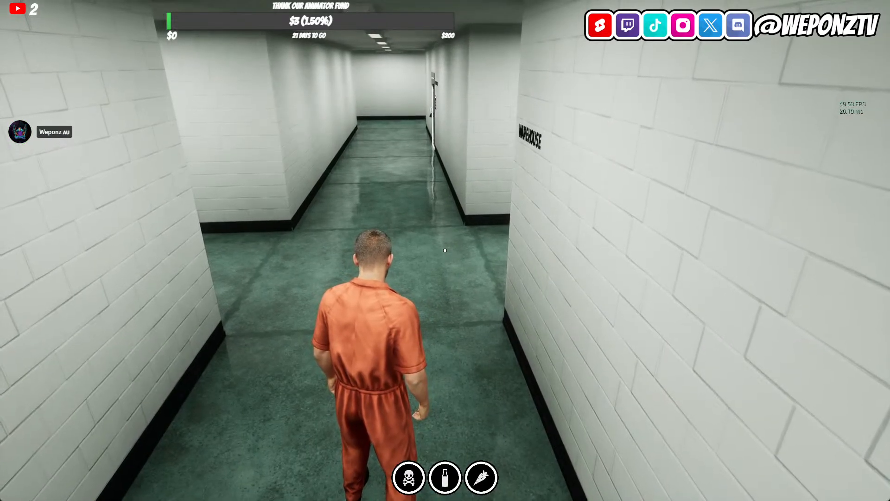
Step: Run the prisoner through the corridors to the warehouse where the BP_AICivilian is placed
key(w)
key(shift+w)
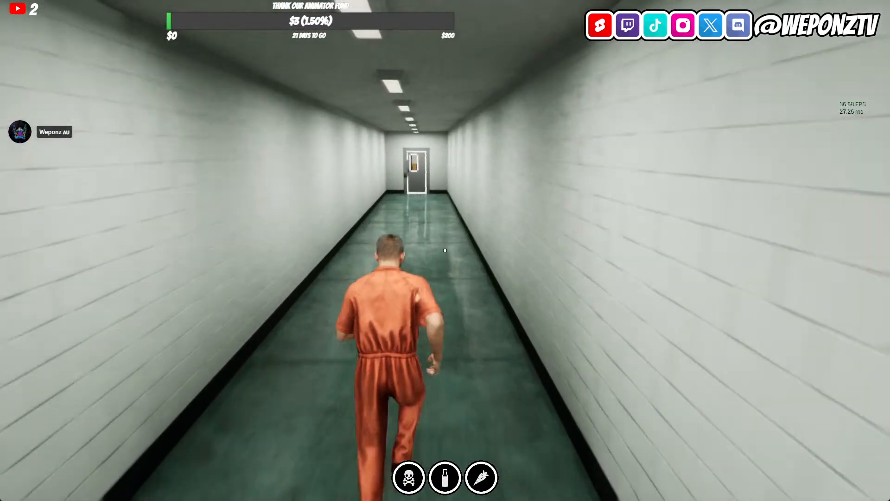
key(shift+w)
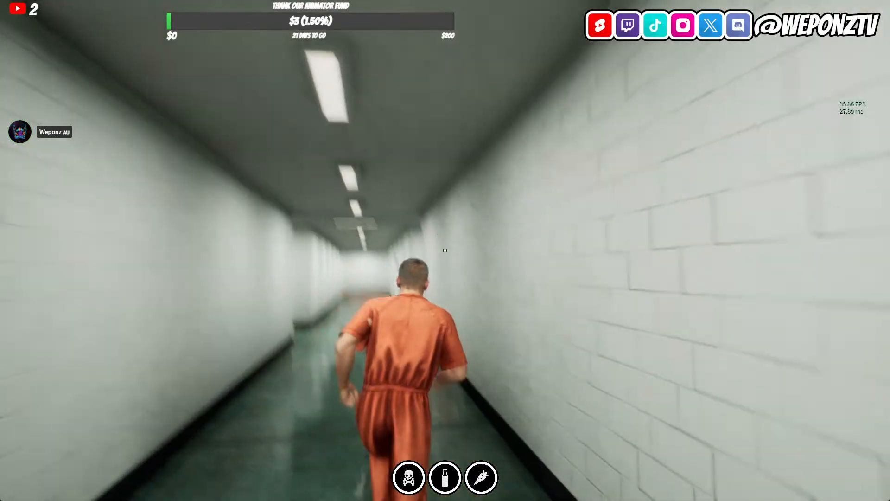
key(shift+w)
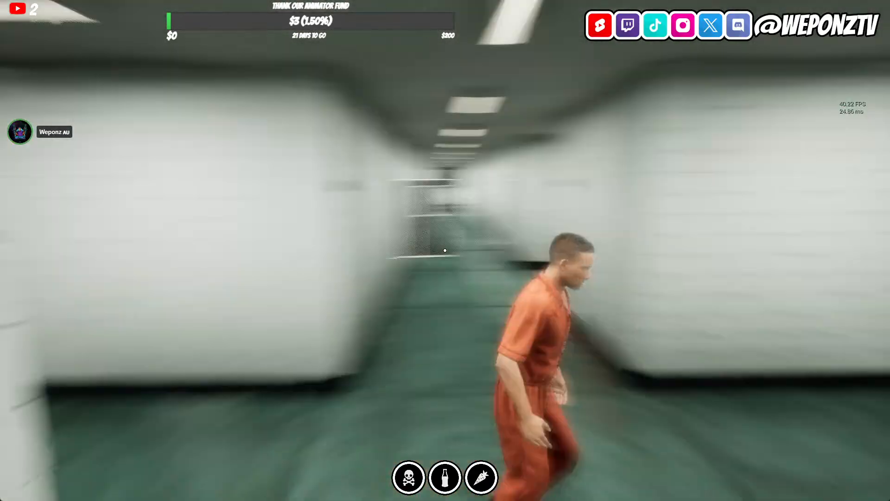
key(shift+w)
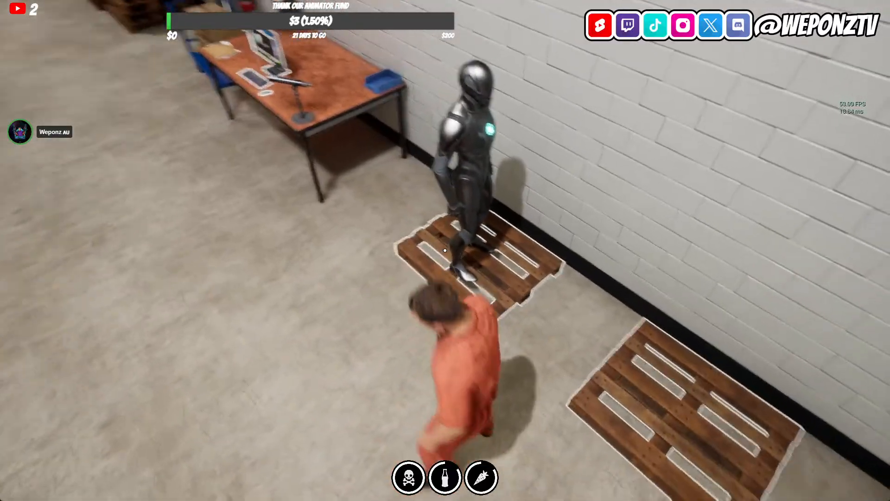
Step: Walk around the AI civilian in the warehouse to examine its movement, and close the game to return to the editor
key(w)
key(a)
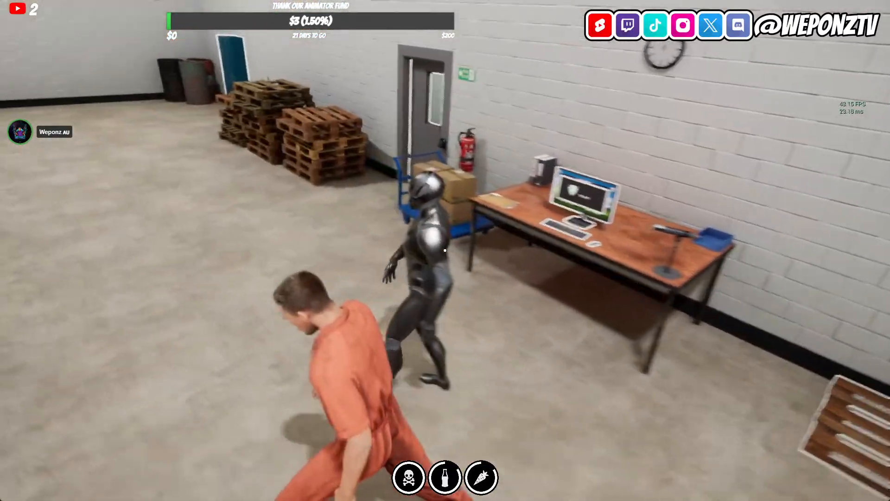
key(s)
key(w)
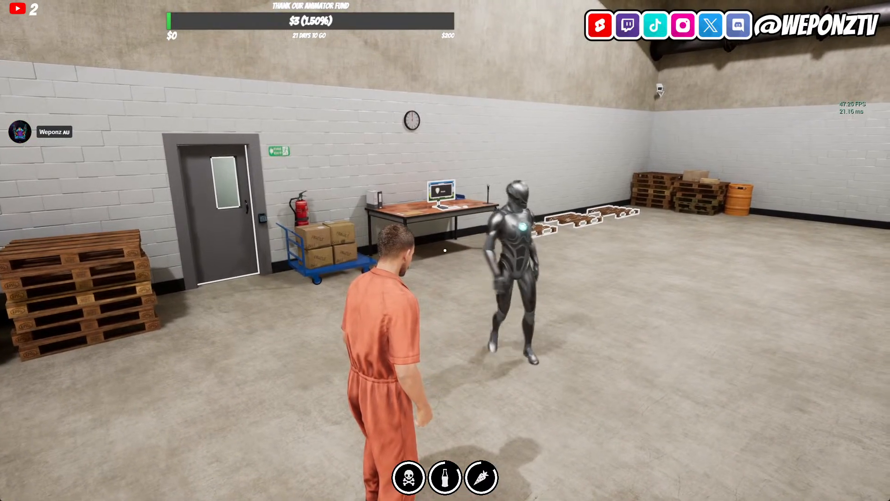
key(w)
key(w)
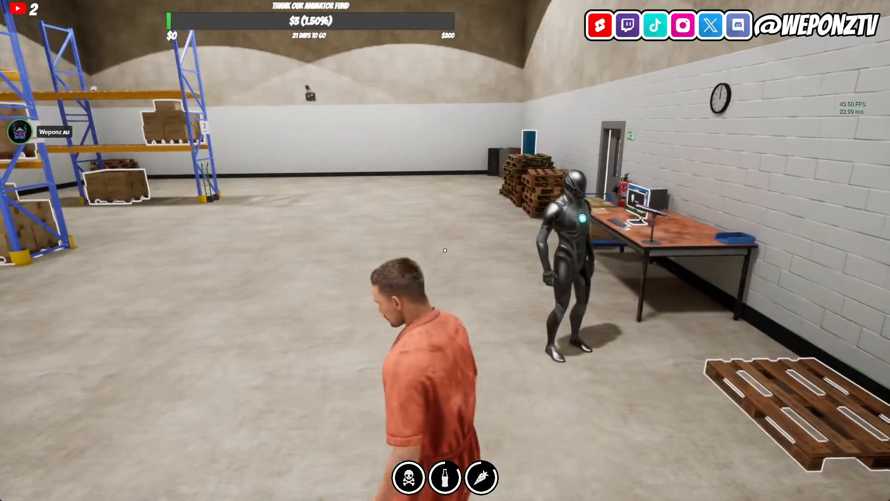
key(alt+F4)
click(516, 489)
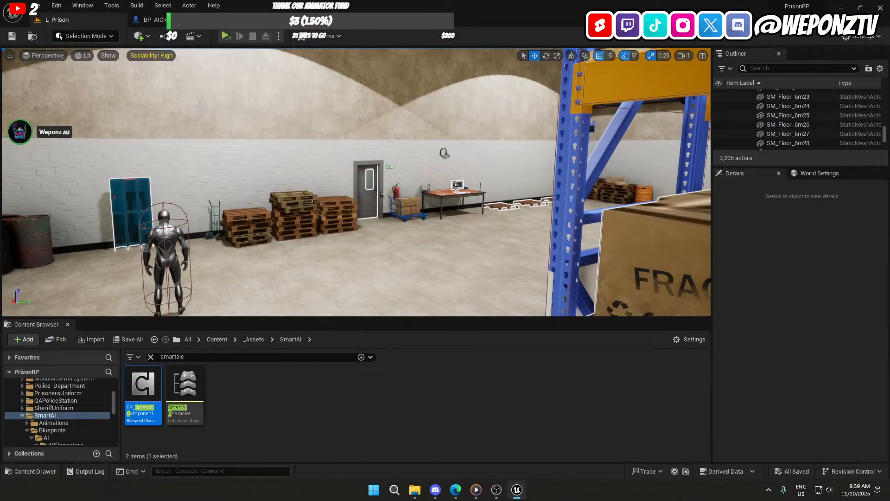
Step: Duplicate the placed BP_AICivilian beside the original in the warehouse and save the L_Prison level
click(166, 240)
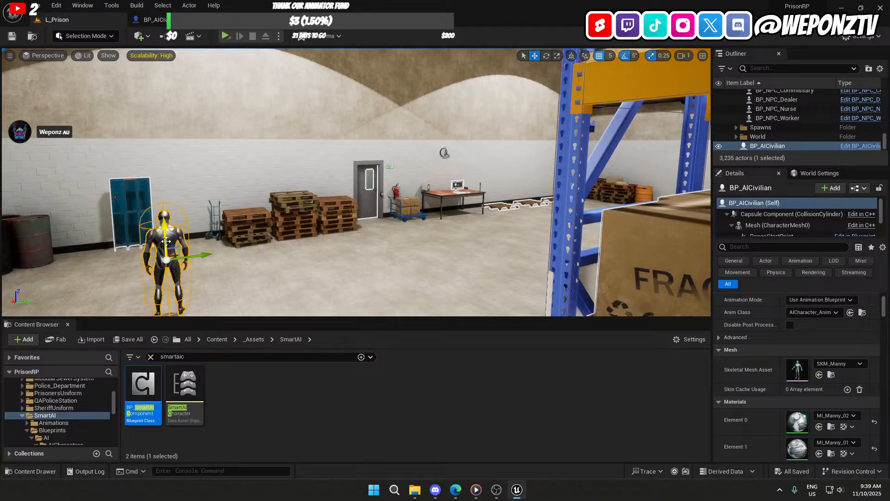
alt+drag(197, 254, 258, 248)
click(13, 36)
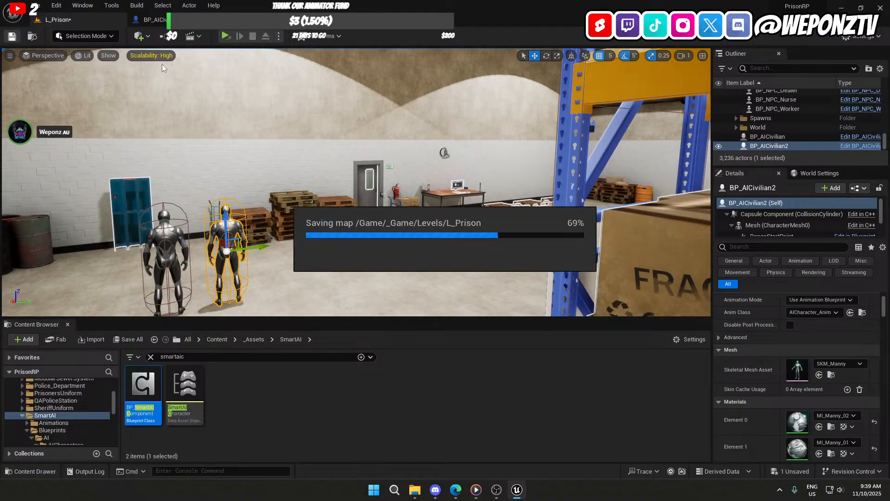
Step: Launch the game with both AI civilians placed and take the prisoner out through the door by the cell
click(224, 37)
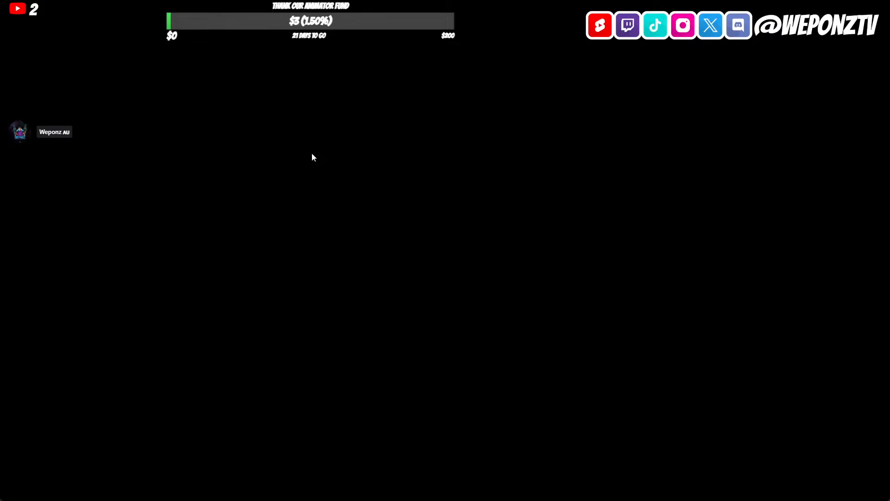
key(w)
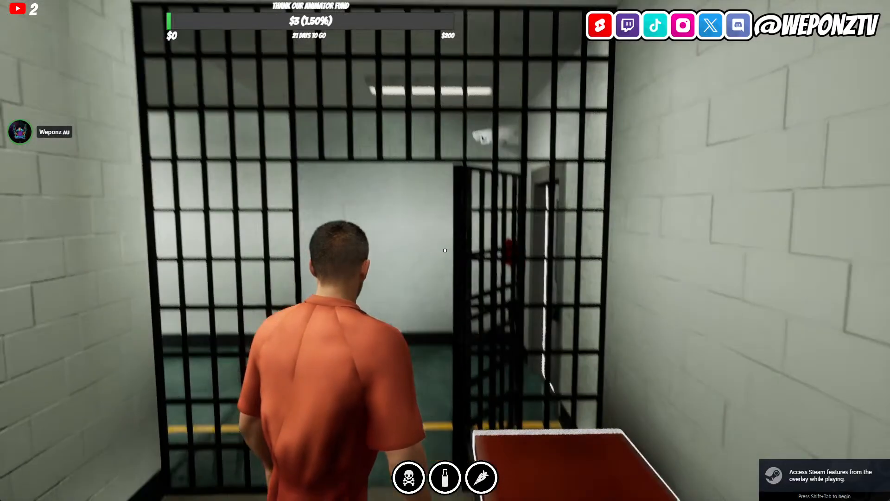
key(w)
key(f)
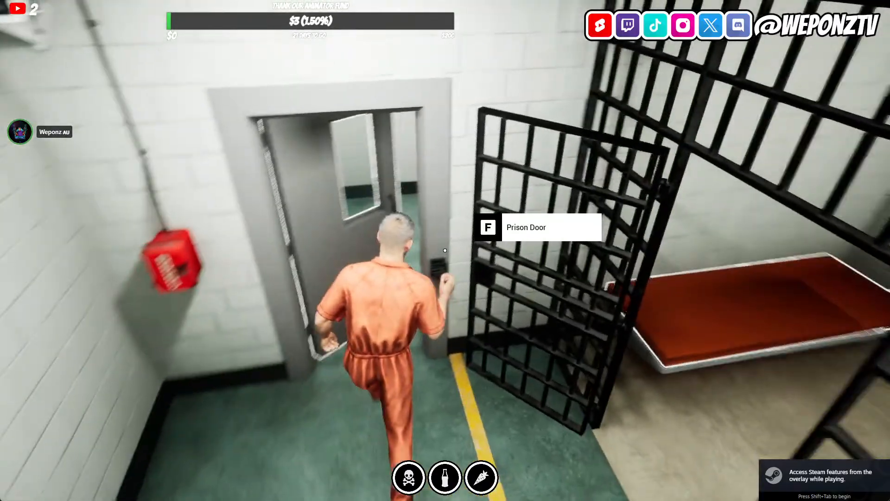
Step: Run down the warehouse corridor, open the prison door at its end and enter the warehouse
key(w)
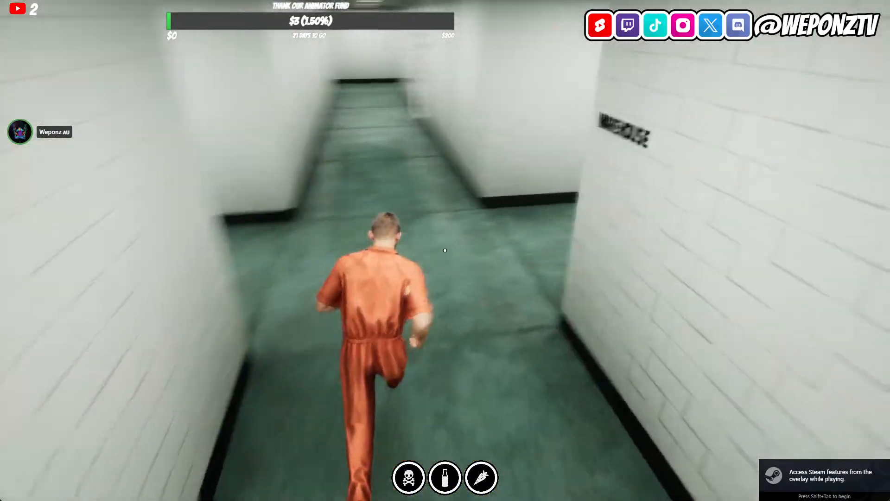
key(w)
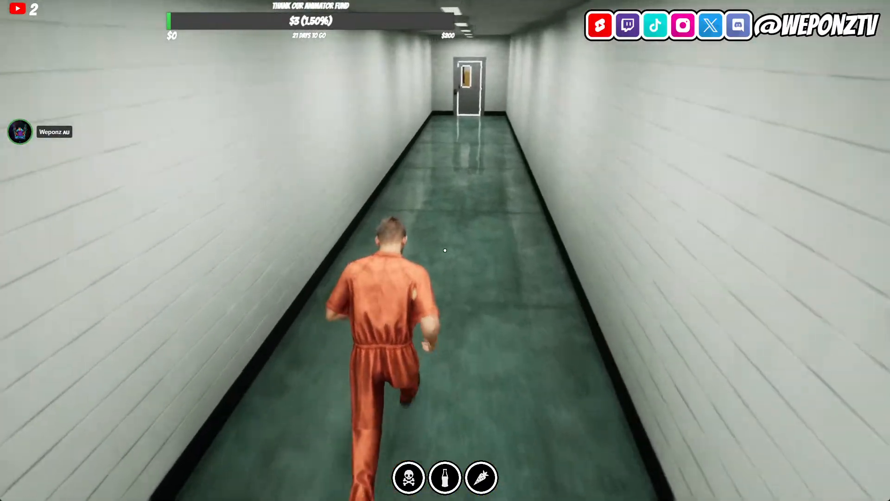
key(w)
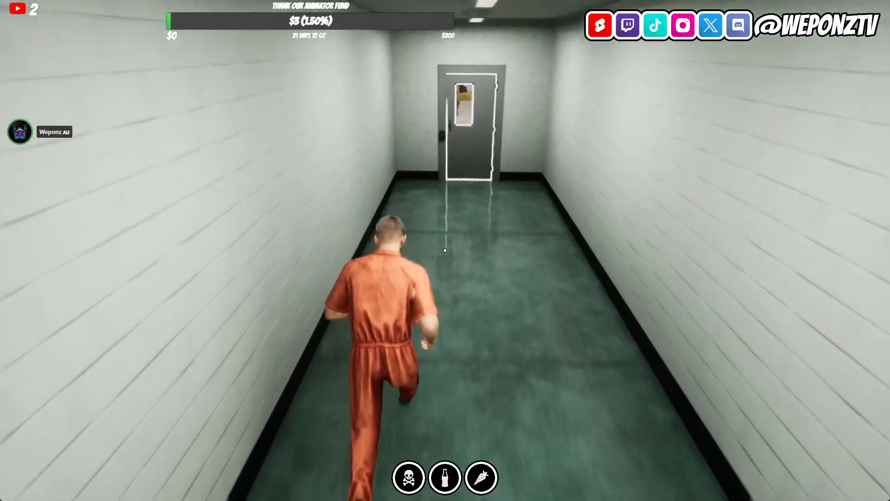
key(w)
key(f)
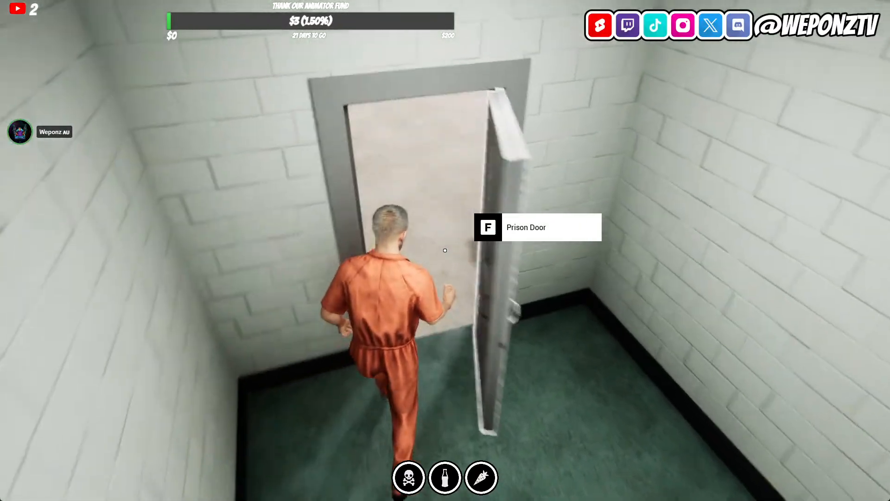
key(w)
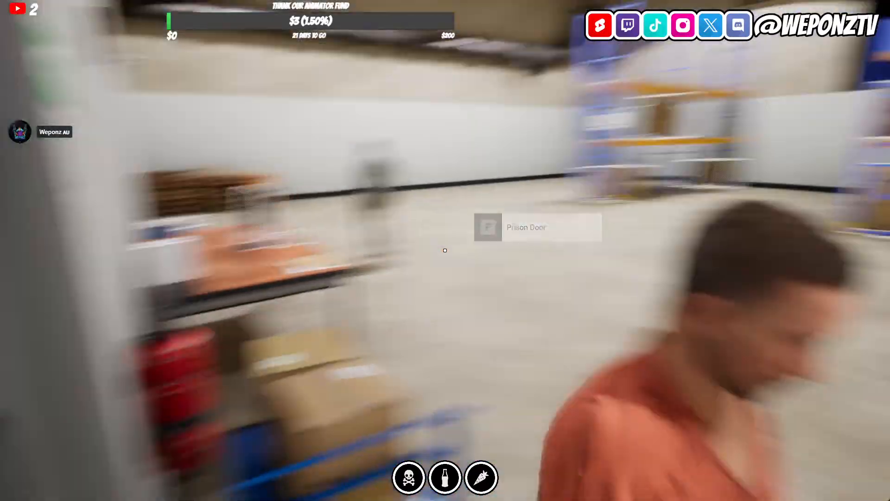
Step: Move around the warehouse to examine how the two AI civilians roam and react to the prisoner, and end the play session
key(w)
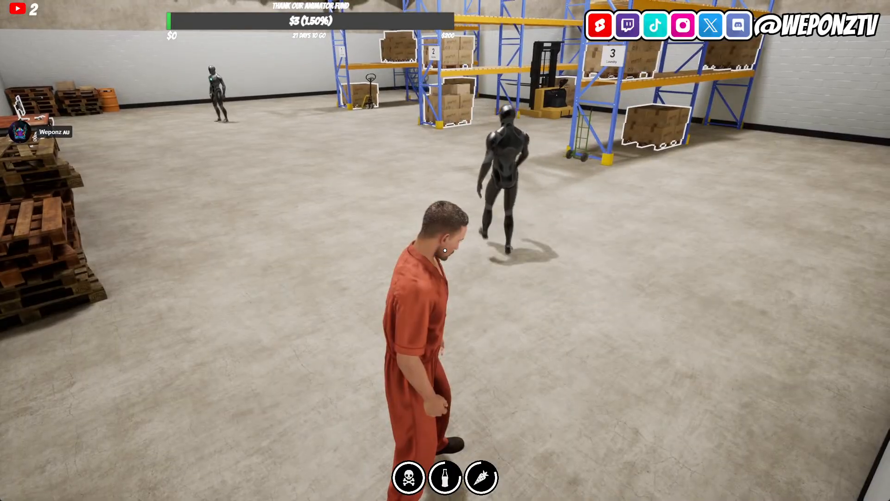
key(w)
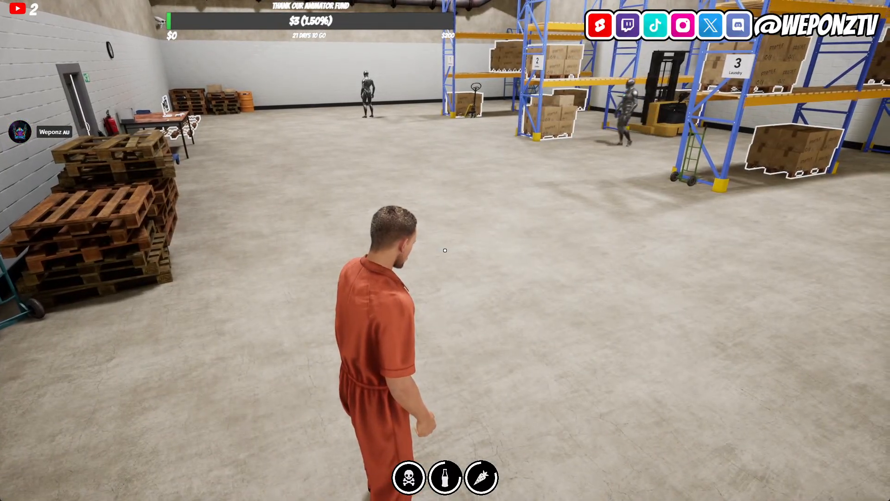
key(w)
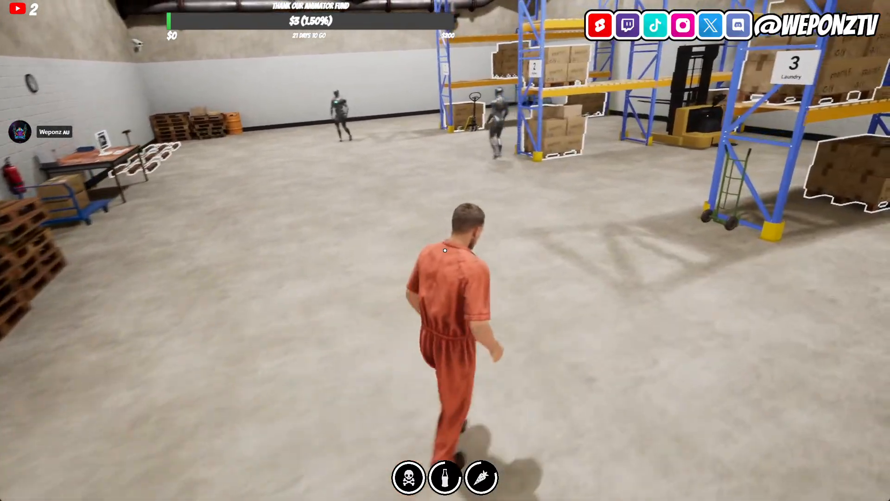
key(w)
key(d)
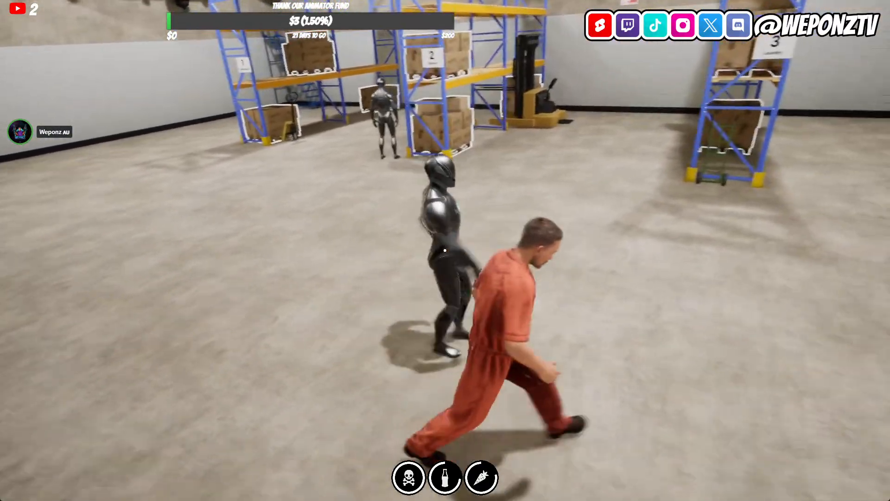
key(d)
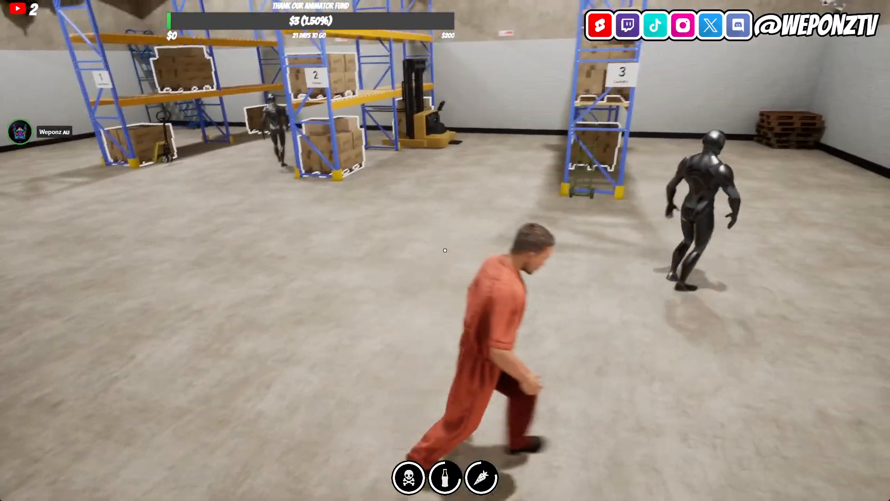
key(s)
key(d)
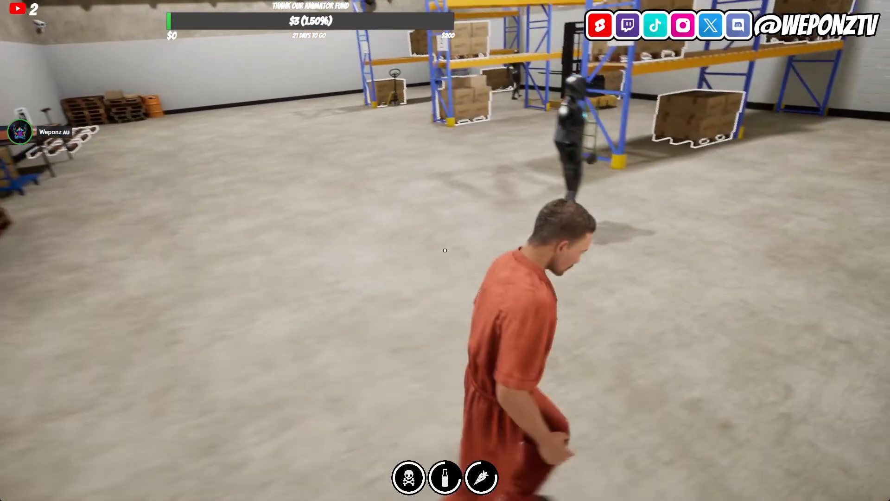
key(w)
key(w)
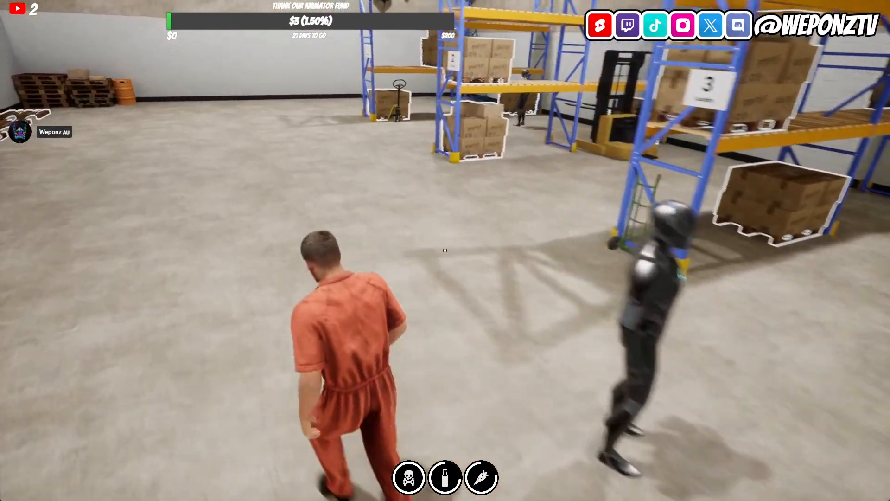
key(w)
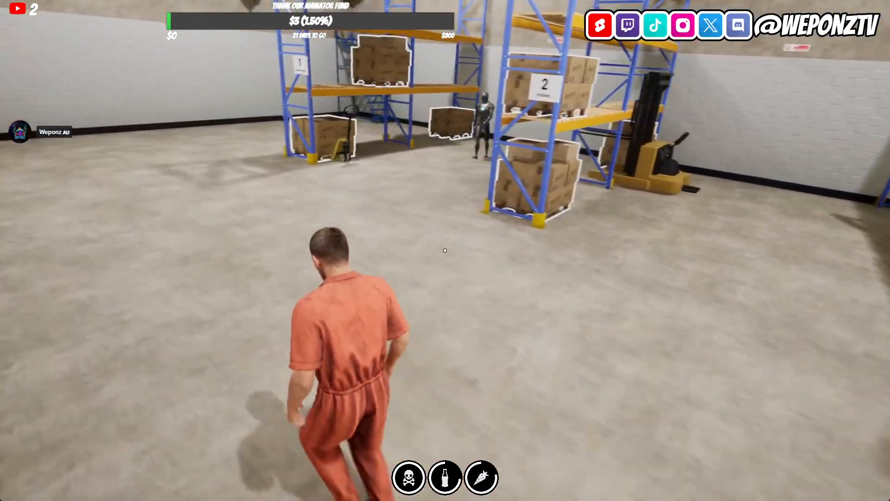
key(w)
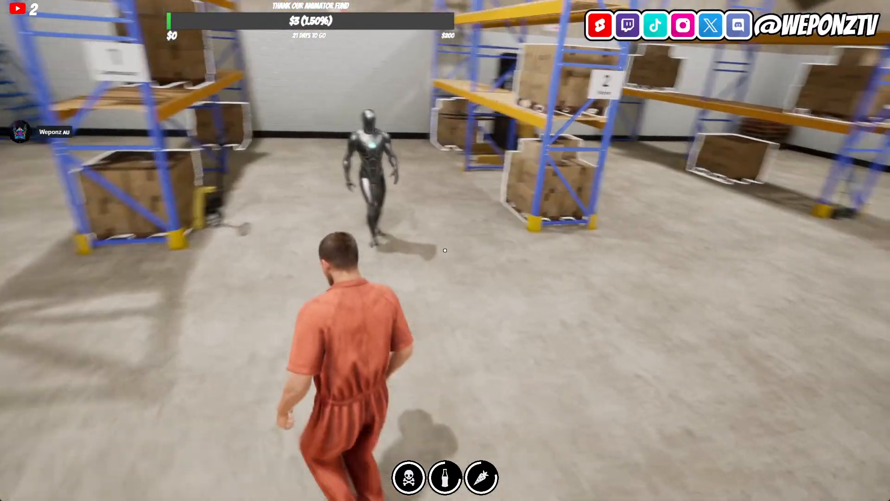
key(s)
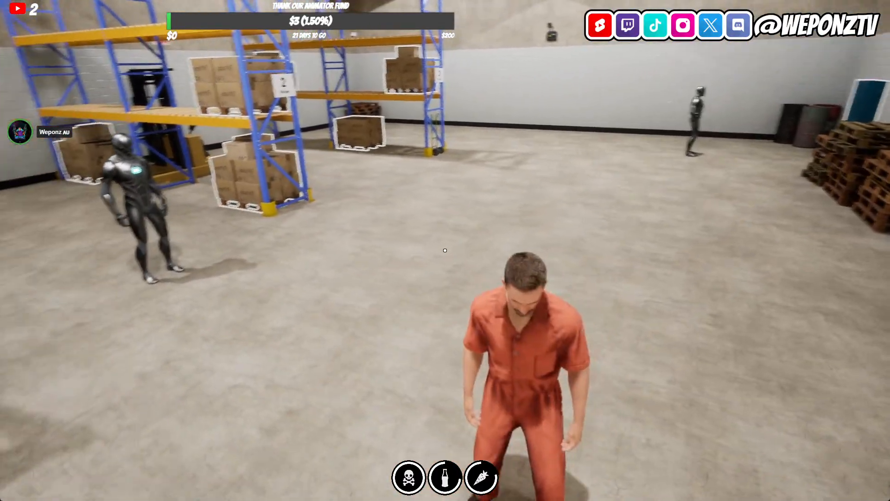
key(Escape)
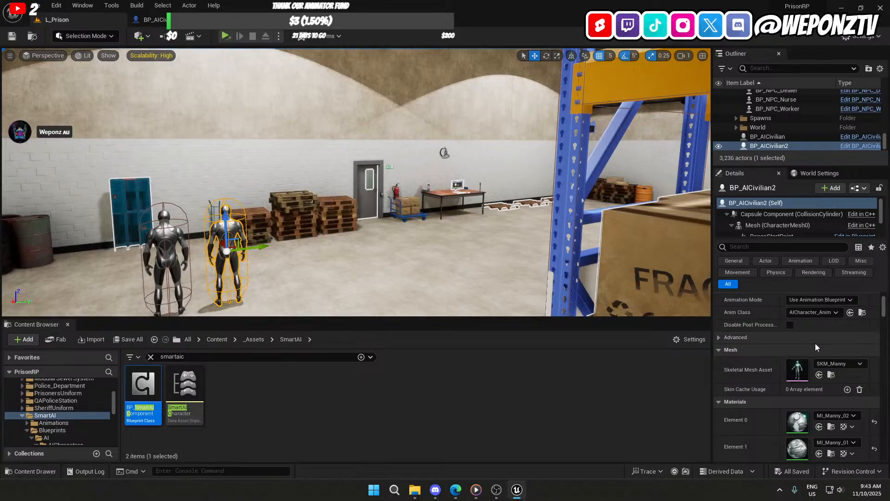
Step: Open the BP_SmartAIComponent blueprint with its class defaults
scroll(814, 341, down, 10)
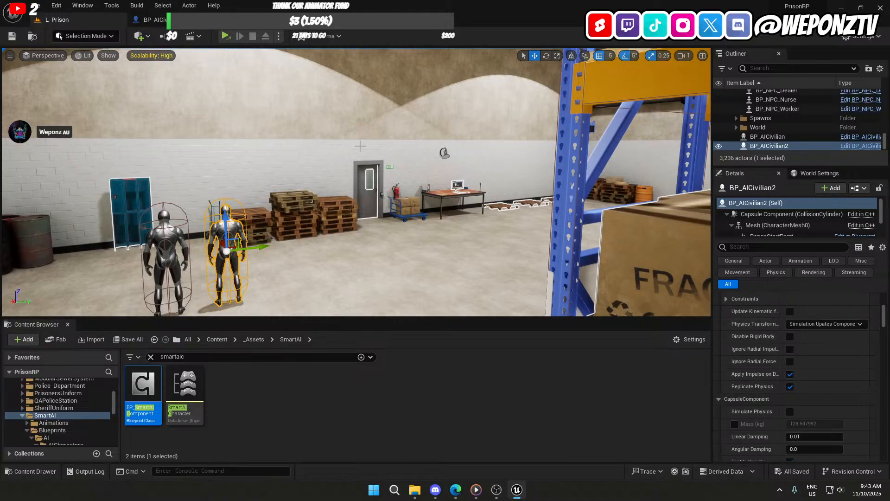
double_click(129, 421)
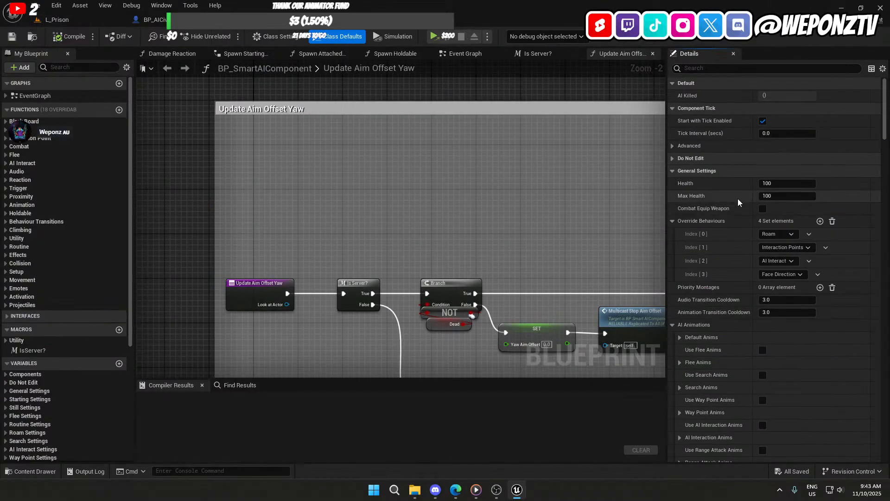
Step: Examine the AI Interaction Anims slots within the component's AI Animations settings and collapse the AI Animations group
scroll(724, 230, down, 4)
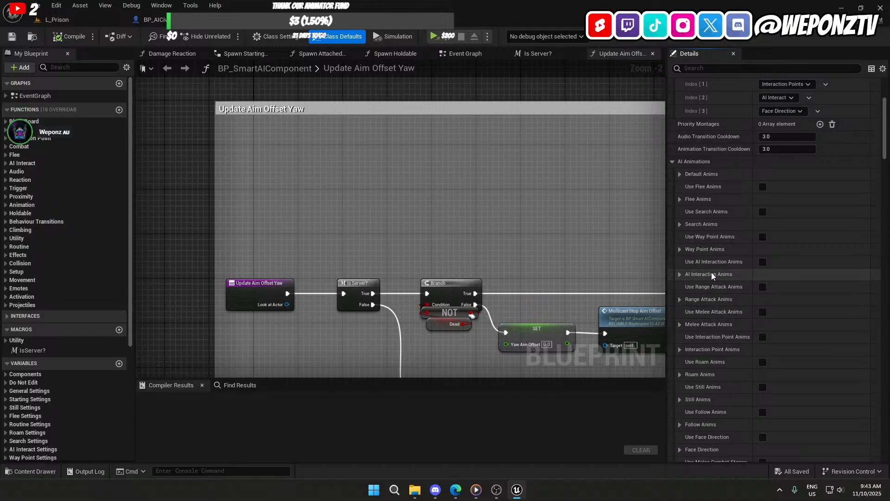
click(679, 274)
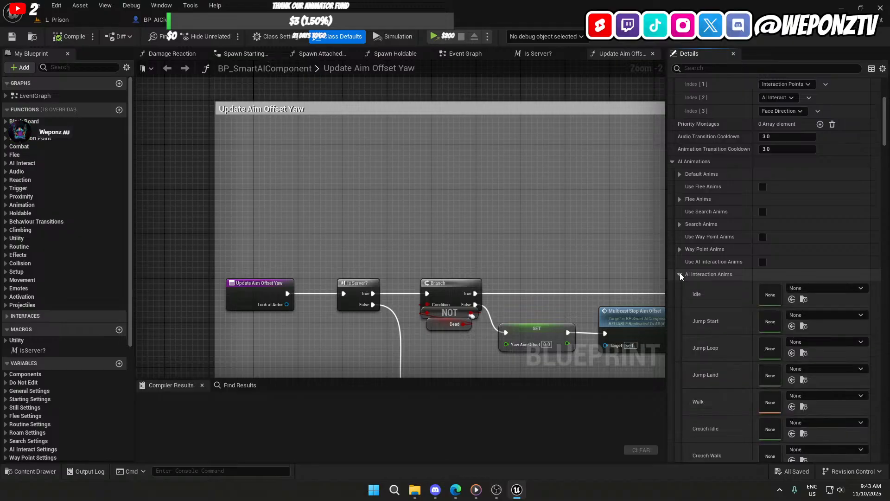
scroll(692, 318, down, 3)
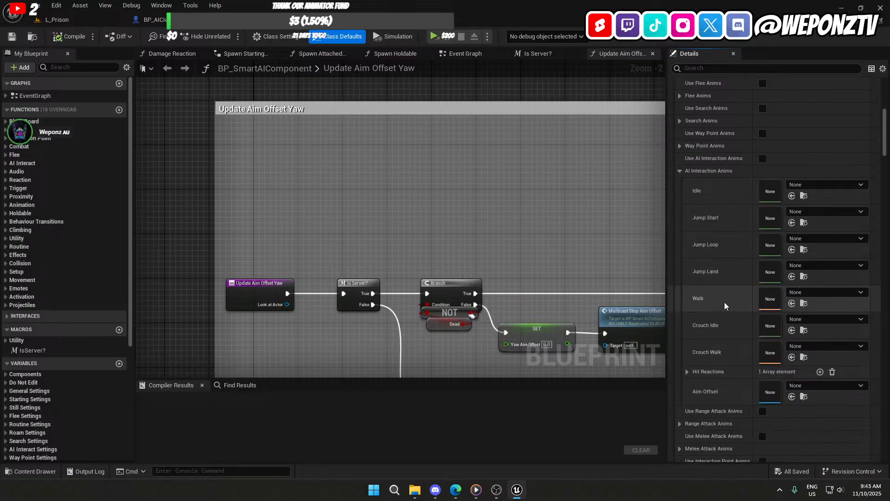
click(679, 172)
scroll(693, 178, up, 5)
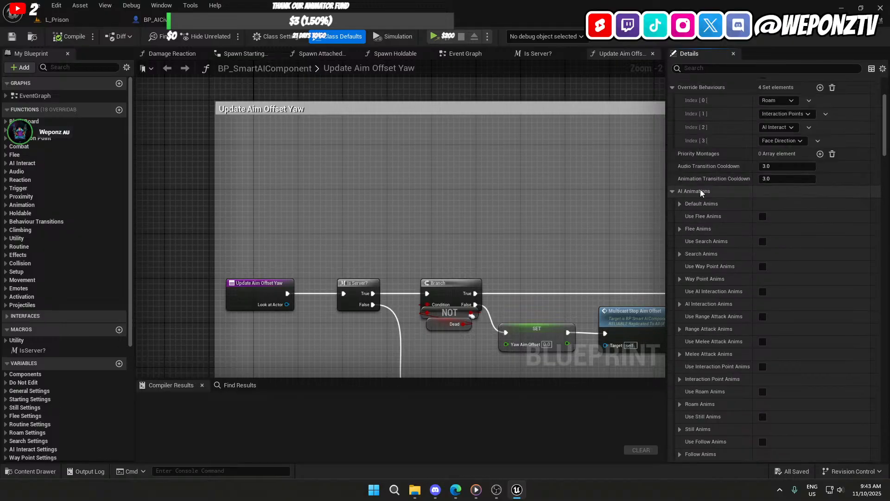
click(672, 191)
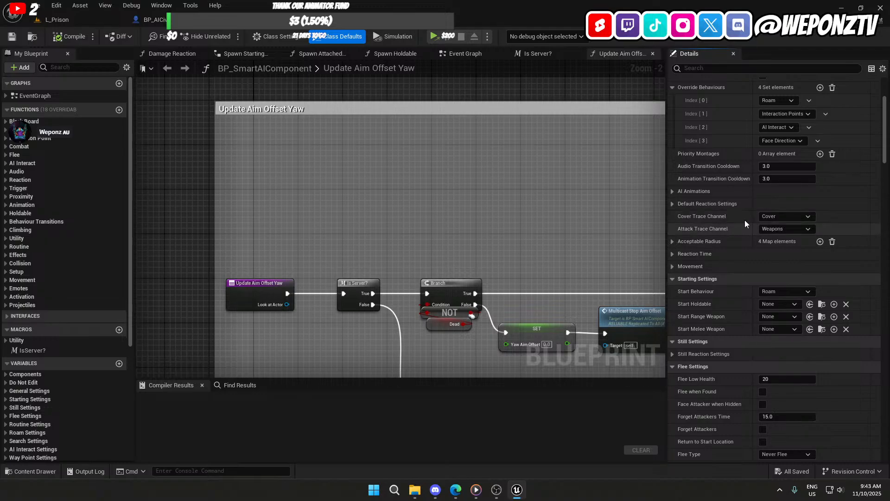
Step: Add a first element to the Priority Montages array and assign it the AM_Stand_PhoneCall_01 montage
scroll(745, 220, up, 3)
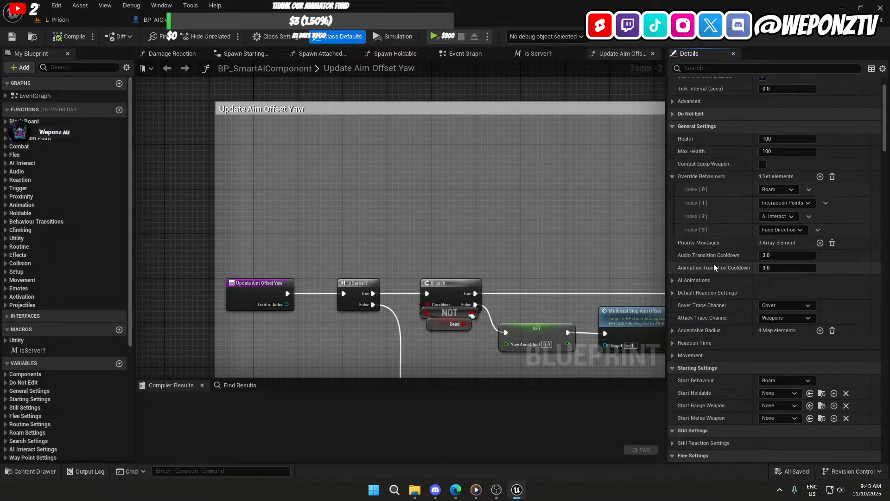
scroll(708, 232, up, 1)
scroll(716, 223, up, 1)
scroll(777, 266, down, 1)
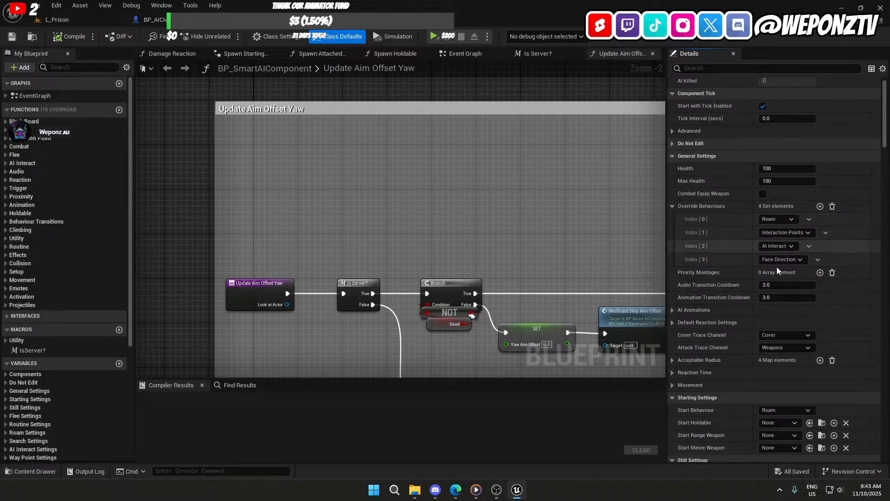
click(820, 273)
click(808, 287)
text(phone)
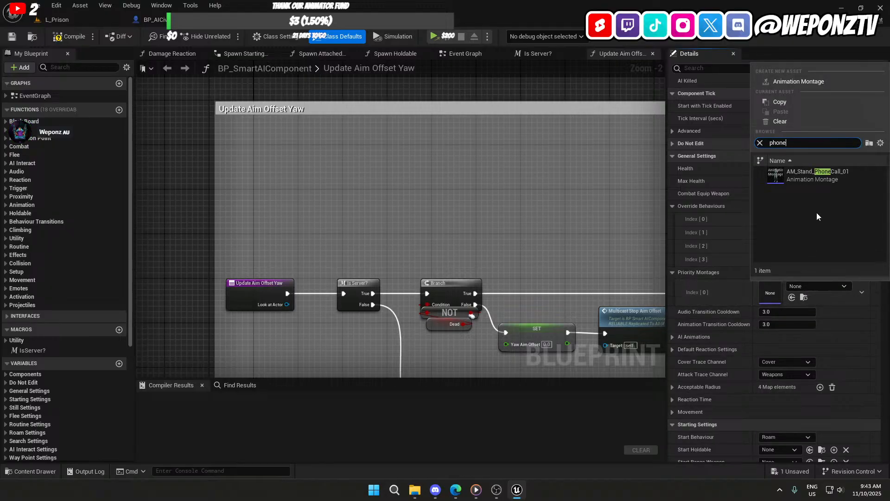
click(818, 171)
Step: Add a second Priority Montages element and assign it the AM_Smoking_01 montage
click(820, 272)
click(800, 312)
text(smok)
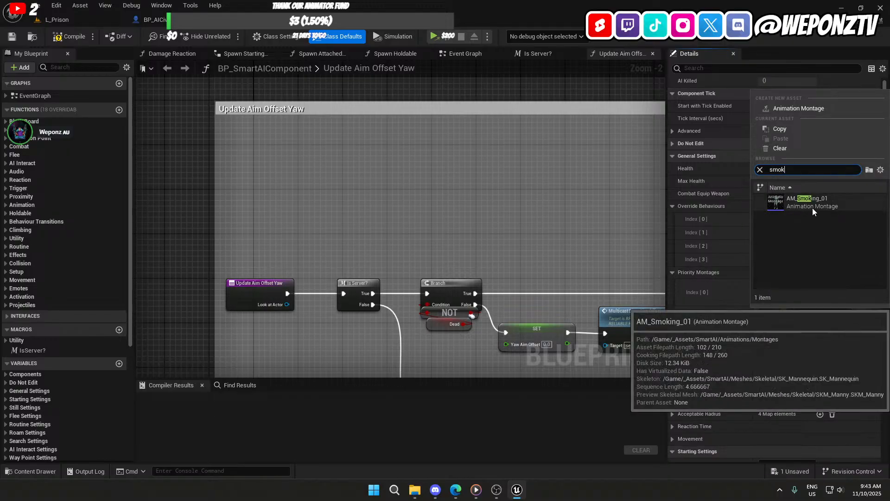
click(812, 204)
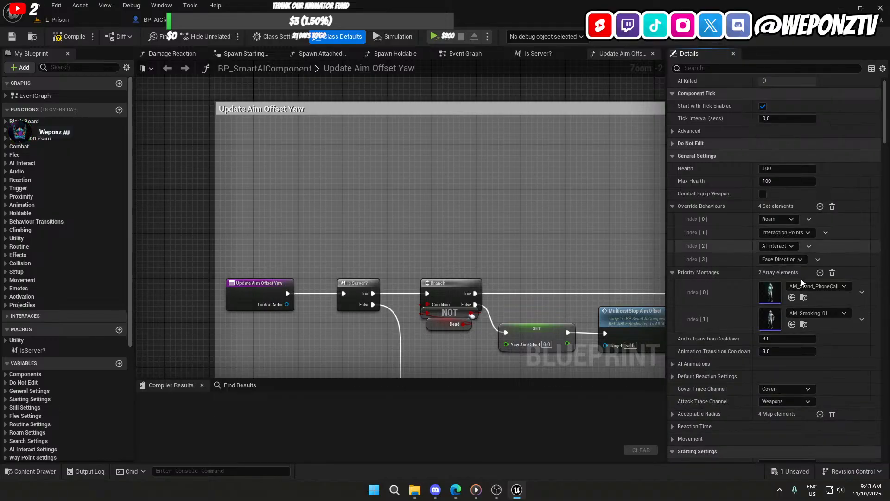
Step: Return to the L_Prison level, clear the asset search and browse to SmartAI's Animations/Montages folder
click(57, 20)
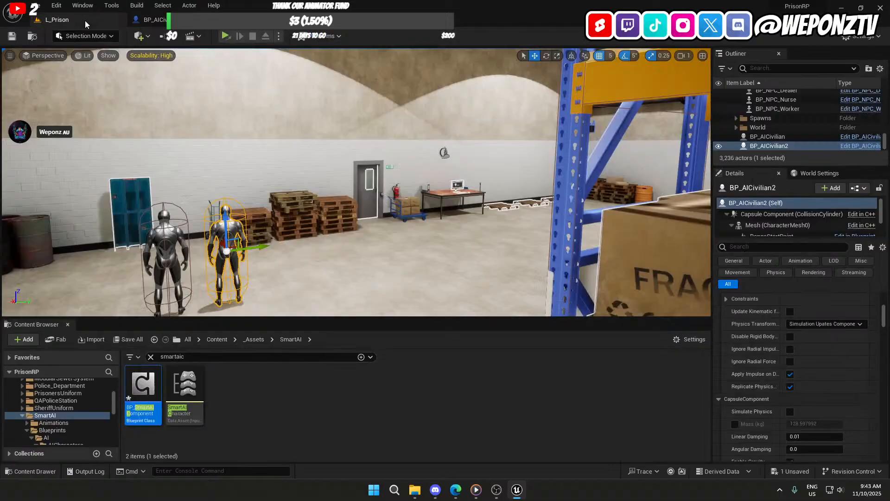
click(150, 357)
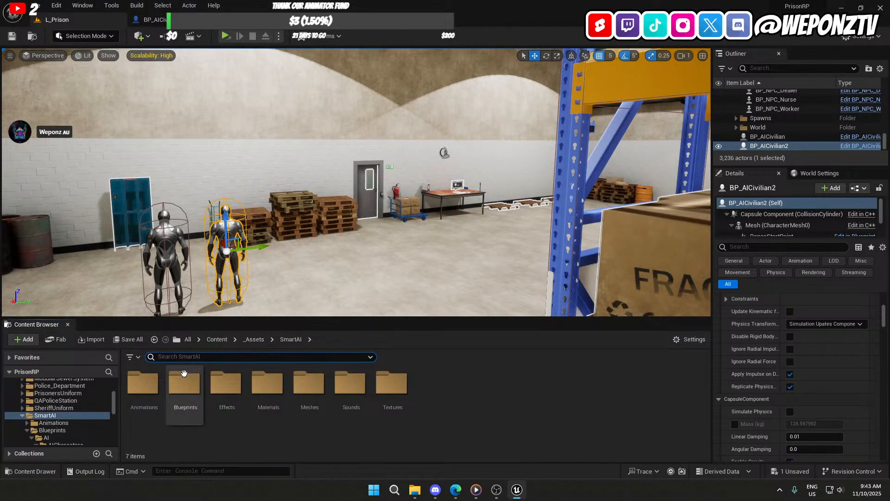
double_click(142, 383)
double_click(236, 419)
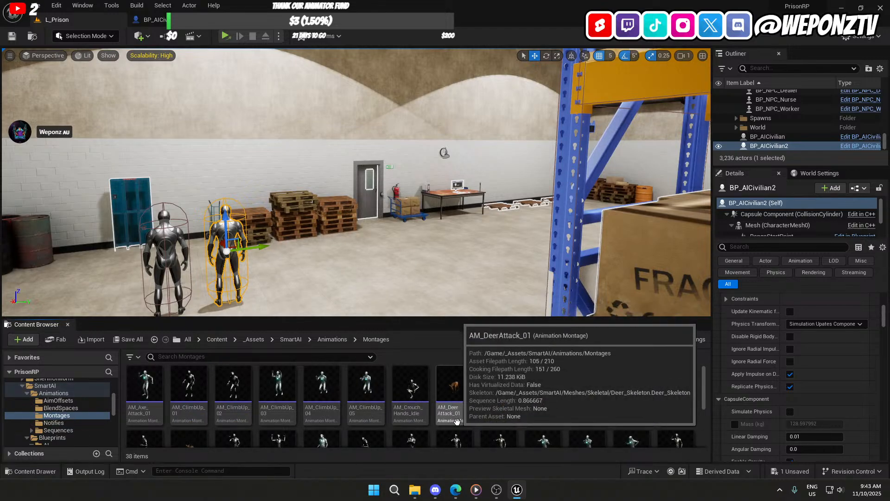
Step: Look through the montages for suitable idle gestures, preview AM_Salute_01 in its editor and close it
scroll(569, 420, down, 2)
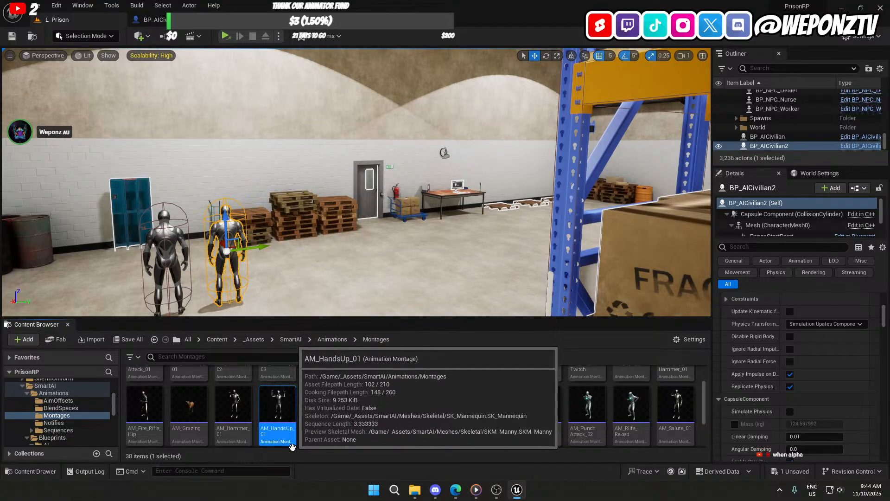
click(283, 408)
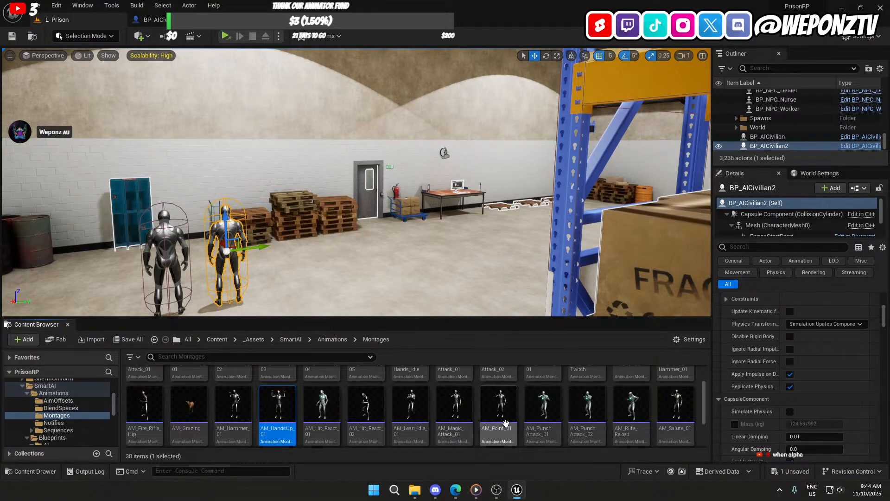
scroll(663, 400, down, 1)
click(669, 392)
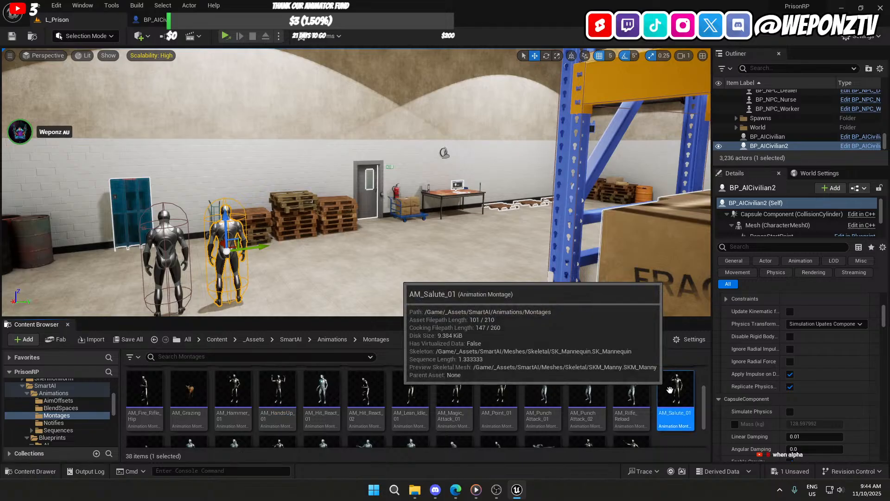
double_click(664, 387)
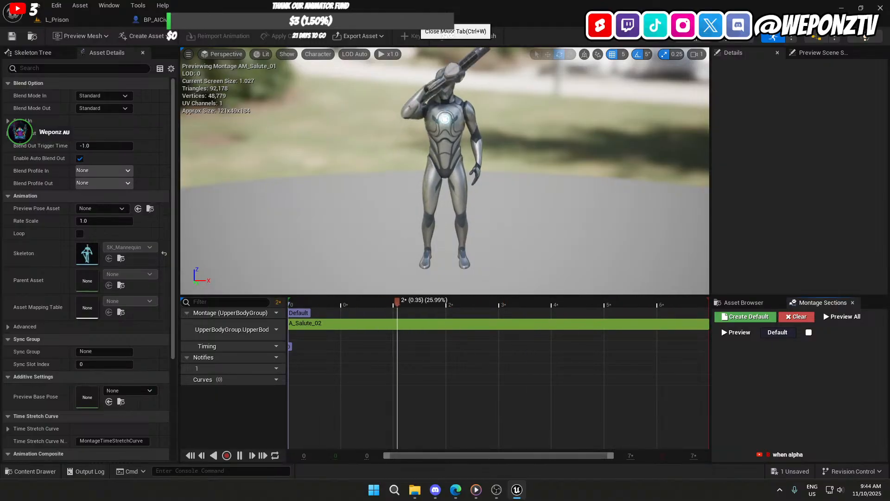
click(416, 20)
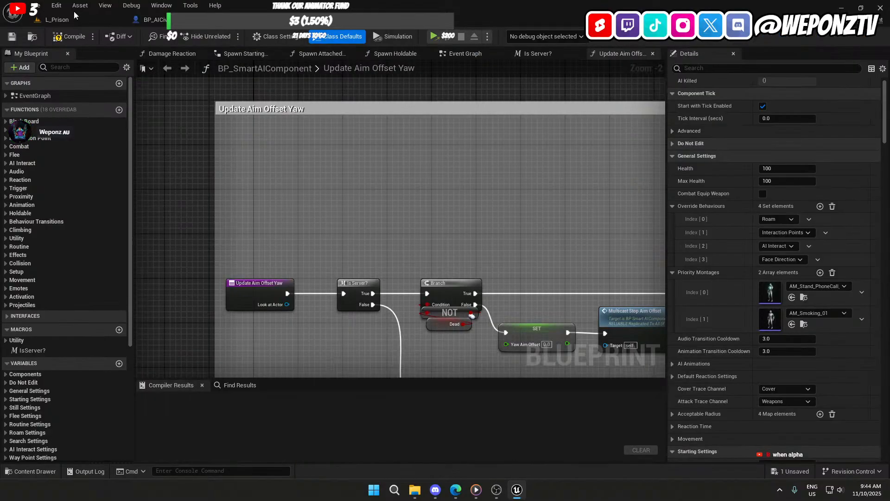
Step: Go back to the Montages folder, preview the AM_Sit_Idle_01 montage in its editor and close it
click(73, 24)
scroll(189, 412, down, 2)
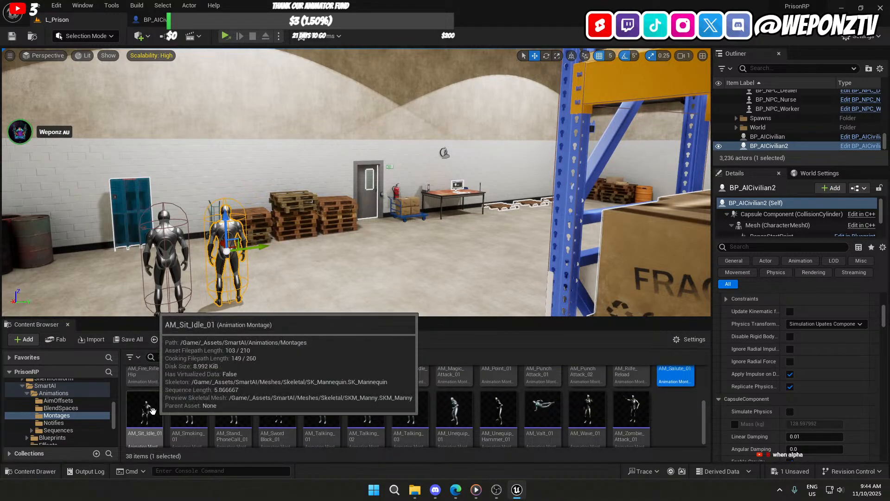
click(153, 410)
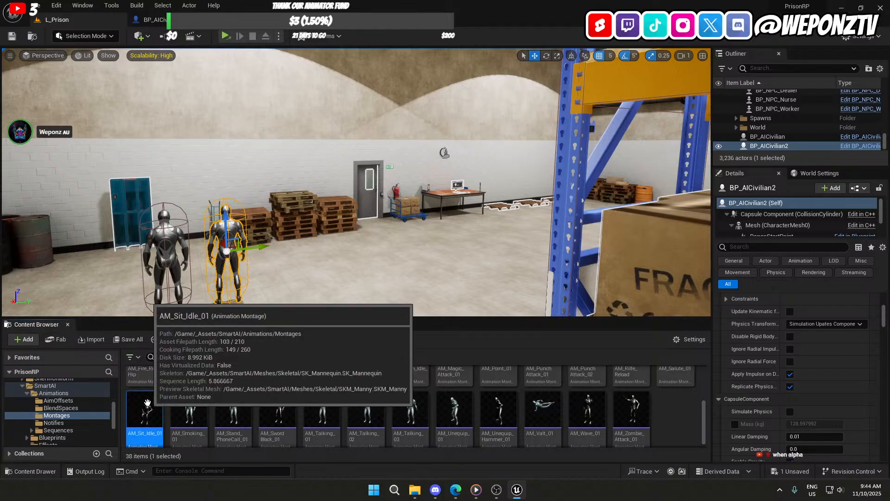
double_click(145, 410)
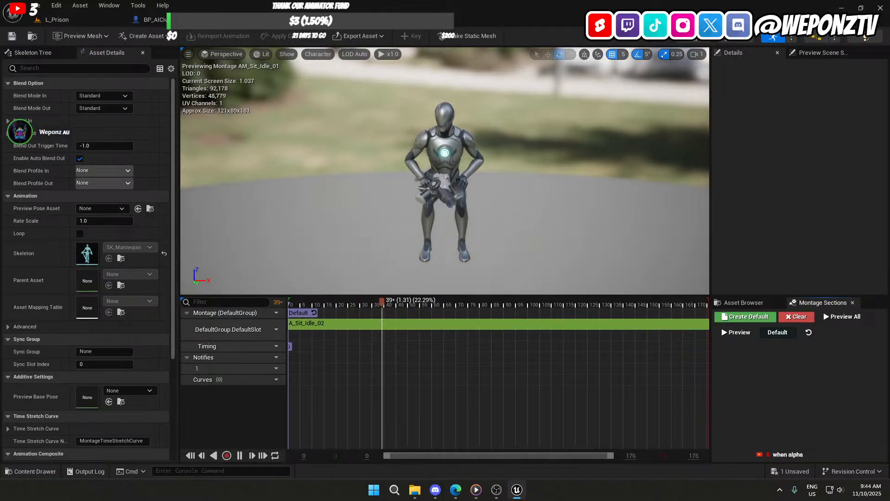
click(415, 19)
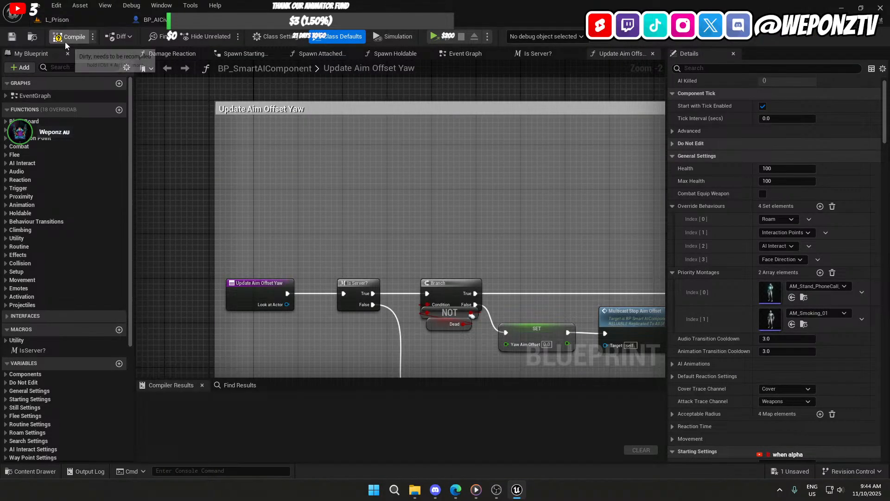
Step: Compile and save BP_SmartAIComponent, and add the AM_Talking_01 montage as the third Priority Montages element
click(11, 37)
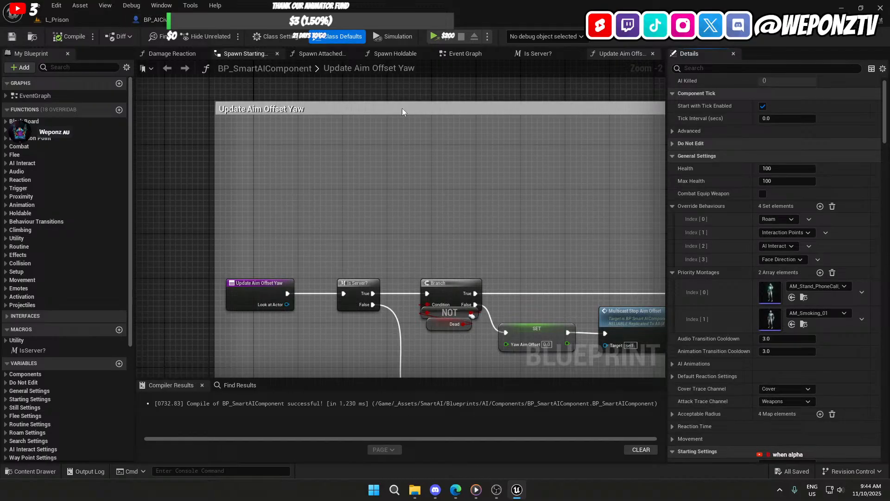
click(820, 272)
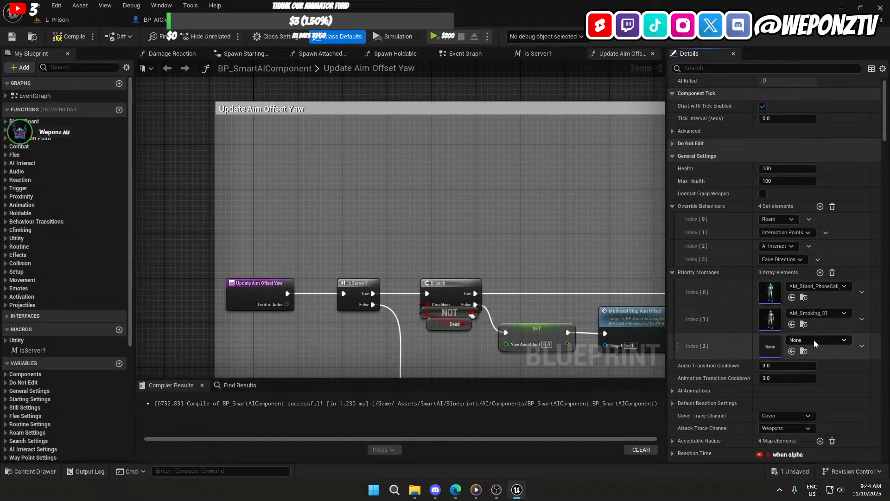
click(815, 341)
text(talki)
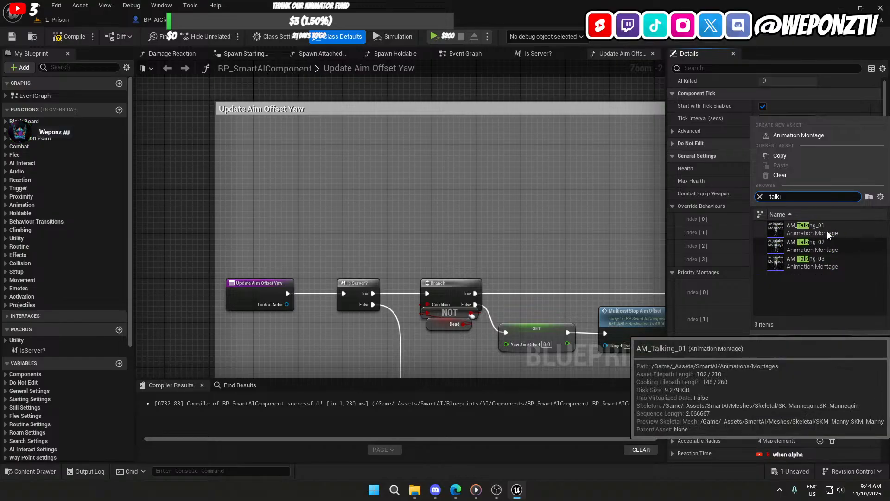
click(823, 227)
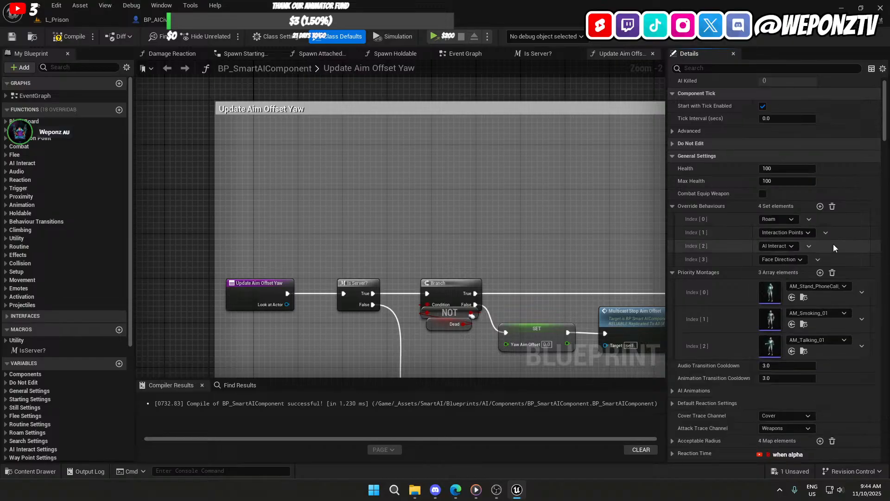
Step: Add a fourth Priority Montages element and assign it the AM_Talking_02 montage
click(820, 273)
click(824, 366)
text(talk)
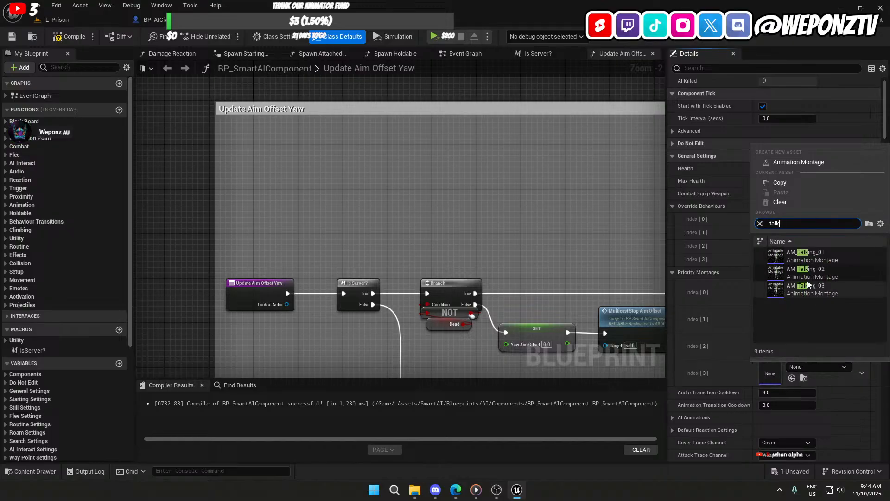
click(808, 288)
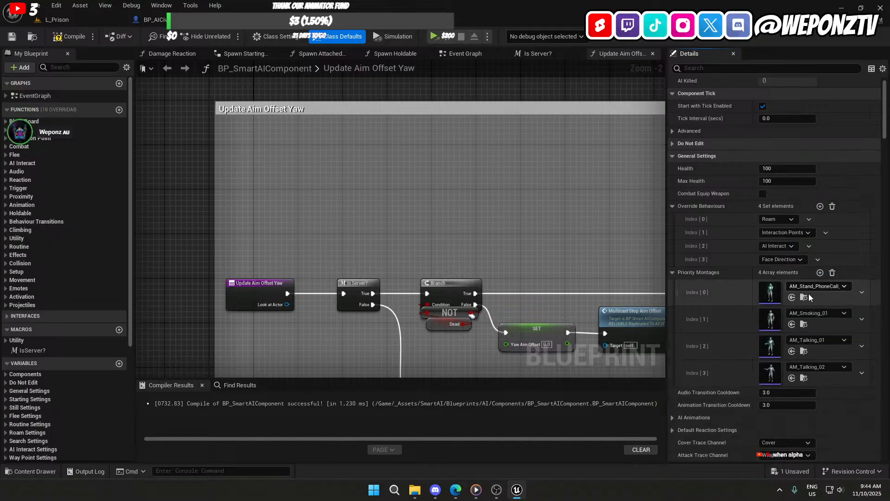
Step: Add AM_Talking_03 as the fifth Priority Montages element, and save and compile the blueprint
click(820, 272)
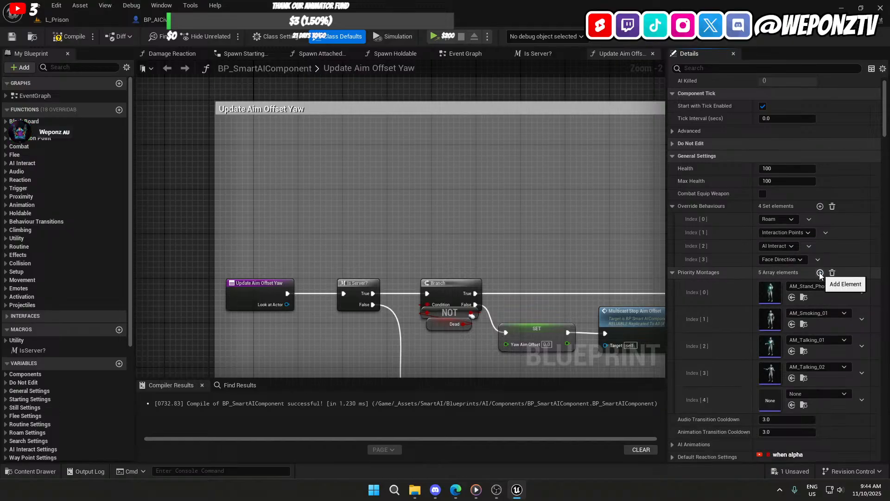
click(813, 394)
text(talk)
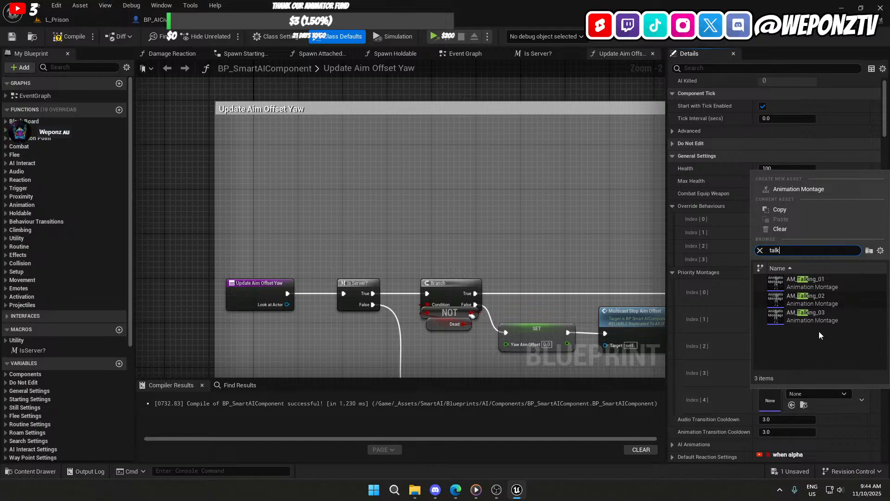
click(820, 316)
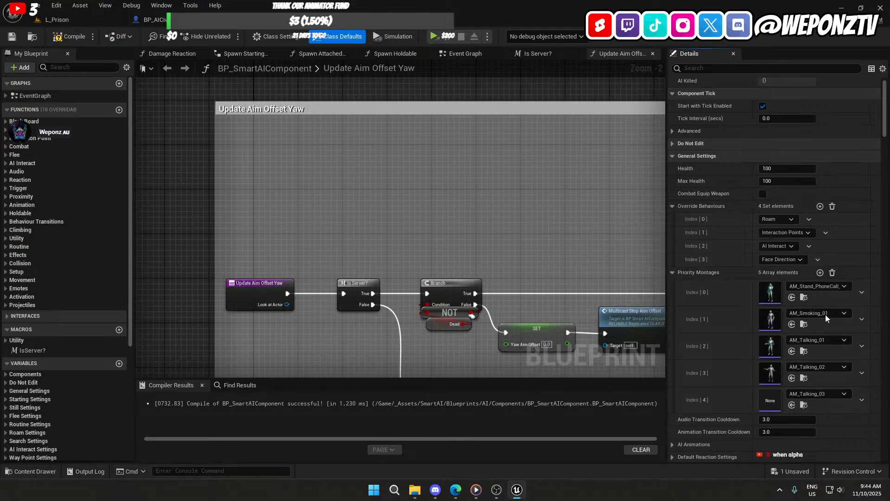
click(10, 38)
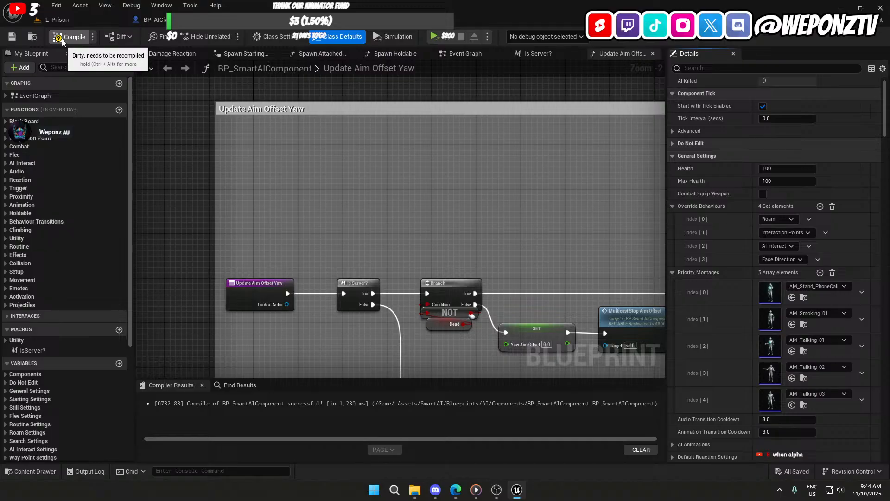
click(61, 39)
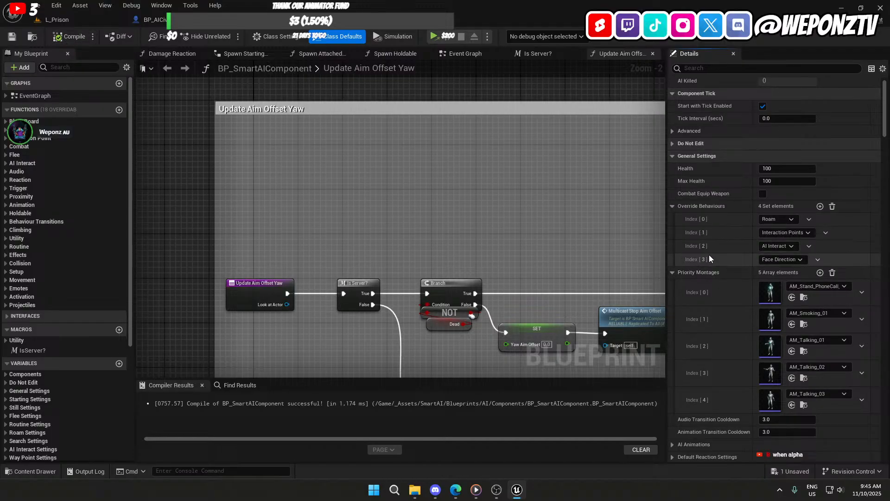
Step: Review the component's general defaults, including Default Reaction Settings, Acceptable Radius, Reaction Time and Still Reaction Settings
scroll(710, 256, down, 3)
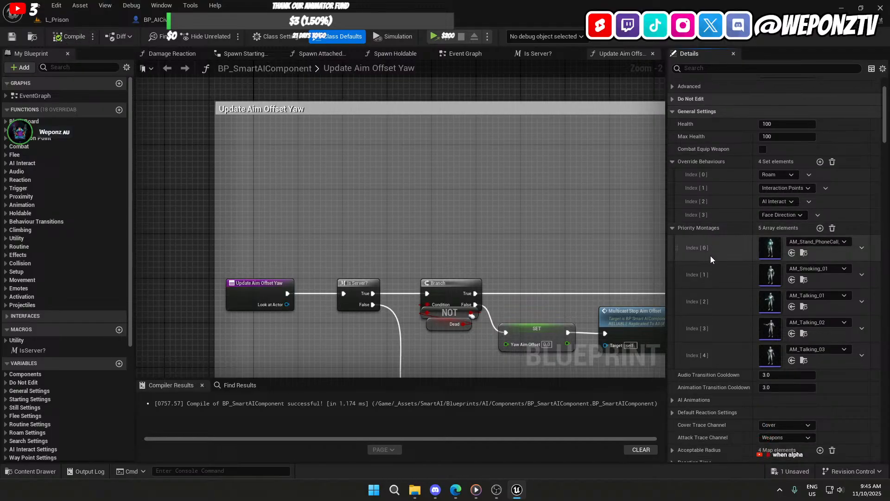
scroll(713, 276, down, 3)
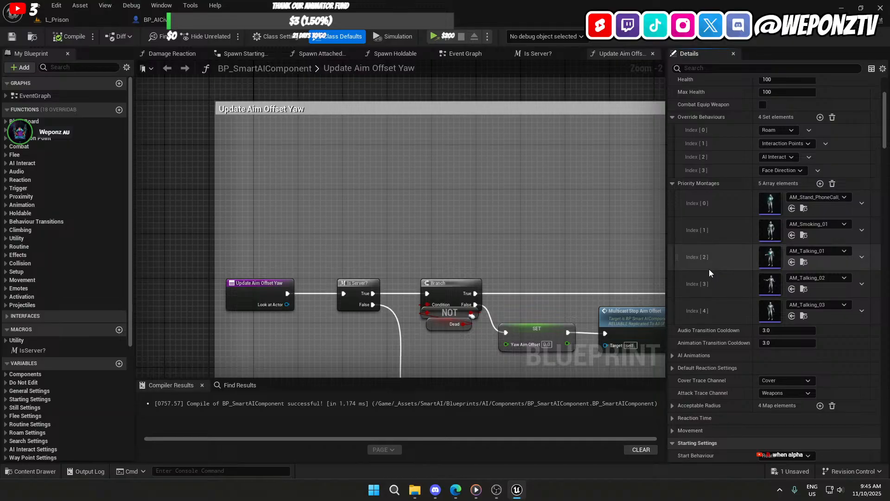
scroll(709, 271, down, 2)
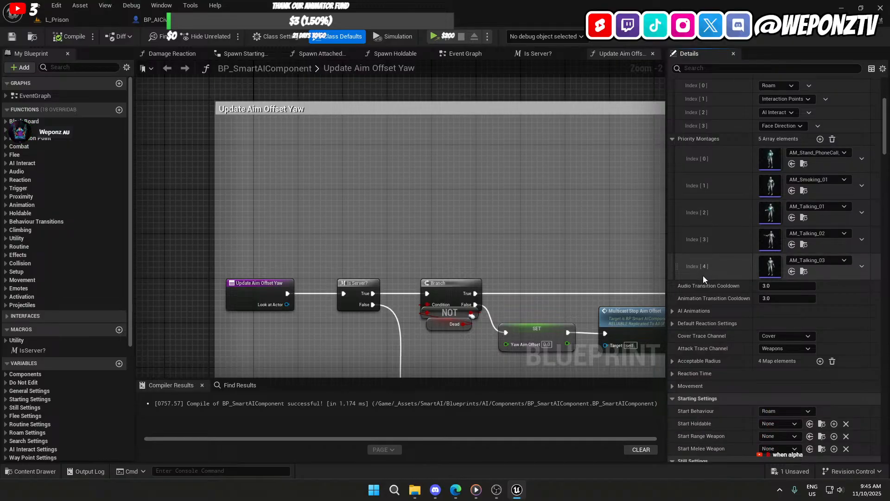
scroll(702, 274, down, 3)
scroll(699, 275, down, 1)
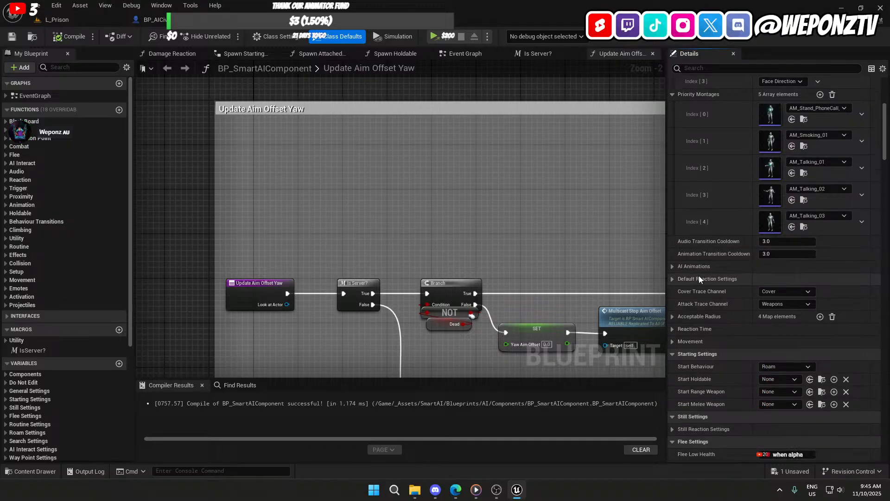
click(672, 280)
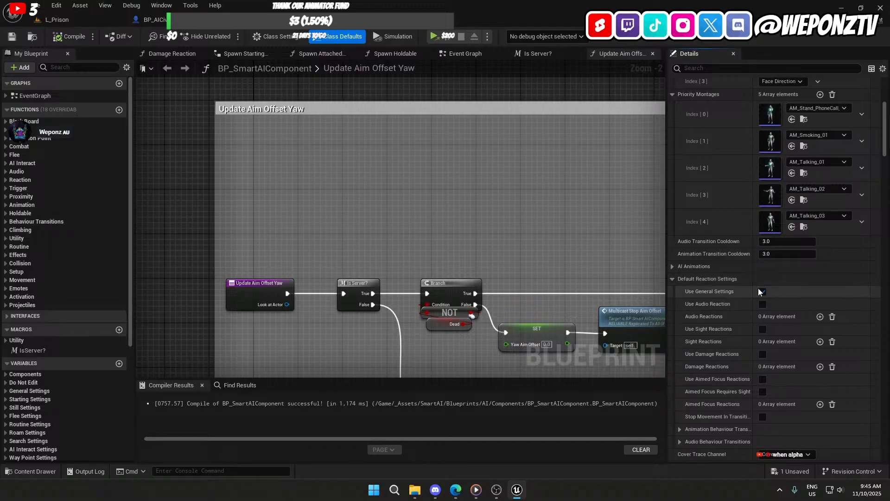
click(672, 279)
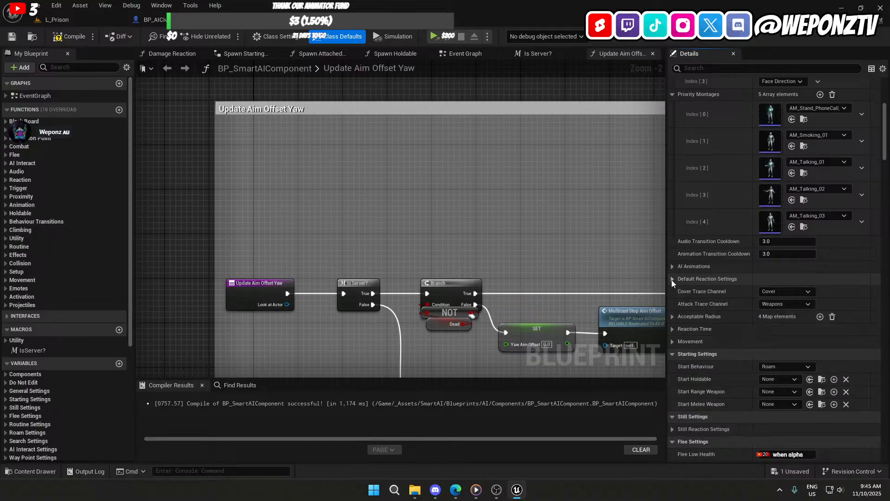
click(671, 318)
click(671, 318)
scroll(702, 324, down, 1)
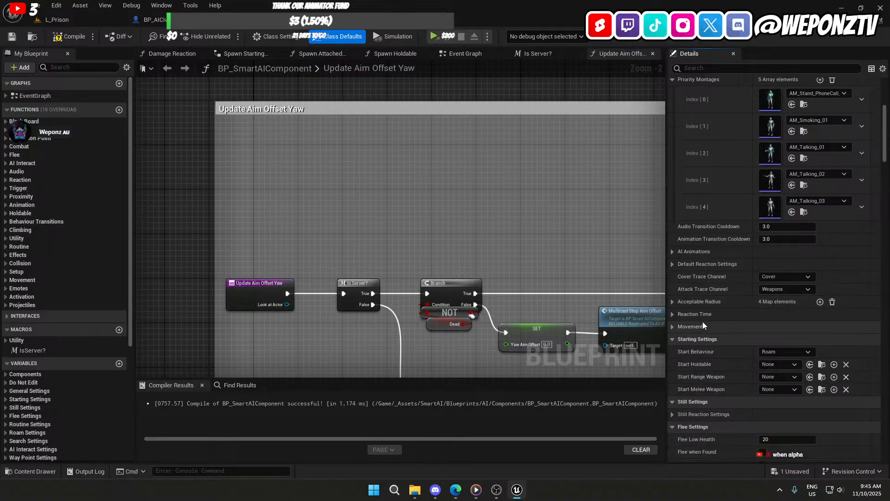
click(672, 314)
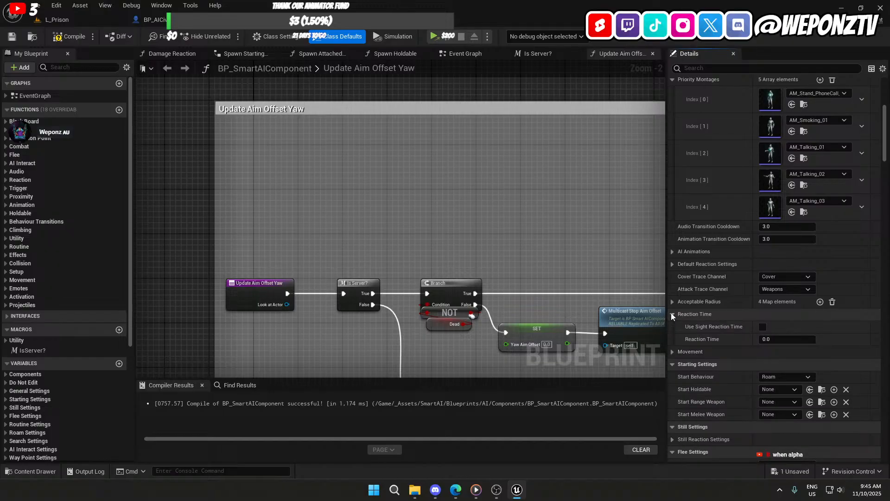
click(672, 315)
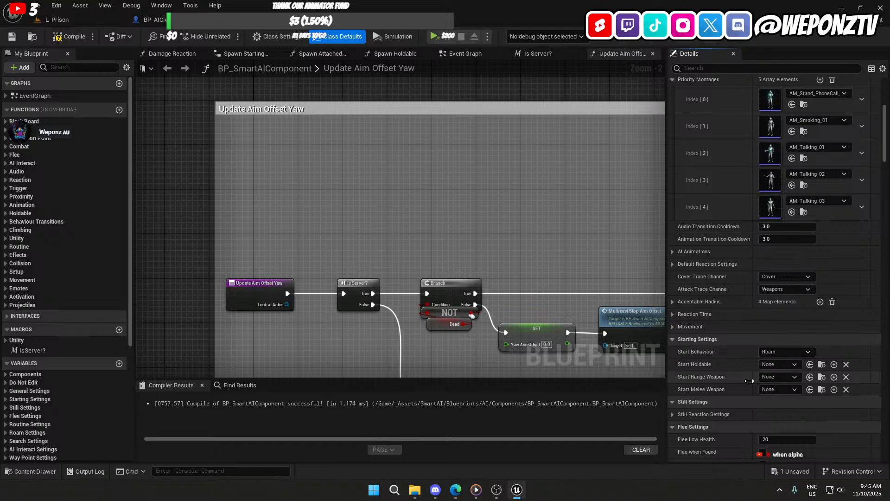
click(672, 413)
click(672, 414)
scroll(695, 405, down, 4)
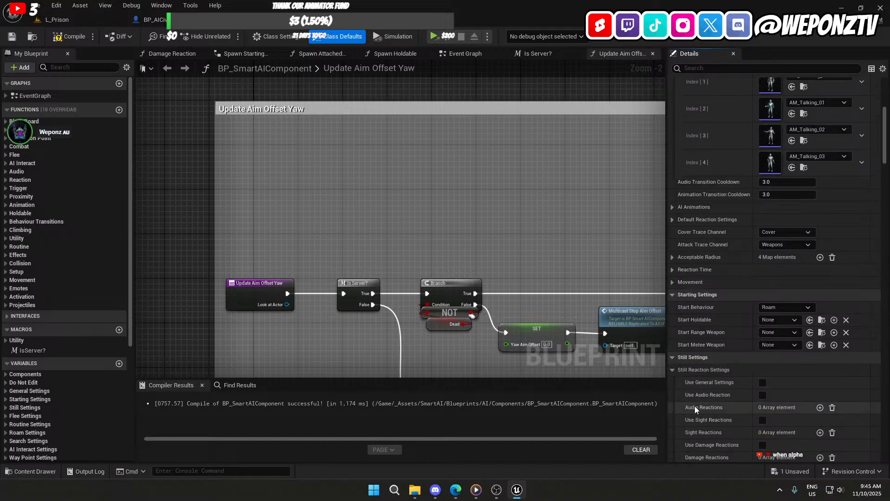
scroll(695, 373, down, 6)
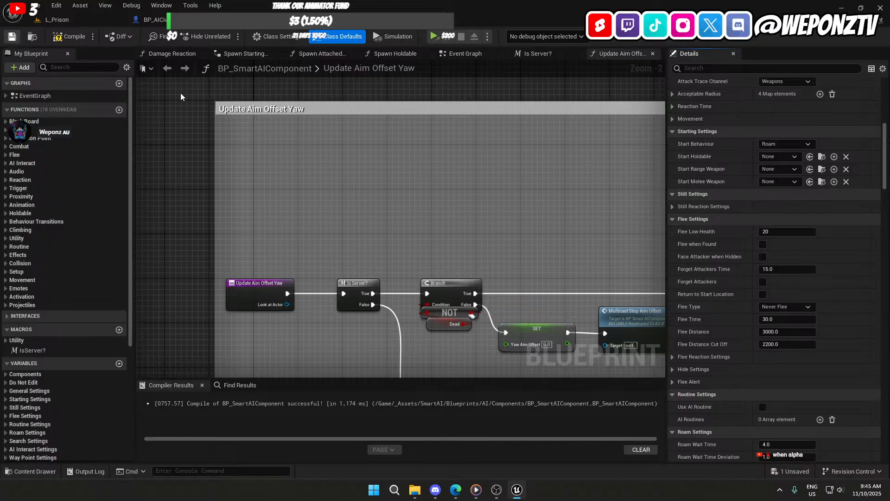
Step: In AI Interact Settings, clear the AI Teams array and leave Only Interact with AI Teams disabled
scroll(732, 327, down, 7)
scroll(725, 355, down, 5)
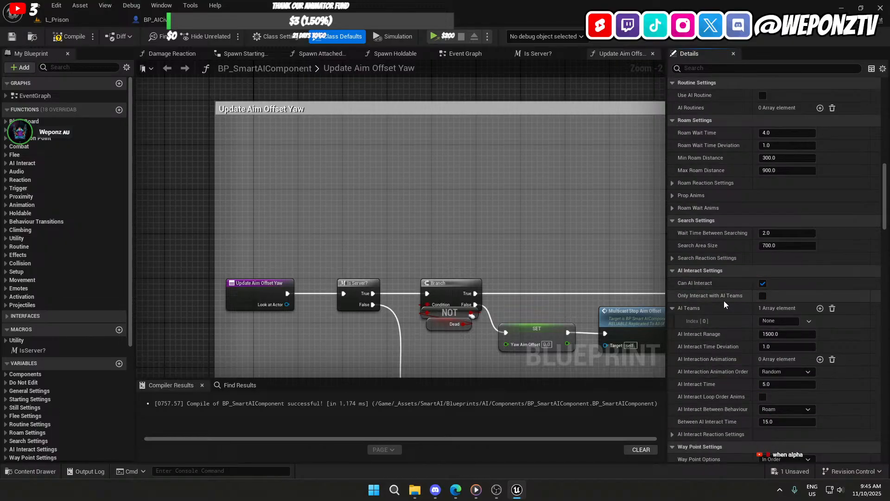
click(761, 296)
scroll(728, 321, down, 1)
scroll(728, 321, down, 1)
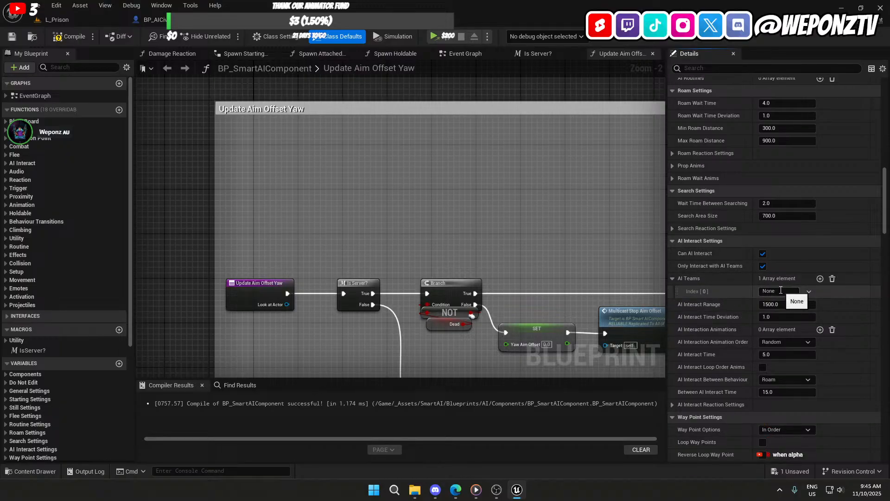
click(762, 266)
click(832, 278)
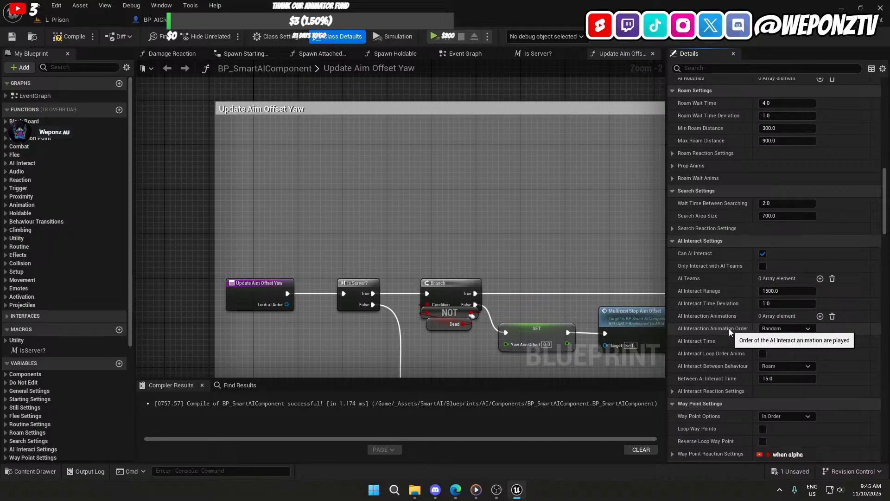
Step: Check the AI Interaction Animation Order options, keeping Random, and compile and save the blueprint
click(778, 330)
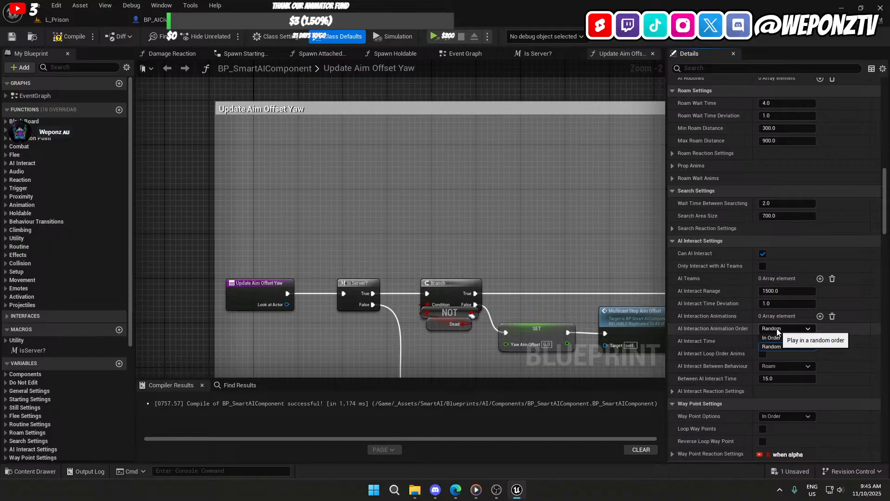
click(777, 329)
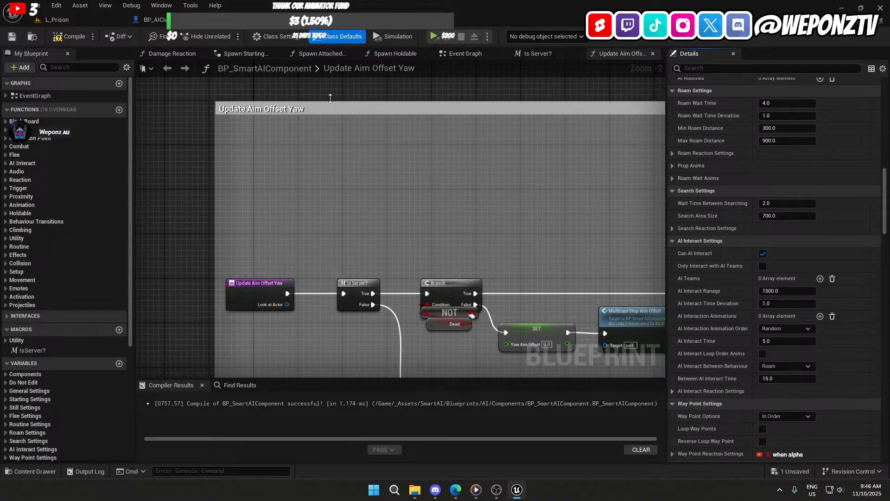
click(12, 37)
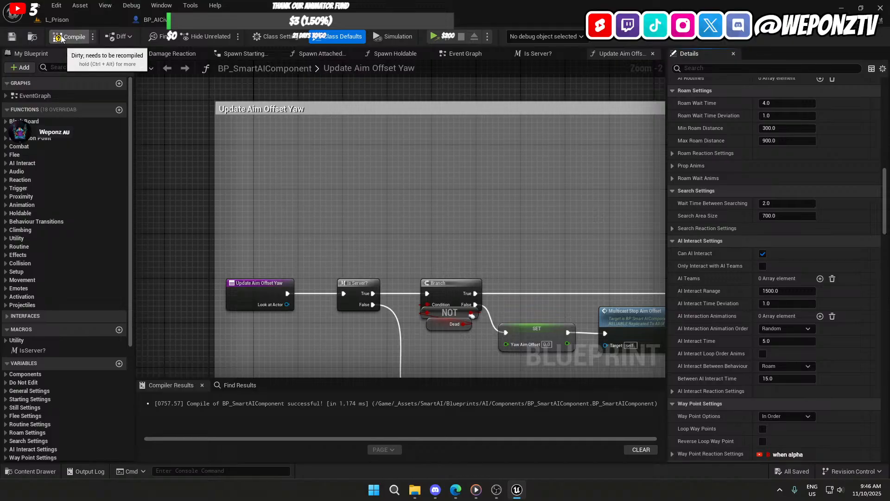
click(498, 492)
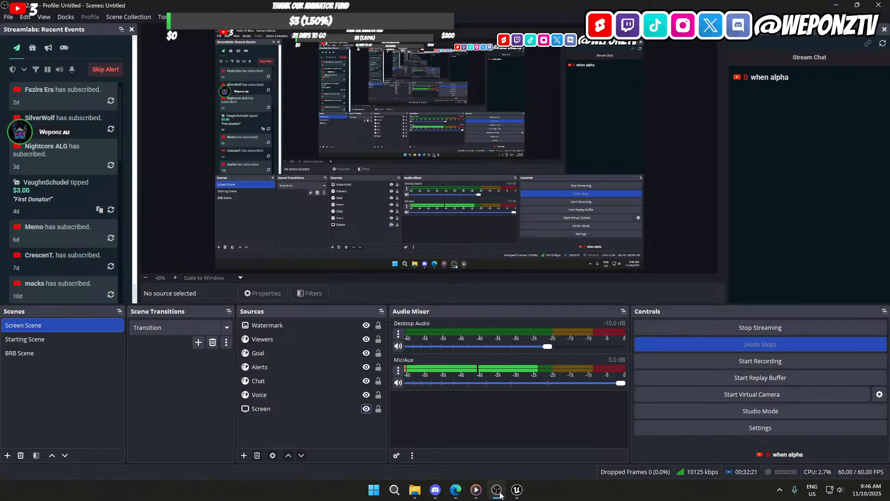
click(516, 494)
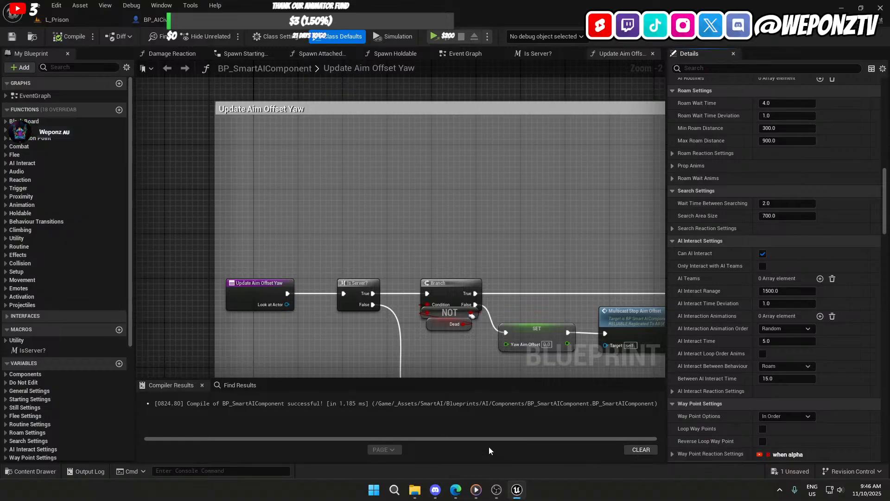
click(13, 36)
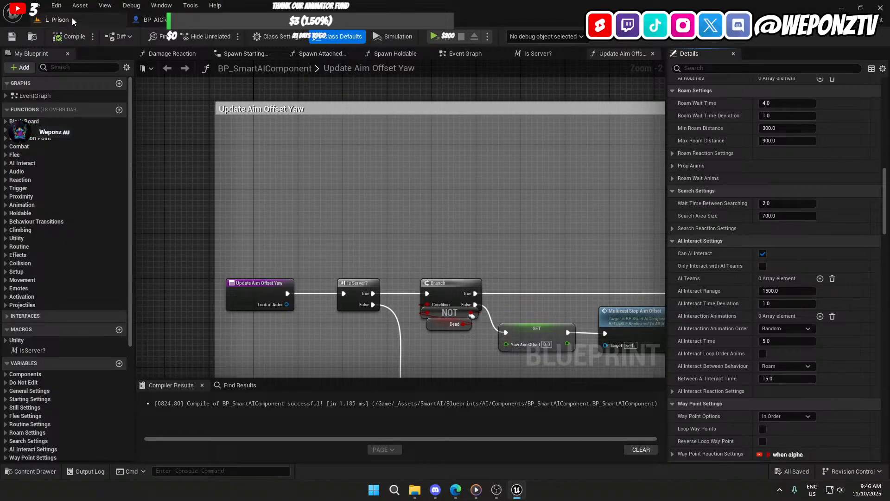
Step: Return to the L_Prison level, save the current level, and save all modified files
click(72, 20)
click(36, 5)
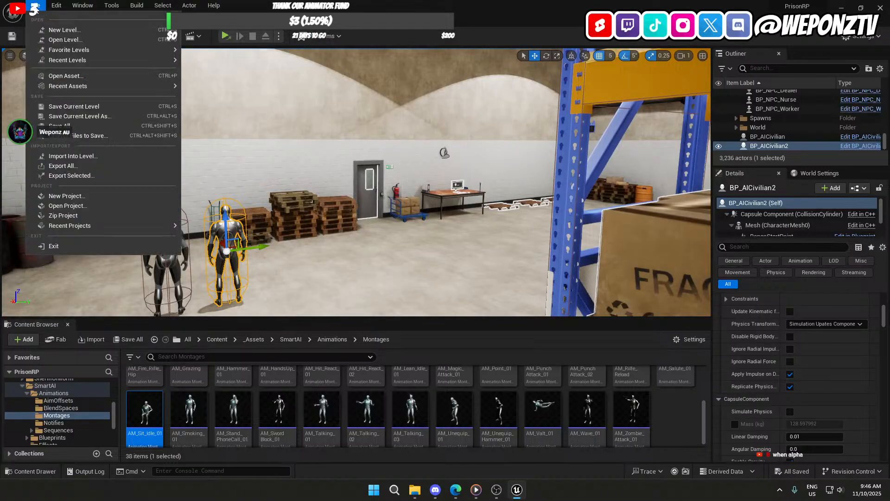
click(79, 108)
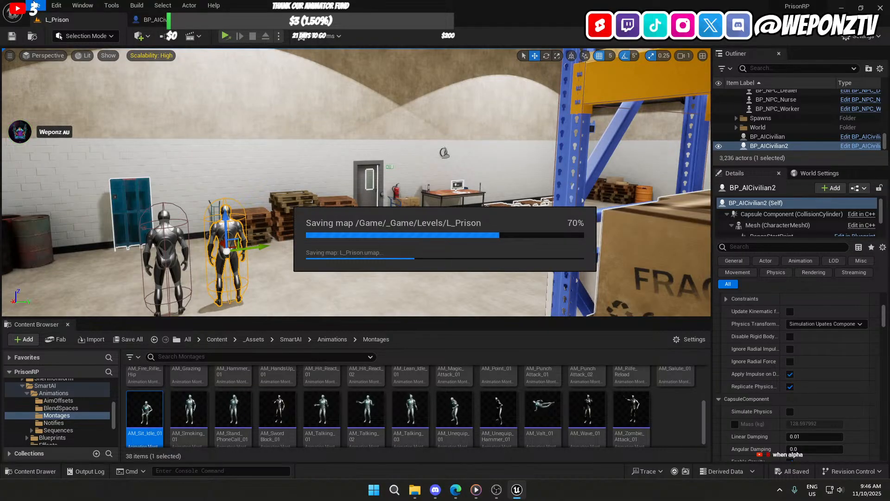
click(35, 5)
click(98, 125)
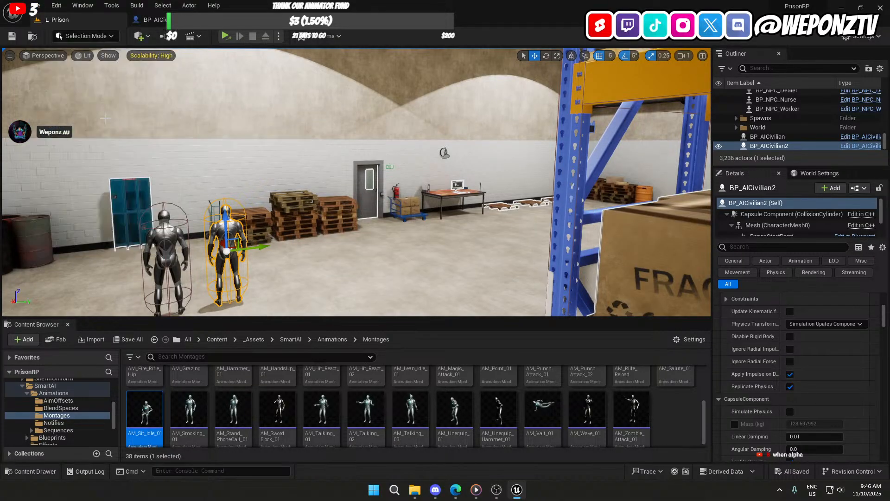
Step: Open the AI folder inside SmartAI's Blueprints folder in the project content
right_drag(355, 183, 213, 213)
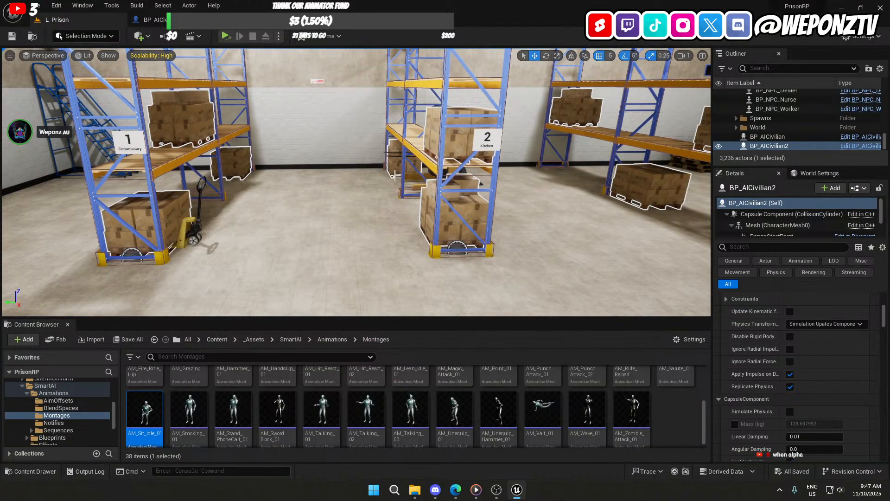
key(d)
right_drag(440, 174, 324, 260)
key(a)
key(w)
key(s)
click(293, 341)
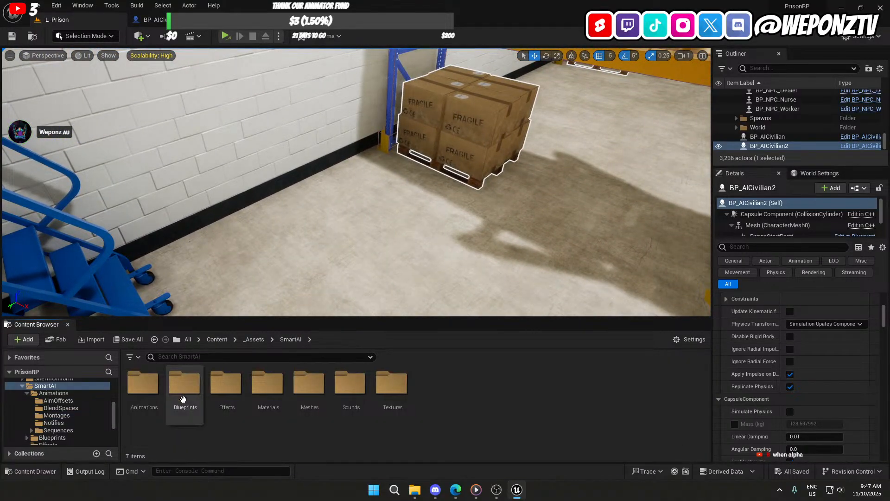
double_click(186, 384)
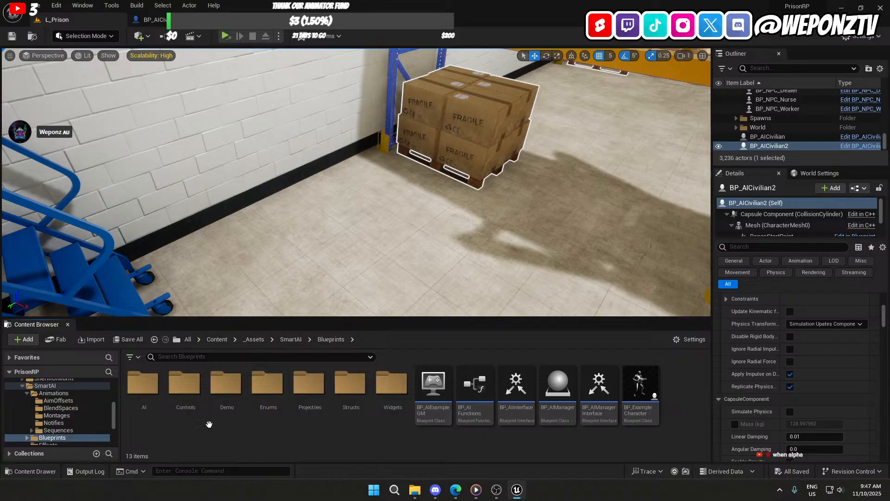
double_click(142, 391)
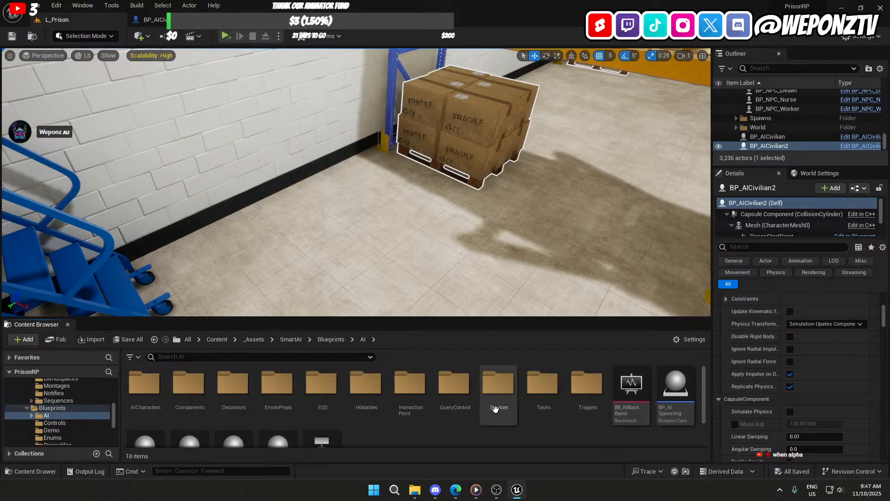
Step: Look through the AI and AICharacters folders, and search SmartAI's Blueprints for "point"
scroll(378, 422, down, 1)
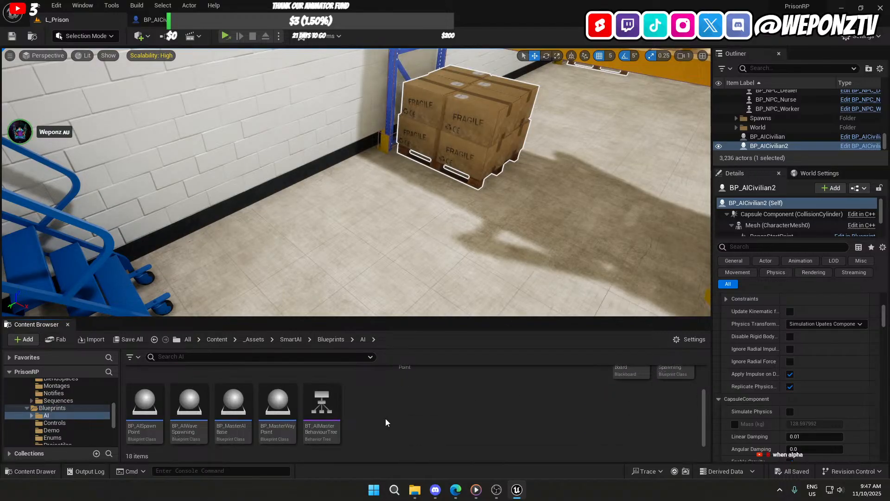
scroll(388, 421, up, 1)
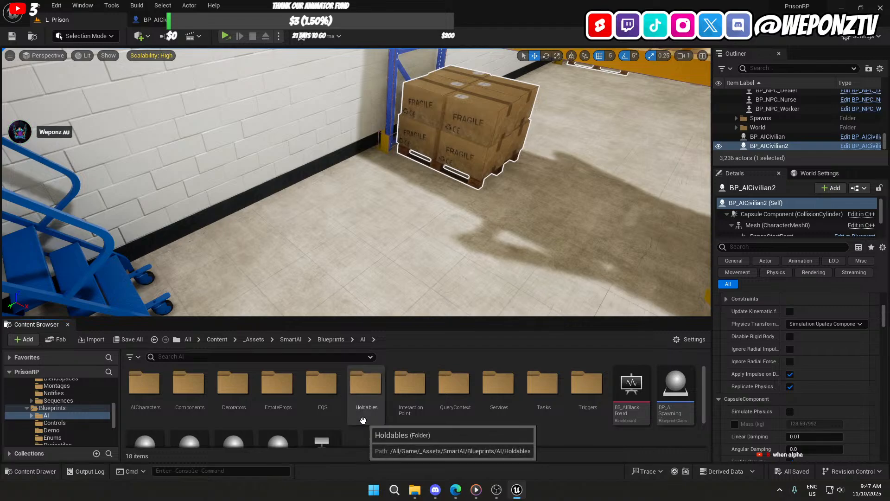
double_click(147, 405)
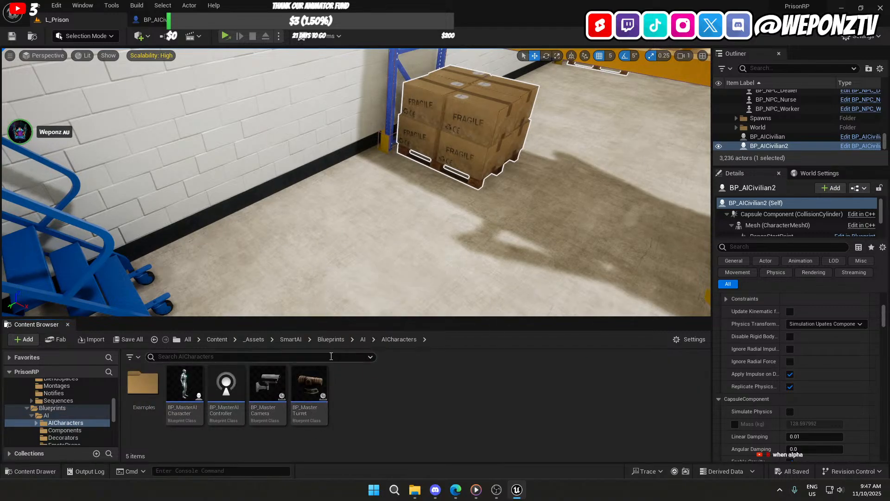
click(363, 339)
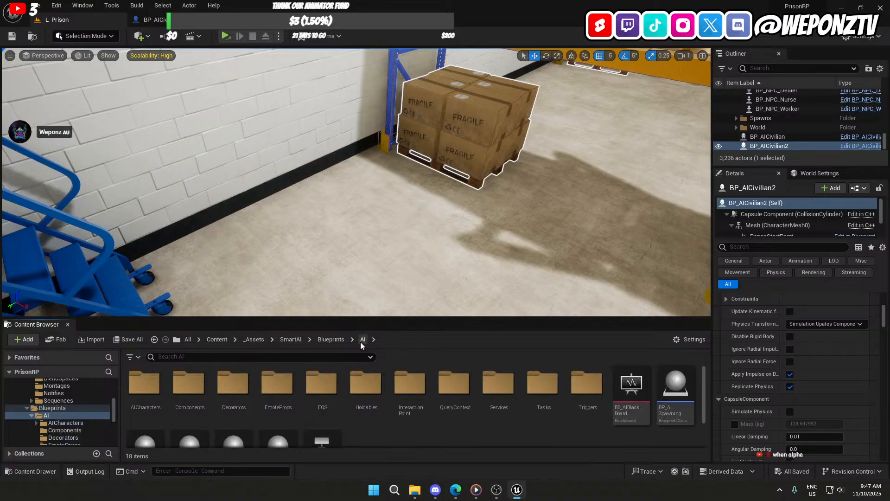
click(332, 340)
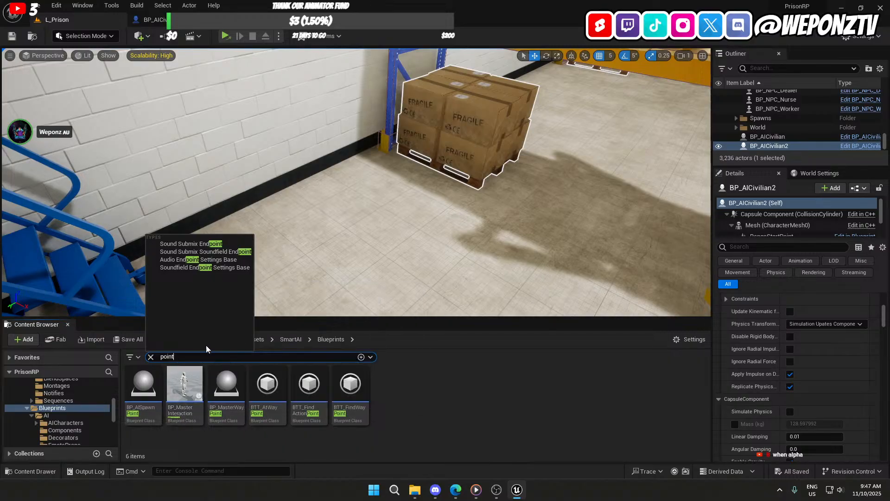
click(151, 356)
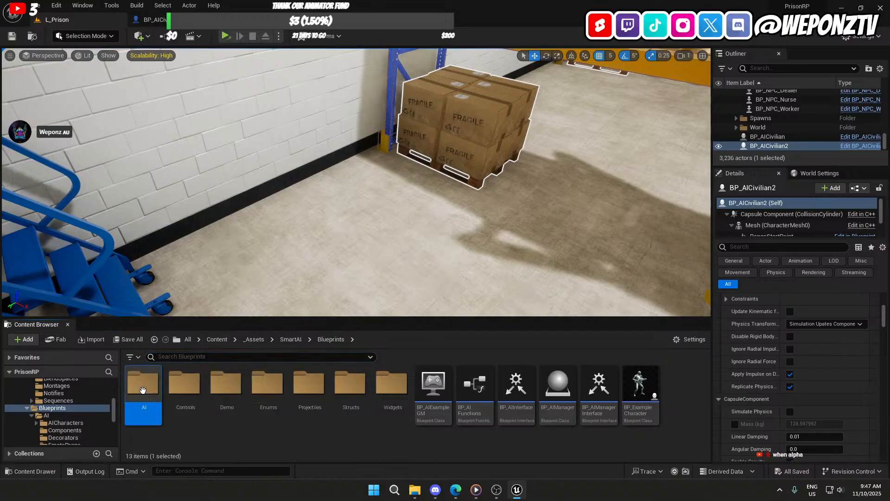
Step: Open the AI folder's InteractionPoint subfolder and place a BP_MasterInteractionPoint on the warehouse floor beside the boxes near the wall
double_click(143, 383)
double_click(410, 388)
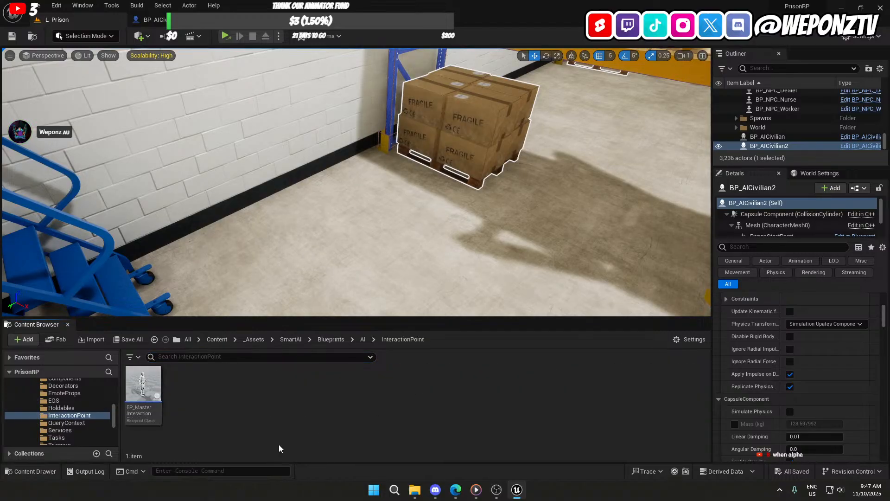
right_drag(356, 182, 392, 193)
drag(143, 380, 327, 200)
scroll(856, 333, down, 5)
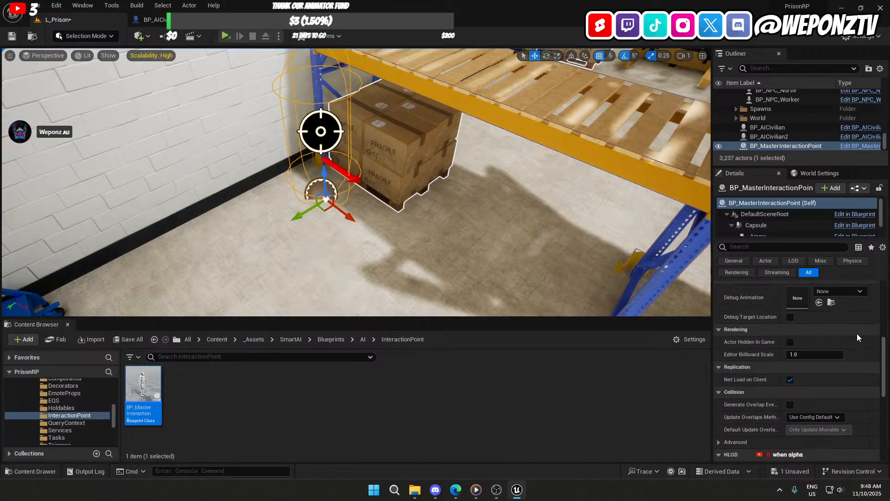
Step: Set the interaction point's Z rotation to 90 degrees
scroll(855, 334, up, 3)
click(851, 311)
text(90)
key(Return)
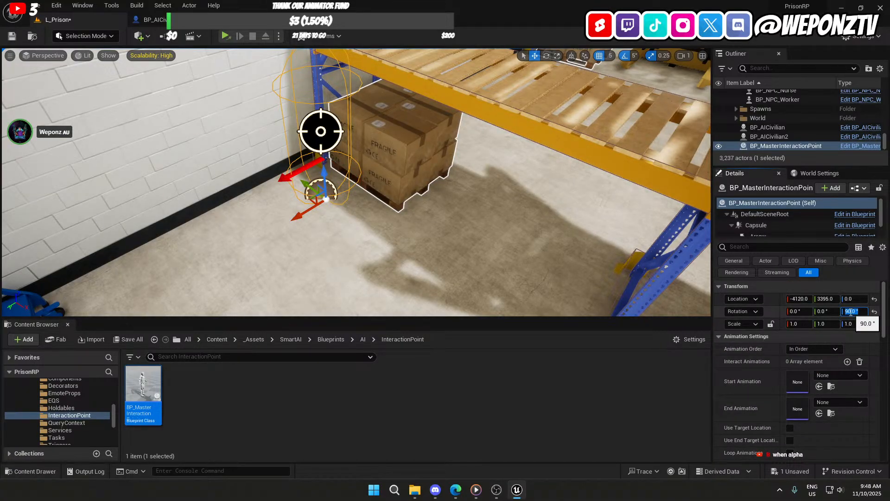
Step: Copy the location of the box pallet BP_Pallet3 and paste it onto the BP_MasterInteractionPoint
right_drag(540, 94, 640, 100)
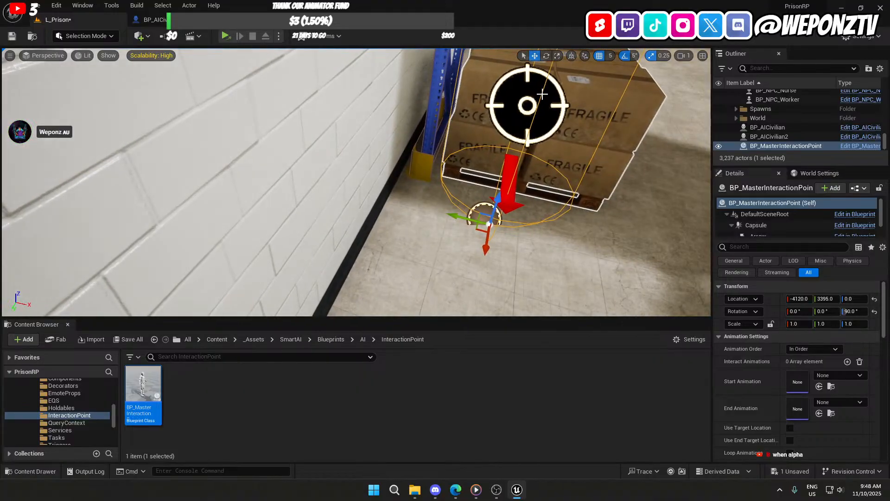
click(541, 94)
right_drag(651, 187, 583, 192)
right_click(774, 297)
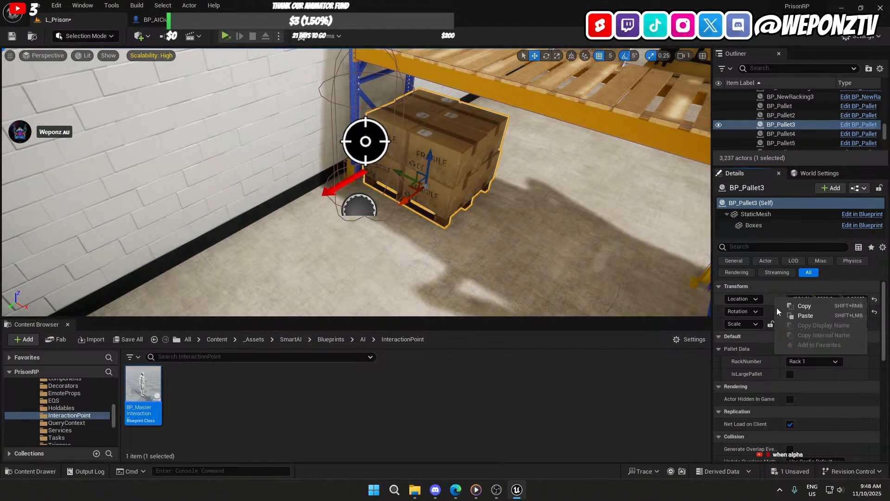
click(799, 307)
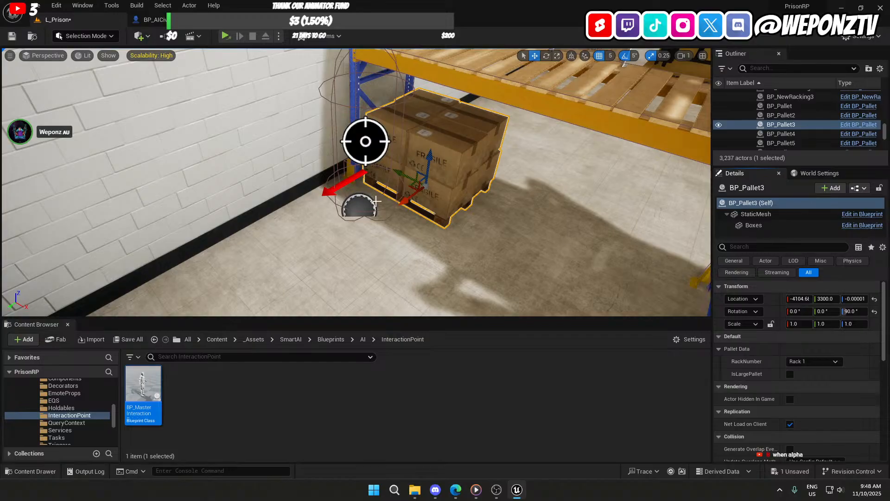
click(362, 204)
right_click(776, 300)
click(791, 315)
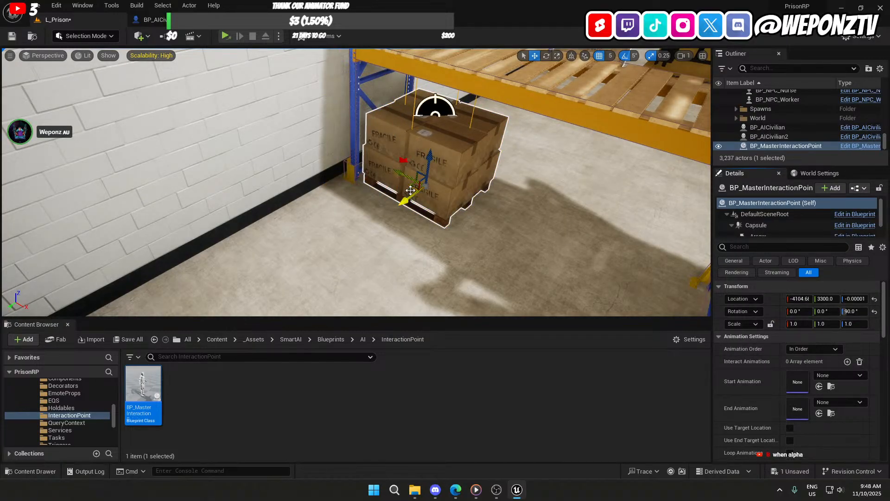
Step: Move the interaction point out of the pallet onto the floor in front of the boxes, at about Y 3405
click(601, 56)
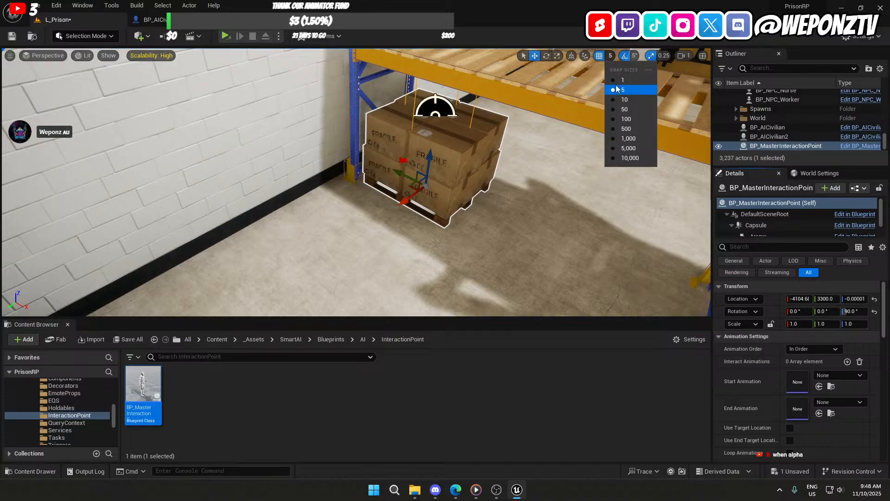
click(585, 55)
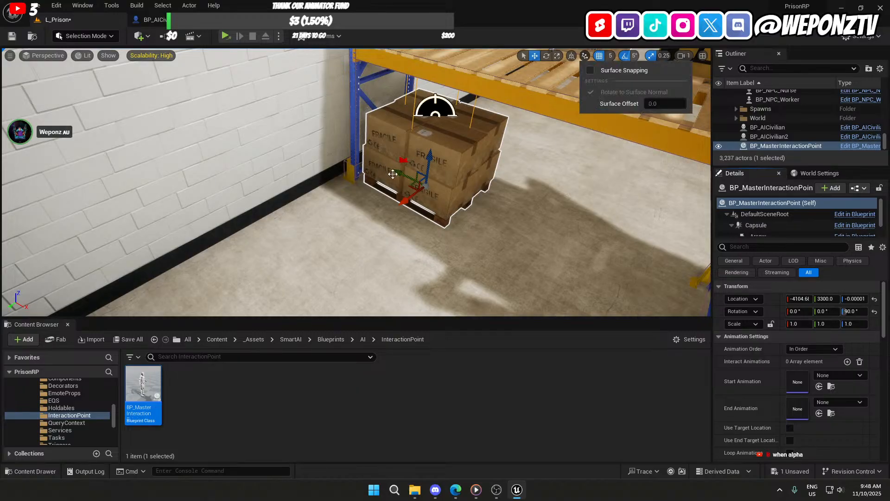
click(403, 200)
drag(403, 201, 339, 241)
right_drag(403, 237, 309, 243)
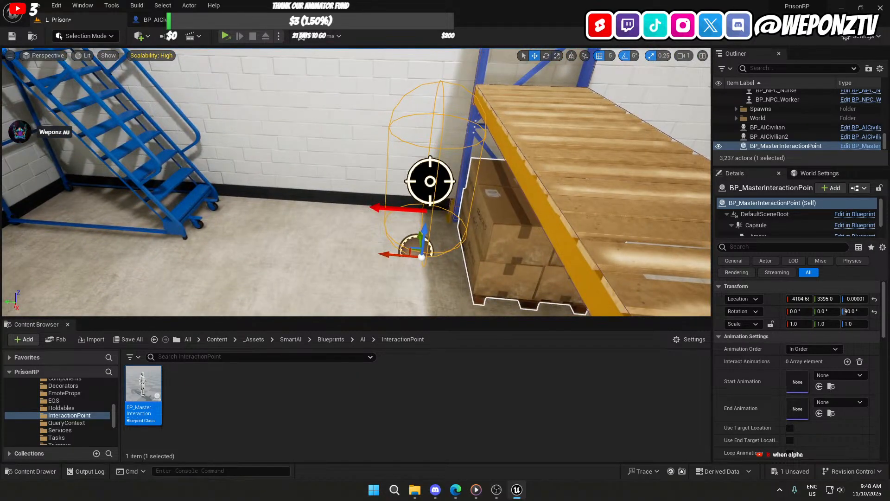
drag(387, 253, 378, 253)
right_drag(444, 255, 563, 281)
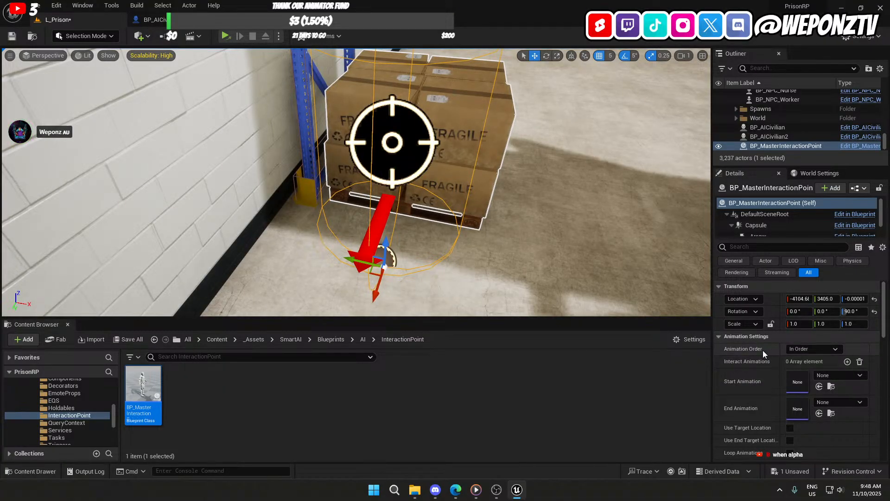
Step: Set the interaction point's Start Animation to the AM_Hammer_01 montage
scroll(800, 222, down, 2)
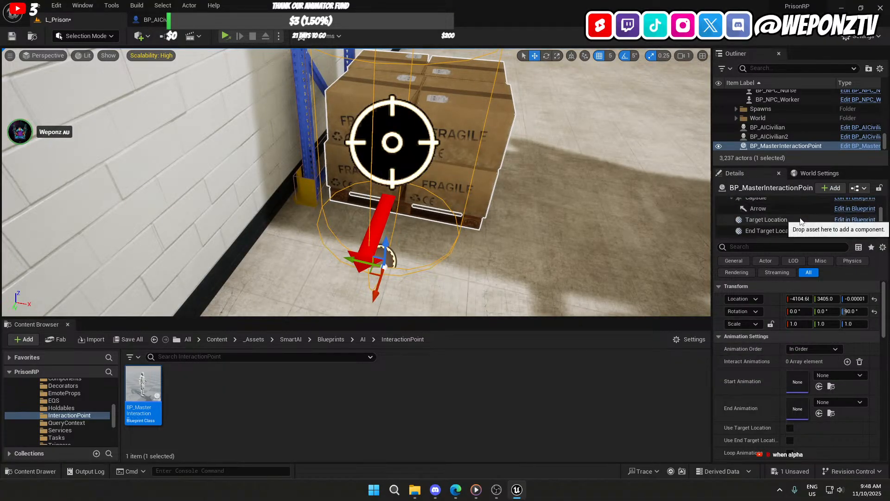
scroll(808, 221, up, 2)
scroll(748, 366, down, 2)
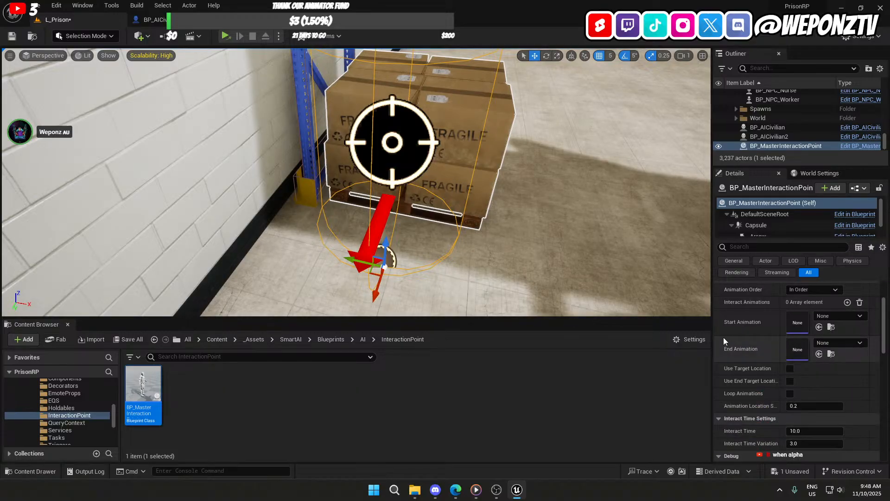
click(850, 318)
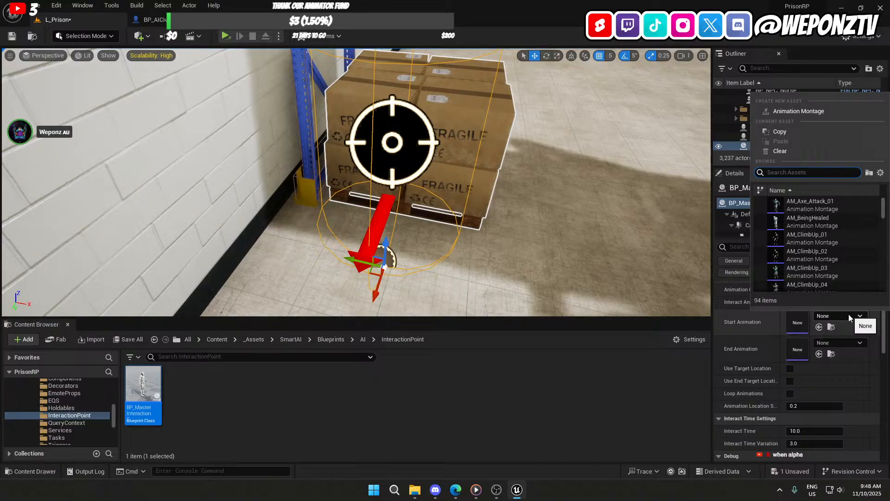
scroll(830, 251, down, 3)
scroll(841, 239, down, 3)
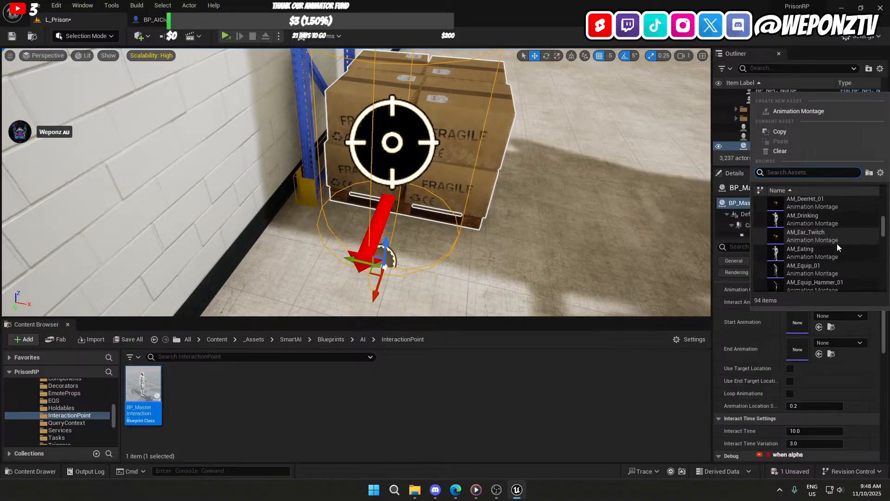
scroll(837, 243, down, 3)
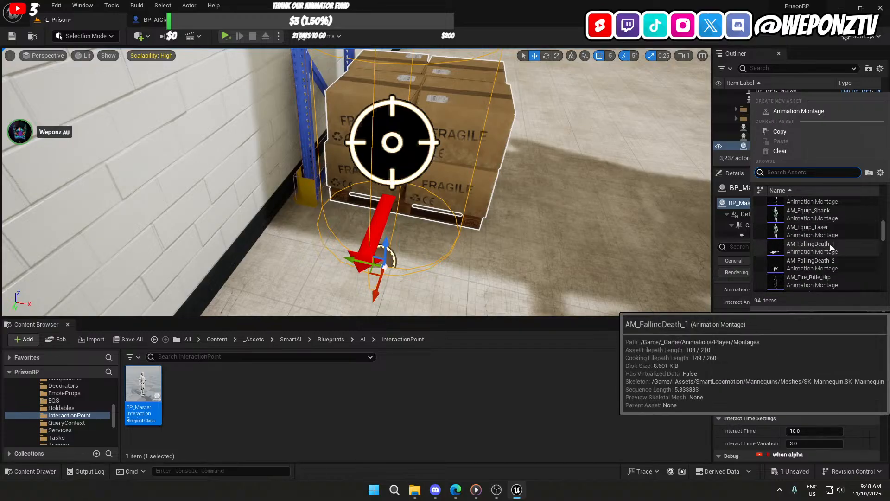
scroll(845, 253, down, 3)
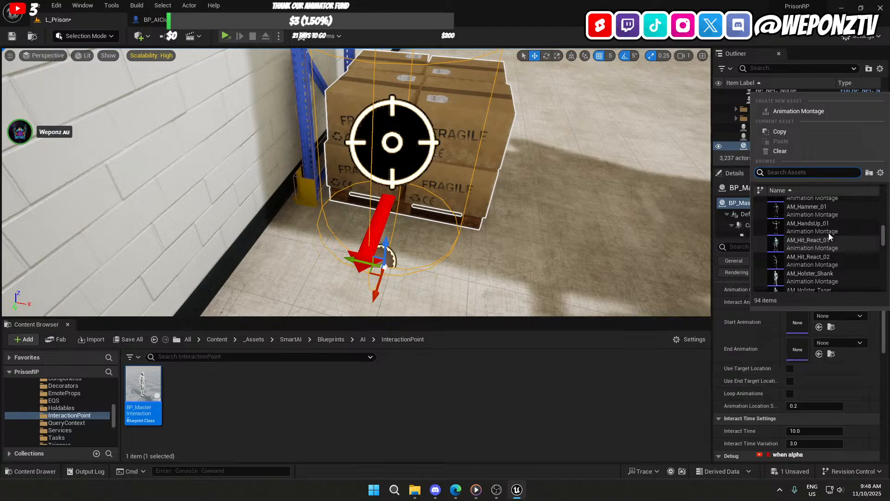
click(816, 212)
Step: Search the End Animation montage choices for "end" and "hammer", then close the list without choosing one
right_drag(487, 240, 412, 234)
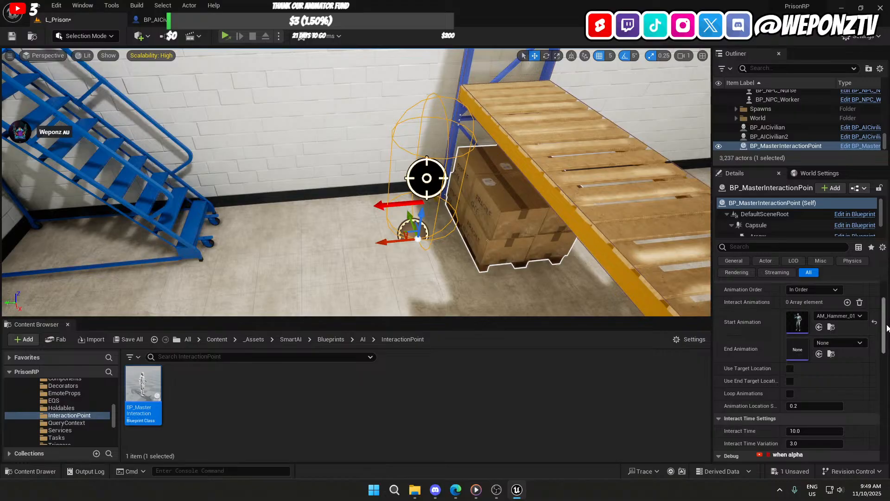
click(841, 344)
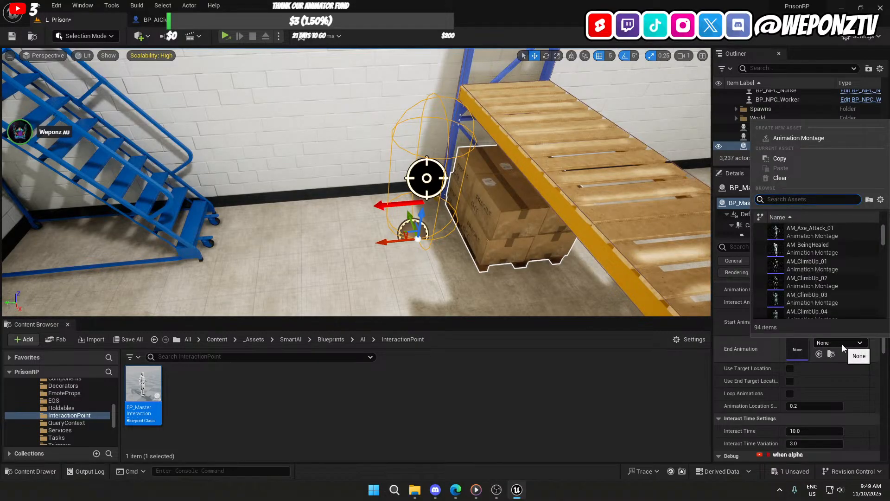
text(end)
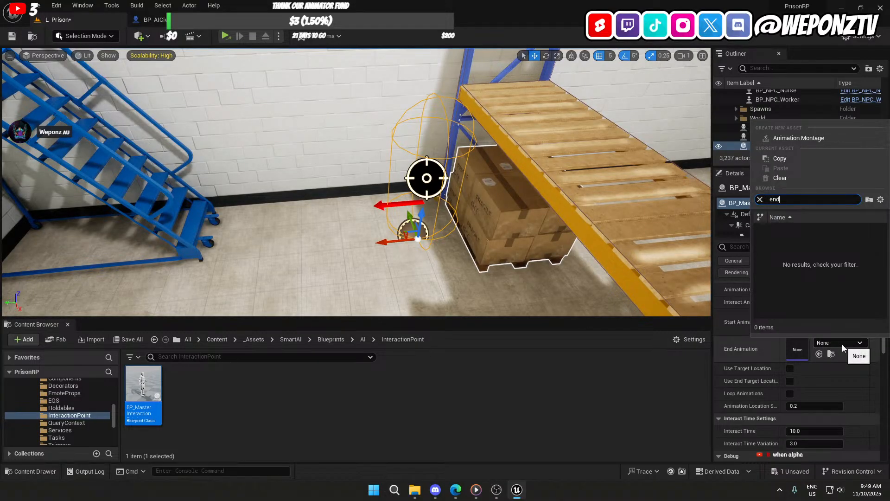
key(BackSpace)
text(hammer)
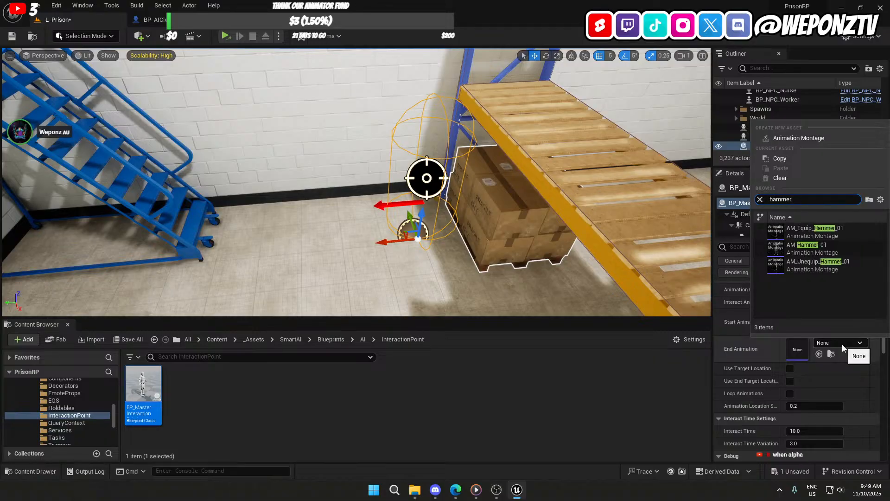
click(841, 344)
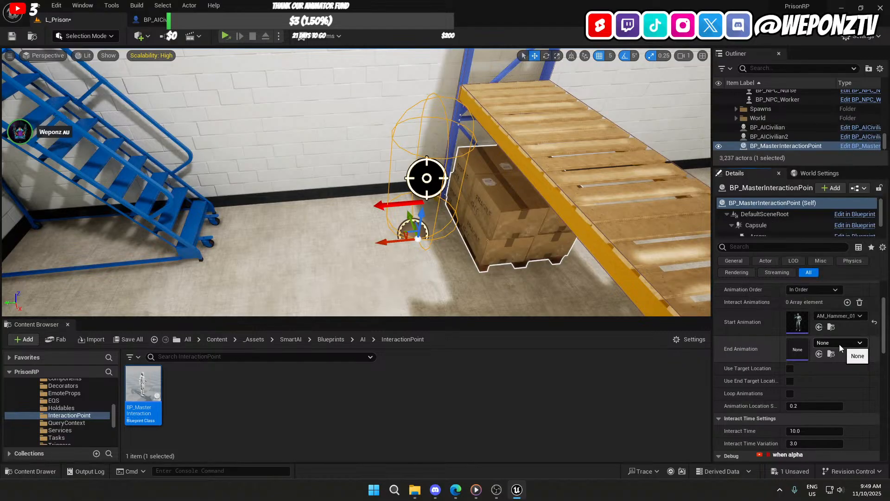
Step: Search the Start Animation montage choices for "hammer"
click(835, 316)
text(hammer)
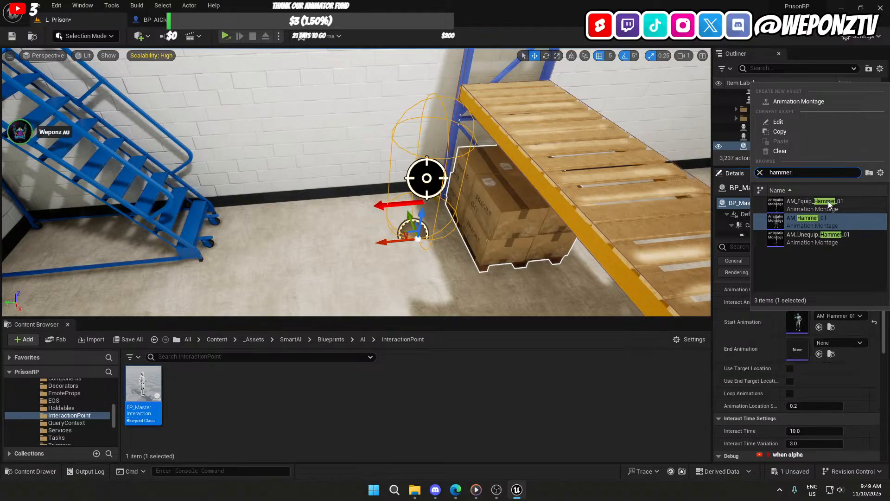
Step: Set the interaction point's Start Animation to AM_Equip_Hammer_01 and its End Animation to AM_Unequip_Hammer_01
click(814, 204)
click(827, 345)
text(hammer)
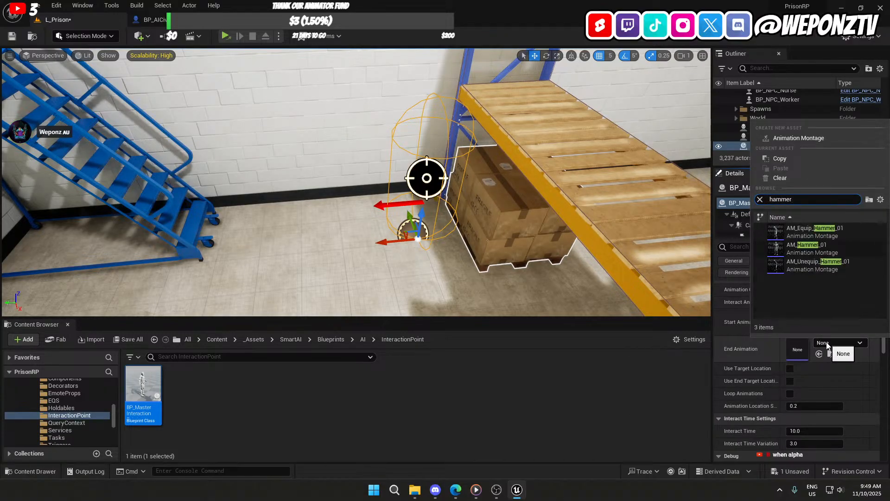
click(830, 266)
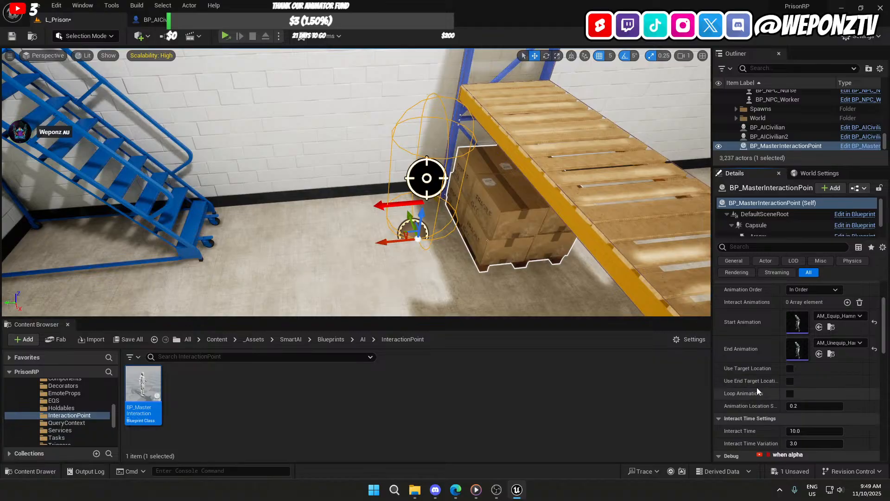
Step: Add one element to the interaction point's Interact Animations array and assign AM_Hammer_01 to it
scroll(757, 390, down, 3)
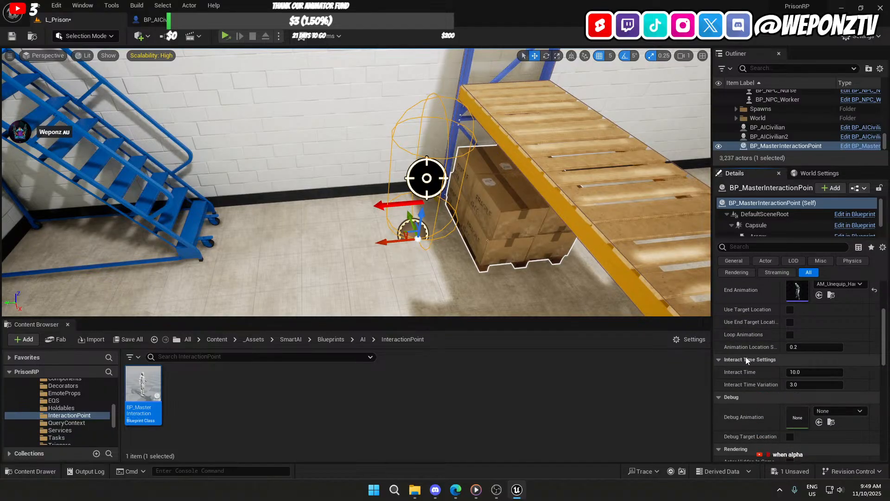
scroll(746, 357, down, 6)
scroll(744, 357, down, 7)
scroll(743, 357, up, 15)
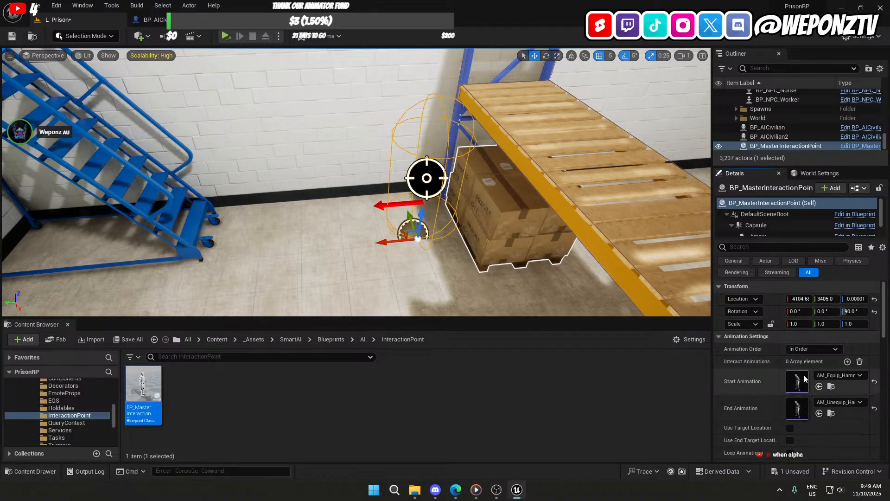
click(847, 362)
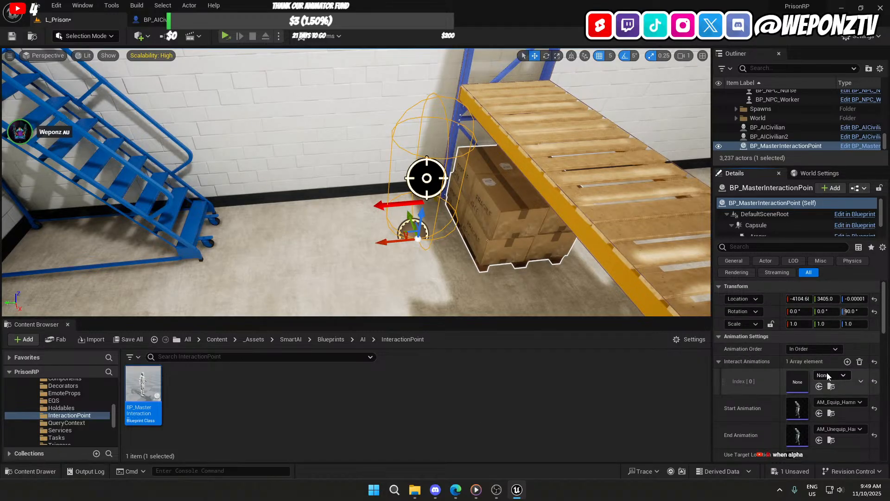
click(832, 376)
text(hammer)
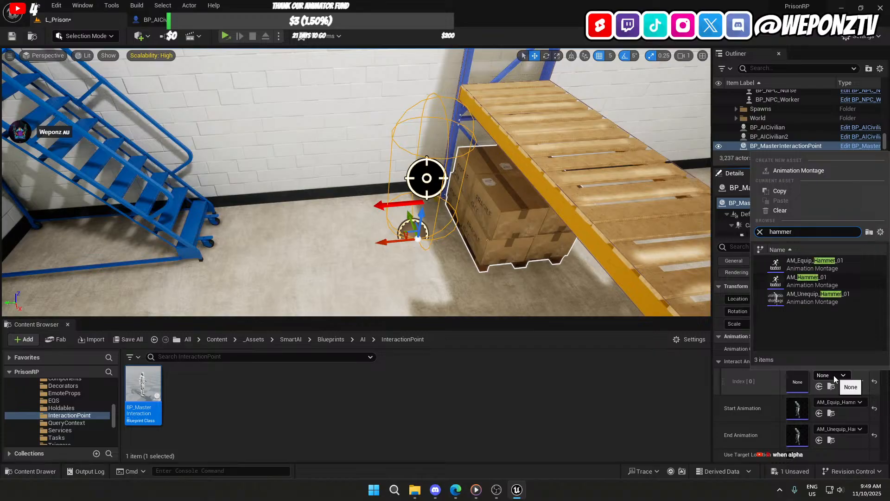
click(820, 281)
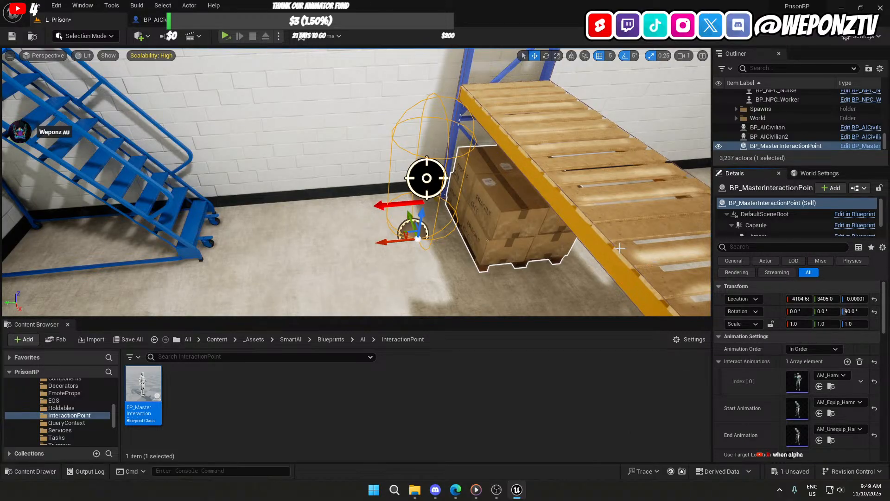
Step: Set the interaction point's Z rotation to -90° and save the L_Prison level
right_drag(654, 266, 574, 272)
click(854, 311)
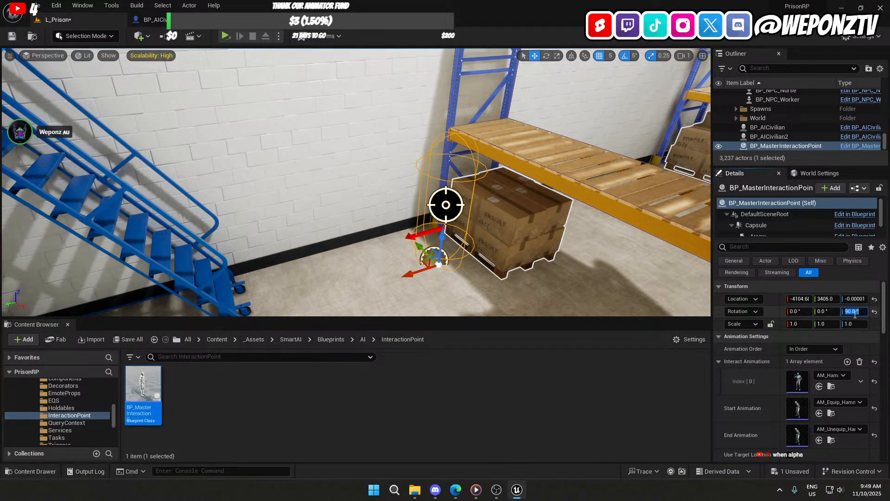
text(-90)
key(Return)
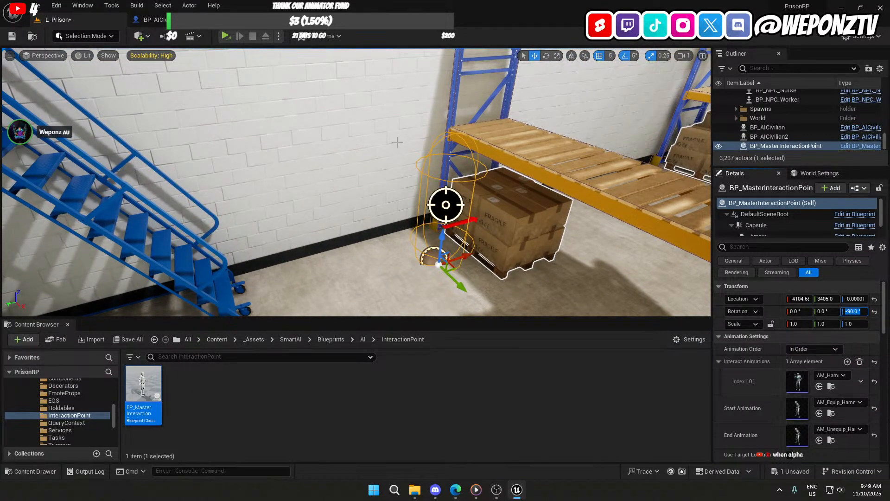
click(12, 36)
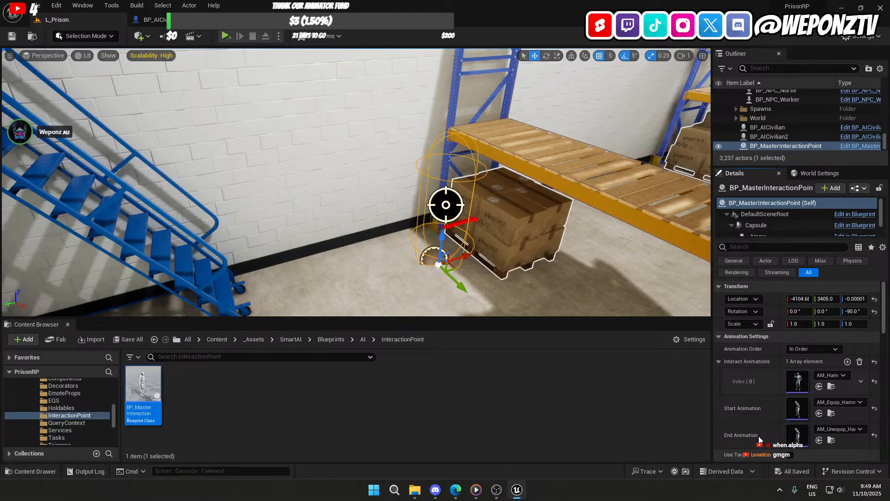
Step: Play the level in its own window and check the stream chat in OBS while it loads
scroll(753, 401, down, 4)
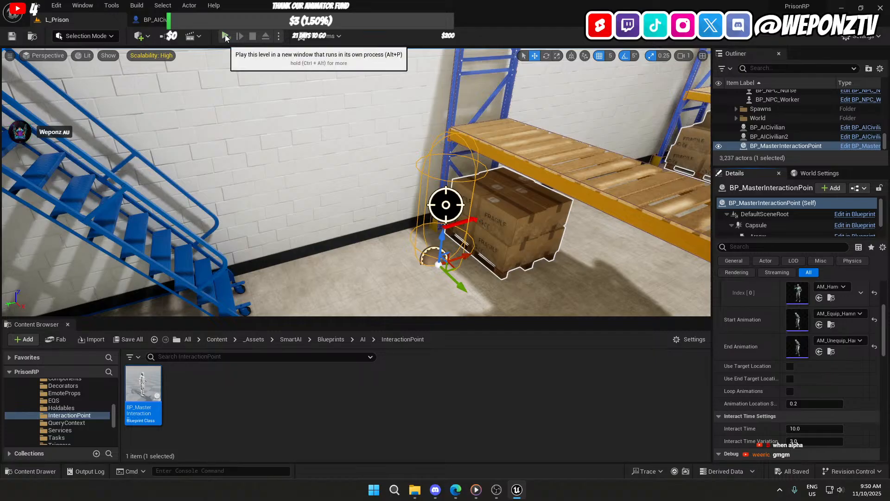
click(496, 495)
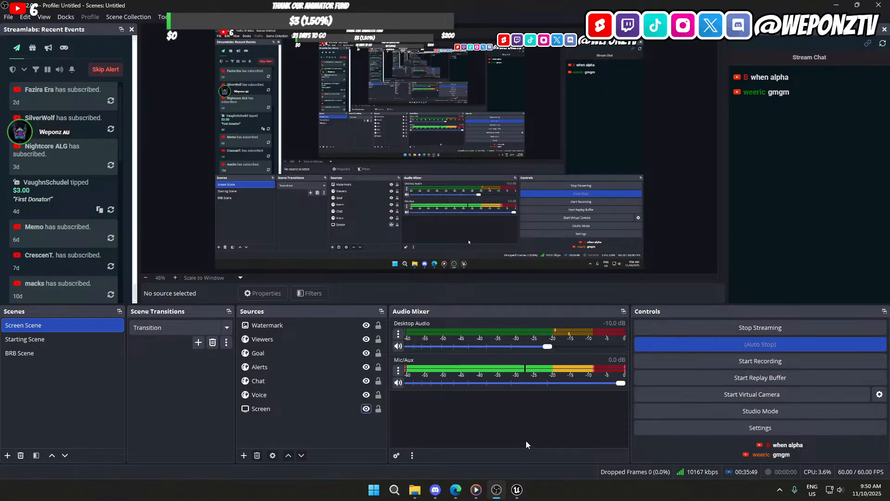
click(515, 491)
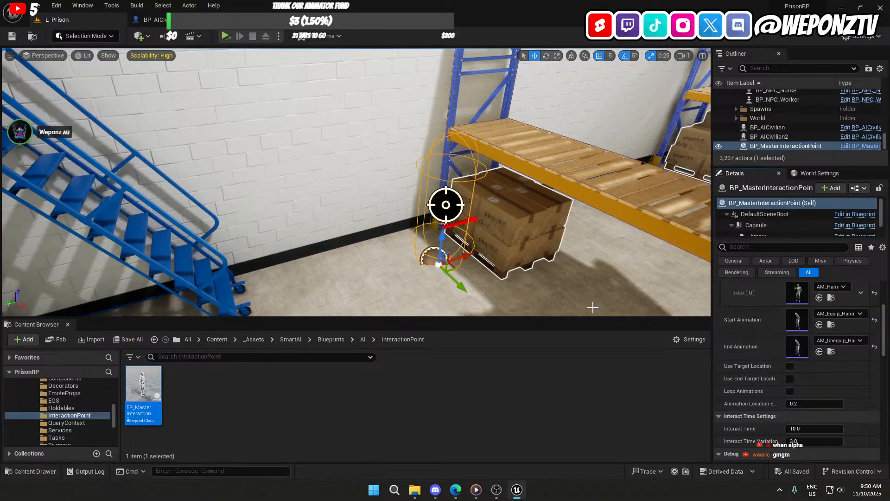
mouse_move(518, 494)
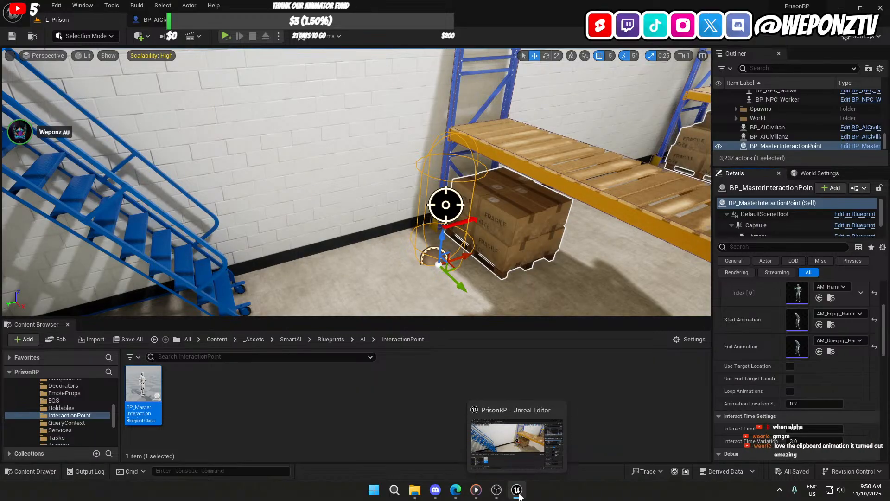
click(496, 492)
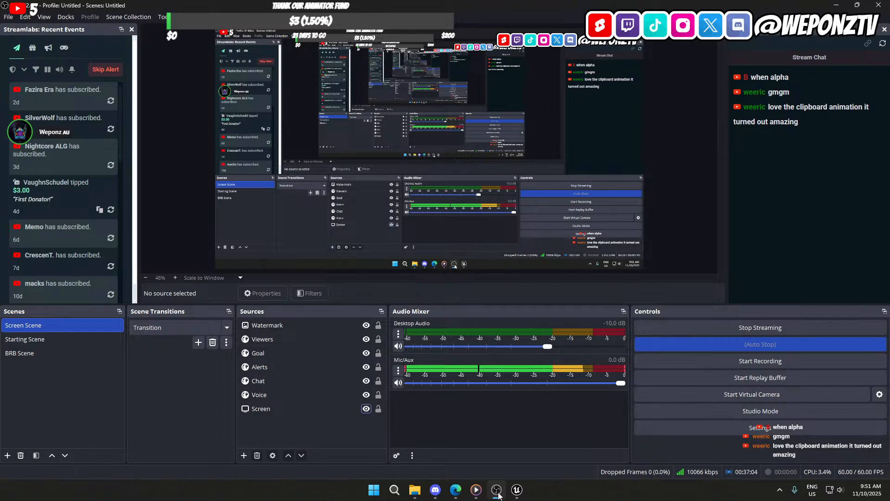
Step: Switch to the running PrisonRP game, leave the cell and run along the corridor through the warehouse door
mouse_move(517, 490)
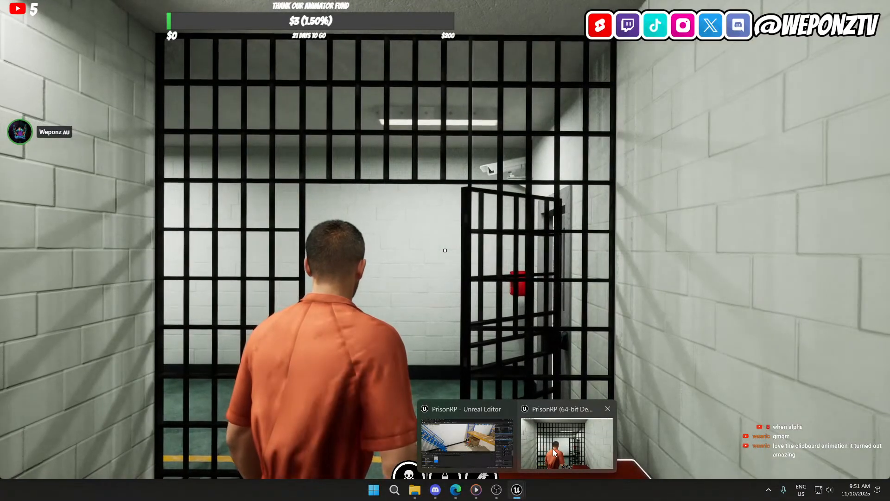
click(552, 449)
key(w)
key(f)
key(w)
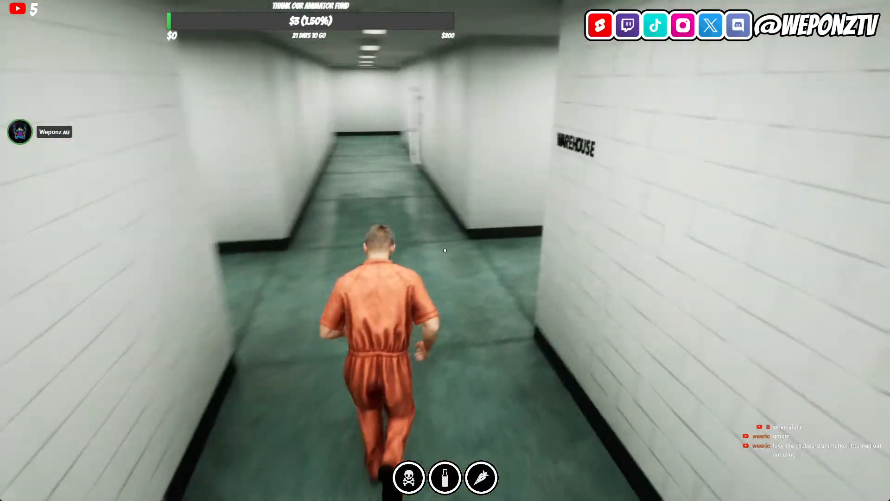
key(w)
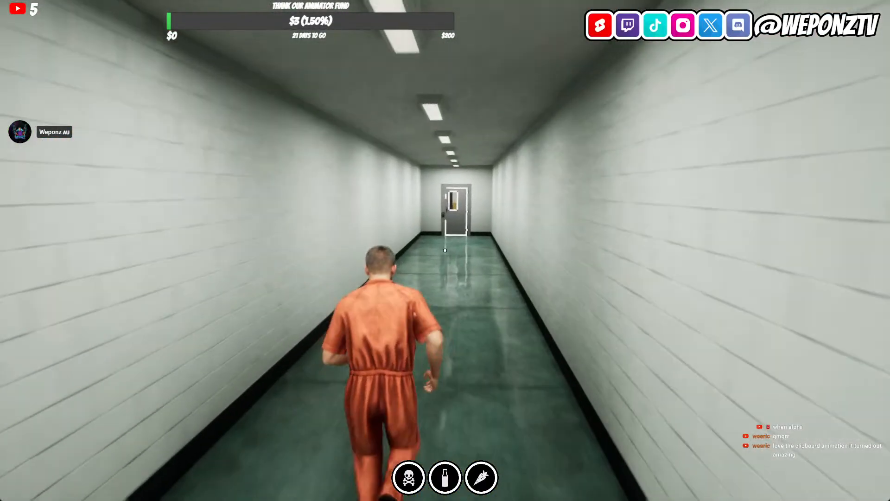
key(w)
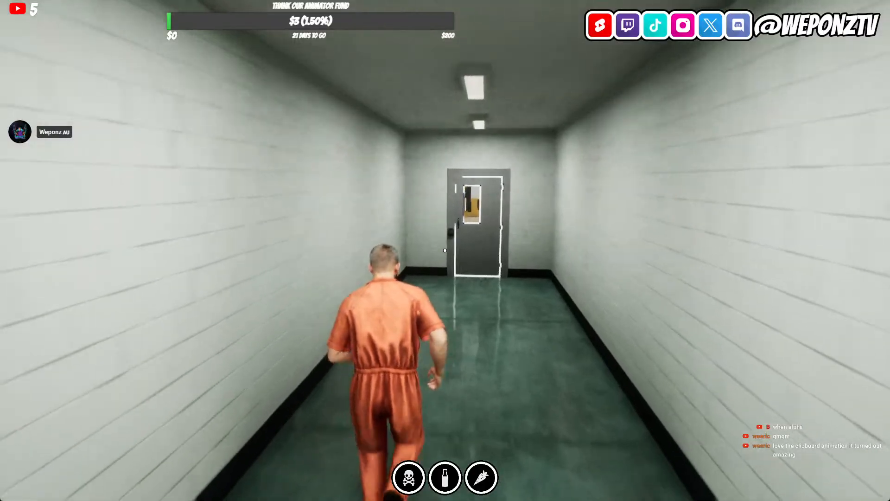
key(w)
key(f)
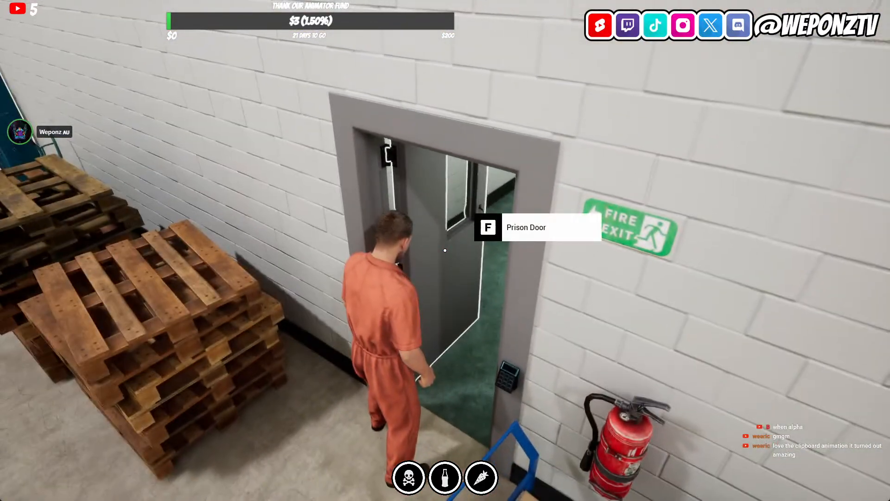
Step: Walk into the warehouse and observe how the AI characters behave around the storage racks
key(w)
key(w)
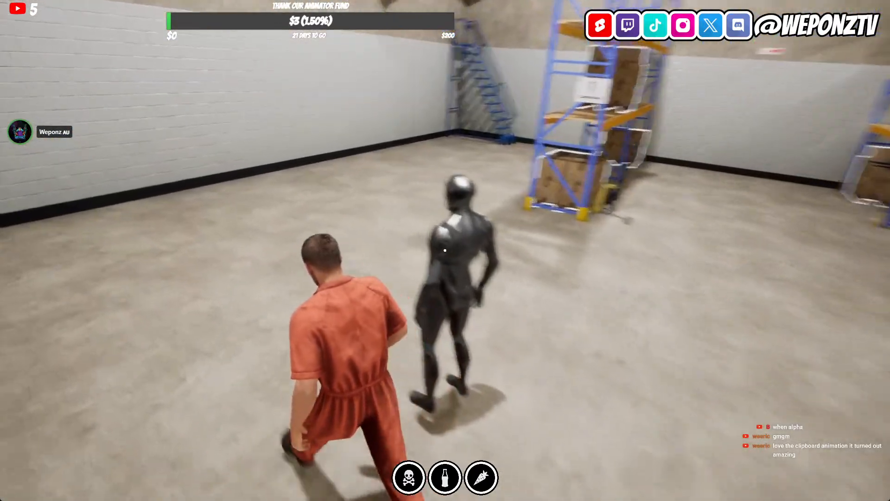
key(w)
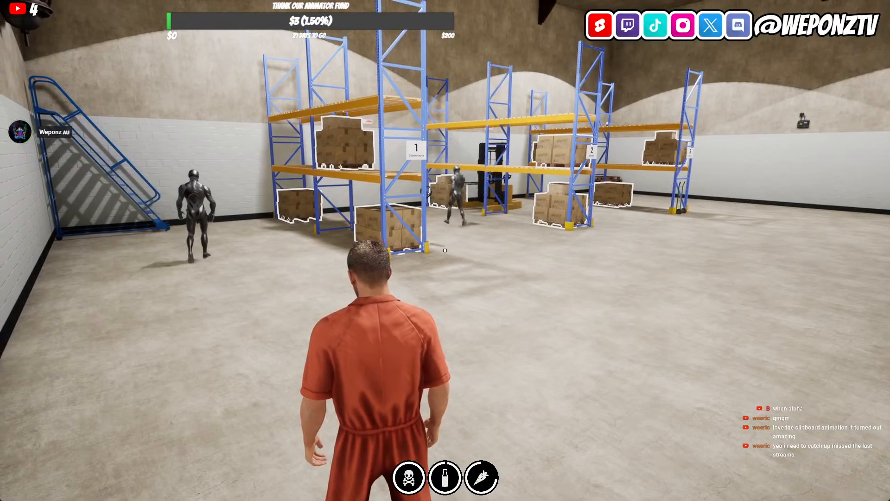
Step: Switch to OBS to read the stream chat and return to the Unreal Editor
key(alt+Tab)
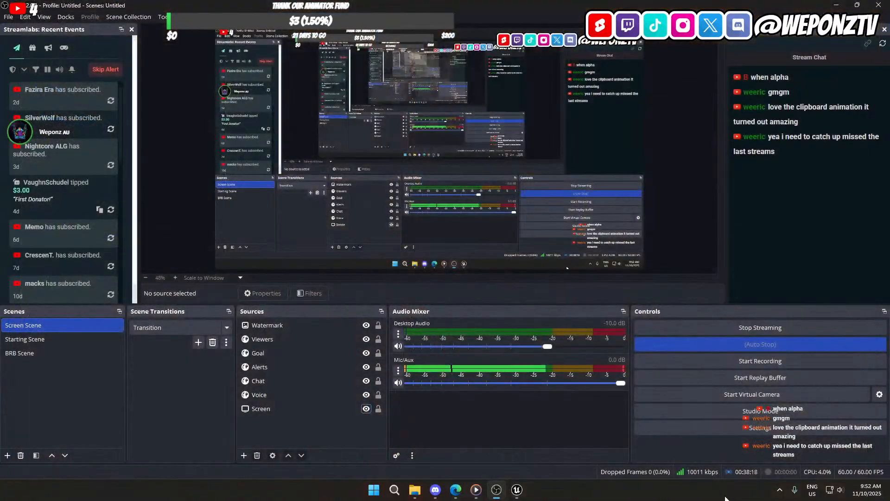
mouse_move(501, 492)
click(499, 490)
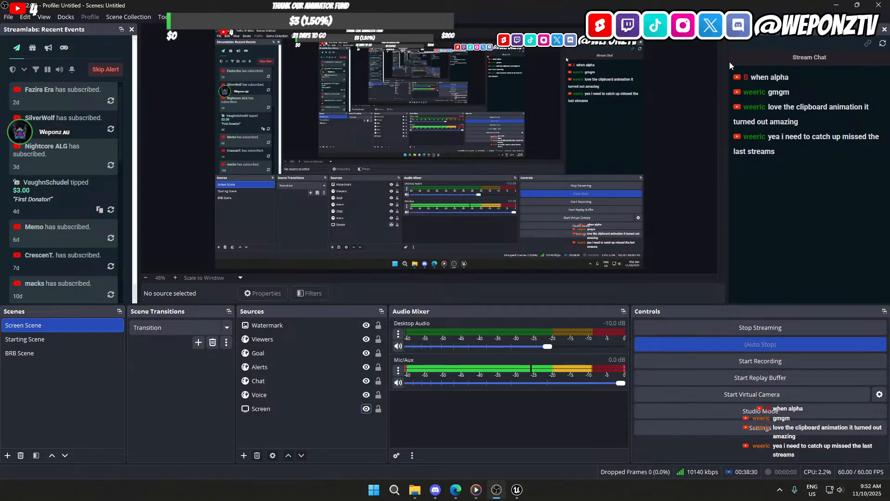
click(517, 490)
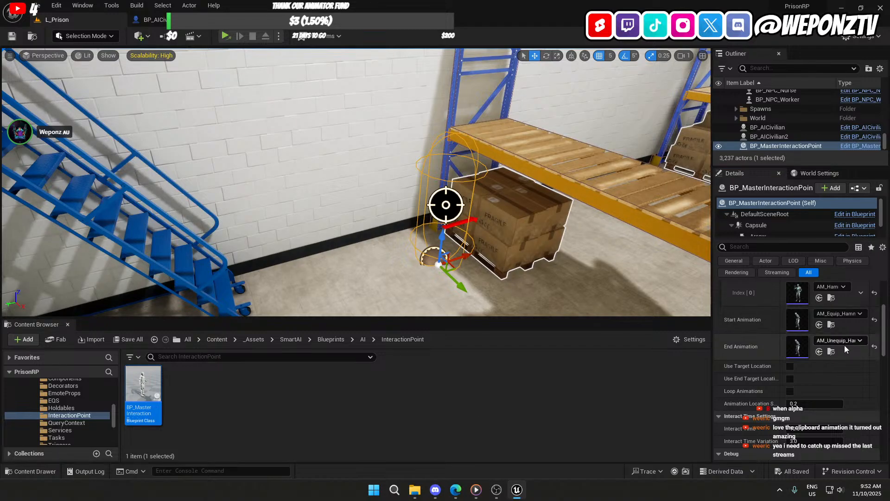
Step: Switch the interaction point's Animation Order to Random and back to In Order, and save the level
scroll(765, 380, down, 3)
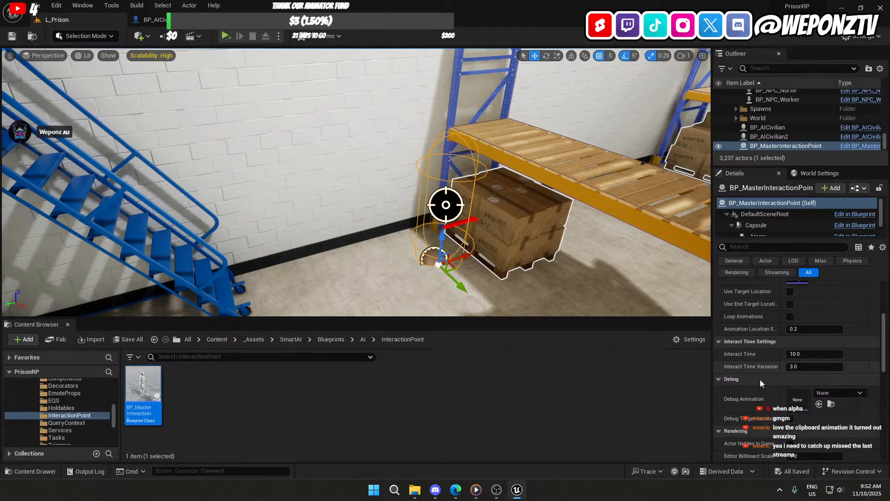
scroll(760, 384, up, 5)
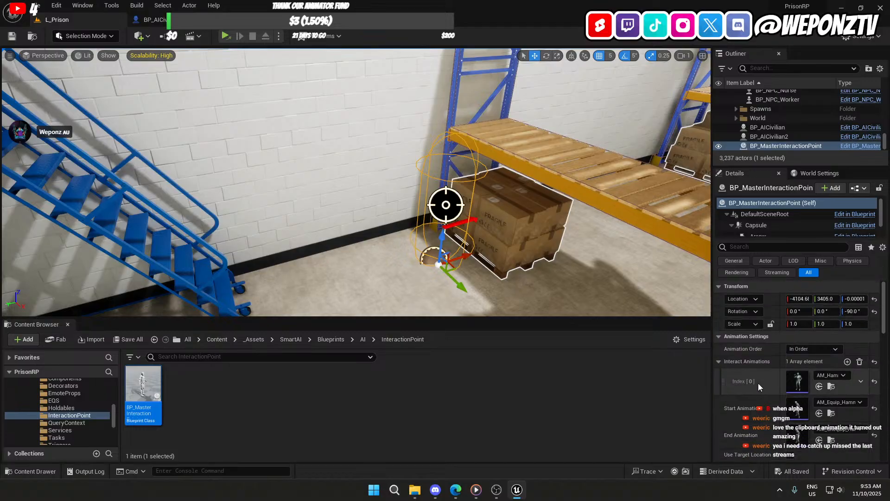
click(803, 348)
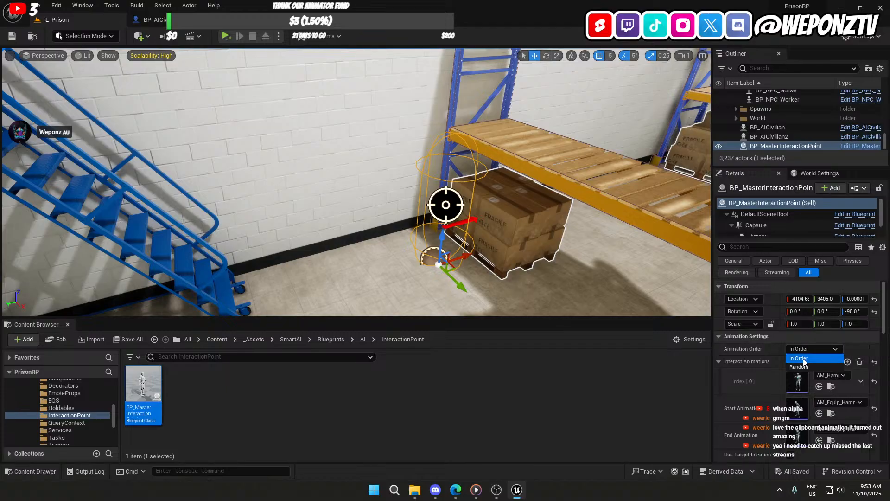
click(802, 366)
click(805, 348)
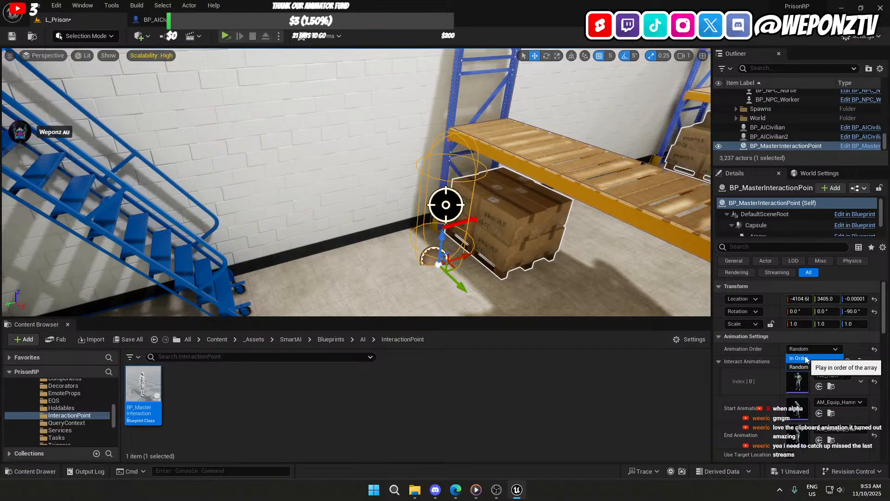
click(805, 359)
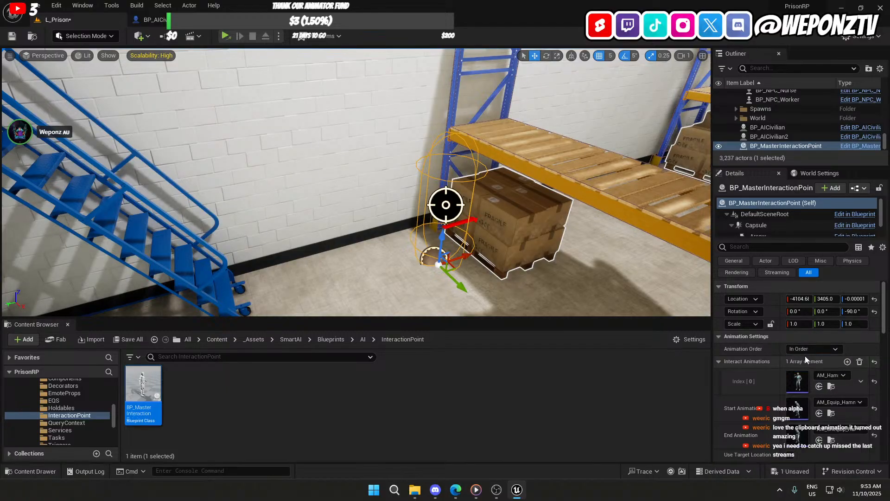
click(12, 36)
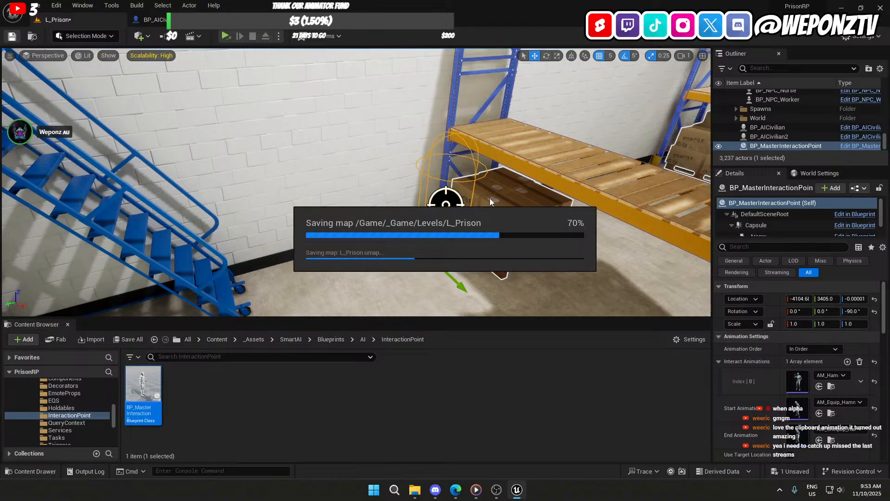
scroll(764, 394, down, 3)
scroll(763, 394, up, 3)
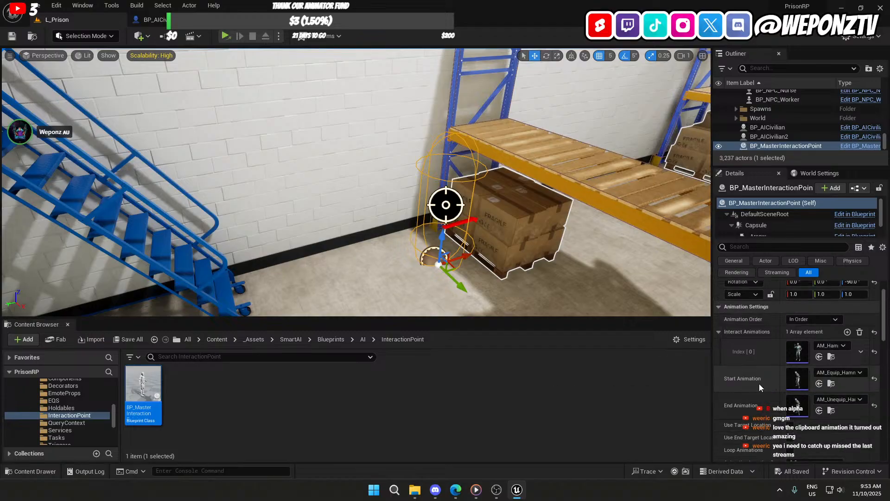
Step: Select the BP_AICivilian actor on the warehouse floor and look through its properties for AI behaviour settings
right_drag(653, 297, 541, 258)
key(w)
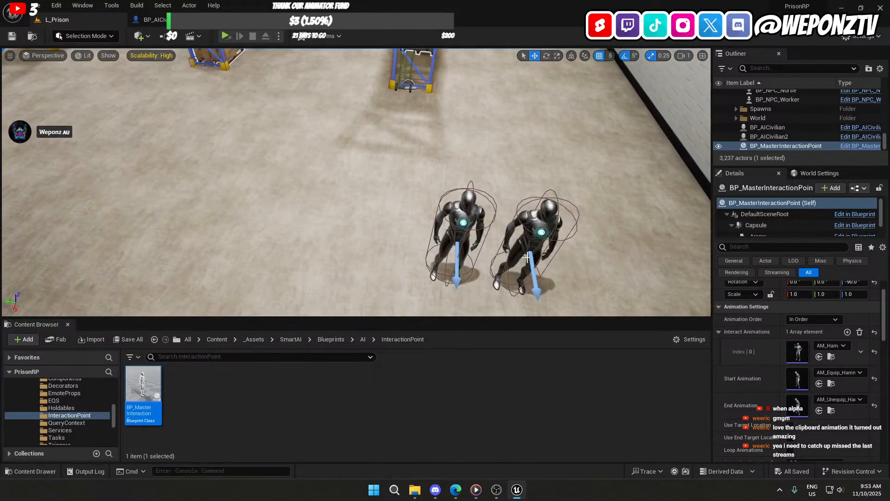
click(540, 246)
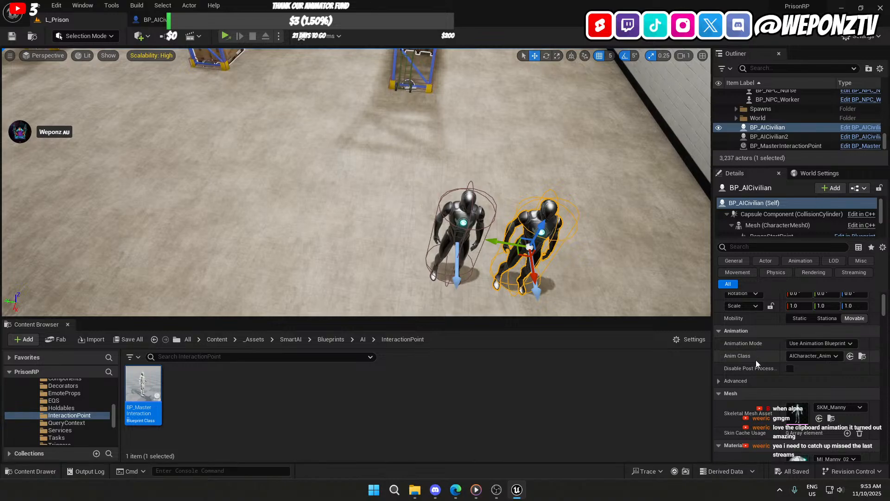
scroll(756, 363, down, 6)
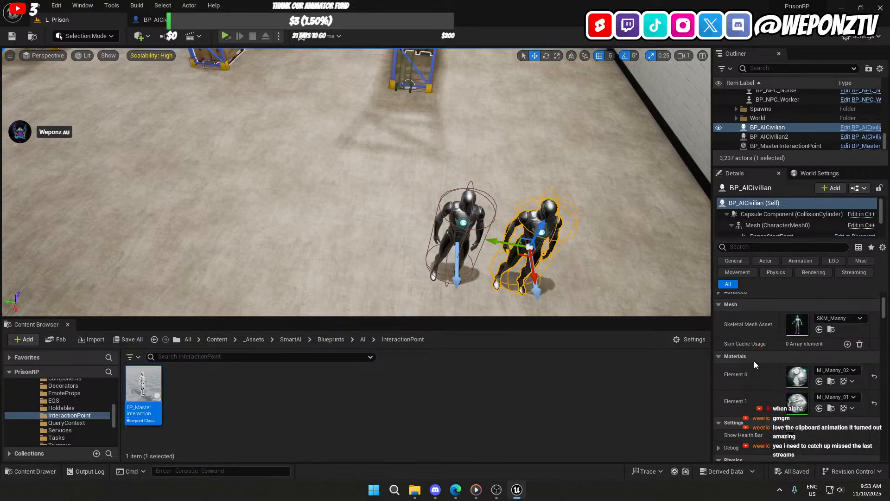
scroll(744, 380, down, 4)
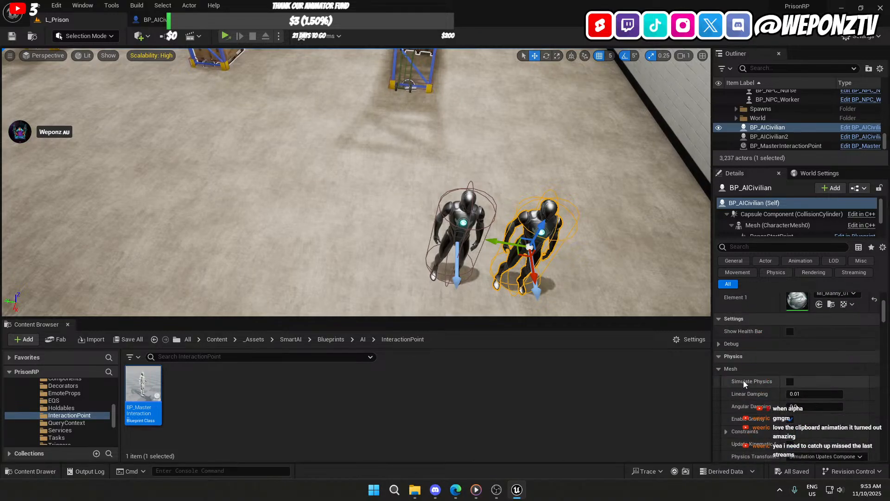
scroll(753, 377, down, 5)
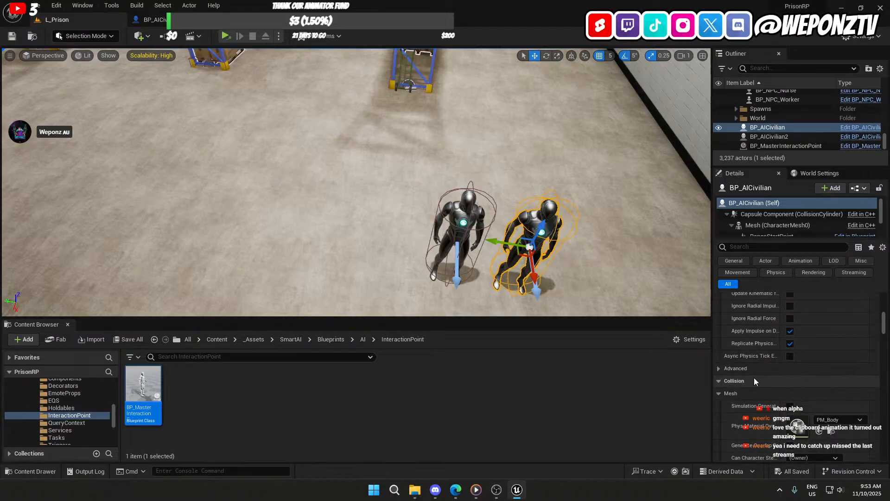
scroll(755, 378, down, 5)
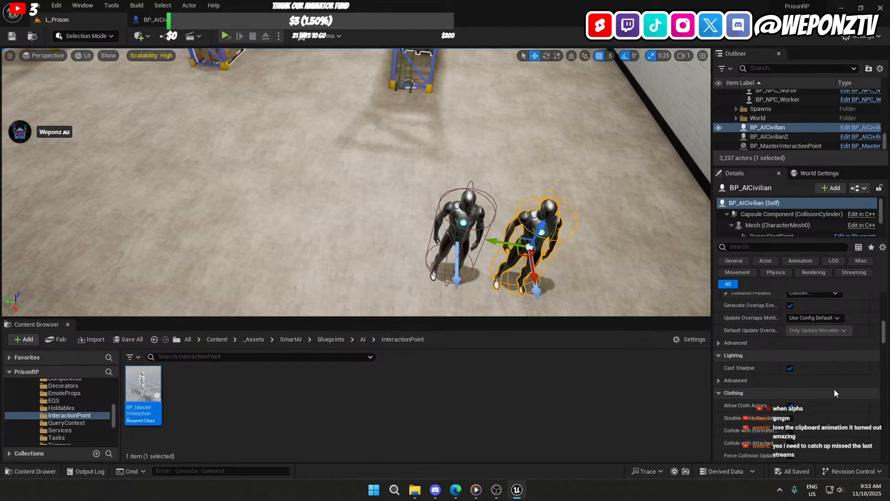
scroll(839, 387, down, 3)
scroll(851, 388, up, 3)
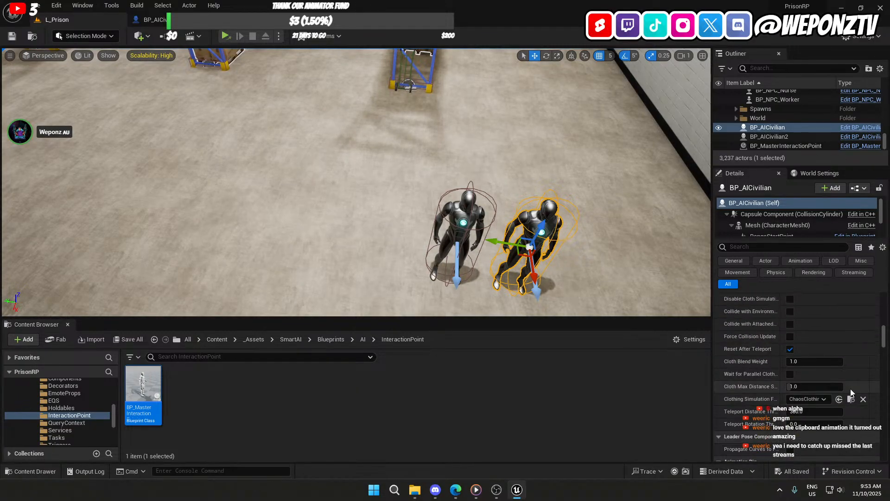
scroll(810, 364, up, 1)
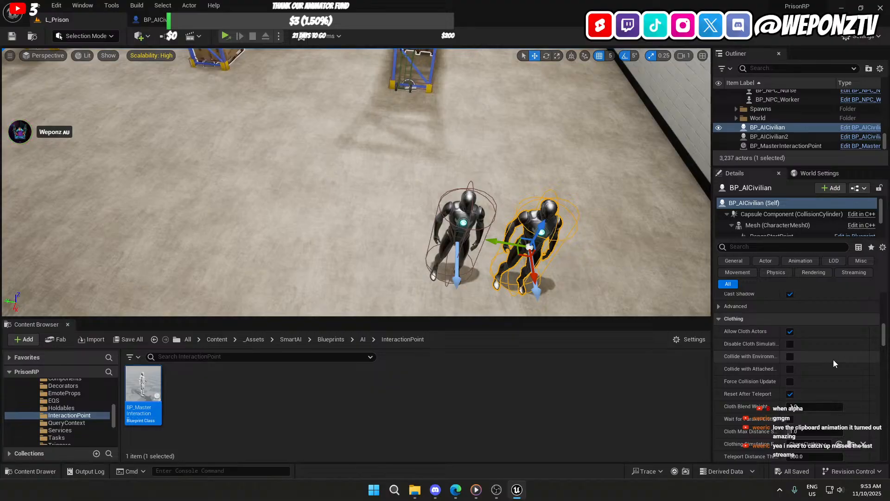
scroll(833, 360, down, 5)
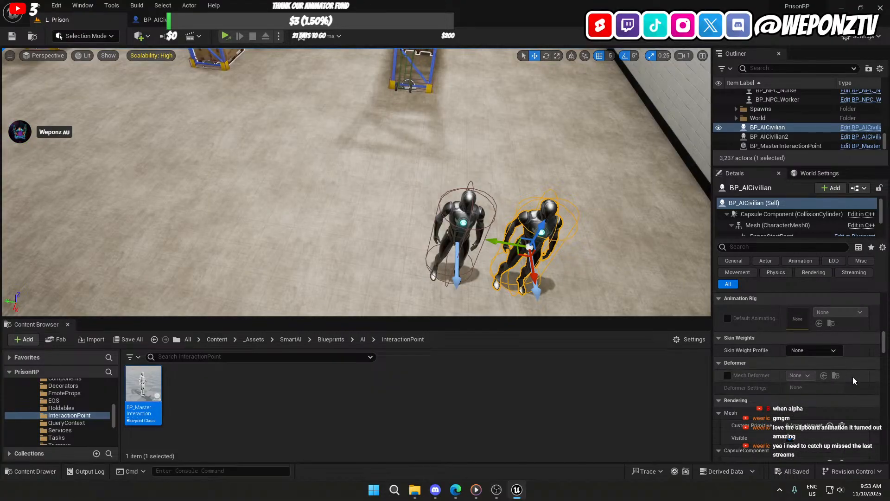
scroll(852, 375, down, 10)
scroll(848, 377, down, 6)
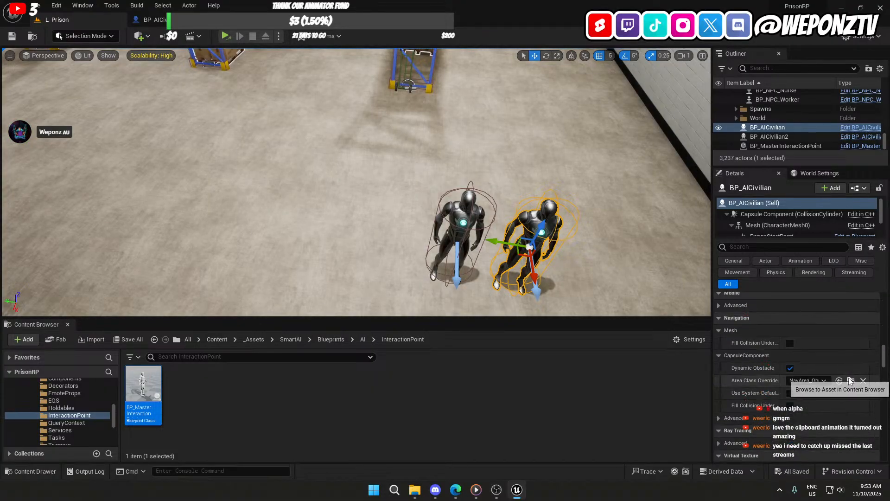
scroll(824, 428, down, 4)
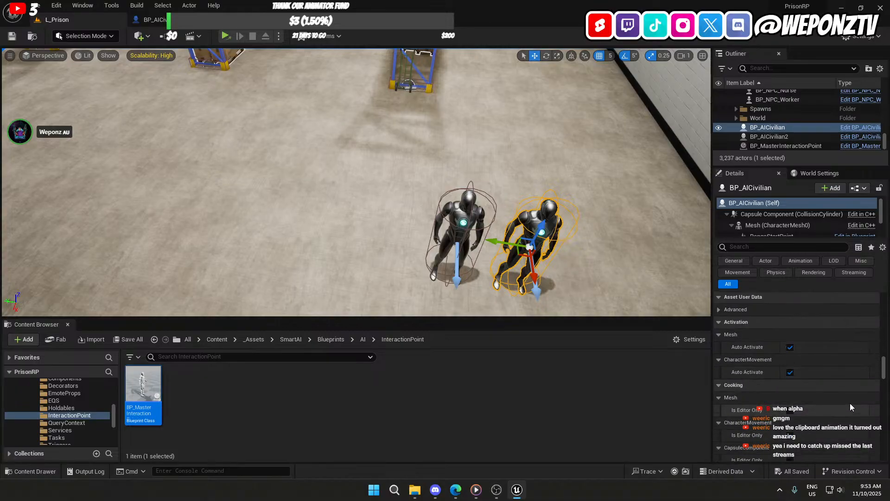
drag(883, 367, 883, 304)
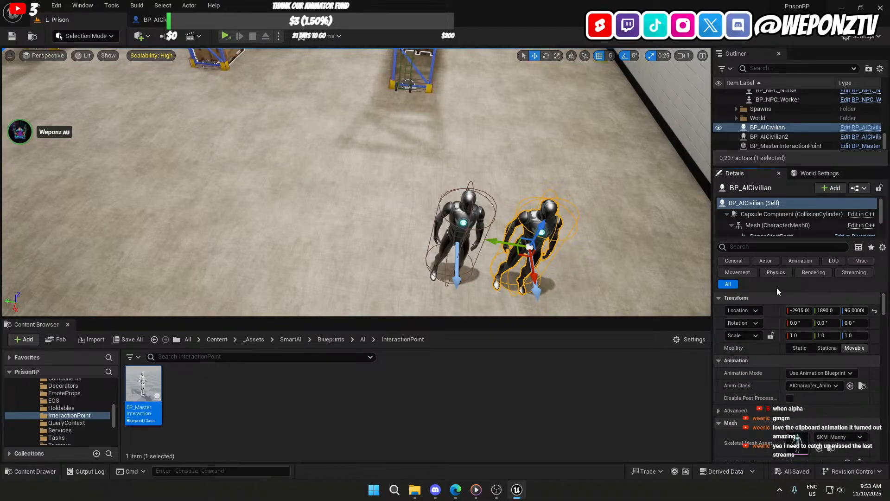
Step: Open the selected civilian's BP_AIComponent for editing in its parent blueprint
mouse_move(460, 493)
scroll(791, 221, down, 5)
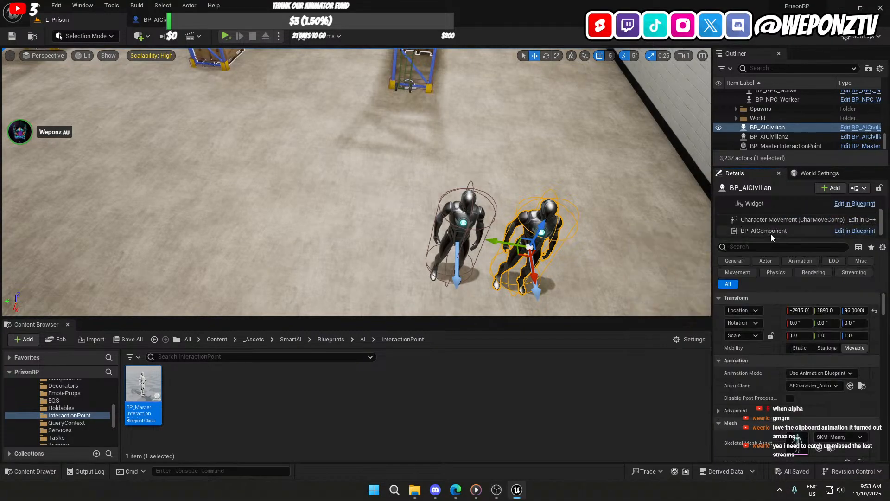
click(836, 230)
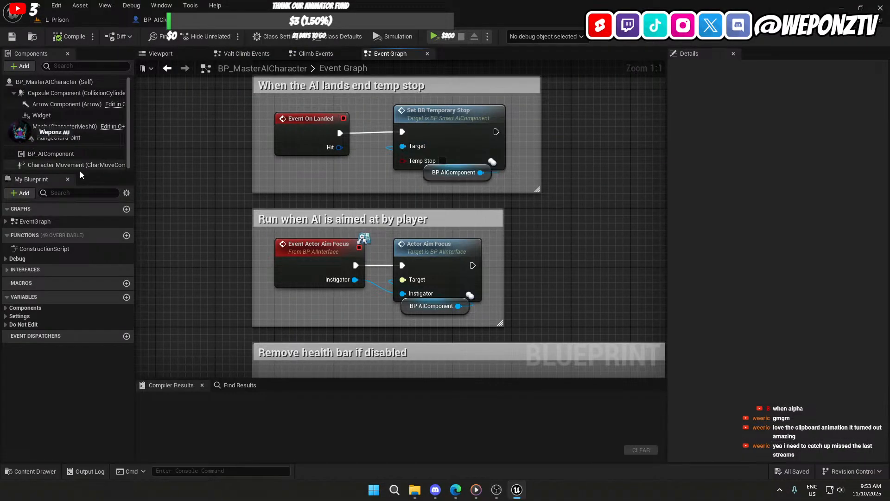
Step: Check the class settings and class defaults of BP_MasterAICharacter, collapsing the Do Not Edit category
click(281, 38)
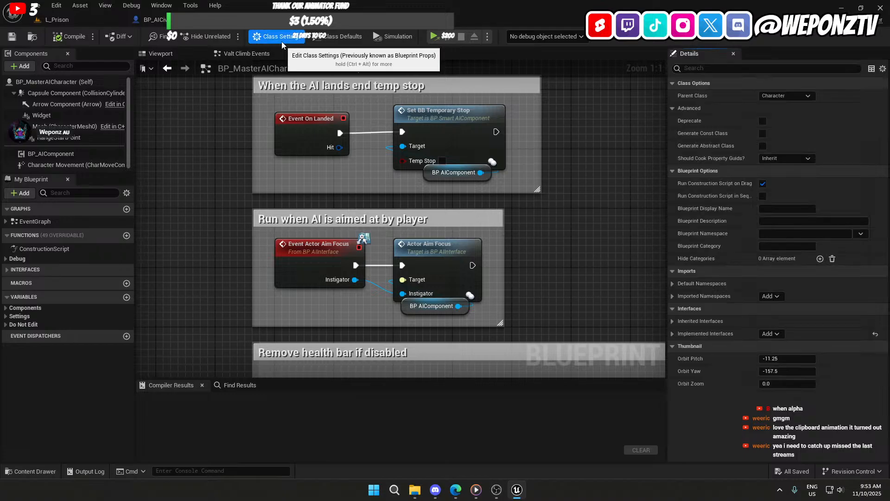
click(345, 36)
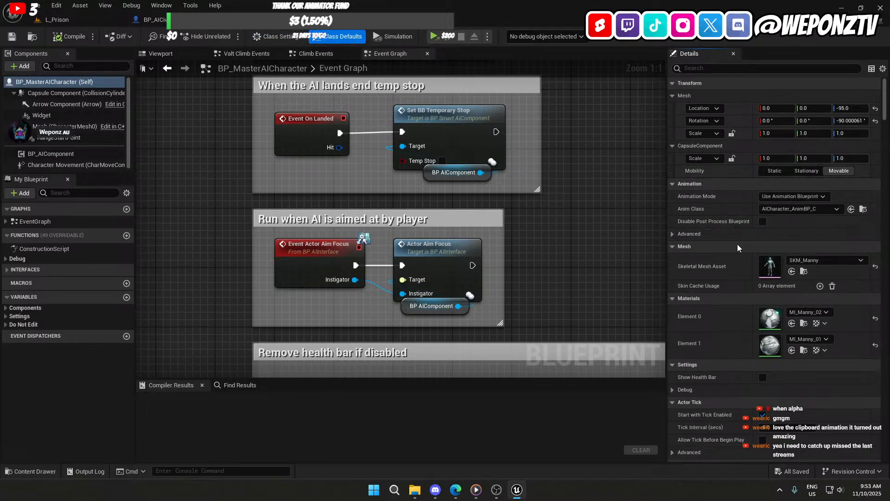
scroll(735, 244, down, 10)
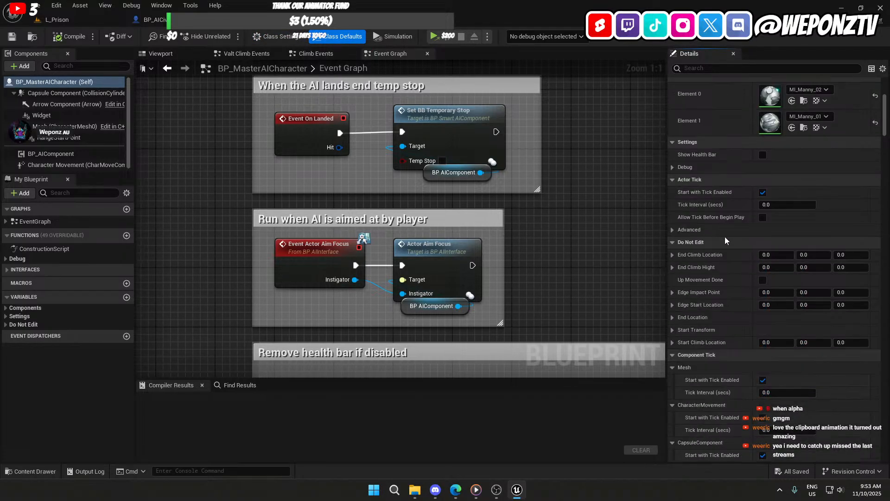
scroll(723, 235, down, 4)
click(672, 153)
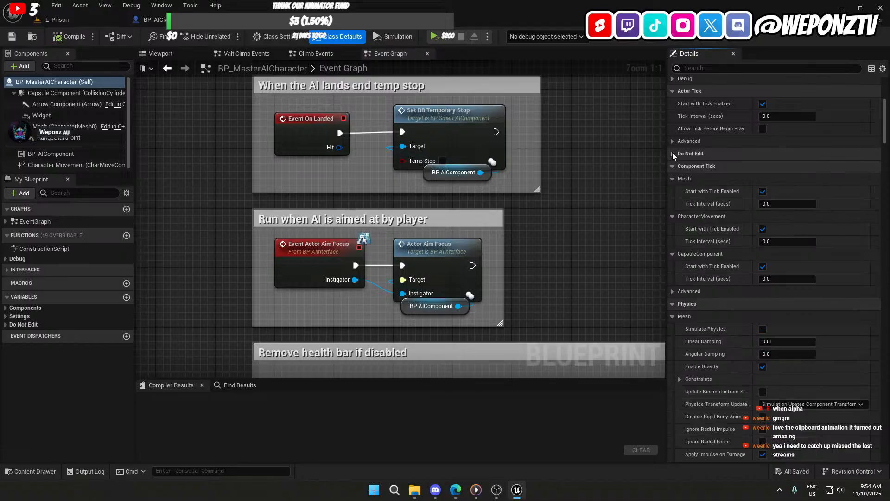
scroll(707, 231, up, 9)
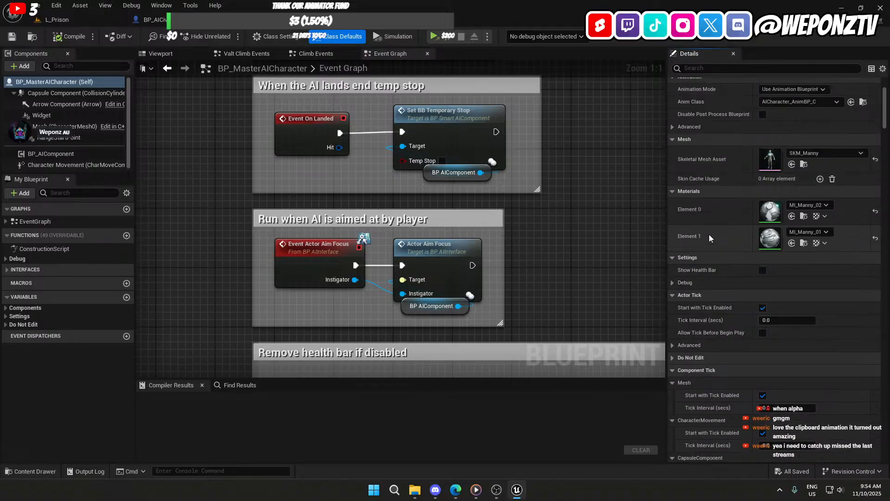
Step: Select the BP_AIComponent and review its override behaviours, priority montages, Starting Settings and the available Start Behaviour options
click(51, 154)
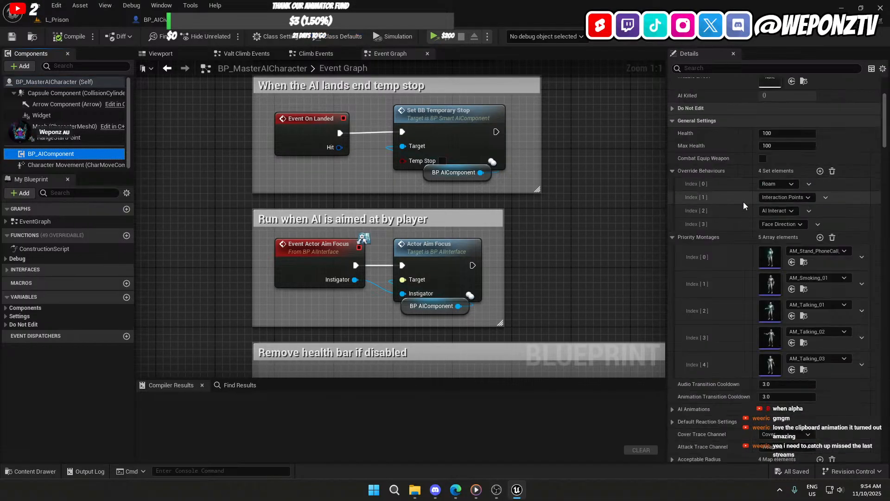
scroll(744, 201, down, 2)
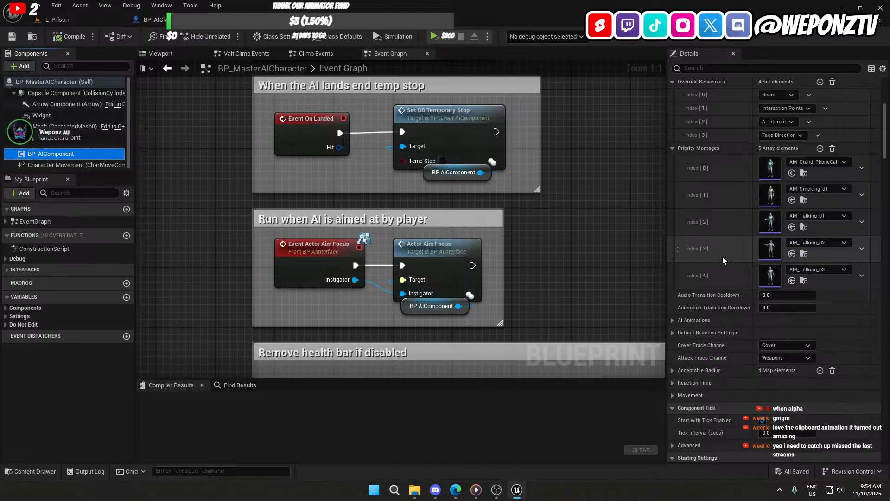
scroll(722, 257, up, 5)
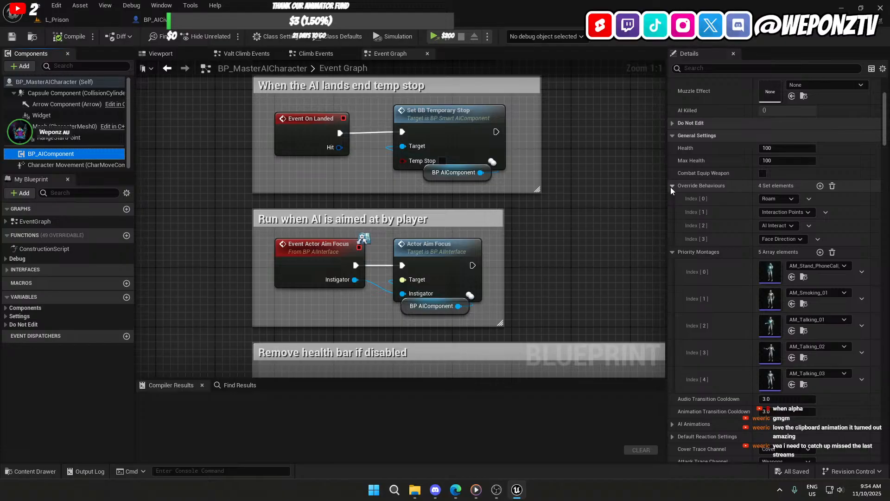
scroll(699, 229, down, 8)
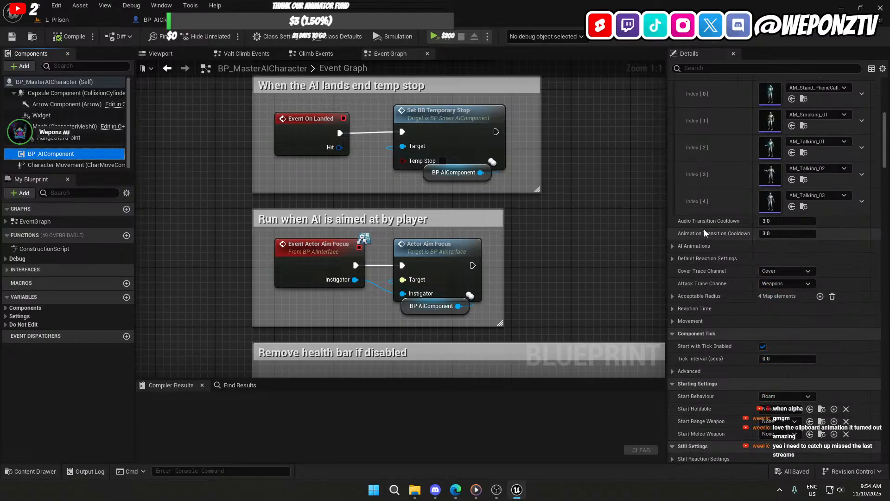
scroll(705, 233, down, 3)
scroll(708, 229, down, 1)
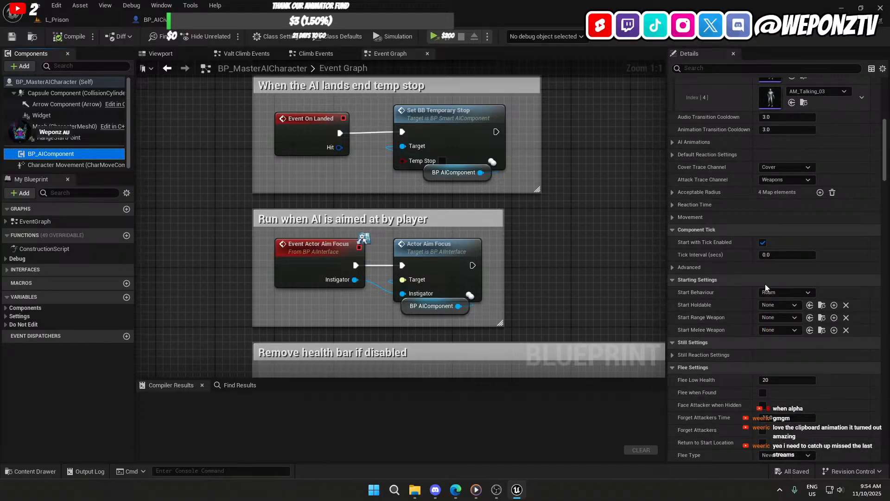
click(781, 291)
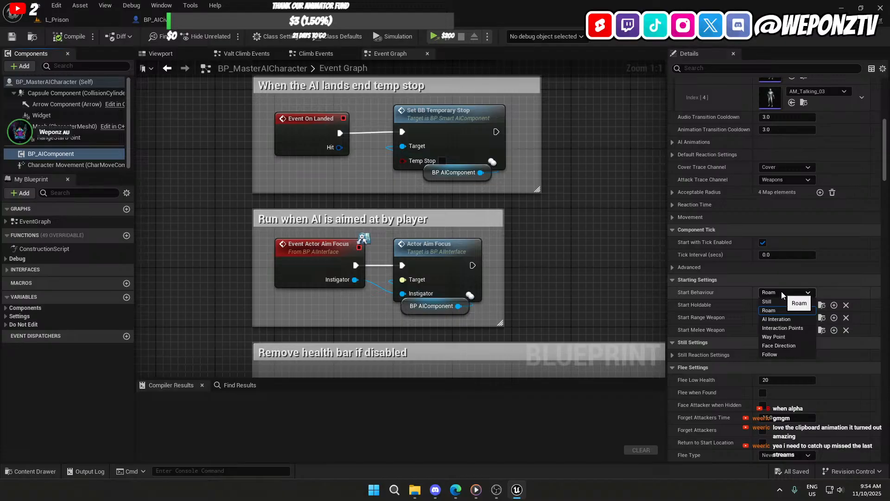
click(781, 291)
scroll(721, 299, down, 2)
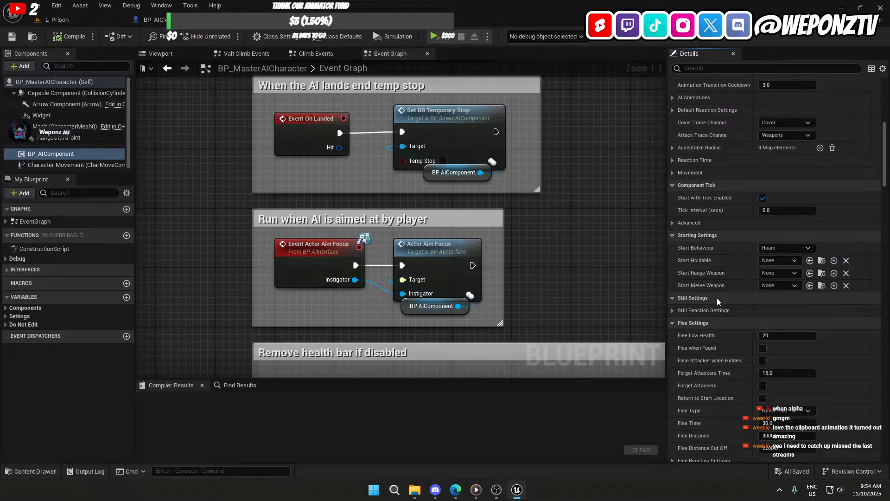
scroll(728, 313, down, 5)
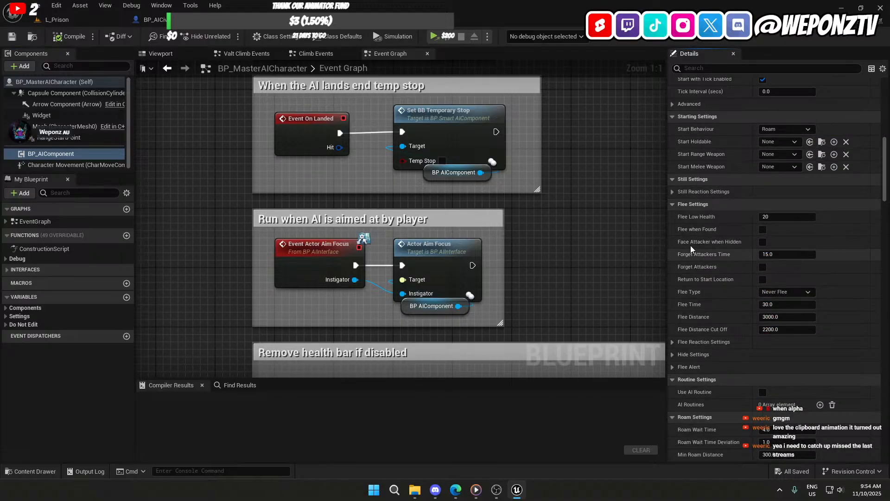
Step: Check the Still Reaction Settings and collapse the categories from Flee Settings through Follow Settings to reach the Interaction Point Settings
click(673, 204)
click(672, 193)
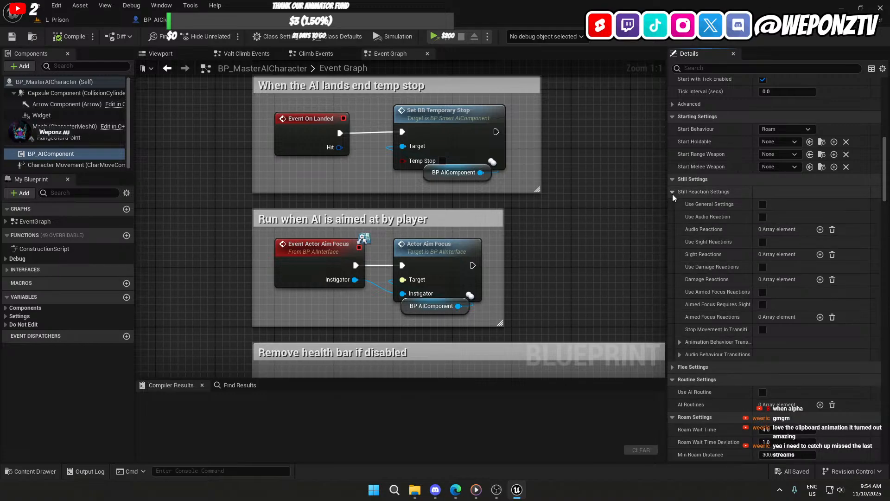
click(673, 192)
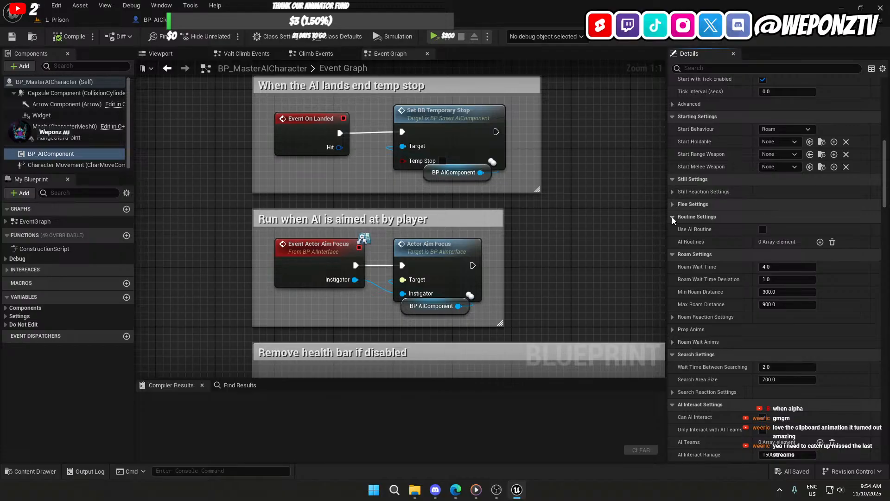
click(672, 217)
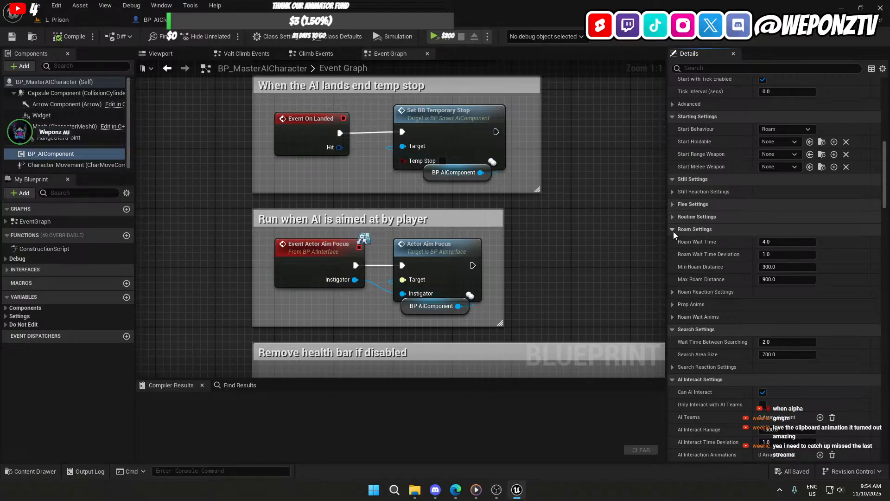
click(672, 230)
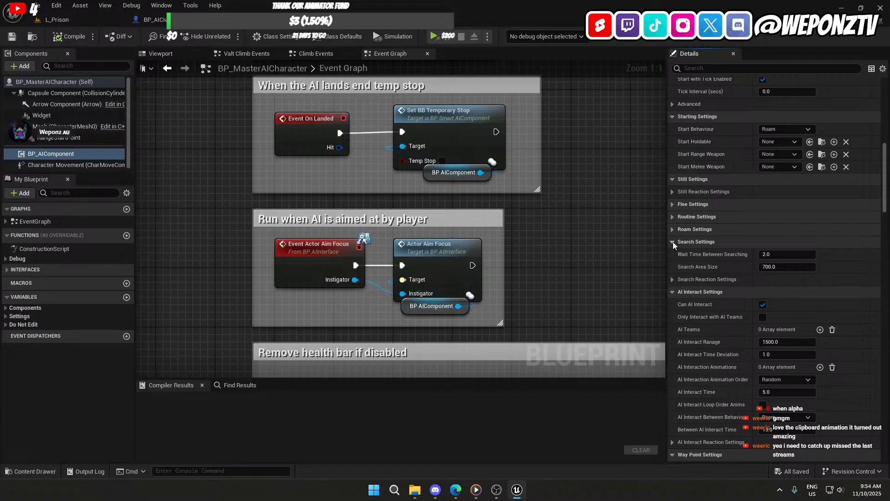
click(672, 241)
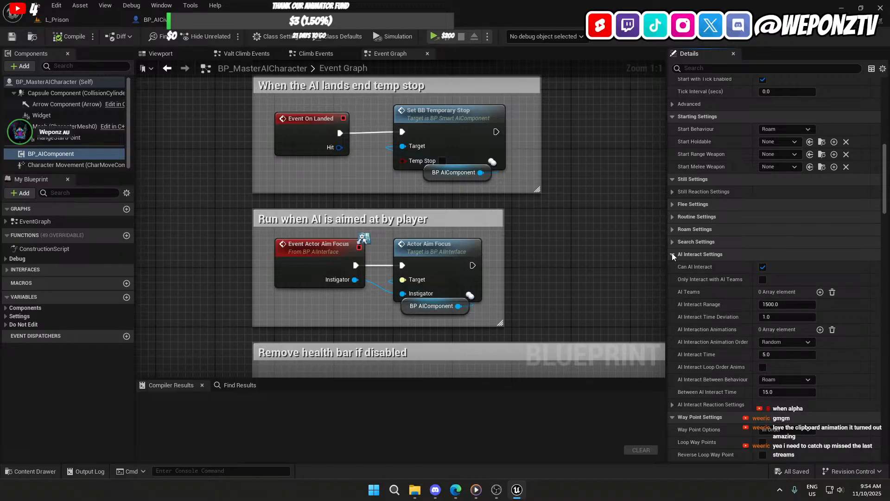
click(672, 254)
click(672, 266)
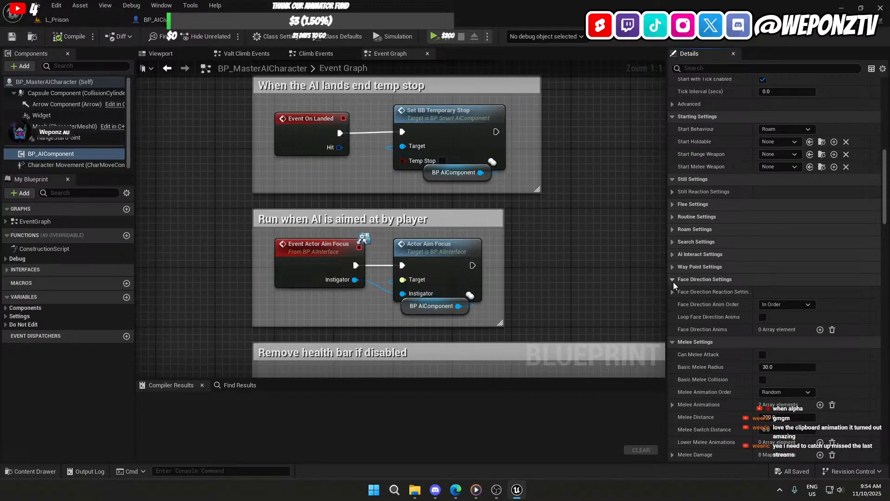
click(673, 281)
click(672, 292)
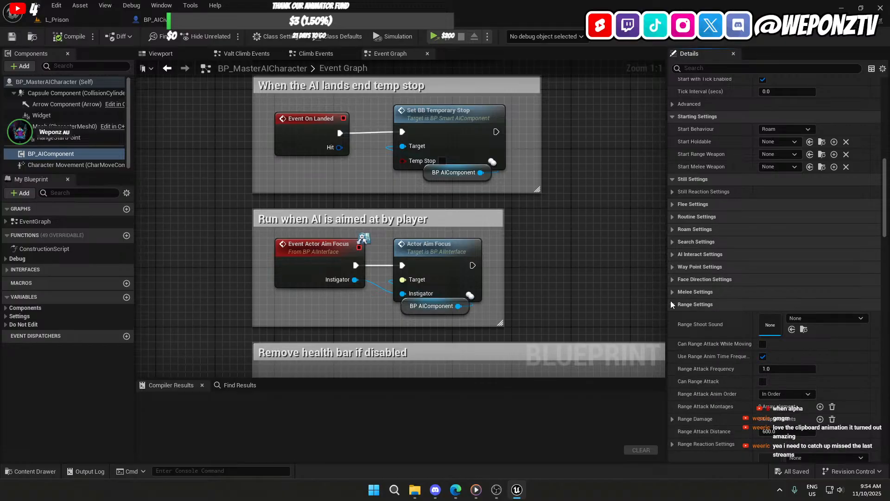
click(672, 304)
click(673, 317)
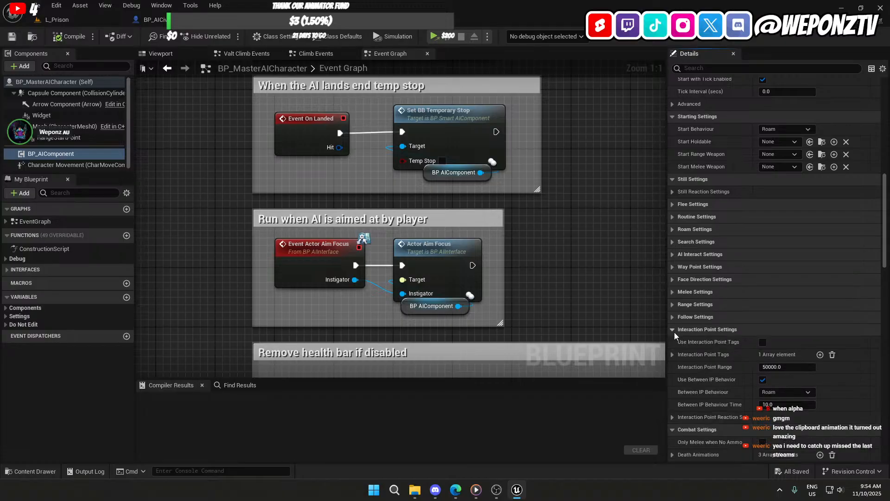
Step: Expand the Interaction Point Tags array of BP_AIComponent to check its entries
scroll(703, 366, down, 2)
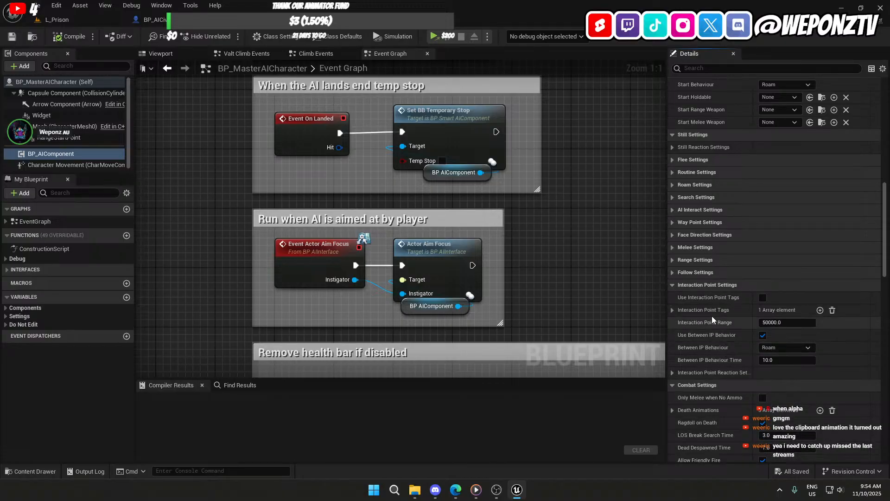
click(672, 310)
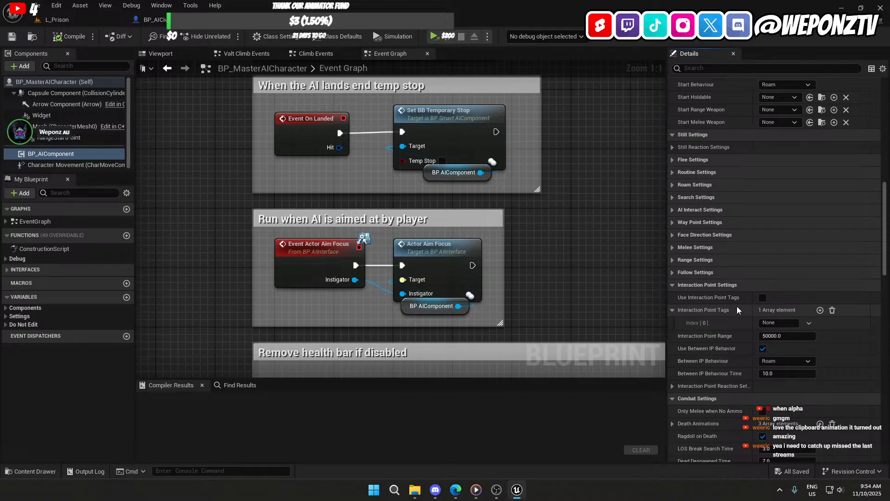
Step: Return to the L_Prison level, select BP_MasterInteractionPoint by the warehouse shelving and look over its details
click(100, 20)
right_drag(356, 182, 237, 132)
key(w)
click(310, 237)
right_drag(310, 236, 319, 234)
key(f)
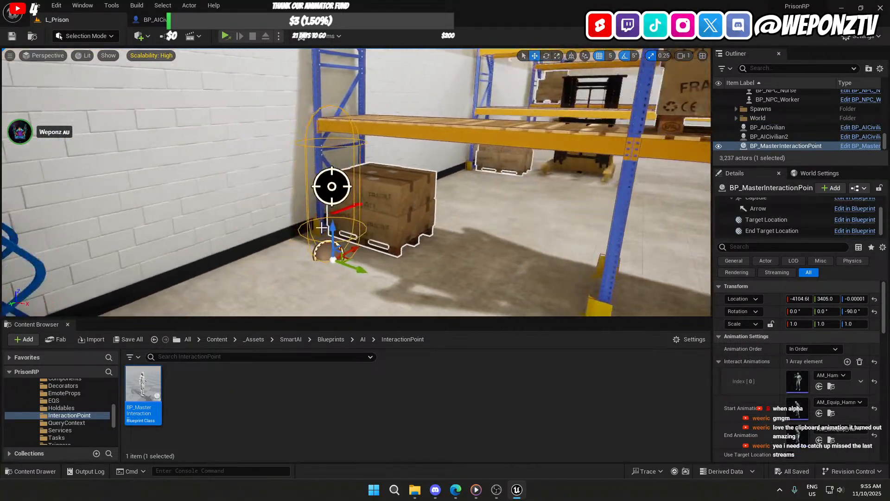
scroll(784, 355, down, 5)
scroll(766, 349, up, 5)
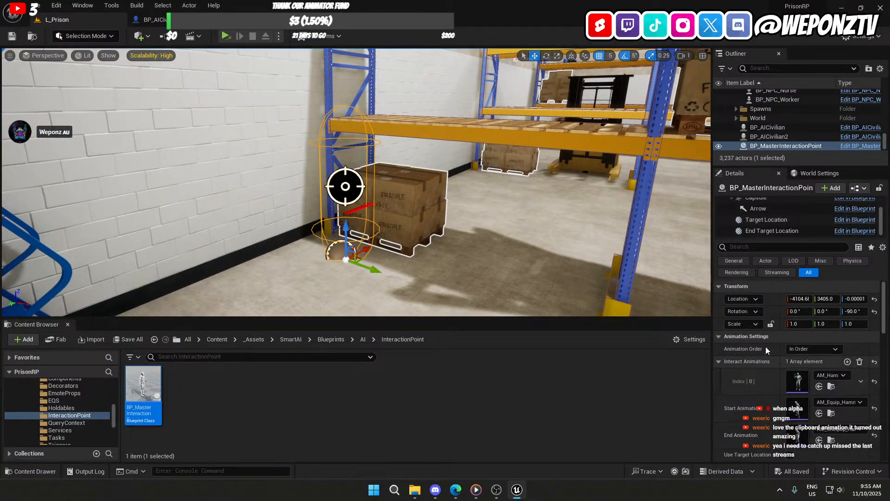
scroll(810, 222, up, 2)
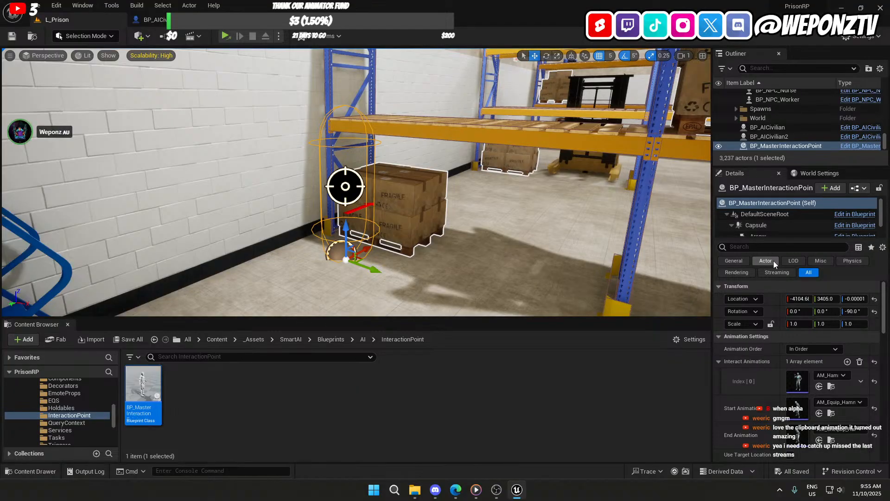
Step: Filter the interaction point's properties by "tag" and add one entry to its actor Tags array
click(770, 246)
text(tag)
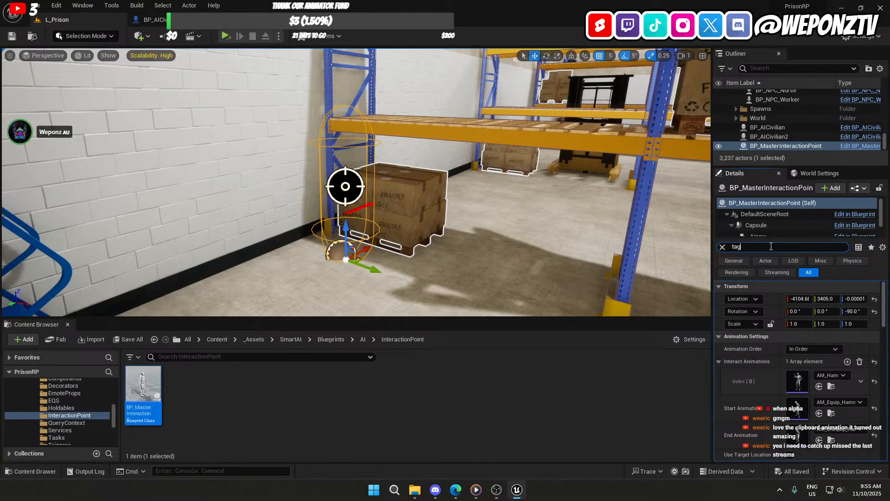
click(722, 247)
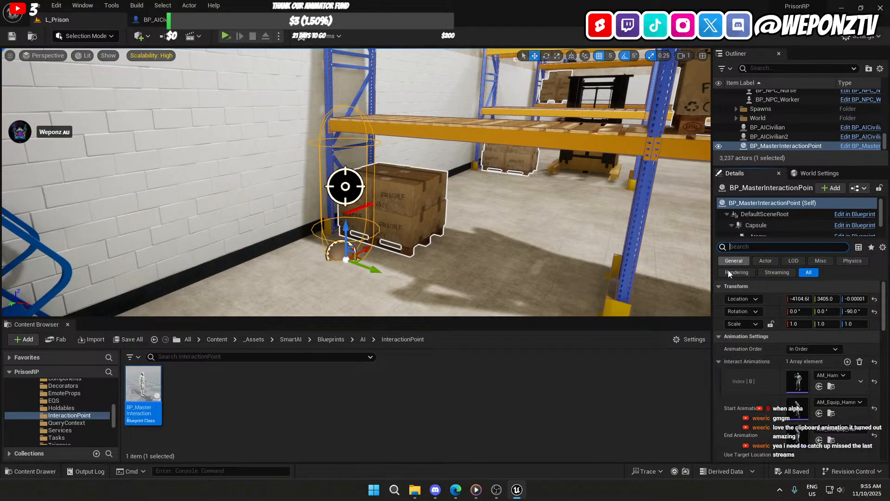
scroll(760, 353, down, 5)
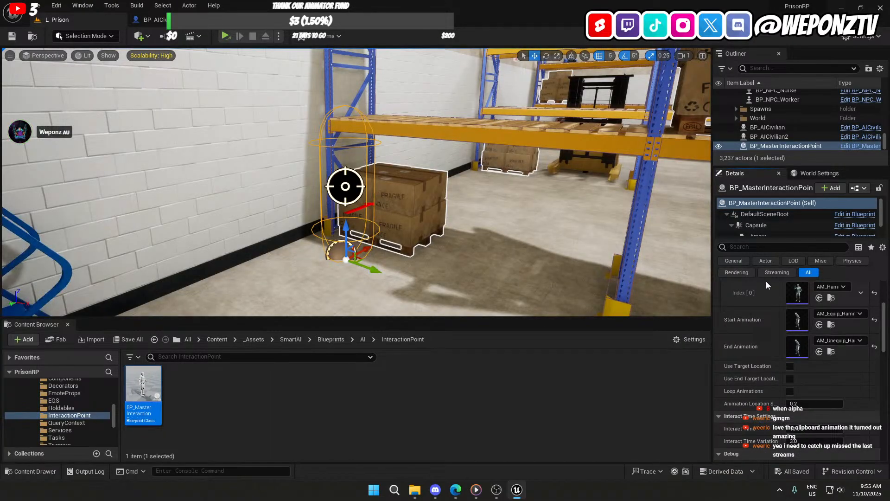
text(tag)
click(847, 312)
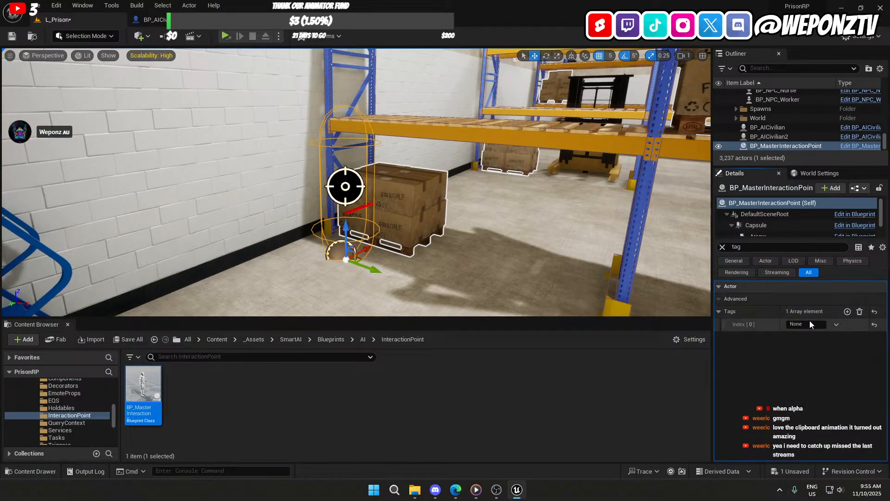
Step: Name the interaction point's new actor tag Stocktake and save the L_Prison level
click(807, 324)
text(Palle)
text(t)
key(Return)
text(Stocktake)
key(Return)
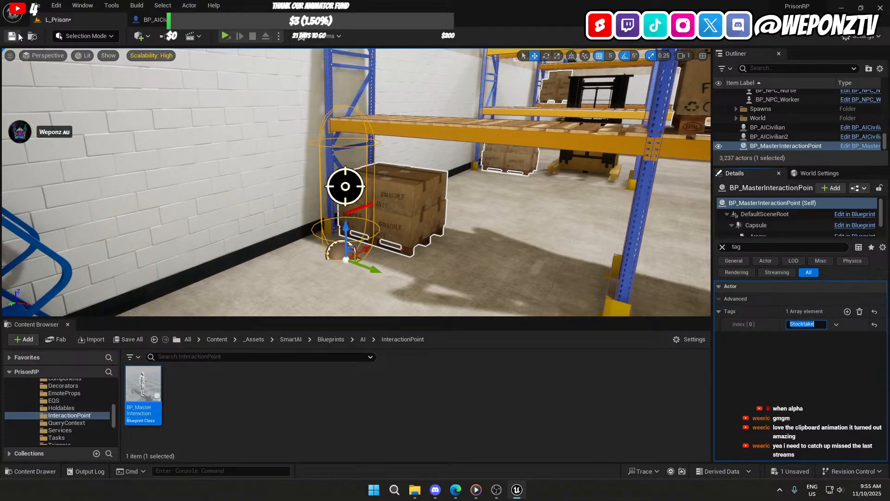
key(ctrl+s)
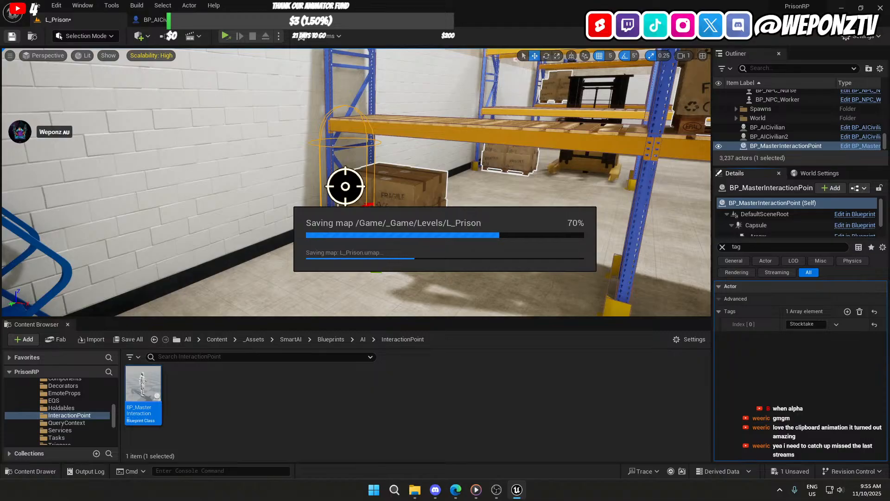
Step: Enable Use Interaction Point Tags in the BP_SmartAIComponent class defaults, compile and save it, and save BP_MasterAICharacter
click(264, 20)
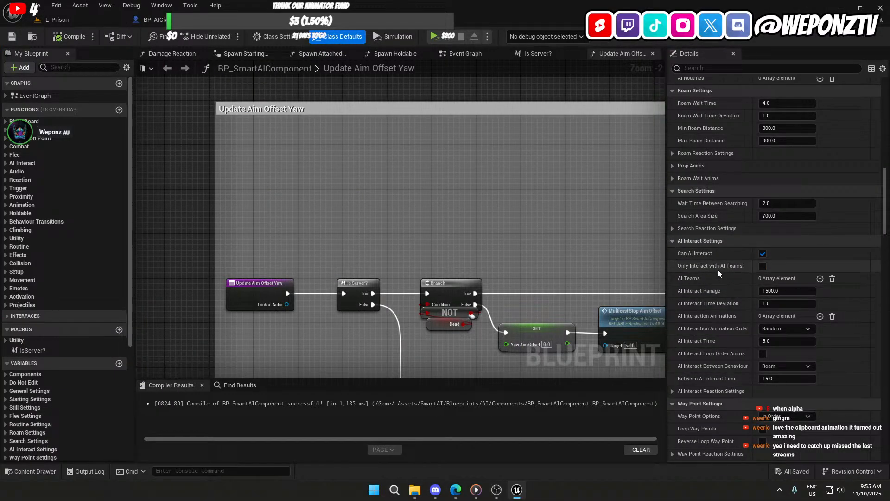
scroll(718, 290, down, 4)
scroll(714, 290, down, 10)
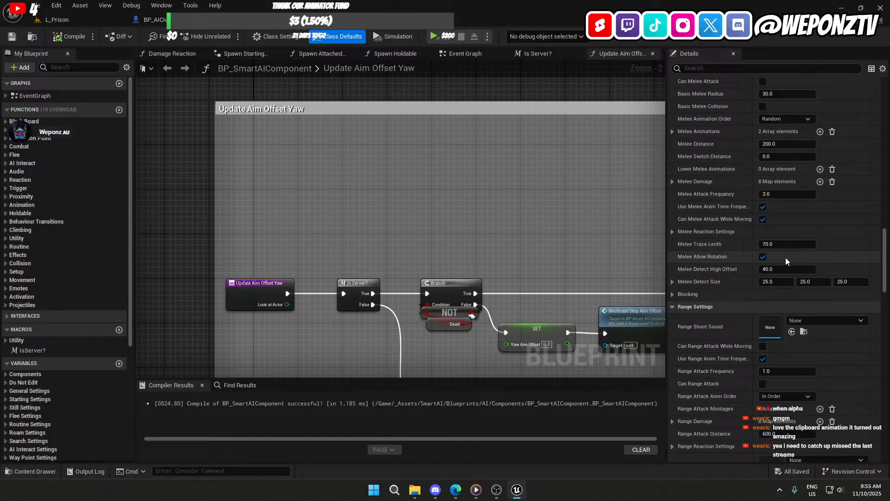
scroll(741, 265, down, 15)
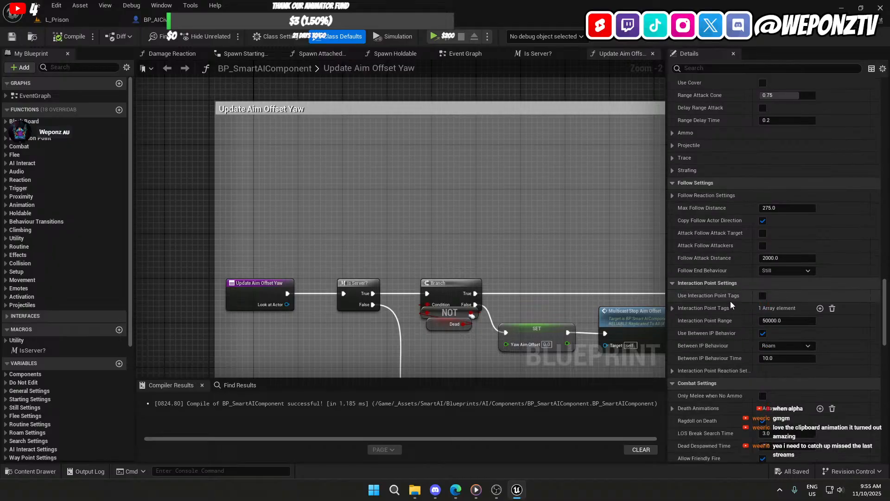
click(672, 307)
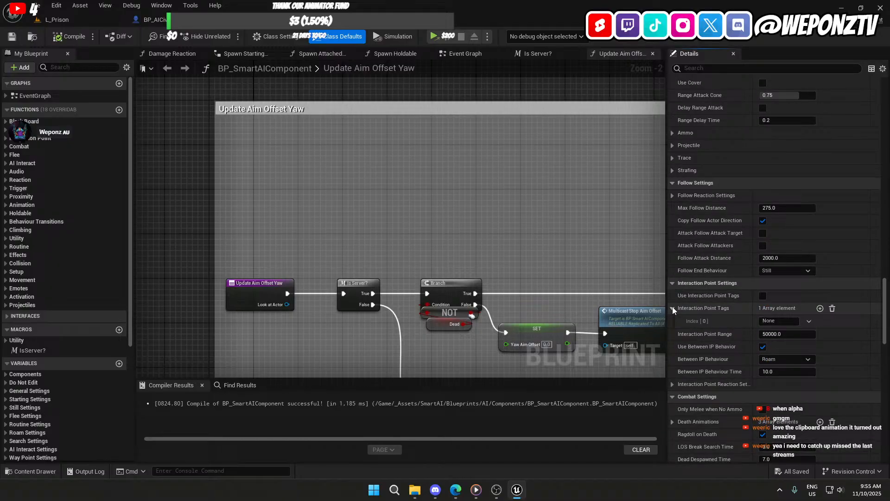
click(762, 295)
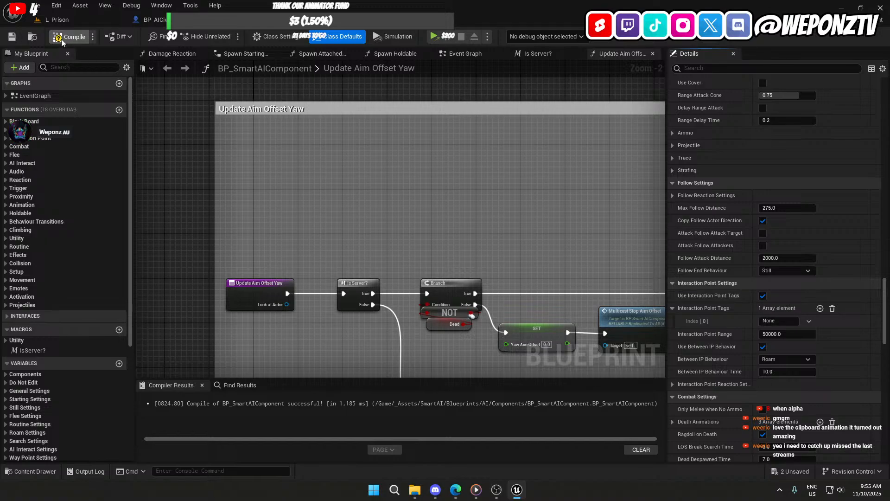
click(11, 36)
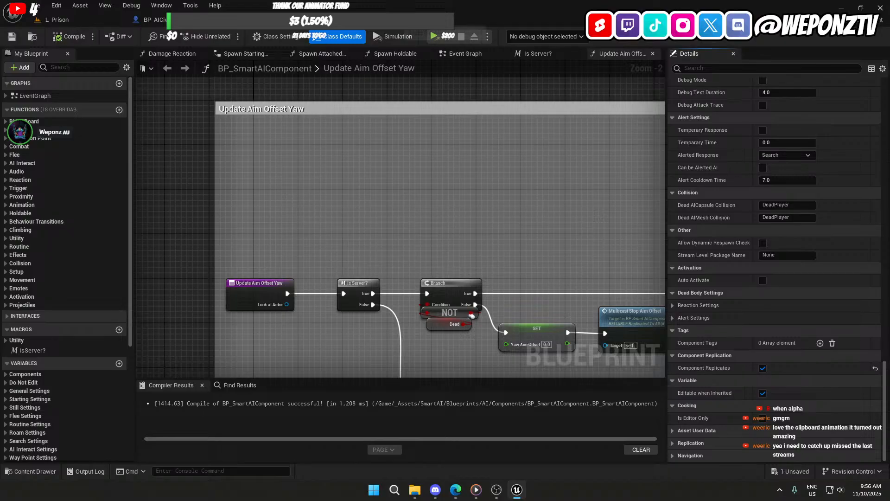
click(264, 20)
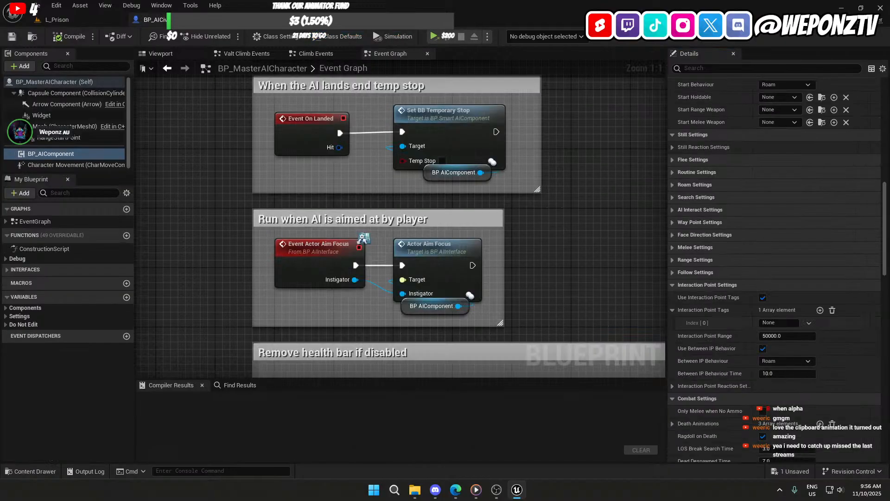
click(12, 36)
Step: Return to L_Prison, select only the BP_AICivilian character and clear the property filter
click(48, 21)
right_drag(153, 116, 97, 142)
click(478, 219)
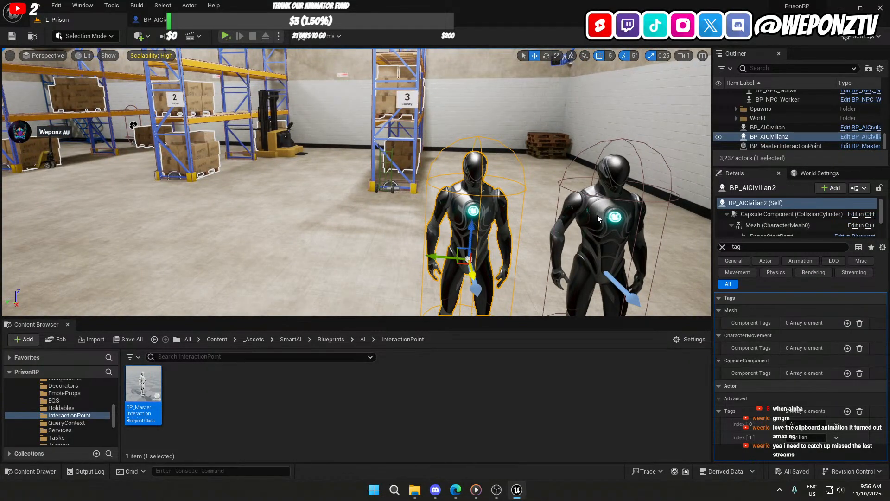
ctrl+click(597, 219)
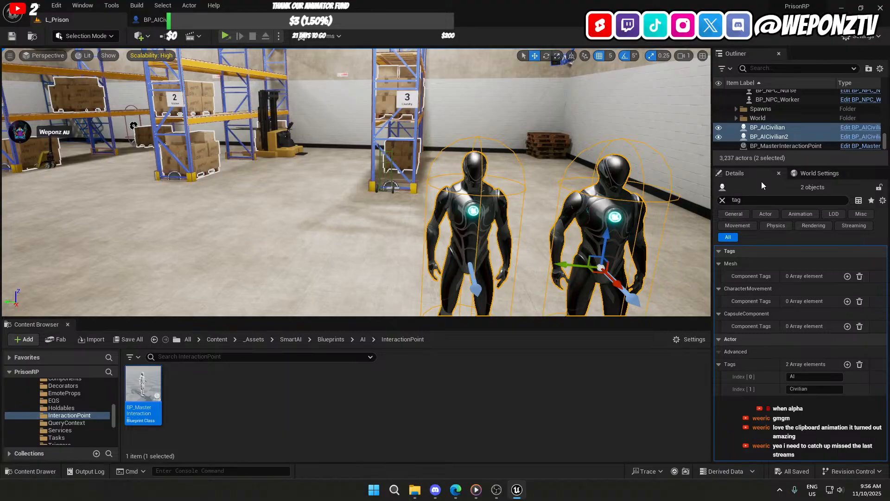
click(614, 218)
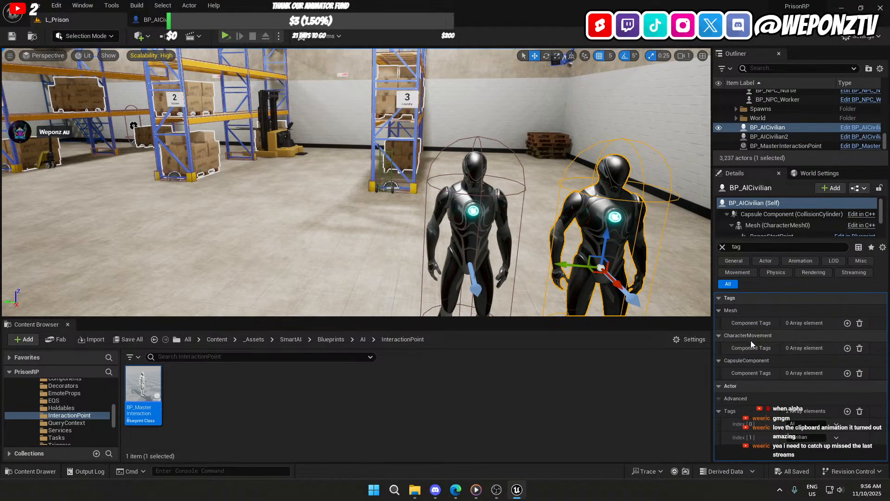
click(722, 246)
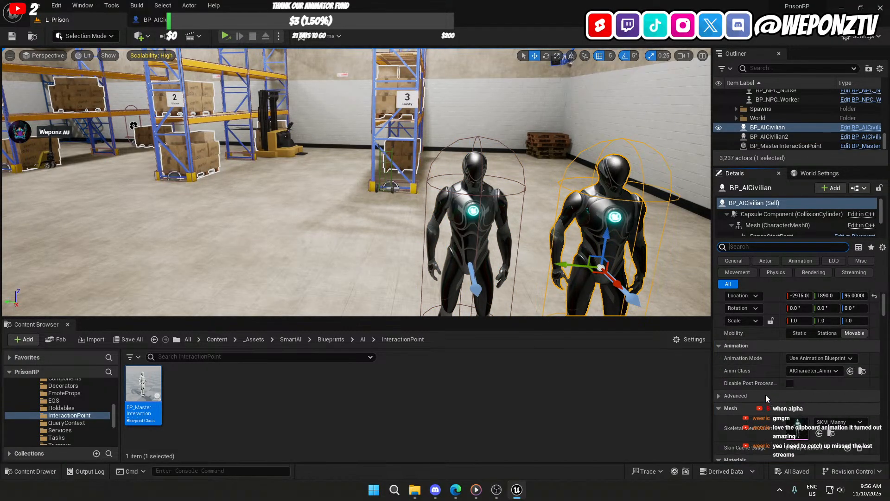
Step: Set the first Interaction Point Tag of BP_AICivilian's BP_AIComponent to Stocktake
scroll(766, 398, down, 1)
scroll(785, 211, down, 4)
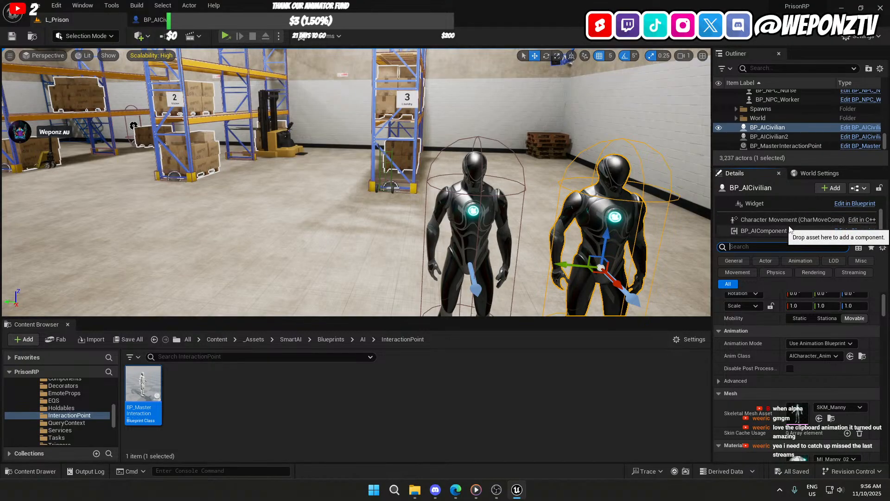
click(788, 230)
scroll(775, 352, down, 8)
scroll(767, 371, down, 5)
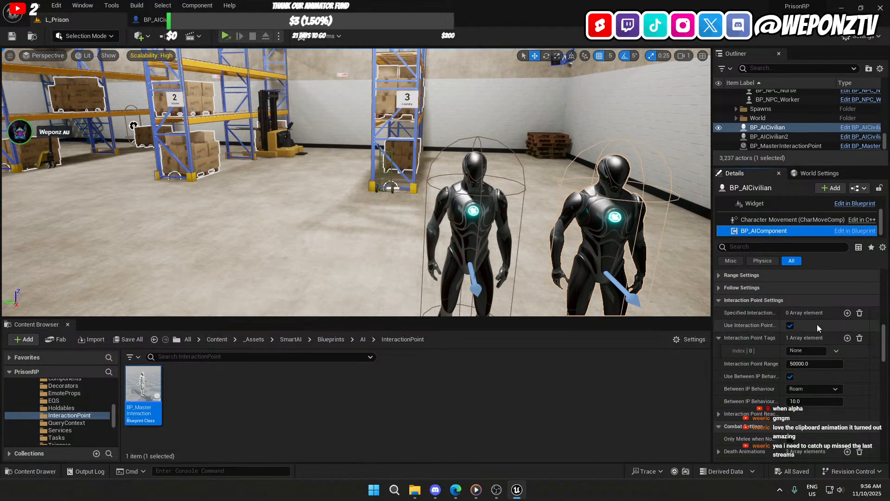
click(771, 353)
text(Stocktake)
key(Return)
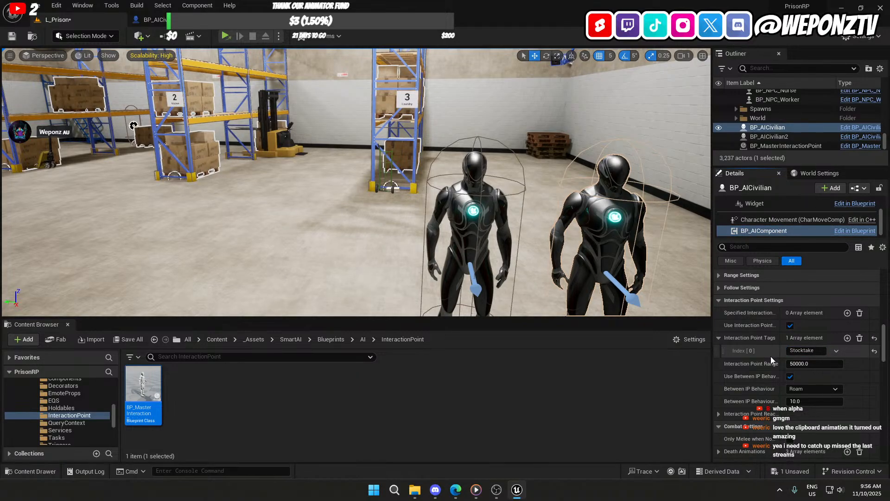
Step: Set the first Interaction Point Tag of BP_AICivilian2's BP_AIComponent to Stocktake and save the level
click(471, 212)
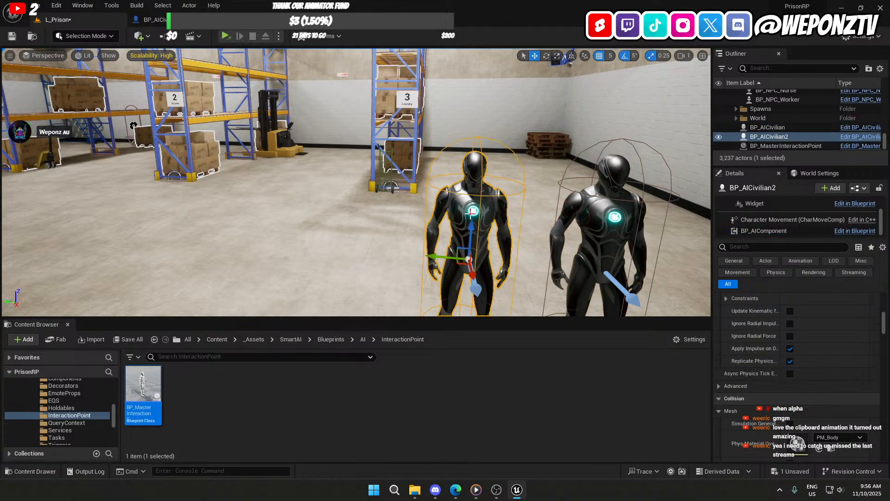
scroll(765, 358, down, 6)
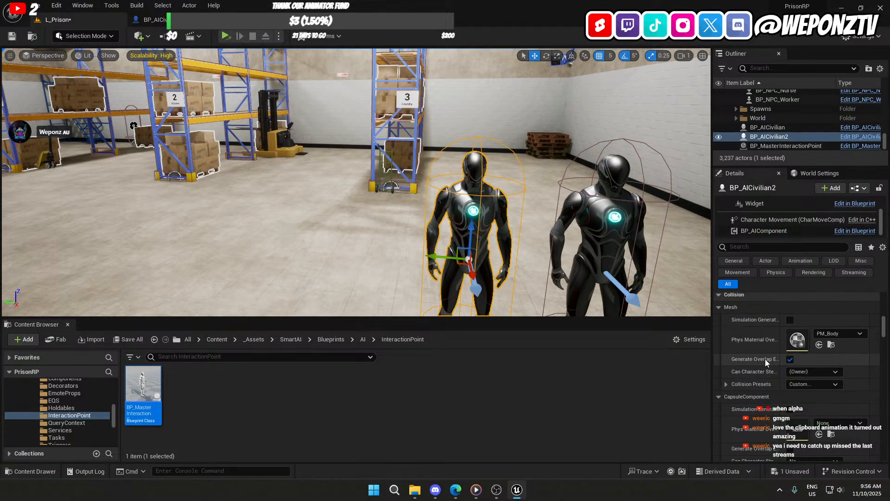
click(789, 234)
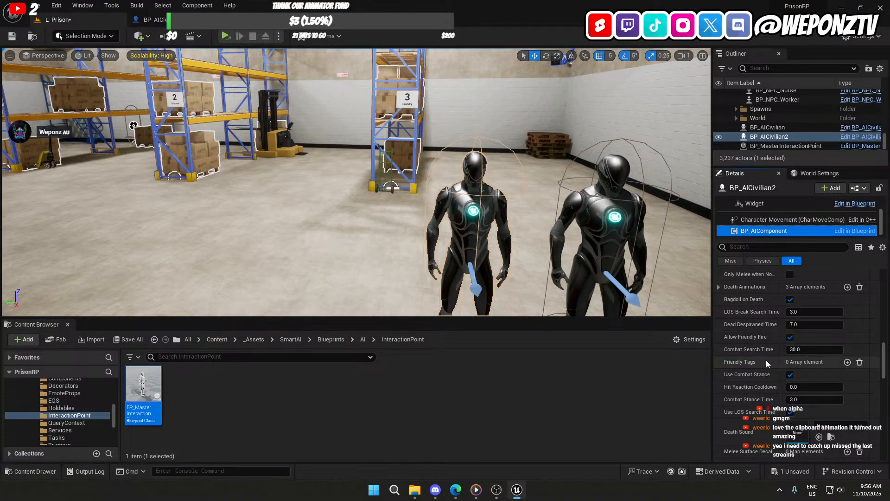
scroll(765, 364, up, 5)
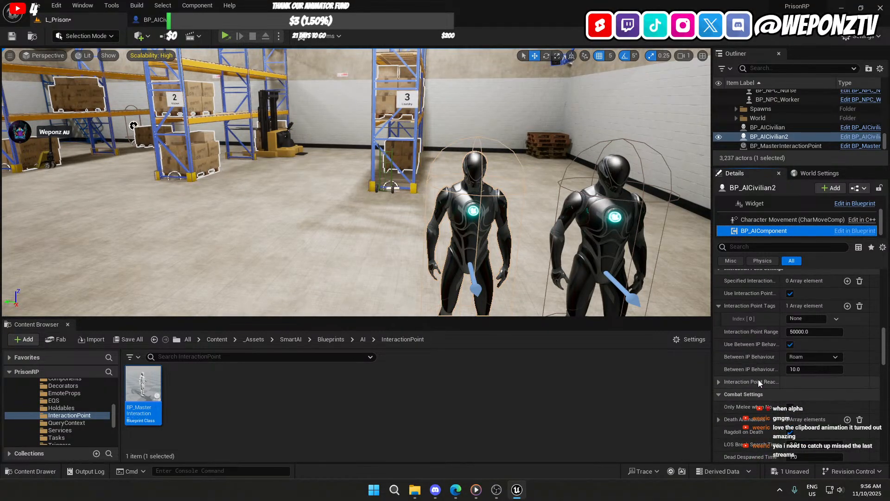
scroll(759, 374, up, 2)
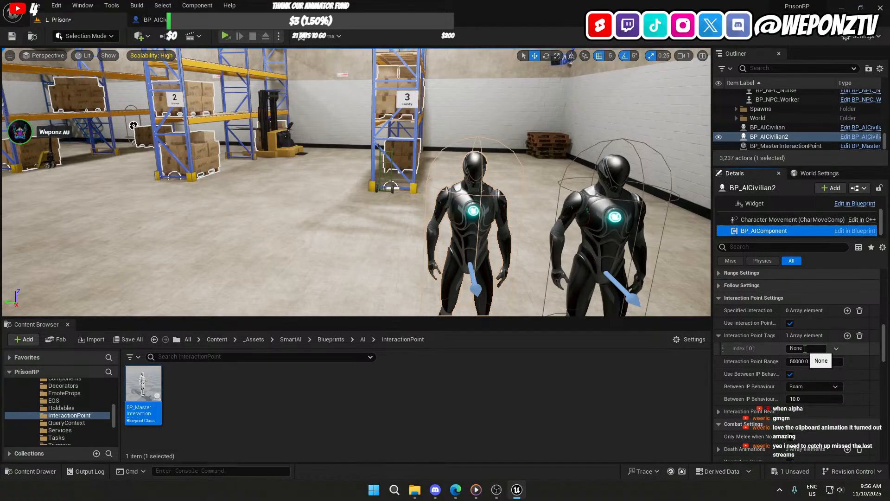
click(804, 349)
text(Stocktake)
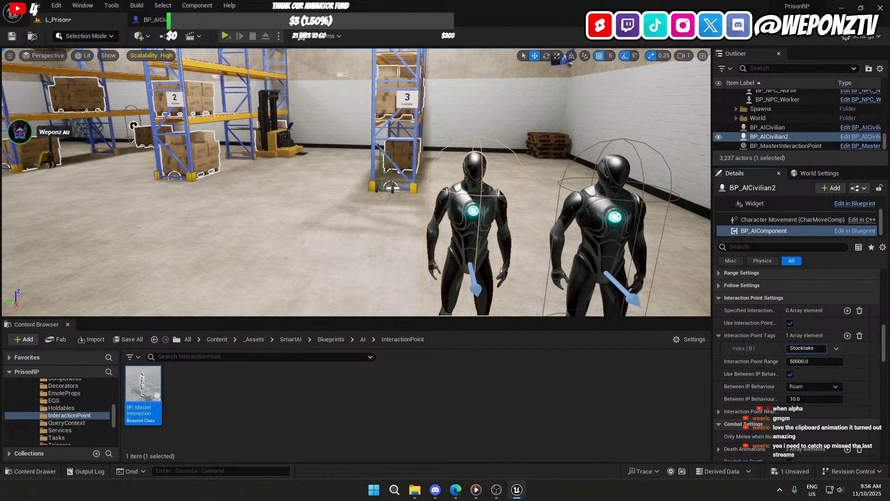
click(12, 36)
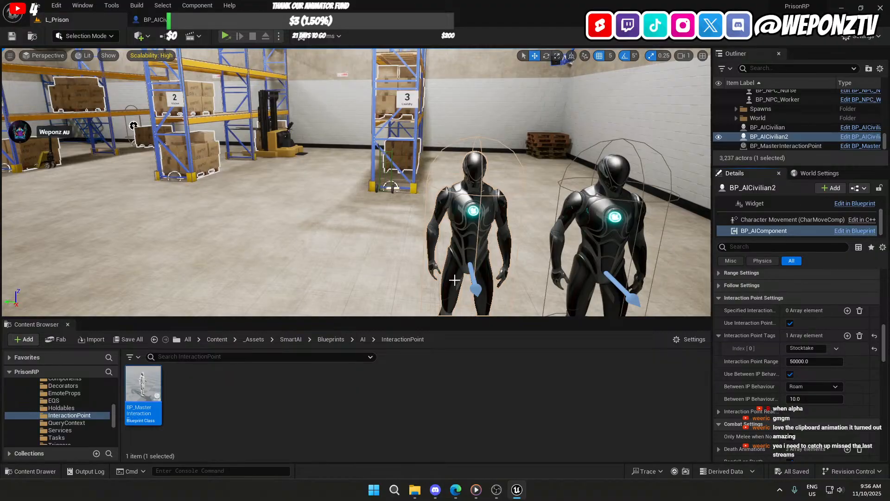
Step: Examine the AI Interact Settings in the BP_SmartAIComponent class defaults, including the Only Interact with AI Teams option
click(615, 242)
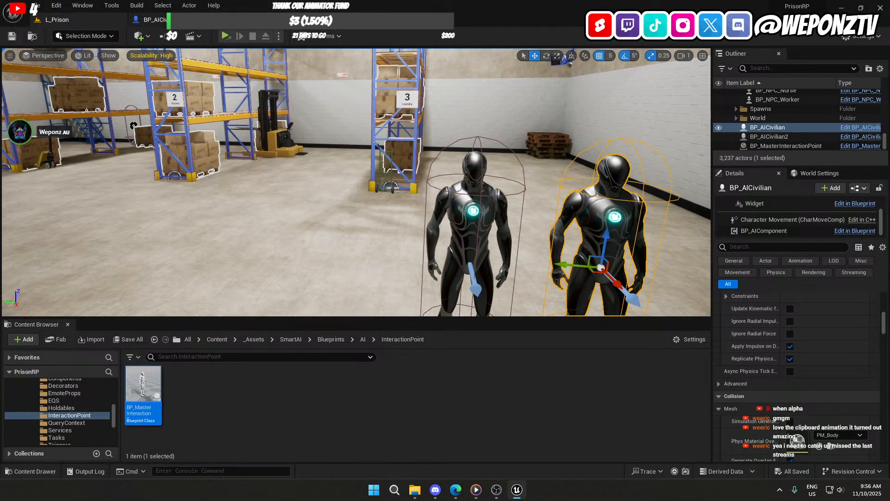
click(266, 20)
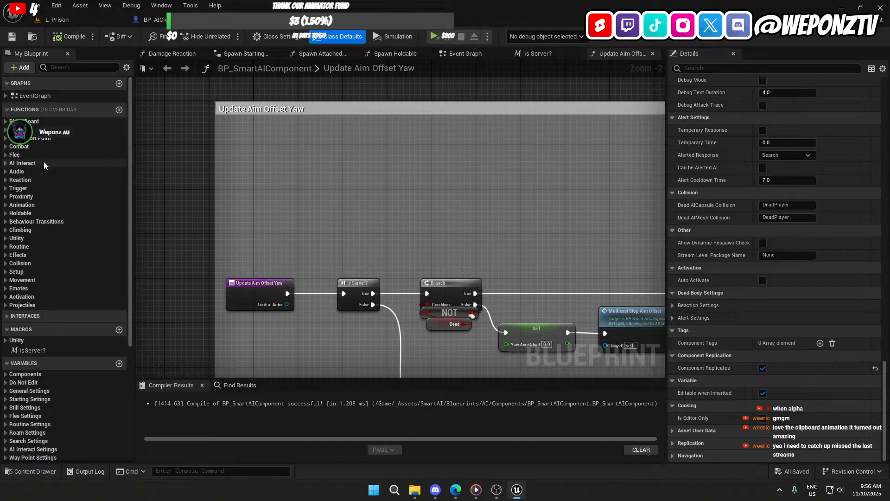
scroll(739, 189, down, 15)
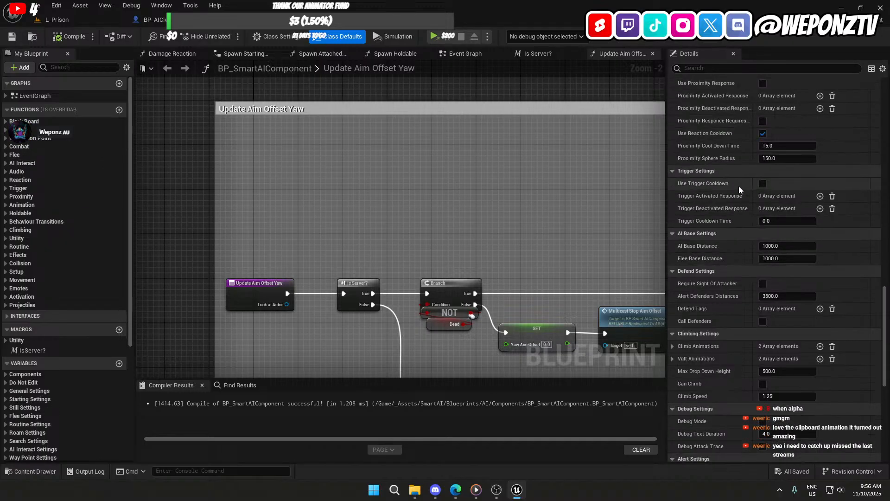
scroll(739, 189, up, 10)
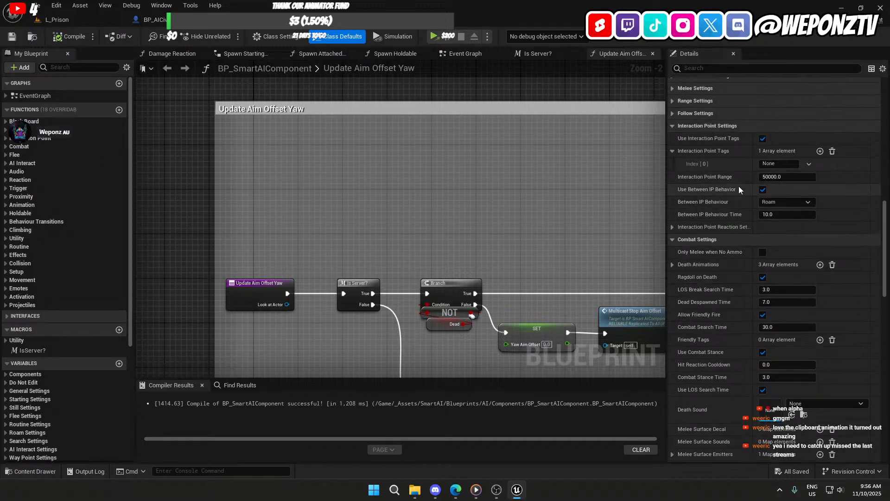
scroll(678, 162, up, 3)
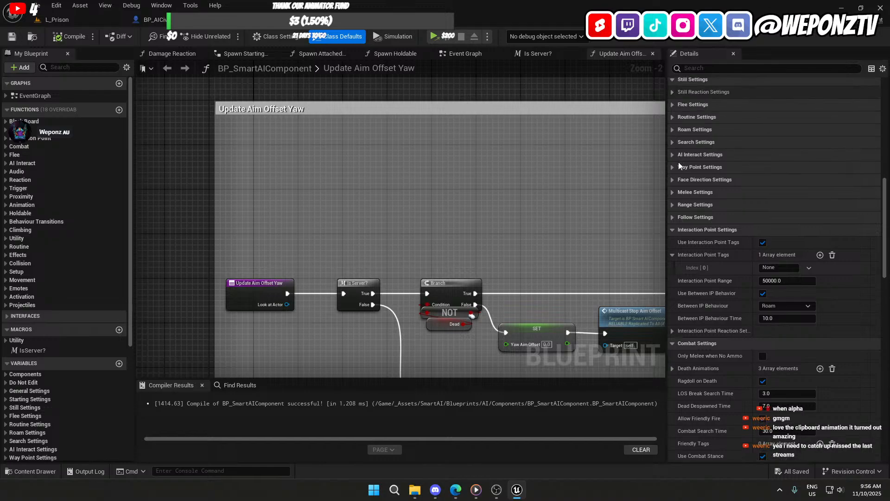
click(672, 155)
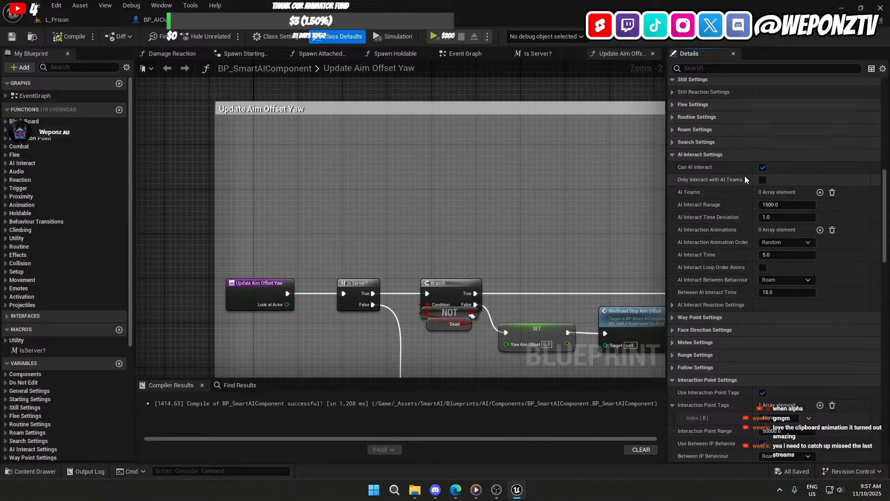
mouse_move(732, 182)
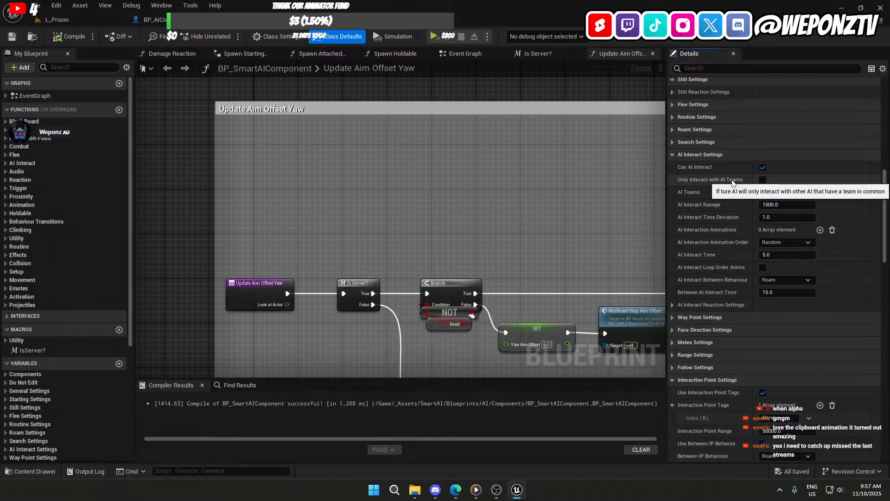
Step: Return to the L_Prison level and save all changes
click(77, 22)
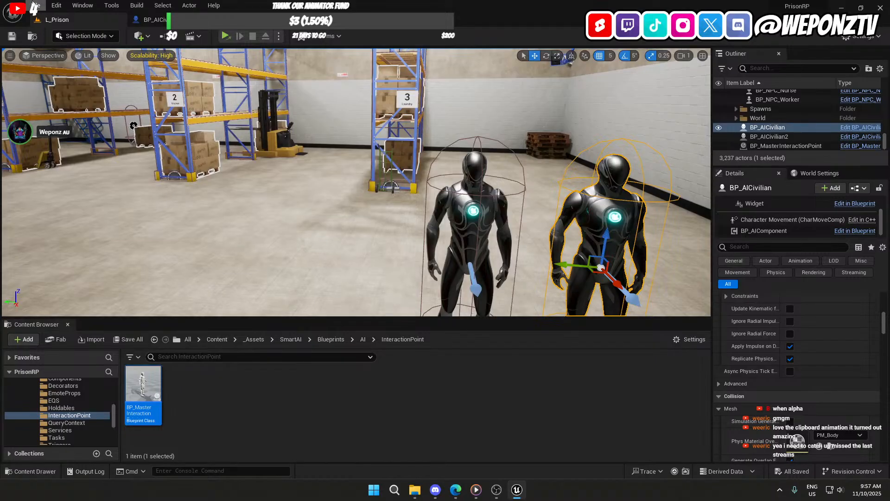
click(37, 6)
click(55, 125)
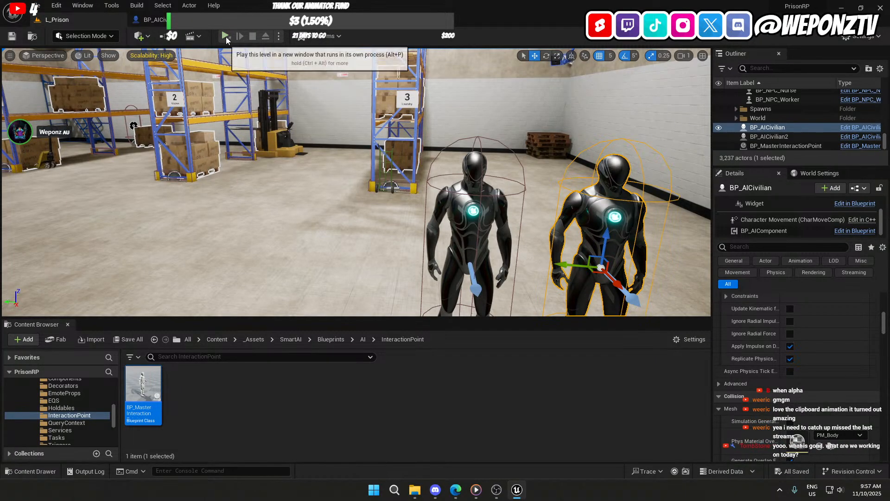
Step: Switch to the browser and look through the Smart AI listing's preview images on Fab, including AI Interaction Points, Prop Animation System and AI Interaction
click(495, 490)
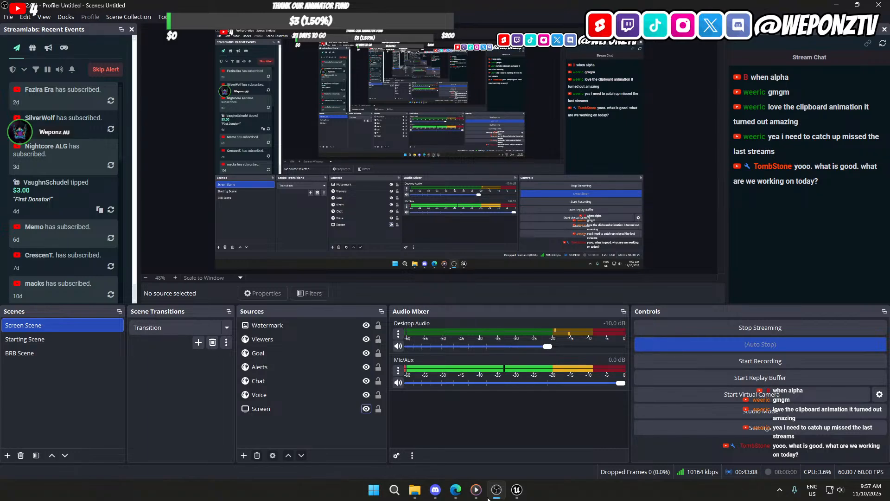
click(455, 490)
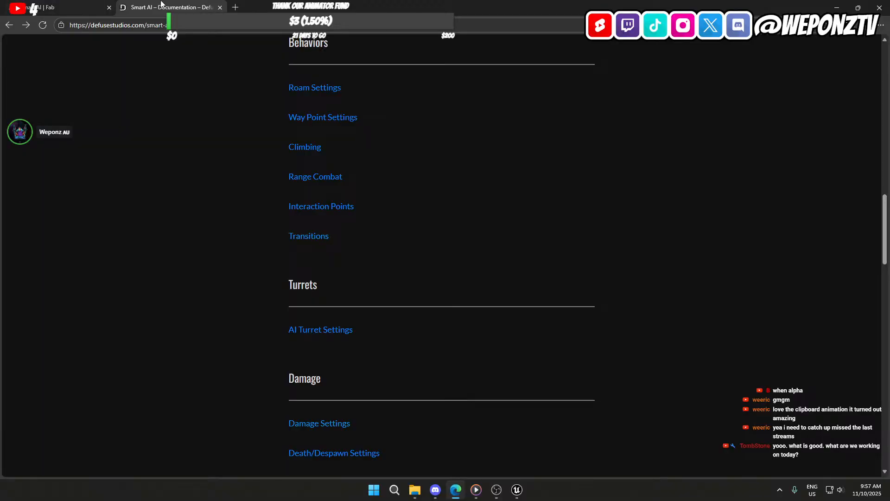
click(61, 8)
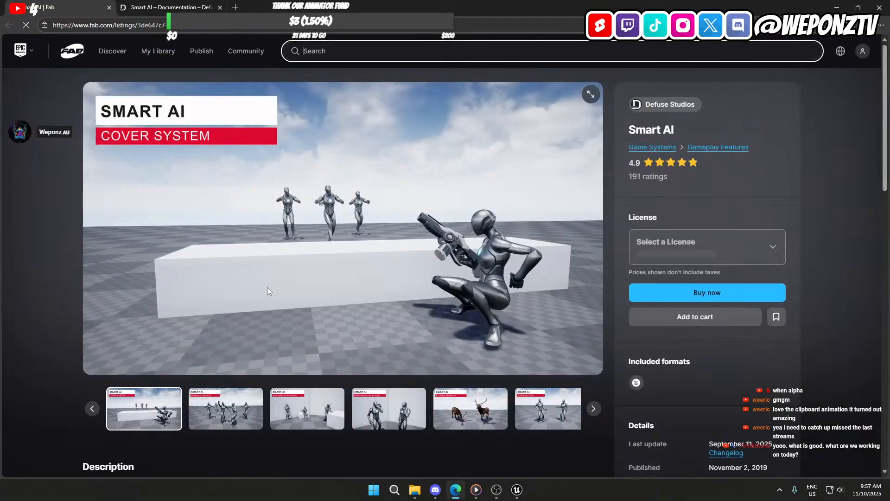
click(292, 420)
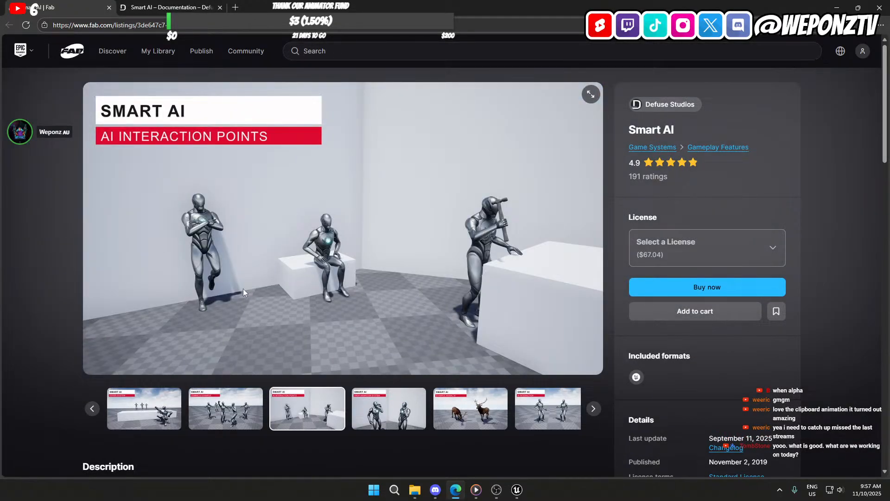
click(389, 408)
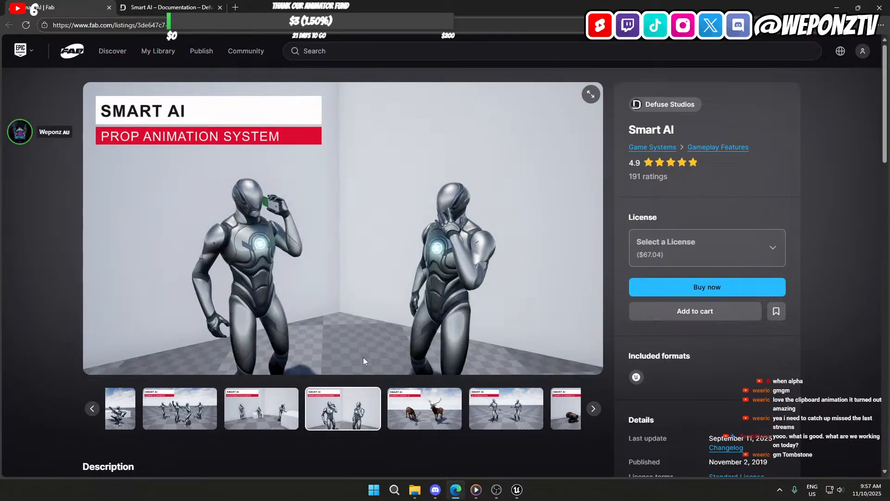
click(506, 410)
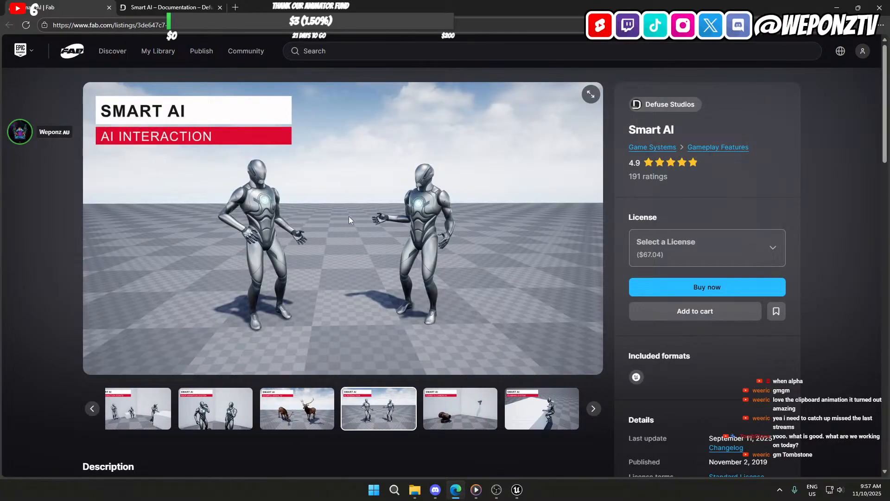
click(563, 420)
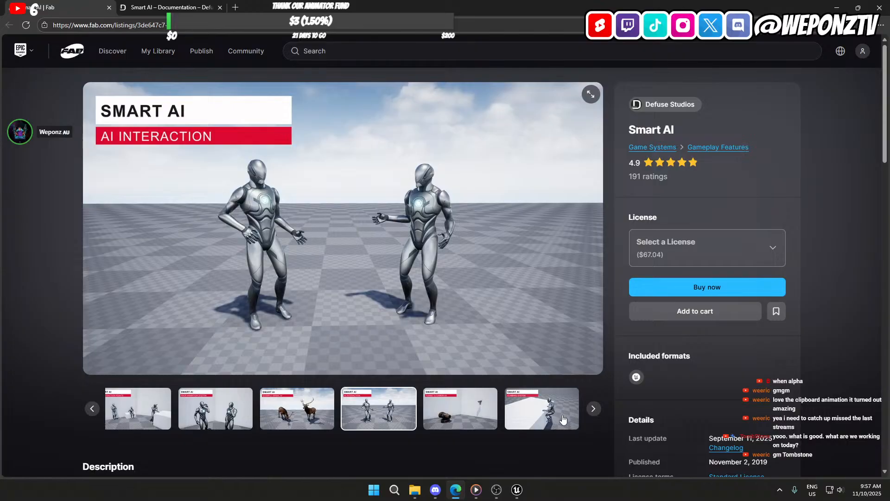
click(593, 409)
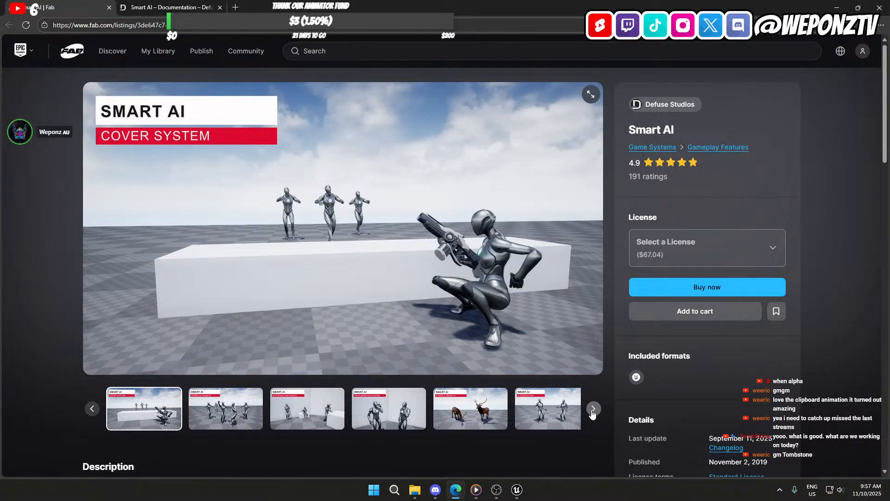
click(593, 410)
click(592, 409)
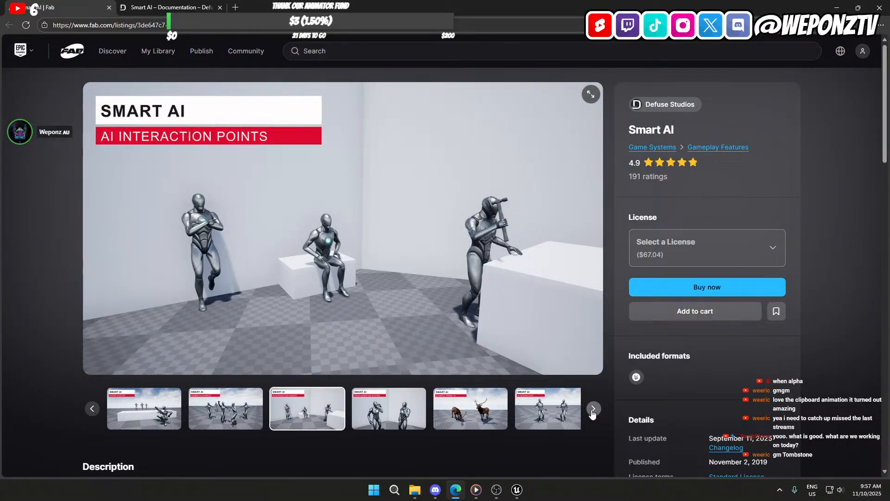
click(593, 410)
click(592, 410)
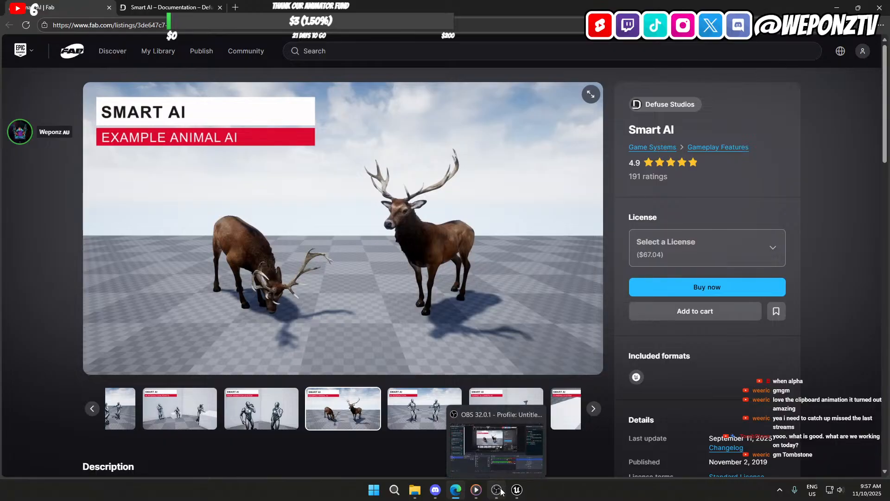
click(501, 491)
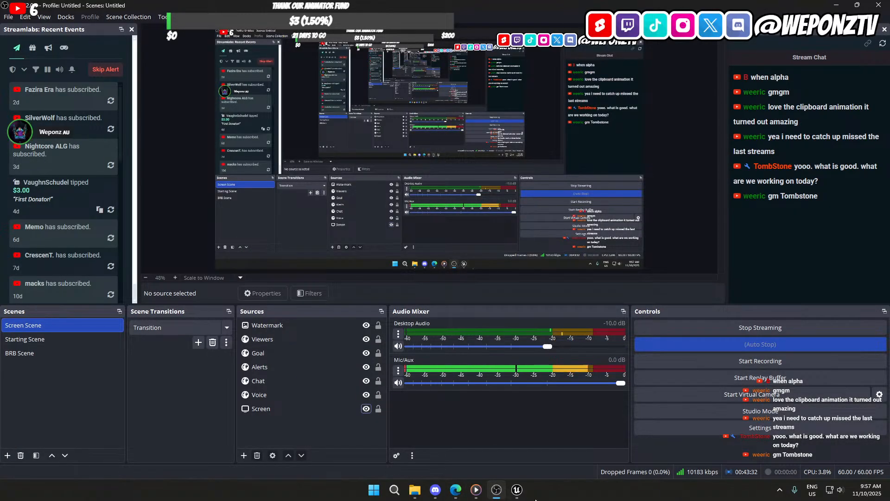
click(516, 490)
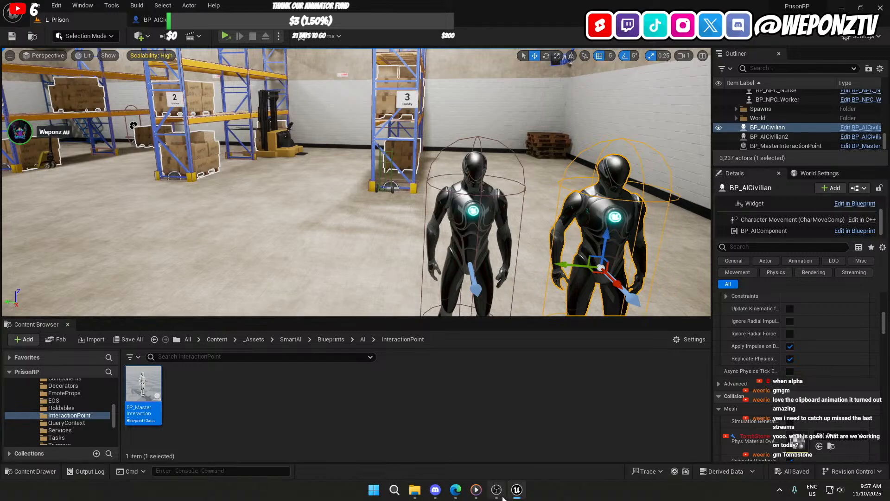
click(514, 491)
click(498, 490)
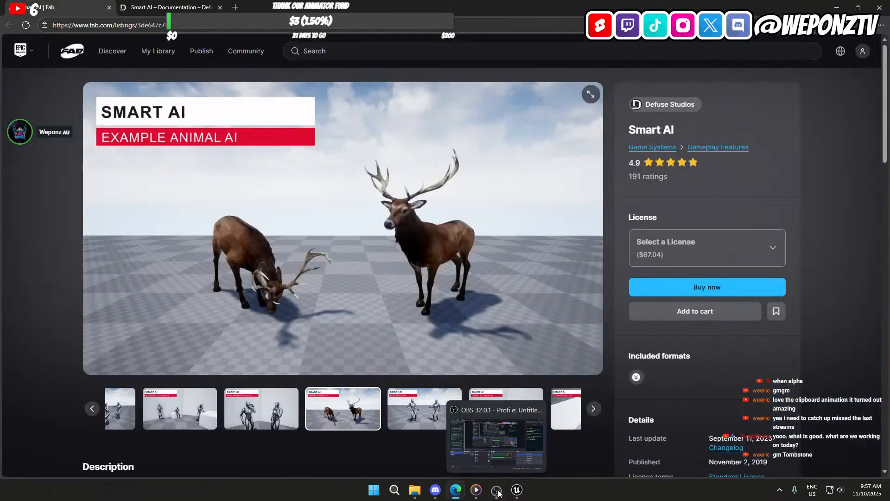
click(455, 490)
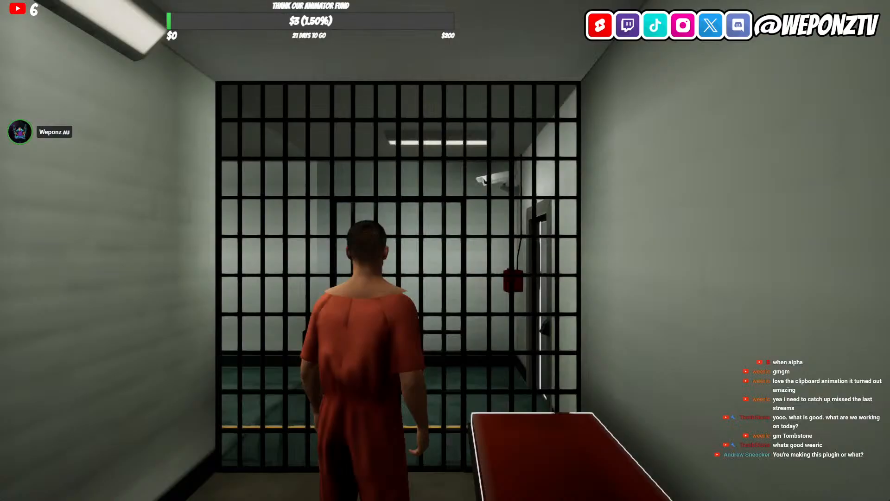
Step: In the play test, leave the cell, go through the prison door and run along the corridors towards the warehouse
key(w)
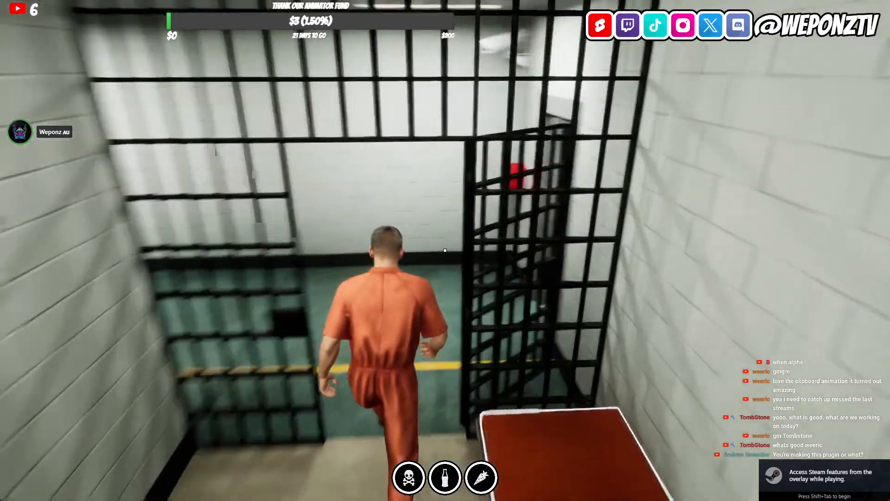
key(f)
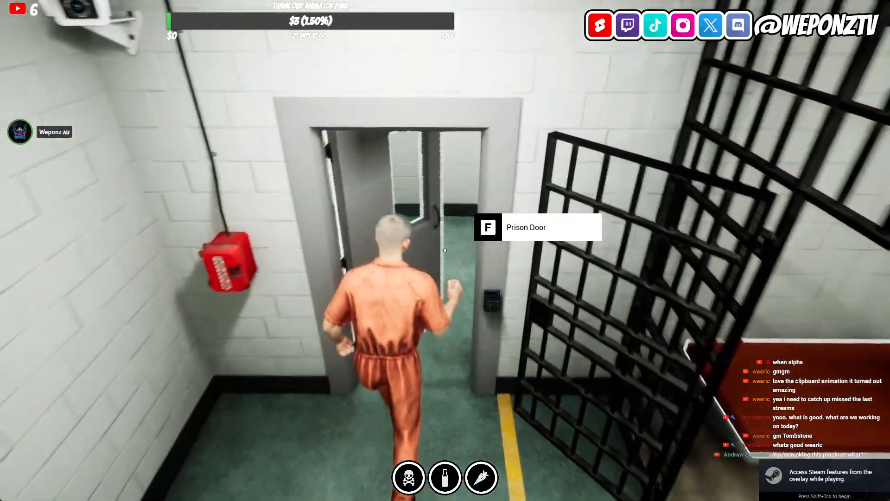
key(w)
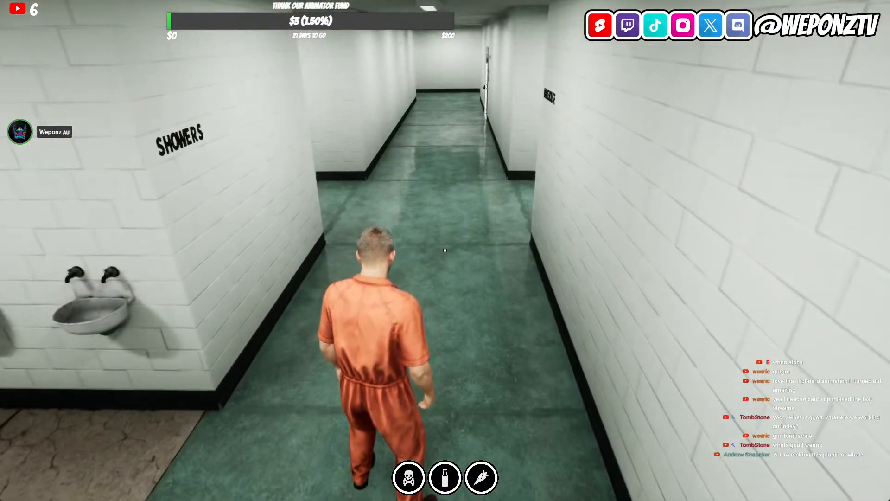
key(w)
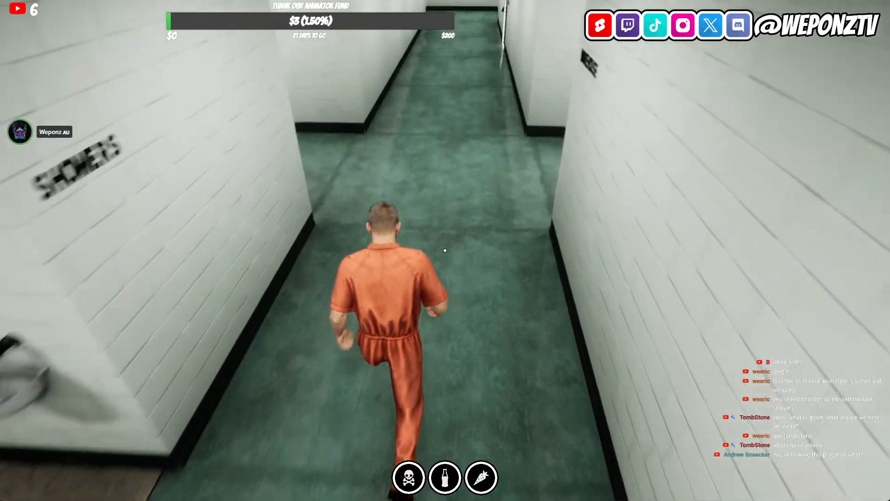
key(w)
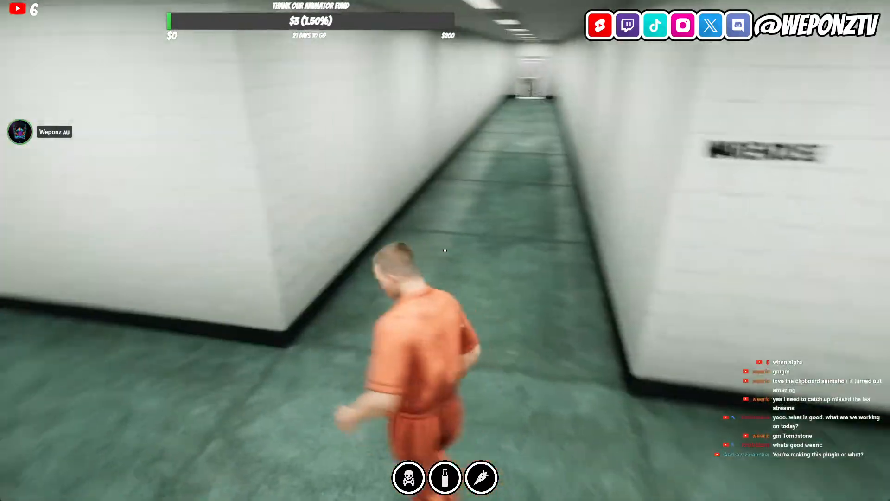
key(w)
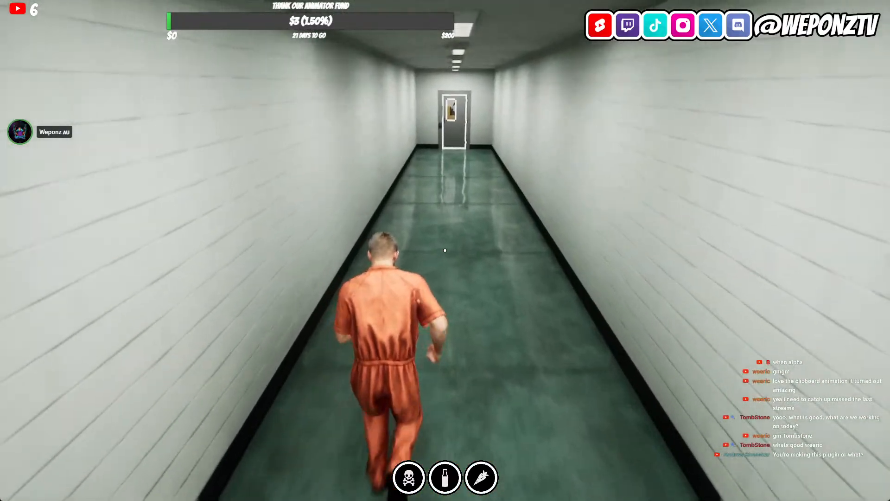
Step: In the play test, enter the warehouse, watch both AI civilians roam around the shelves, and close the game
key(w)
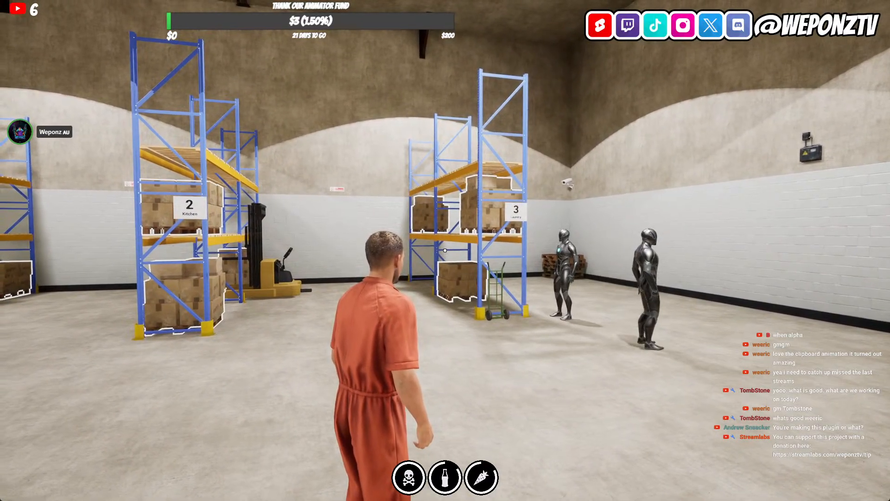
key(w)
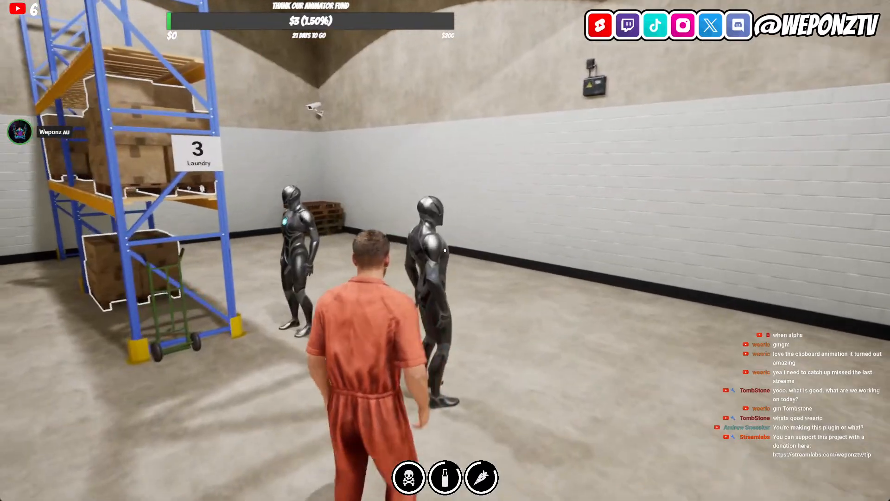
key(d)
key(s)
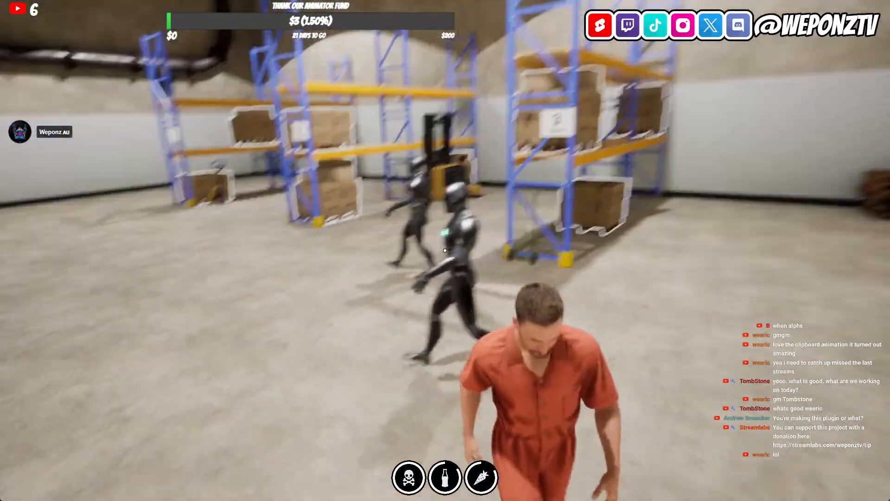
key(a)
key(w)
key(d)
key(w)
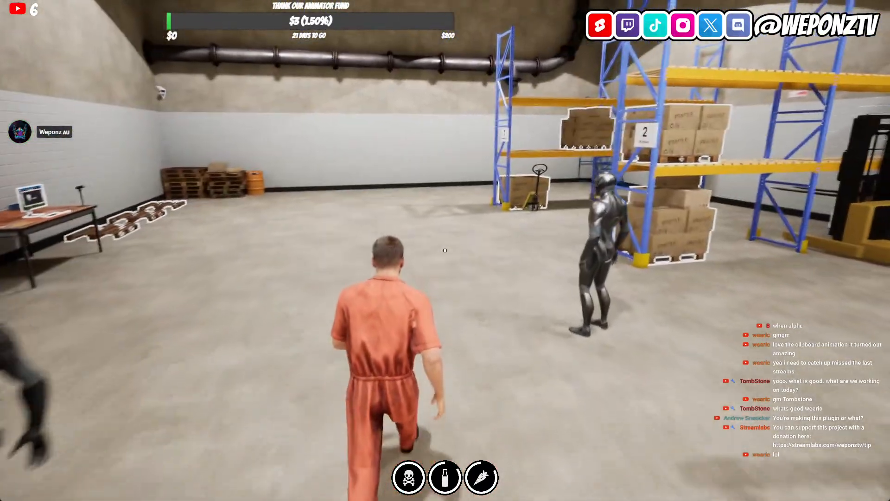
key(a)
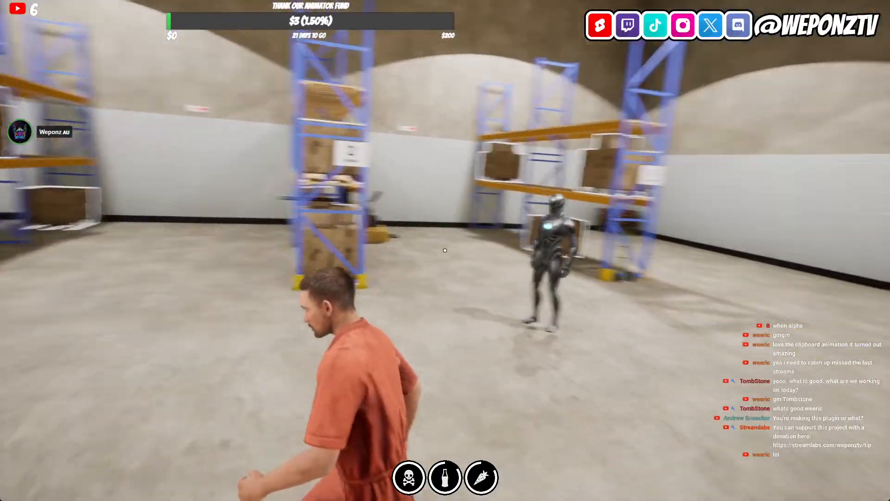
key(s)
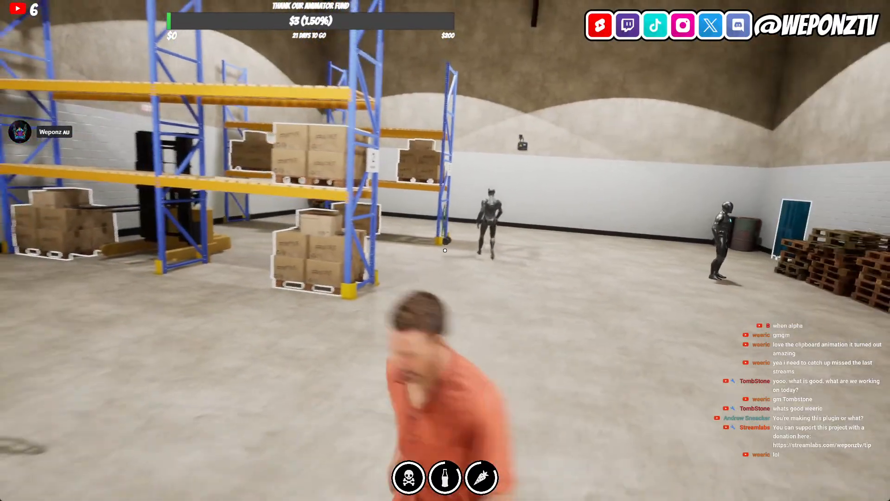
key(alt+F4)
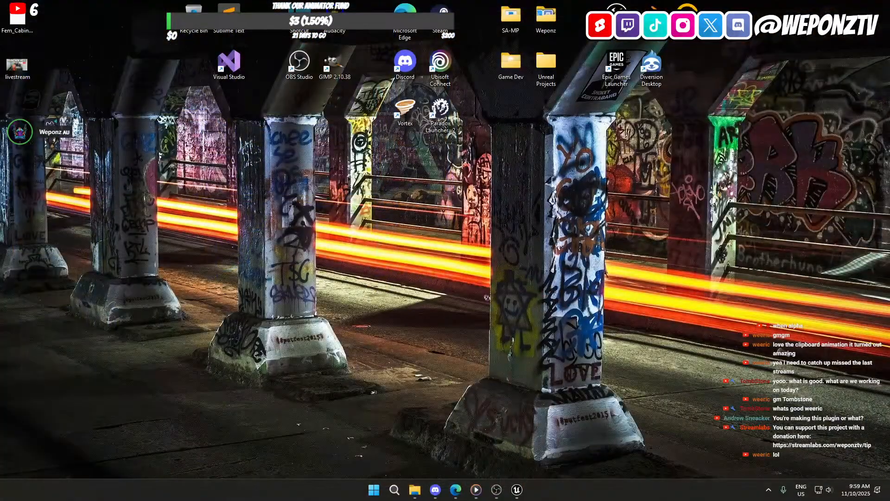
Step: Switch to the browser and open the Interaction Points video tutorial from the Smart AI documentation
click(496, 490)
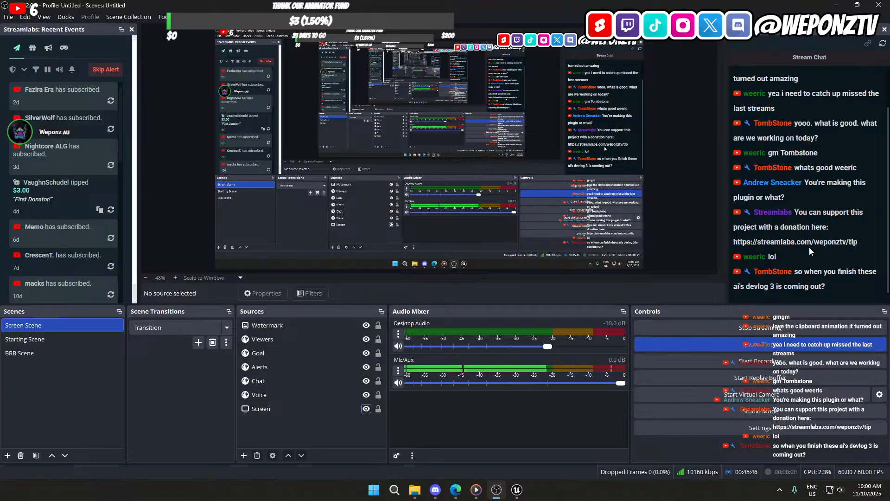
click(517, 490)
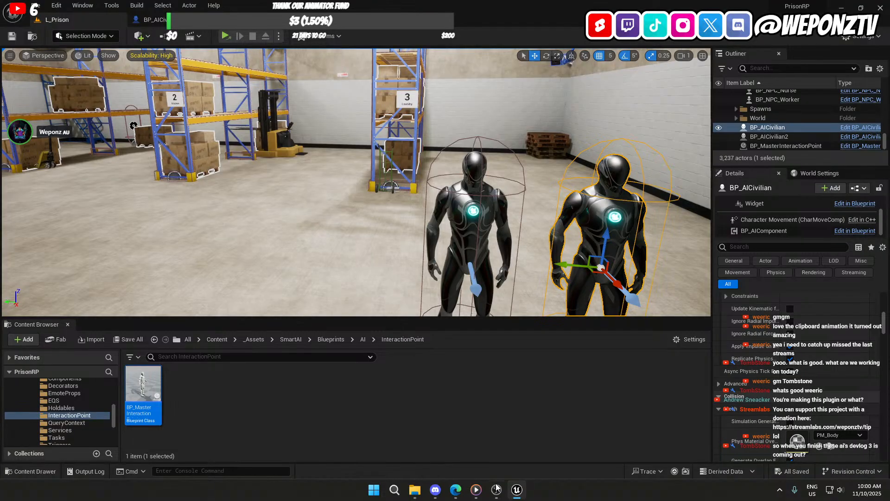
click(465, 492)
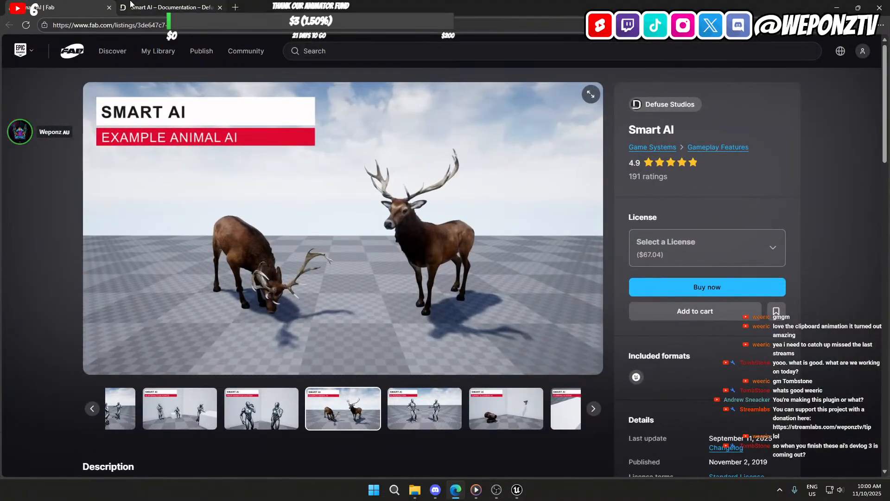
click(155, 3)
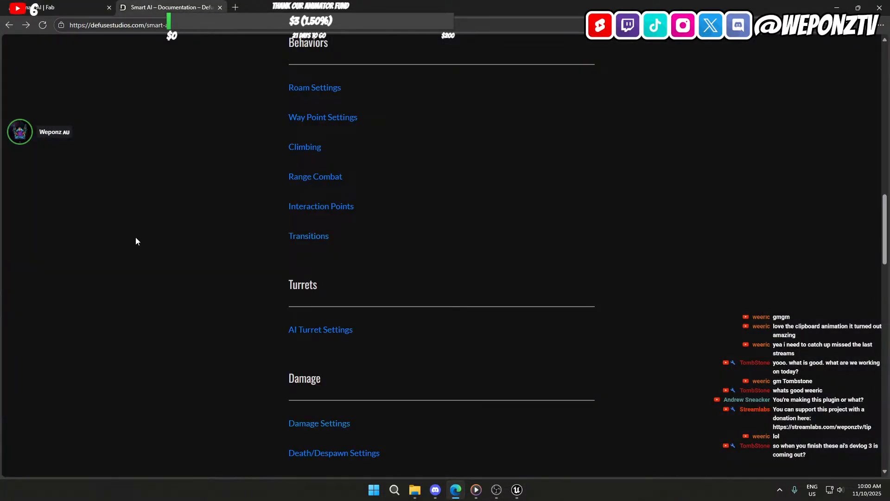
click(346, 210)
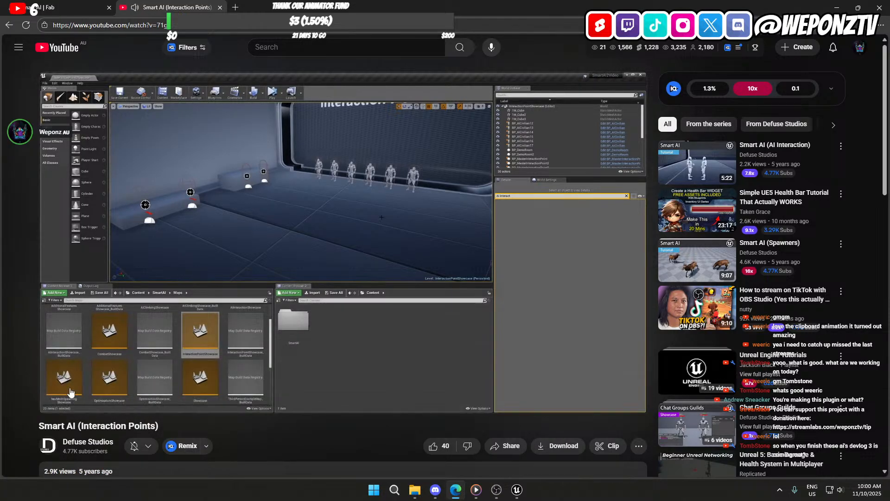
click(837, 491)
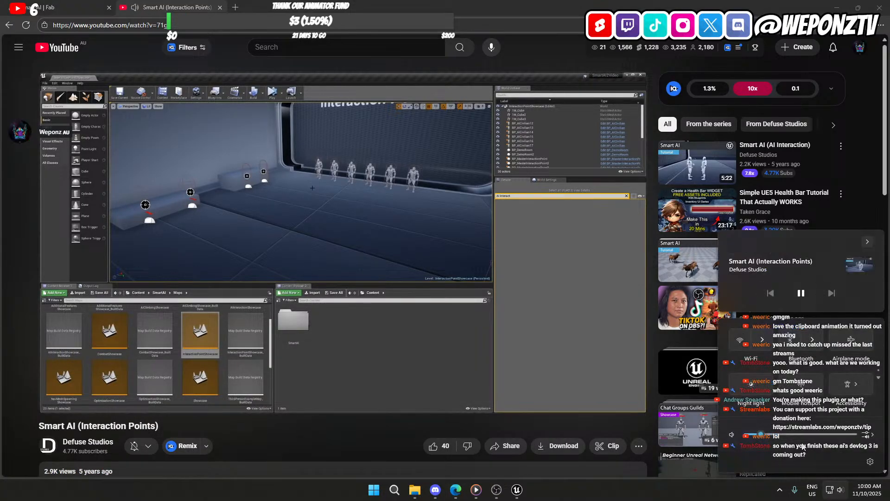
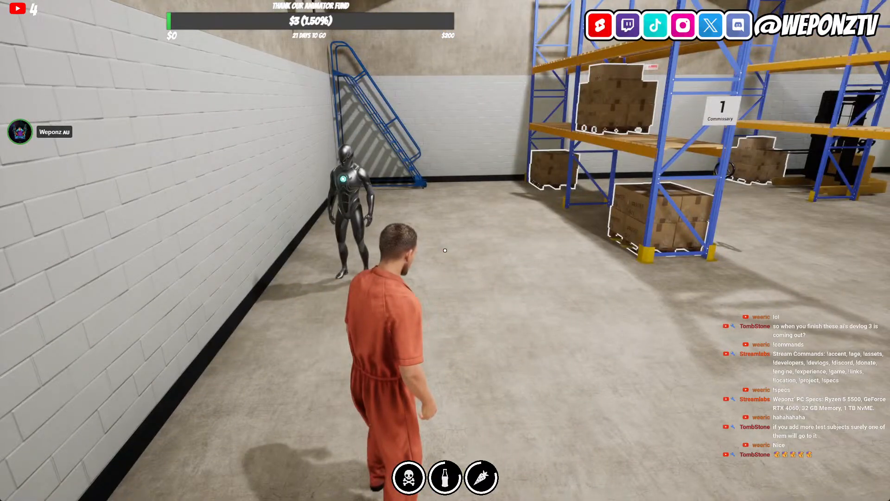
Step: Exit the running play test and switch to the newly launched PrisonRP game window
key(Escape)
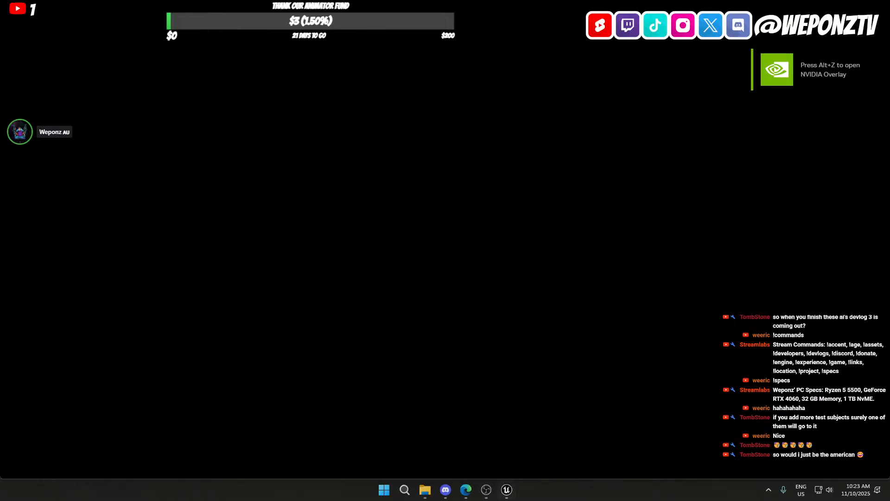
click(487, 495)
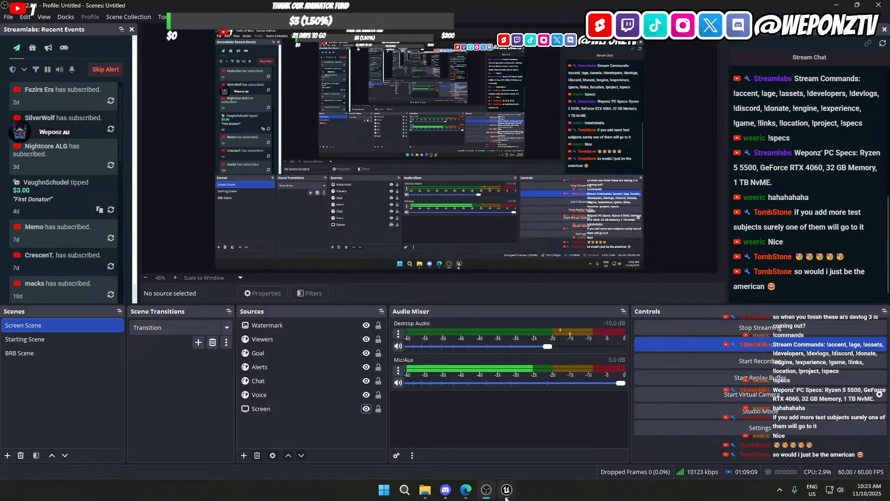
mouse_move(506, 499)
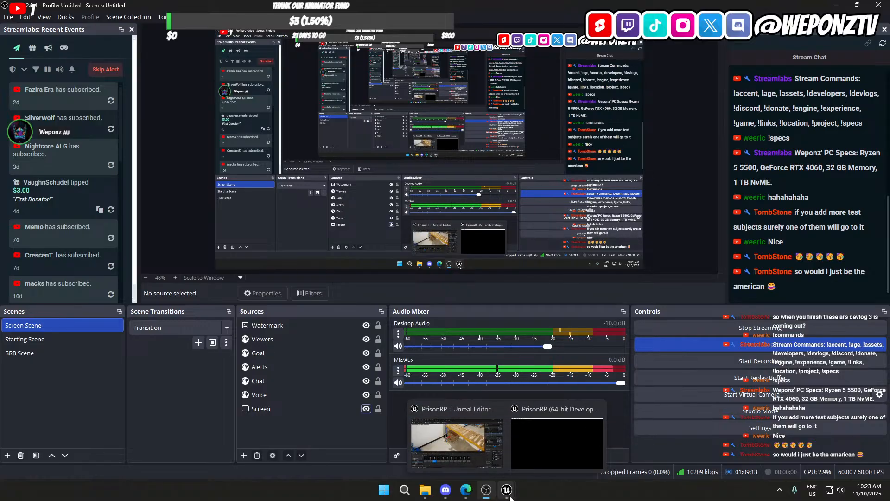
mouse_move(558, 458)
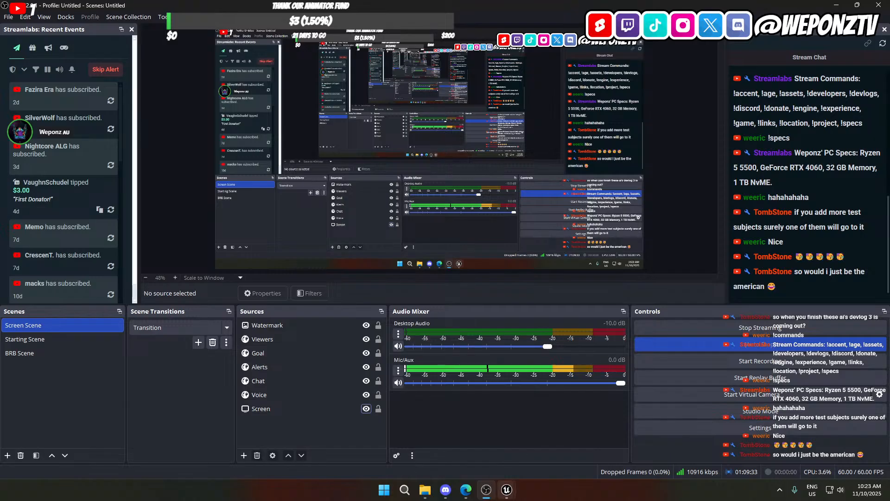
click(557, 440)
Step: Leave the cell, open the prison door and run down the long corridor to the warehouse door
key(w)
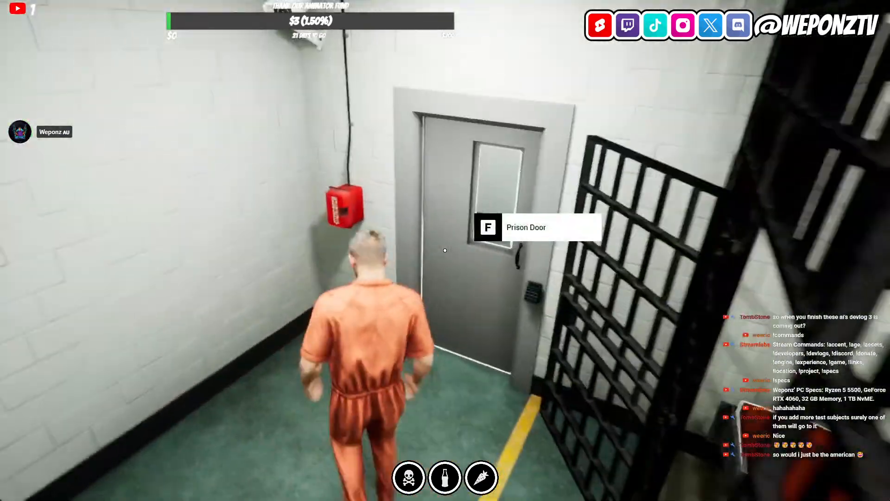
key(f)
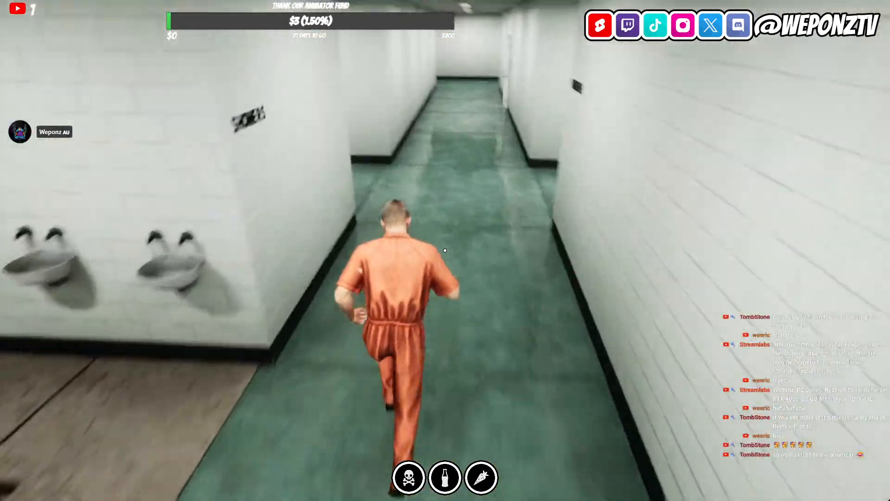
key(w)
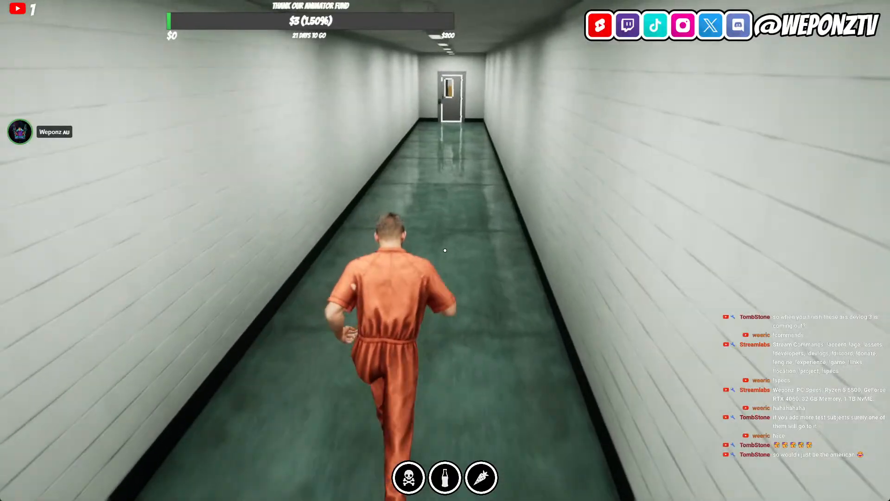
key(w)
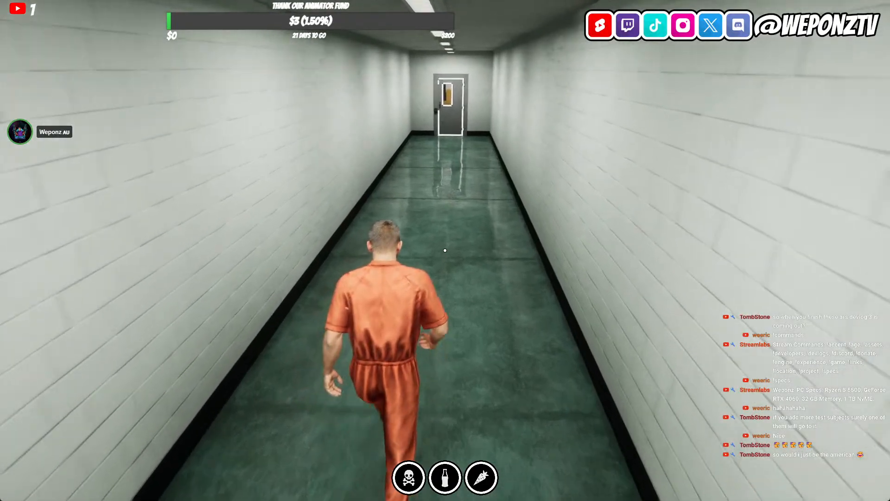
key(w)
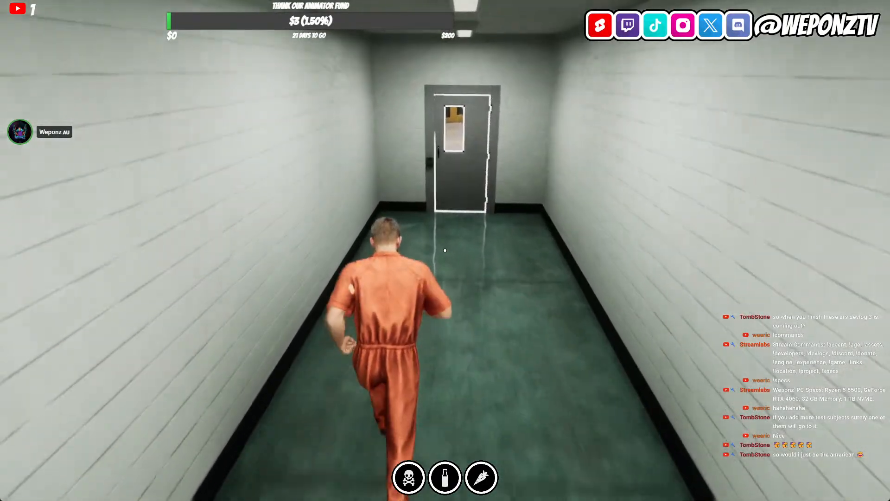
key(w)
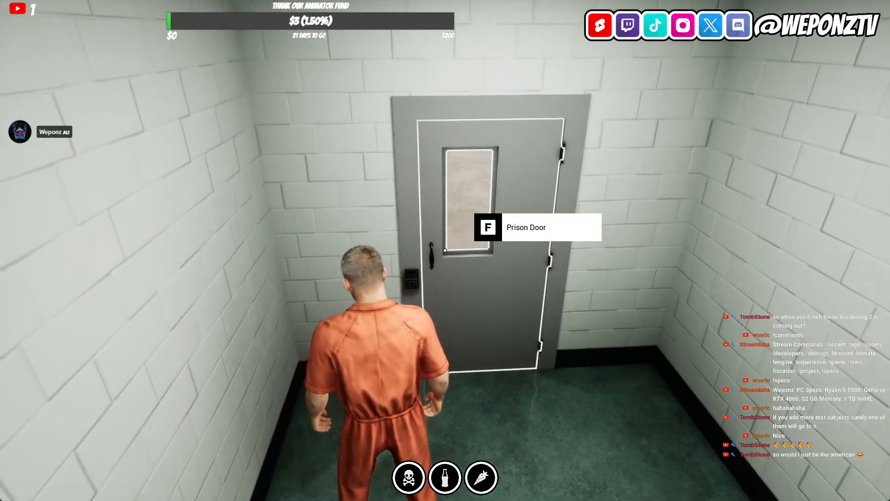
key(w)
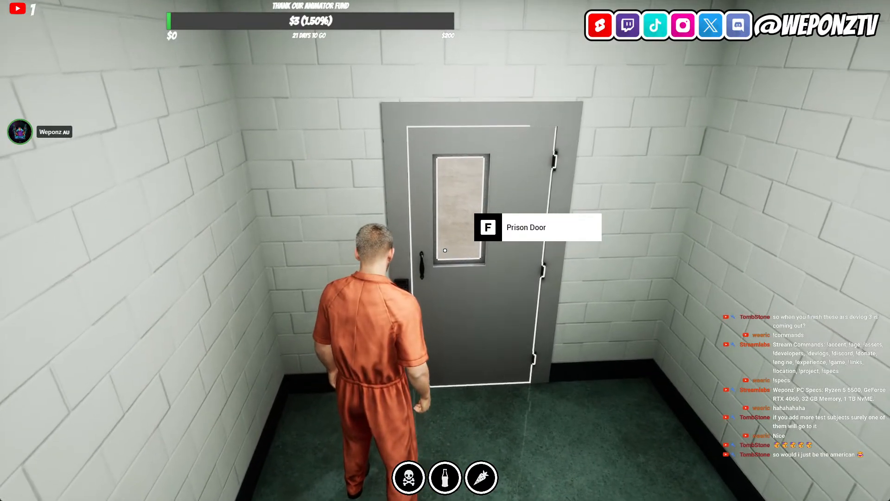
Step: Enter the warehouse, find the AI civilian near shelf 1 to check its behaviour, and switch away to OBS
key(f)
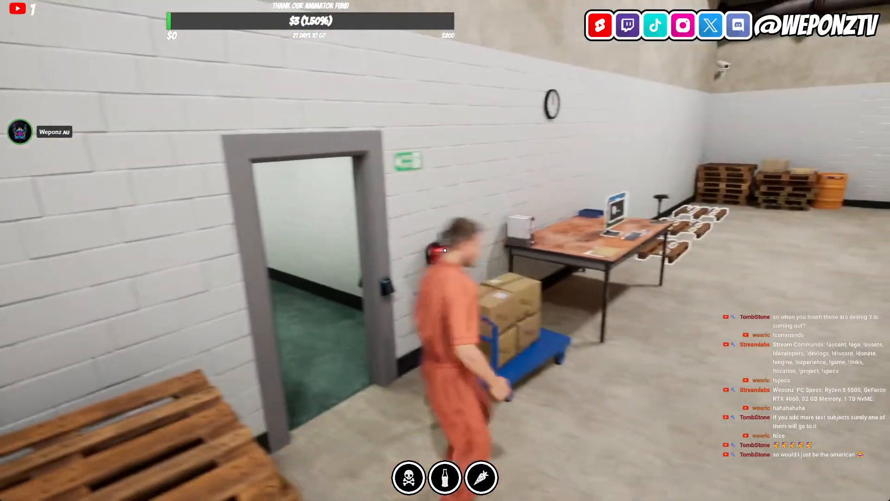
key(w)
key(f)
key(w)
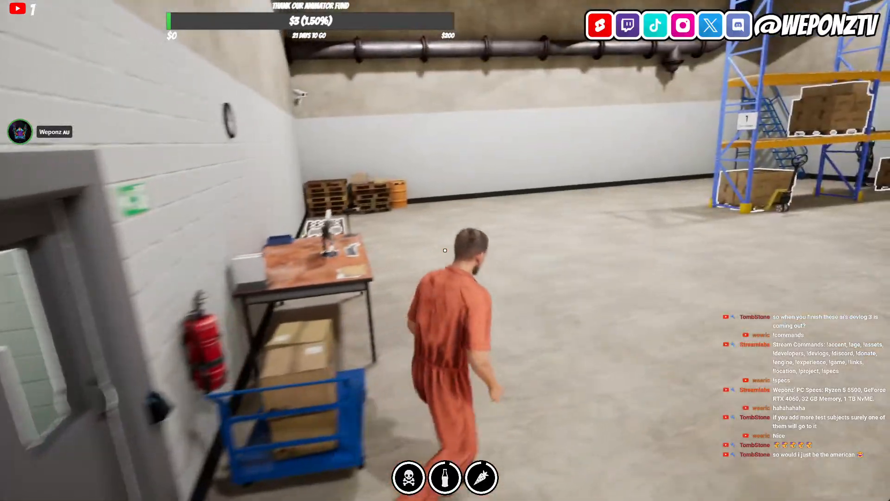
key(w)
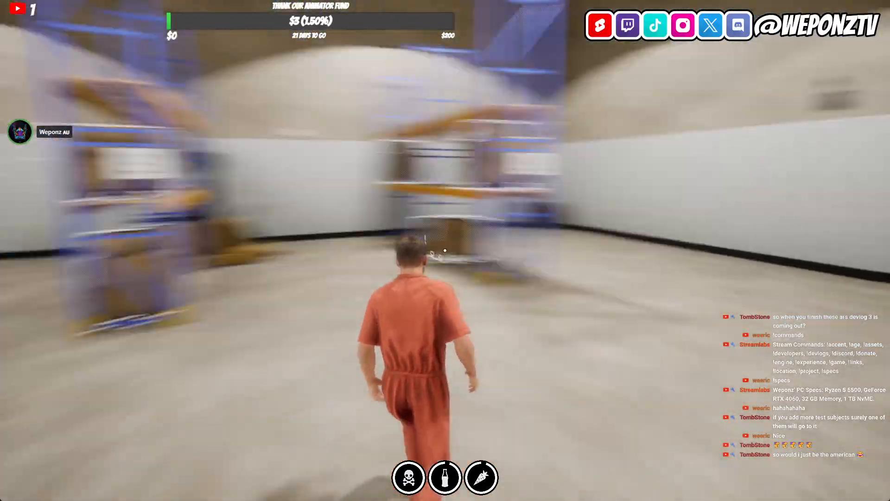
key(w)
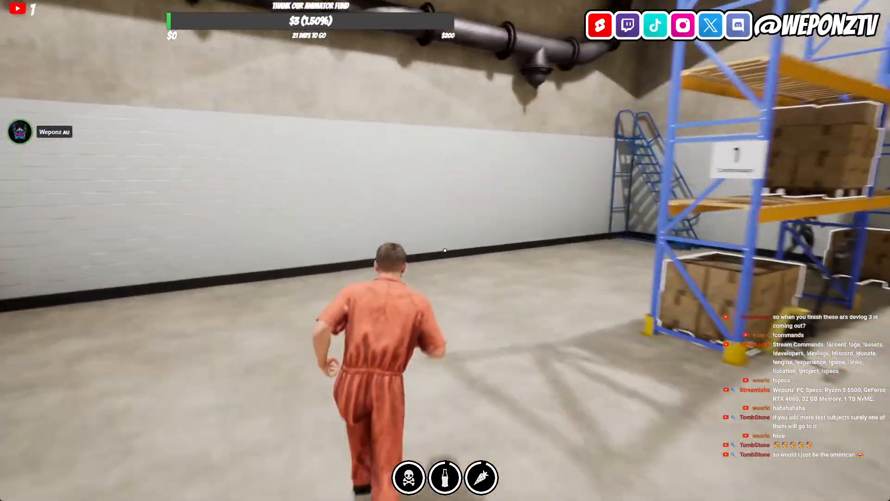
key(w)
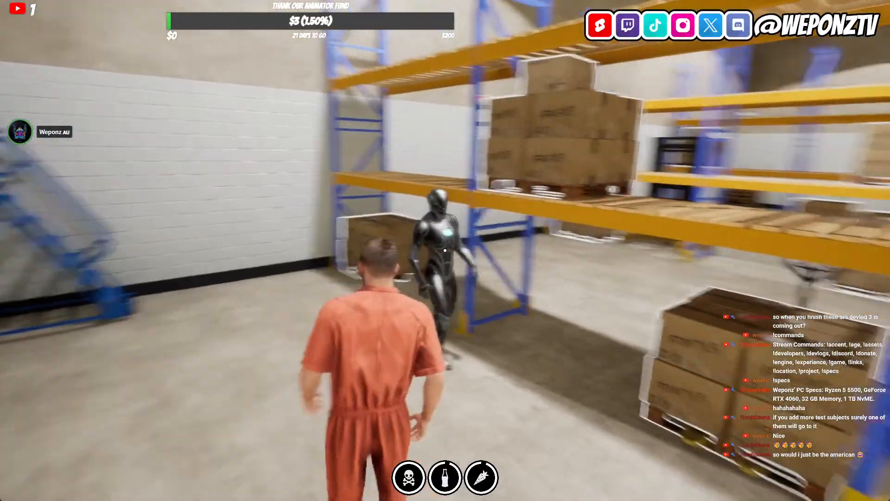
key(alt+Tab)
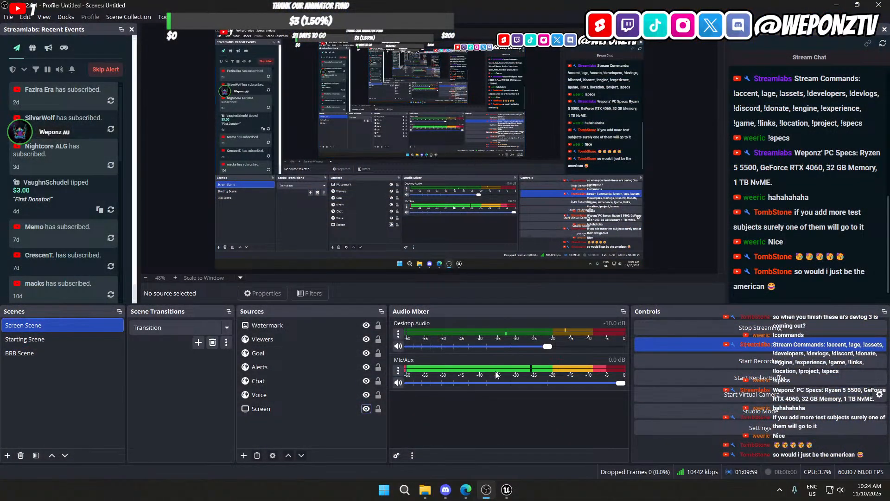
Step: Switch back to the game, leave the cell through the prison door and run down the corridor to open the warehouse door
click(507, 489)
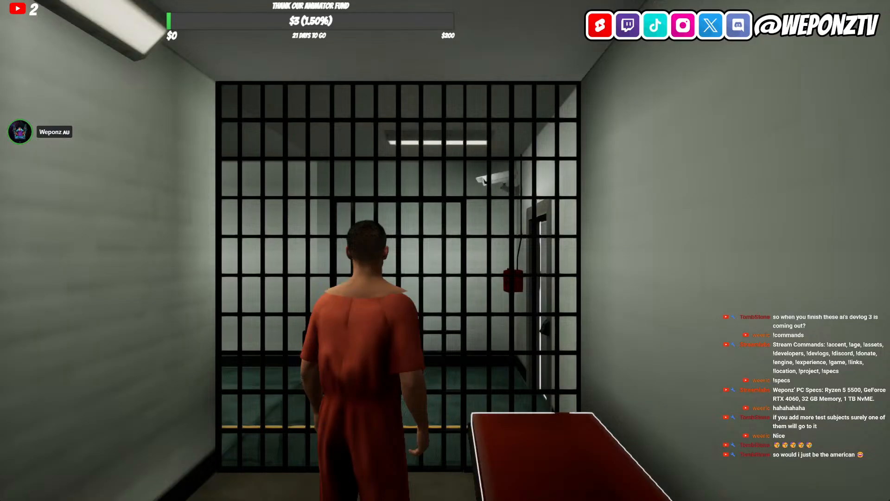
key(w)
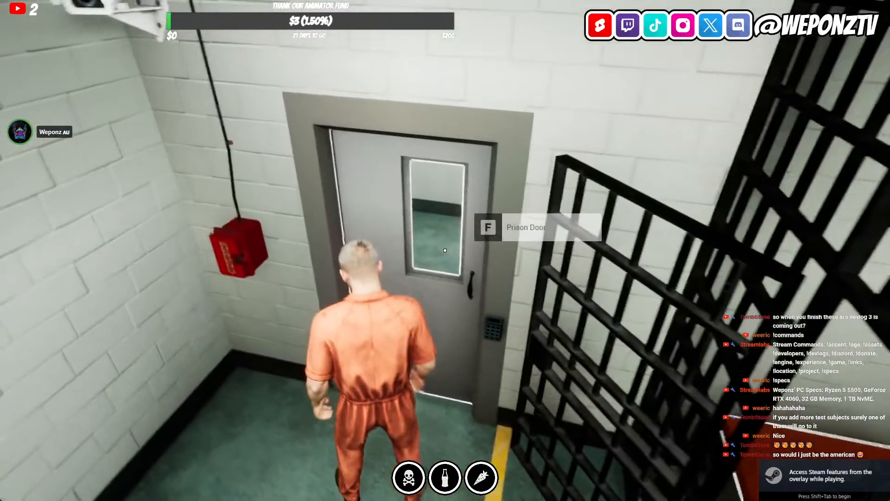
key(f)
key(w)
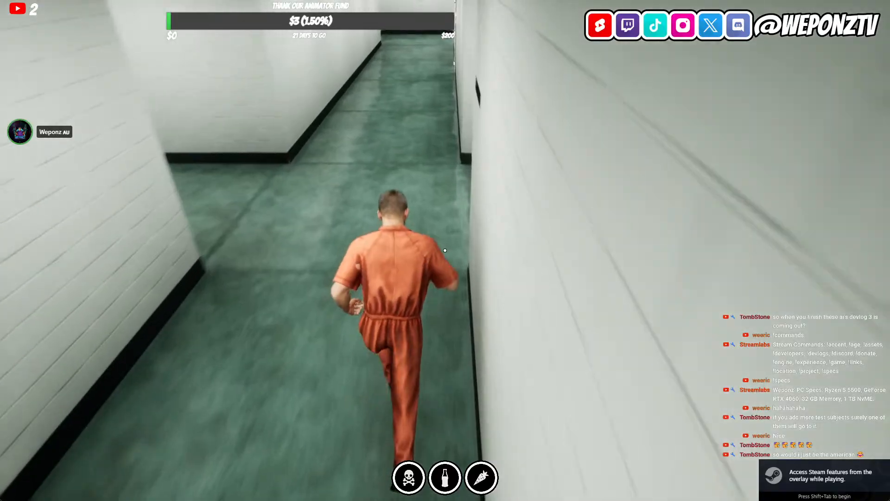
key(w)
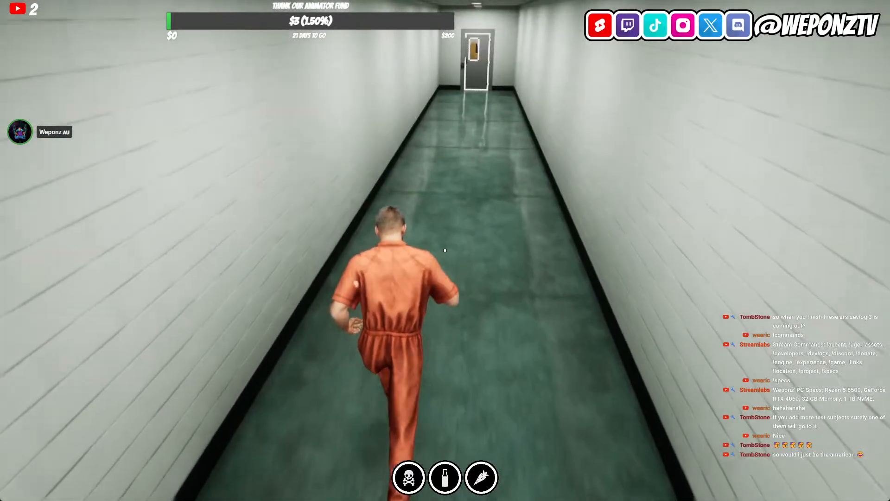
key(w)
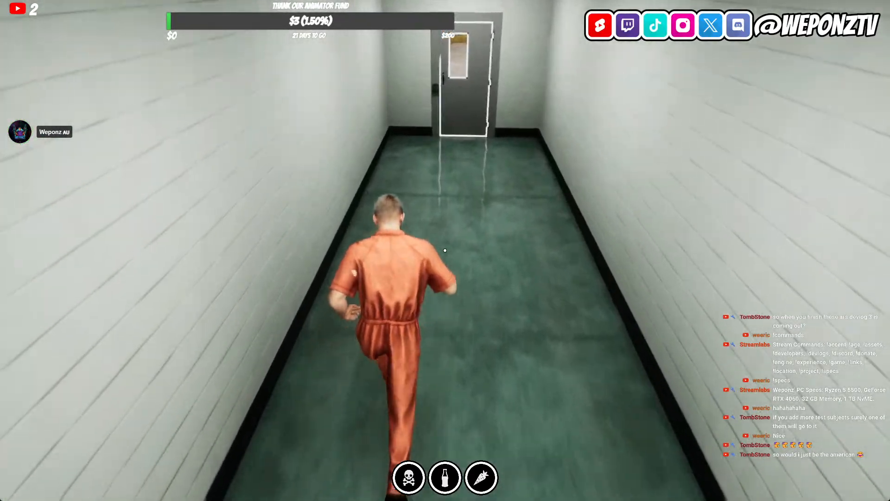
key(f)
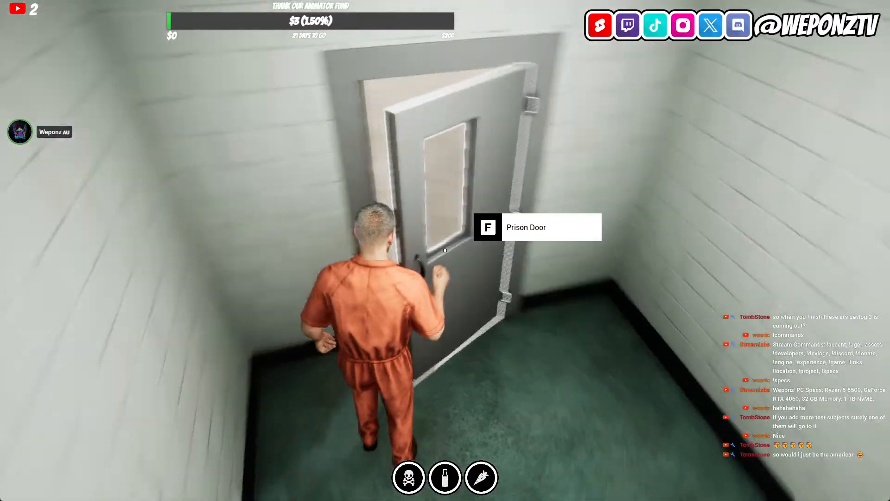
Step: Enter the warehouse and circle the AI civilian near the Commissary shelf to observe where it walks
key(w)
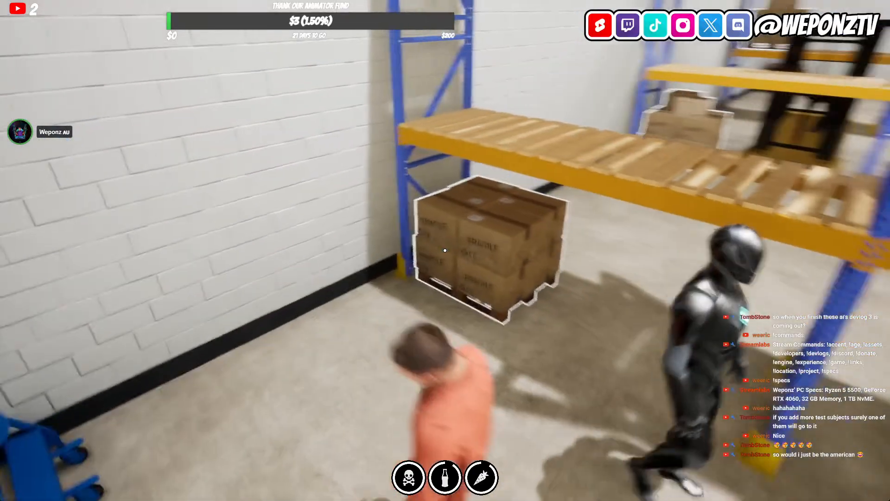
key(s)
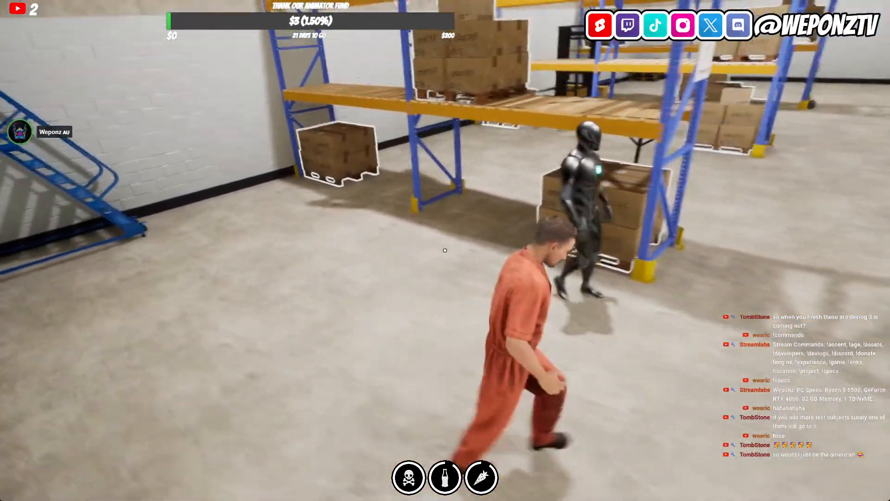
key(d)
key(d)
key(w)
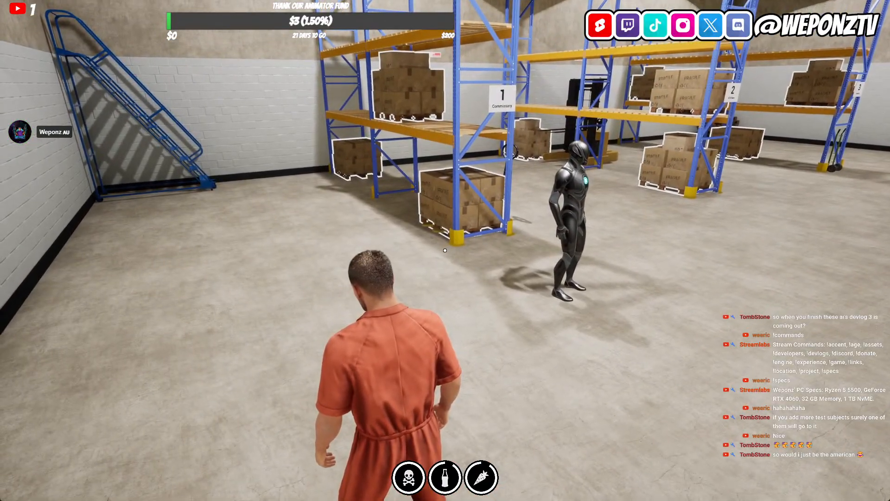
key(a)
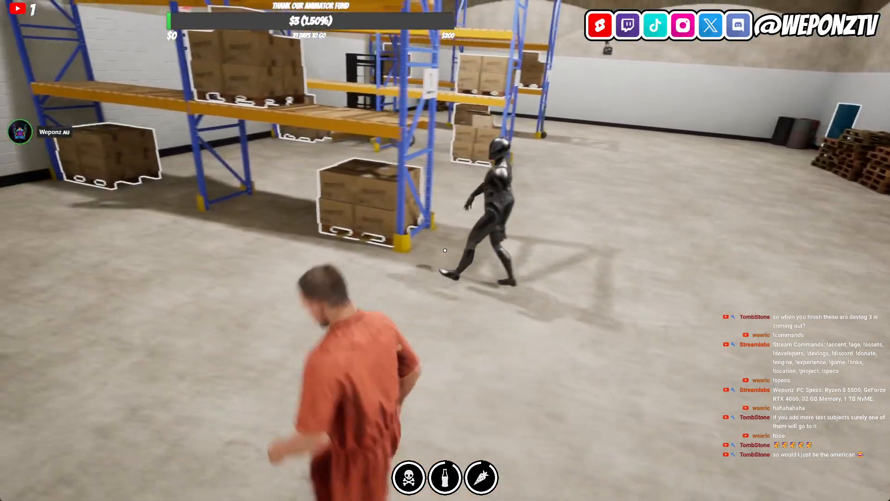
key(w)
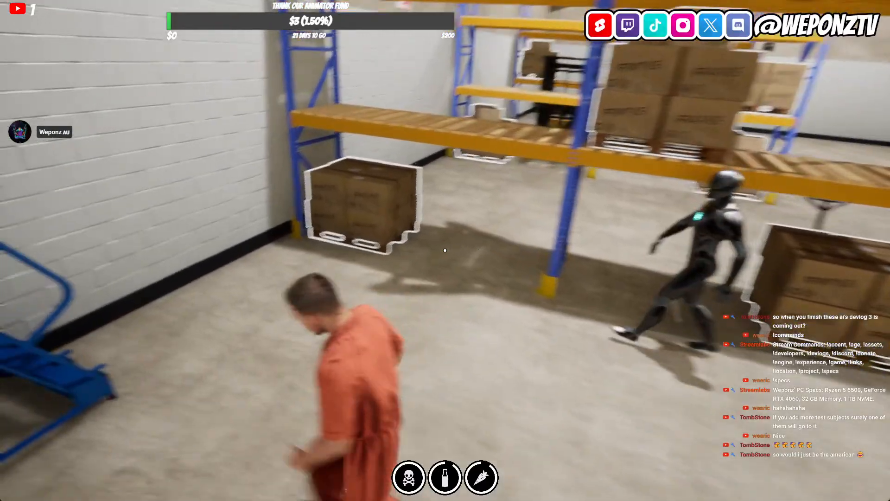
key(d)
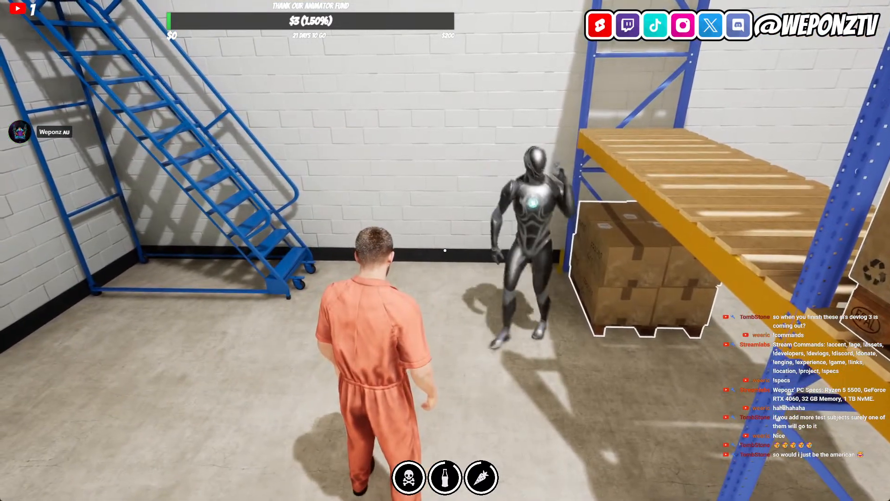
Step: Follow the AI civilian from the blue stairs around the Commissary shelf to the pallet jack, watching its roaming animation
key(s)
key(d)
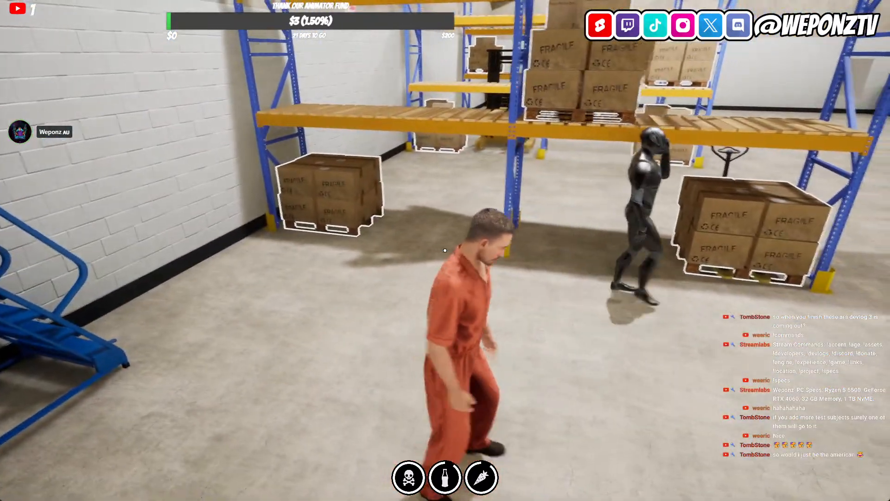
key(w)
key(d)
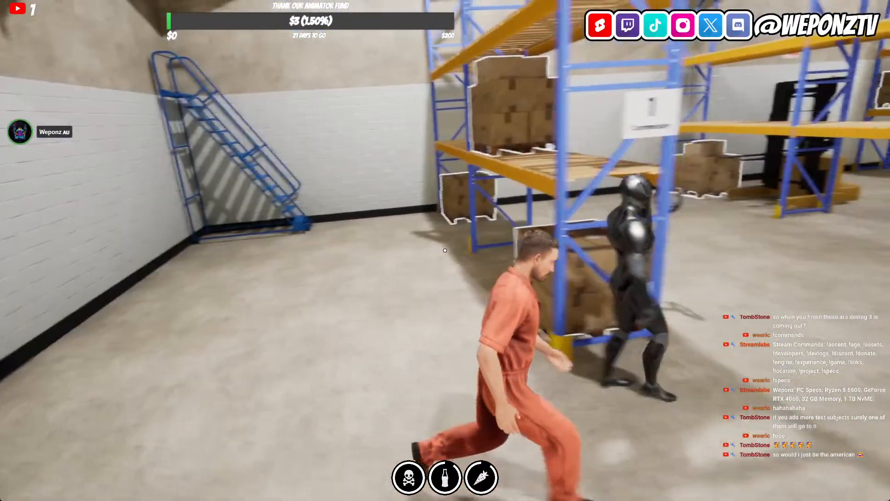
key(d)
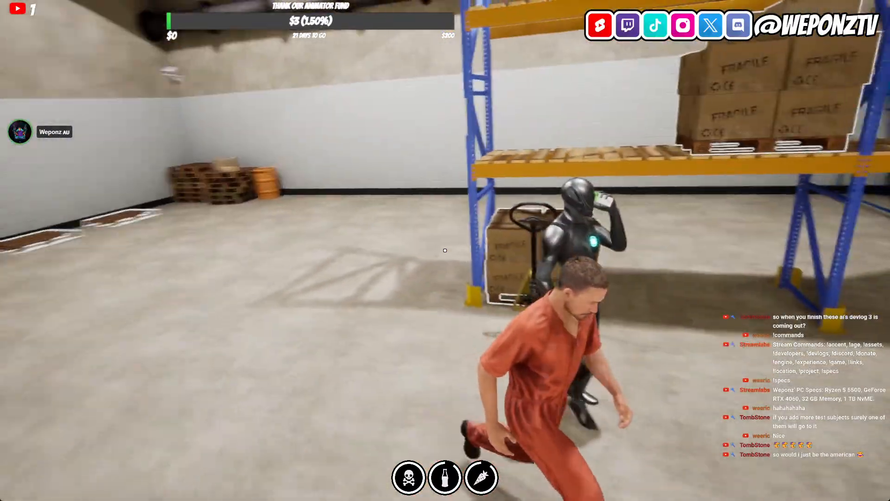
key(d)
key(s)
key(w)
key(w)
key(a)
key(d)
key(w)
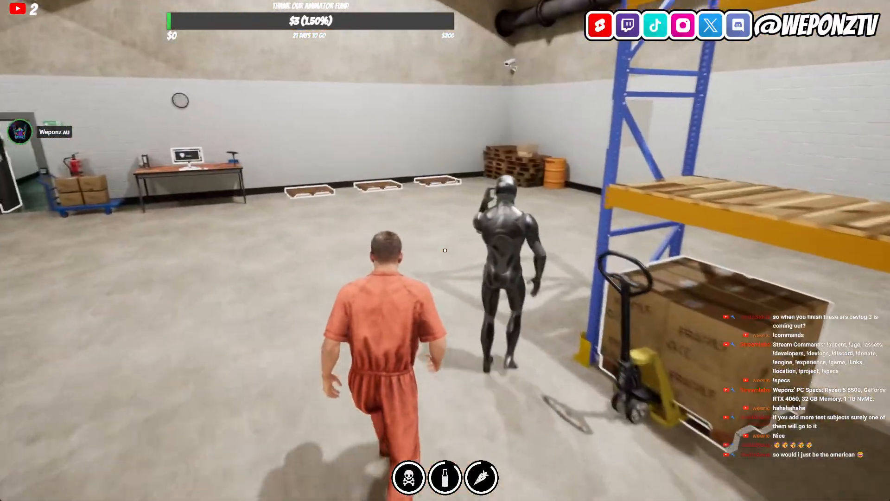
Step: Follow the AI civilian back to the box pallet against the wall and check how it uses the interaction point
key(s)
key(w)
key(a)
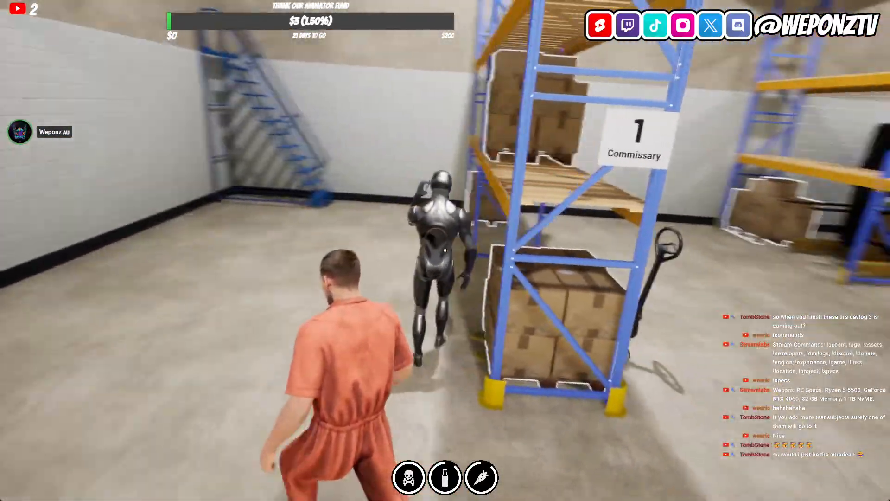
key(w)
key(w)
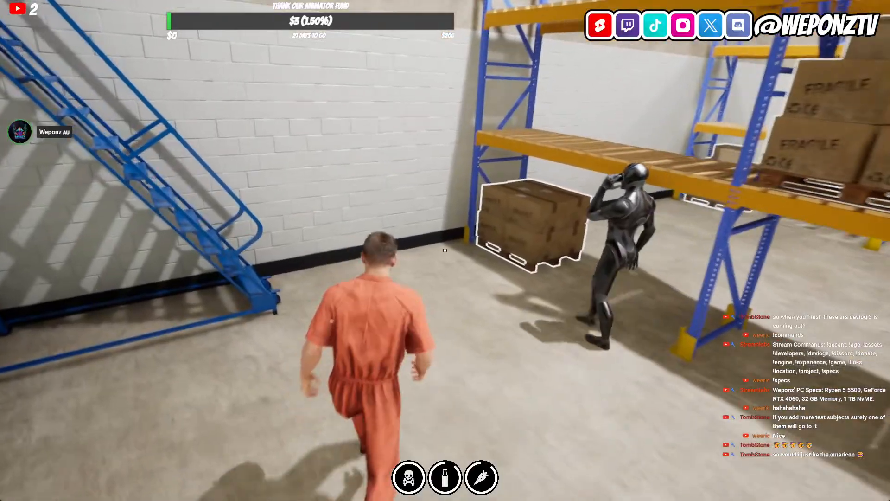
key(d)
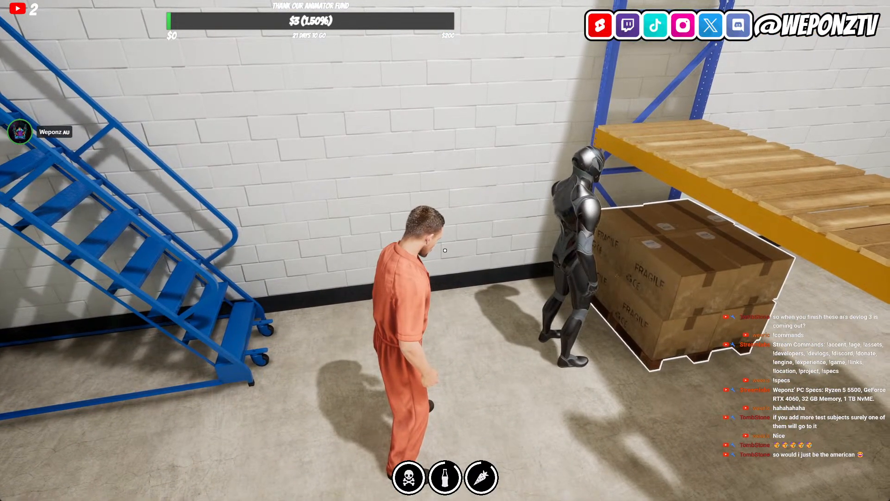
Step: End the play test and examine BP_SmartAIComponent's default properties filtered by "animations", collapsing the death, climb, vault, melee and combat entries
key(Escape)
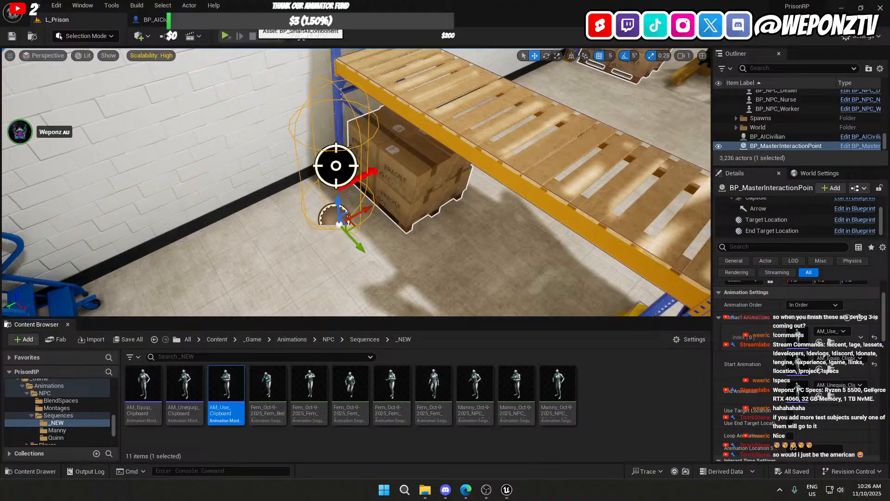
click(287, 20)
scroll(807, 170, up, 2)
scroll(778, 204, up, 10)
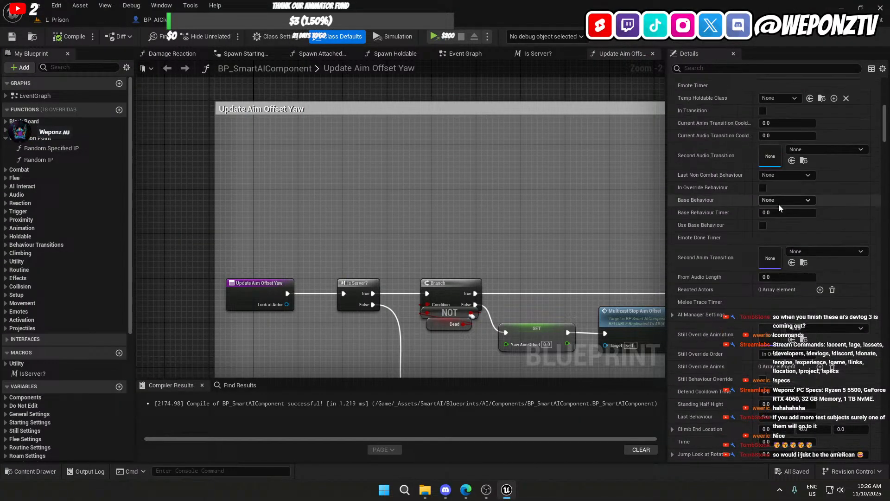
click(731, 69)
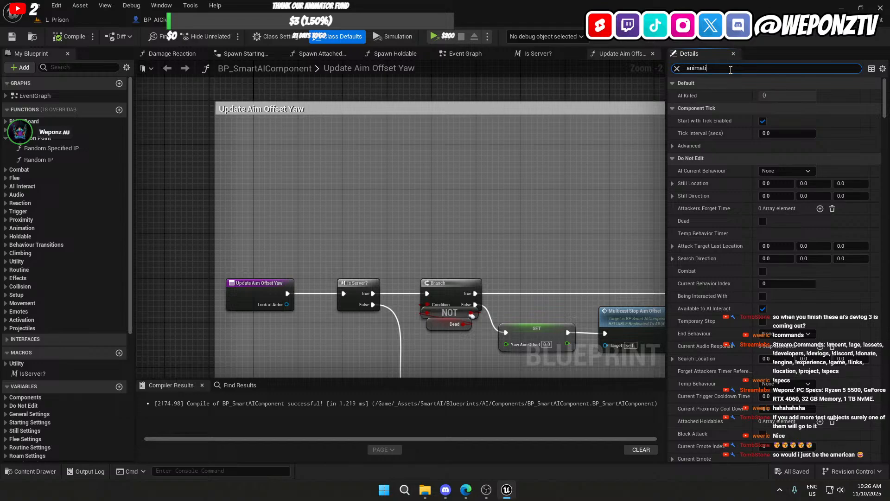
text(animations)
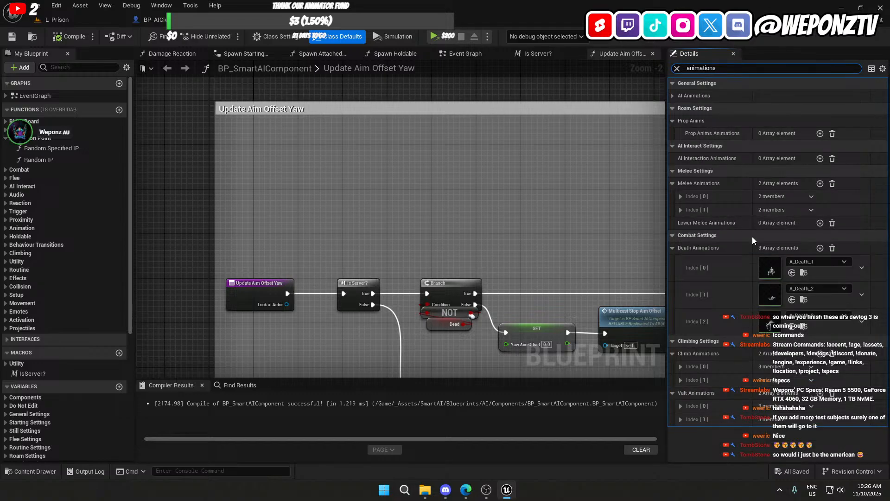
click(670, 247)
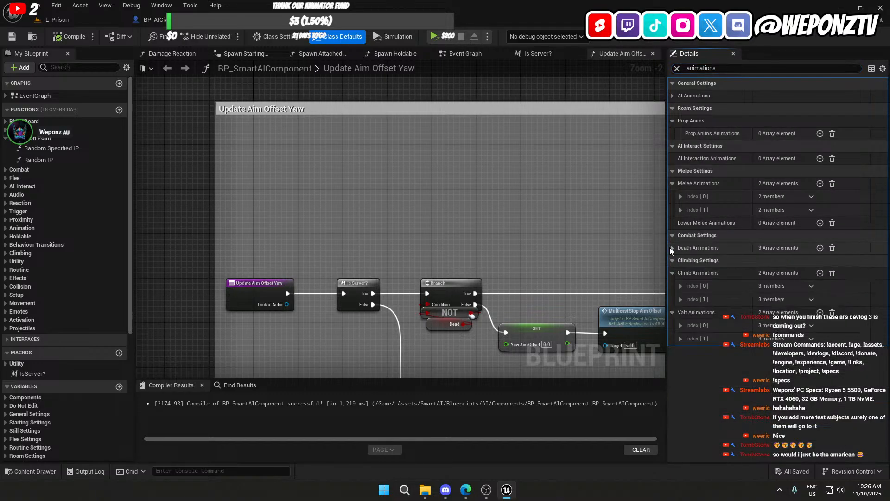
click(673, 273)
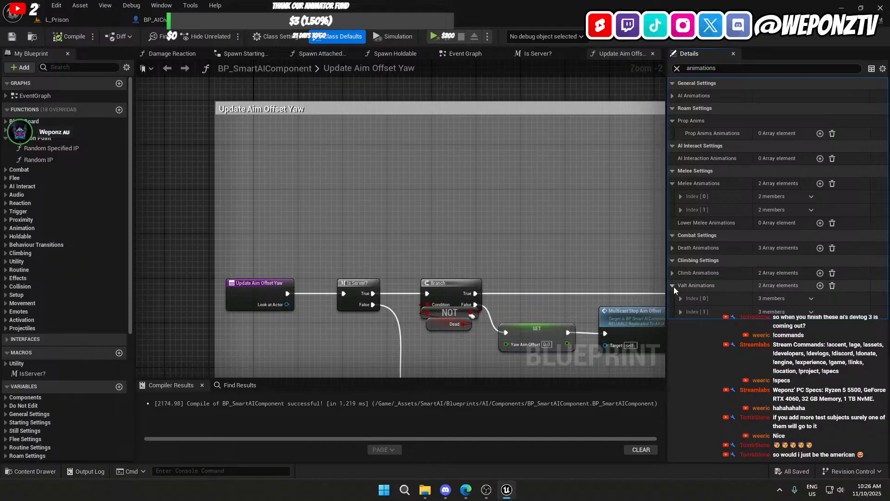
click(673, 285)
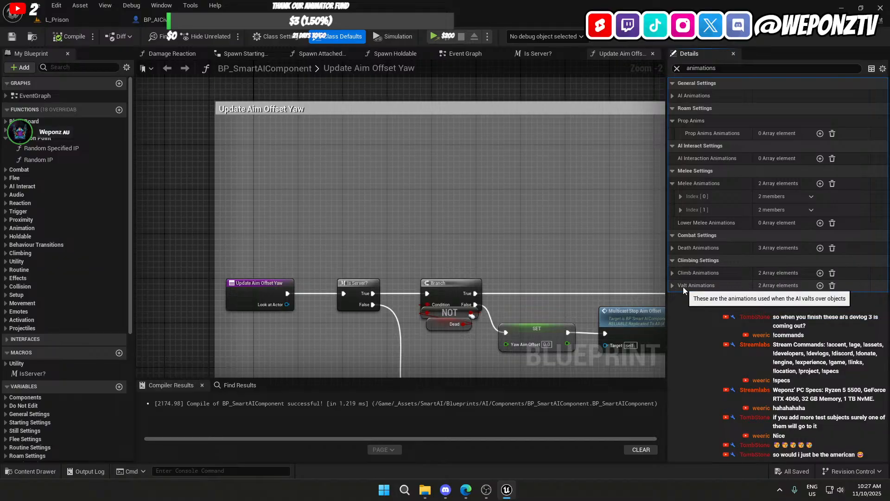
click(673, 235)
click(671, 172)
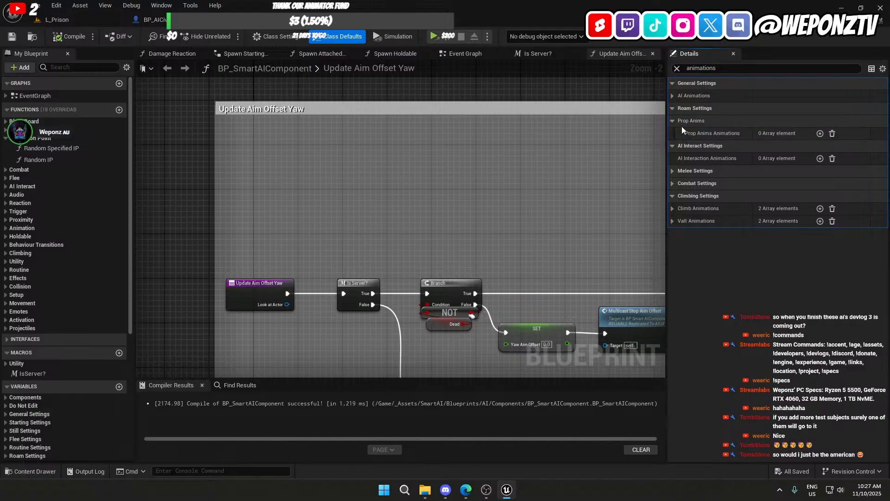
click(671, 96)
click(672, 96)
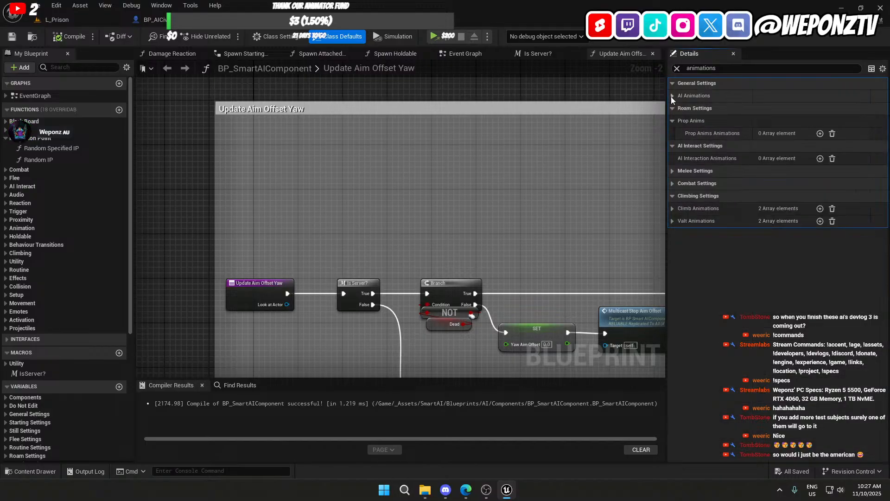
Step: Clear the filter, skim the component's default properties and filter them by "prop" to inspect the Prop Anims settings
click(676, 68)
scroll(710, 211, down, 10)
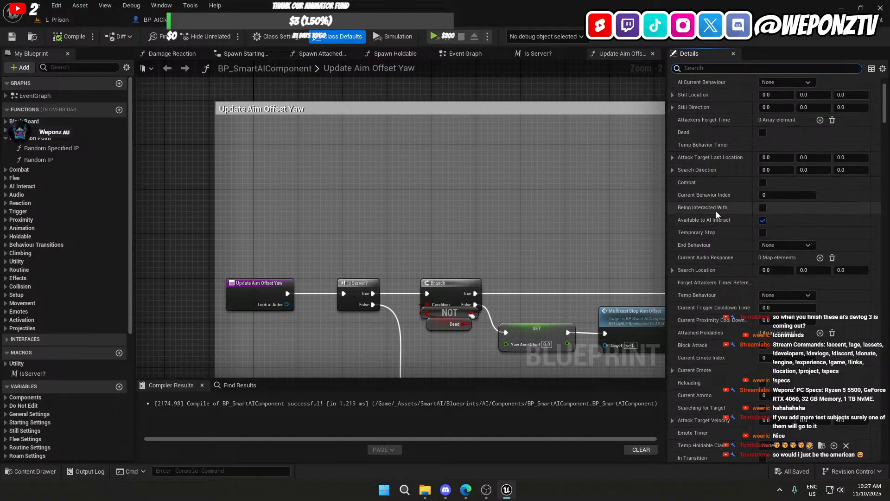
scroll(721, 222, down, 5)
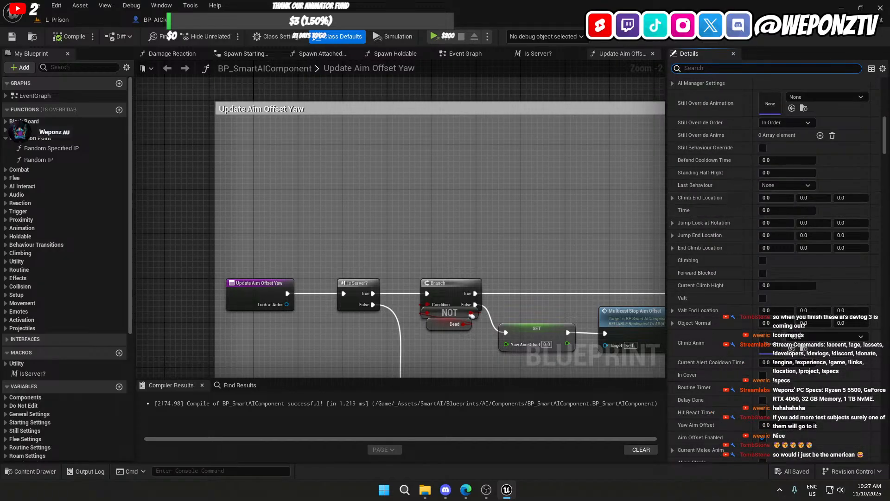
click(709, 68)
text(prop)
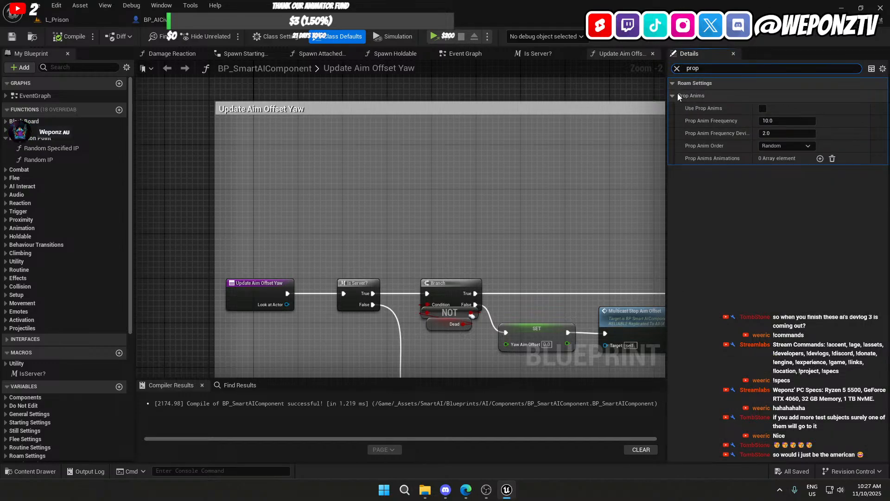
Step: Clear the property filter and empty the Priority Montages array in BP_SmartAIComponent's General Settings
click(676, 69)
scroll(712, 208, down, 3)
scroll(714, 208, down, 10)
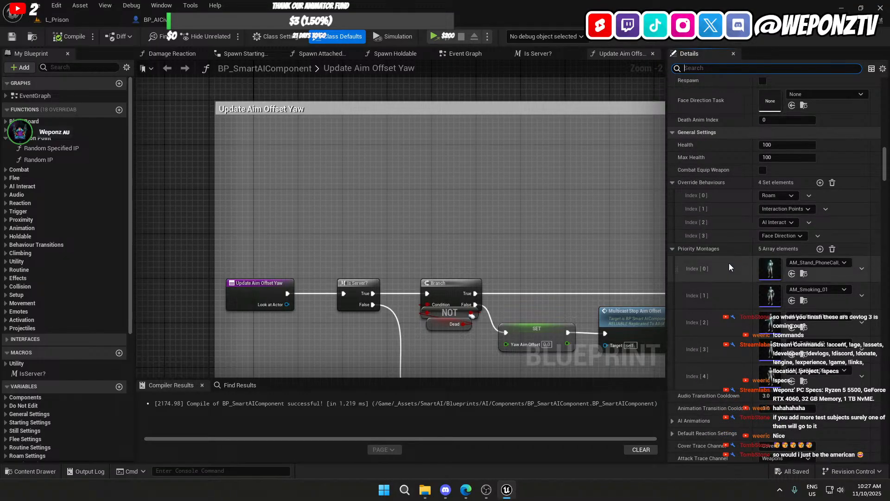
scroll(729, 263, down, 1)
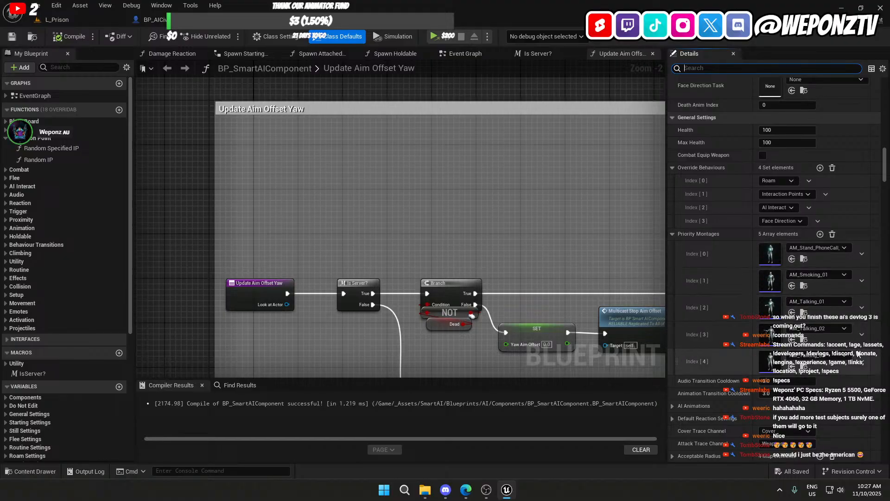
click(833, 233)
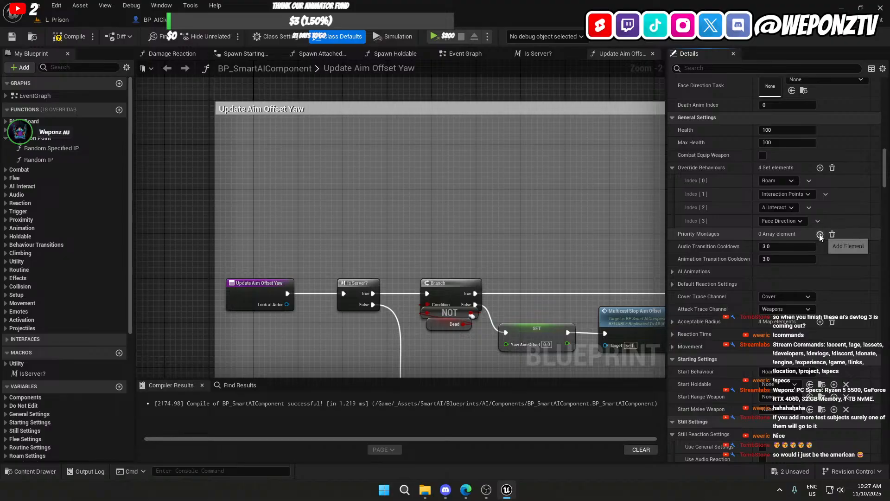
click(820, 234)
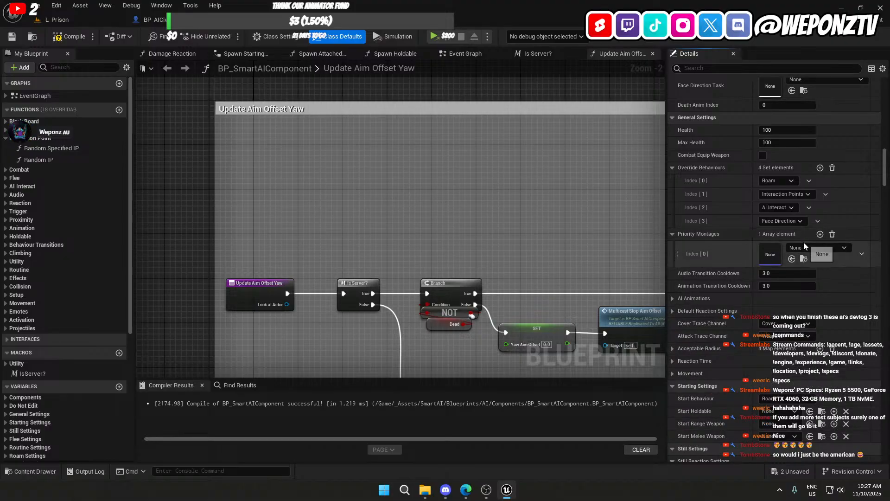
click(833, 233)
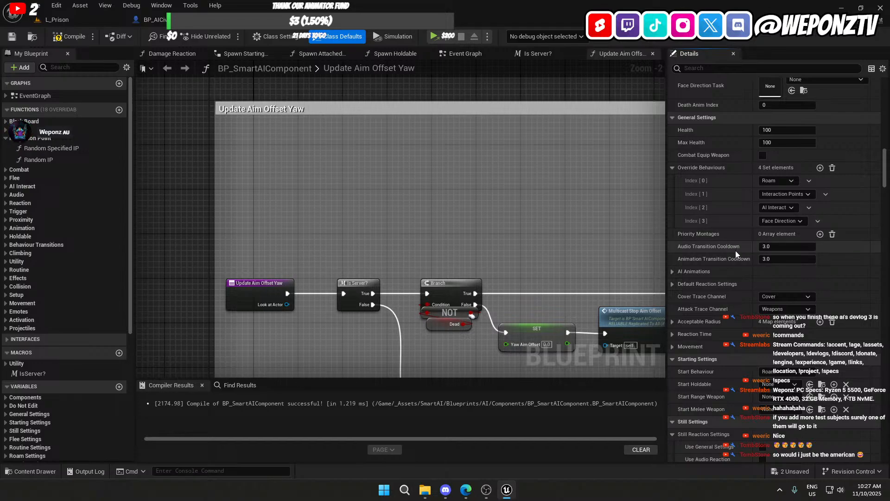
Step: Enable Use Prop Anims under Roam Settings, then add and expand one entry in Prop Anims Animations
scroll(733, 237, down, 8)
scroll(722, 235, down, 8)
scroll(725, 237, down, 8)
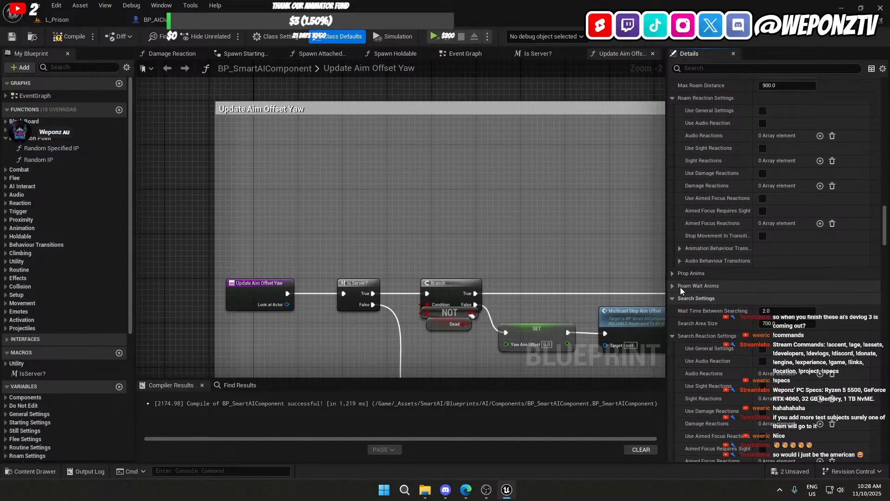
click(672, 274)
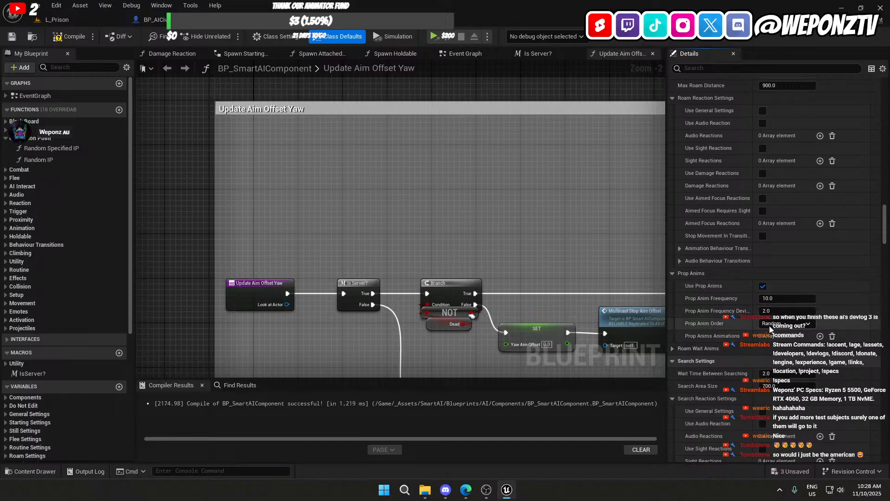
mouse_move(709, 288)
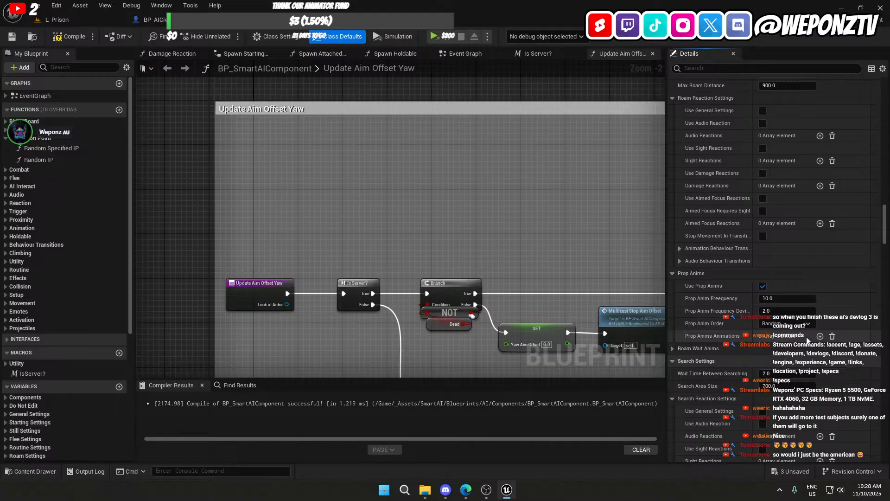
click(819, 336)
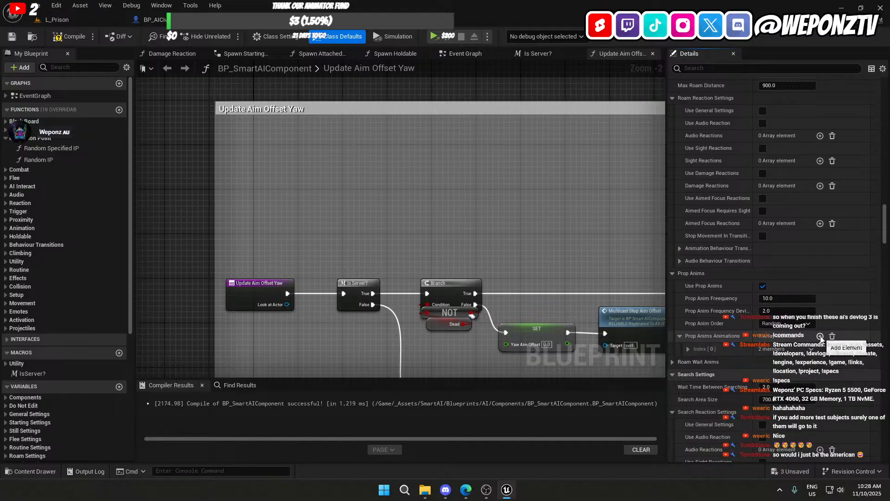
click(688, 348)
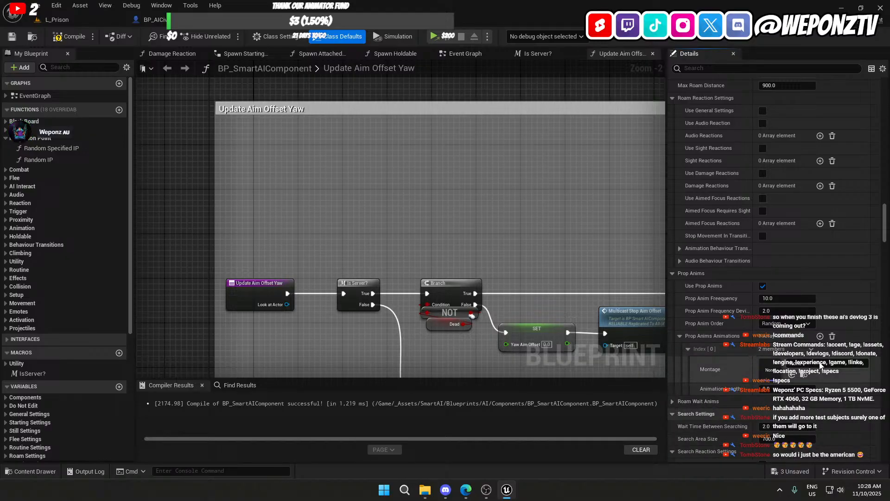
Step: Assign a smoking montage to the new Prop Anims Animations entry, searching the assets for "smok"
click(821, 367)
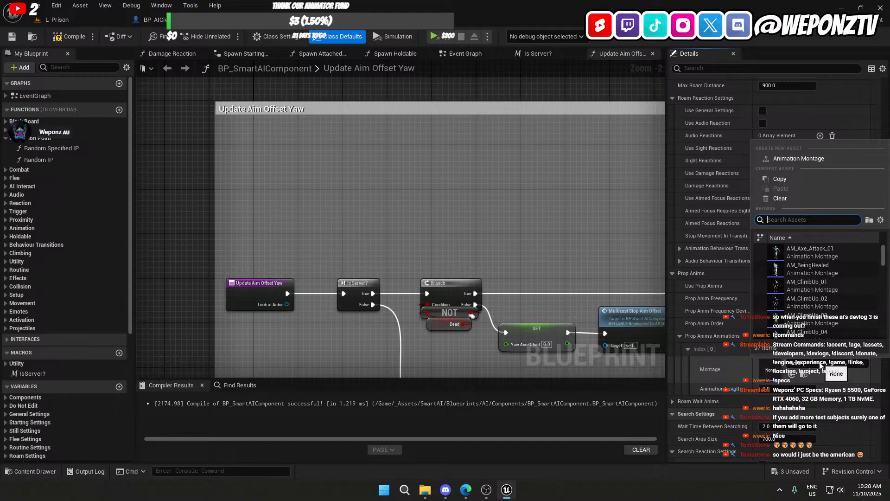
click(727, 339)
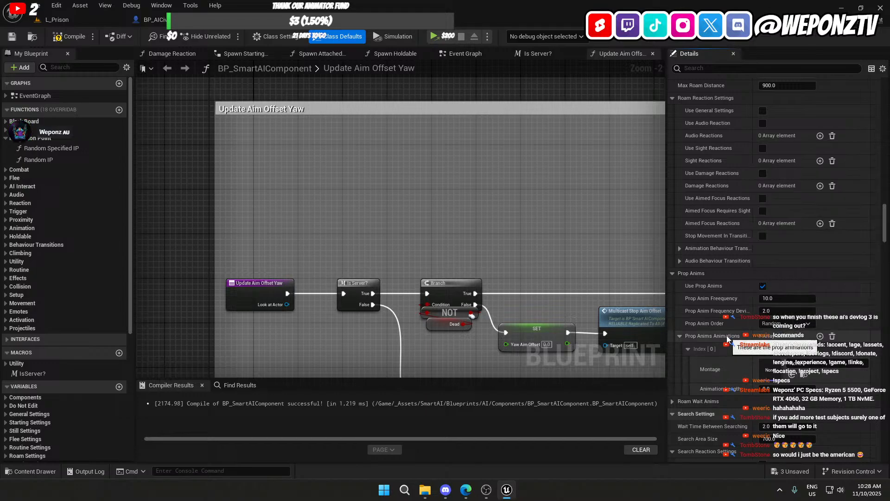
click(818, 367)
text(smok)
click(823, 278)
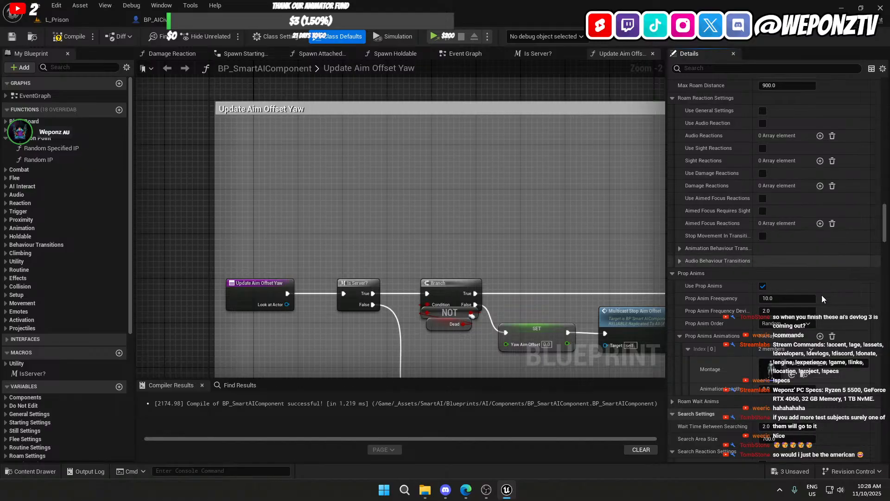
scroll(726, 349, down, 2)
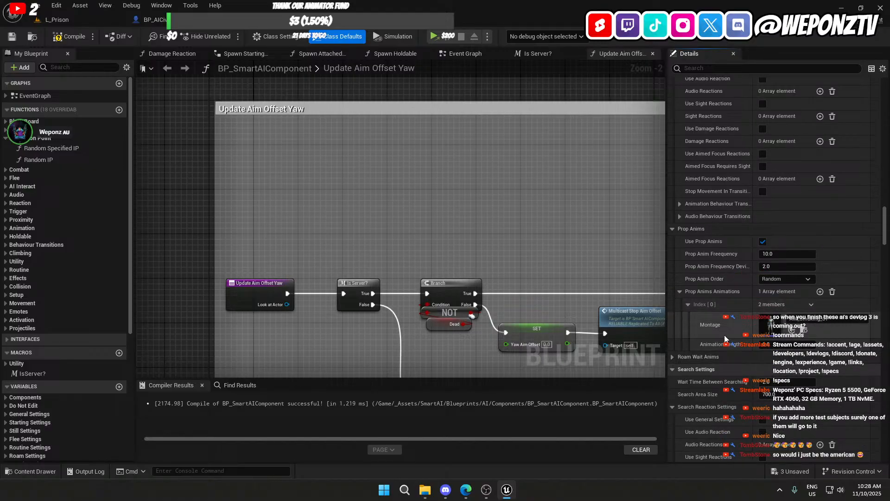
Step: Compile and save BP_SmartAIComponent, save BP_AICivilian and return to the L_Prison level
click(70, 36)
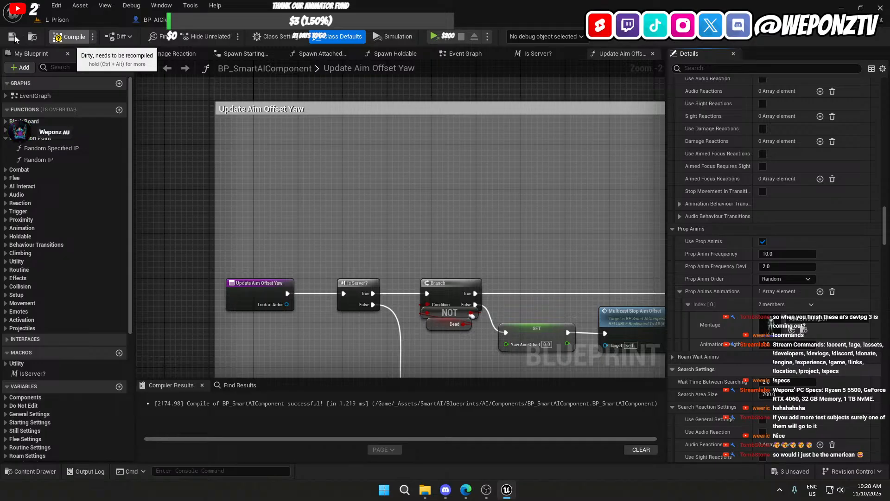
click(12, 37)
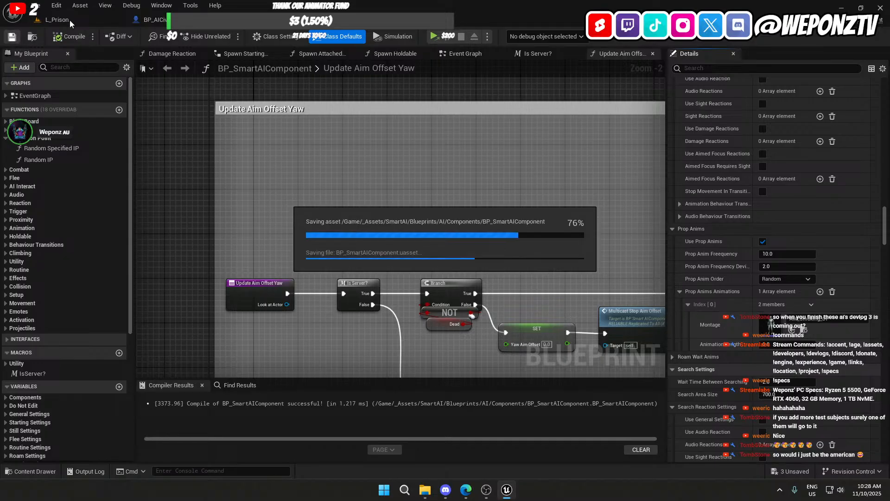
click(150, 21)
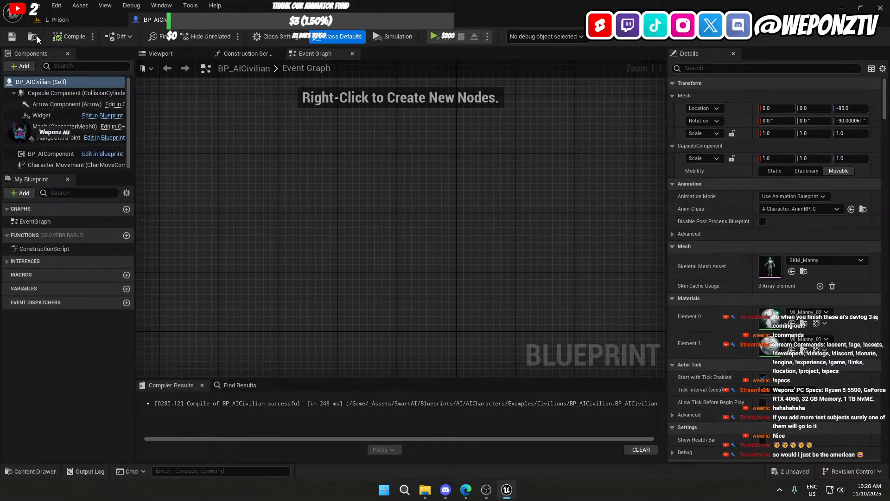
click(11, 36)
click(385, 19)
click(19, 36)
click(66, 19)
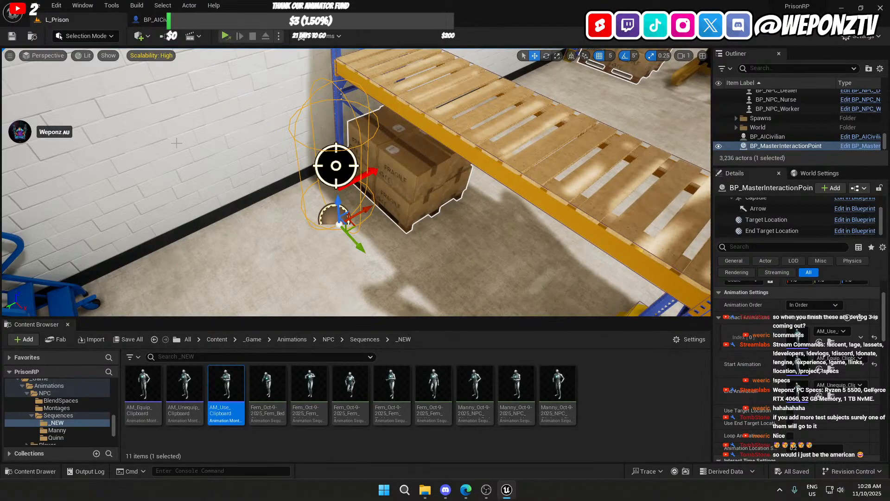
Step: Duplicate the interaction point beside the box pallet and place the copy on the opposite side of the shelf, close to the boxes
right_drag(364, 166, 274, 178)
key(f)
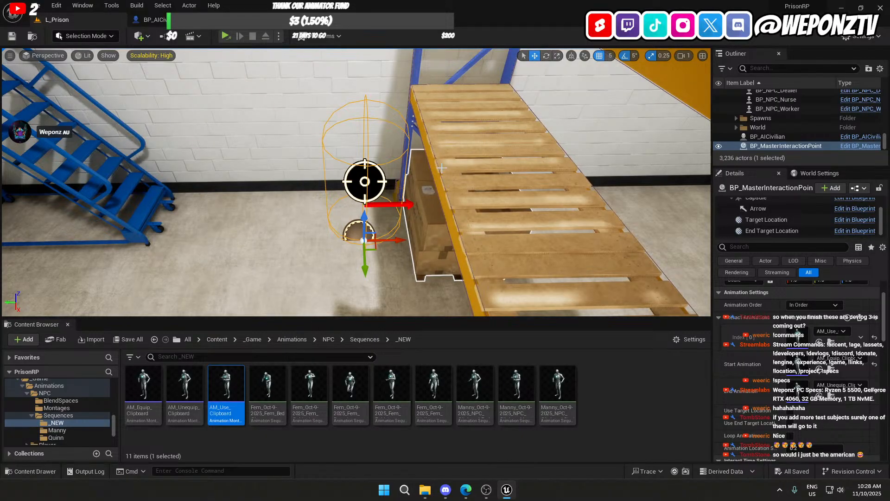
mouse_move(401, 240)
mouse_down()
mouse_move(343, 240)
mouse_move(402, 241)
mouse_move(393, 244)
mouse_up()
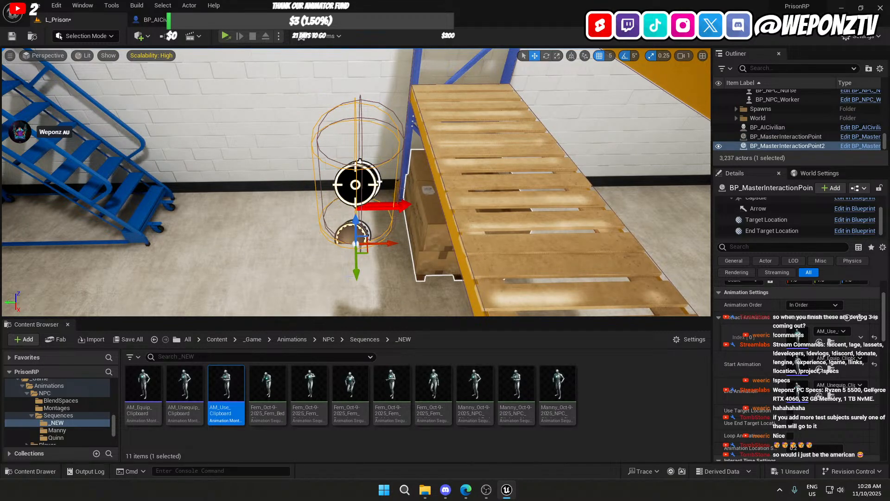
drag(356, 272, 356, 269)
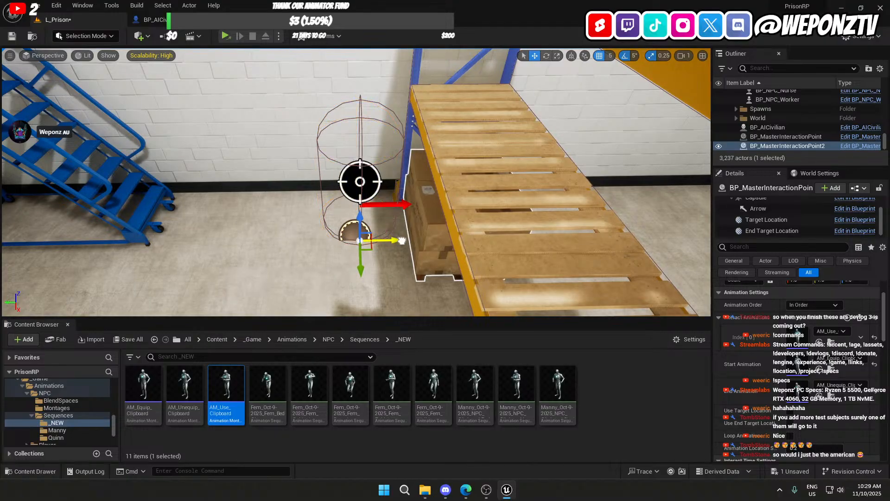
drag(400, 241, 677, 235)
key(f)
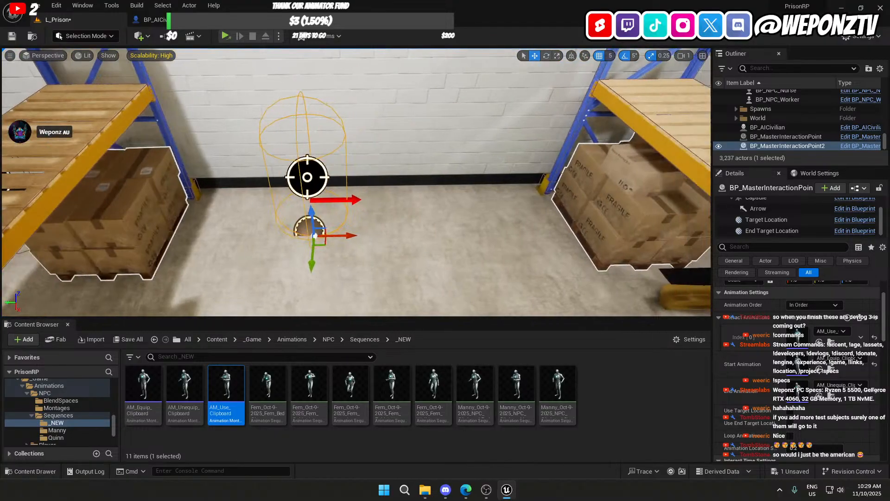
key(a)
drag(461, 234, 354, 236)
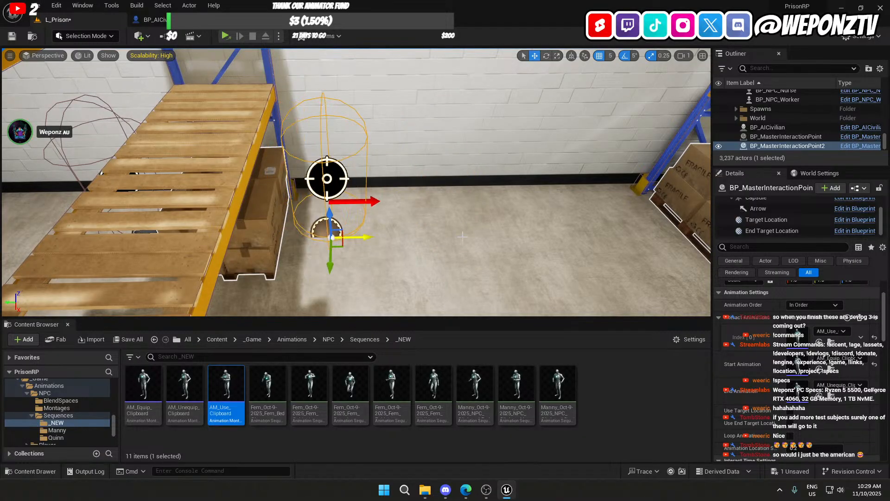
Step: Set the duplicated interaction point's Z rotation to 90° so it faces the boxes and nudge it to Y location 3185
click(861, 309)
text(90)
key(Return)
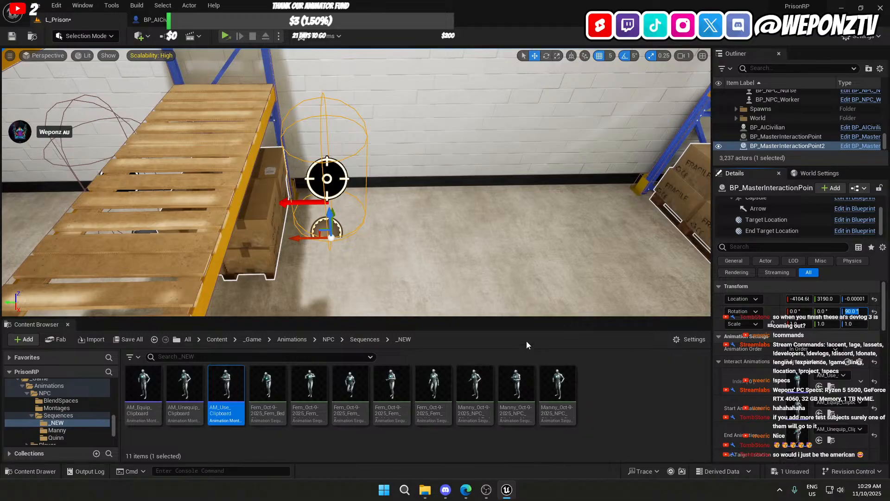
right_drag(436, 250, 429, 287)
key(w)
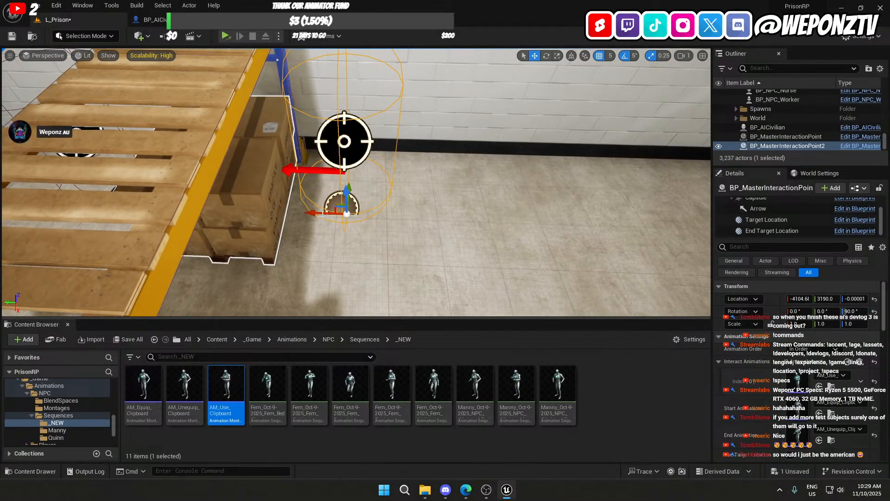
drag(310, 213, 317, 213)
key(s)
right_drag(345, 238, 287, 238)
key(d)
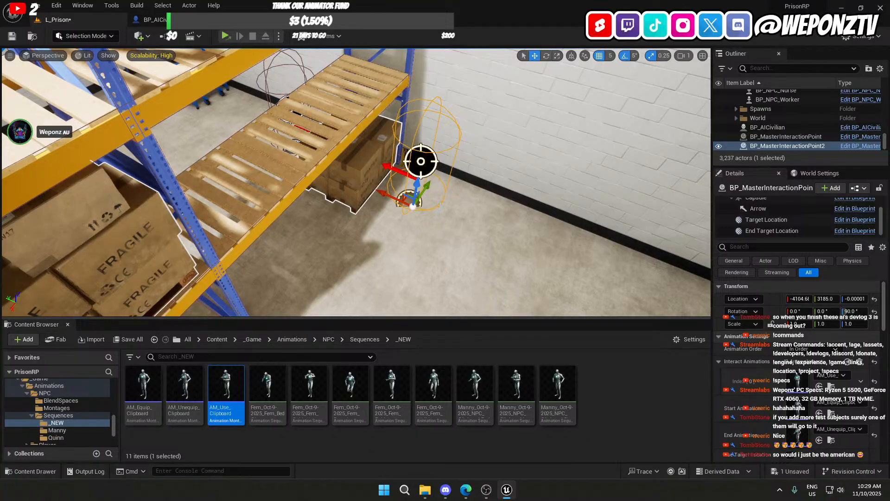
Step: Duplicate the AI civilian on the open warehouse floor and place the copy right beside it, at about X -2905, Y 1890
right_drag(547, 218, 686, 222)
key(s)
key(f)
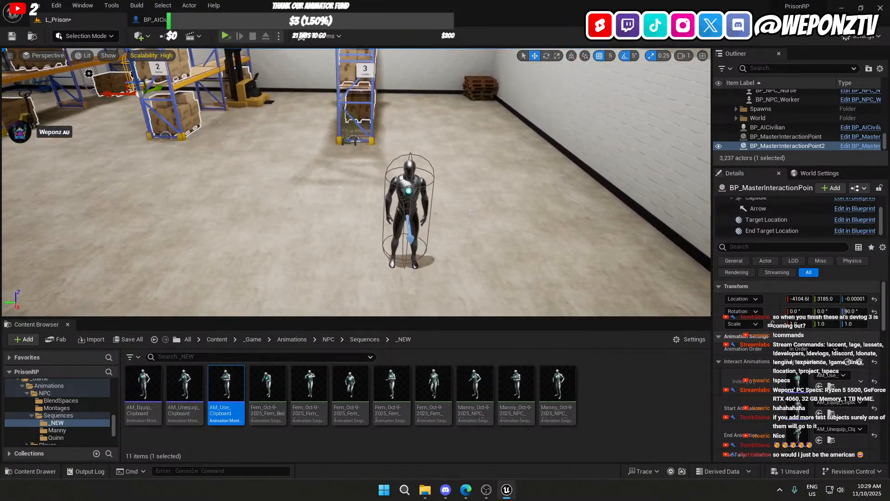
click(404, 187)
alt+drag(396, 198, 461, 201)
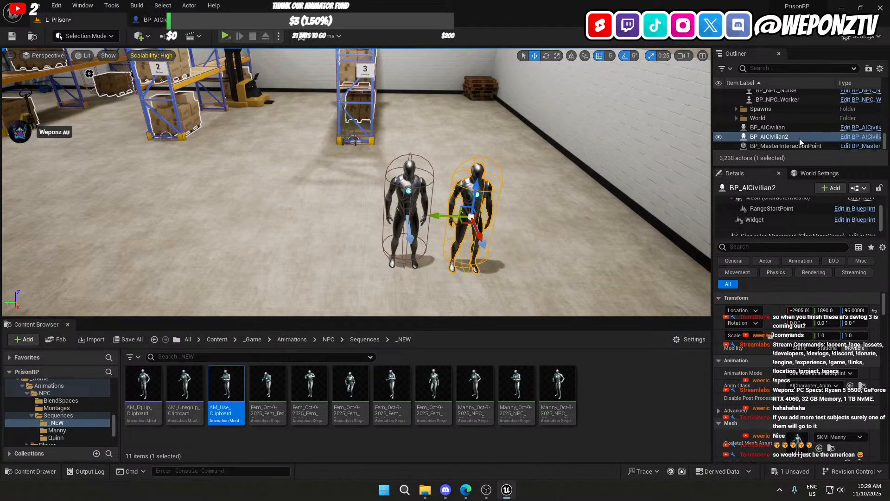
Step: Assign BP_MasterInteractionPoint2 as the specified interaction point in BP_AICivilian2's AI component
scroll(794, 216, down, 1)
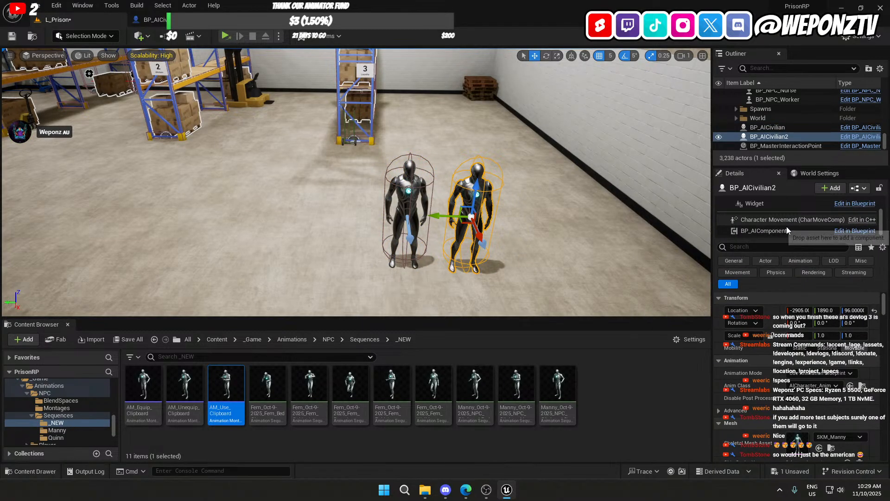
click(787, 228)
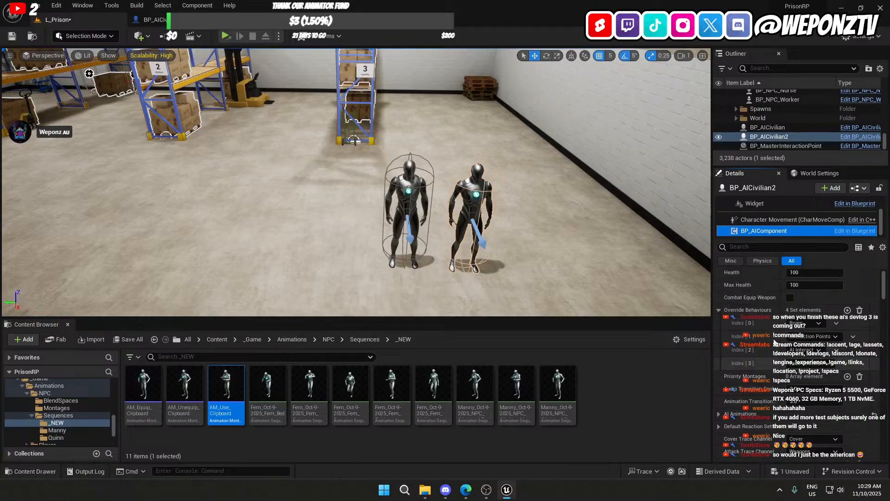
scroll(774, 342, down, 5)
scroll(769, 338, down, 8)
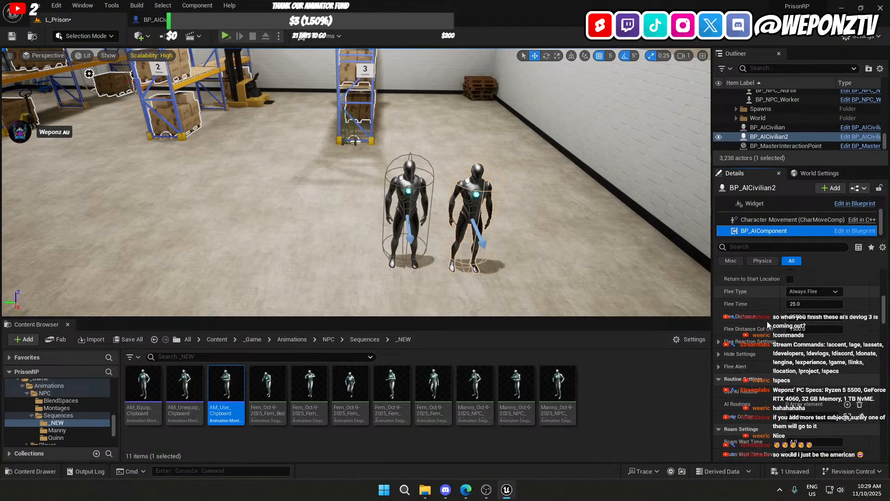
scroll(766, 319, down, 6)
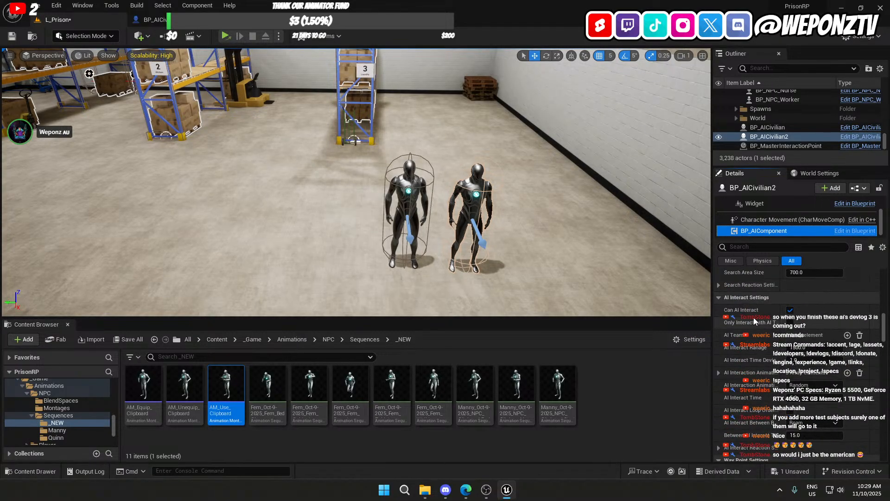
scroll(753, 321, down, 10)
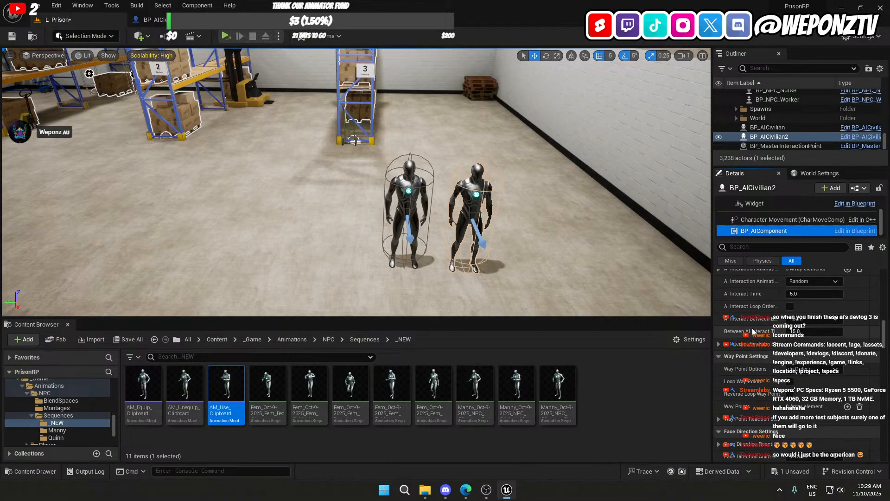
scroll(753, 331, down, 10)
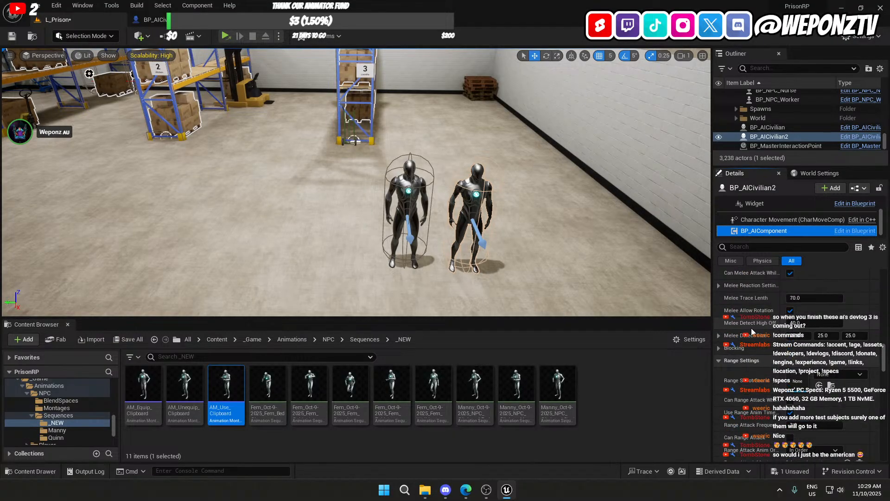
scroll(750, 343, down, 5)
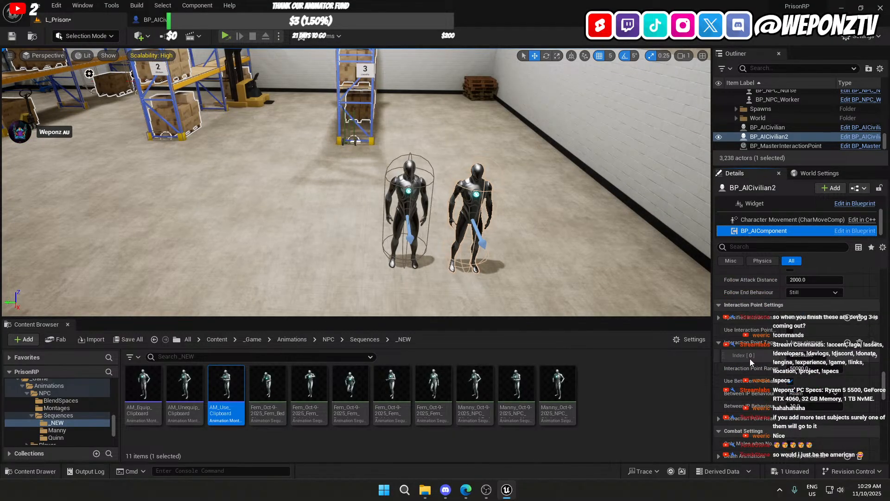
click(718, 317)
click(808, 329)
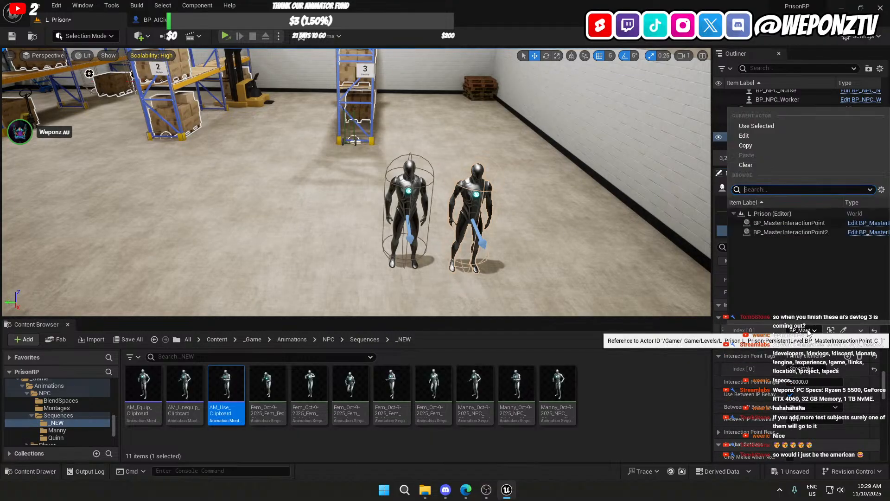
click(802, 232)
Step: Move the second interaction point across the aisle to the next shelf, placing it close beside the box pallet near the wall
right_drag(443, 273, 398, 214)
key(d)
click(434, 273)
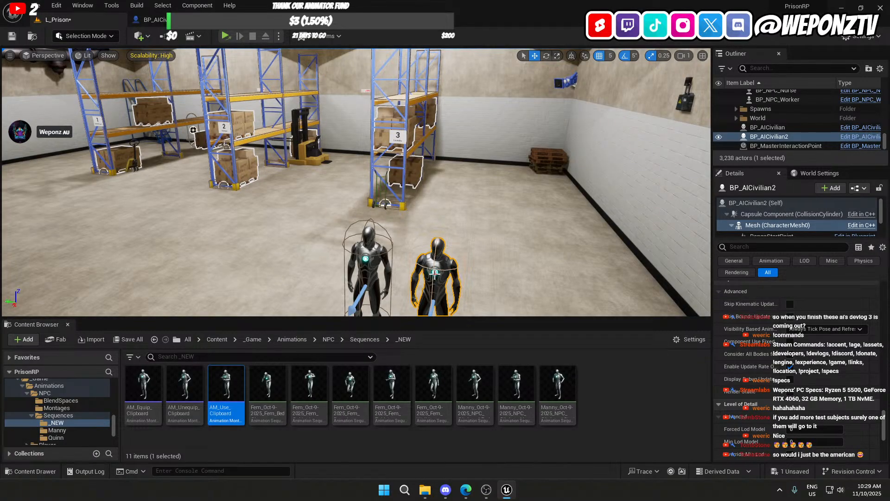
key(a)
right_drag(435, 273, 445, 253)
key(d)
key(w)
key(w)
click(270, 247)
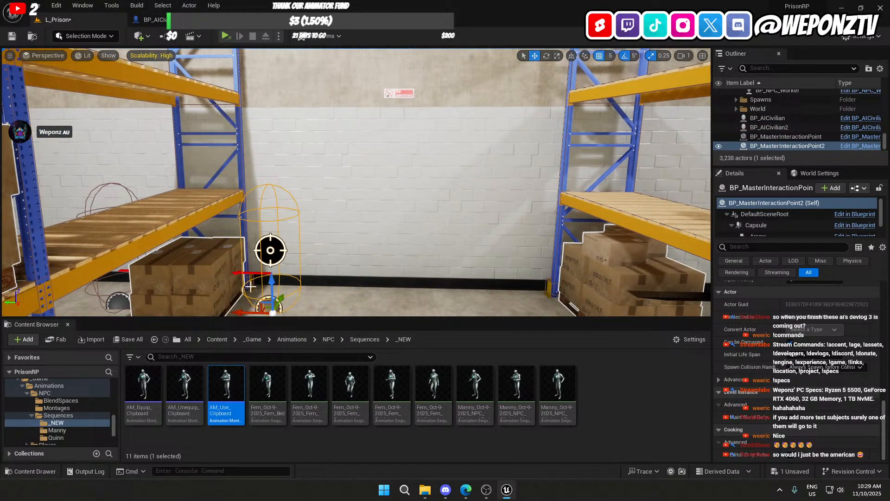
drag(239, 312, 653, 315)
right_drag(653, 310, 695, 305)
key(w)
right_drag(398, 270, 459, 302)
key(s)
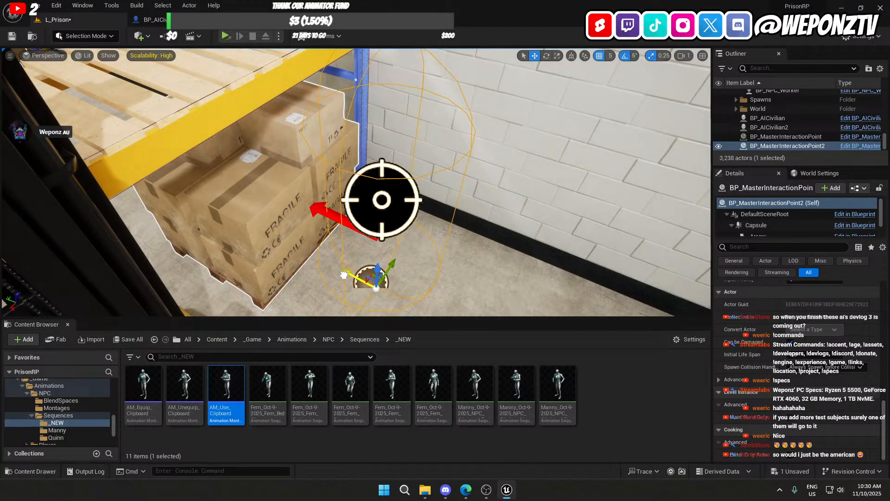
drag(341, 271, 347, 279)
Step: Duplicate the second interaction point and move the copy past the next shelf onto the open floor, at about X -3805, Y 1830
key(s)
right_drag(434, 225, 557, 221)
key(d)
key(ctrl+d)
key(a)
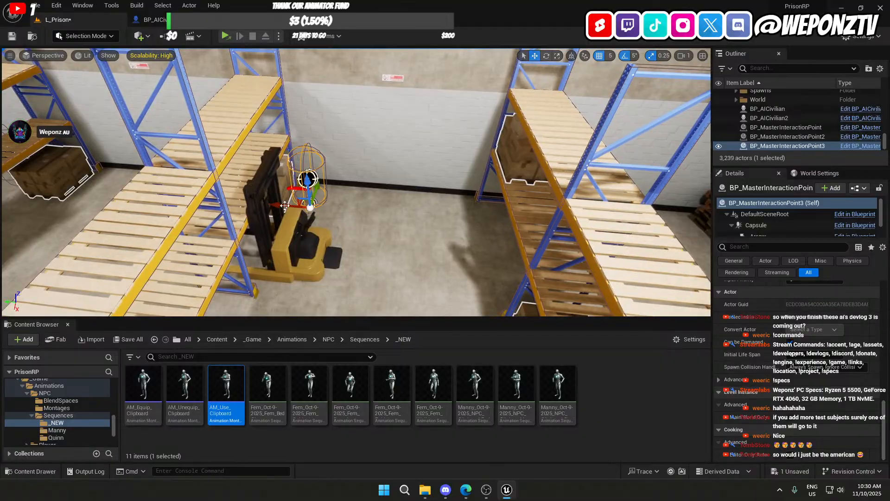
drag(271, 204, 583, 228)
key(d)
right_drag(583, 228, 466, 253)
key(s)
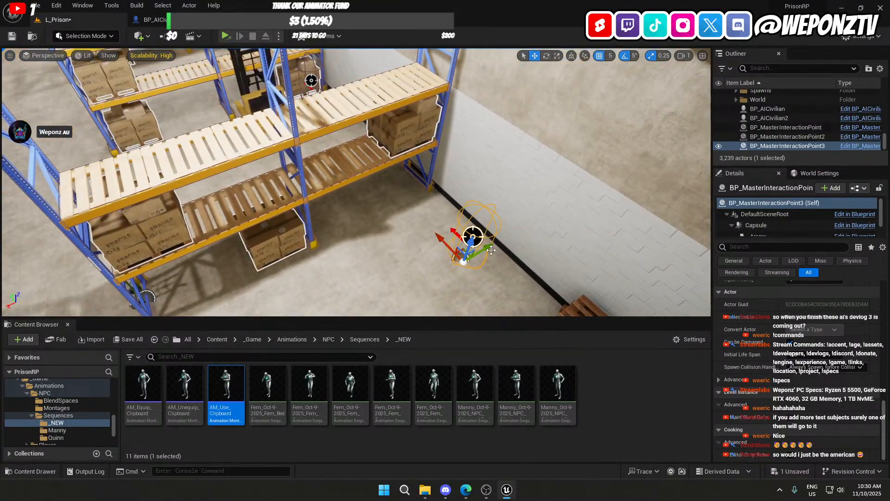
drag(490, 250, 354, 288)
key(a)
right_drag(353, 287, 436, 319)
key(w)
right_drag(502, 234, 406, 137)
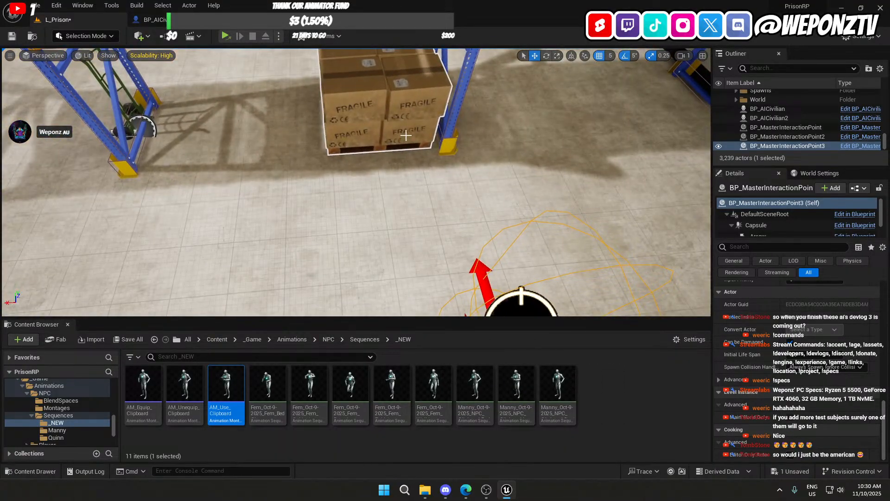
Step: Copy the location of the floor-level box pallet BP_Pallet7 onto the third interaction point and shift the point out beside the boxes
click(407, 137)
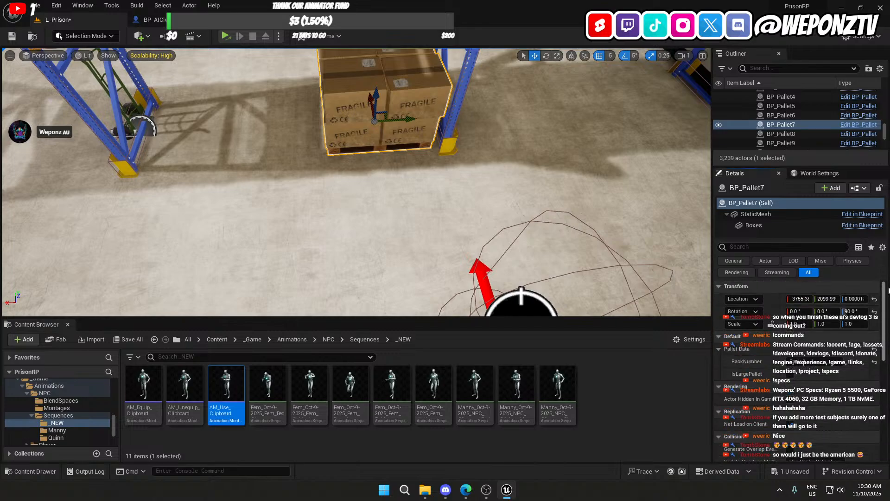
right_click(765, 297)
click(797, 312)
click(497, 295)
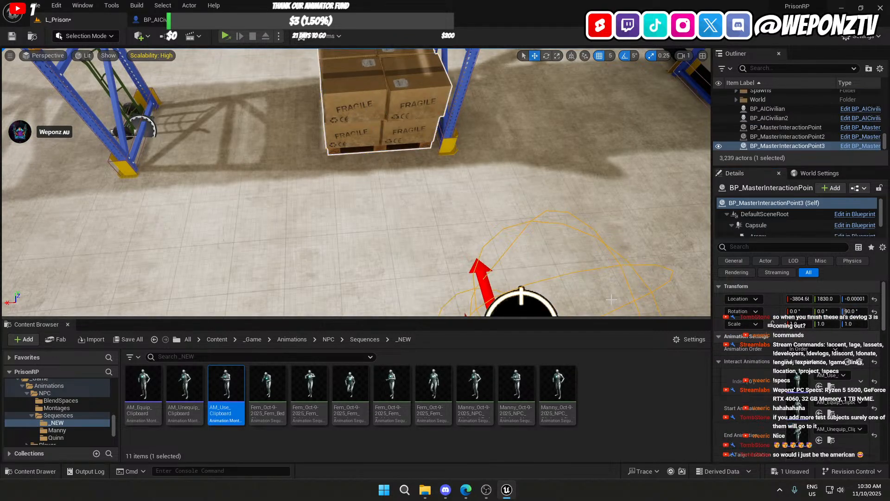
right_click(777, 297)
click(798, 317)
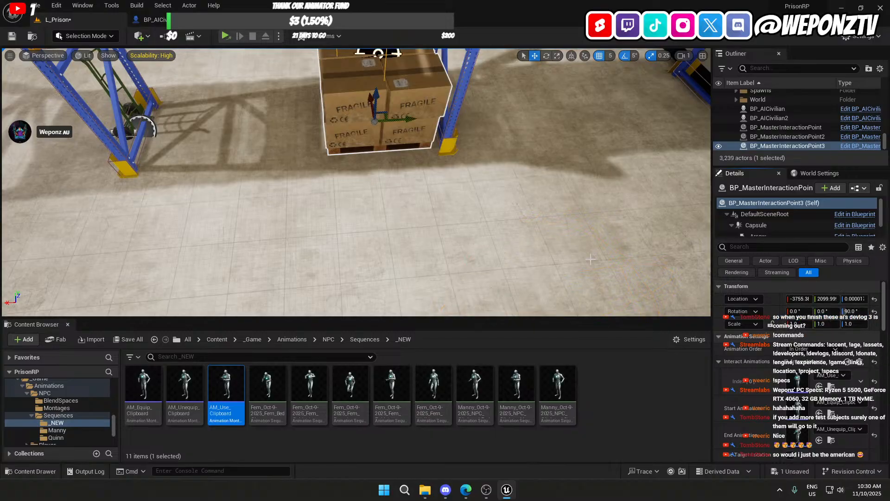
key(f)
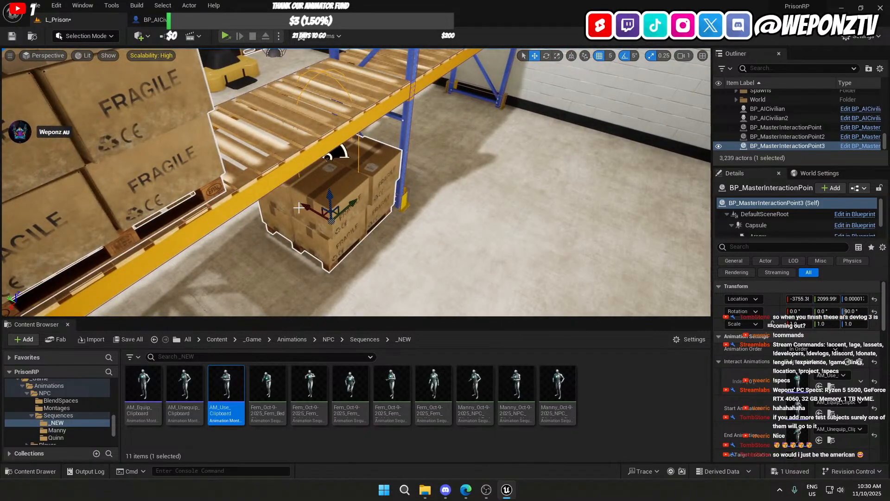
drag(327, 207, 370, 255)
Step: Duplicate the second AI civilian and place the copy beside it, at about X -2900, Y 1770
right_drag(369, 260, 336, 149)
click(335, 149)
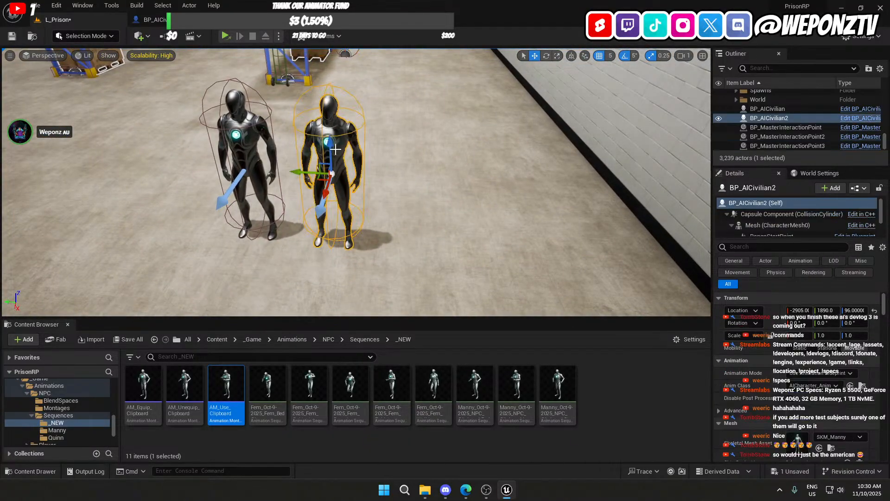
alt+drag(331, 149, 408, 173)
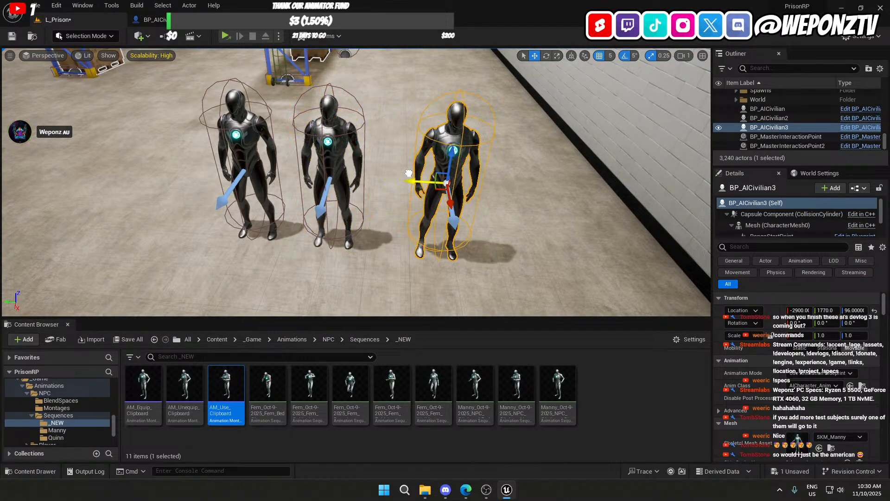
Step: Assign BP_MasterInteractionPoint3 as the specified interaction point in BP_AICivilian3's AI component and save the level
scroll(797, 352, down, 10)
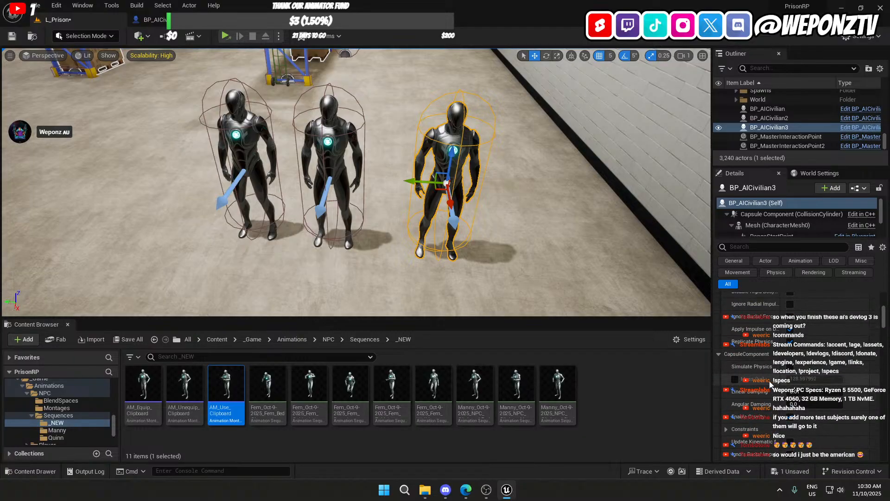
scroll(795, 222, down, 3)
click(798, 230)
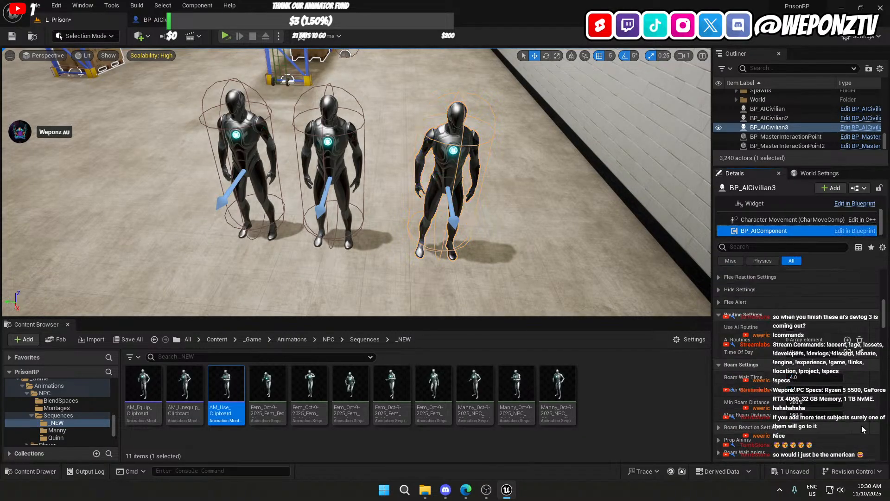
scroll(834, 353, down, 5)
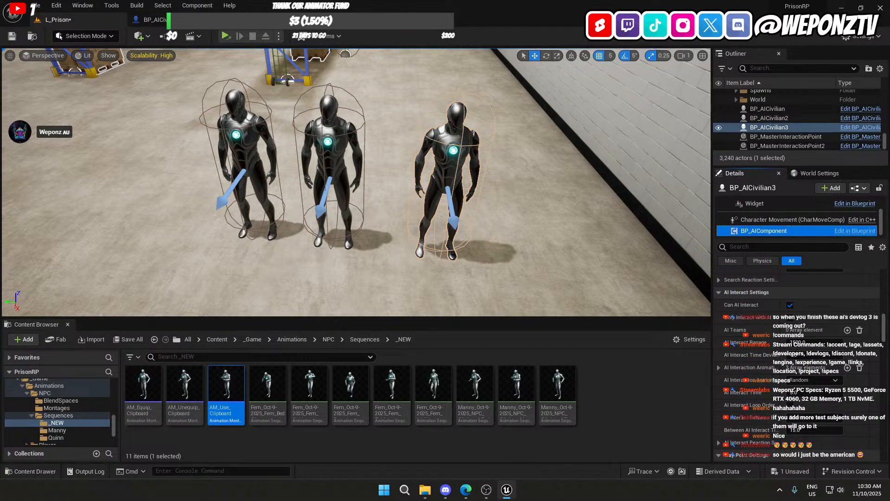
scroll(789, 293, down, 6)
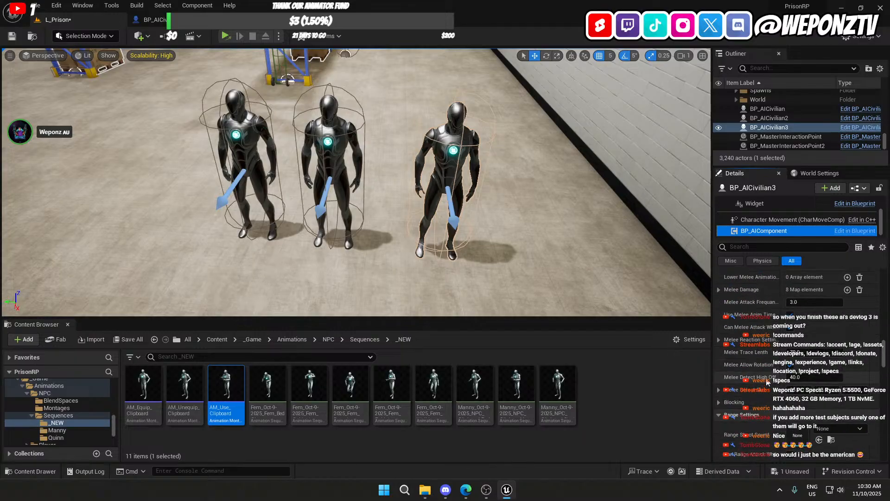
scroll(756, 369, down, 8)
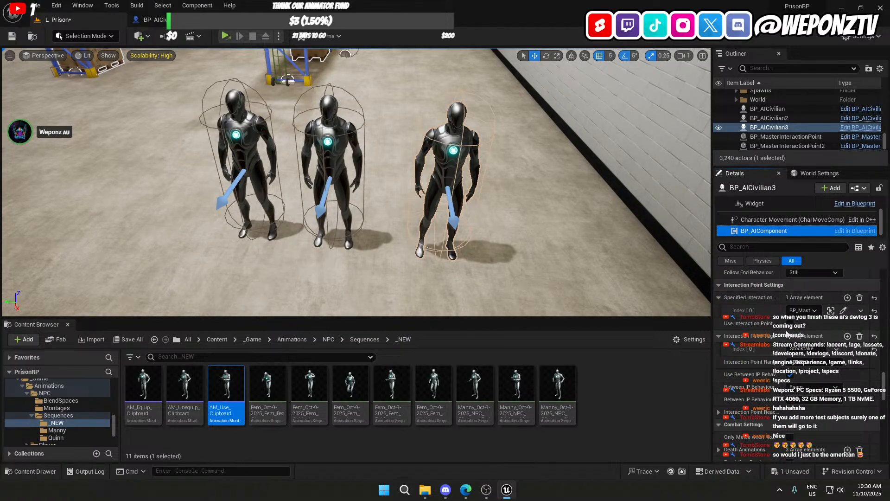
click(801, 310)
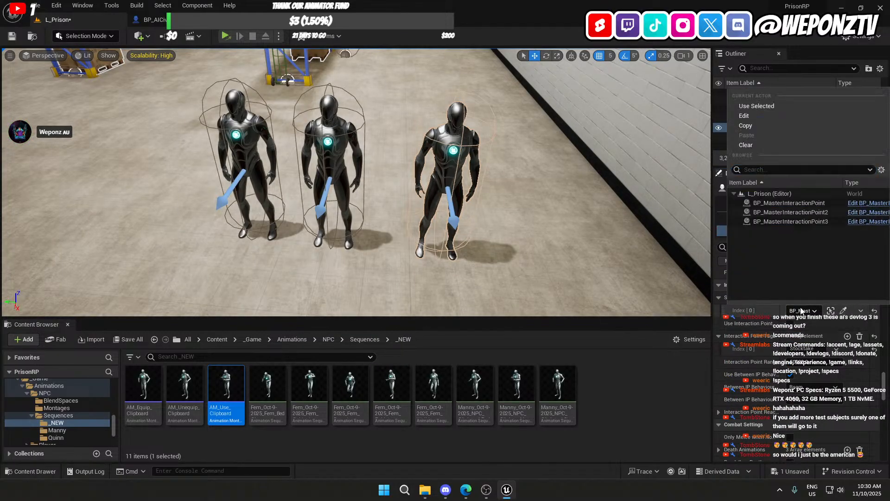
click(803, 223)
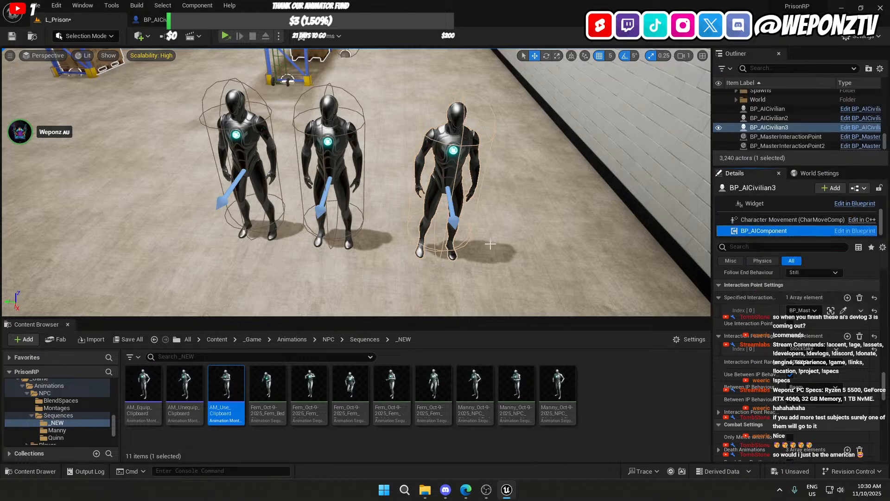
click(12, 36)
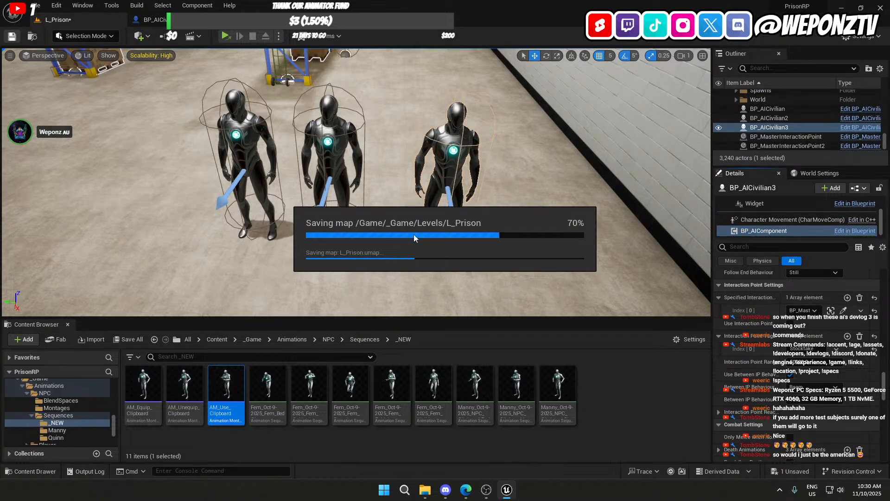
Step: Set the third civilian's between-interaction-point behaviour time to 20 and save the level and all files
click(808, 400)
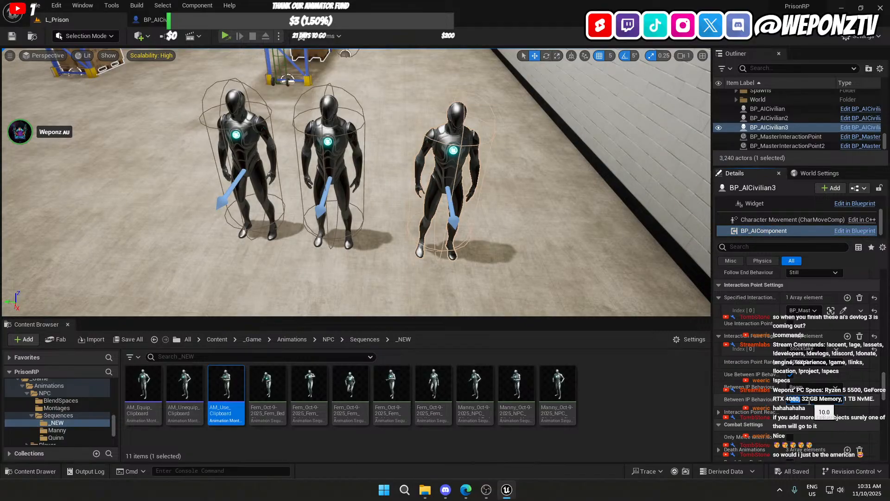
text(20)
key(Return)
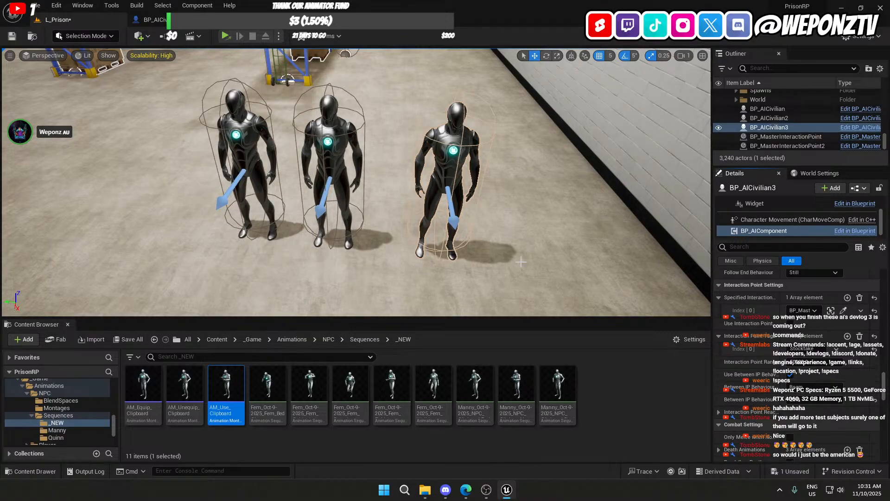
click(11, 36)
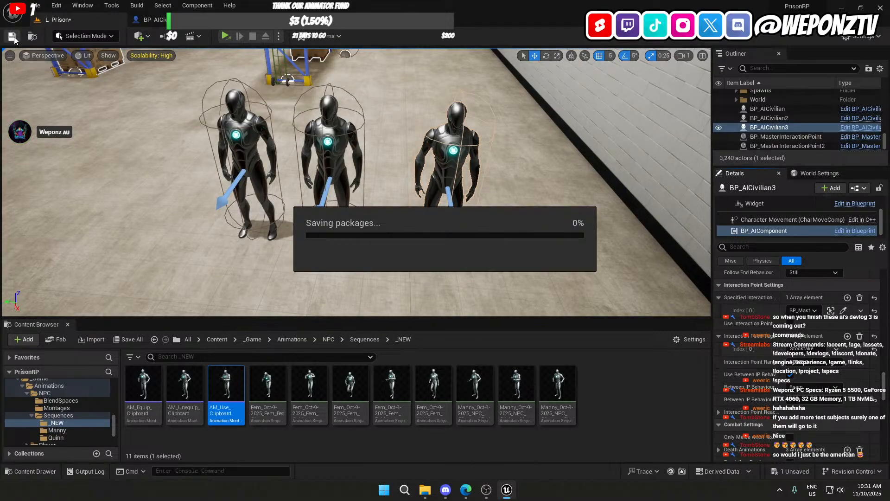
click(40, 5)
click(51, 142)
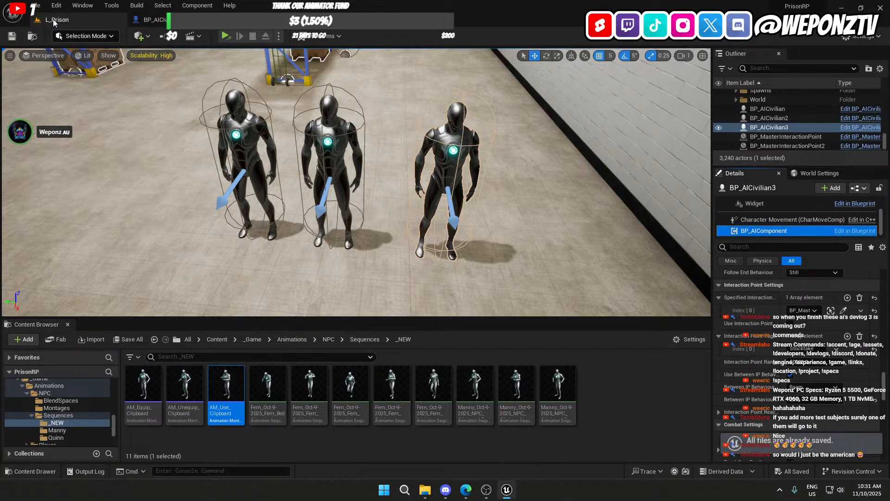
click(38, 5)
click(58, 125)
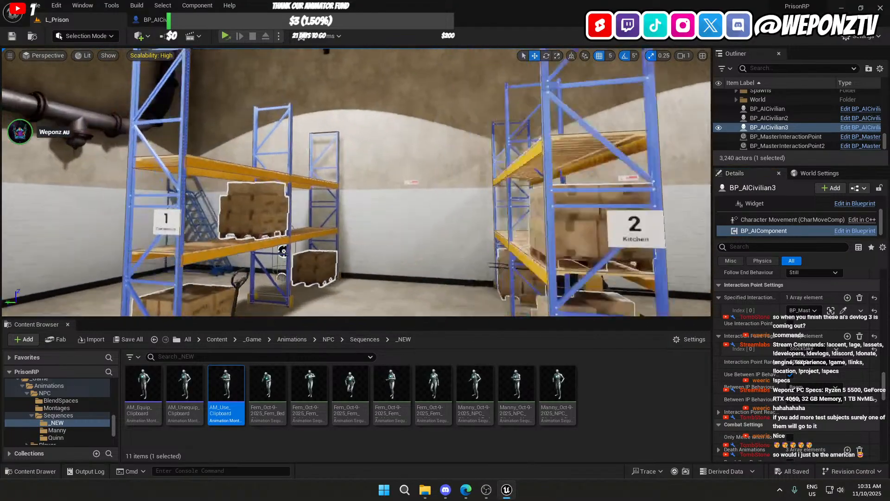
Step: Examine the animation and interact time settings of BP_MasterInteractionPoint beside the floor-level box pallet
right_drag(355, 182, 260, 222)
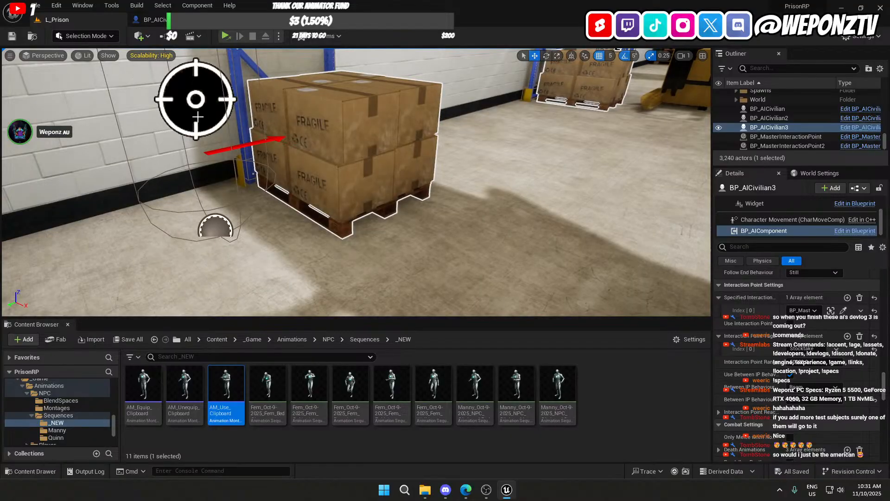
click(195, 100)
scroll(750, 349, up, 10)
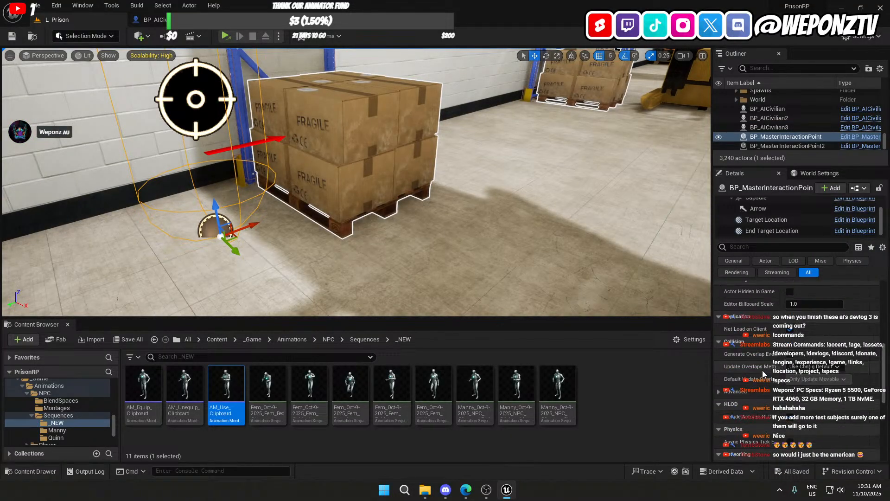
scroll(762, 370, up, 3)
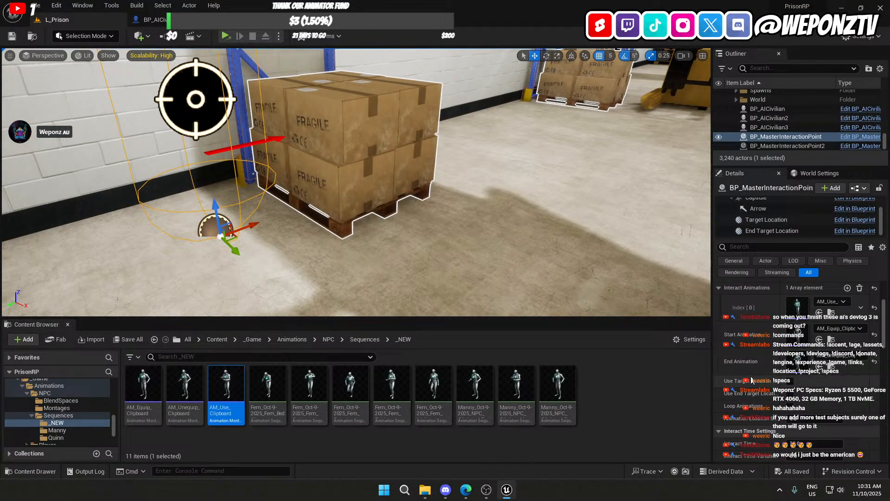
scroll(756, 421, down, 2)
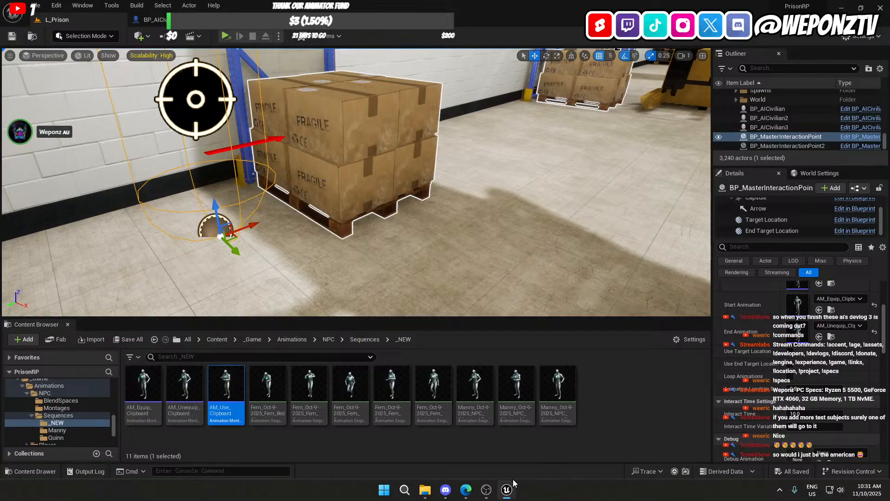
click(487, 489)
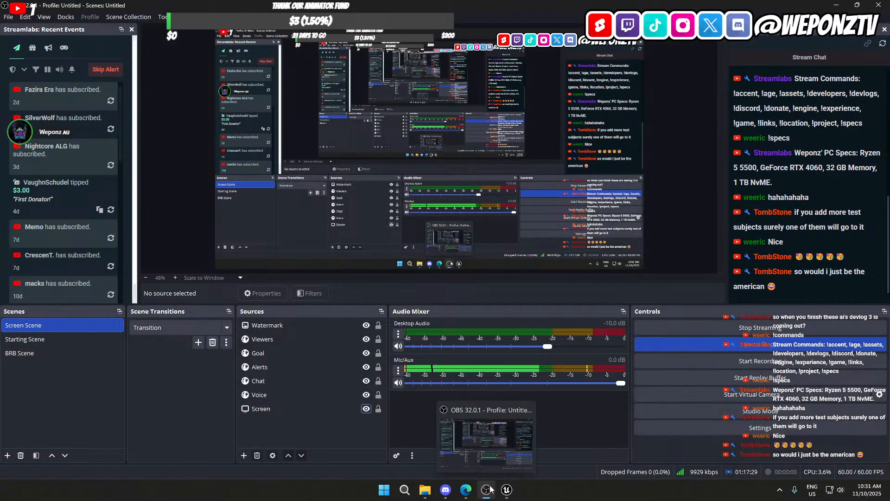
click(487, 489)
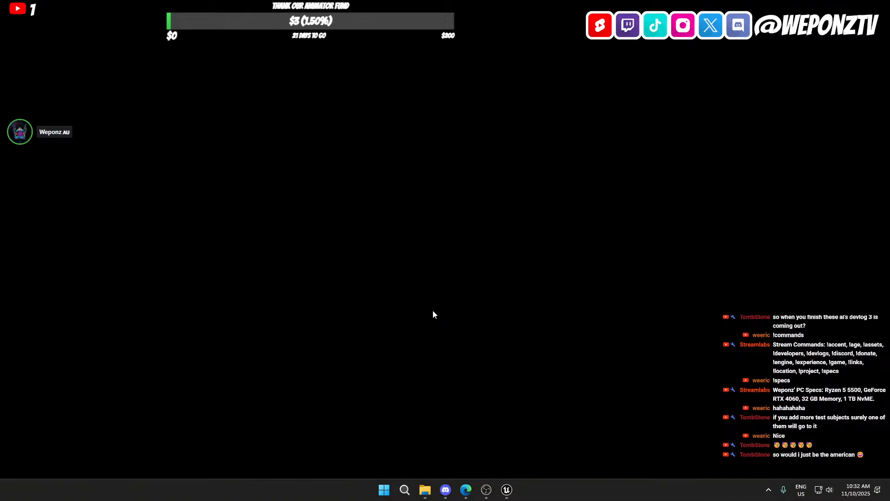
Step: Run the prisoner character down the corridor and through the end door into the warehouse in the test game
key(w)
key(f)
key(w)
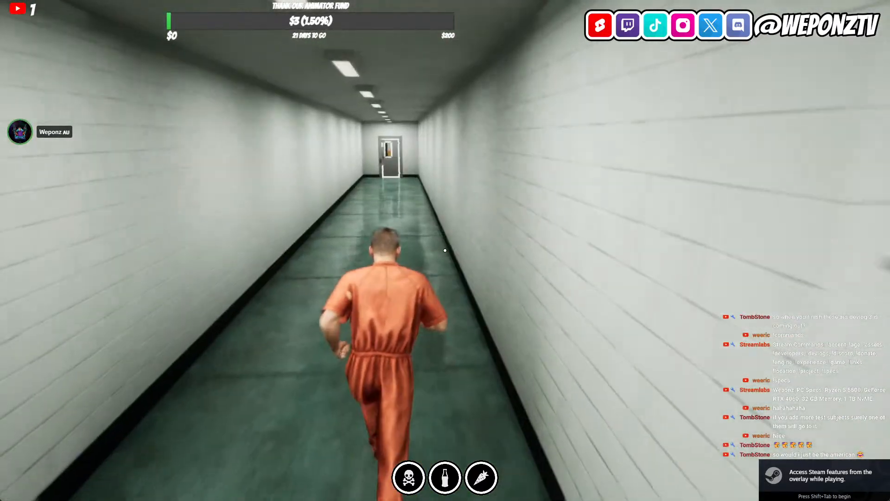
key(w)
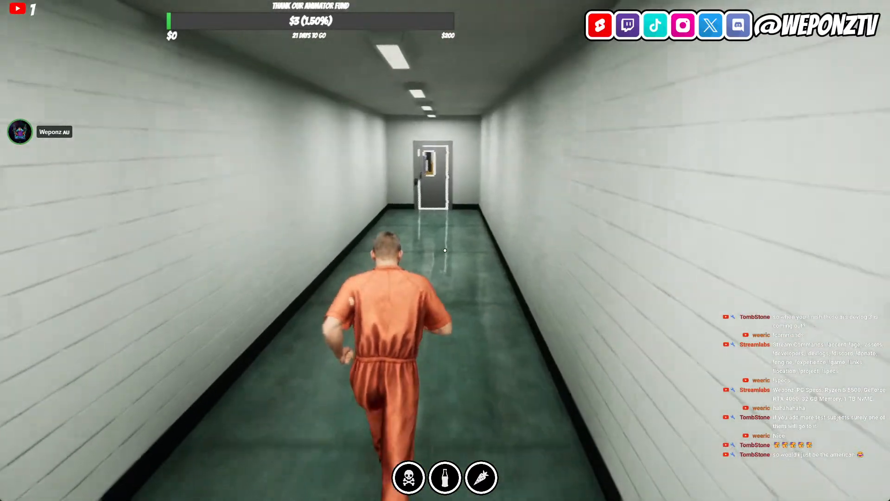
key(w)
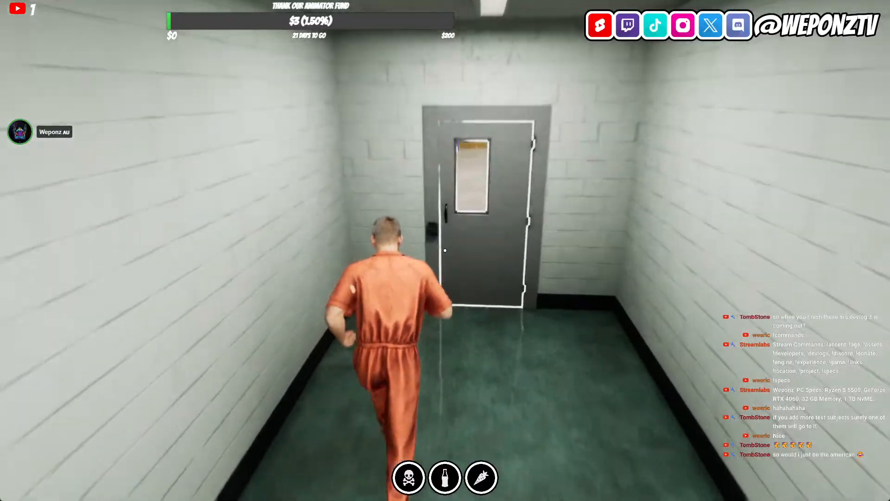
key(w)
key(f)
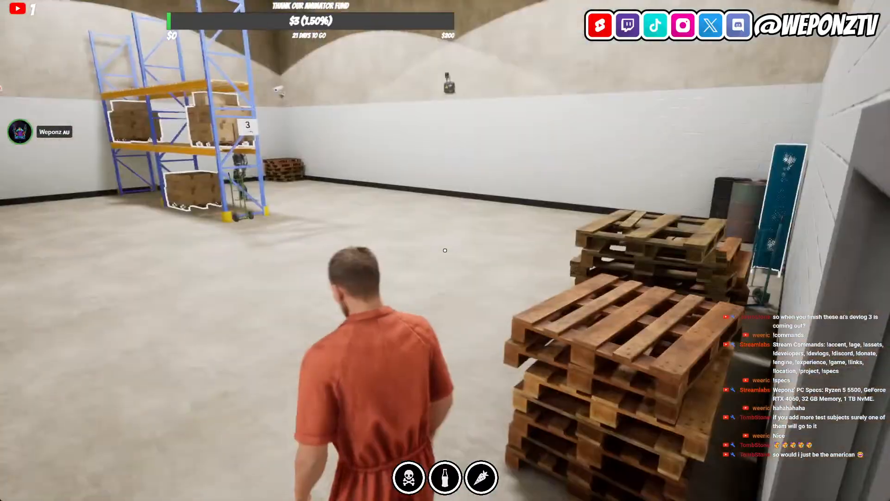
Step: Observe the three AI civilians around the numbered pallet racks in the test game, and return to the Unreal Editor
key(w)
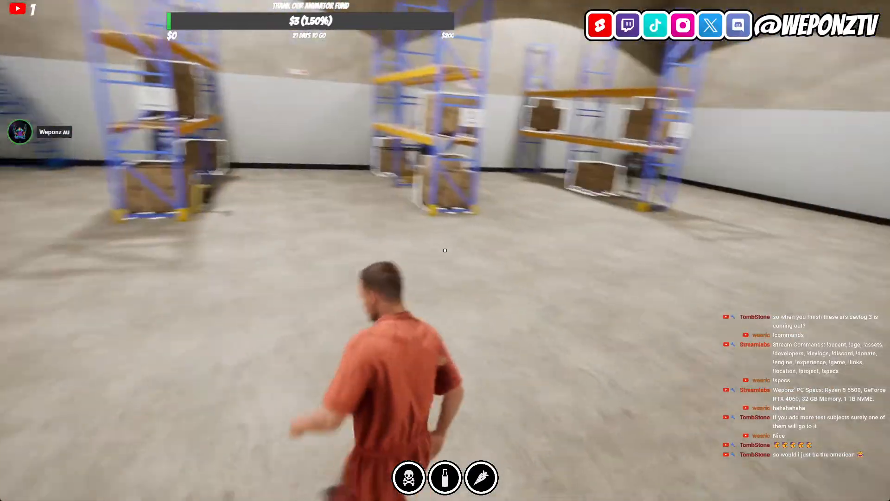
key(w)
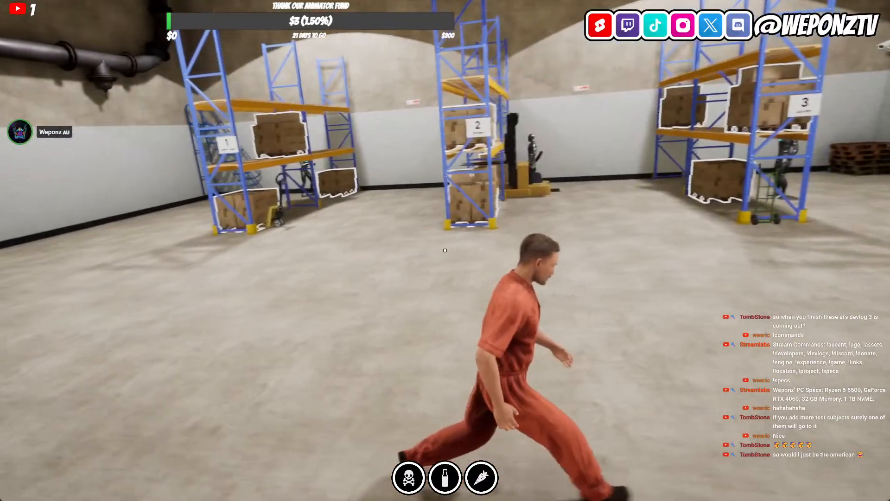
key(w)
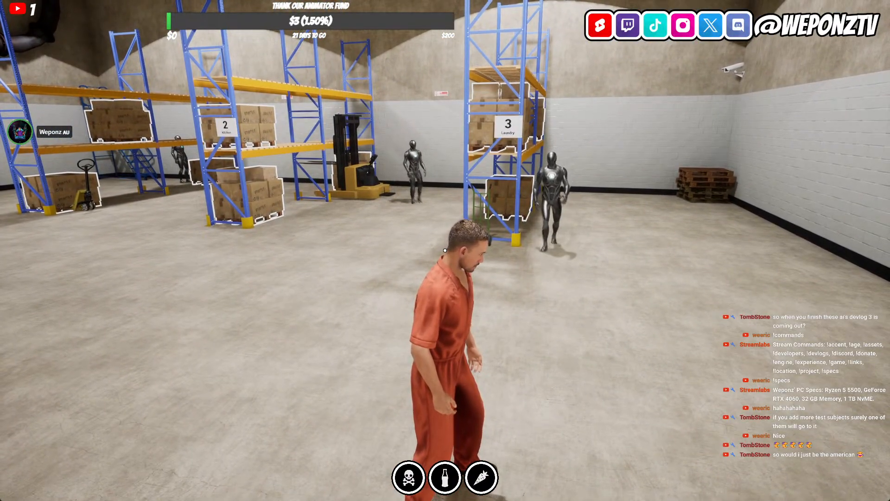
key(a)
key(w)
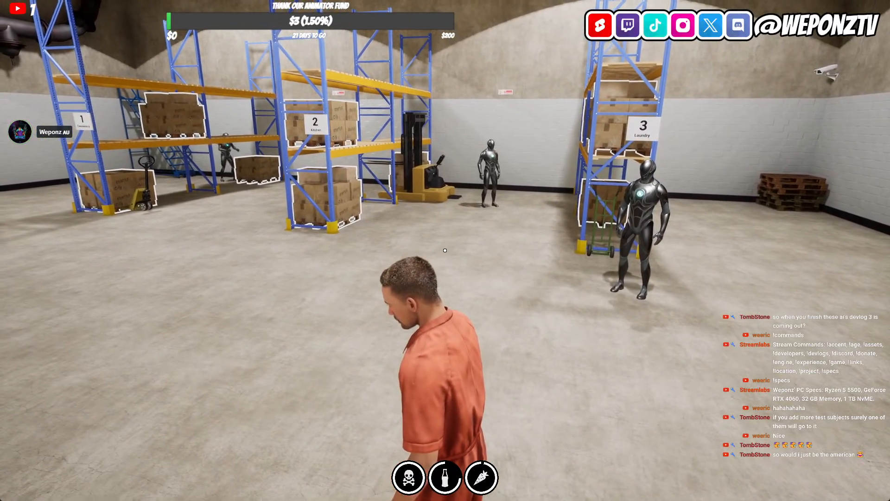
key(a)
key(w)
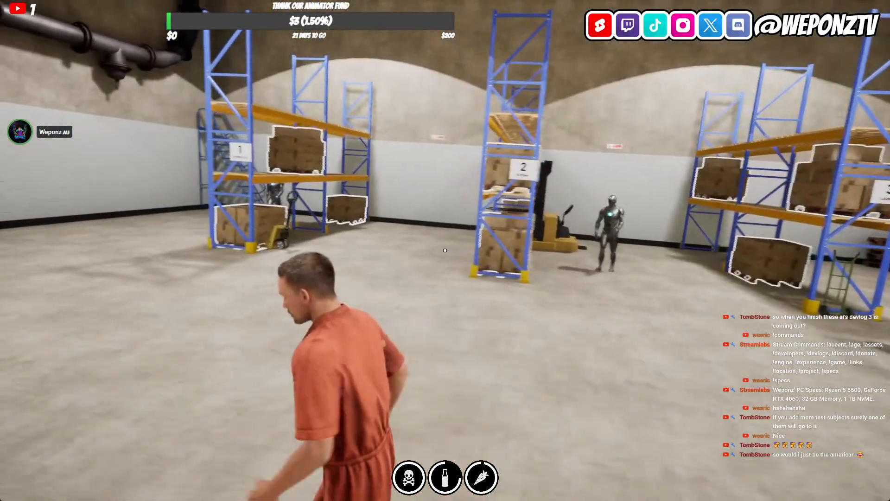
key(a)
key(w)
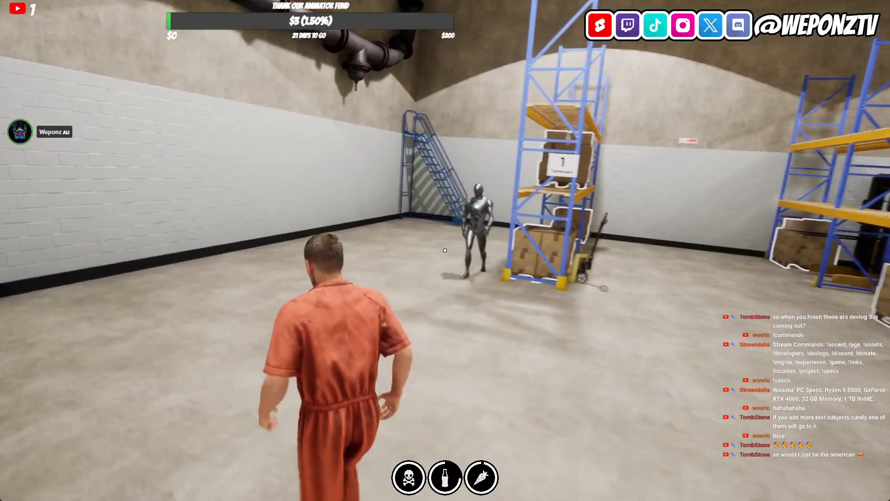
key(w)
key(super+d)
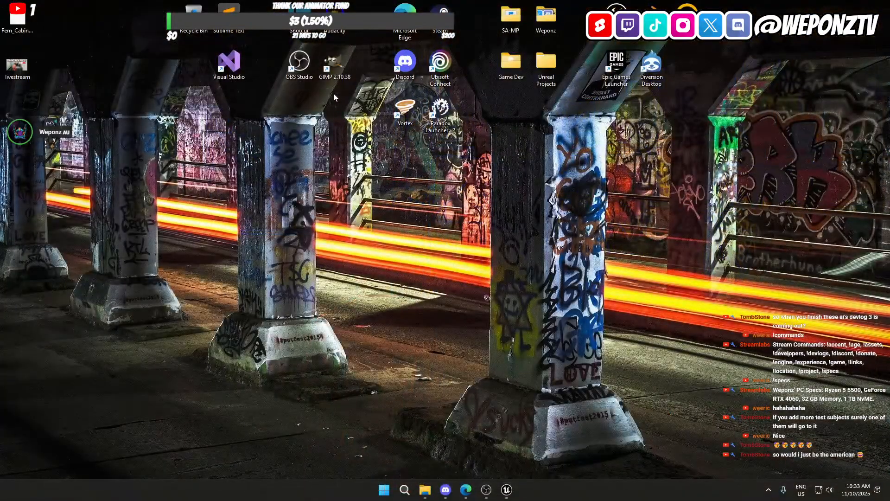
click(506, 489)
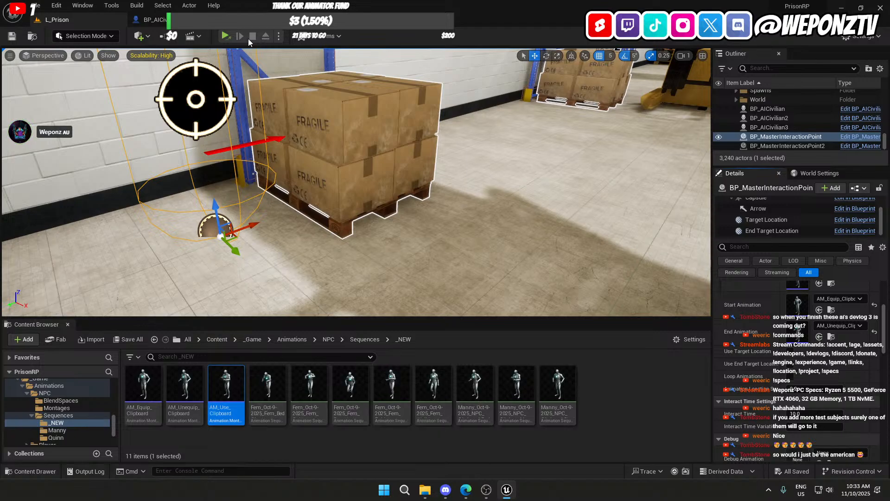
Step: Review the roam and prop animation defaults in BP_SmartAIComponent and return to the L_Prison level
click(268, 19)
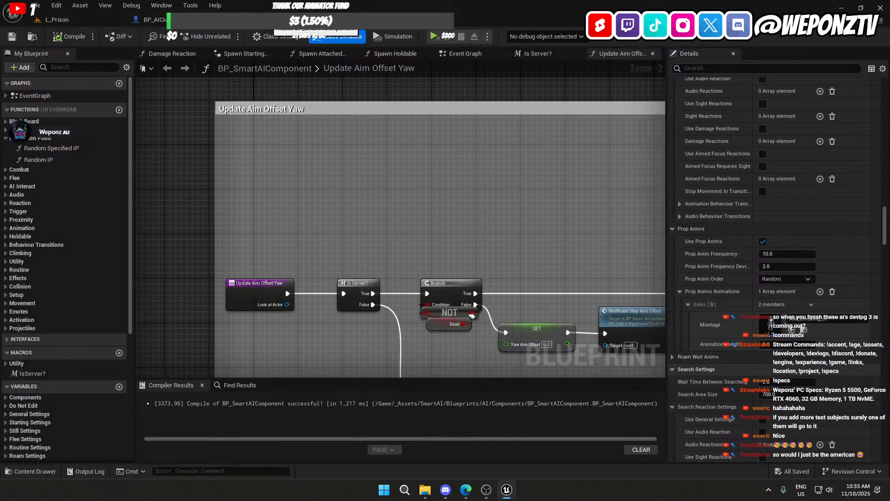
scroll(734, 321, up, 6)
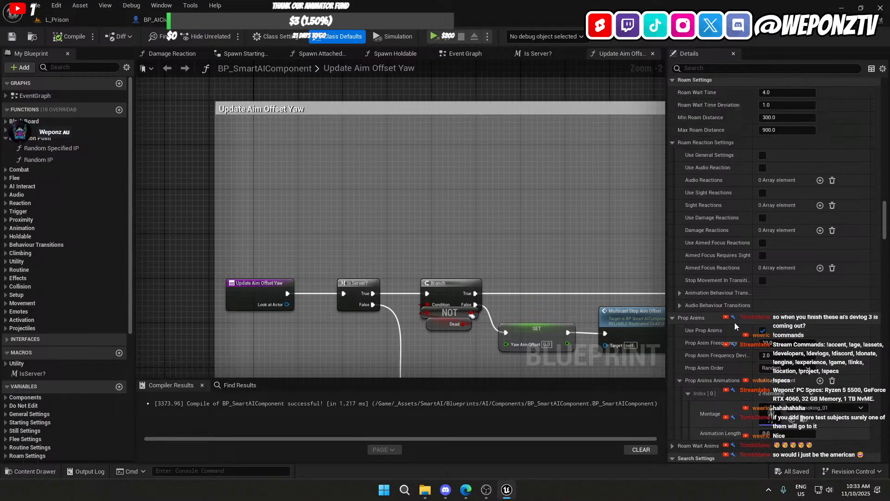
click(108, 19)
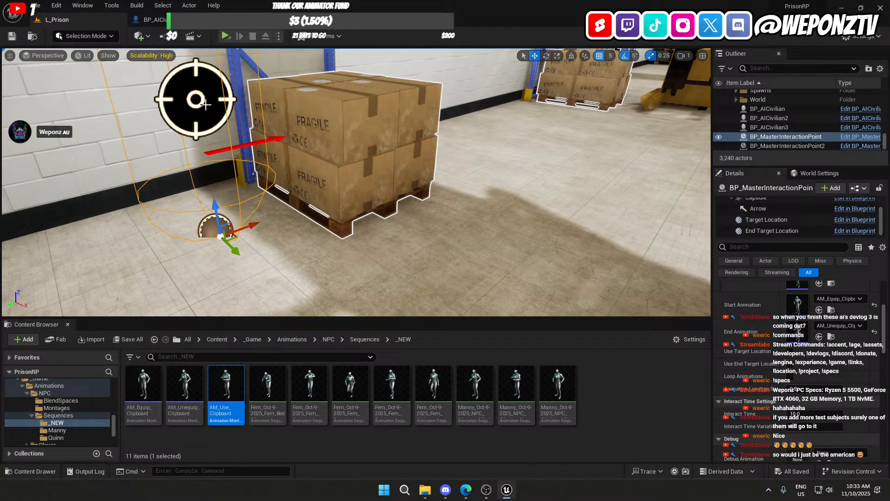
Step: Clear the interact animations of all three interaction points, reset their start and end animations to None, and save the level
scroll(782, 342, up, 2)
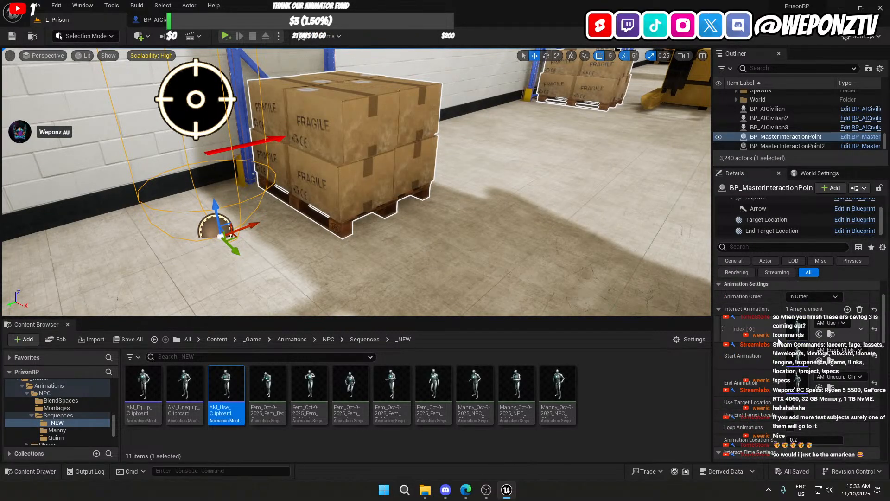
scroll(811, 146, down, 1)
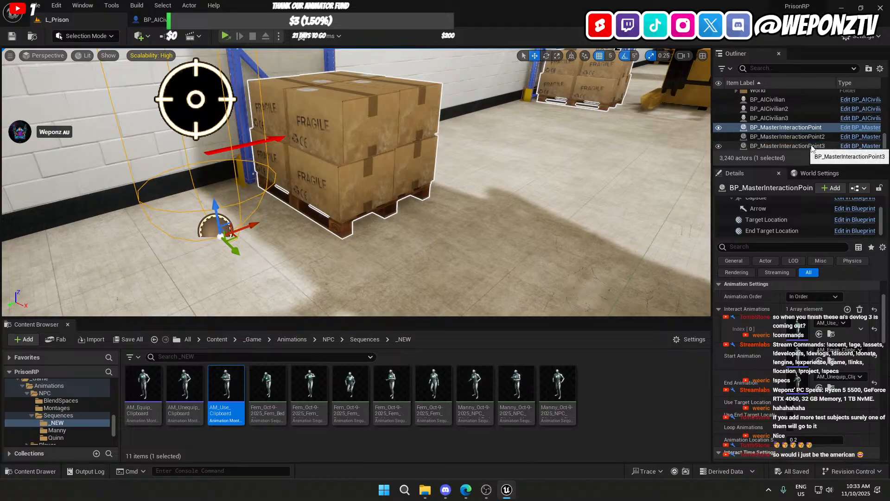
shift+click(811, 147)
scroll(857, 296, up, 1)
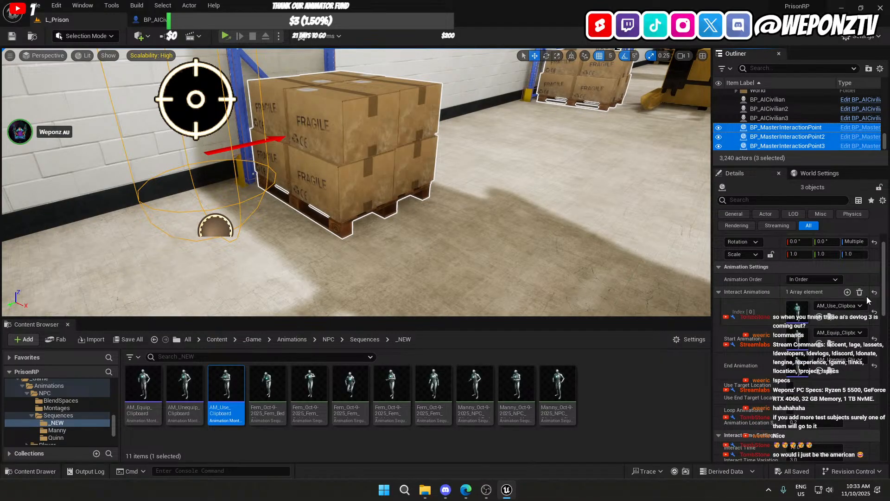
click(859, 293)
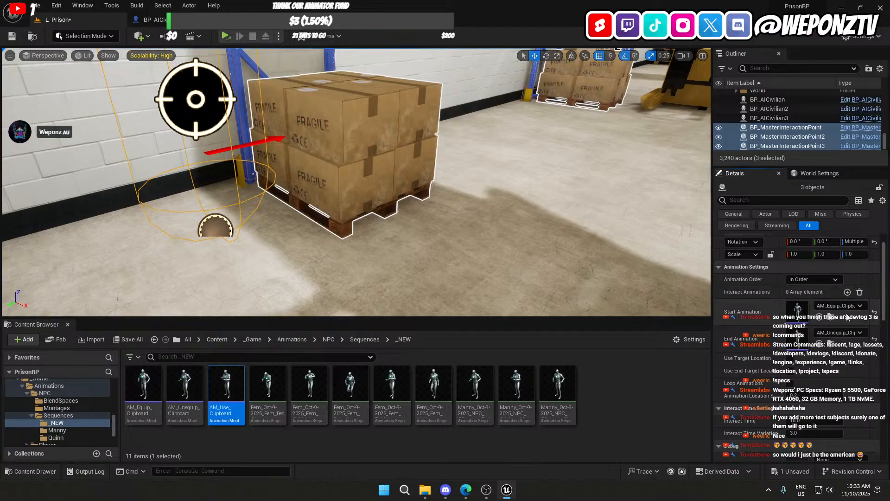
click(874, 312)
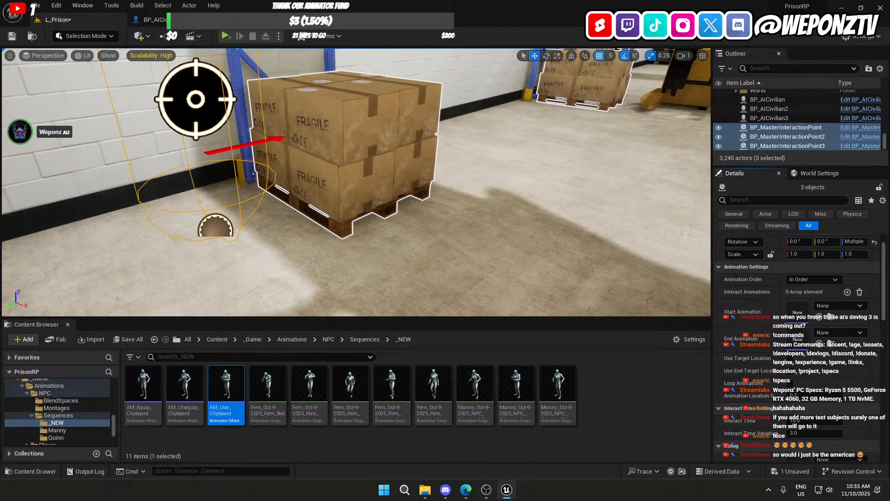
click(12, 36)
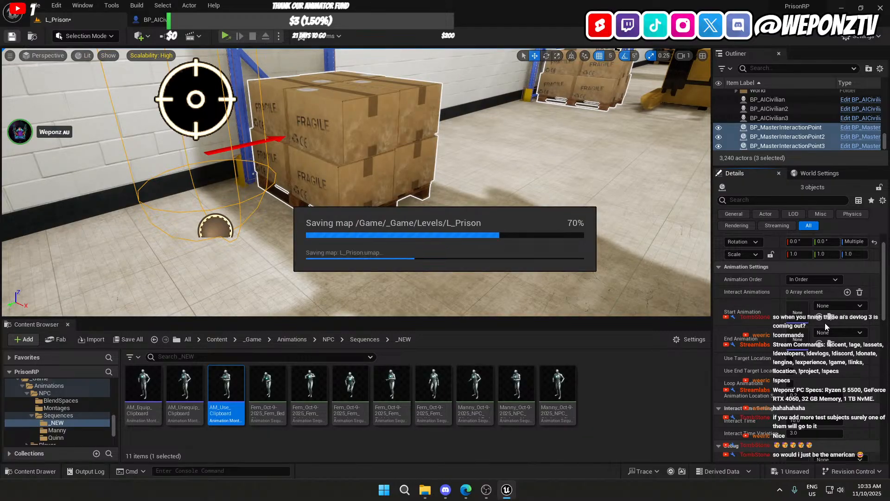
Step: Add AM_Hammer_01 as the interact animation of all three selected interaction points
click(848, 292)
click(837, 305)
text(hammer)
key(Return)
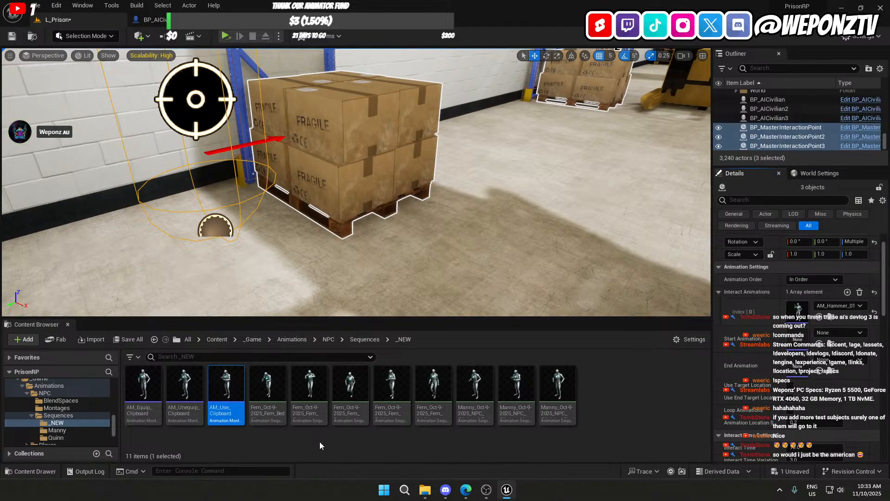
Step: Force delete the AM_Use_Clipboard montage from the _NEW sequences folder
right_click(235, 387)
click(268, 253)
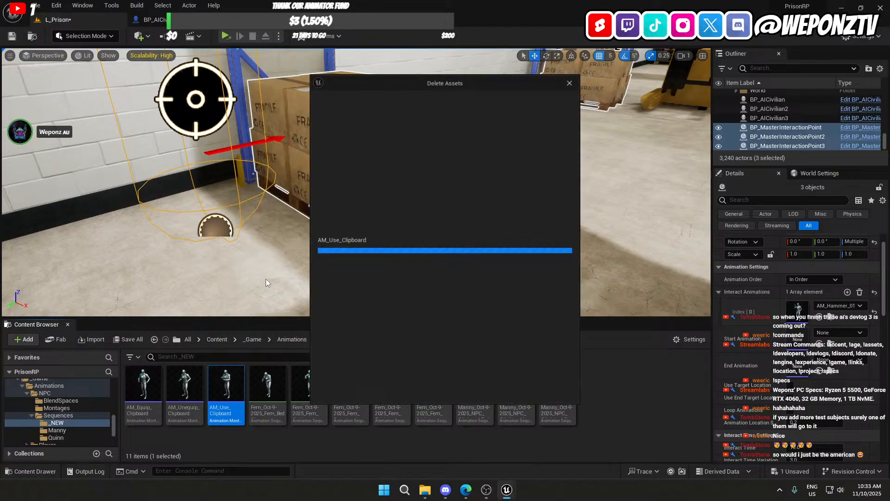
click(376, 395)
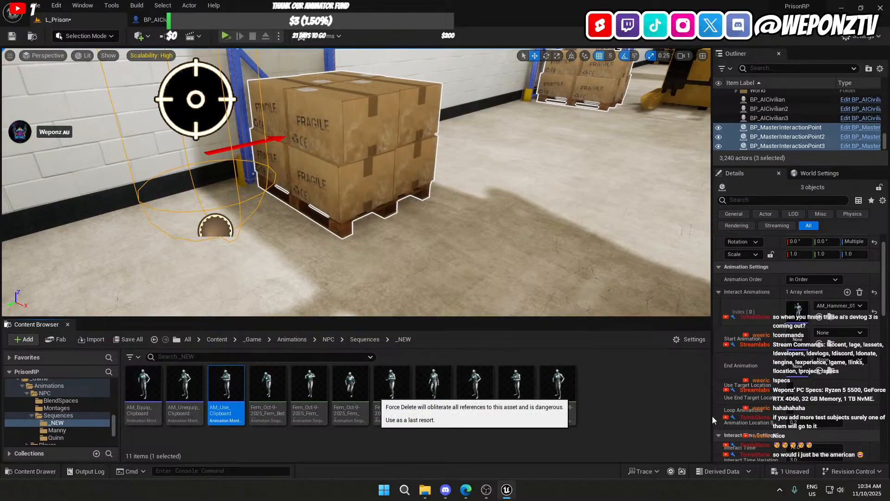
Step: Locate AM_Hammer_01 in the SmartAI Montages folder, duplicate it and rename the copy AM_Use_01
click(830, 317)
scroll(234, 403, down, 2)
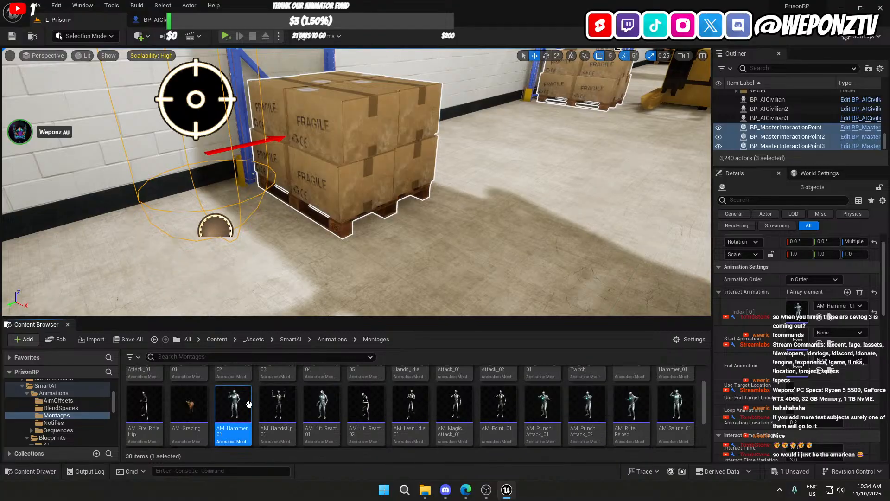
right_click(235, 407)
click(292, 230)
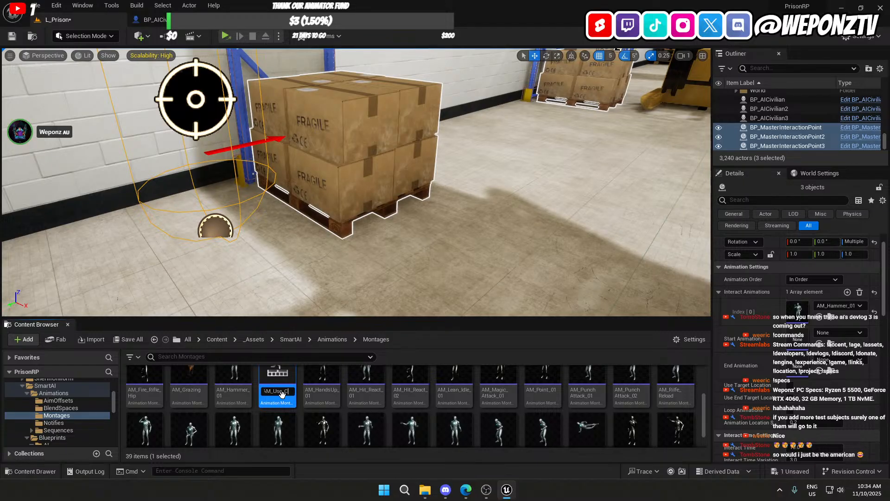
key(Return)
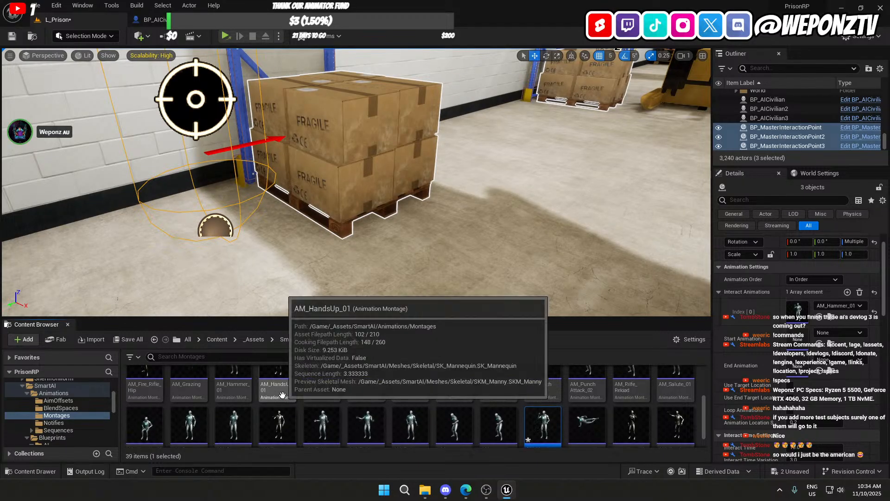
Step: Move the duplicated montage from the SmartAI Montages folder into the _NEW folder of the NPC animation sequences
scroll(65, 424, down, 5)
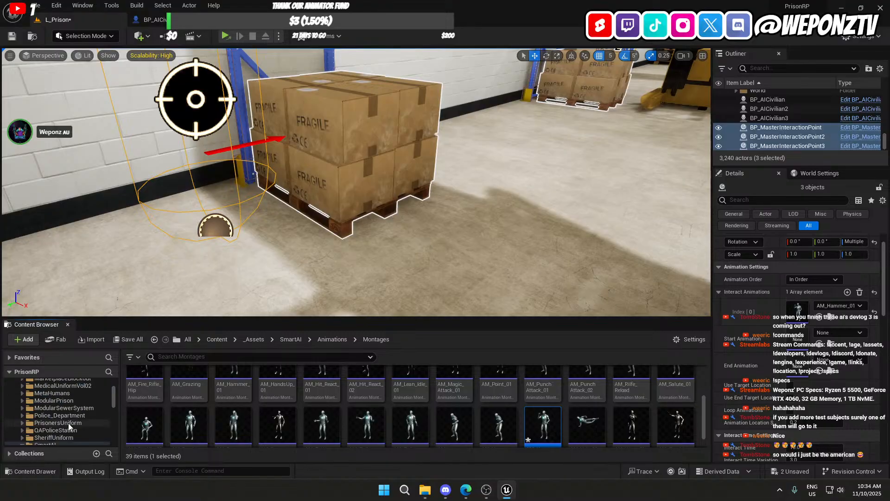
scroll(66, 422, down, 5)
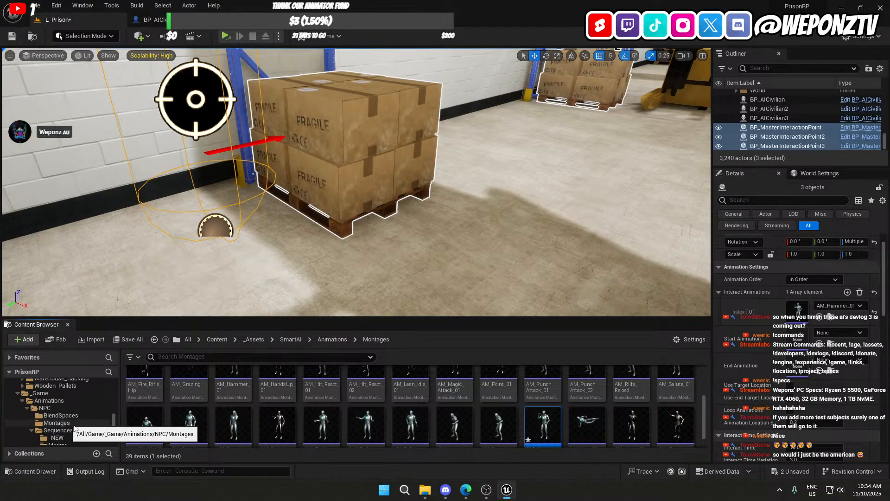
drag(553, 426, 62, 436)
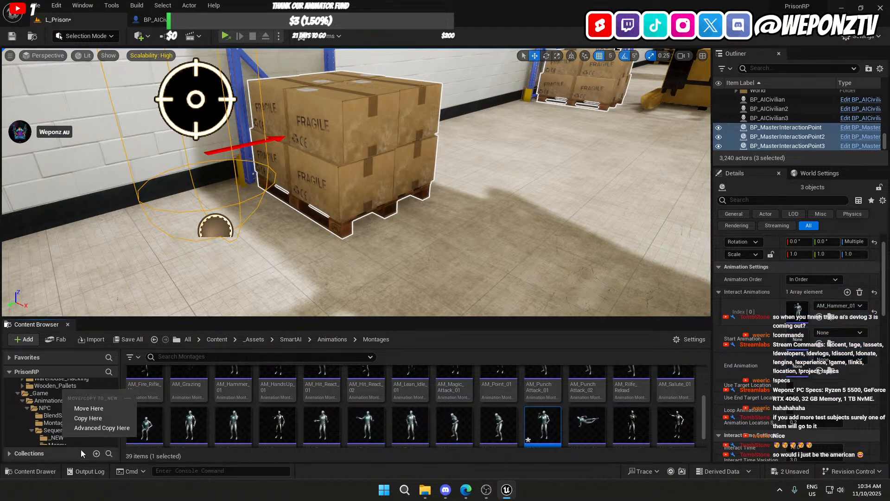
click(86, 407)
Step: Open the AM_Use_Clipboard montage from the _NEW folder and look through its asset details
click(57, 430)
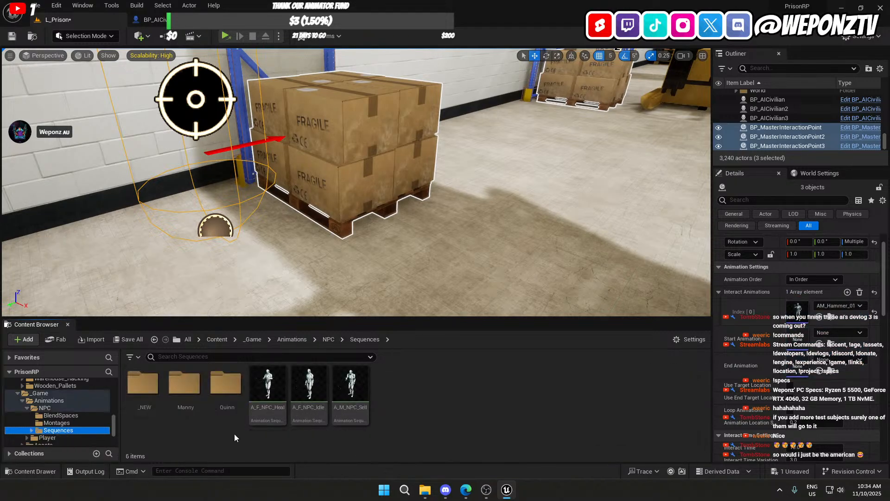
double_click(143, 385)
click(226, 383)
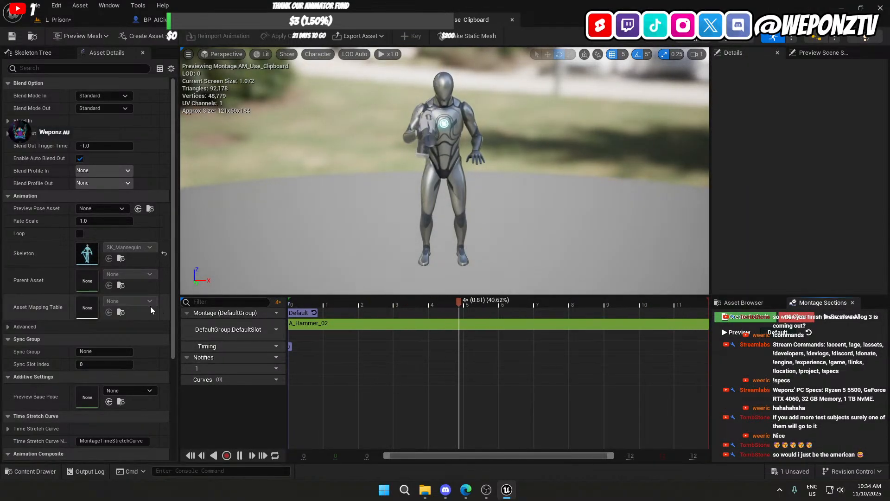
scroll(59, 312, down, 4)
scroll(33, 176, up, 4)
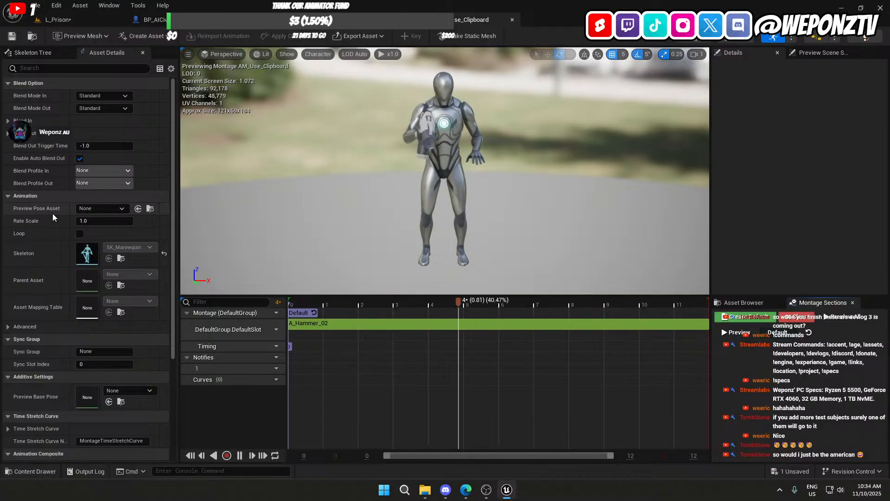
Step: Replace the A_Hammer_02 segment in the montage's default slot with the Manny_Oct-9-2025_NPC_Clipboard-Loop animation
click(754, 302)
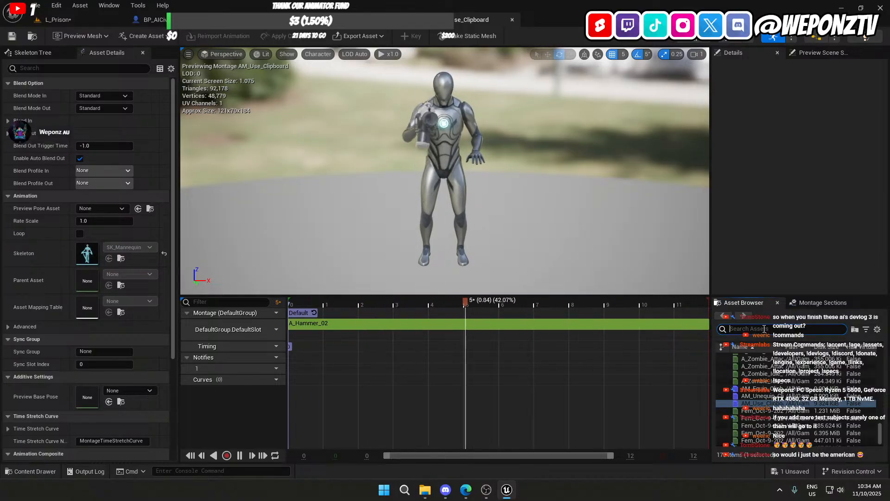
click(764, 329)
text(clip)
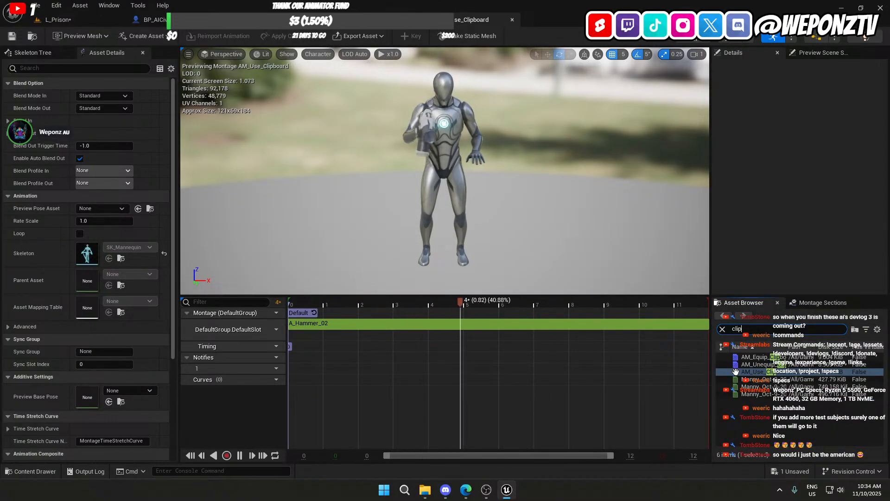
click(448, 324)
key(Delete)
drag(760, 386, 293, 325)
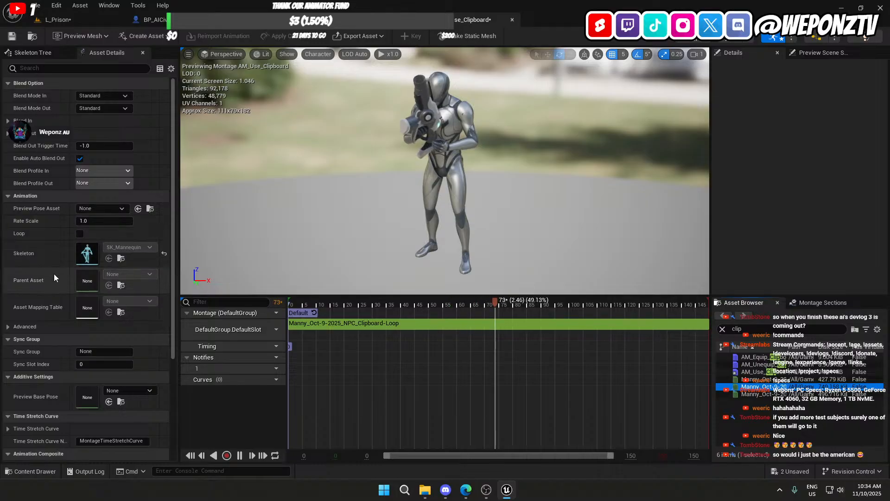
Step: Enable looping on the AM_Use_Clipboard montage, and save both the montage and the L_Prison level
click(79, 233)
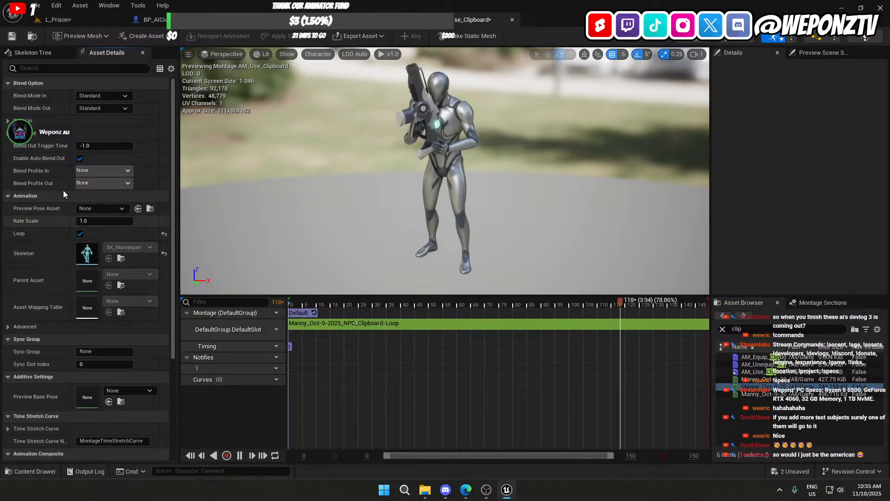
click(12, 35)
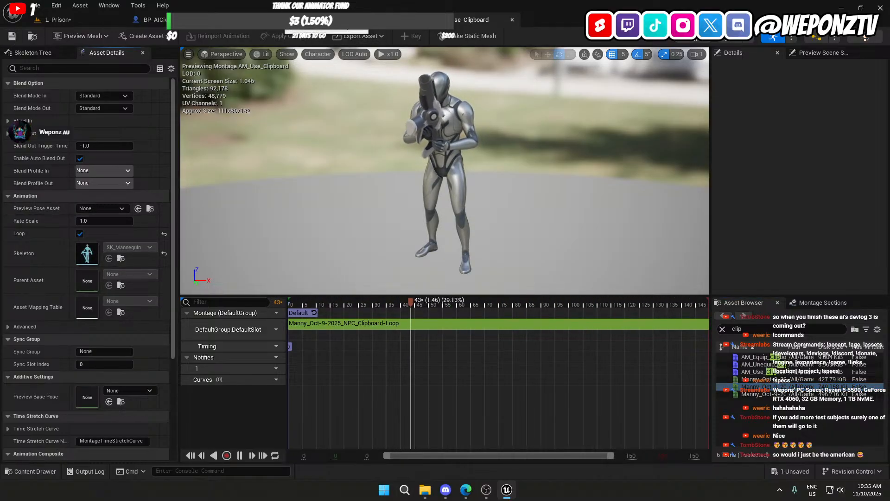
click(74, 18)
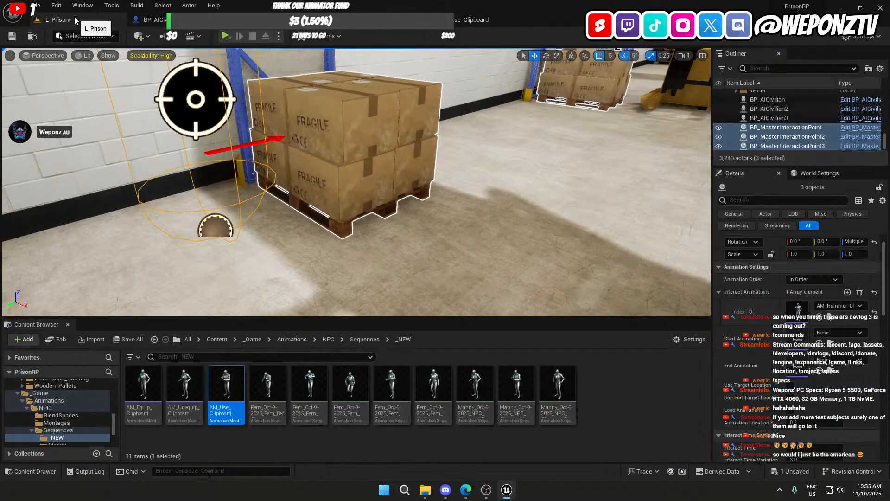
click(13, 36)
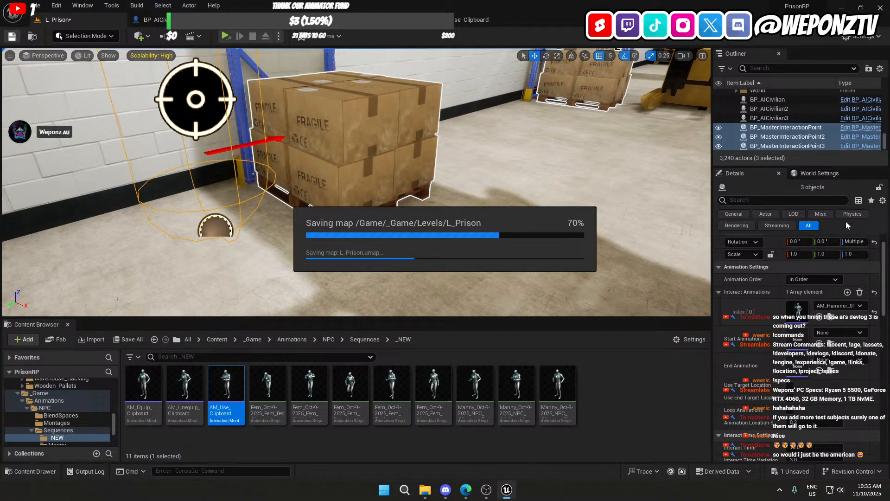
Step: Set the interact animation of all three selected interaction points to AM_Use_Clipboard
click(835, 305)
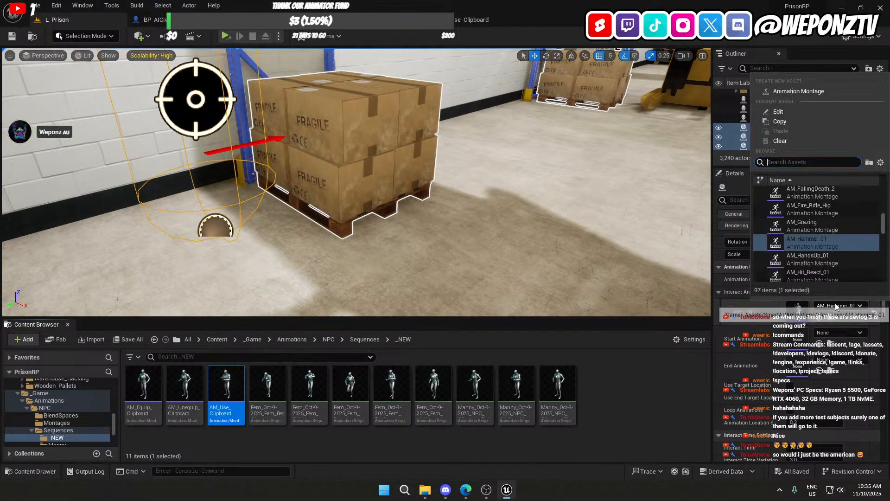
text(clip)
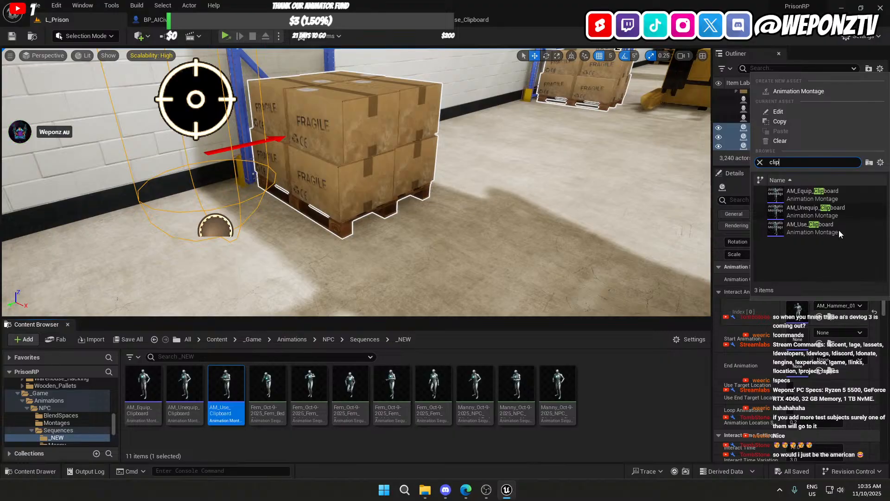
click(838, 230)
Step: Set the interaction points' start animation to AM_Equip_Clipboard and end animation to AM_Unequip_Clipboard, and save the level
click(839, 330)
text(clip)
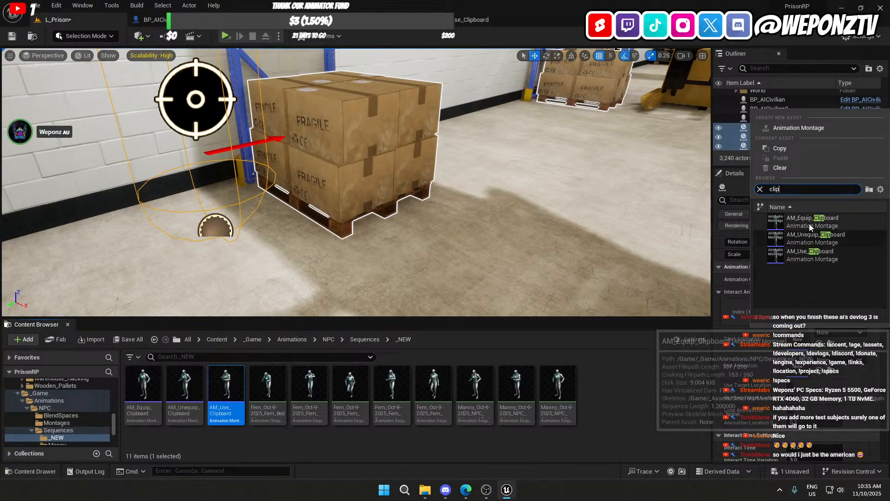
click(808, 224)
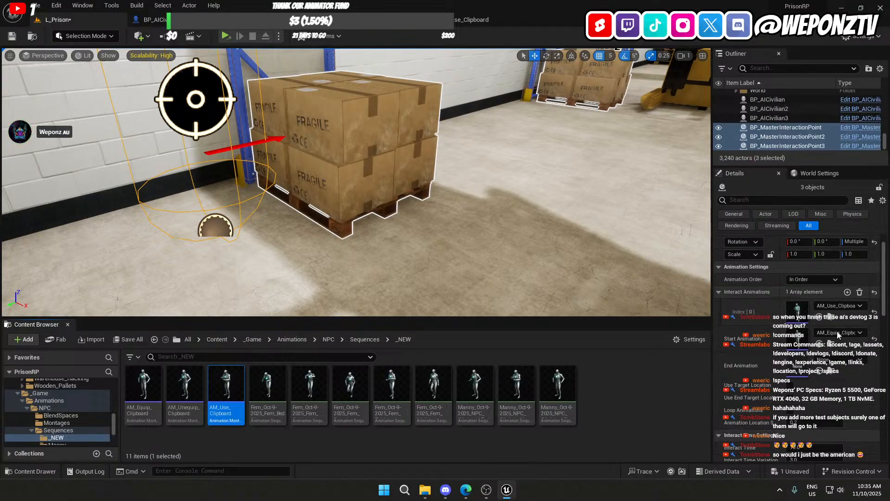
click(836, 364)
text(clip)
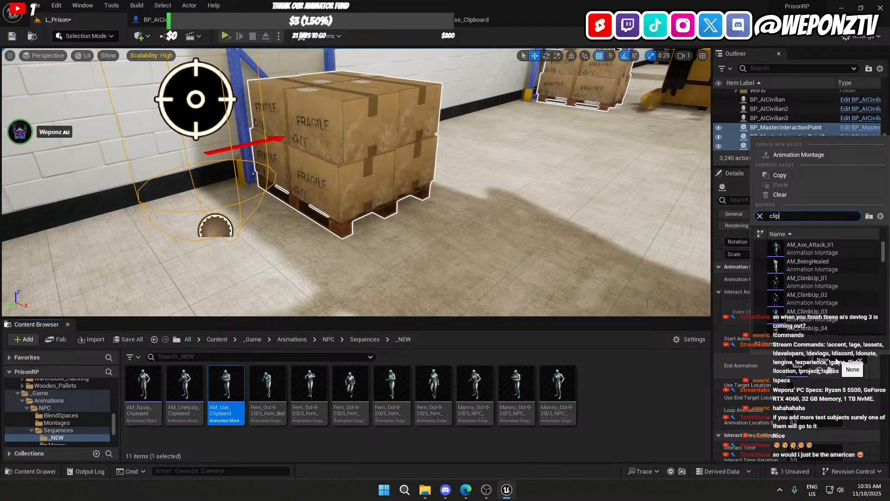
click(811, 265)
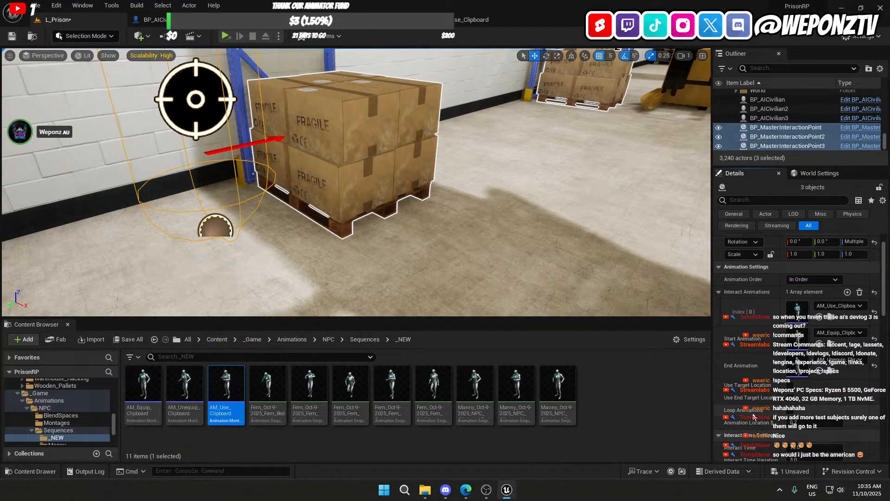
click(14, 36)
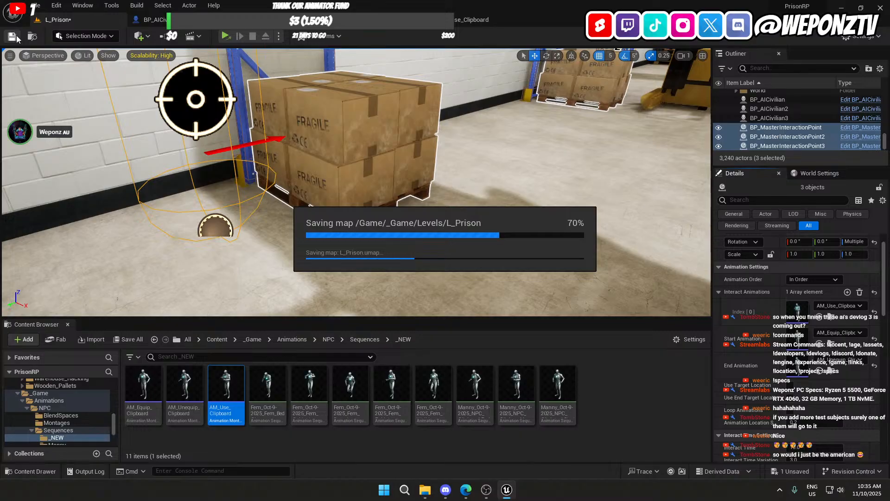
Step: Check the AM_Equip_Clipboard montage and review the animation, interact time and debug settings of the three interaction points
click(830, 345)
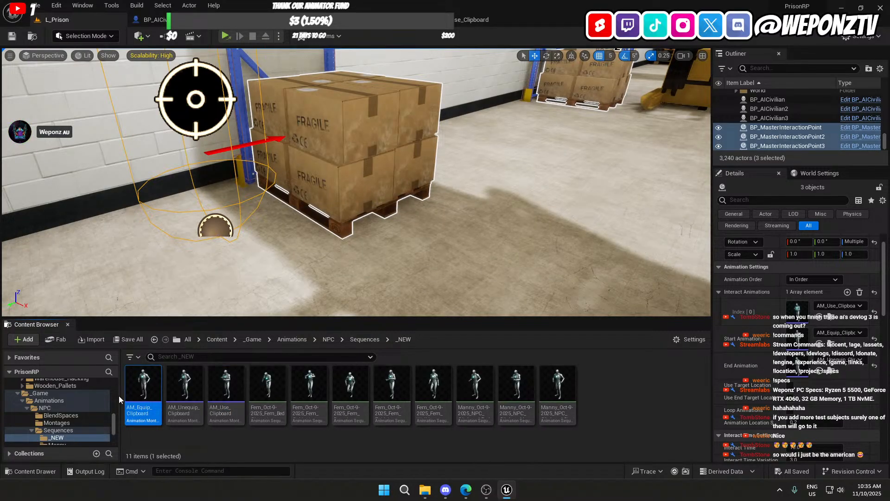
double_click(142, 388)
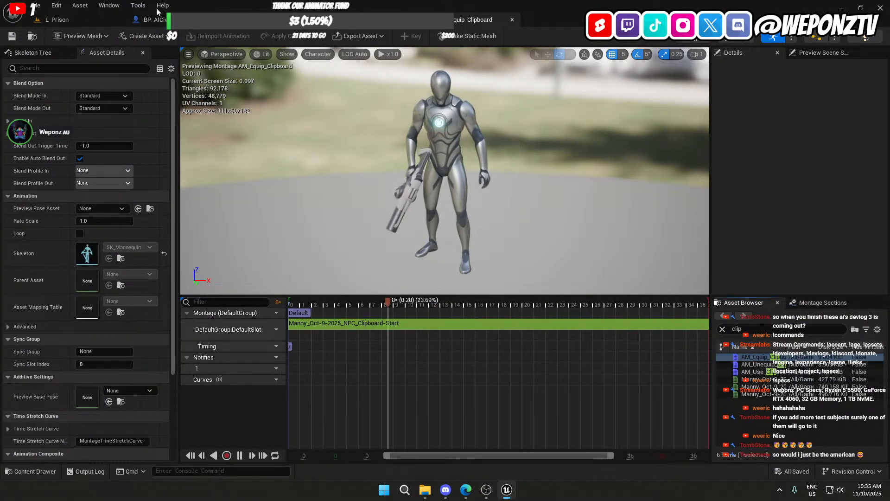
click(67, 18)
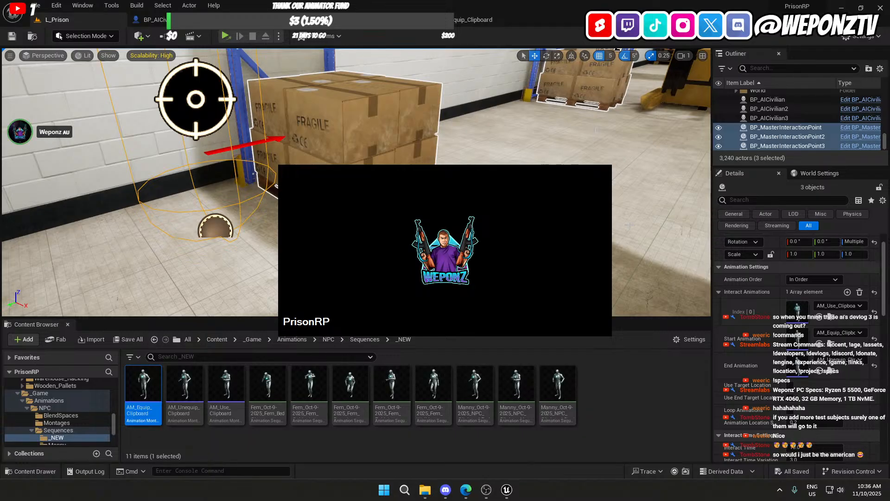
scroll(749, 323, down, 10)
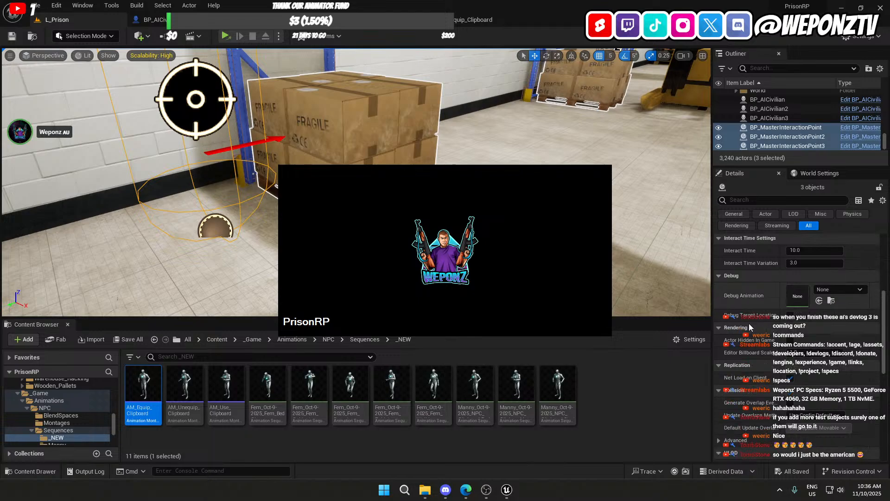
scroll(749, 324, up, 10)
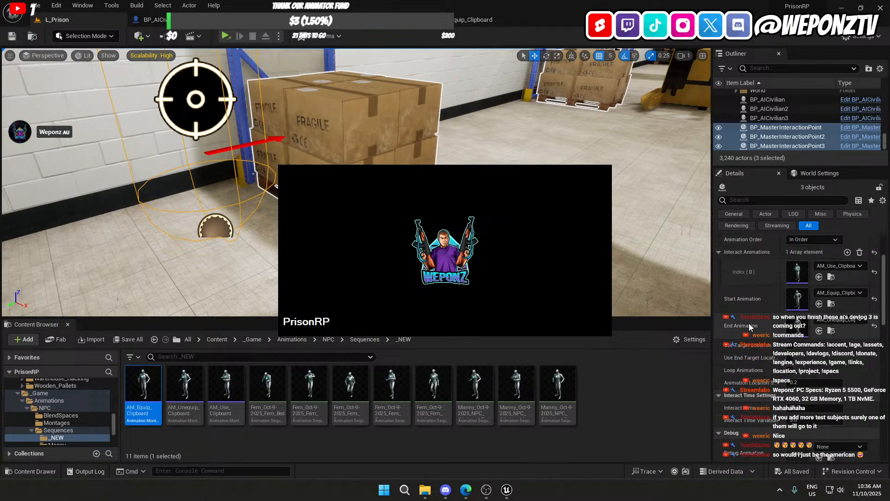
scroll(749, 324, up, 1)
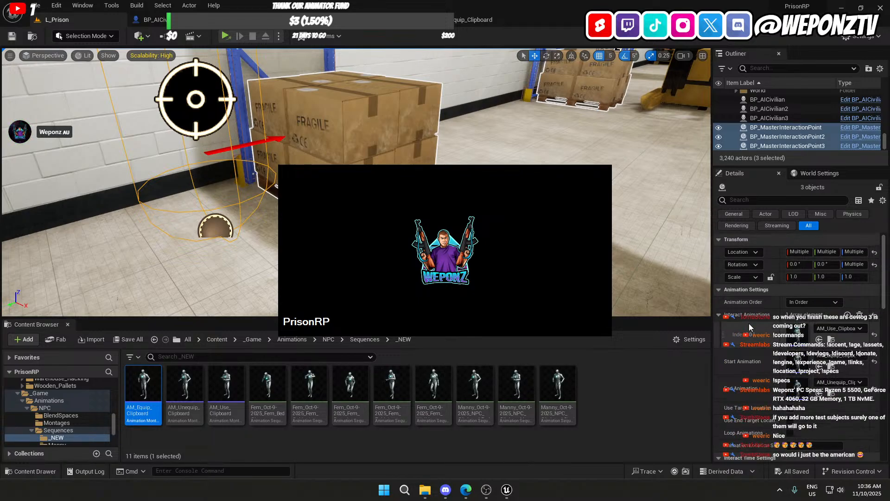
scroll(737, 313, down, 2)
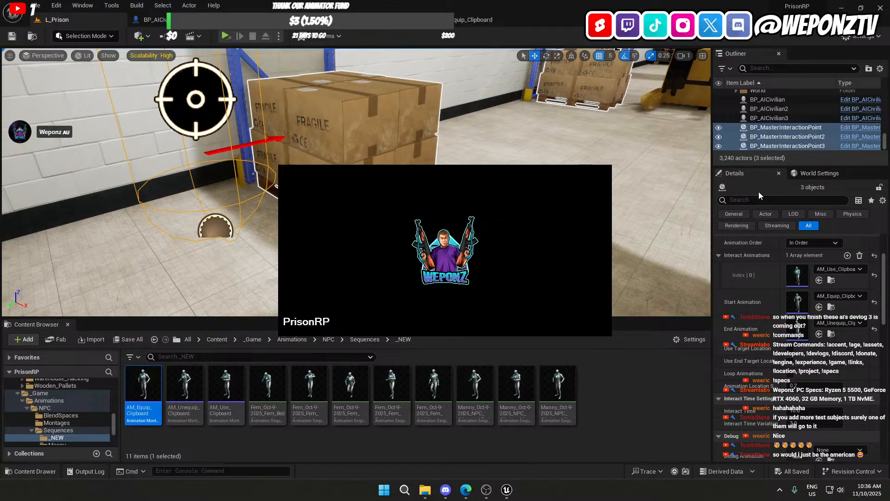
scroll(742, 315, down, 4)
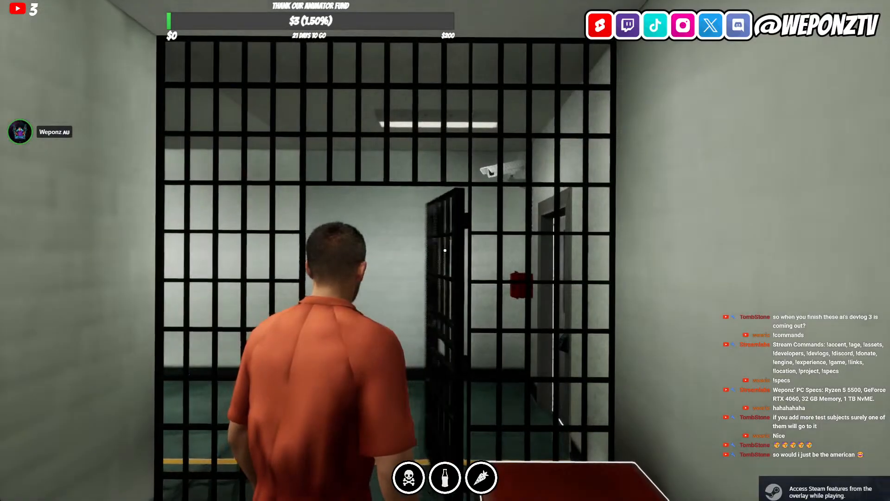
Step: Walk the prisoner out of the cell, down the corridor and through the prison door into the warehouse
key(w)
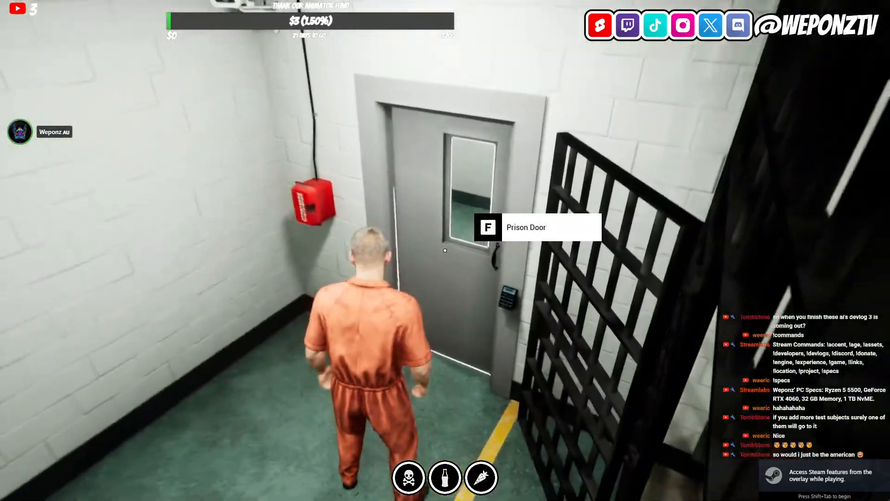
key(w)
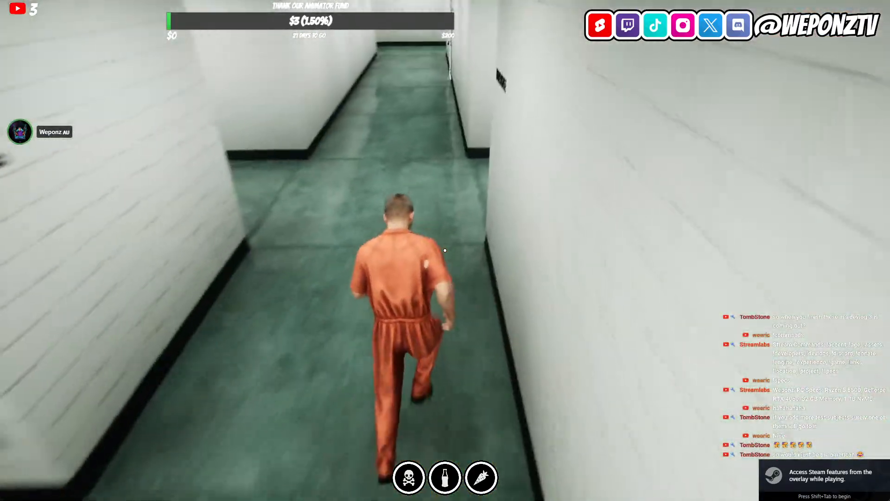
key(w)
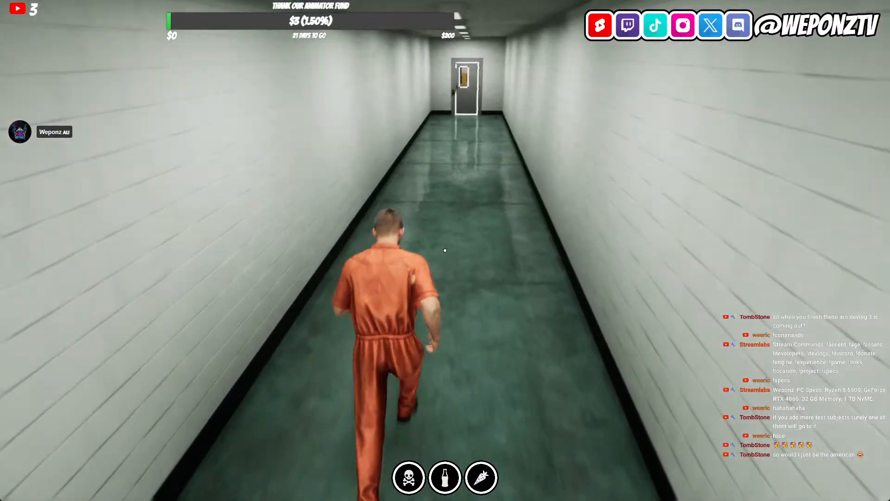
key(w)
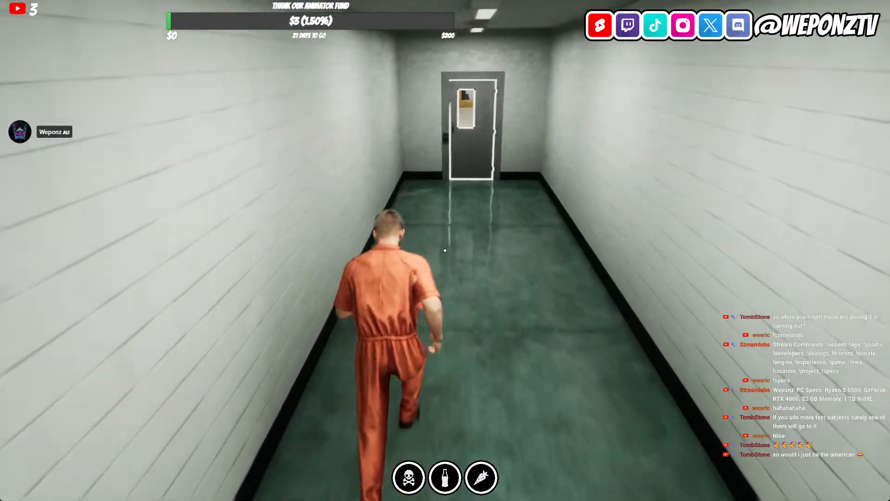
key(w)
key(f)
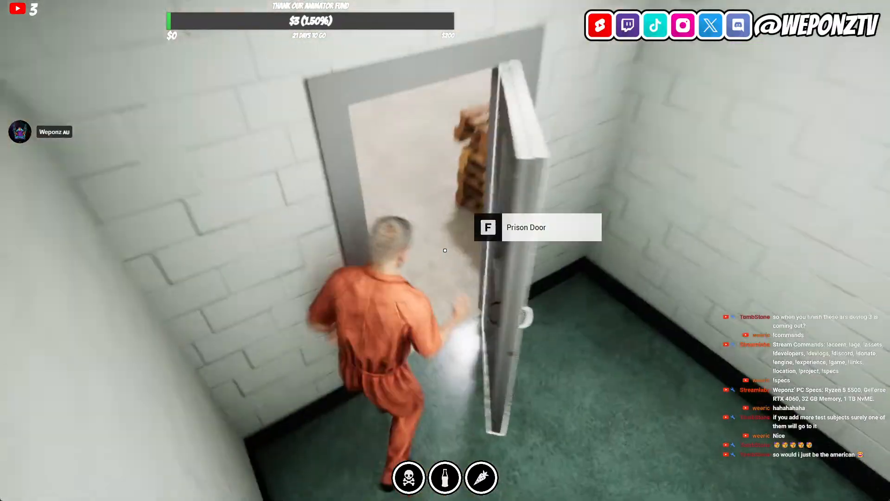
key(w)
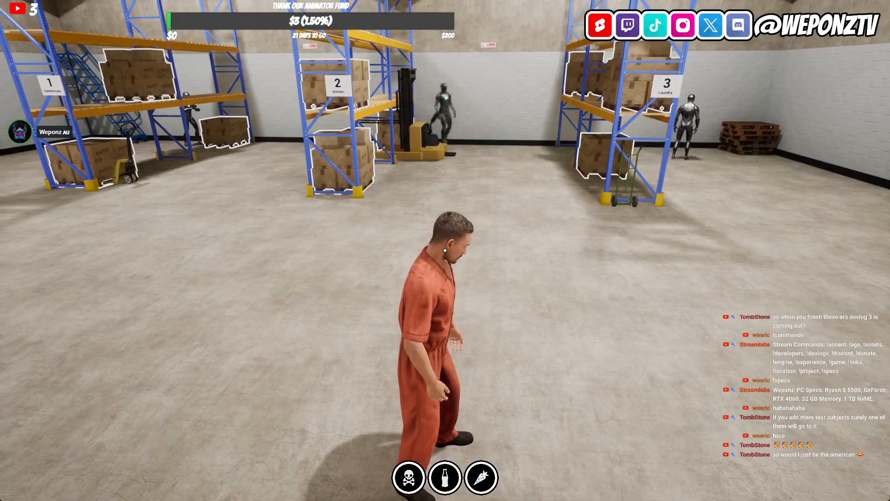
Step: Walk around the warehouse racks to check the AI civilians' stocktake behaviour at the pallets, and end the play test
key(a)
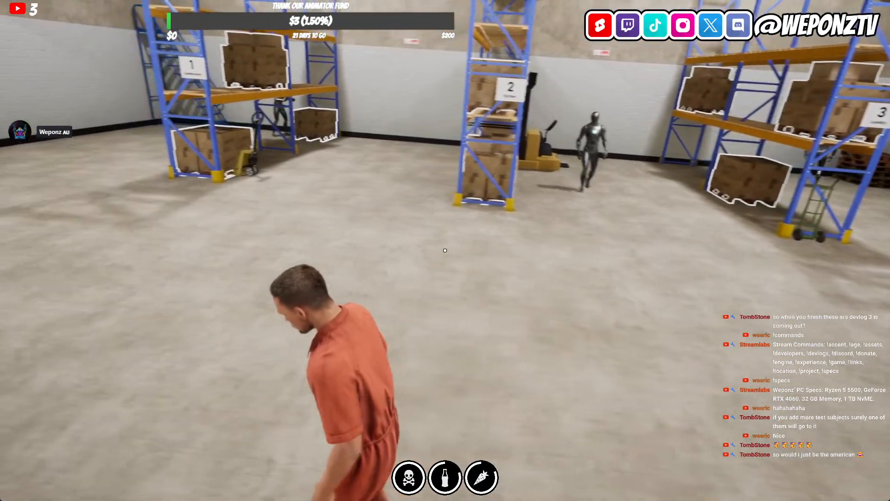
key(a)
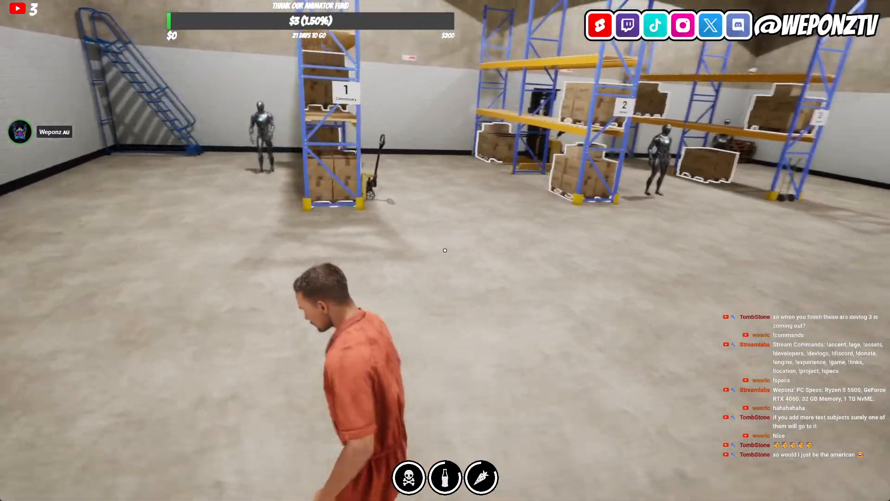
key(a)
key(w)
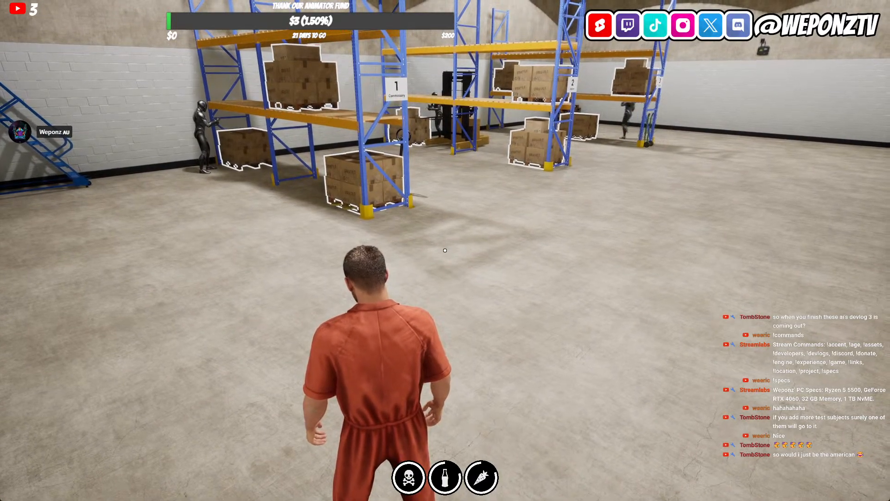
key(w)
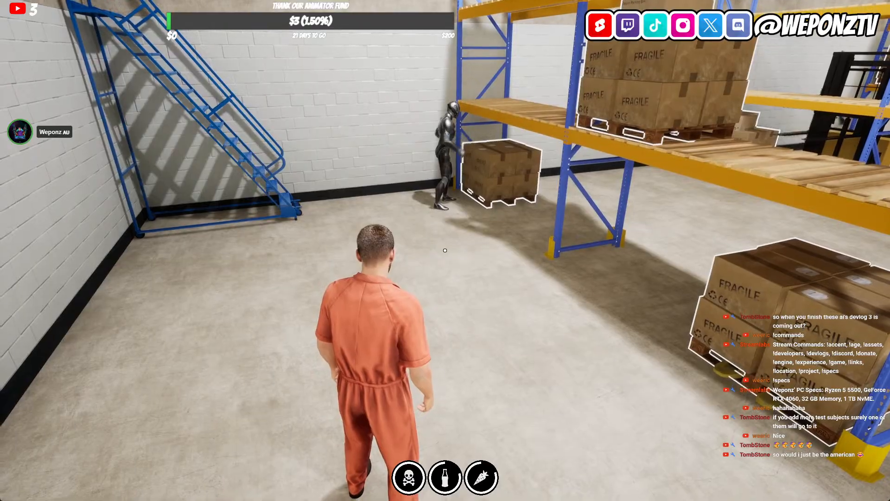
key(d)
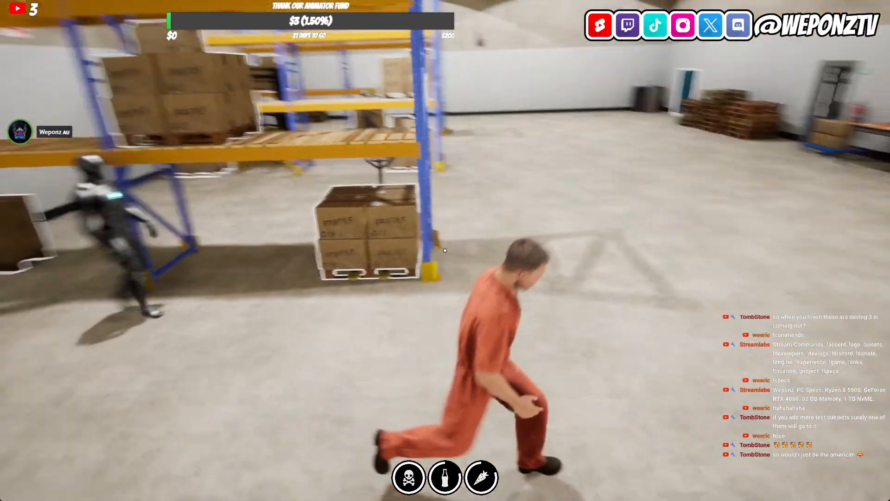
key(w)
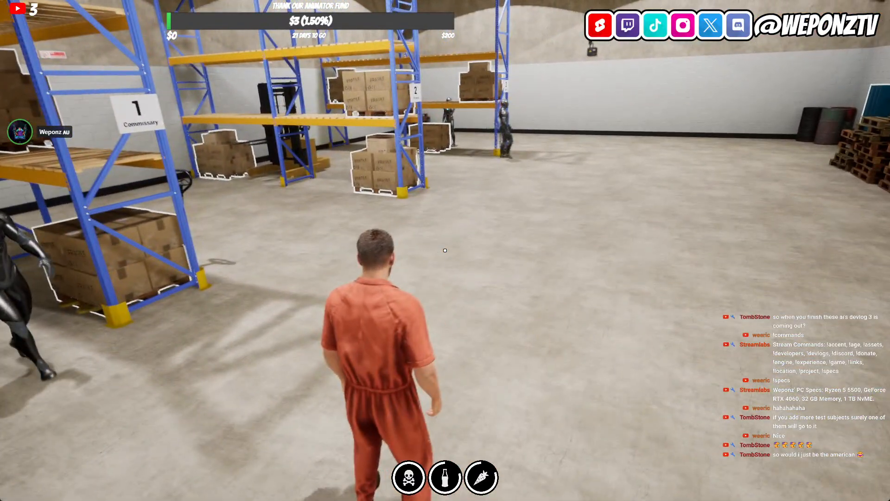
key(Escape)
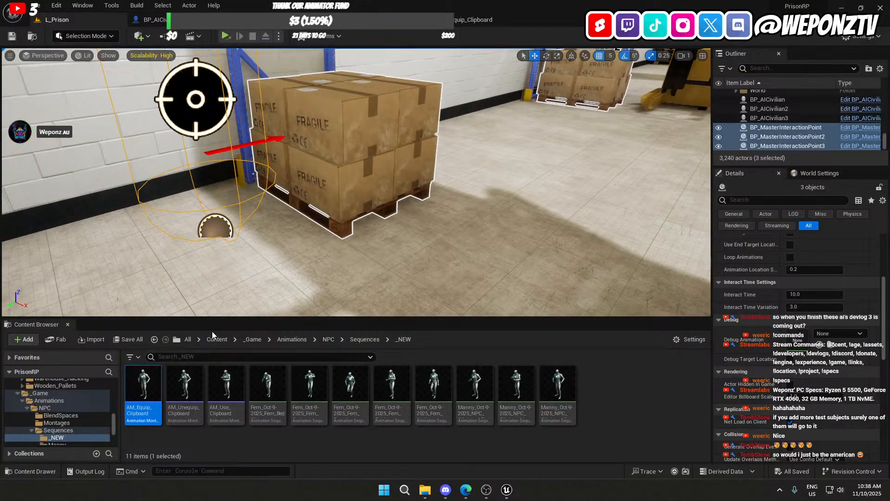
Step: Browse to the Holdables folder under _Assets/SmartAI/Blueprints/AI
click(247, 341)
click(215, 339)
double_click(151, 393)
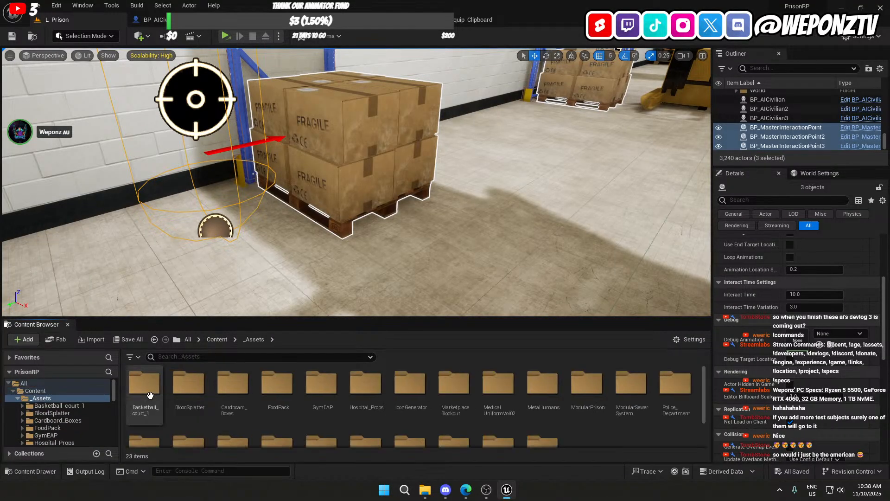
scroll(371, 418, down, 2)
double_click(278, 402)
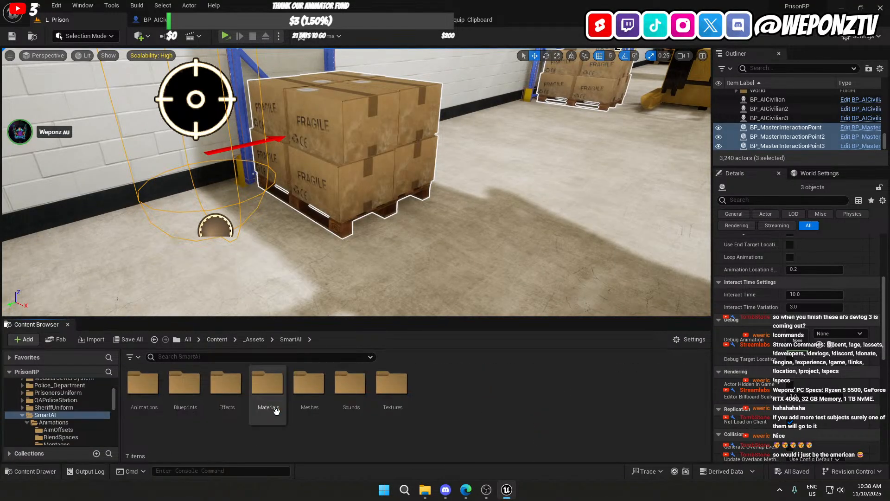
double_click(185, 400)
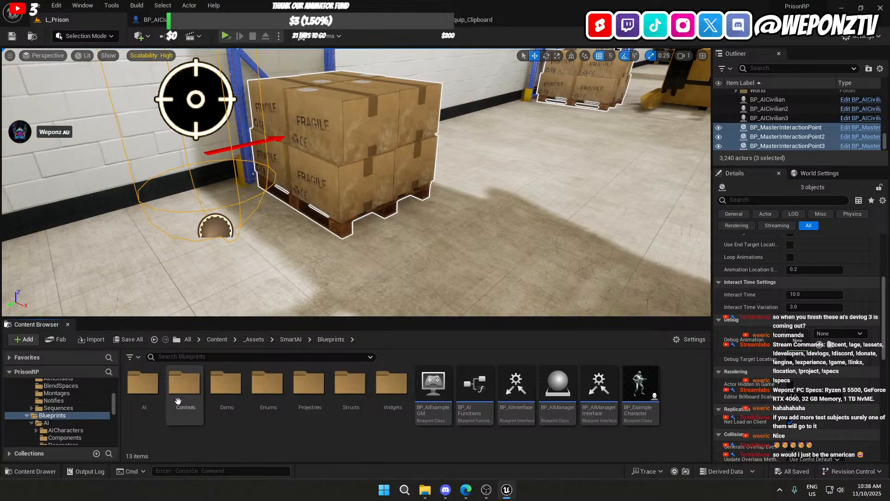
double_click(144, 392)
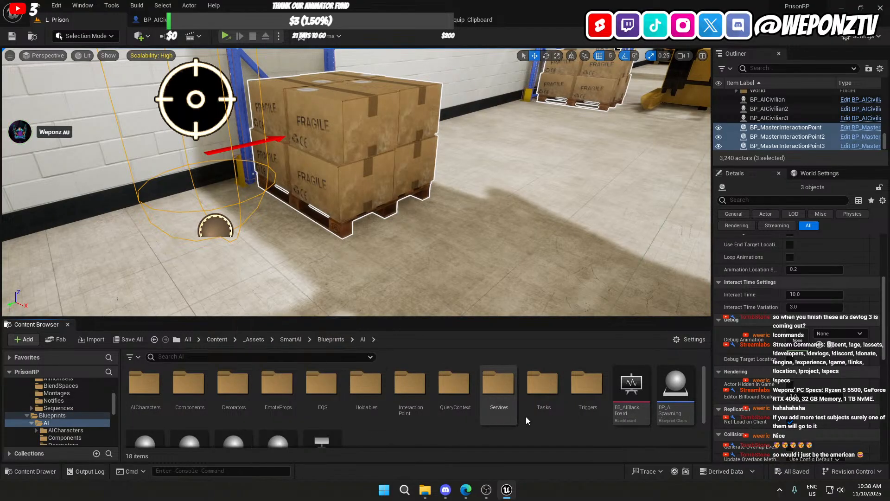
double_click(368, 381)
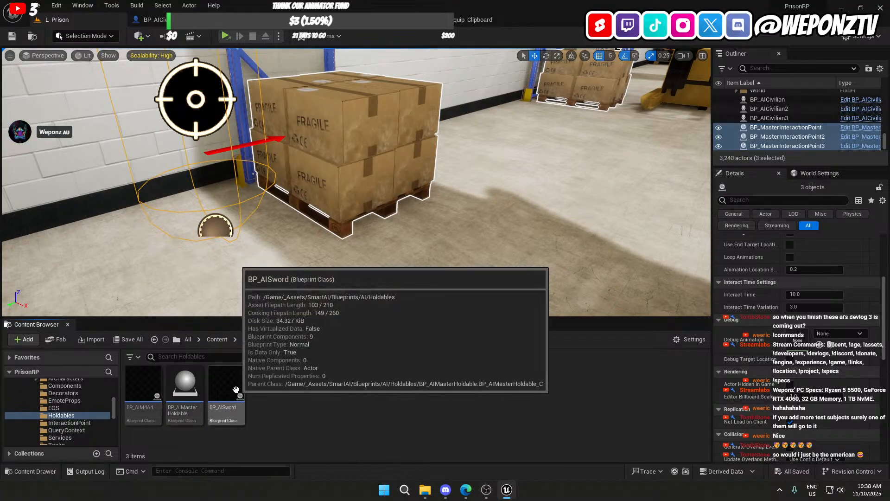
Step: Create a child Blueprint class of BP_AIMasterHoldable and name it BP_NPC_Clipboard
right_click(183, 389)
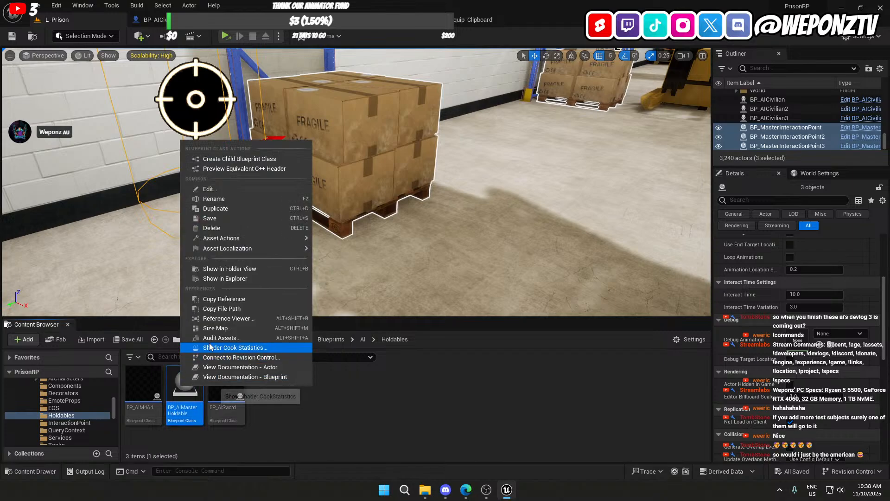
click(237, 158)
text(BP_)
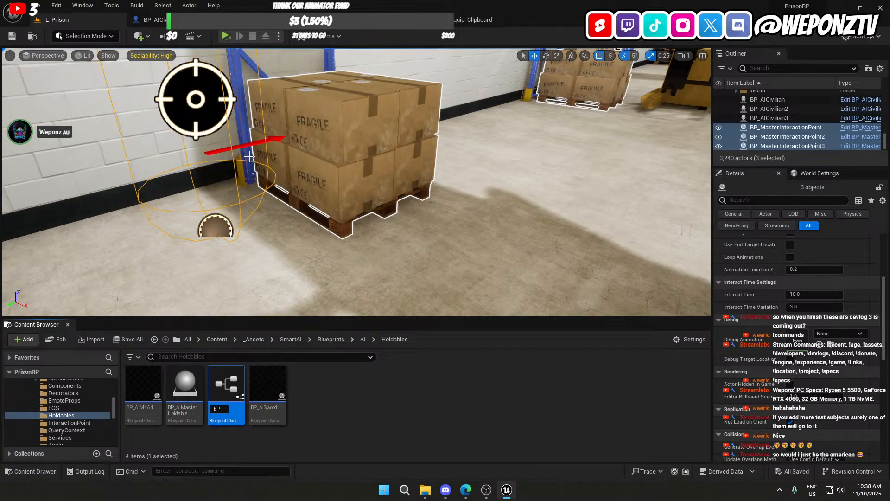
text(Clipboard)
key(Return)
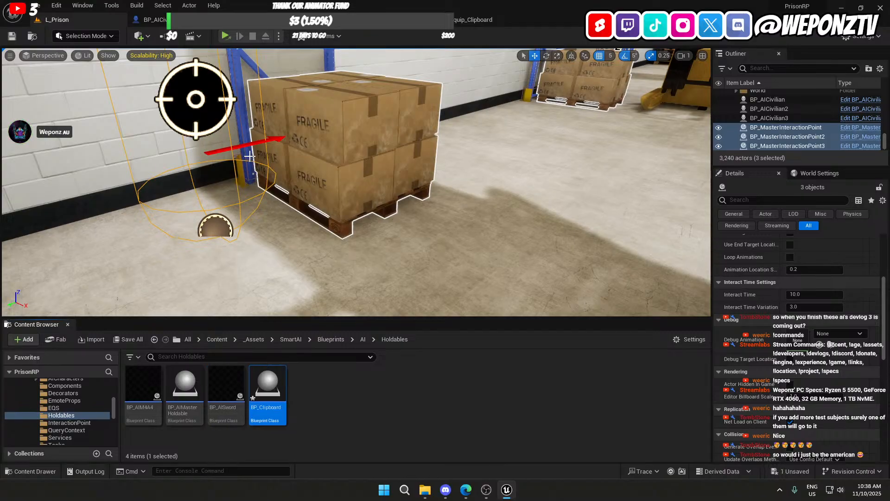
click(258, 408)
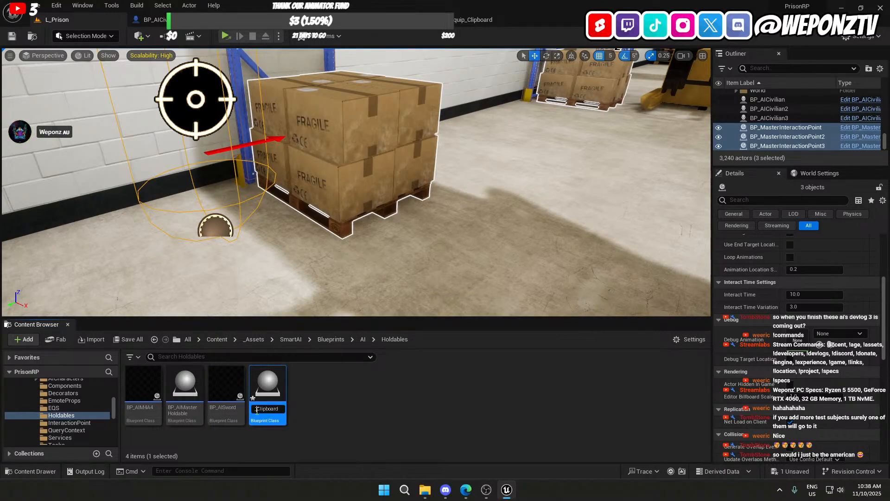
text(NPC_Clip)
key(Return)
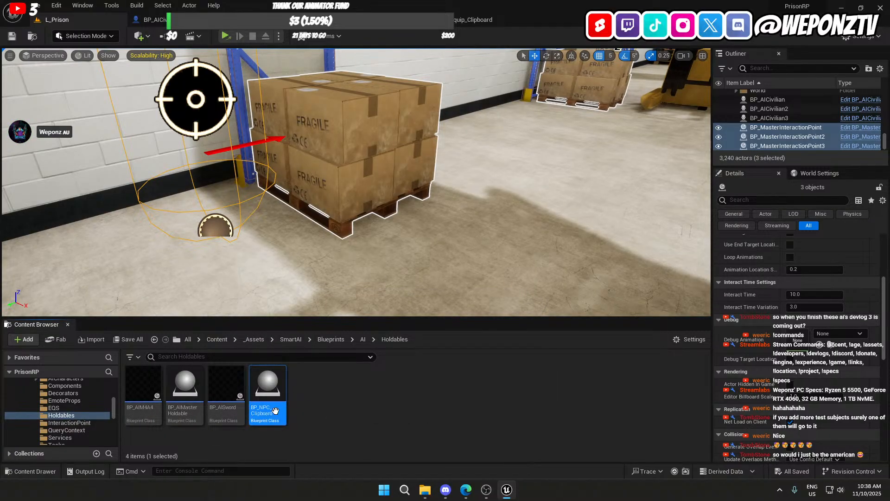
Step: Review the inherited components and equipping settings of BP_NPC_Clipboard, and close the blueprint
double_click(261, 410)
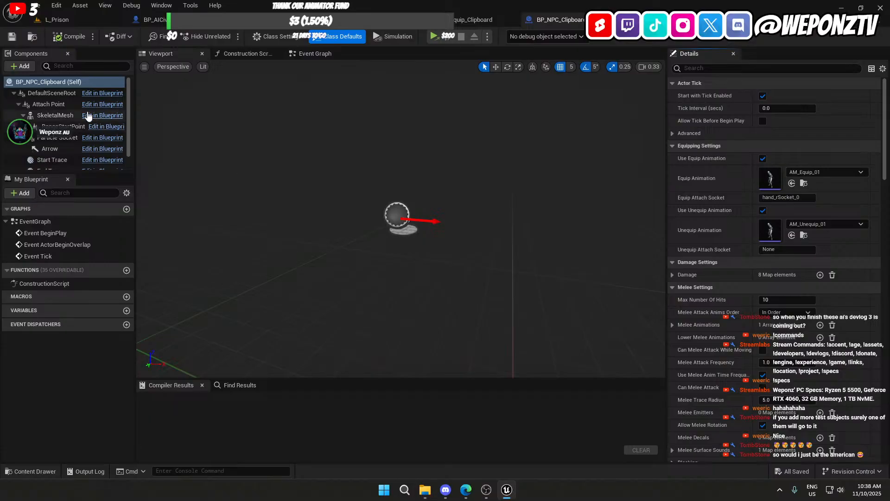
scroll(66, 121, down, 2)
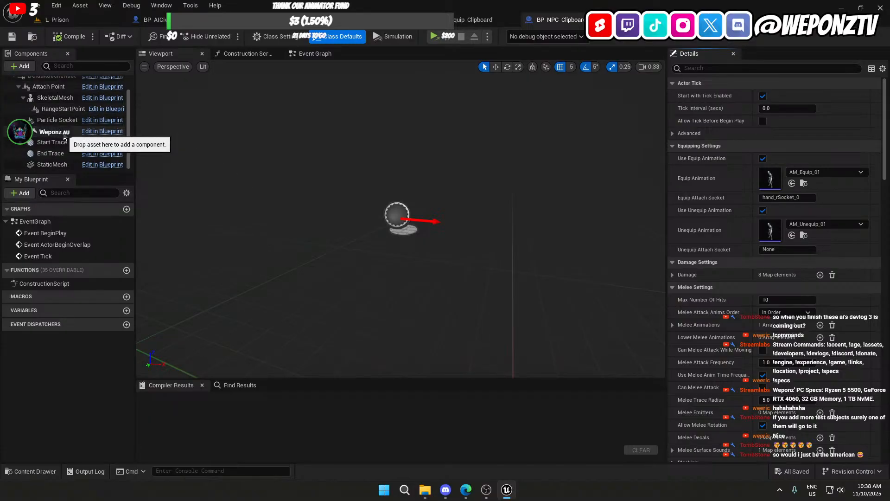
scroll(65, 138, up, 2)
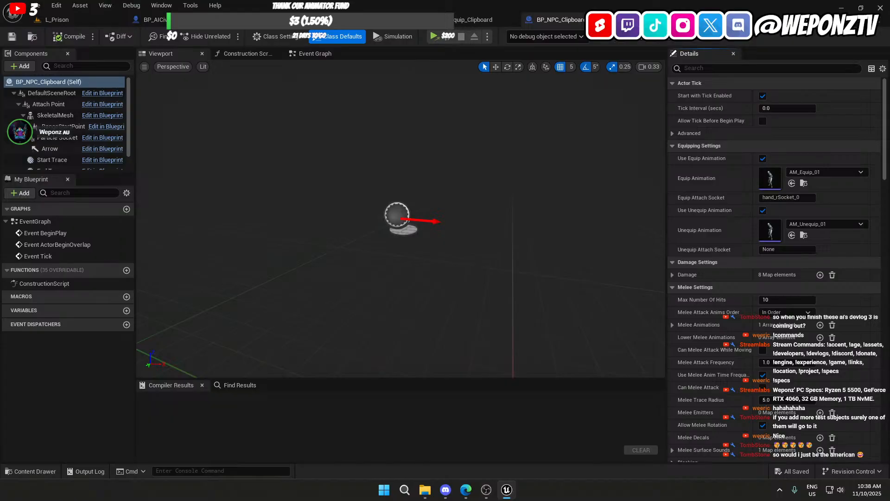
click(611, 19)
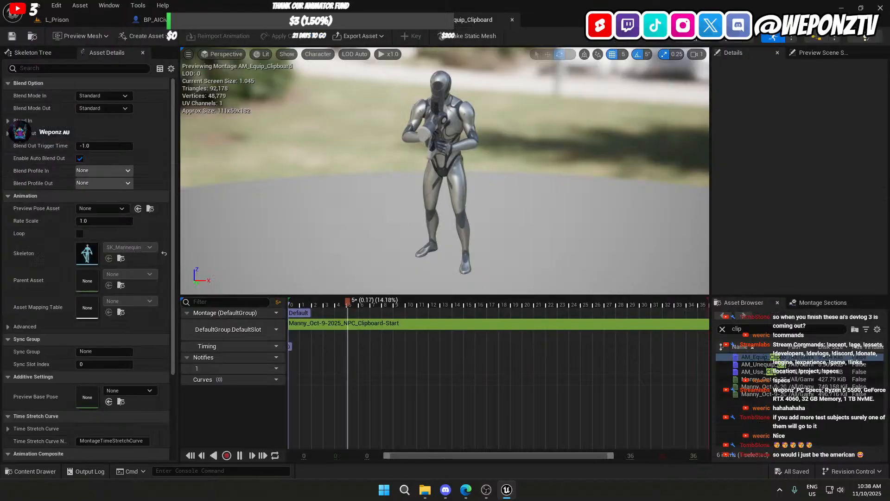
Step: Reopen BP_NPC_Clipboard from the Holdables folder in the full Blueprint editor and select its SkeletalMesh component
click(73, 22)
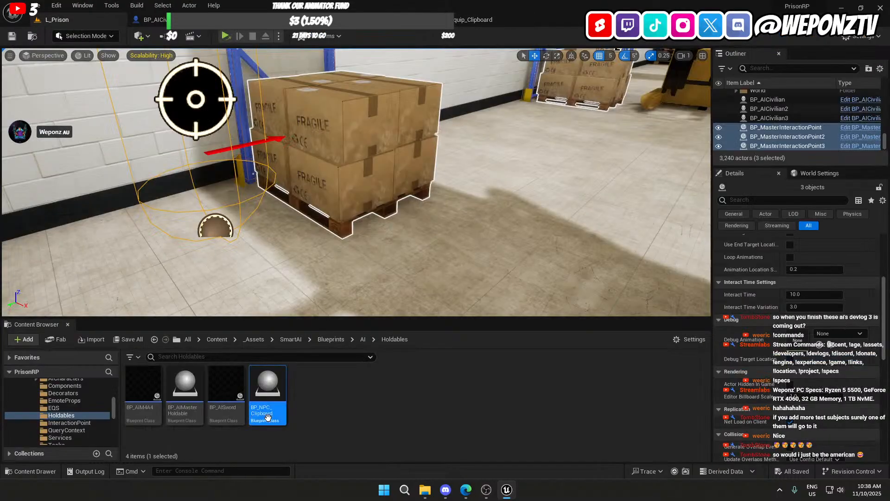
right_click(283, 402)
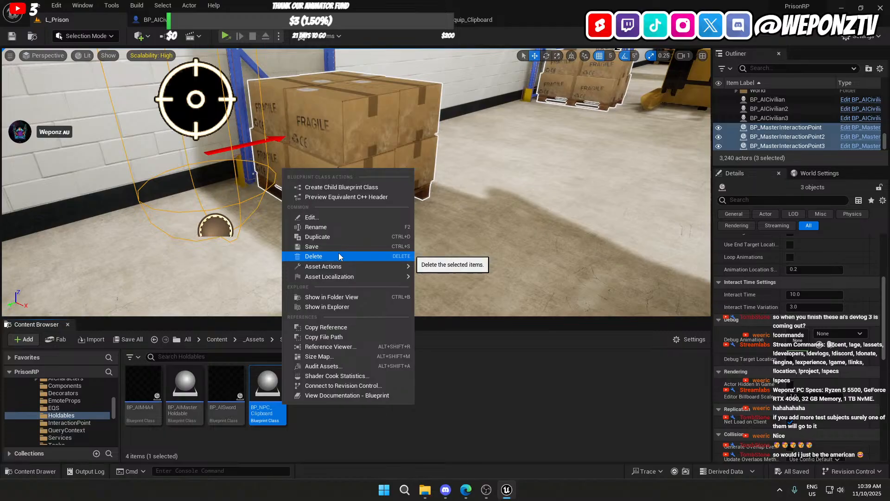
click(267, 389)
double_click(267, 389)
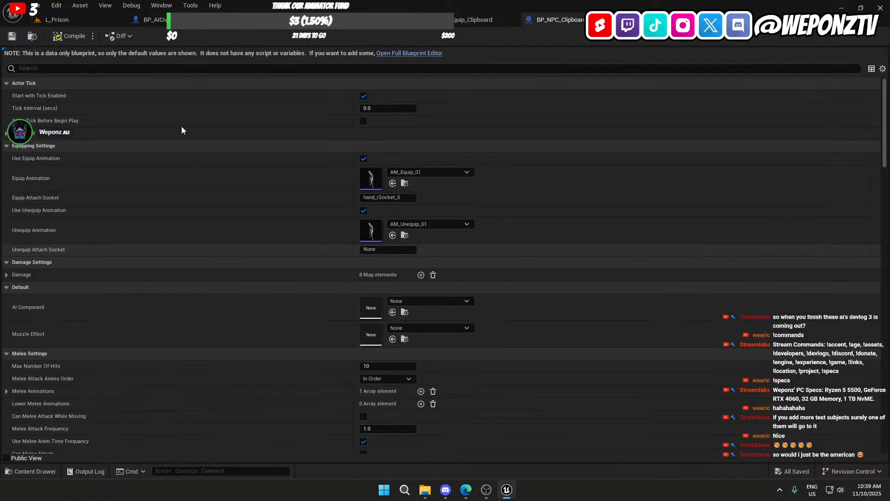
click(420, 53)
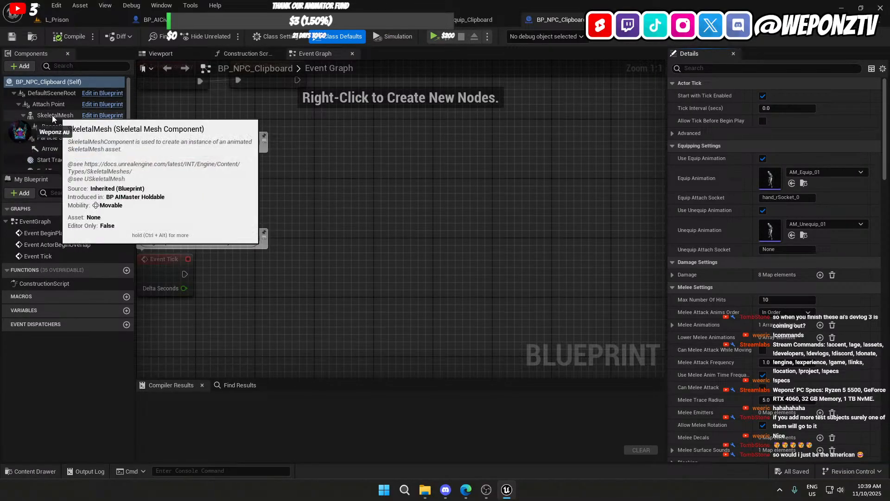
scroll(44, 122, down, 1)
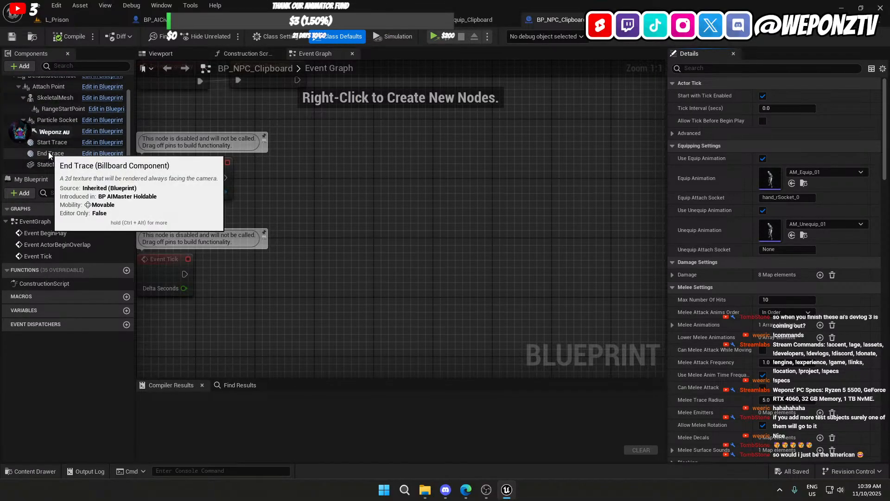
scroll(51, 149, up, 2)
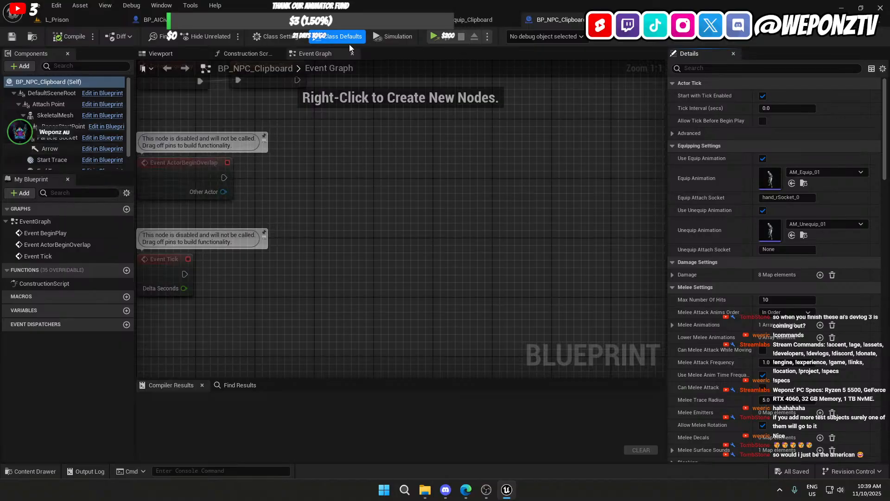
key(Home)
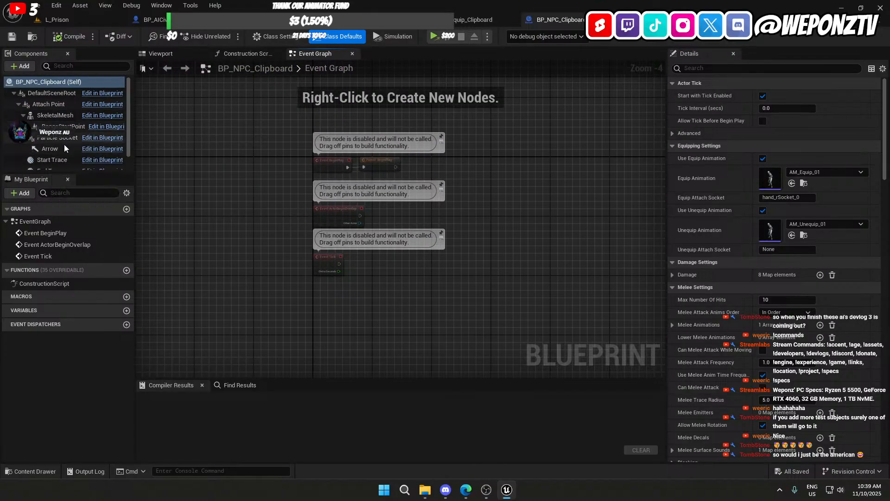
click(61, 117)
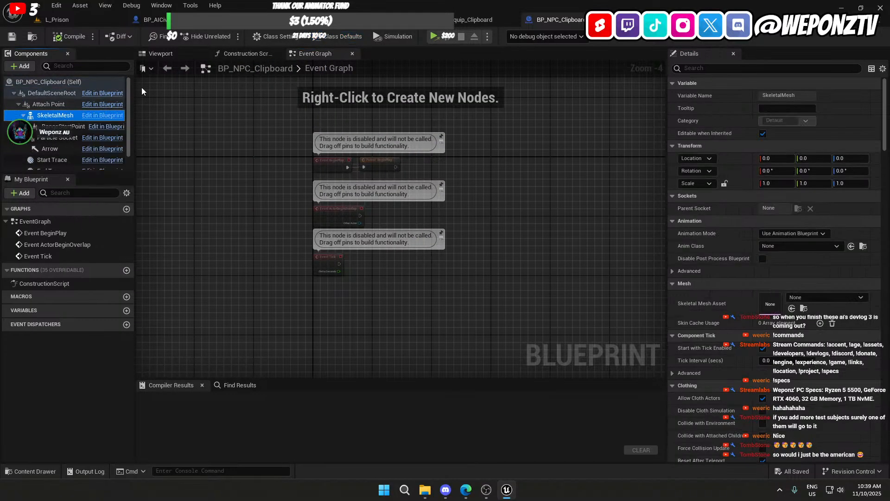
Step: Inspect the BP_NPC_Clipboard viewport and glance through the open BP_MasterAICharacter and BP_SmartAIComponent graphs
click(171, 52)
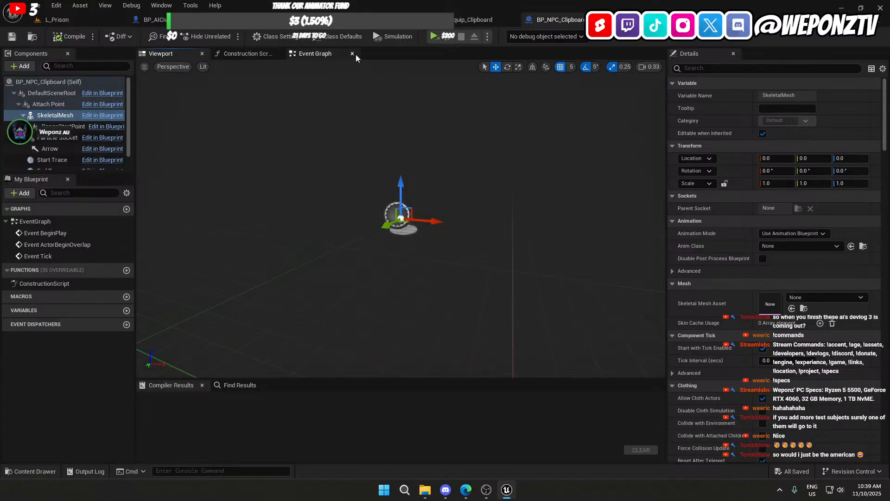
click(378, 19)
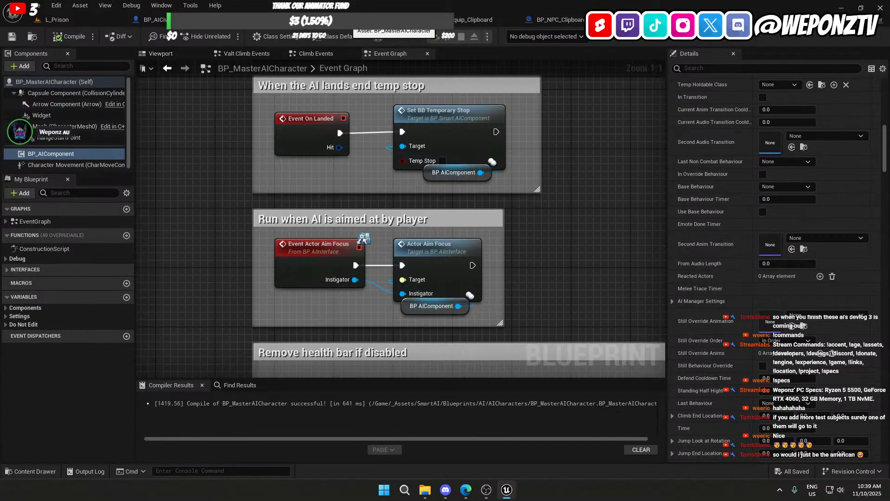
click(271, 20)
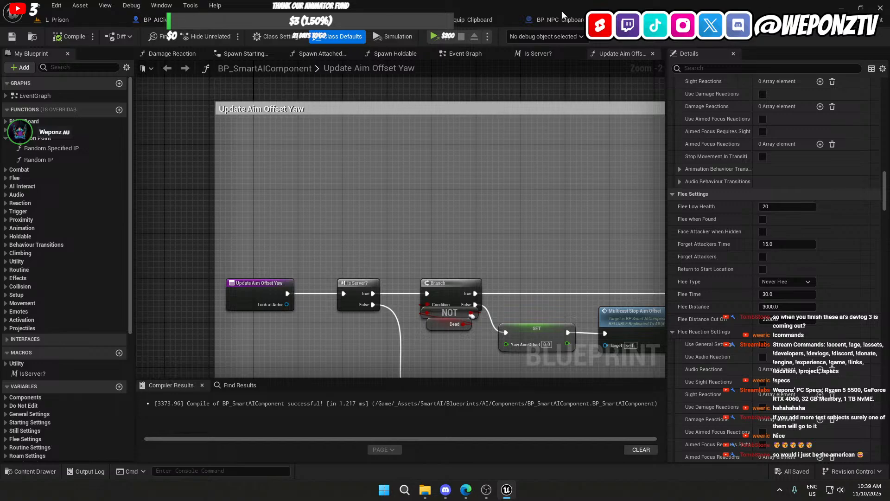
click(560, 20)
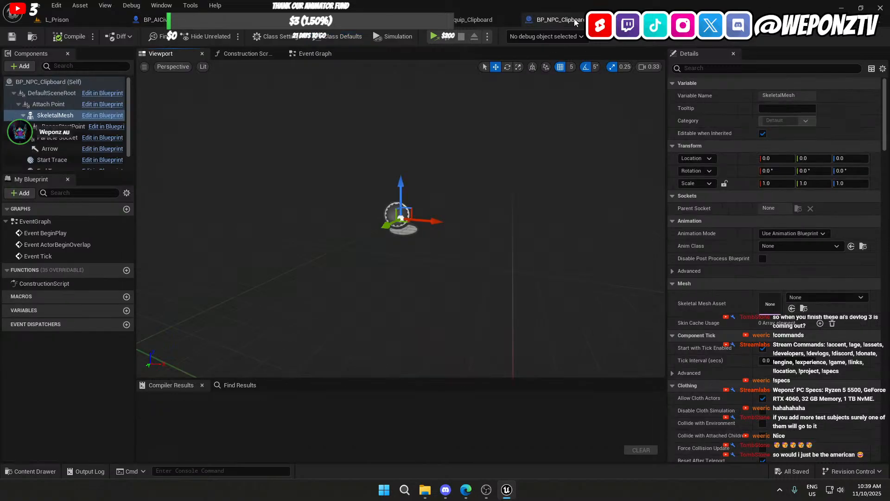
Step: Open the parent BP_AIMasterHoldable from the Holdables folder and look over its event graph
click(88, 15)
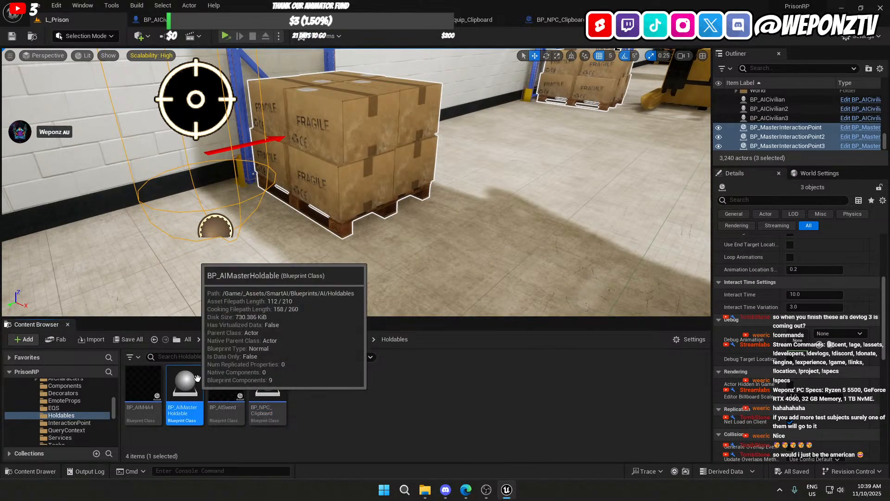
double_click(194, 384)
scroll(374, 171, down, 5)
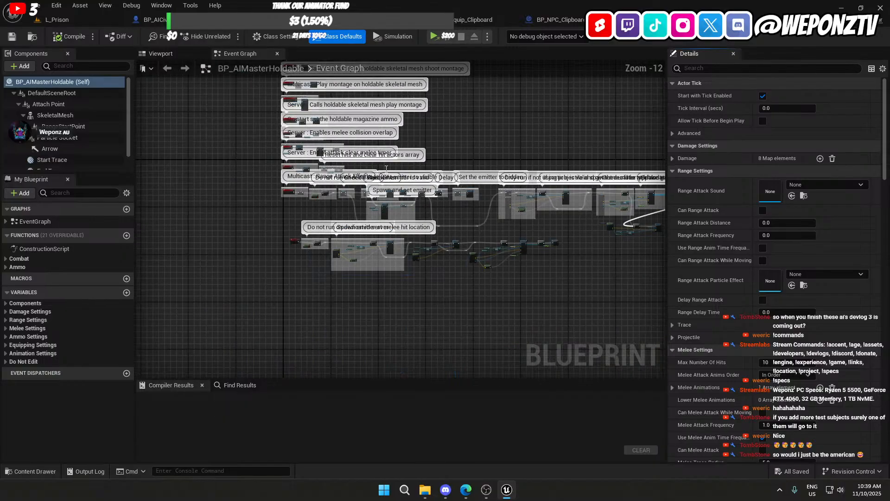
right_drag(504, 123, 481, 163)
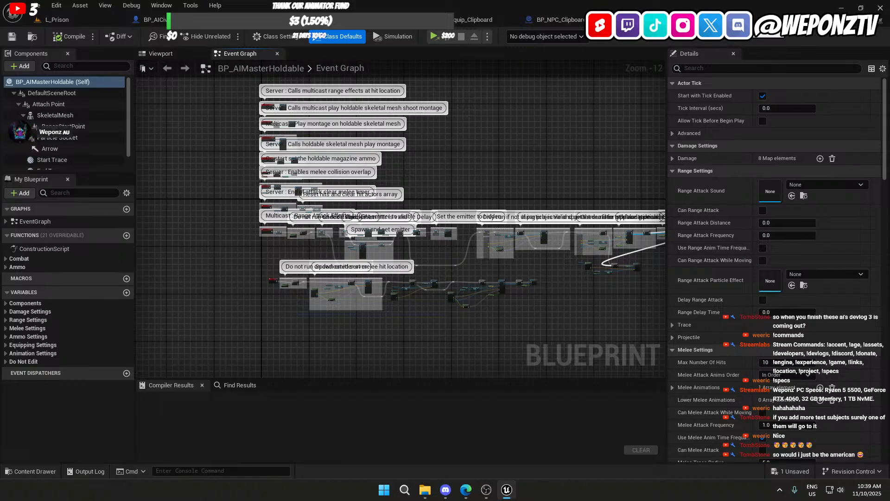
Step: Close the BP_NPC_Clipboard blueprint and delete its asset from the Holdables folder
click(559, 19)
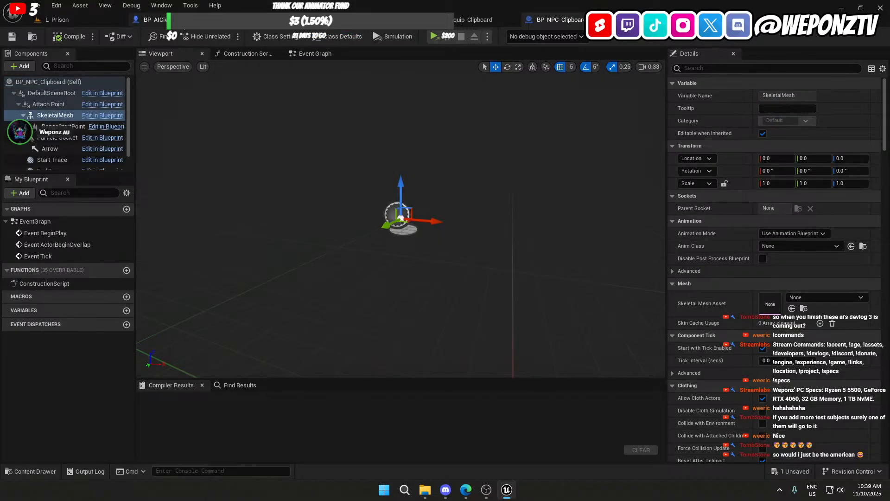
click(613, 20)
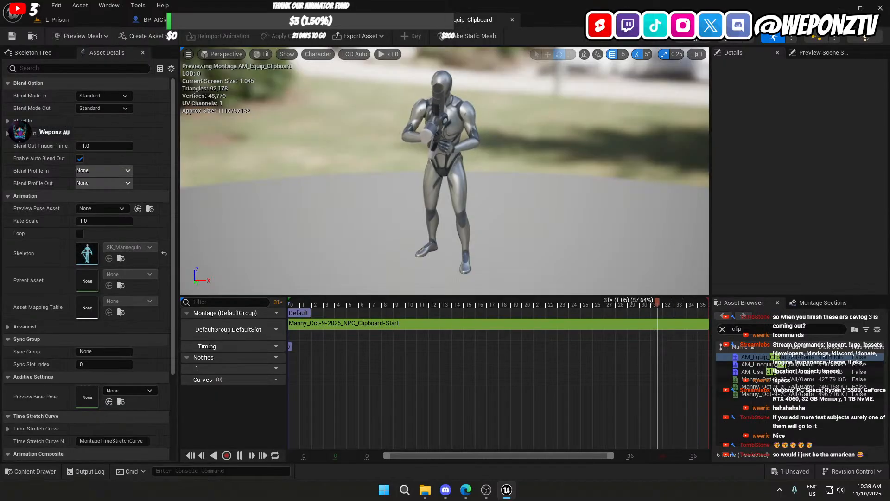
click(74, 21)
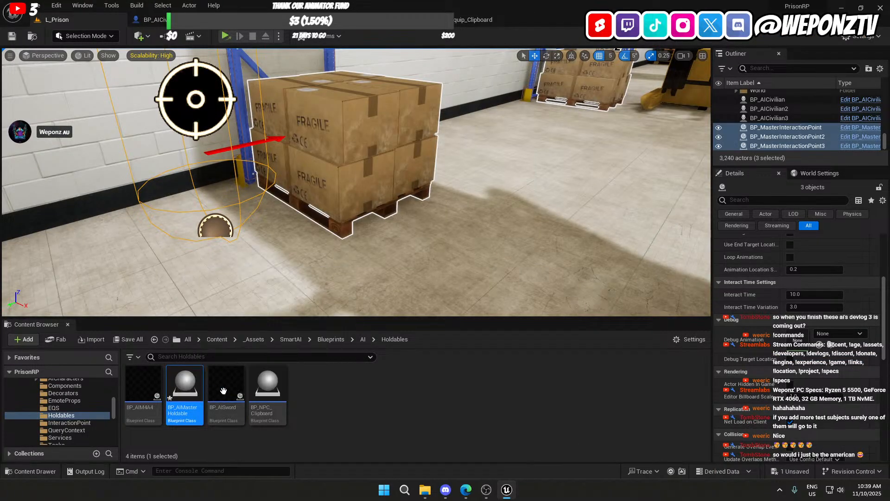
click(267, 385)
right_click(268, 384)
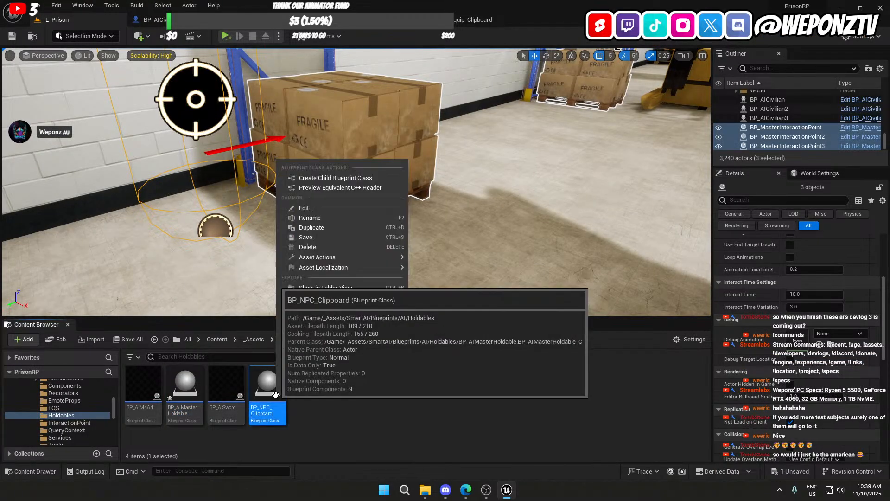
click(319, 246)
click(379, 395)
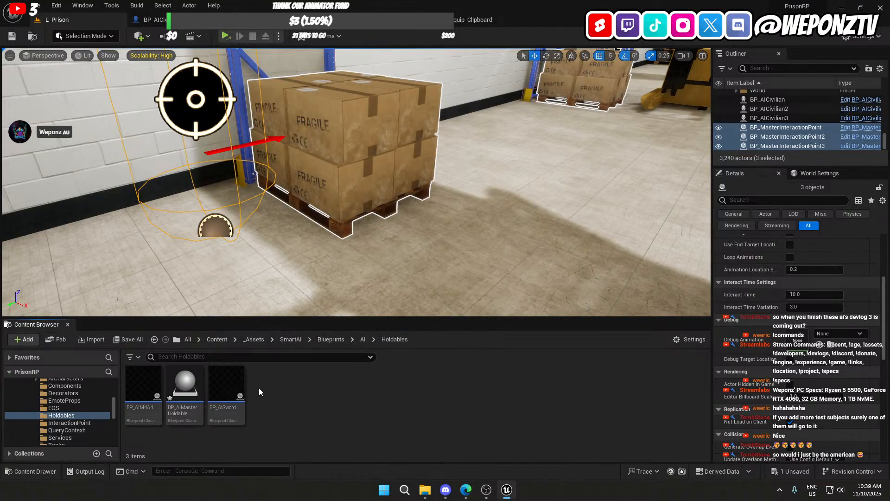
Step: Save BP_AIMasterHoldable and close all open asset editors, leaving only the L_Prison level
double_click(185, 385)
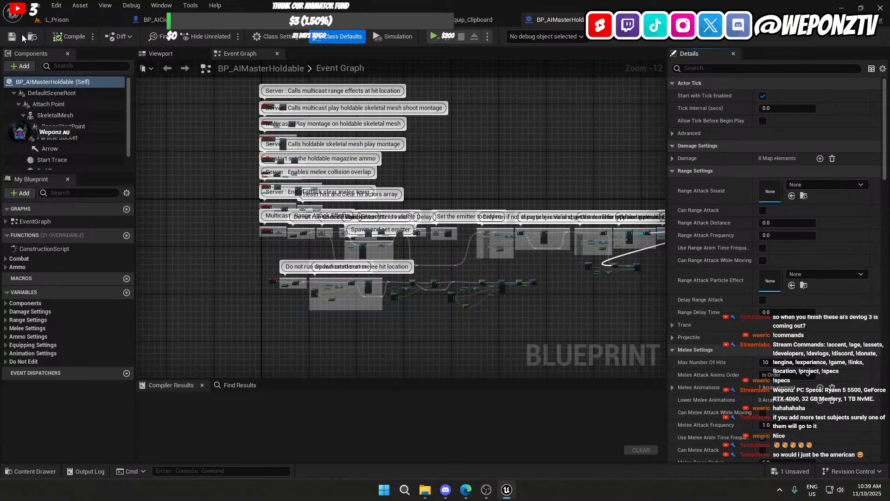
click(11, 36)
click(608, 20)
click(509, 19)
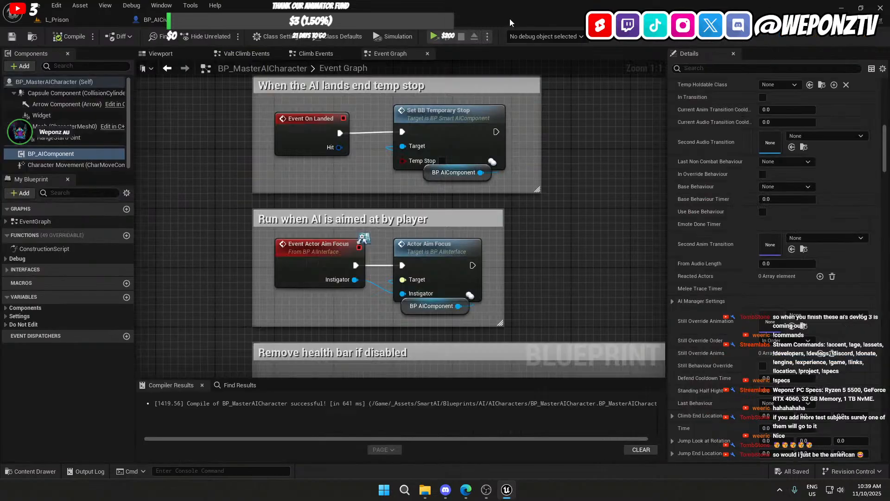
click(446, 19)
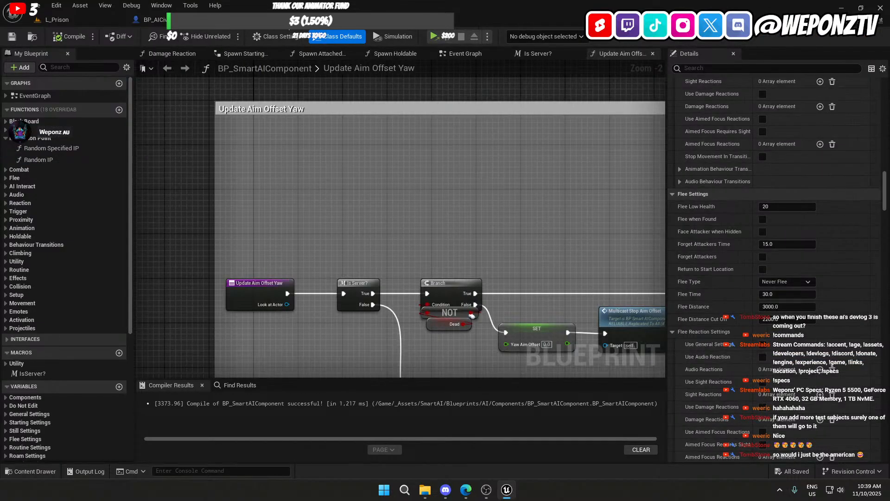
click(313, 20)
click(197, 19)
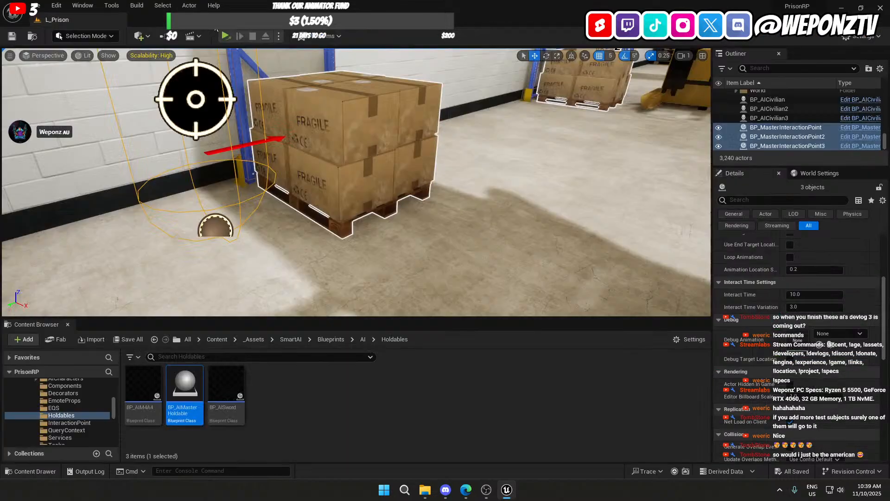
Step: Browse to the Meshes folder under _Assets/SmartLocomotion/Mannequins
click(291, 339)
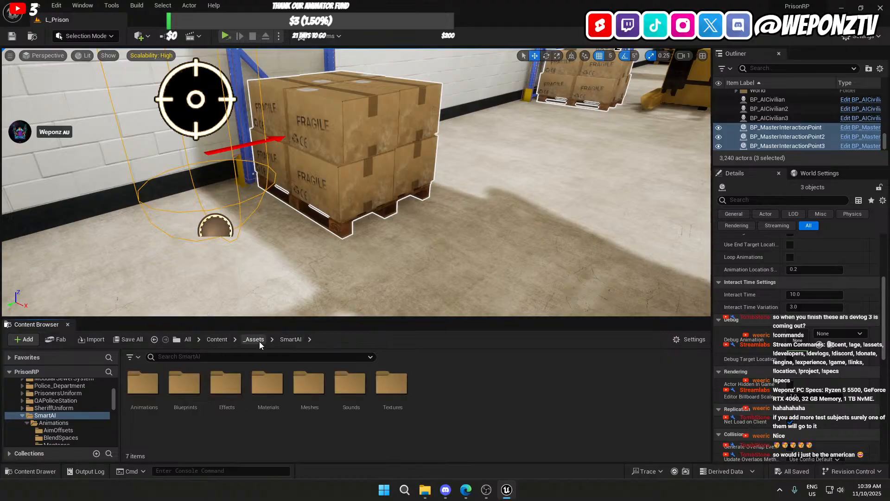
click(255, 339)
scroll(340, 425, down, 2)
double_click(322, 401)
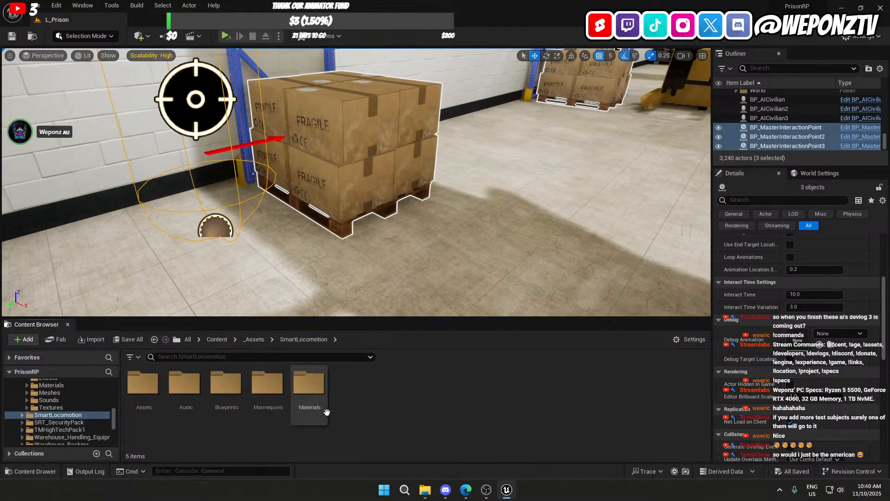
double_click(267, 387)
double_click(225, 384)
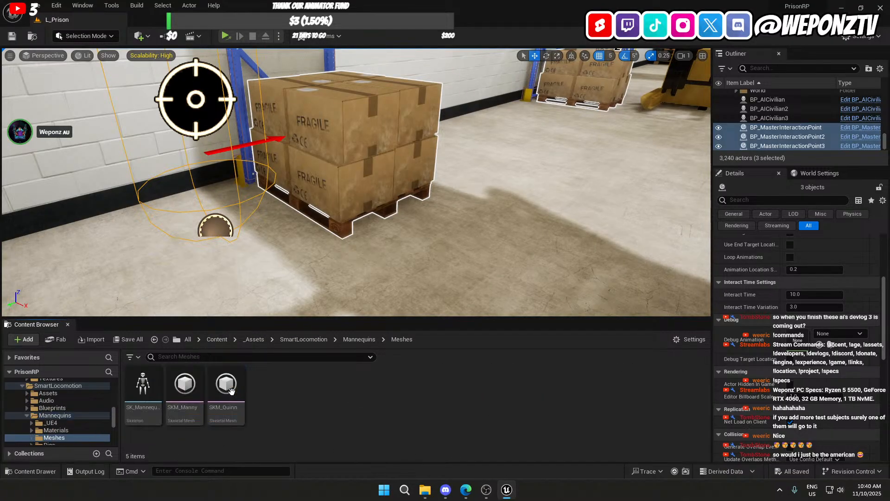
Step: Open the SK_Mannequin skeleton and copy the ClipboardSocket under its hand_l bone
double_click(143, 383)
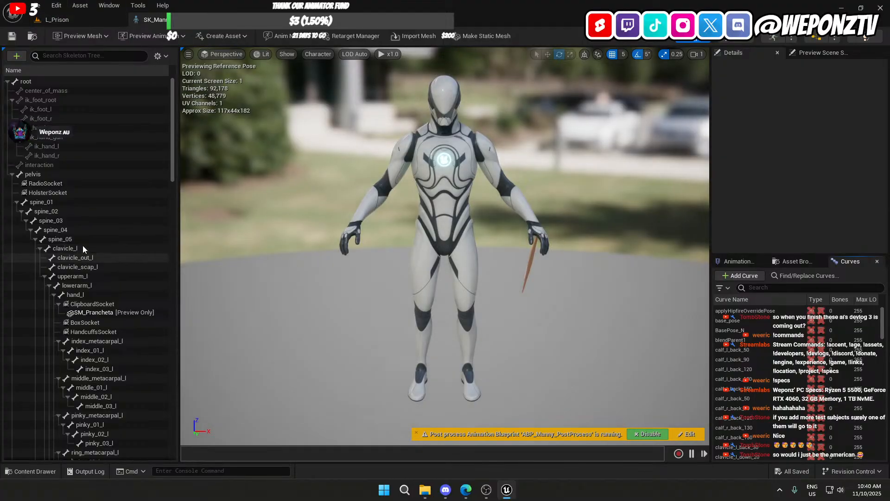
click(91, 304)
right_click(98, 304)
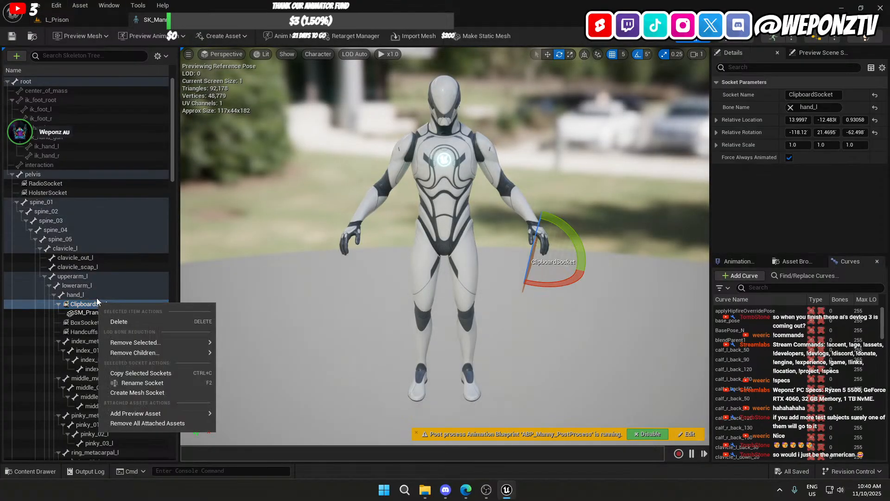
click(155, 374)
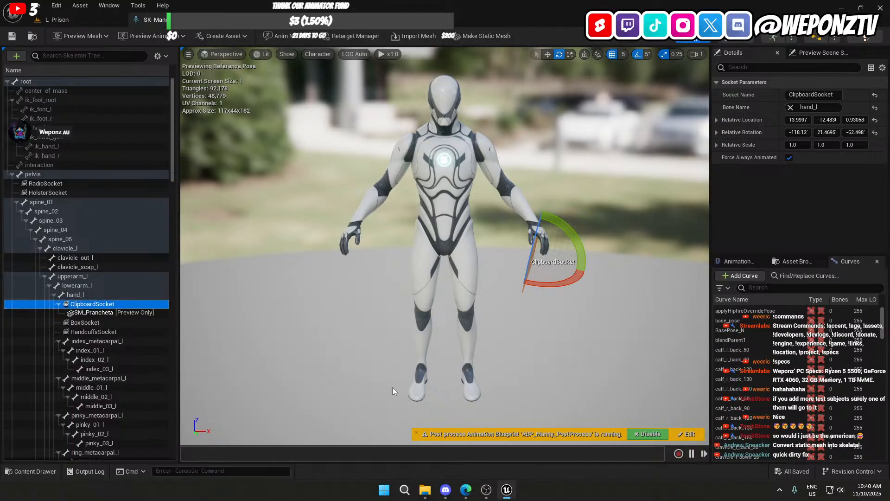
Step: Browse to _Assets/SmartAI/Meshes/Skeletal and open the AI's SK_Mannequin skeleton
click(57, 20)
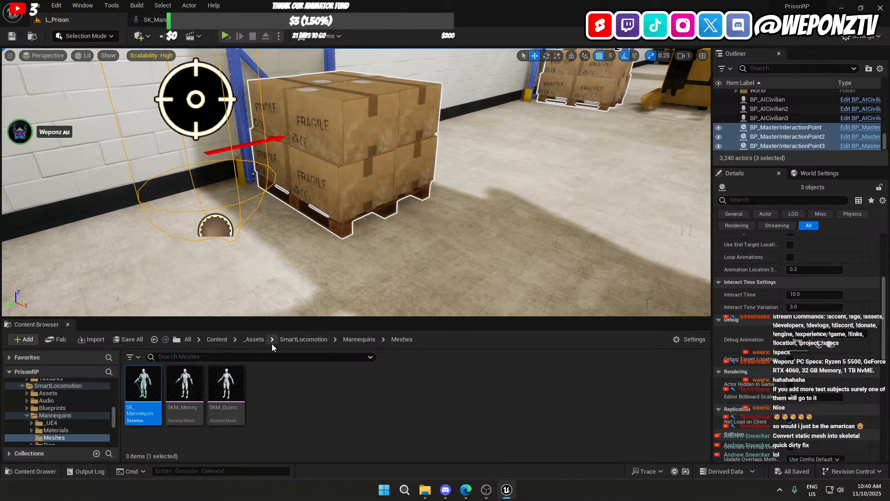
click(254, 339)
scroll(278, 408, down, 1)
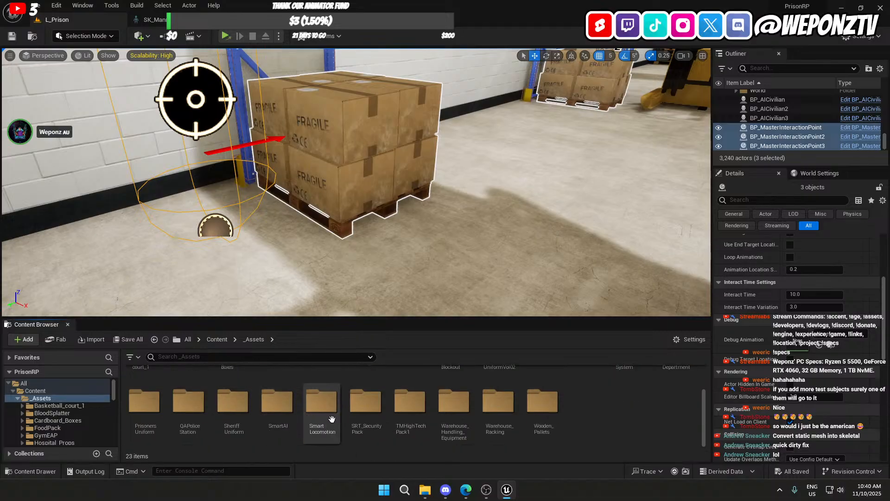
double_click(283, 411)
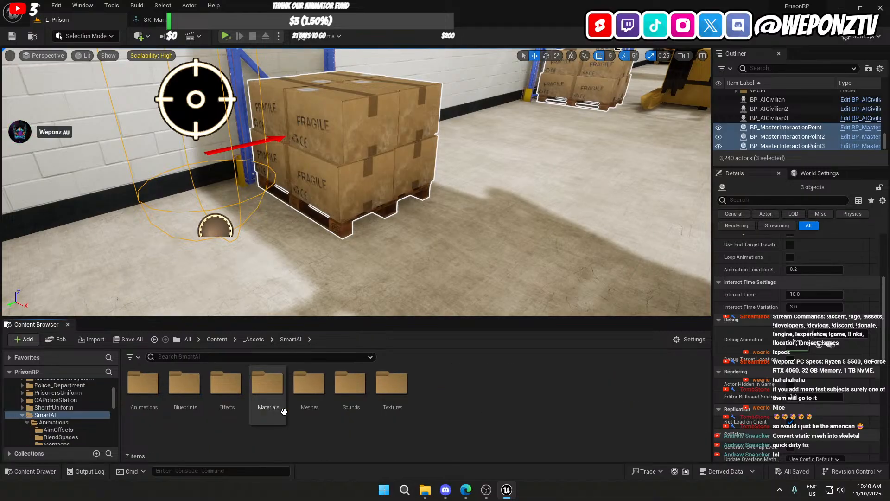
double_click(308, 400)
double_click(144, 385)
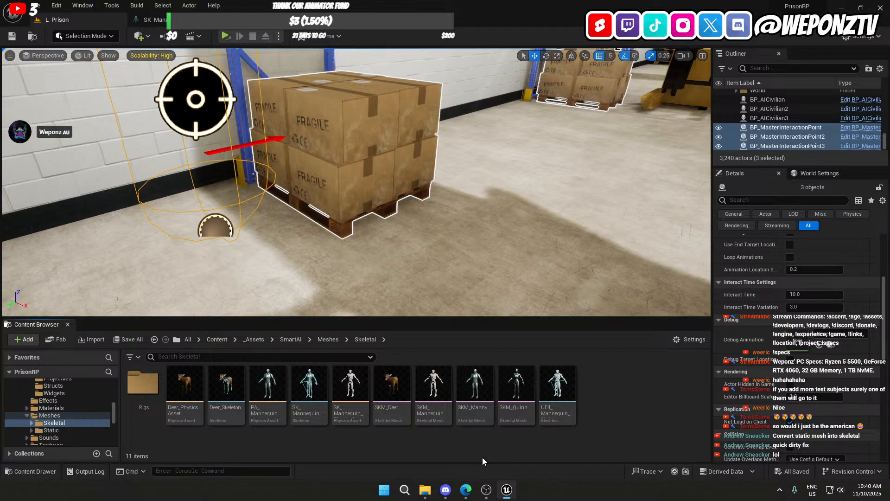
double_click(302, 389)
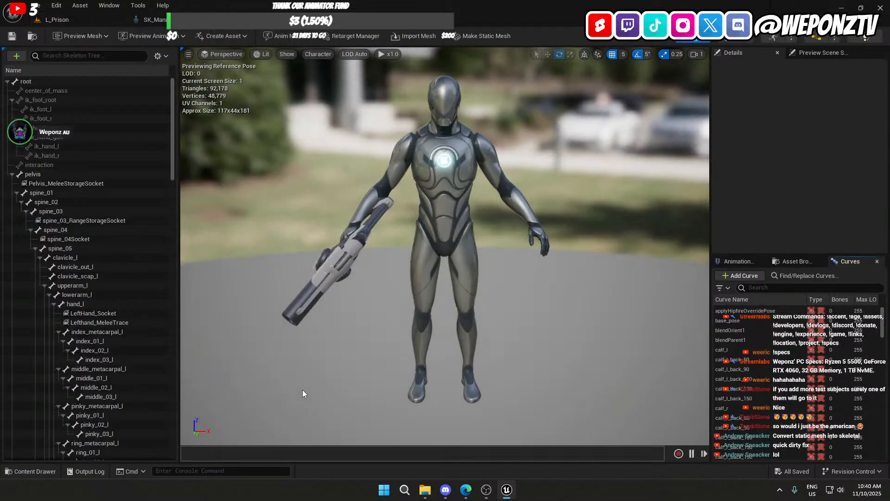
Step: Paste the copied ClipboardSocket onto the hand_l bone of the AI skeleton and select it
scroll(98, 260, down, 2)
click(98, 260)
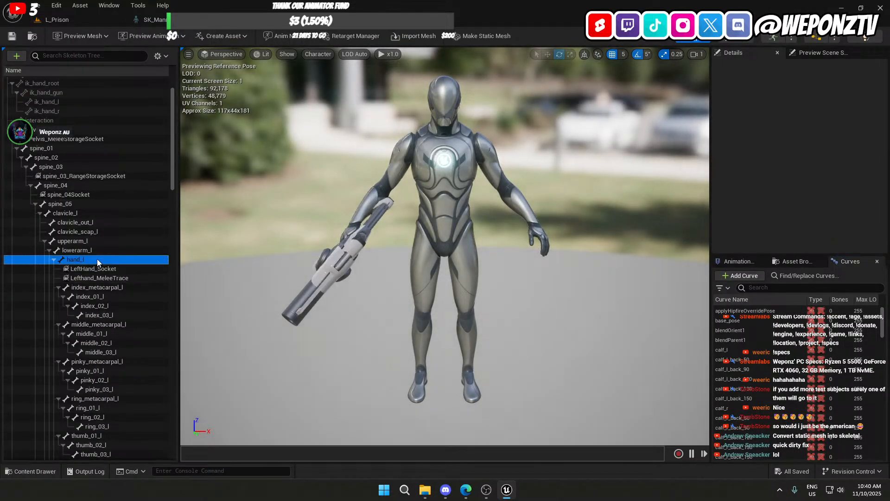
right_click(97, 259)
click(143, 308)
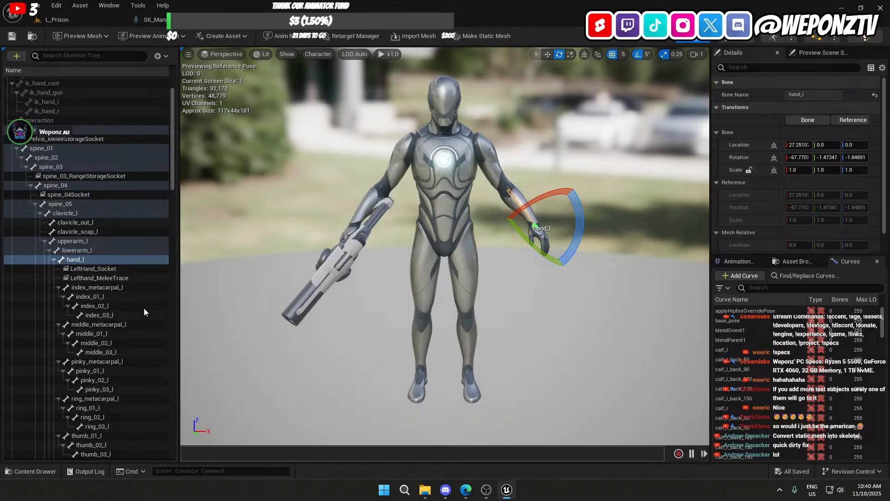
click(101, 270)
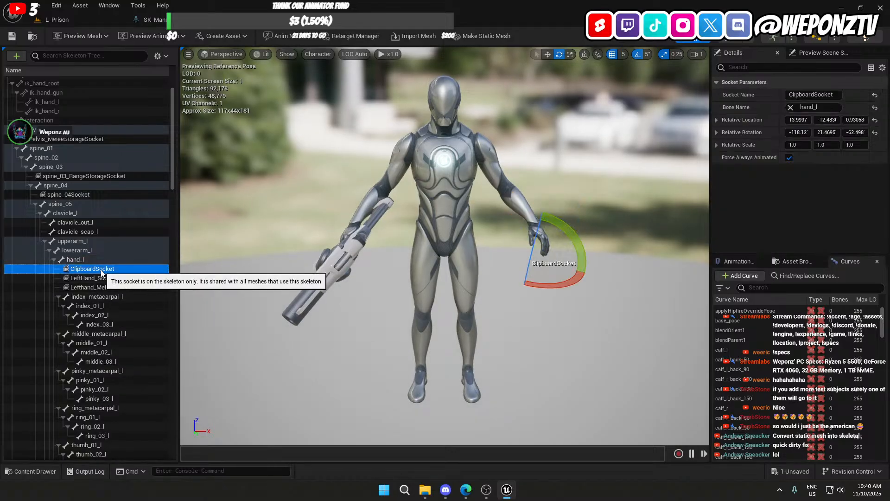
Step: Search the preview assets available for the ClipboardSocket on the hand_l bone, using "pa" and "pan"
right_click(98, 273)
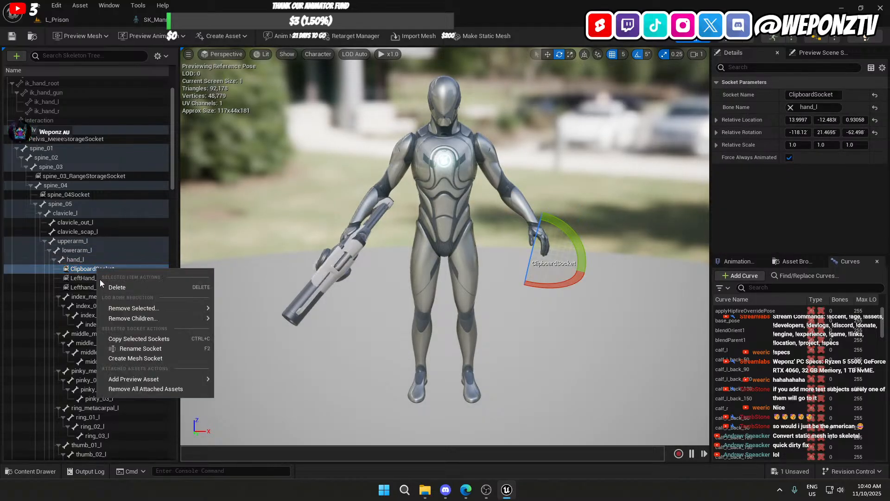
text(p)
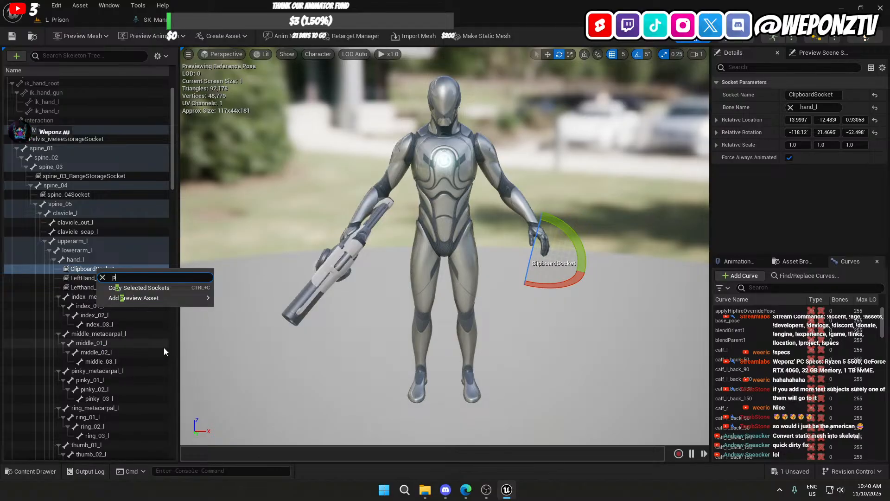
text(as)
key(BackSpace)
key(BackSpace)
key(BackSpace)
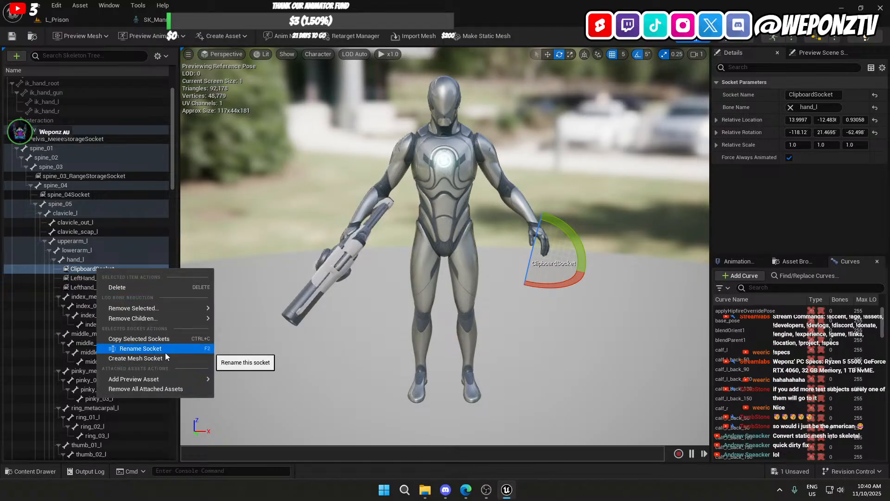
mouse_move(139, 378)
text(pa)
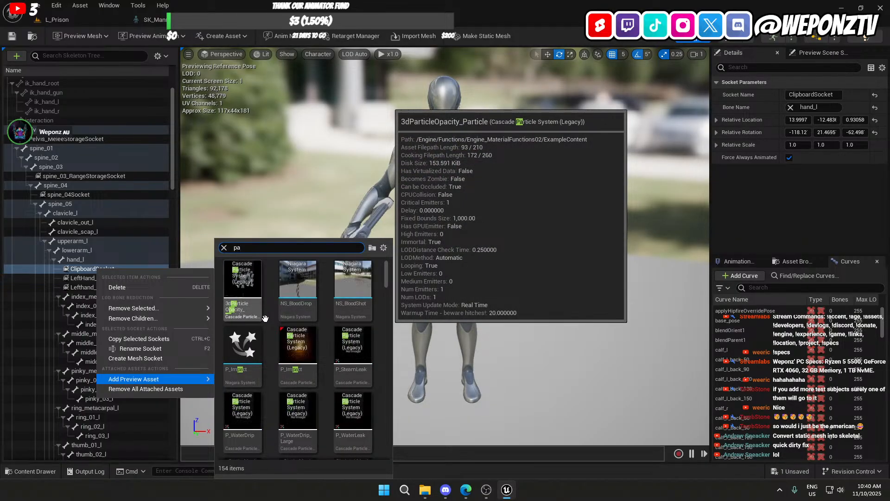
text(n)
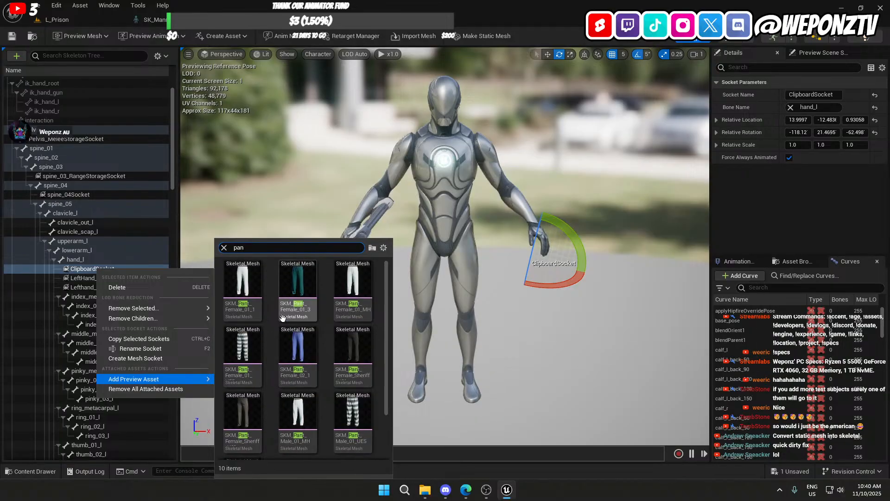
Step: Widen the preview asset search to "pa" and look through the listed meshes for the clipboard, shortening the search to "p" at the end
key(BackSpace)
scroll(288, 320, down, 5)
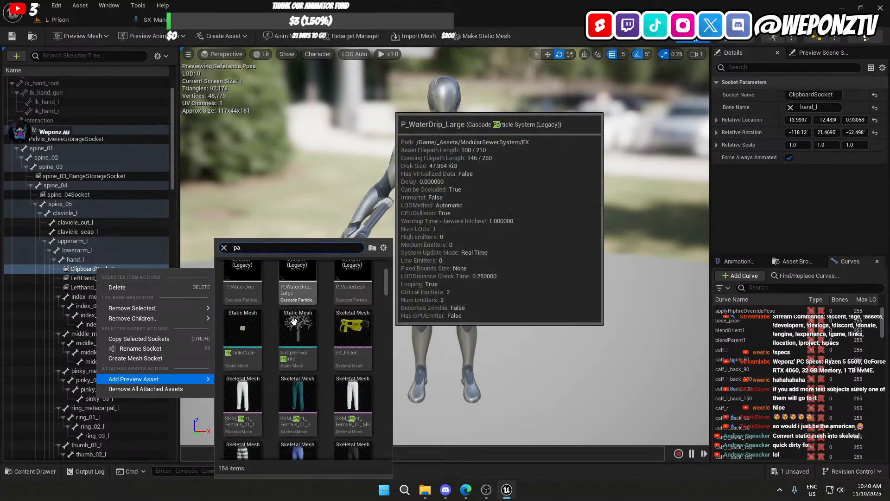
scroll(290, 322, down, 5)
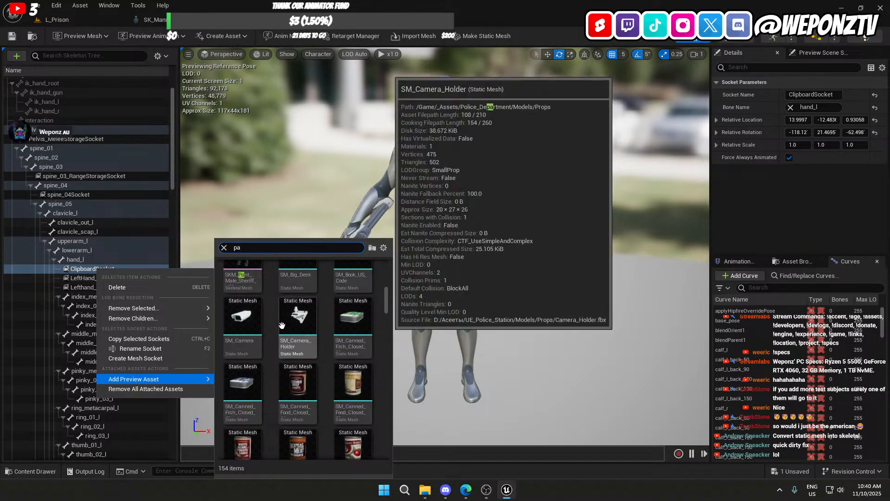
scroll(282, 324, down, 3)
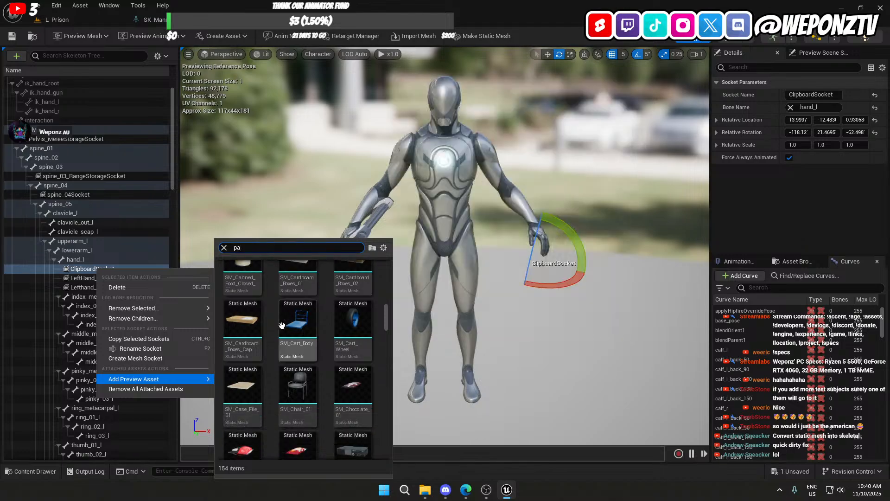
scroll(281, 325, up, 1)
scroll(282, 324, down, 6)
scroll(281, 324, down, 6)
scroll(282, 324, down, 5)
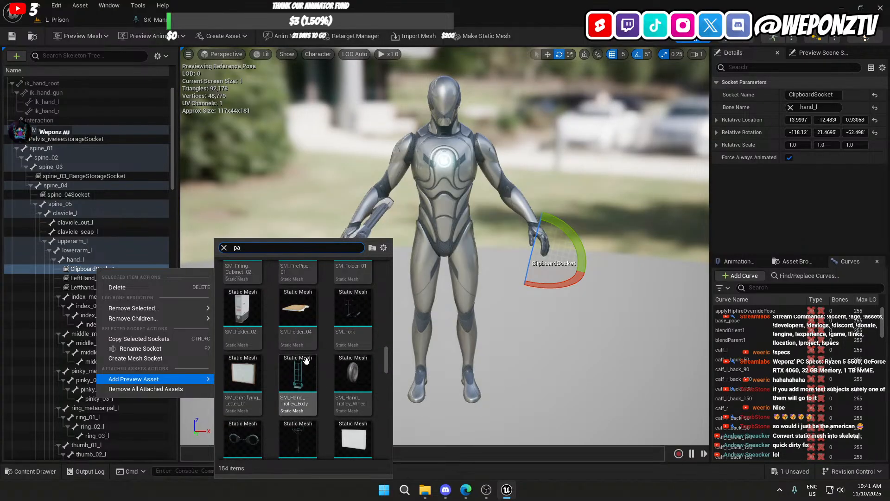
scroll(306, 360, down, 6)
scroll(306, 360, down, 5)
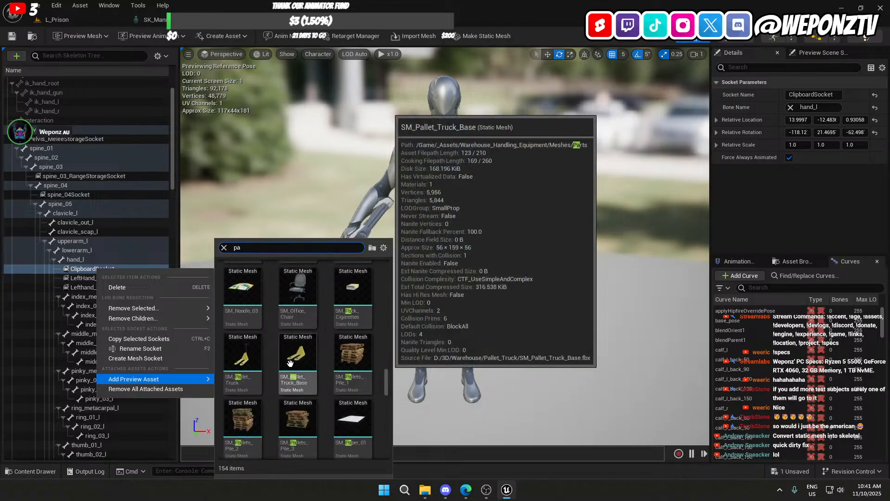
scroll(291, 363, down, 5)
scroll(290, 363, down, 6)
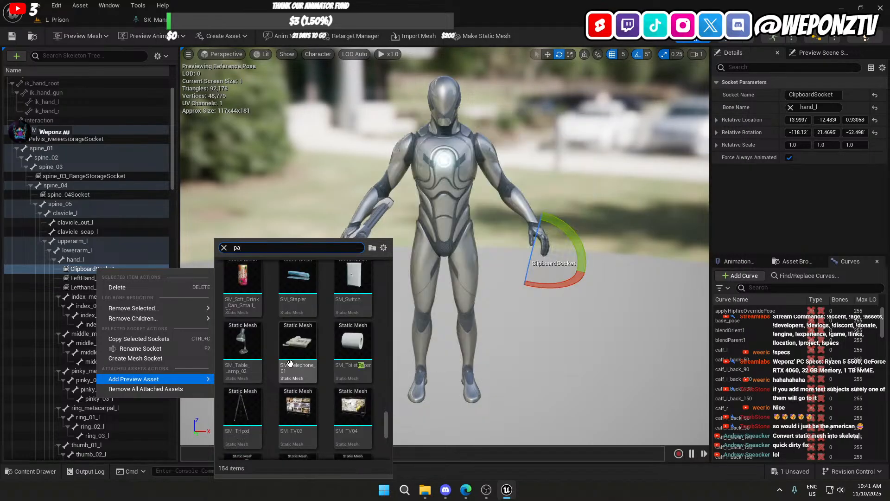
scroll(290, 363, down, 5)
scroll(290, 363, down, 4)
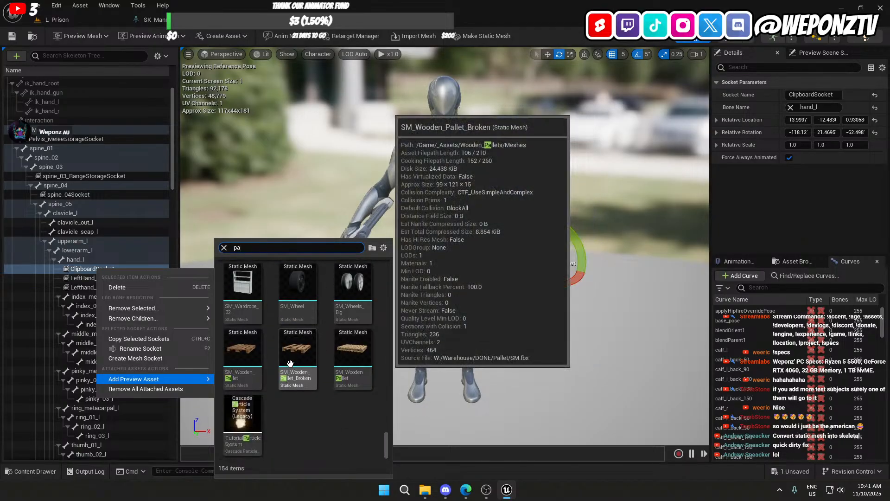
scroll(291, 363, up, 3)
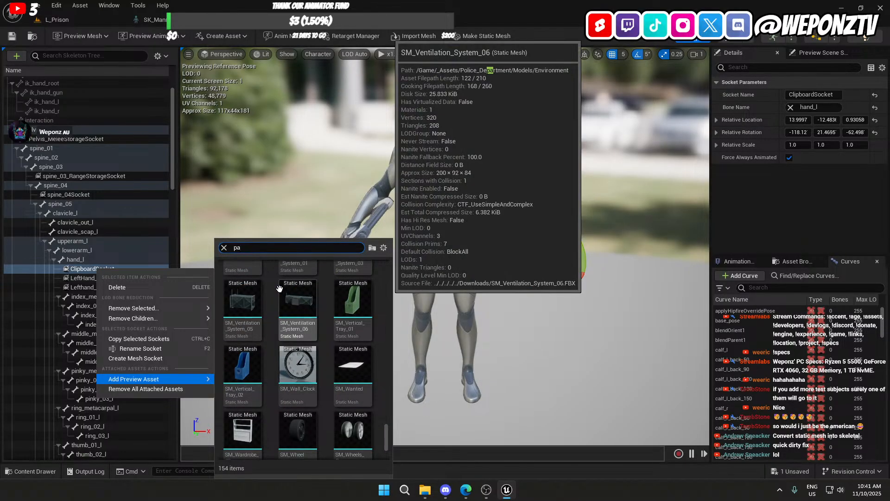
key(BackSpace)
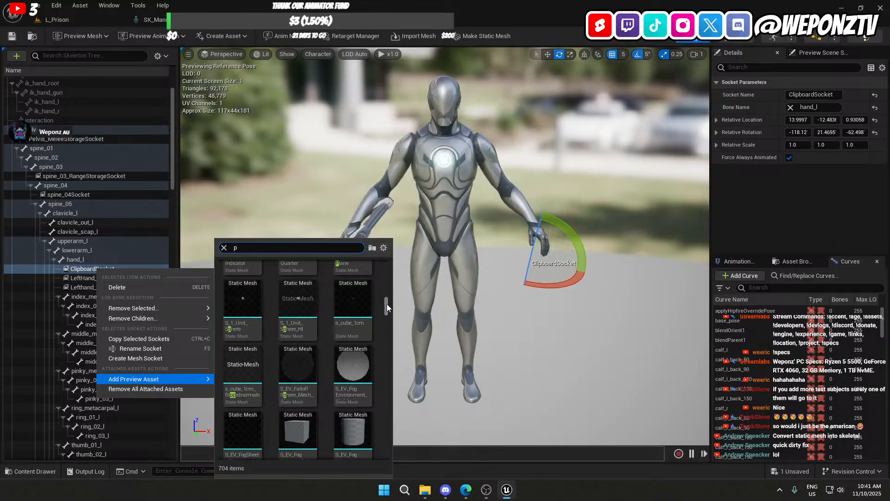
drag(387, 326, 385, 374)
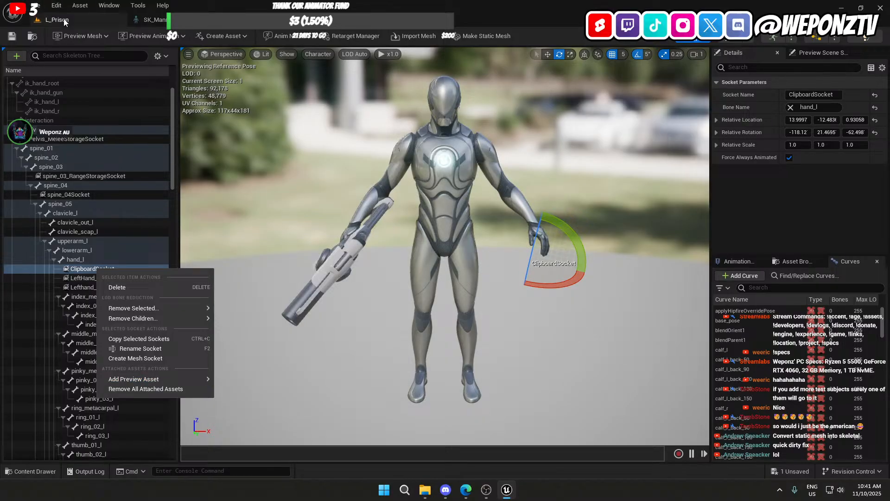
Step: Switch to the L_Prison level and browse the project content to the _Game/Assets/Meshes/Clipboard folder to find the clipboard mesh
click(65, 19)
click(206, 337)
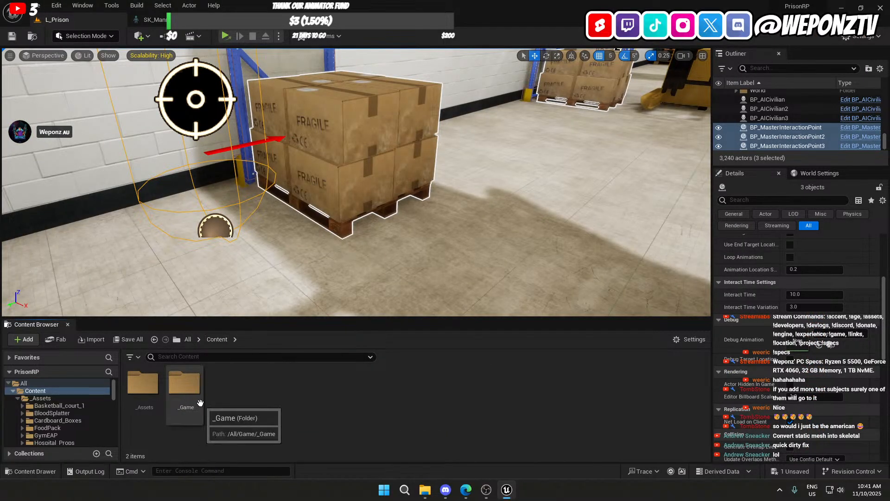
double_click(184, 382)
double_click(185, 389)
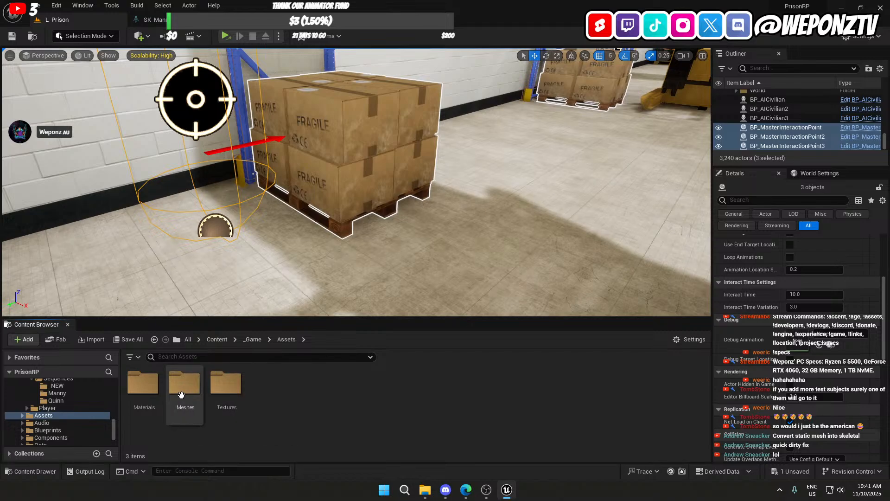
double_click(190, 394)
double_click(192, 403)
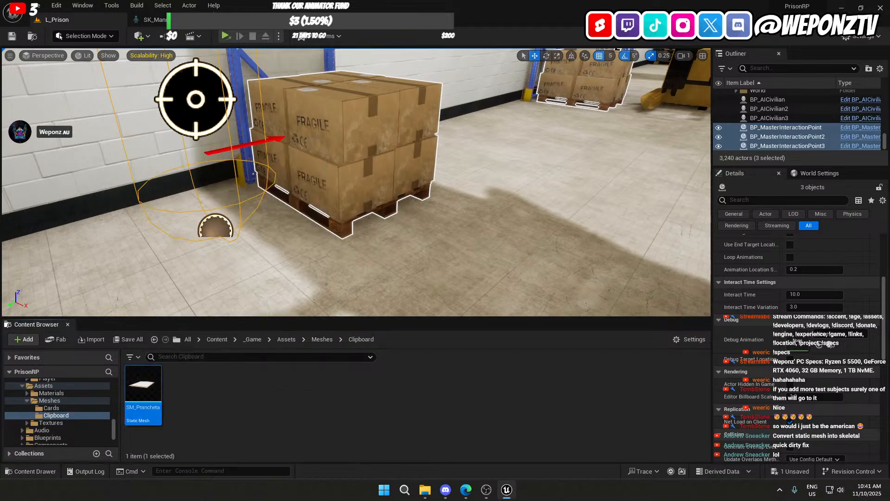
click(181, 19)
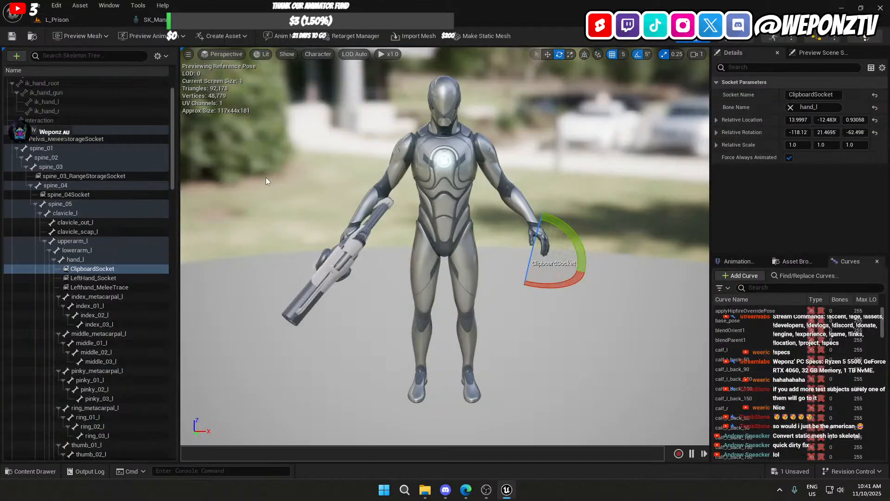
right_click(85, 270)
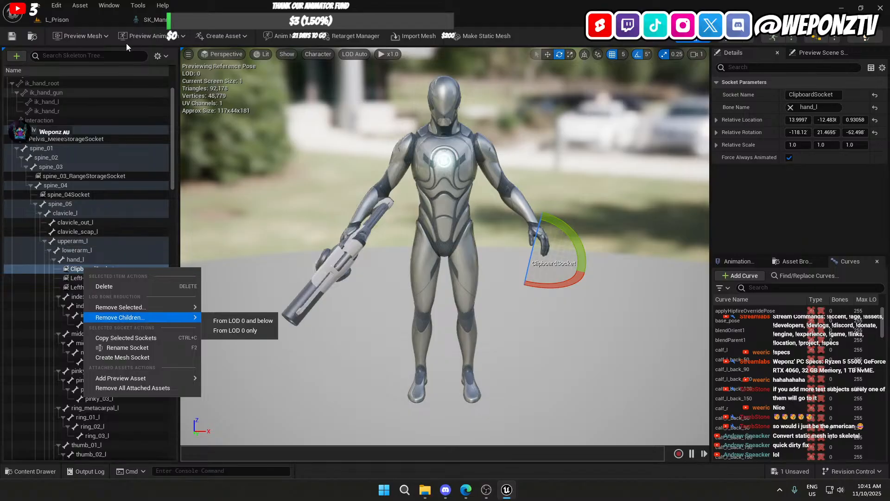
click(89, 23)
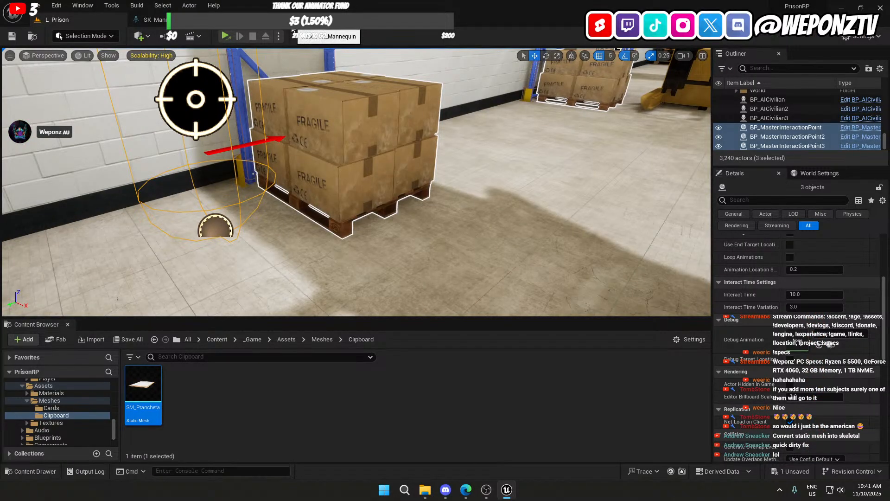
Step: Attach the SM_Prancheta static mesh as a preview asset to ClipboardSocket in the SK_Mannequin skeleton
click(159, 23)
right_click(116, 268)
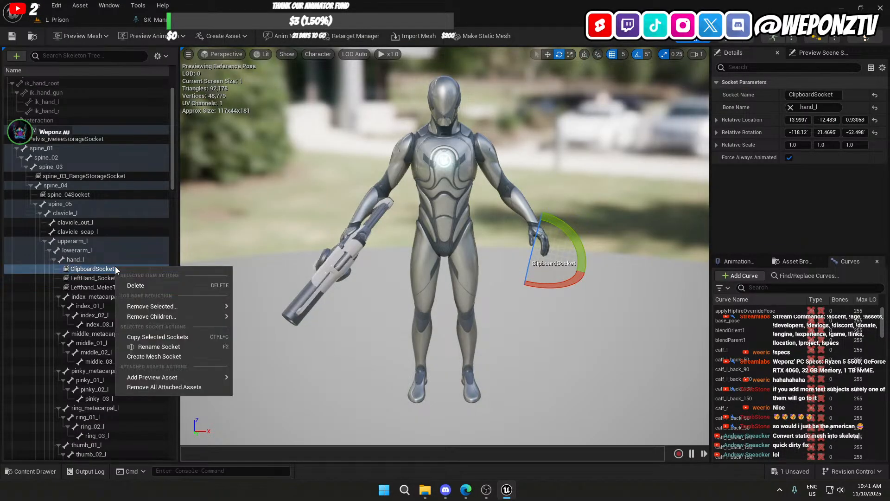
mouse_move(178, 373)
text(pran)
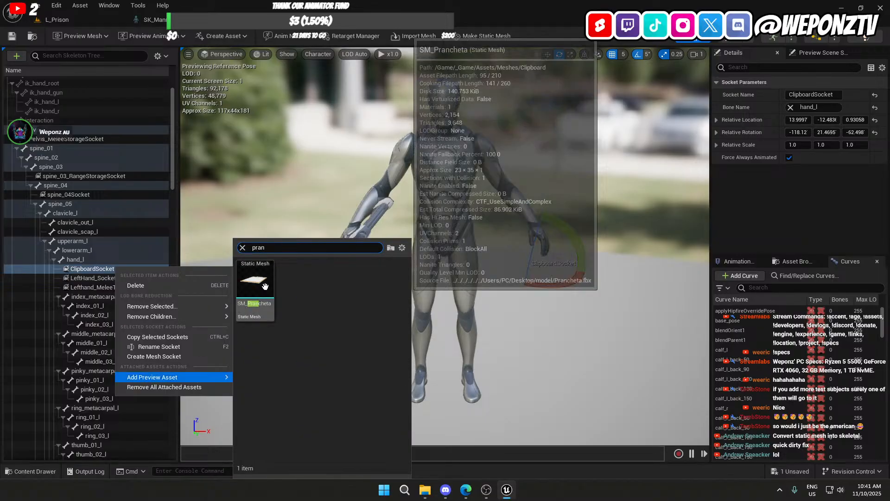
click(266, 290)
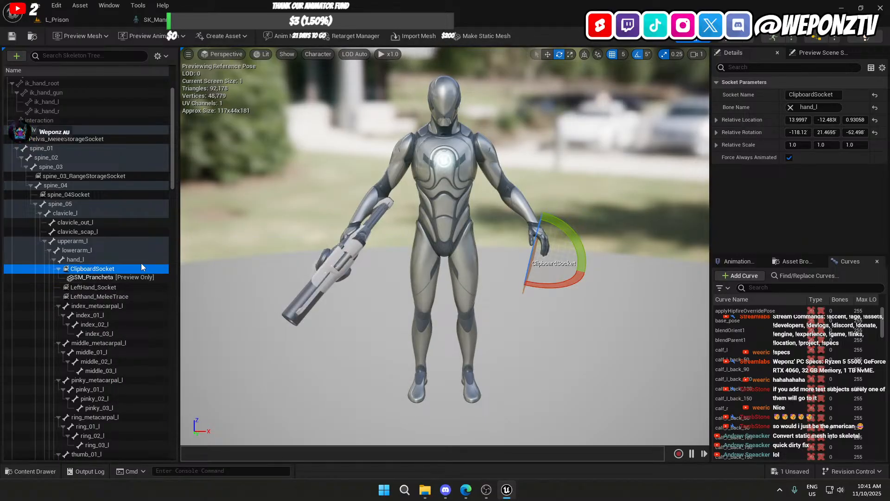
right_drag(390, 285, 491, 278)
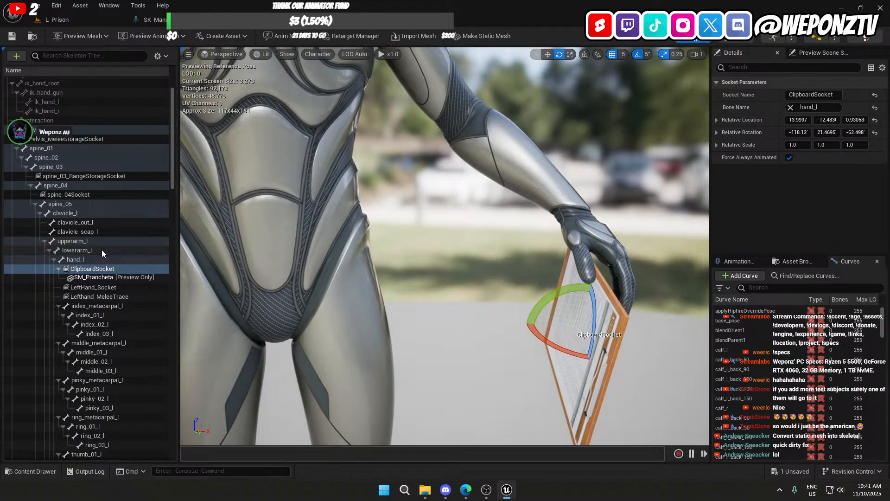
Step: Preview the Manny_Oct-9-2025_NPC_Clipboard-Loop animation, pause it and examine how the clipboard sits in the left hand
click(110, 270)
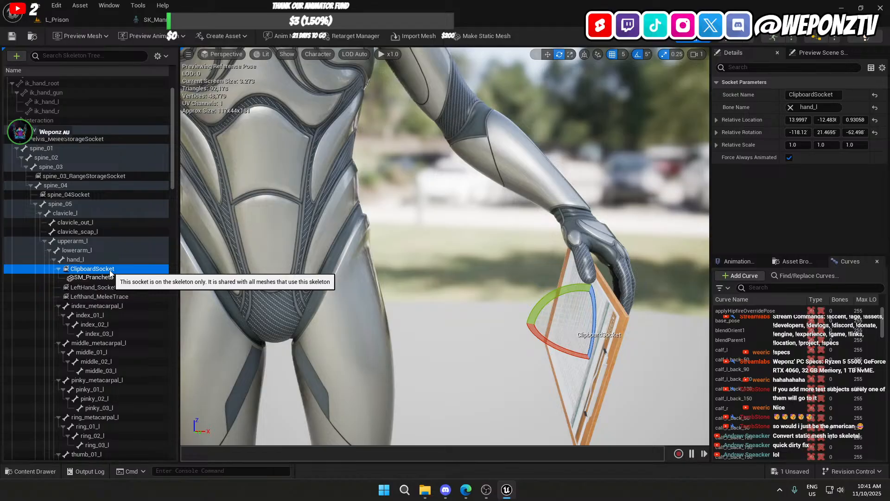
key(s)
right_drag(316, 272, 304, 283)
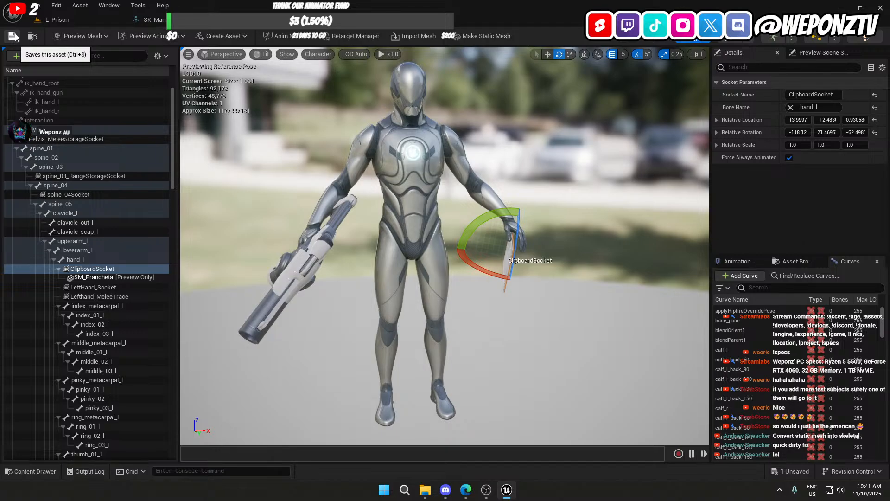
click(153, 35)
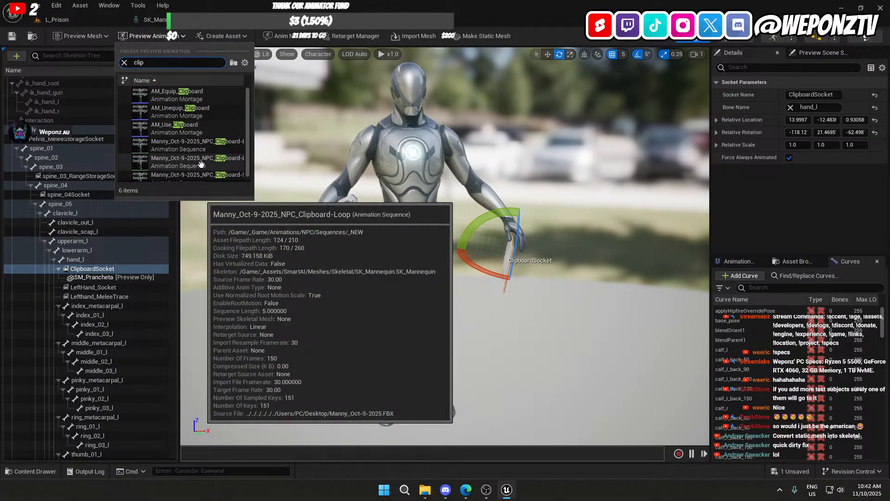
click(201, 161)
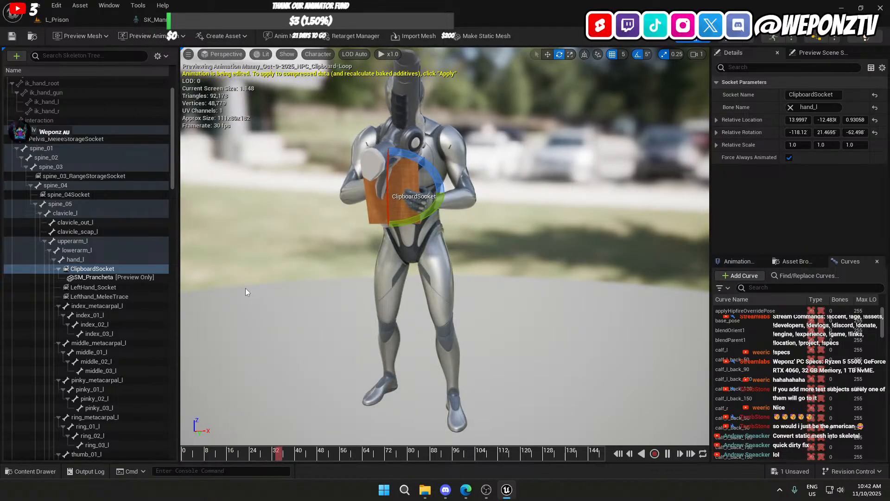
click(668, 453)
right_drag(445, 246, 602, 279)
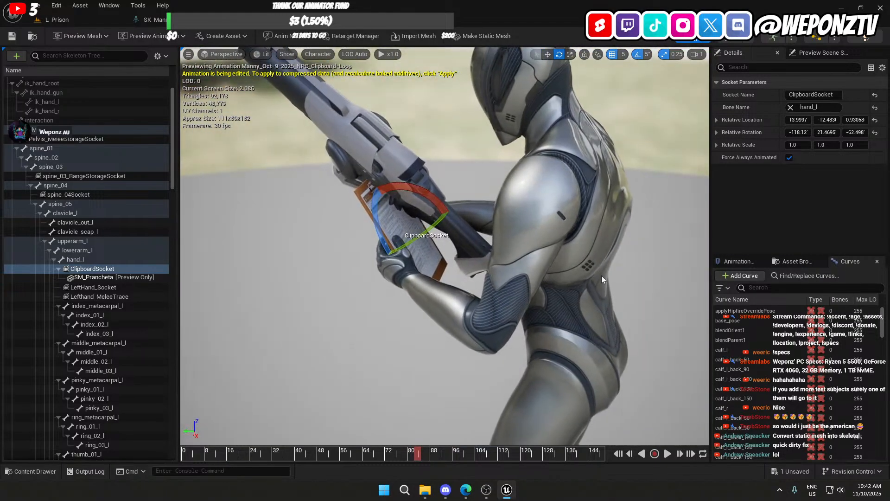
Step: Save the skeleton and close the open asset editors to return to the L_Prison level
click(12, 36)
click(323, 20)
click(223, 20)
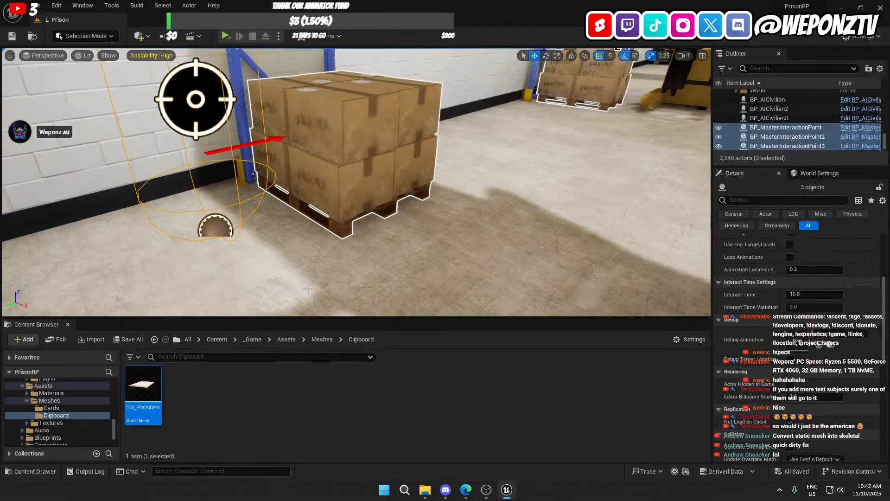
Step: Select BP_MasterInteractionPoint beside the pallet and examine its interact animation settings
right_drag(149, 191, 252, 178)
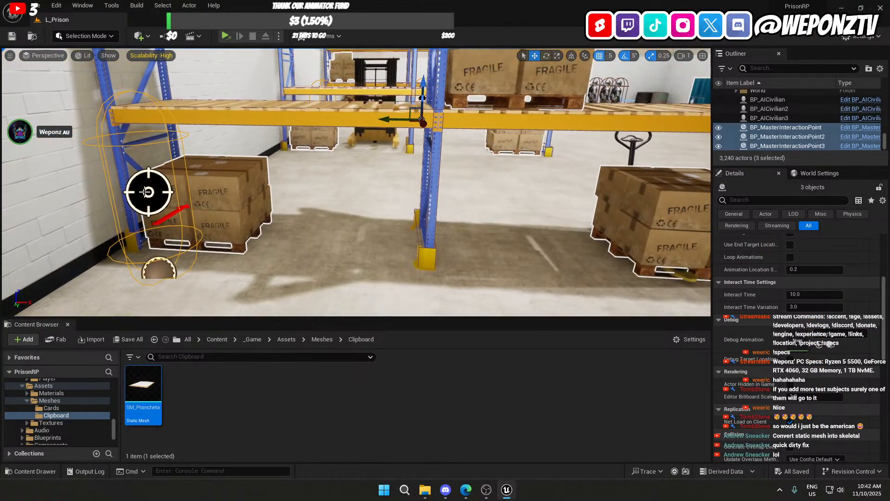
click(155, 191)
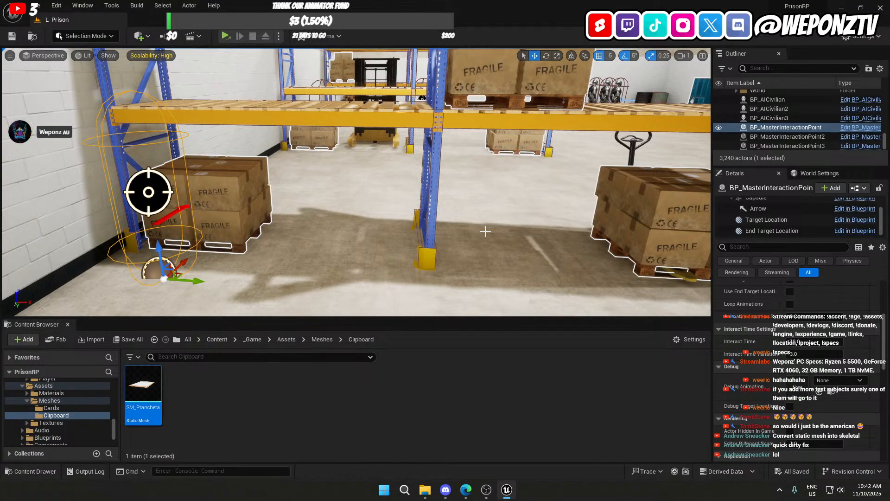
scroll(788, 296, up, 5)
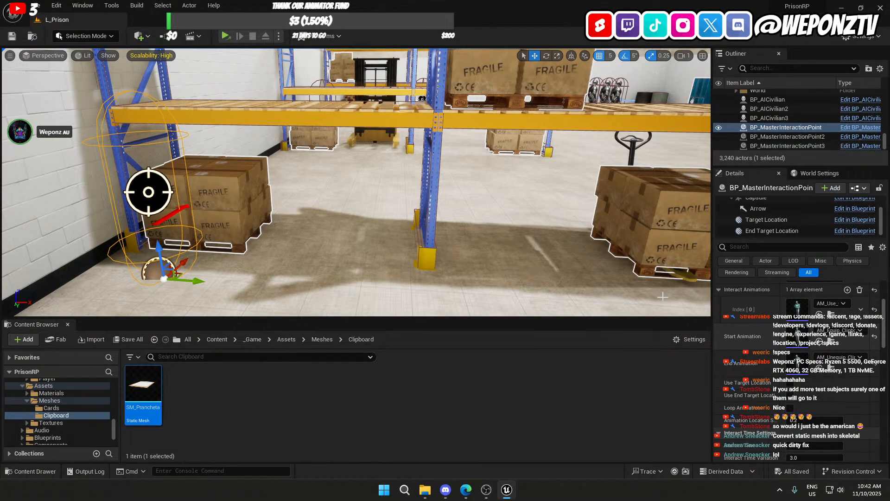
Step: Select the first civilian character in the level and open its BP_AICivilian blueprint
mouse_move(527, 259)
right_down()
mouse_move(556, 241)
mouse_move(602, 239)
mouse_move(528, 259)
right_up()
click(336, 190)
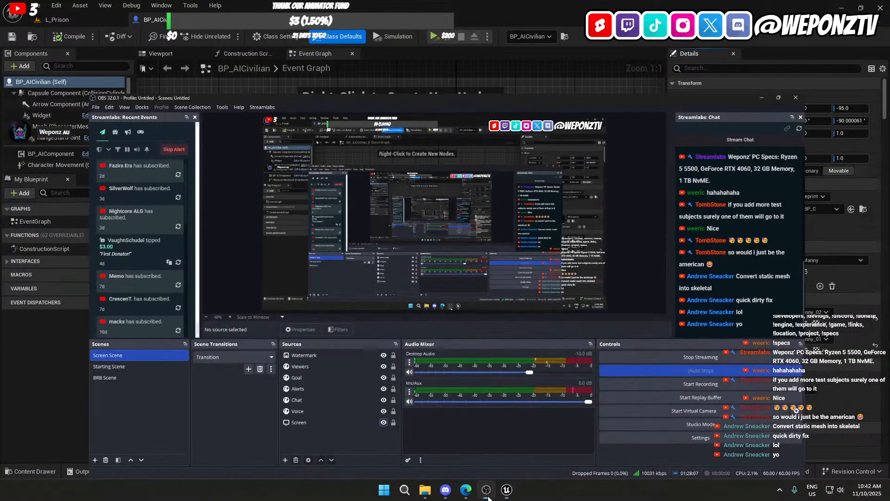
click(486, 489)
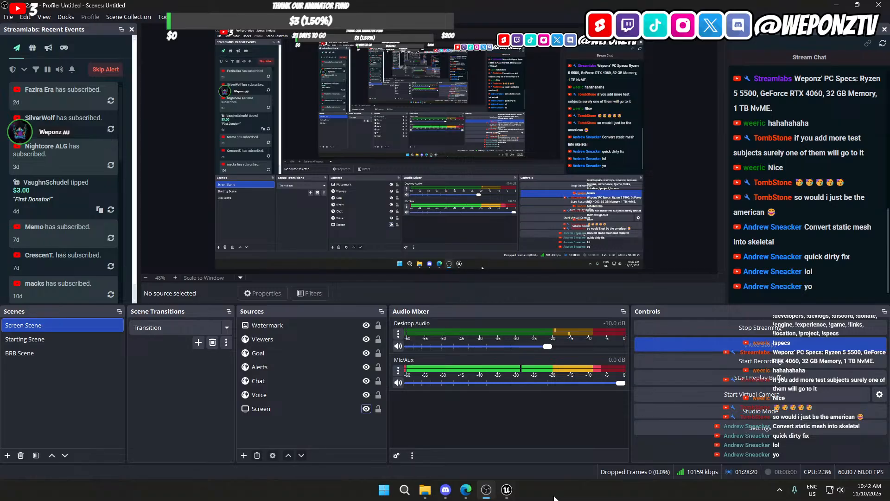
click(507, 489)
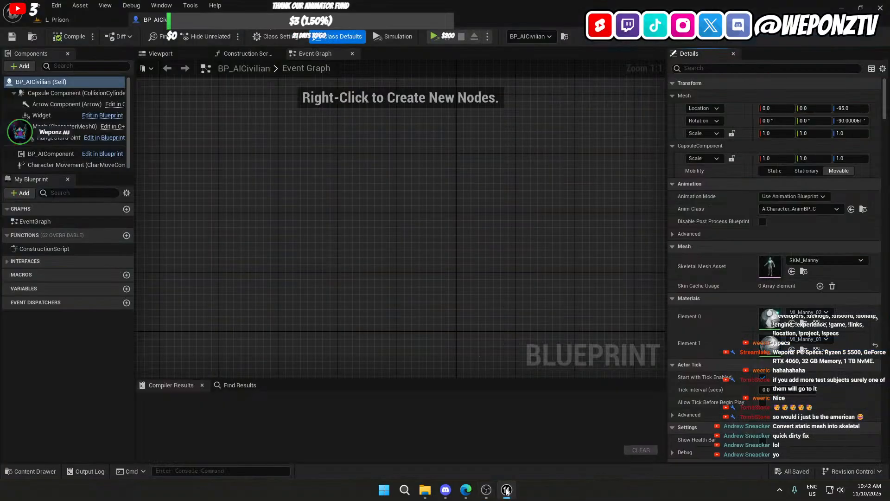
scroll(373, 138, down, 4)
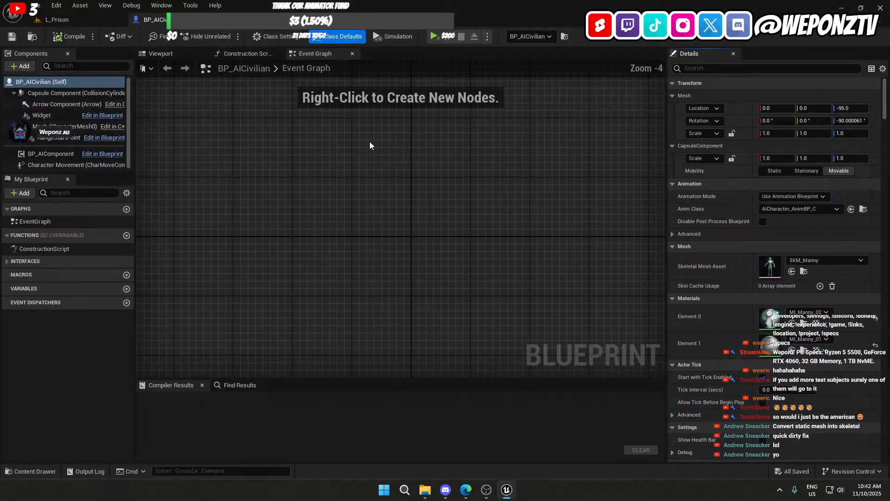
key(alt+Tab)
click(507, 489)
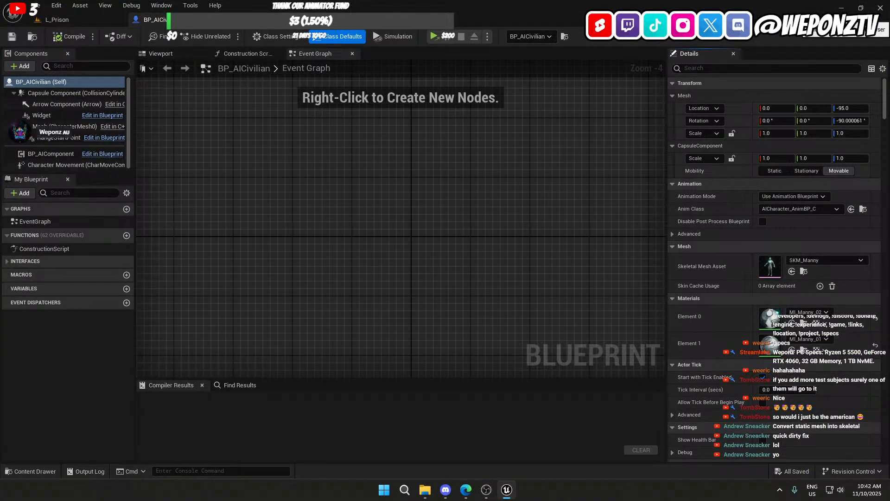
Step: Open the parent blueprint BP_MasterAICharacter and search its members for "equi" and "hold"
click(853, 23)
double_click(183, 385)
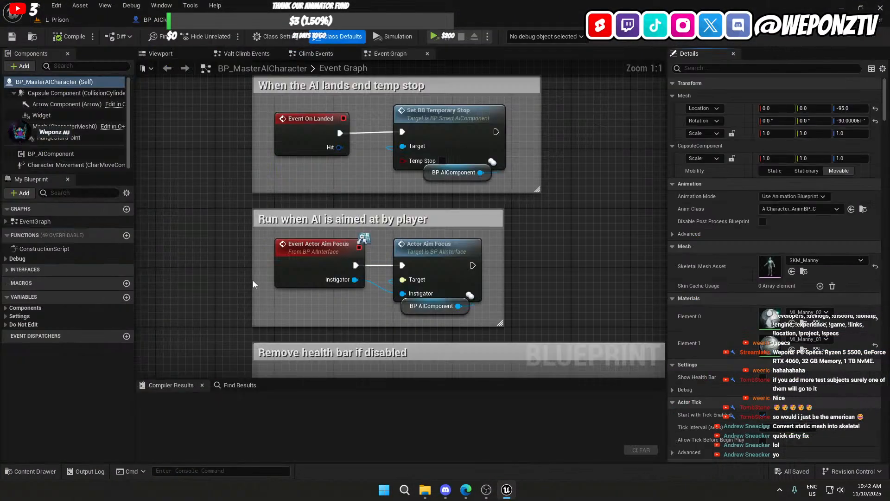
right_drag(213, 210, 282, 292)
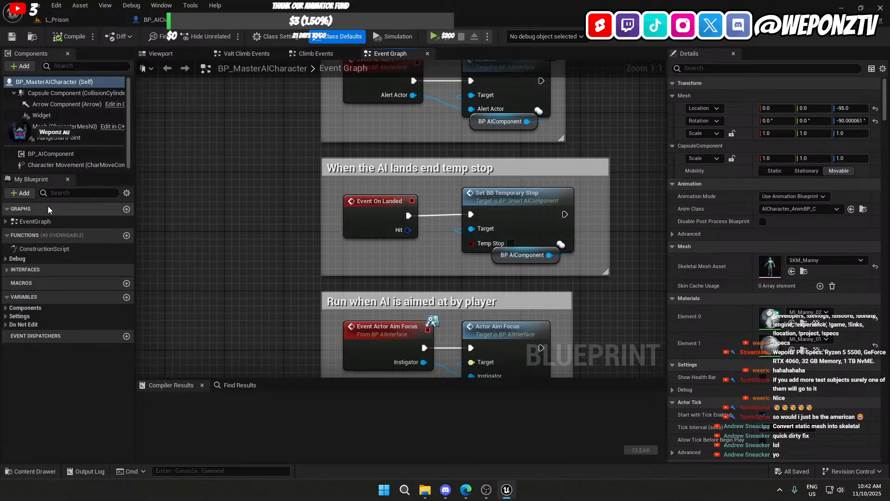
click(67, 193)
text(equi)
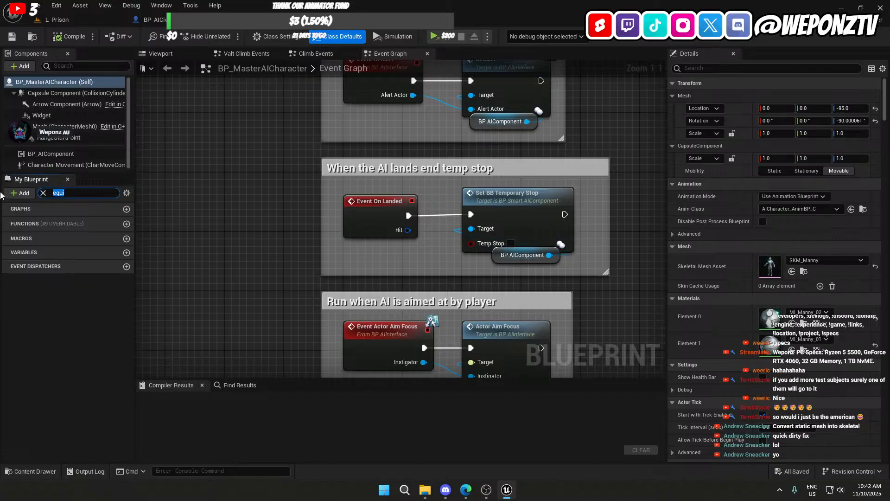
text(hold)
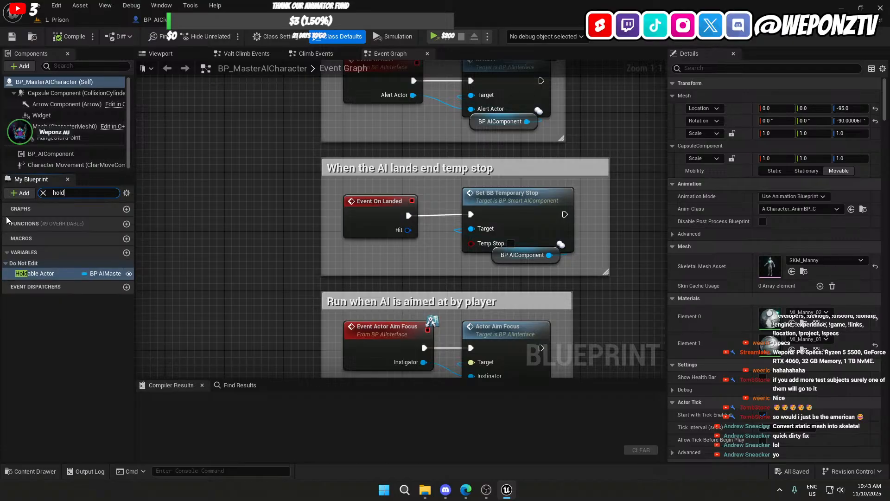
Step: Find references to the Holdable Actor variable across all blueprints, select BP_AIComponent and close the search window
right_click(56, 272)
click(96, 292)
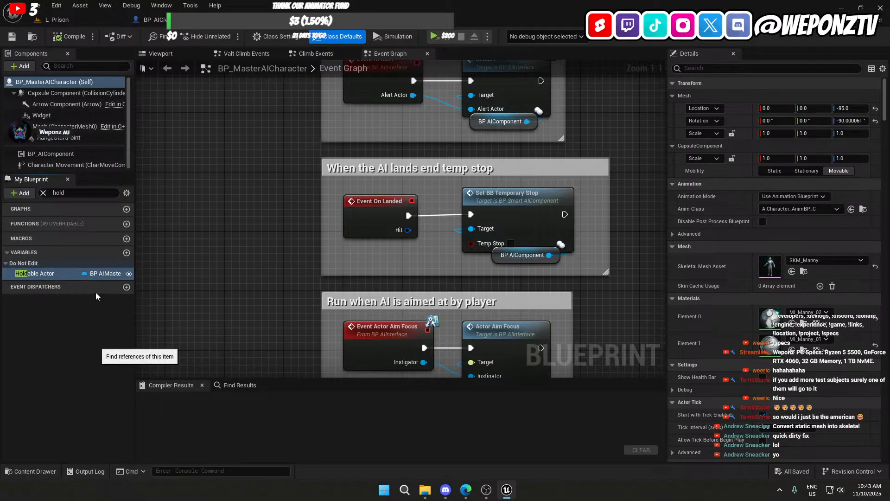
click(647, 399)
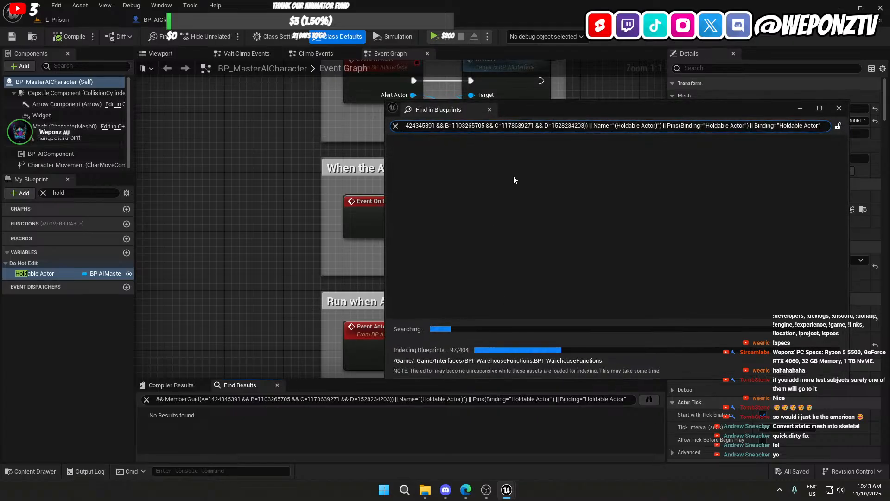
click(56, 153)
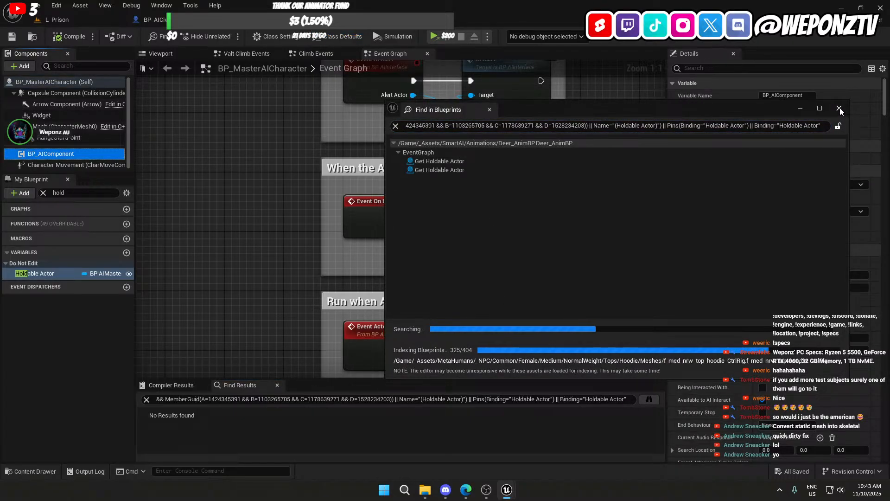
click(838, 108)
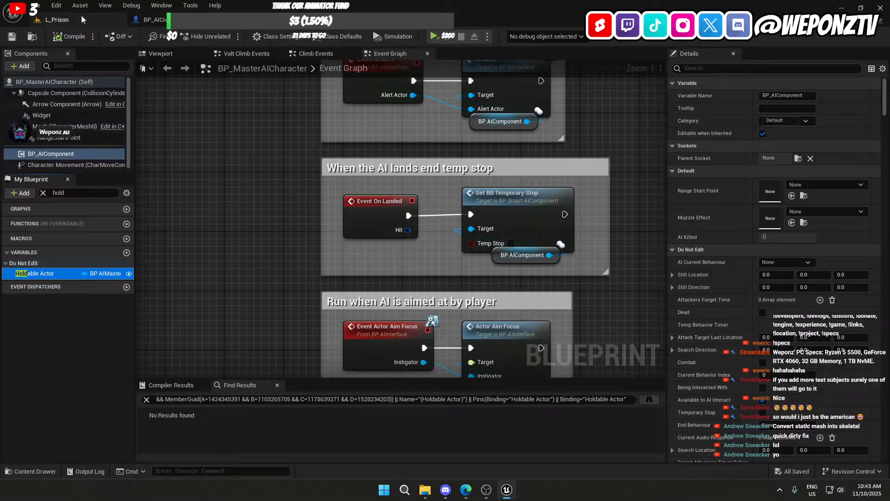
Step: Return to the L_Prison level, search the SmartAI folder for "smart ai com" and open BP_SmartAIComponent
click(57, 20)
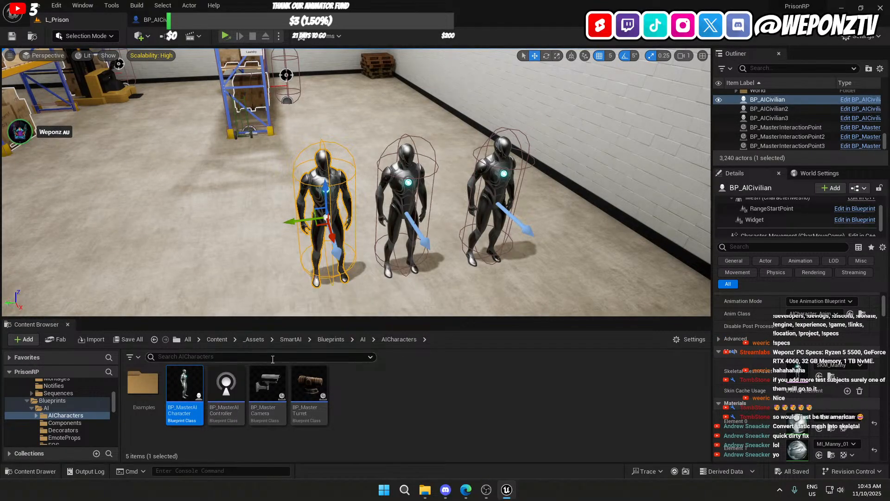
click(290, 339)
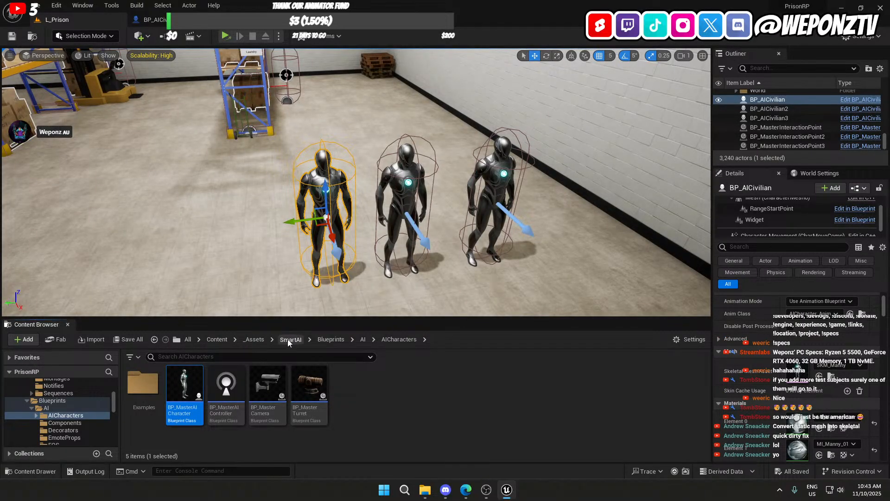
click(235, 360)
text(smart ai c)
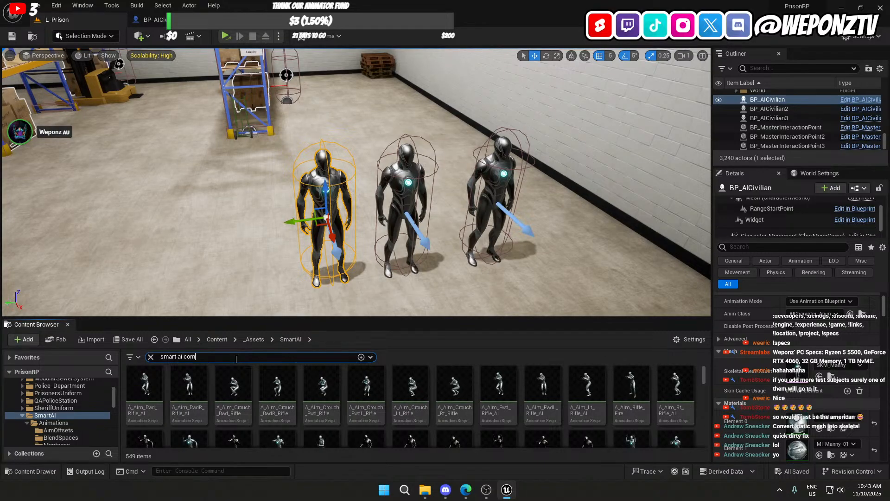
text(om)
click(234, 393)
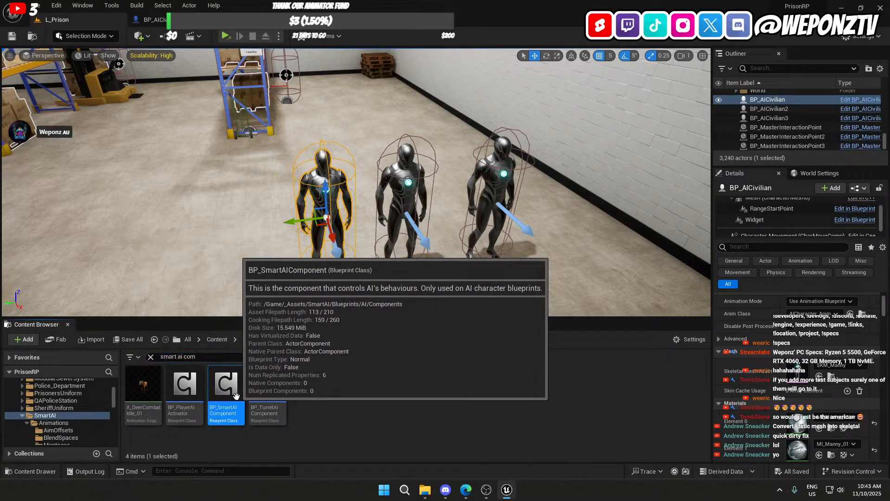
double_click(235, 394)
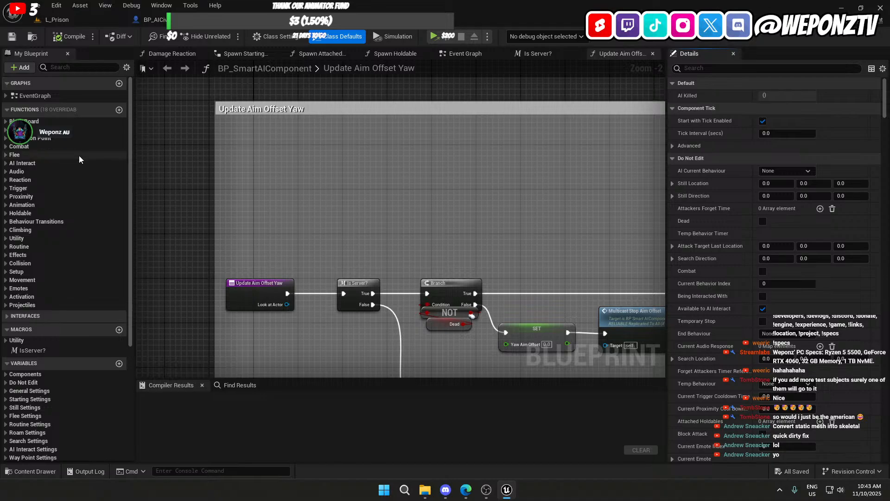
Step: Search the component's members for "hold" and open the Equip Holdable function to examine its graph
click(6, 138)
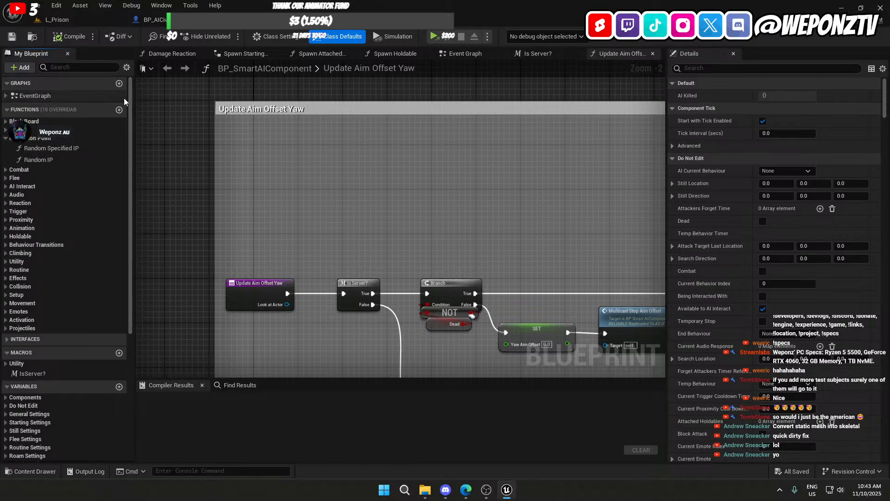
click(70, 64)
text(hold)
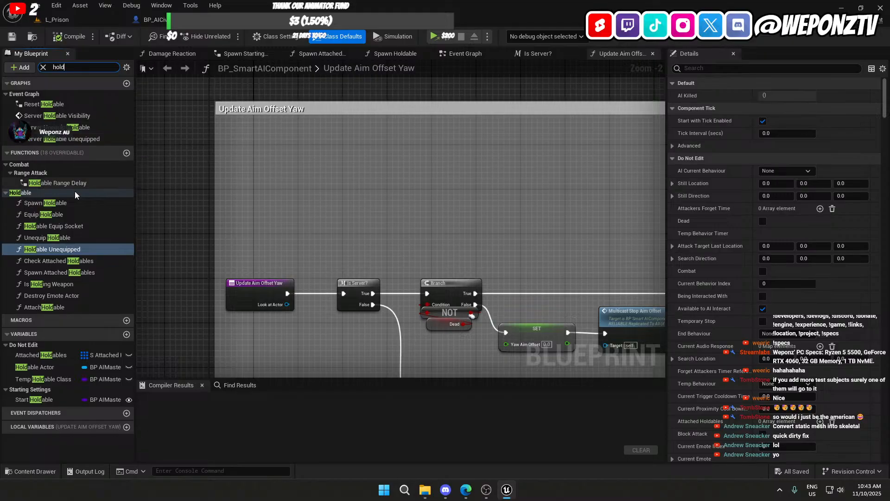
double_click(69, 216)
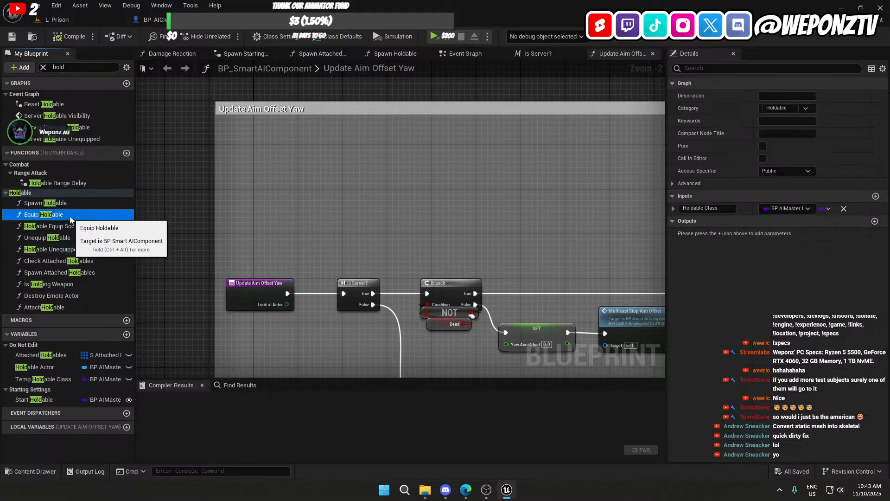
scroll(270, 257, up, 1)
right_drag(271, 257, 583, 303)
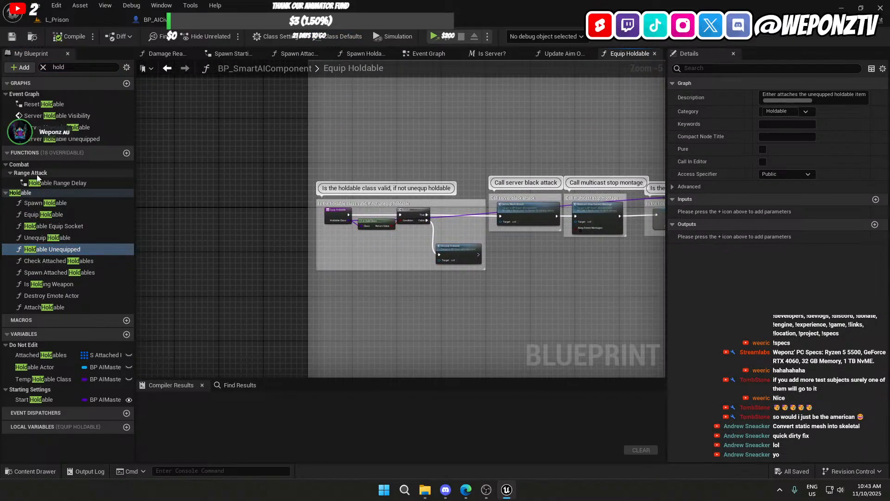
Step: Search the component's members for "inter", find references to Use Interaction Point Tags and open its reference in the Random IP function
drag(66, 66, 1, 59)
text(in)
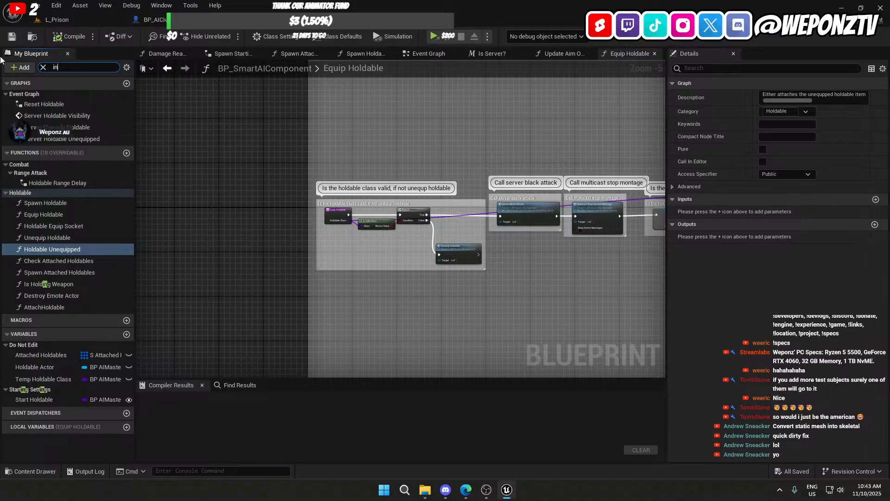
text(ter)
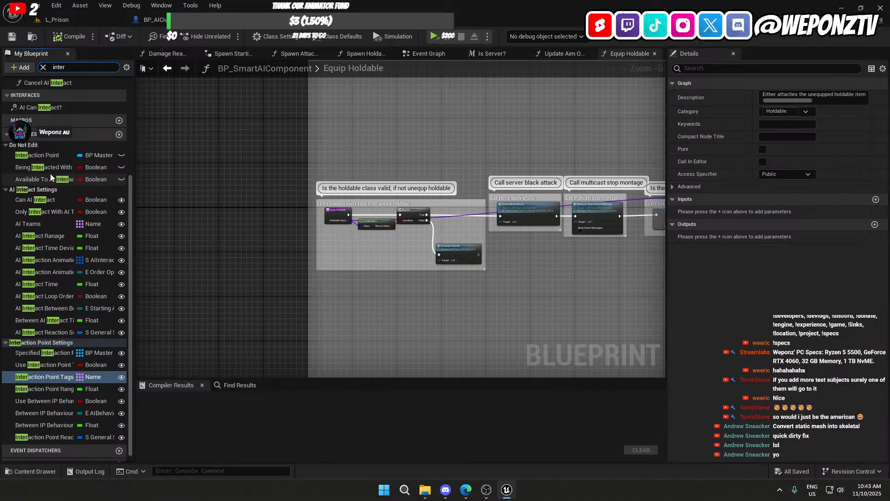
scroll(23, 288, down, 1)
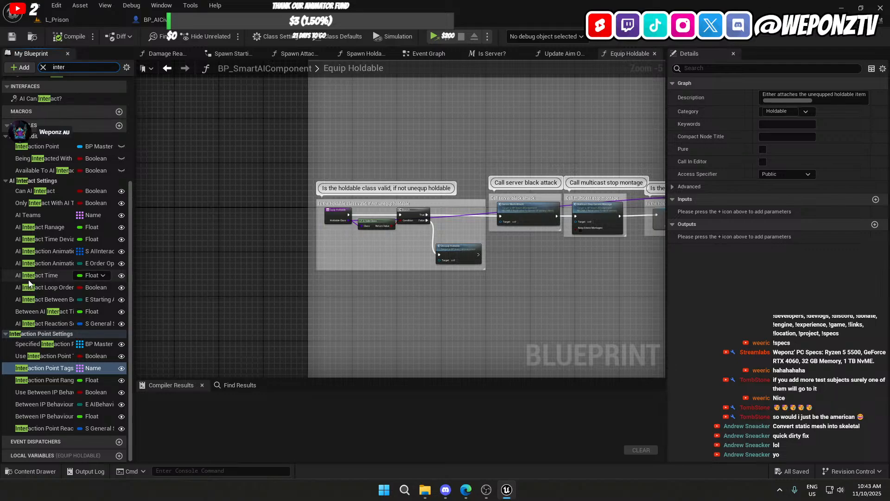
right_click(38, 355)
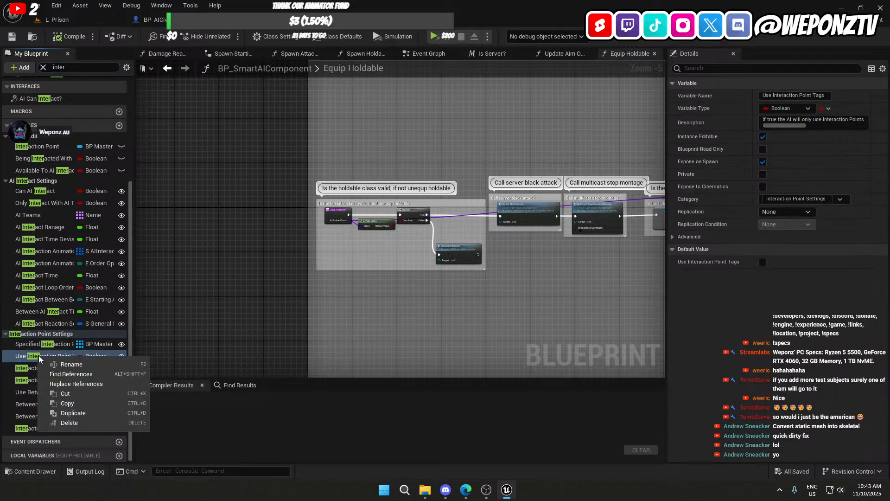
click(78, 374)
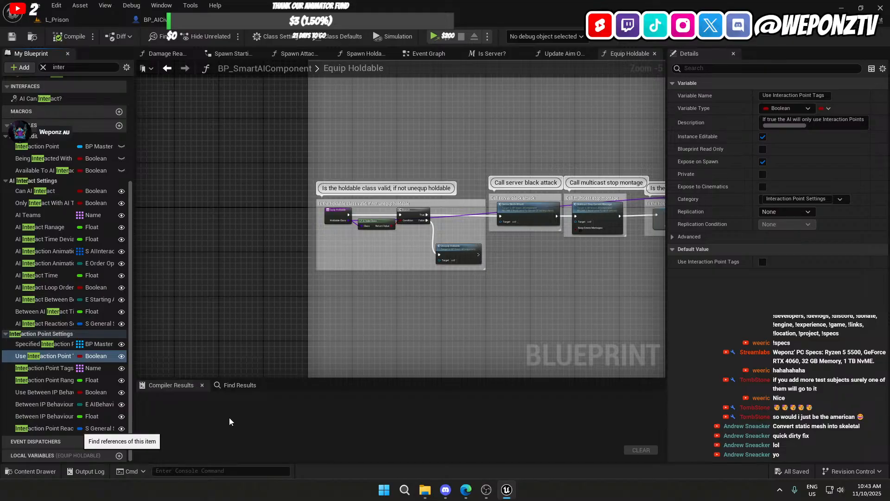
double_click(172, 424)
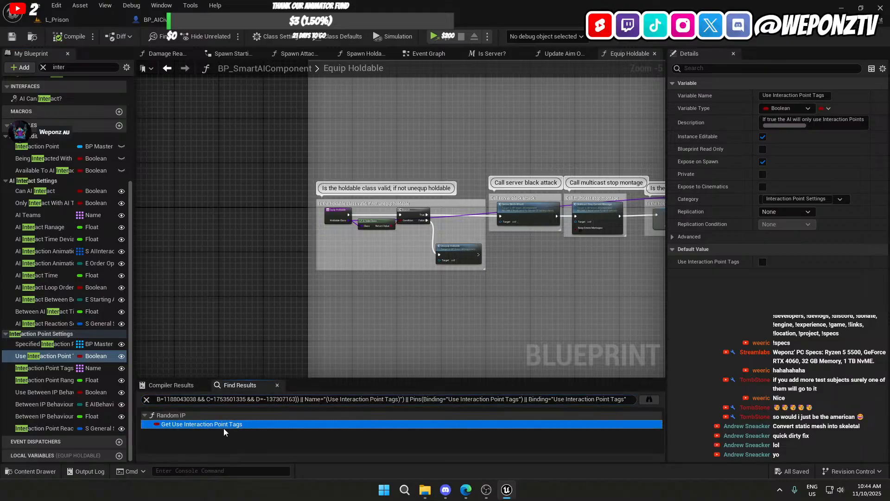
Step: Examine the Random IP graph from the interaction point tag check back to the AI base check and sphere overlap sections
scroll(429, 271, down, 3)
right_drag(429, 271, 169, 248)
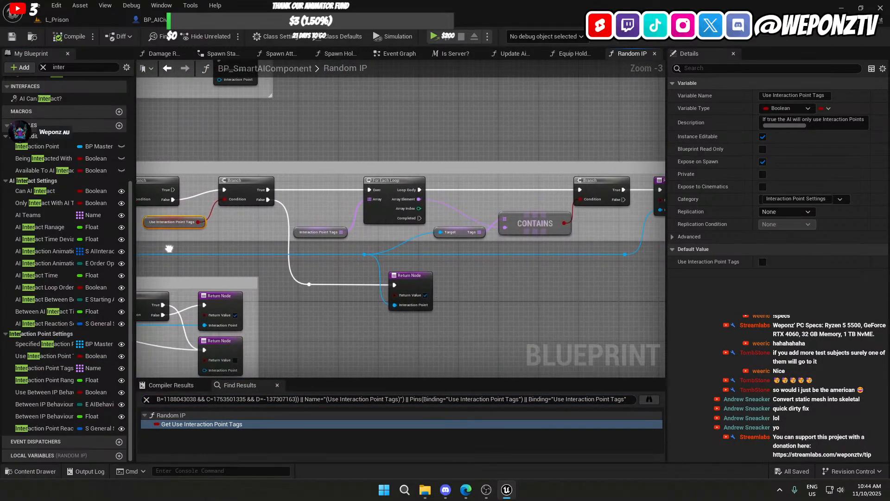
right_drag(555, 301, 889, 310)
right_drag(139, 278, 889, 313)
right_drag(473, 169, 299, 154)
scroll(381, 159, down, 3)
right_drag(387, 248, 262, 102)
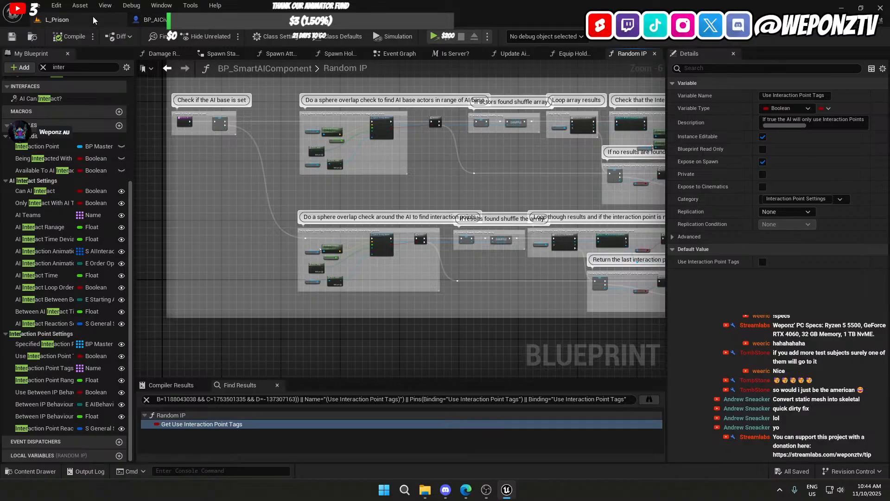
Step: Return to the L_Prison level, select the interaction point beside the storage rack and open its BP_MasterInteractionPoint blueprint
click(104, 20)
click(286, 75)
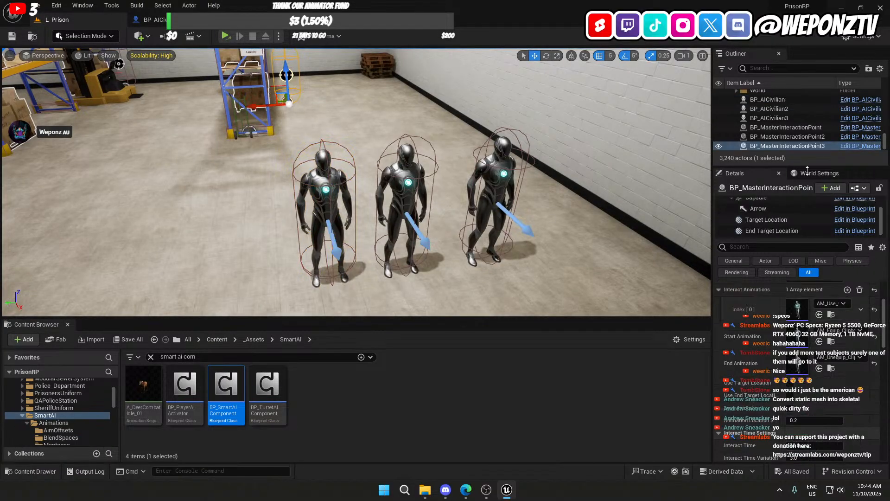
click(873, 148)
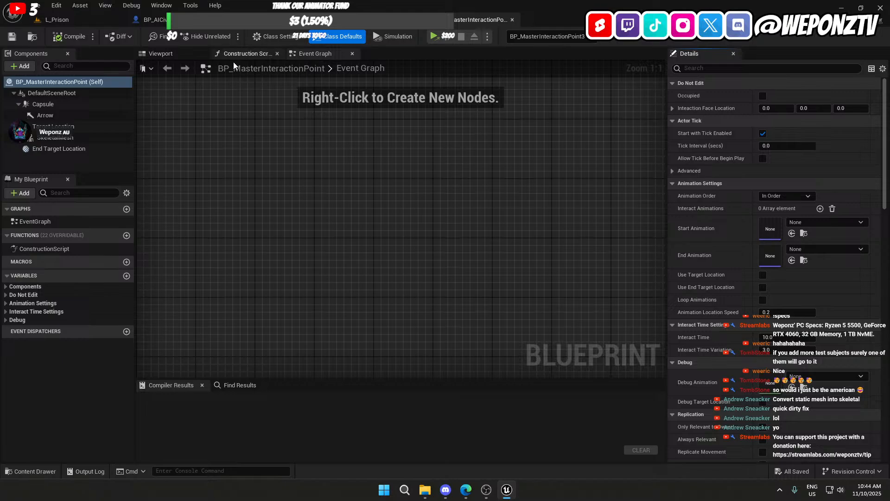
Step: Check the variable categories of BP_MasterInteractionPoint and expand Animation Settings to review its variables
scroll(256, 110, down, 5)
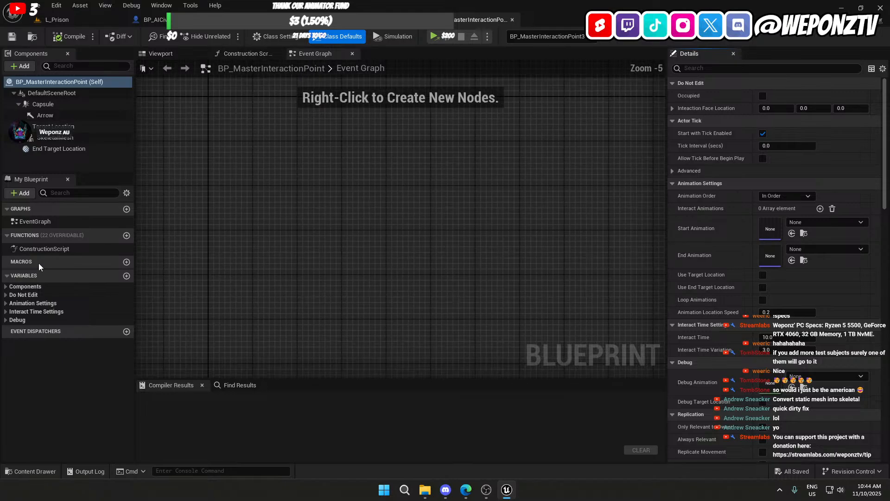
click(6, 313)
click(6, 312)
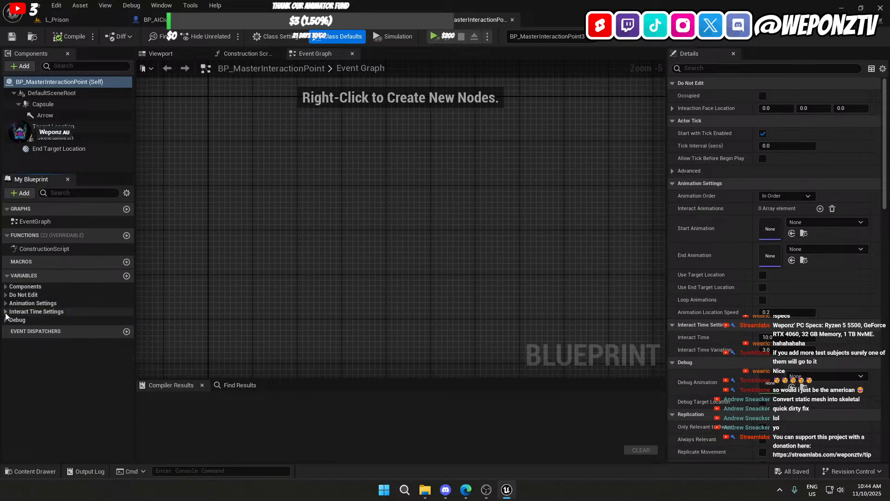
click(5, 287)
click(6, 286)
click(6, 294)
click(5, 295)
click(6, 304)
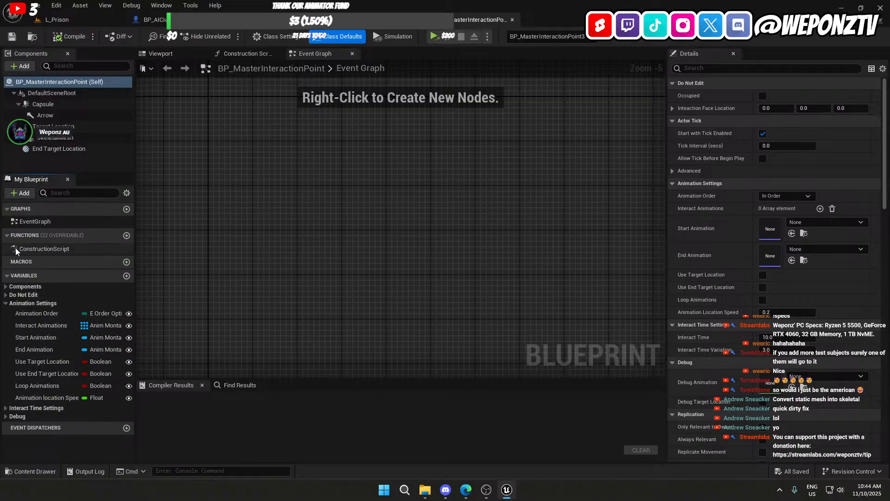
scroll(318, 165, down, 4)
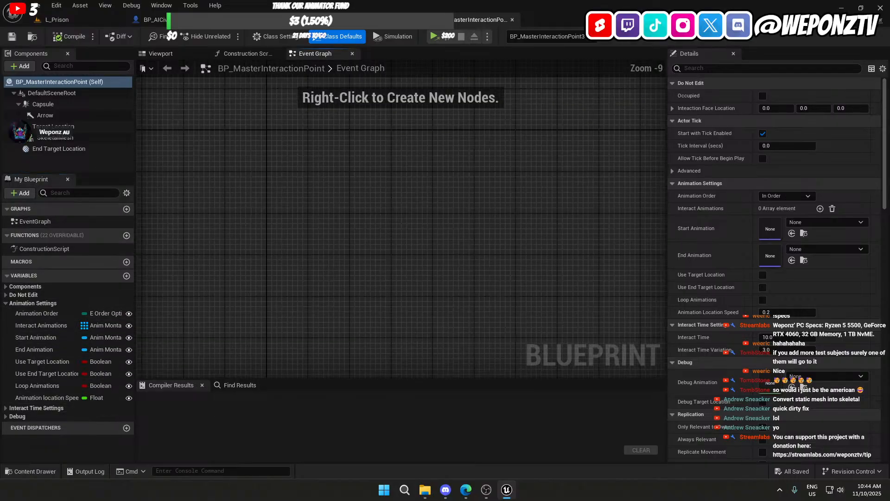
Step: Return to BP_SmartAIComponent and clear the member search
click(357, 20)
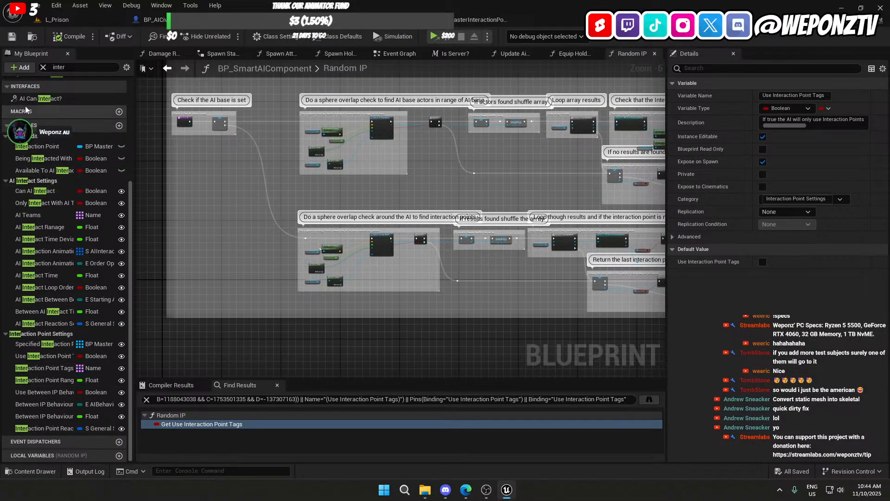
scroll(79, 158, up, 5)
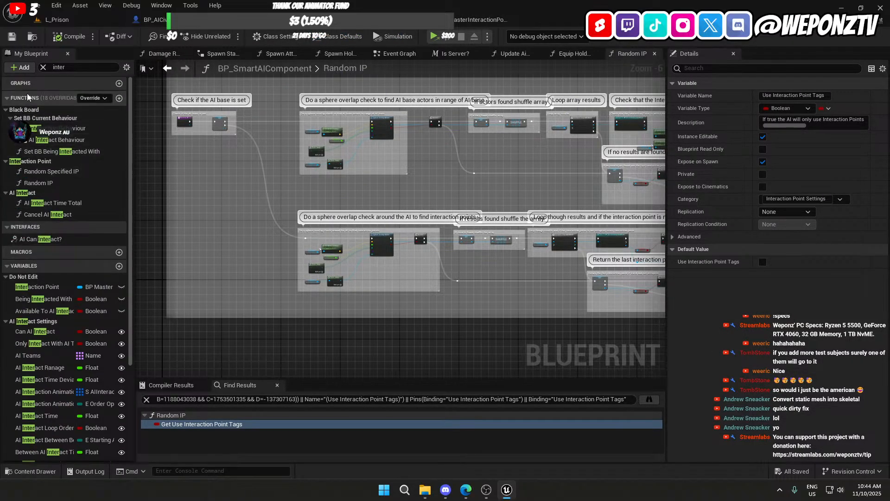
click(43, 69)
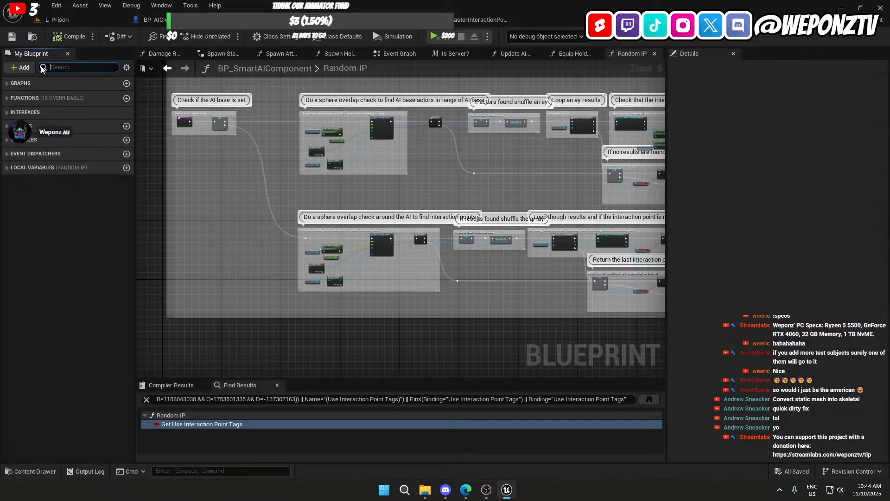
click(486, 489)
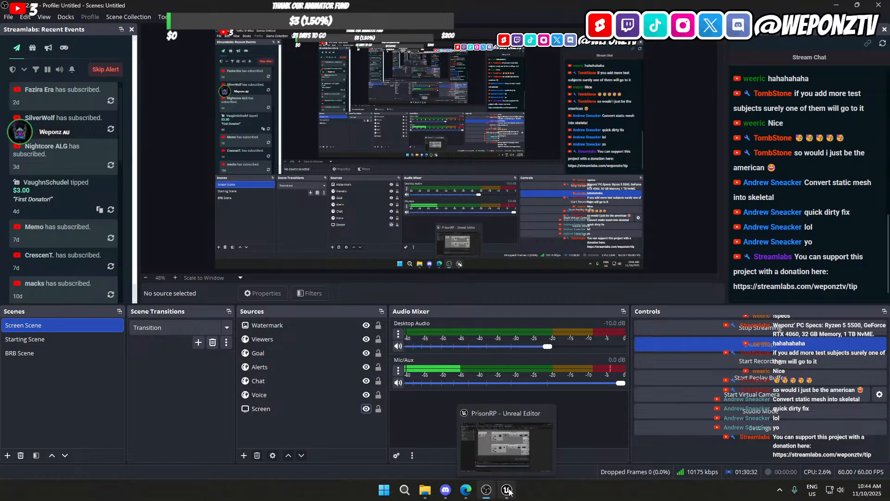
click(498, 473)
Step: Examine the component's Event Graph, including the Animation Events section and the alert and set behaviour events
right_drag(388, 120, 521, 151)
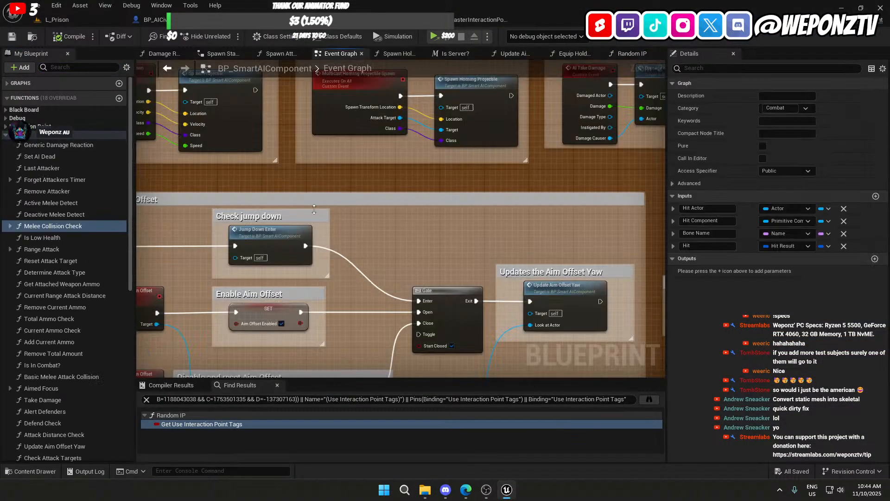
scroll(335, 215, down, 8)
right_drag(233, 234, 0, 187)
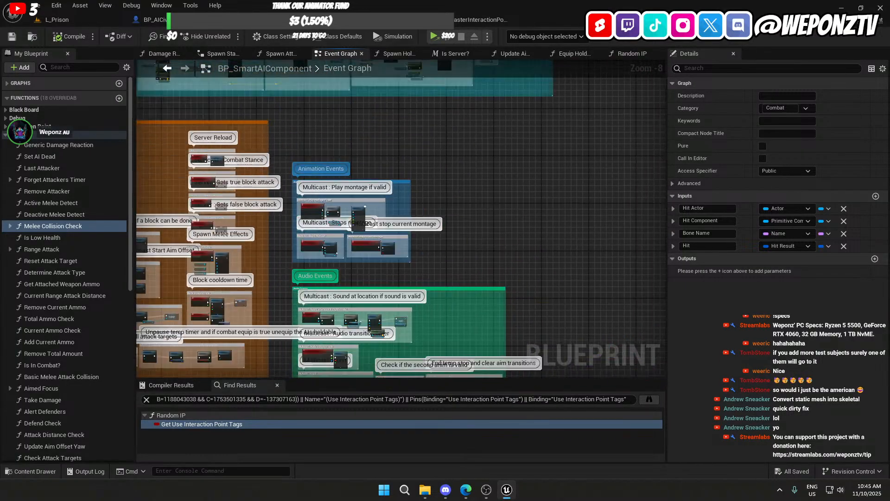
right_drag(484, 169, 468, 217)
scroll(338, 248, up, 5)
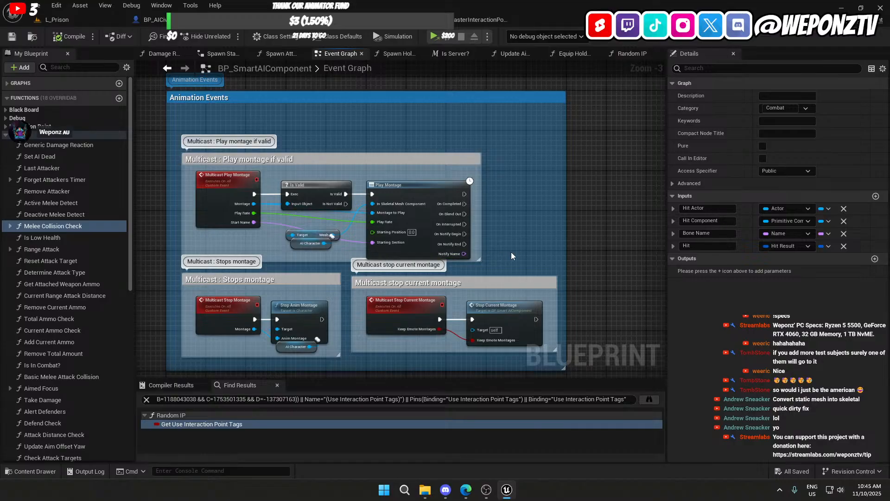
right_drag(510, 252, 515, 147)
scroll(515, 148, down, 3)
right_drag(465, 261, 147, 62)
scroll(372, 149, up, 4)
right_drag(407, 176, 22, 126)
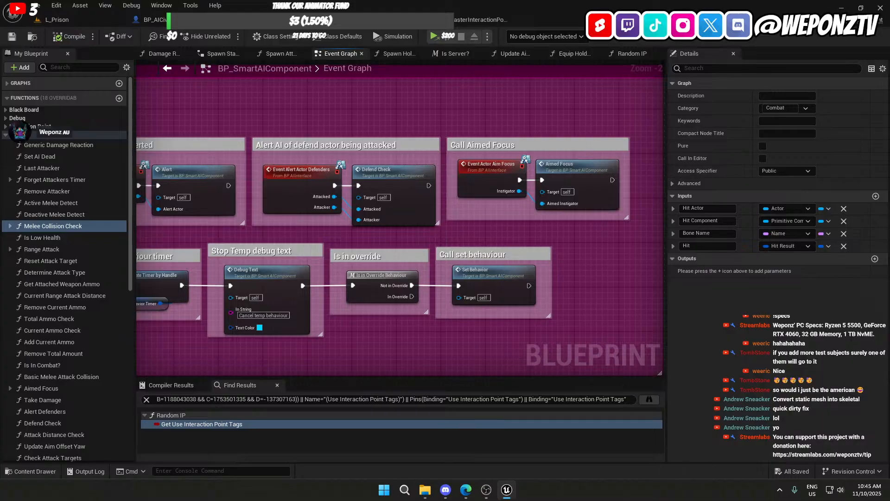
Step: Locate the Holdable Events section of the Event Graph and examine its unequip, starting weapon and attach holdable events
scroll(363, 194, down, 4)
right_drag(363, 195, 623, 210)
scroll(385, 209, up, 4)
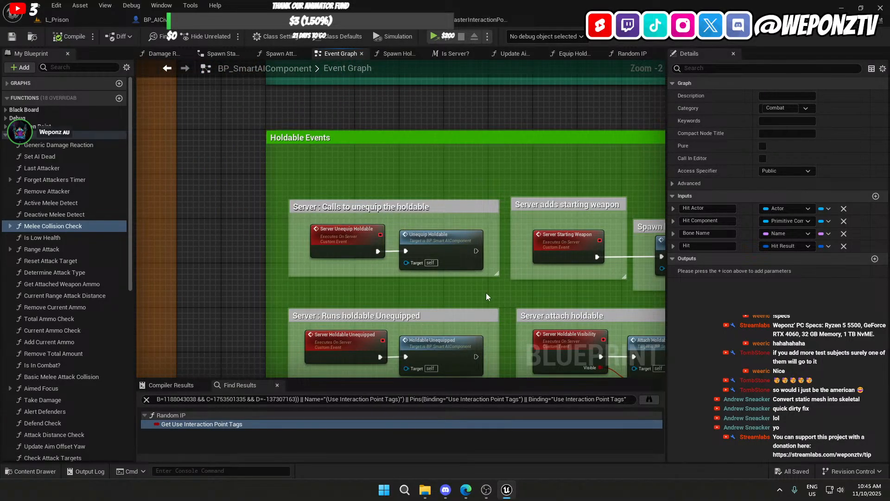
scroll(391, 297, down, 1)
right_drag(391, 297, 480, 274)
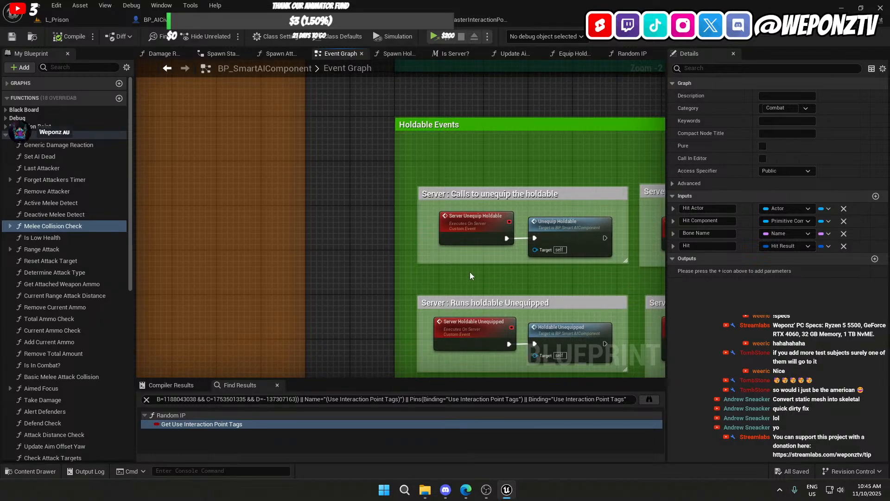
click(477, 280)
click(404, 262)
right_drag(405, 262, 136, 222)
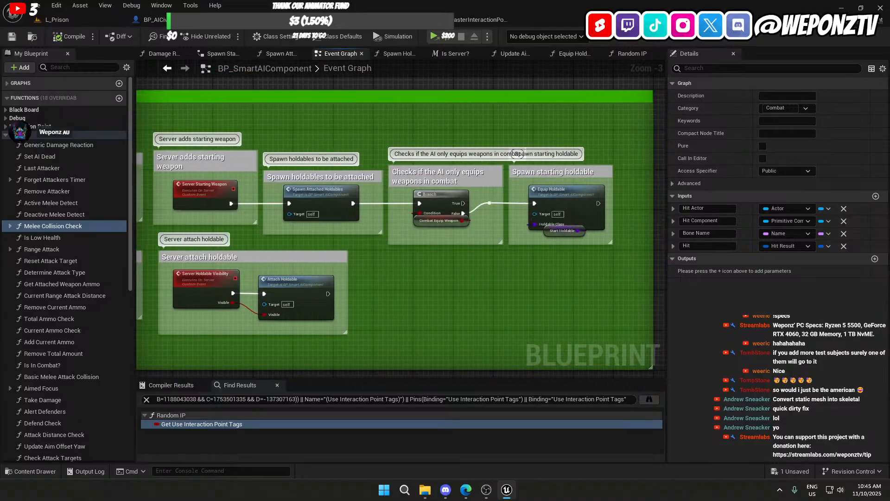
Step: Open the Equip Holdable function from the Spawn starting holdable section and find its references across all blueprints
double_click(561, 197)
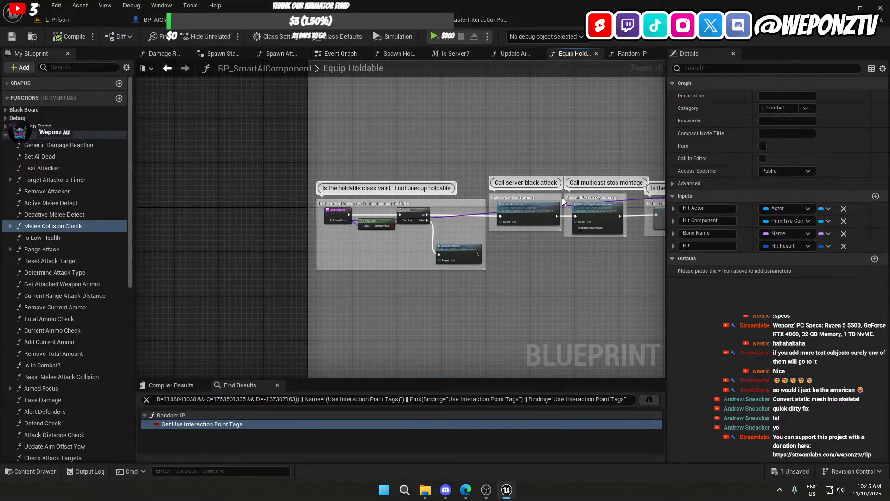
right_drag(411, 156, 404, 125)
scroll(364, 174, up, 2)
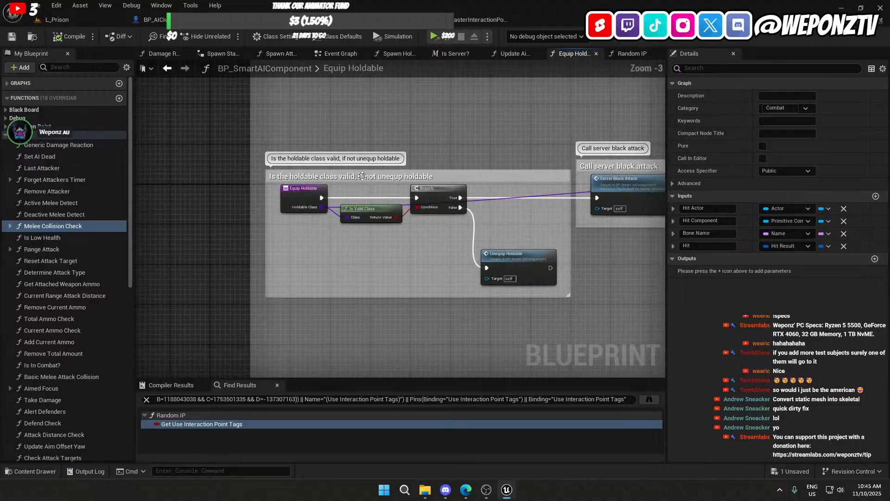
right_click(298, 198)
click(330, 288)
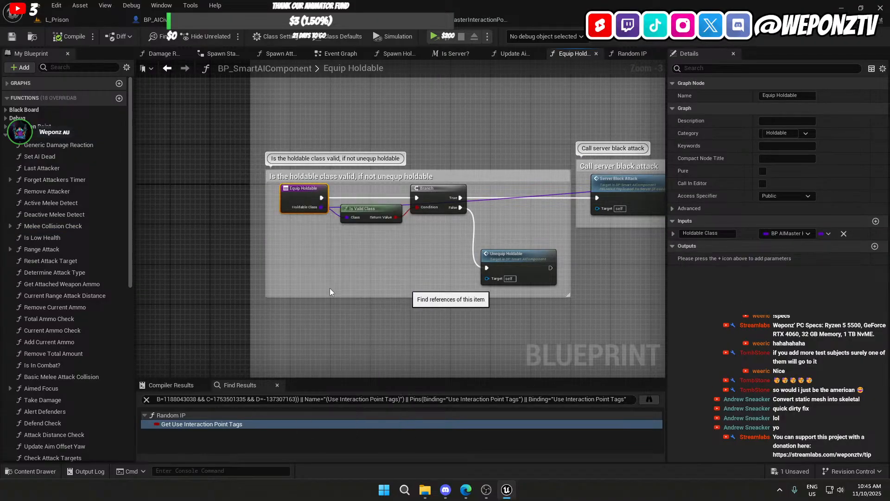
click(649, 399)
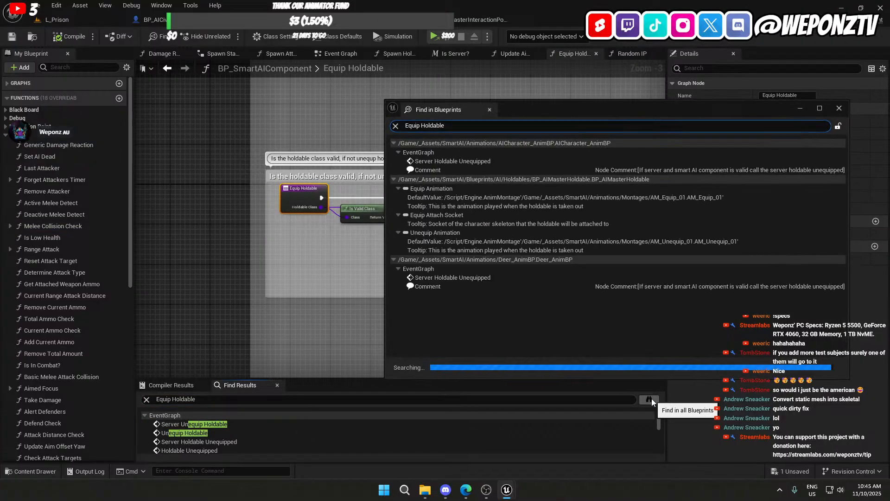
Step: Examine the Equip Holdable search results for the functions and blueprints that call it
scroll(550, 309, down, 10)
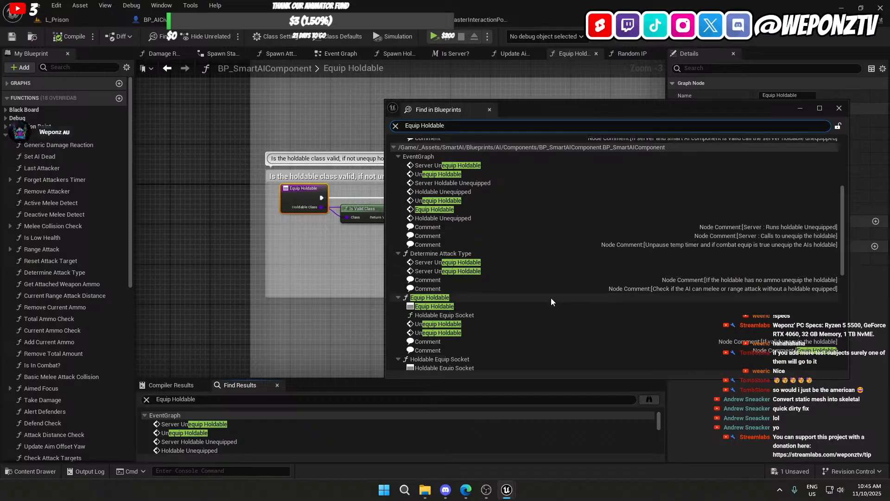
scroll(557, 287, down, 4)
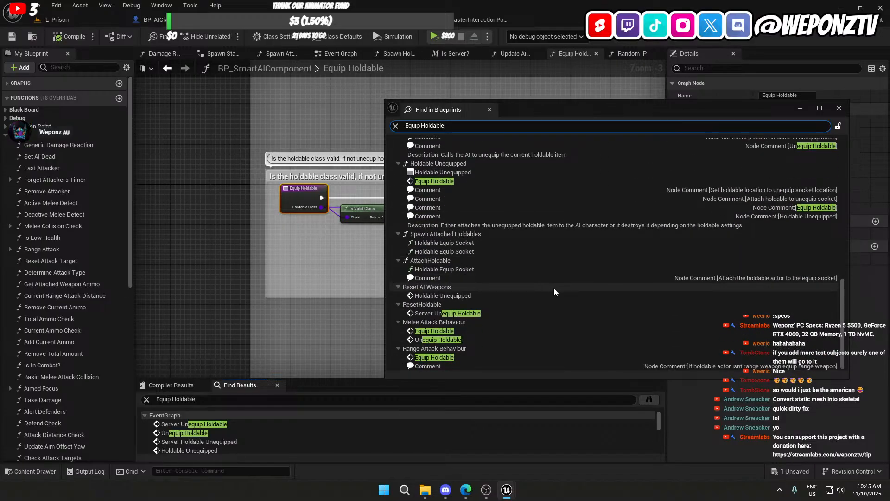
scroll(525, 289, up, 8)
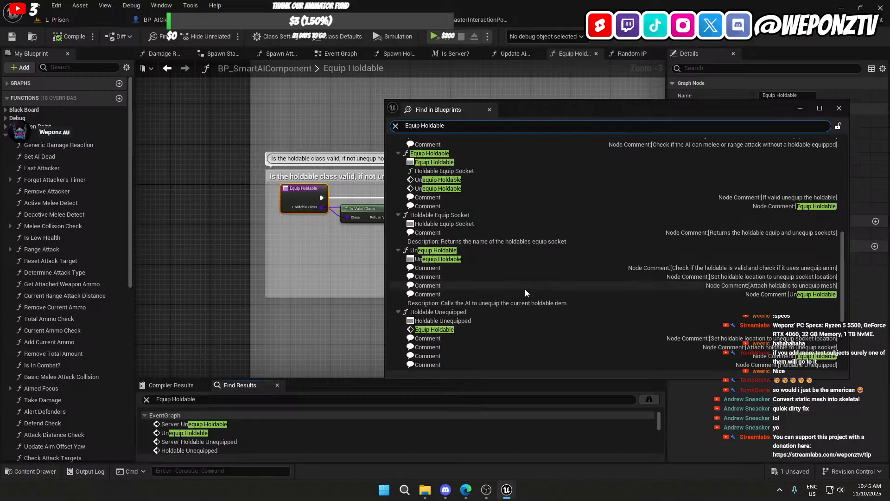
scroll(524, 292, up, 2)
scroll(525, 292, up, 5)
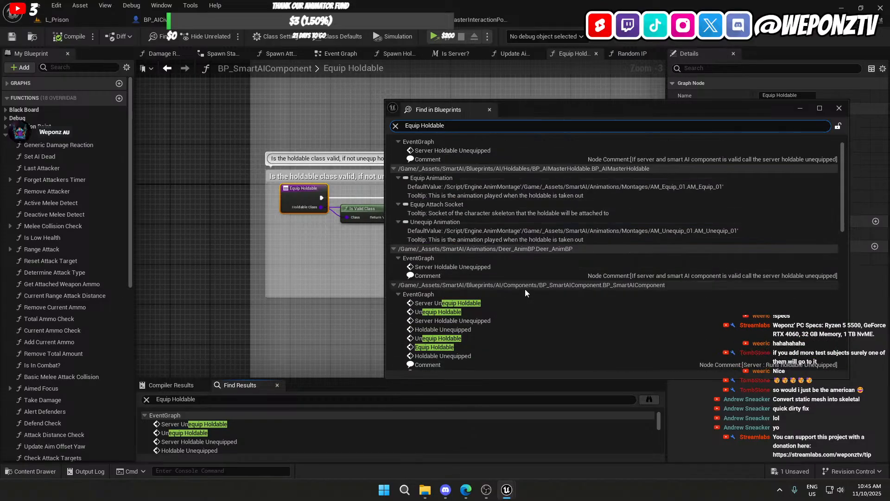
scroll(525, 292, down, 3)
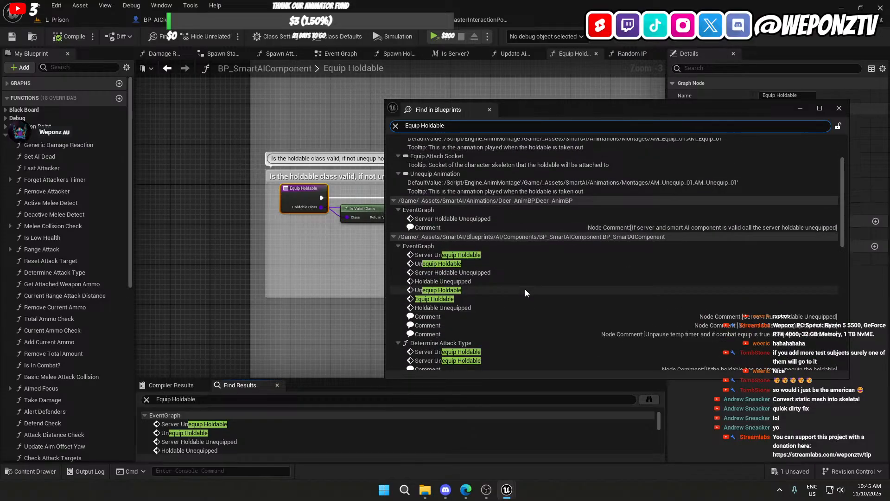
scroll(525, 288, up, 3)
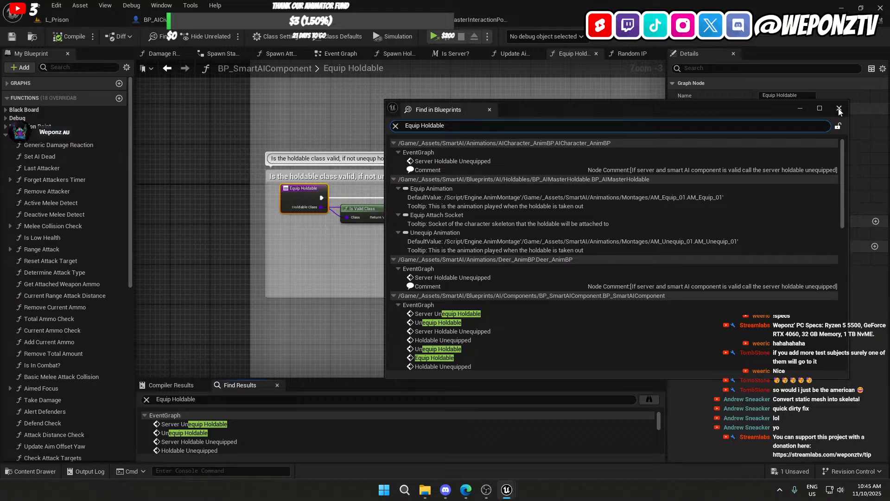
Step: Open the Server Unequip Holdable event from the Equip Holdable search results and find its references across all blueprints
scroll(477, 302, down, 2)
scroll(478, 272, down, 2)
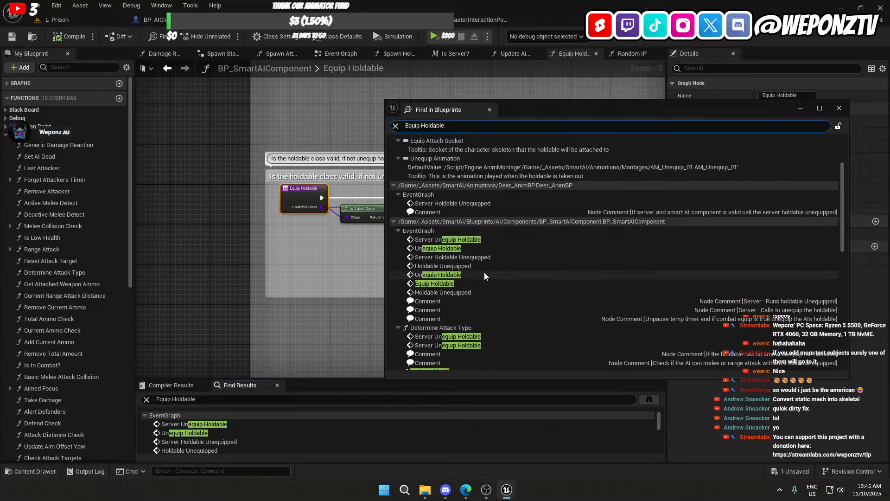
scroll(466, 255, down, 4)
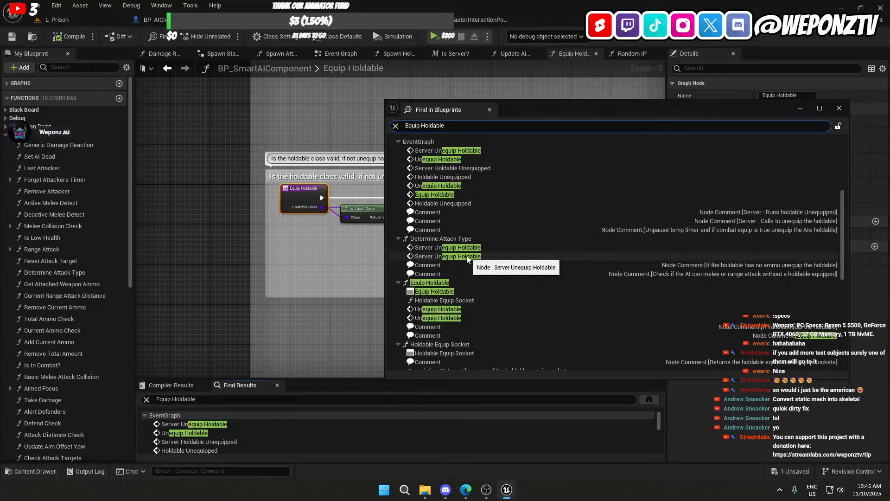
double_click(446, 151)
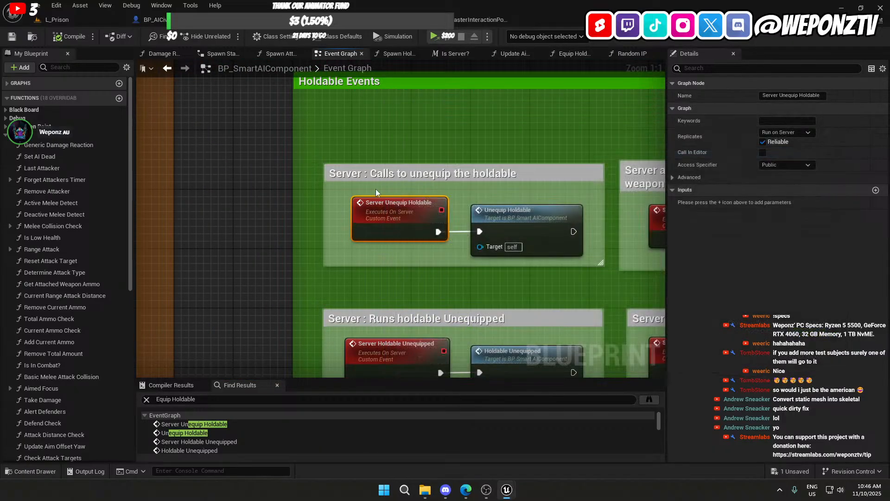
right_click(389, 215)
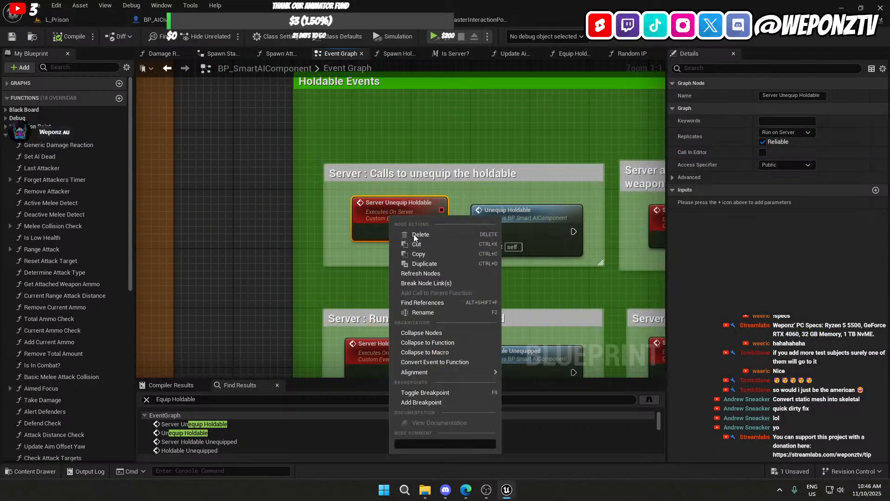
click(427, 302)
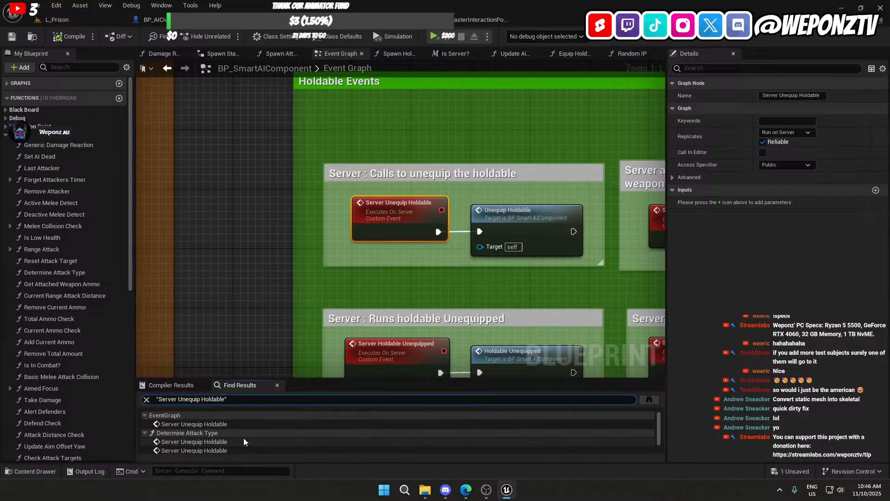
click(649, 400)
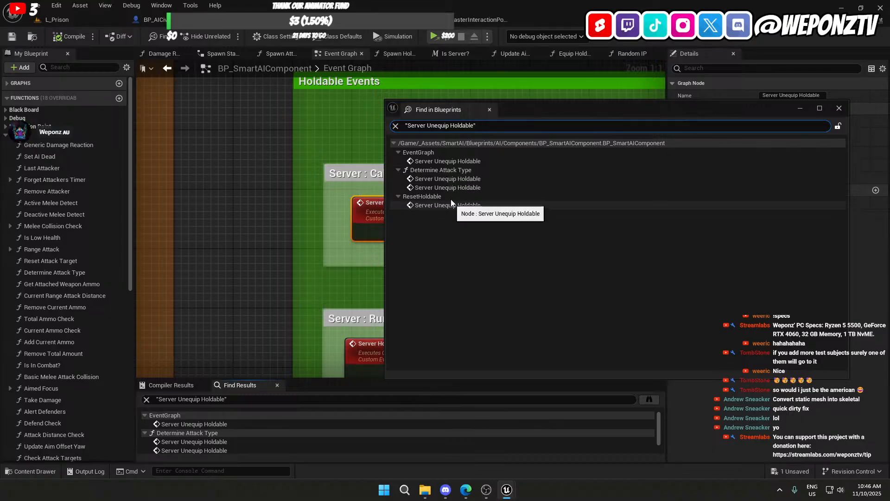
Step: Open the Server Unequip Holdable call in the Reset Holdable graph and examine the nodes around it
click(459, 162)
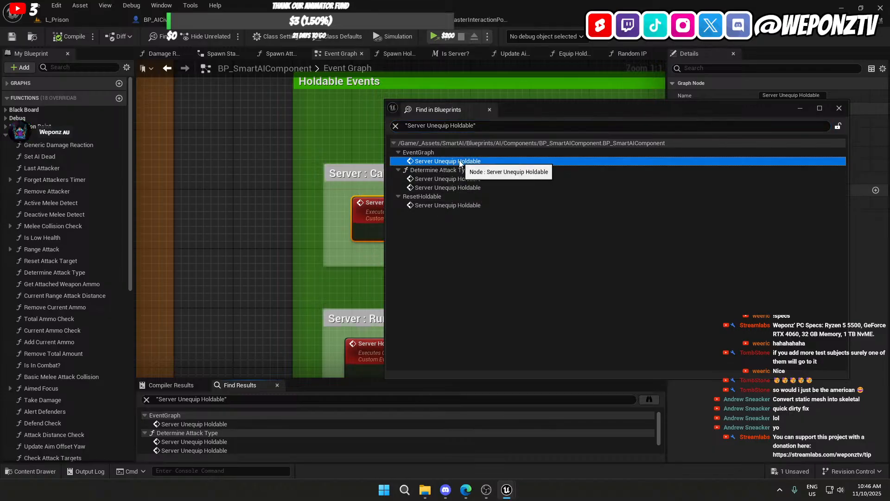
click(455, 205)
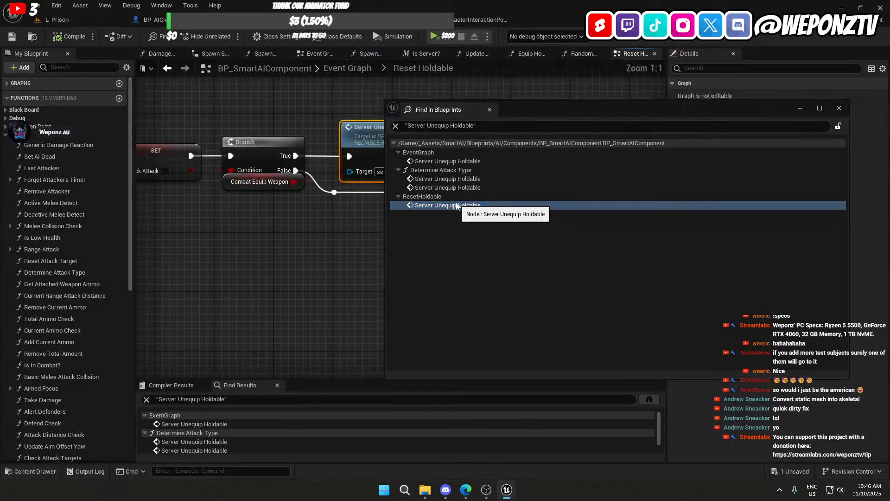
click(839, 108)
scroll(435, 253, down, 5)
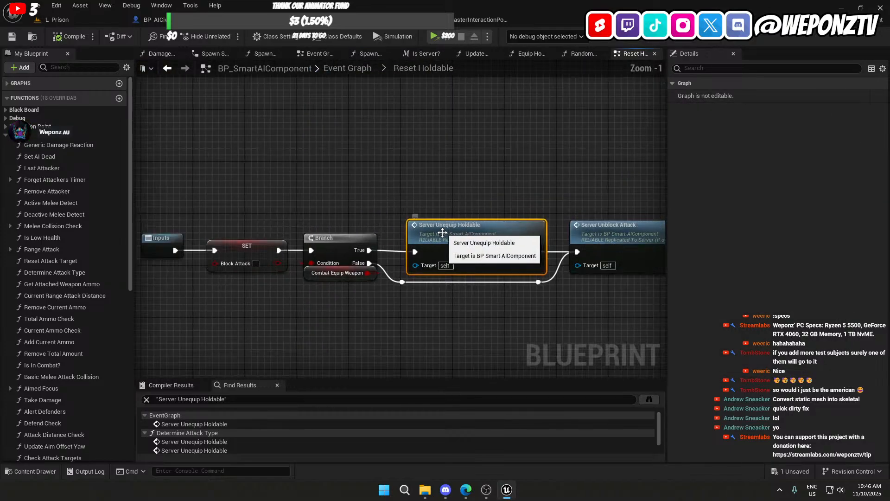
scroll(435, 253, up, 3)
Step: Follow the Server Unequip Holdable call through its event to the Unequip Holdable function and examine the start of its graph
double_click(482, 220)
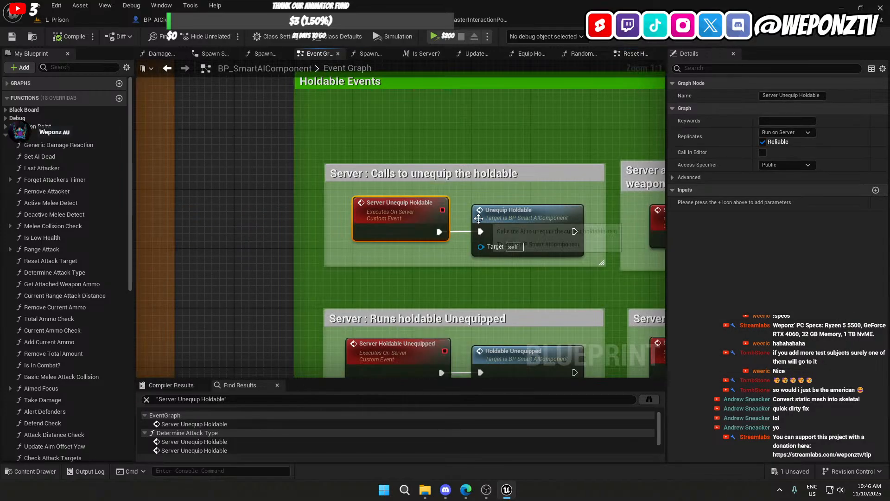
double_click(574, 222)
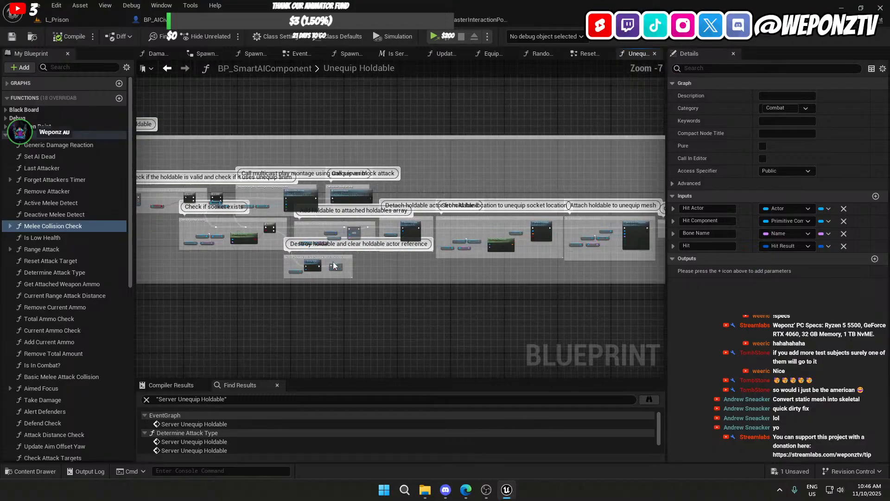
scroll(250, 275, up, 2)
right_drag(227, 265, 28, 272)
right_drag(663, 273, 661, 373)
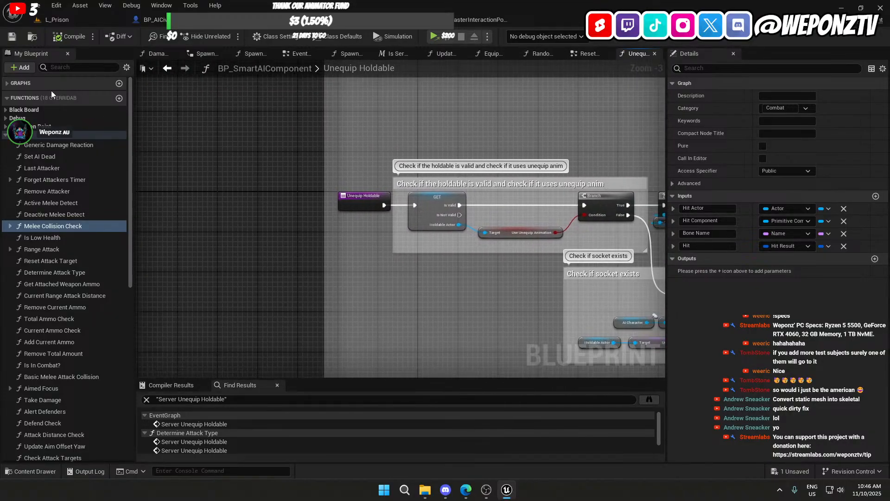
Step: Switch to BP_MasterInteractionPoint and look through its class defaults, including the animation and interact time settings
click(489, 21)
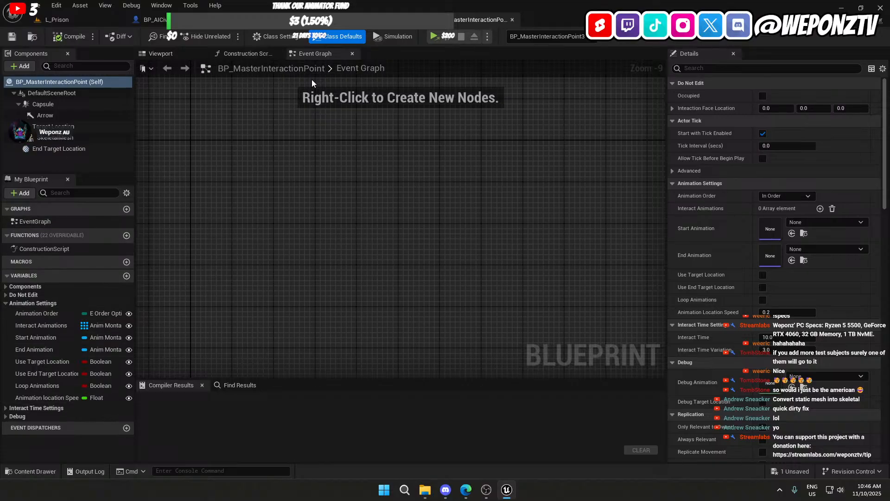
scroll(738, 234, down, 10)
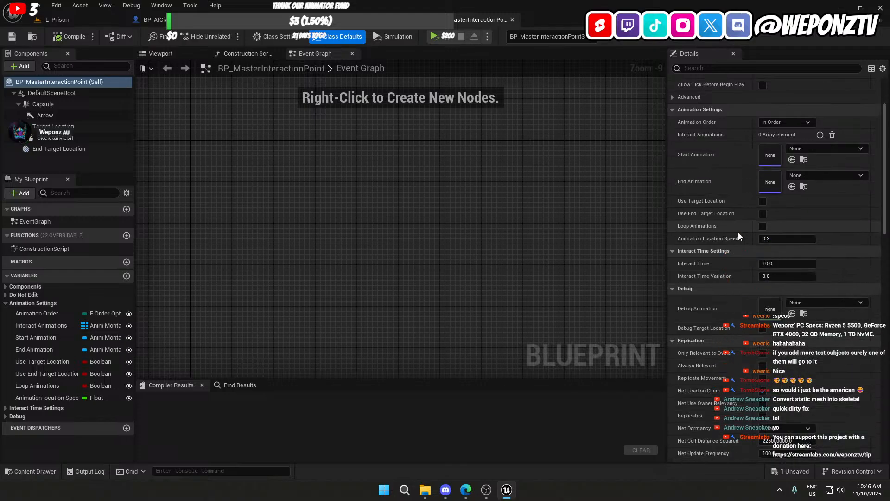
scroll(738, 233, down, 15)
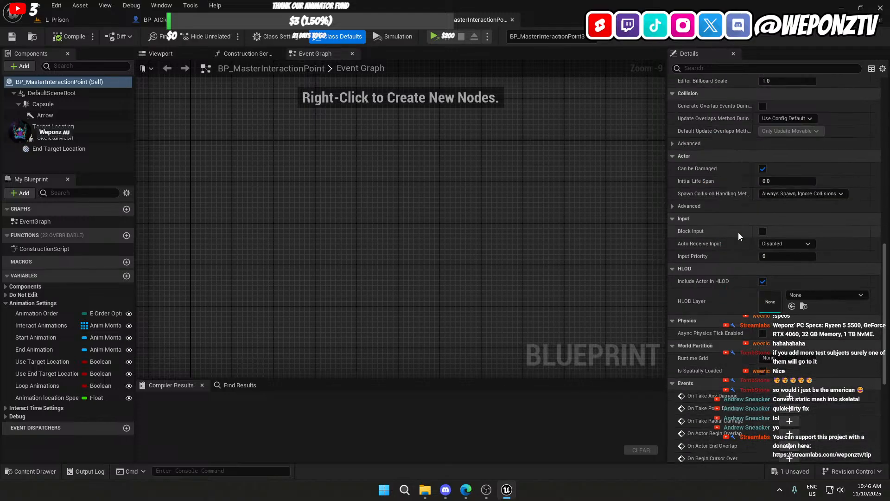
drag(884, 315, 888, 89)
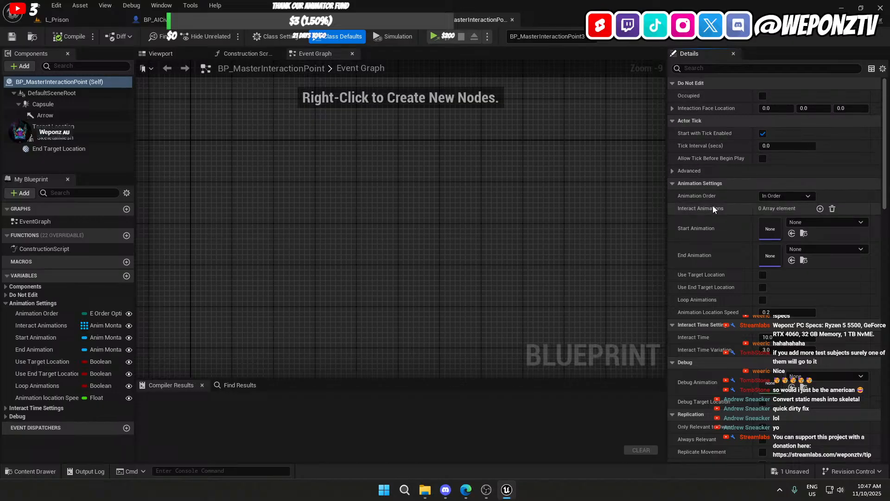
Step: Return to the L_Prison level and review the animation and interact time settings of BP_MasterInteractionPoint3
click(88, 21)
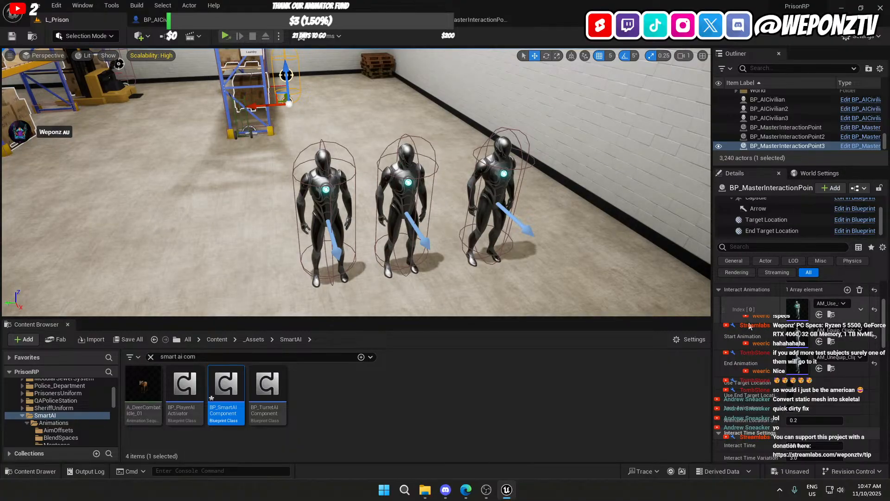
scroll(748, 325, up, 2)
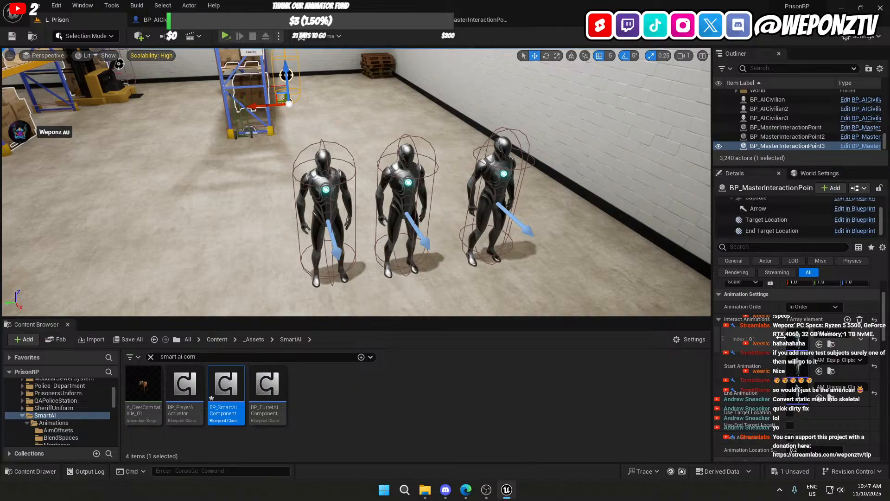
scroll(764, 332, down, 6)
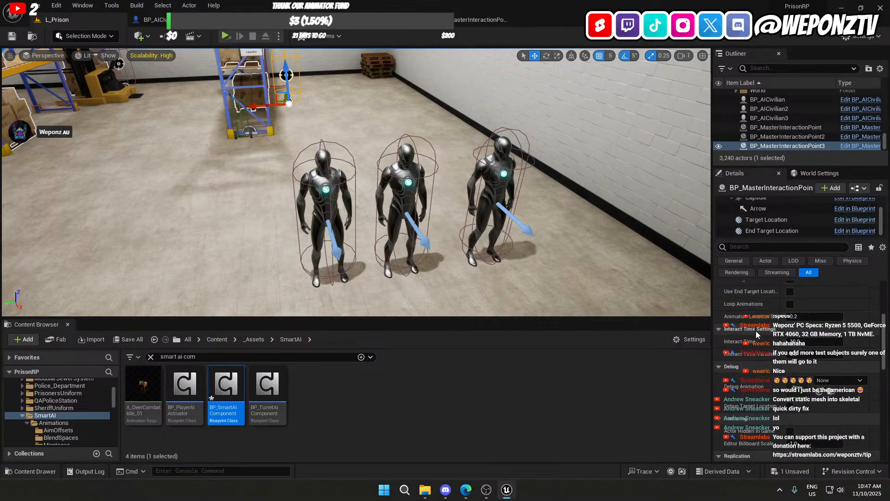
scroll(755, 330, up, 8)
scroll(755, 330, up, 6)
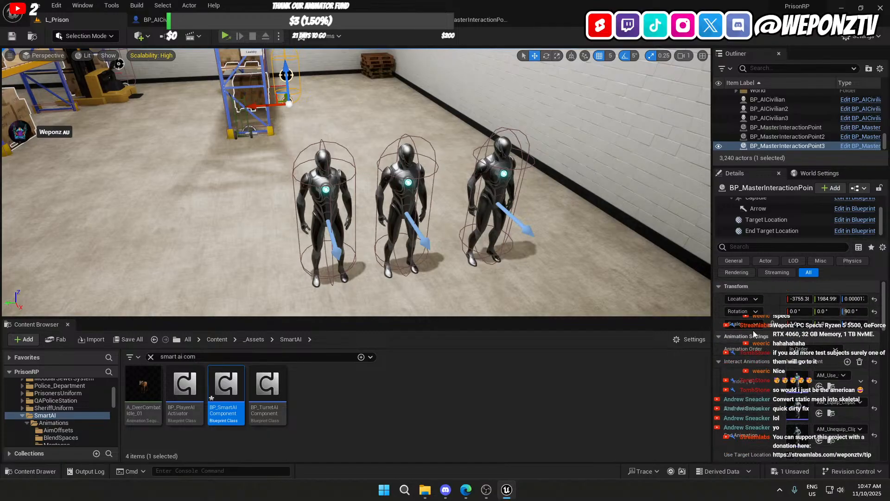
Step: Select the BP_AICivilian actor's BP_AIComponent and examine its general settings, including the Override Behaviours entries
click(306, 189)
scroll(754, 354, down, 5)
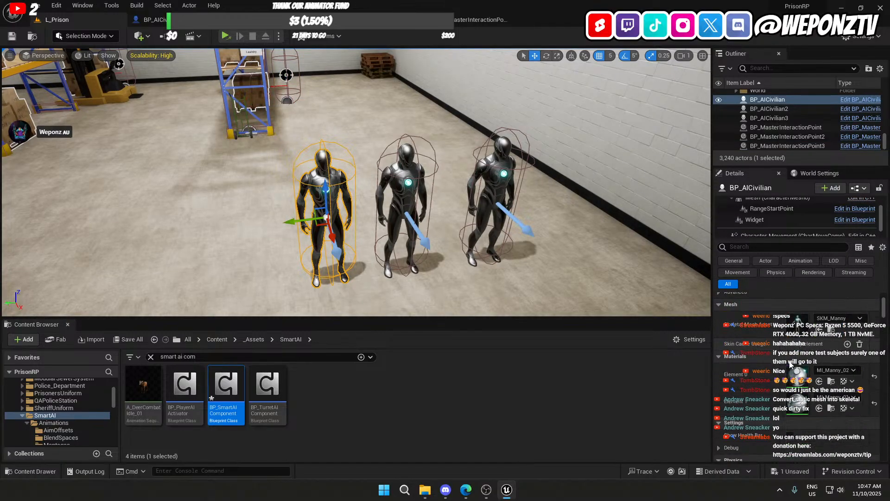
scroll(753, 355, down, 10)
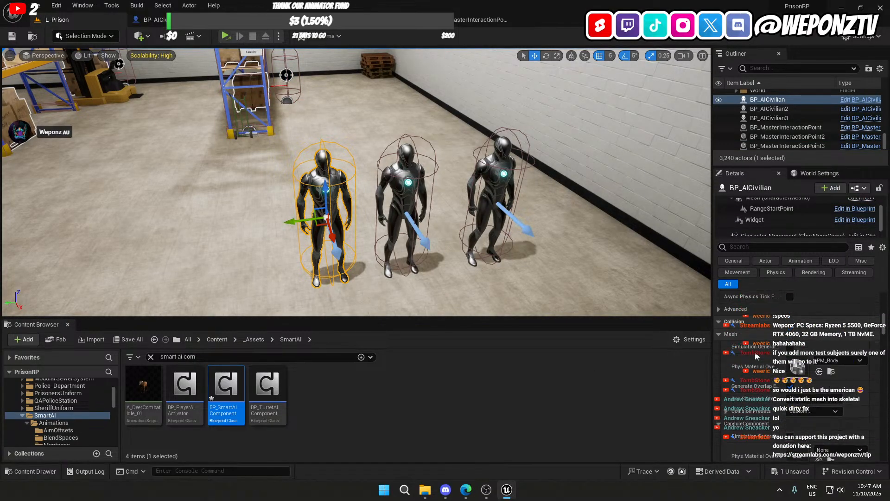
scroll(756, 356, down, 5)
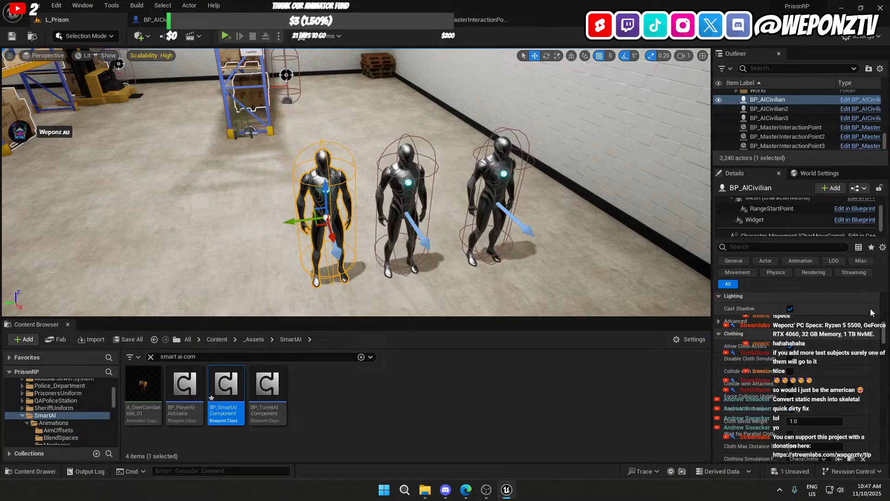
scroll(810, 217, down, 1)
click(785, 230)
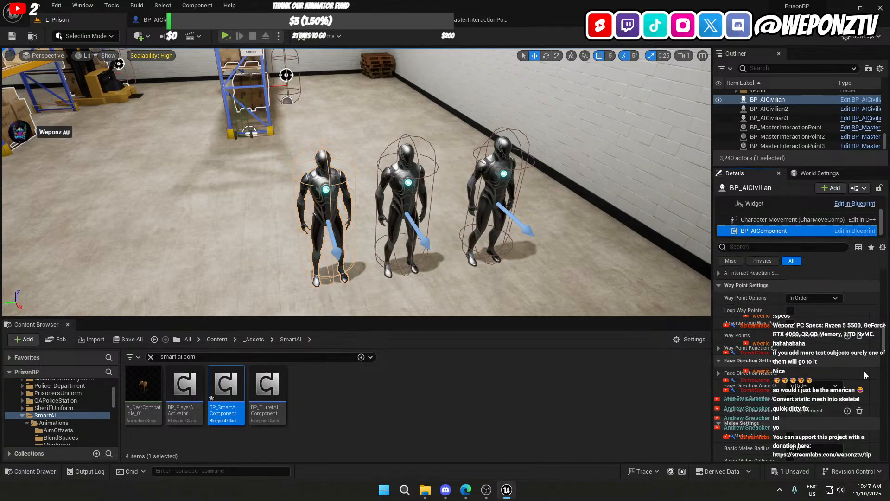
scroll(886, 343, up, 5)
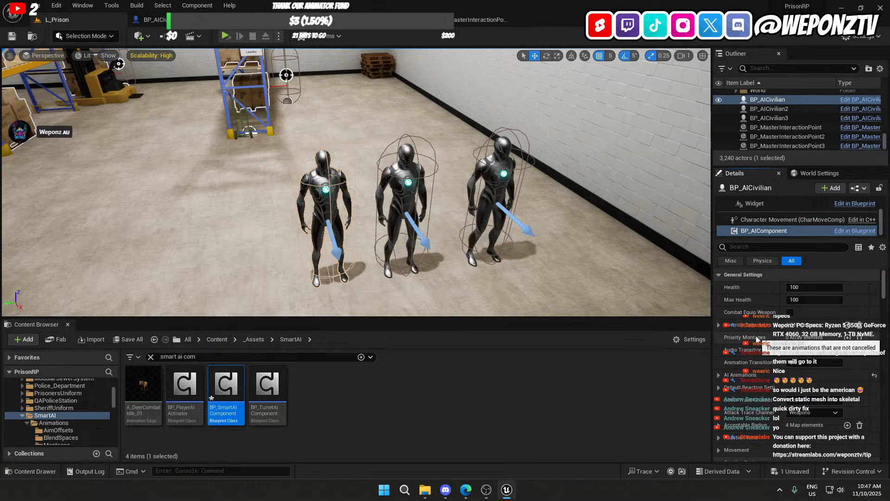
click(718, 325)
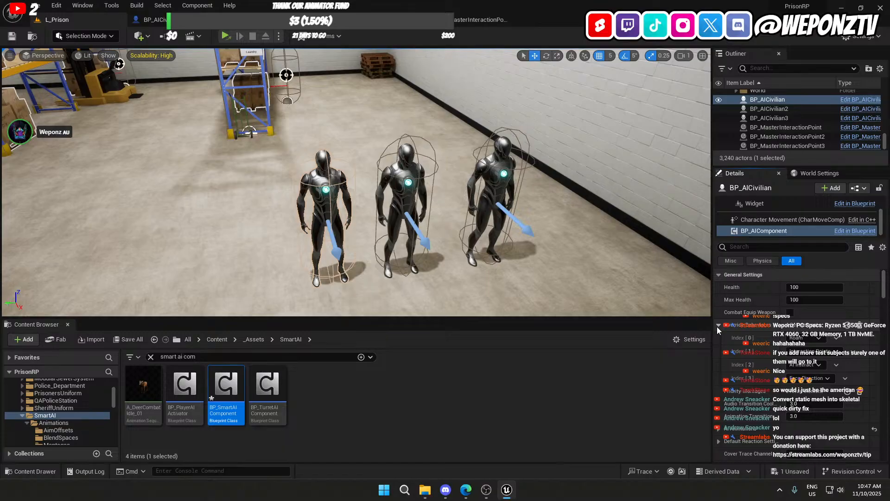
click(718, 325)
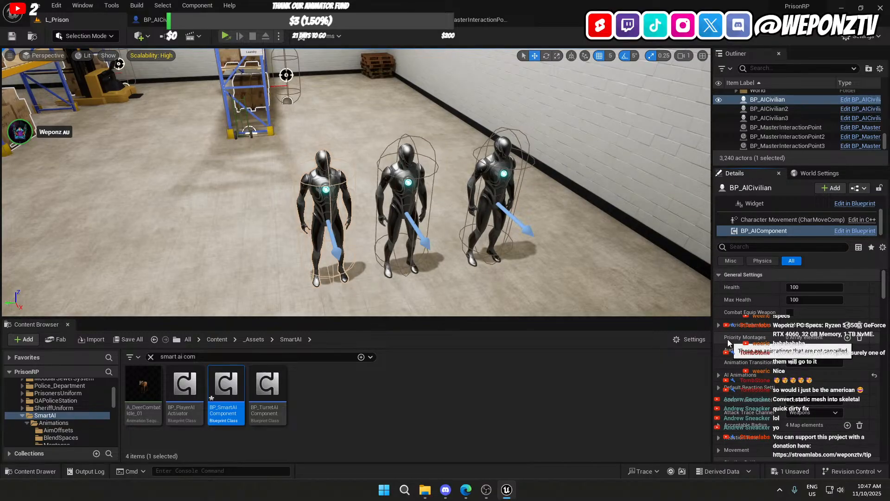
Step: Expand the component's AI Animations, look through the AI Interaction and Interaction Point animation options, and collapse the group again
scroll(722, 340, down, 2)
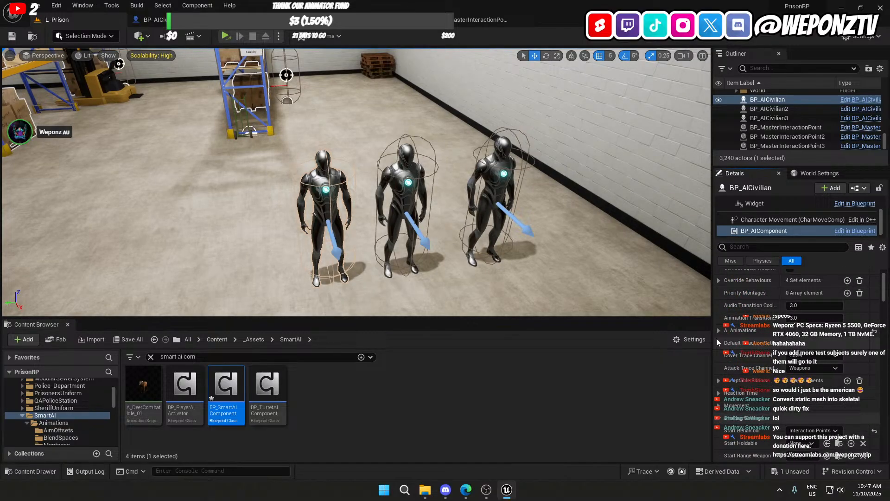
click(718, 330)
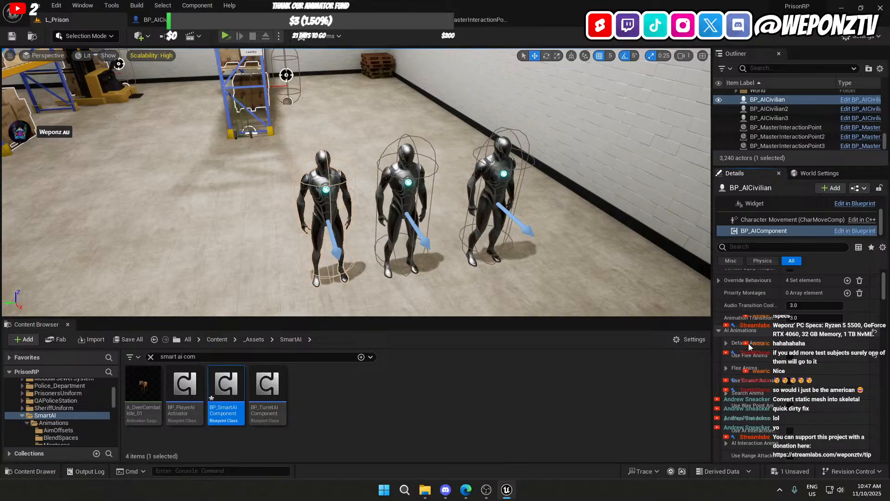
scroll(748, 345, down, 3)
scroll(743, 340, down, 1)
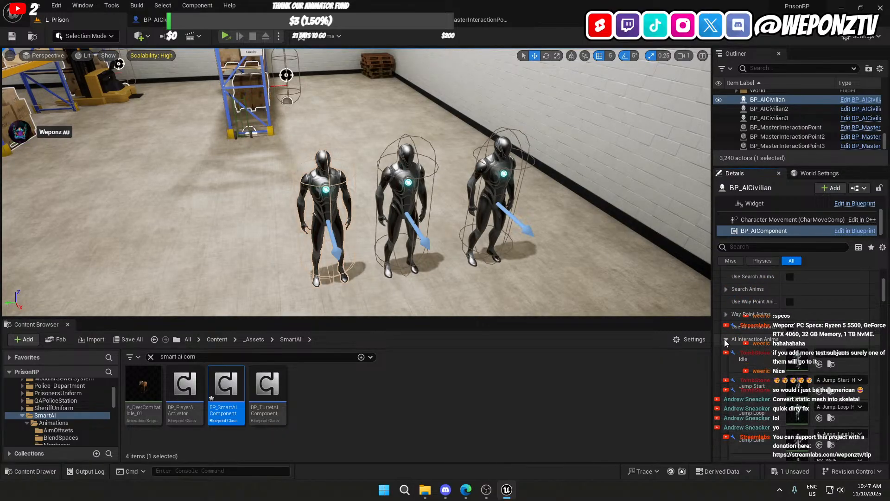
scroll(742, 345, down, 4)
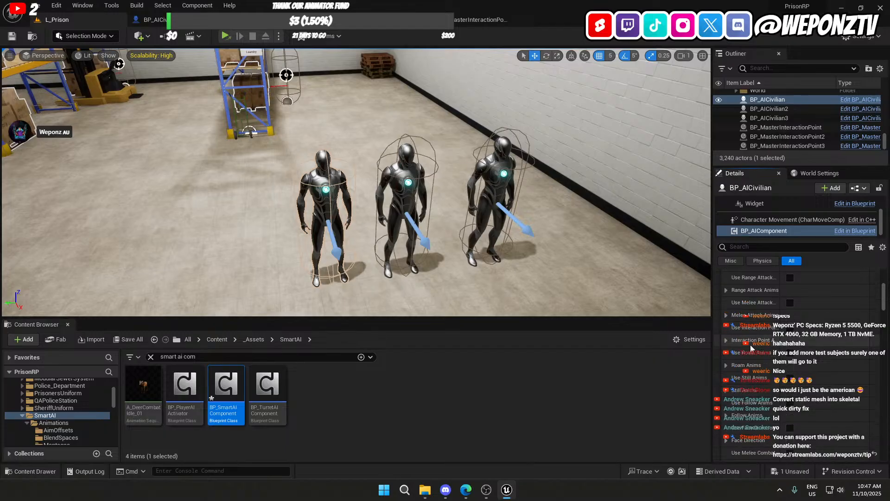
scroll(751, 348, up, 2)
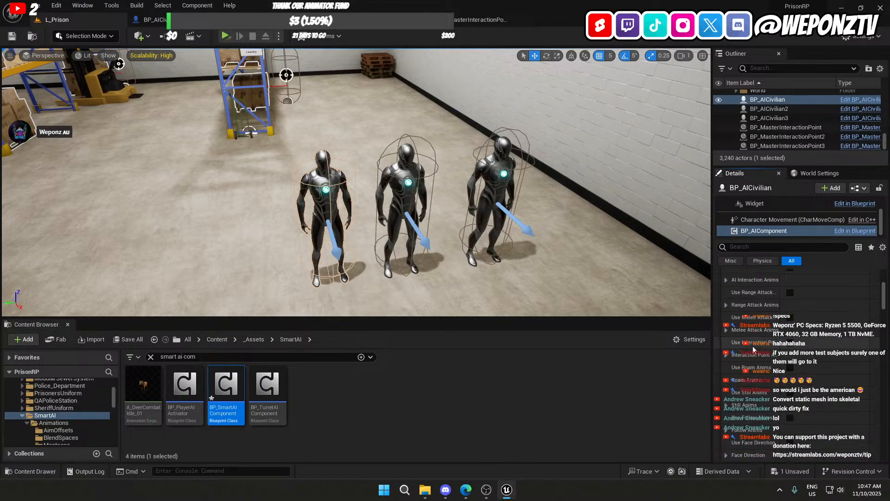
scroll(752, 347, up, 1)
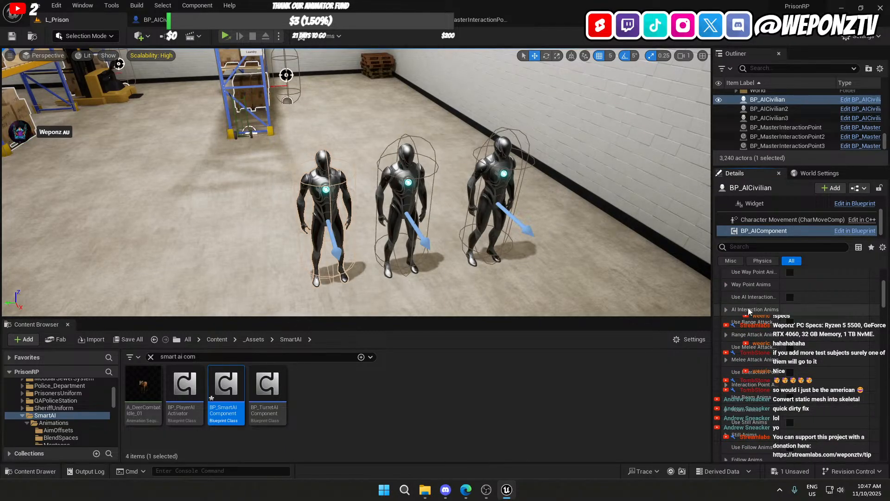
scroll(753, 312, up, 4)
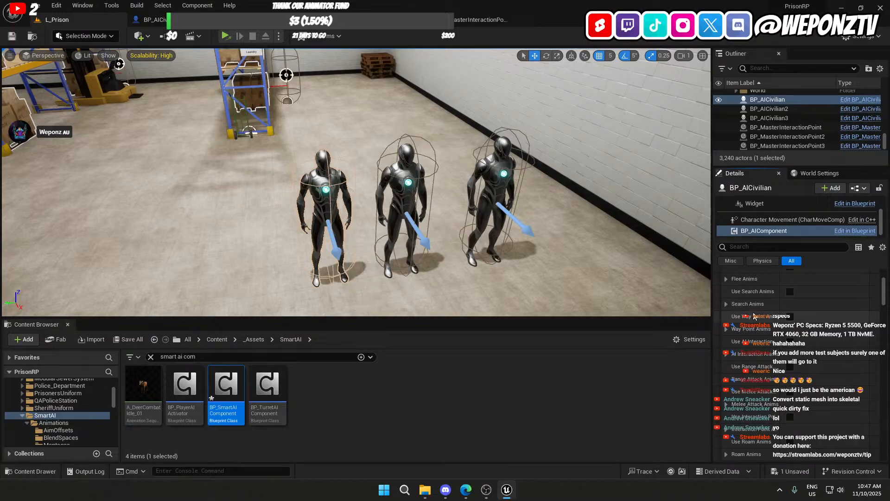
click(719, 301)
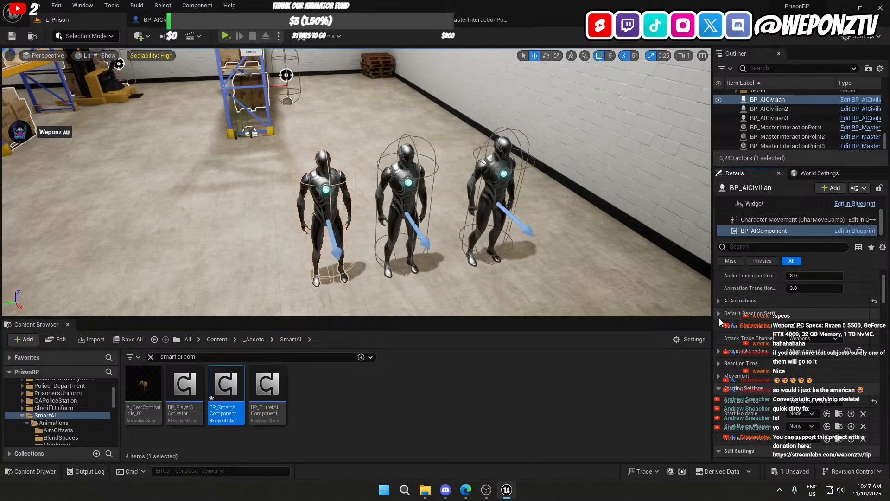
Step: Expand the BP_AIComponent's Movement group, look through its movement speed entries, and collapse the group again
click(717, 376)
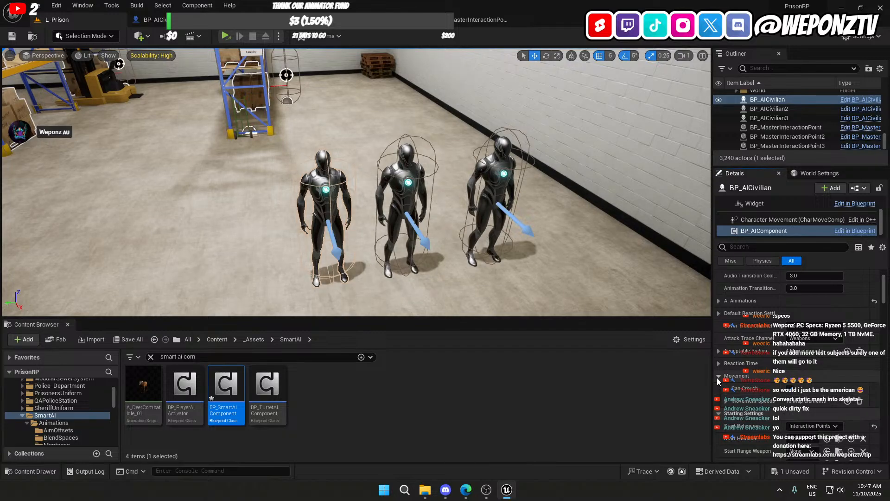
click(726, 400)
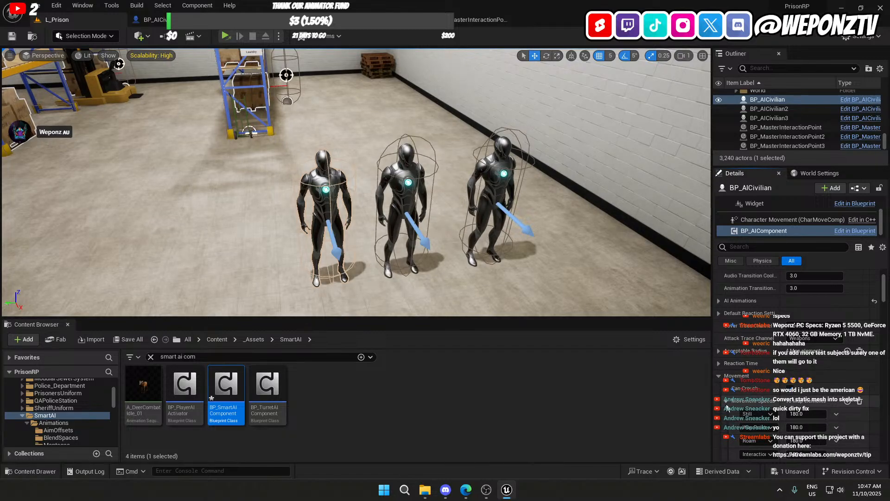
scroll(726, 407, down, 2)
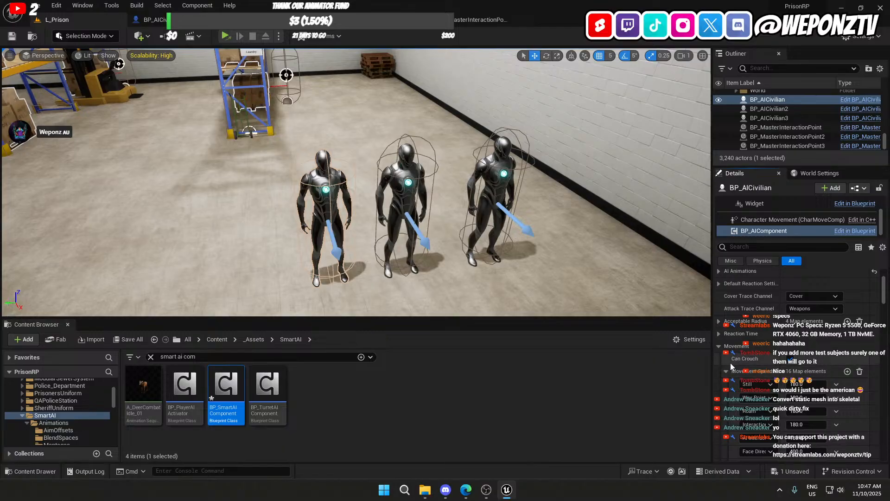
click(726, 371)
click(719, 345)
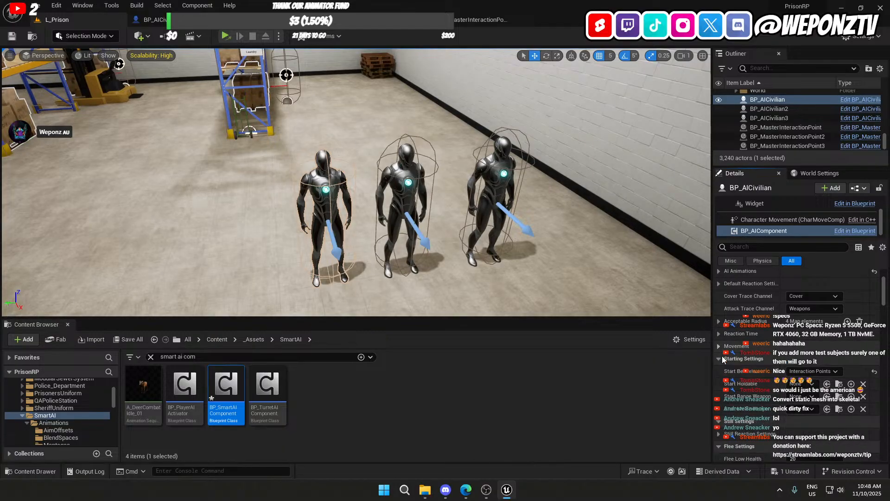
Step: Set the Start Behaviour of the BP_AIComponent to Roam on BP_AICivilian, BP_AICivilian2 and BP_AICivilian3
scroll(738, 380, down, 2)
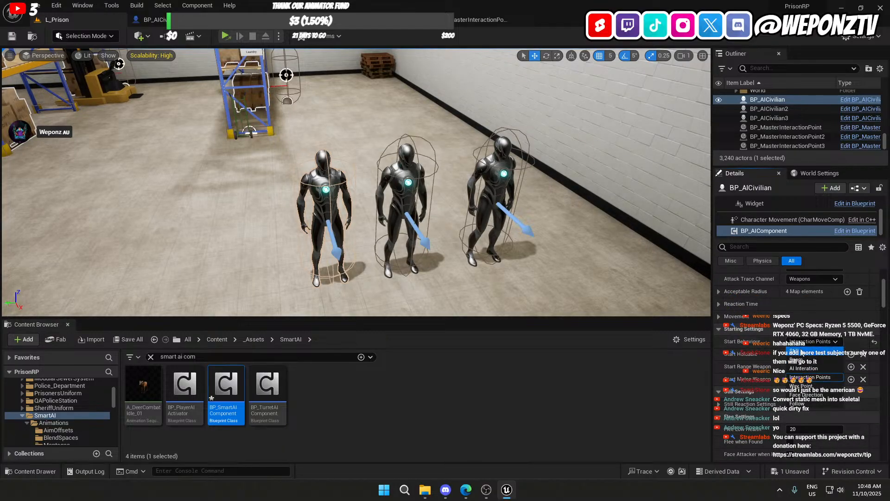
click(801, 358)
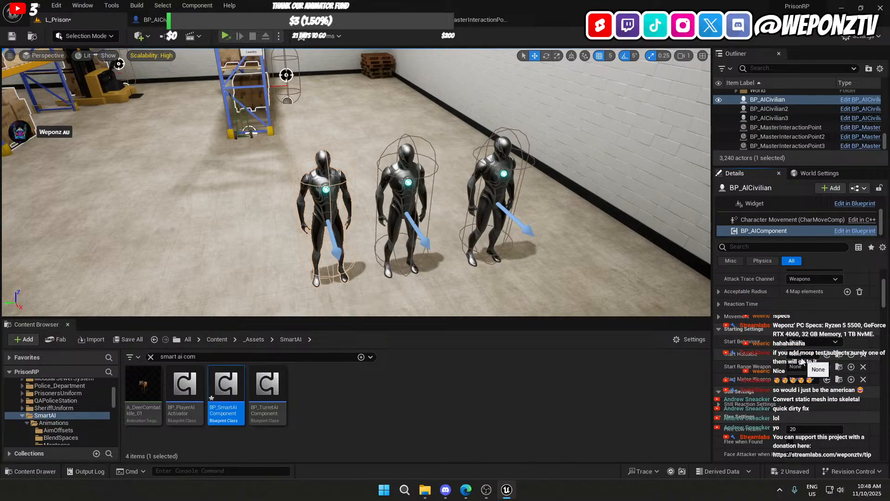
click(410, 186)
ctrl+click(506, 184)
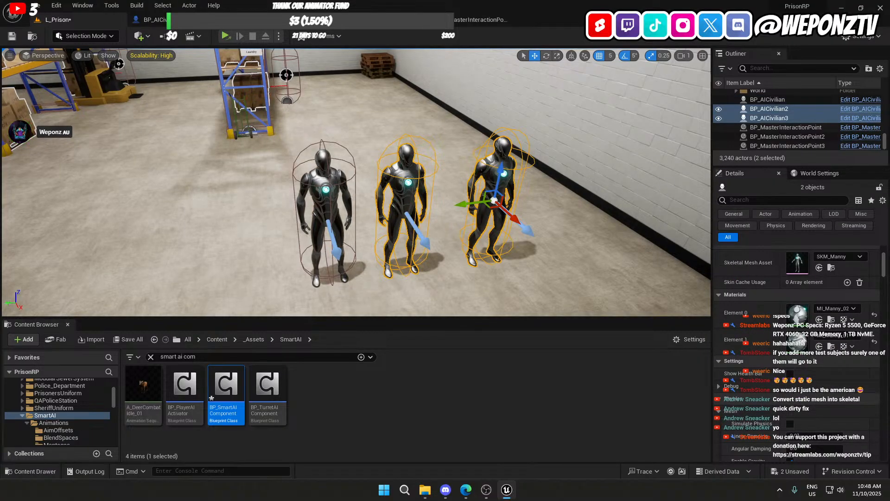
click(408, 185)
click(781, 231)
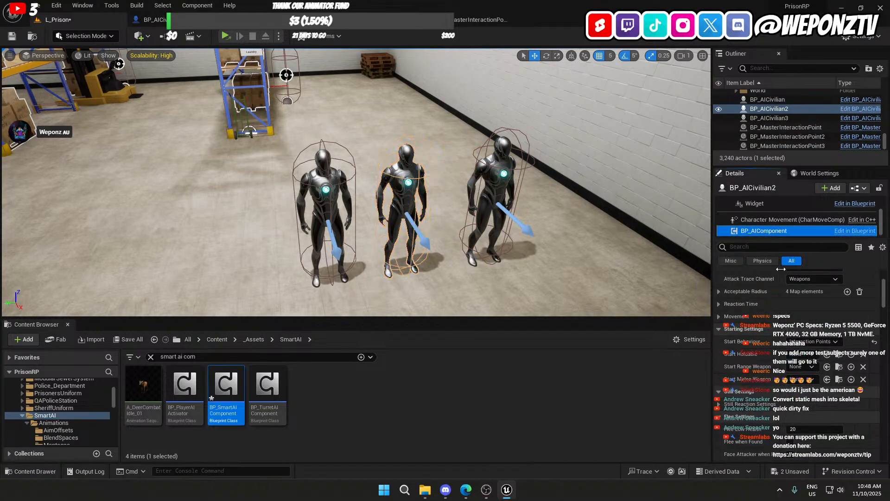
click(820, 342)
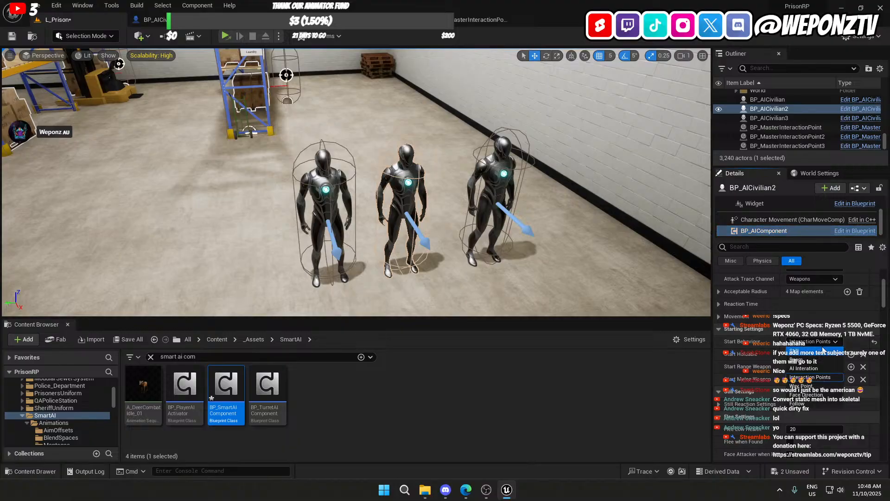
click(806, 360)
click(488, 184)
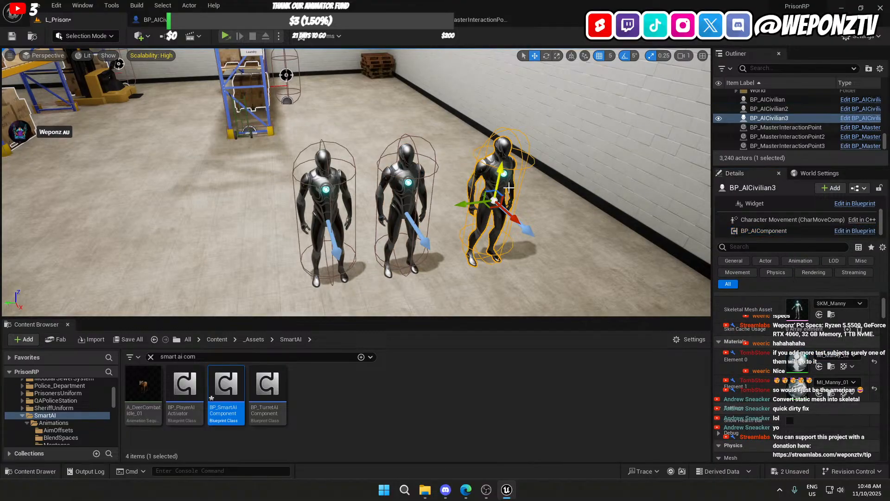
click(774, 229)
click(814, 342)
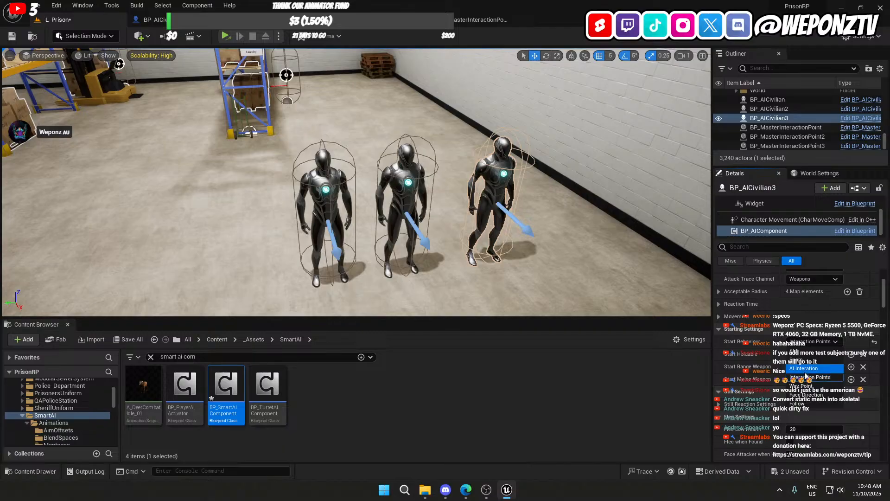
click(805, 360)
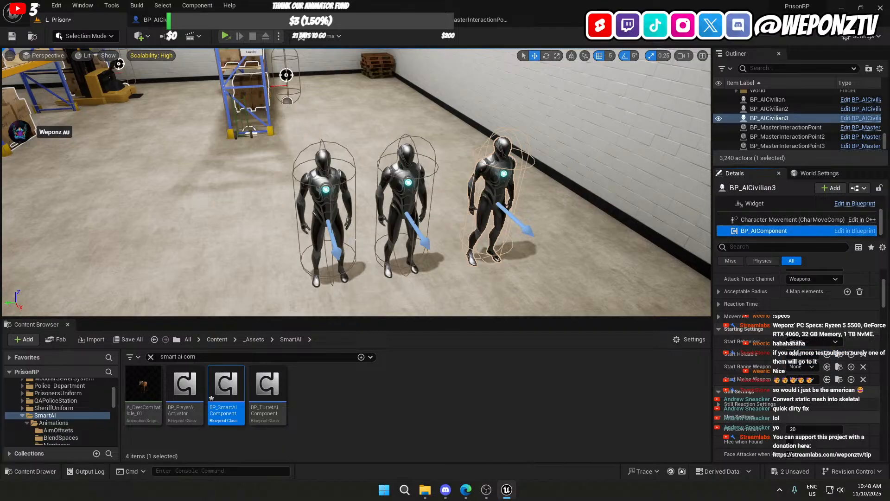
Step: Select BP_AICivilian's BP_AIComponent and look through its remaining settings, from flee and roam to combat, alert and activation
click(318, 202)
click(772, 230)
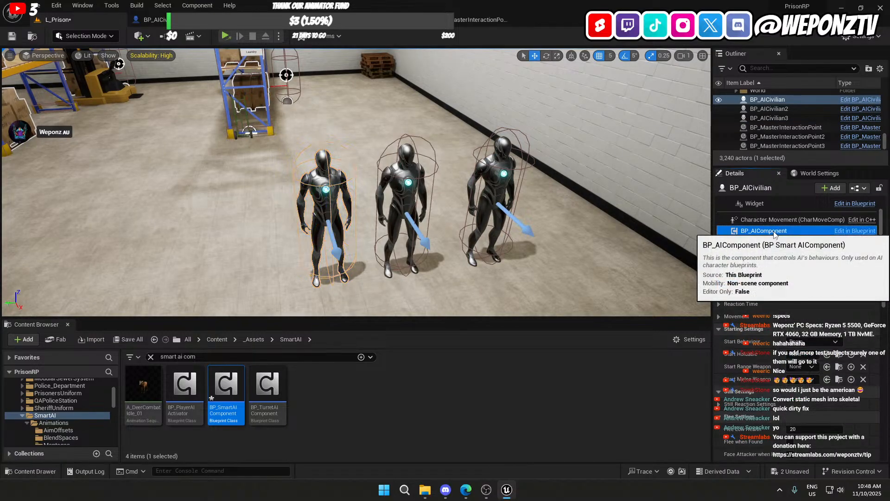
scroll(772, 363, down, 5)
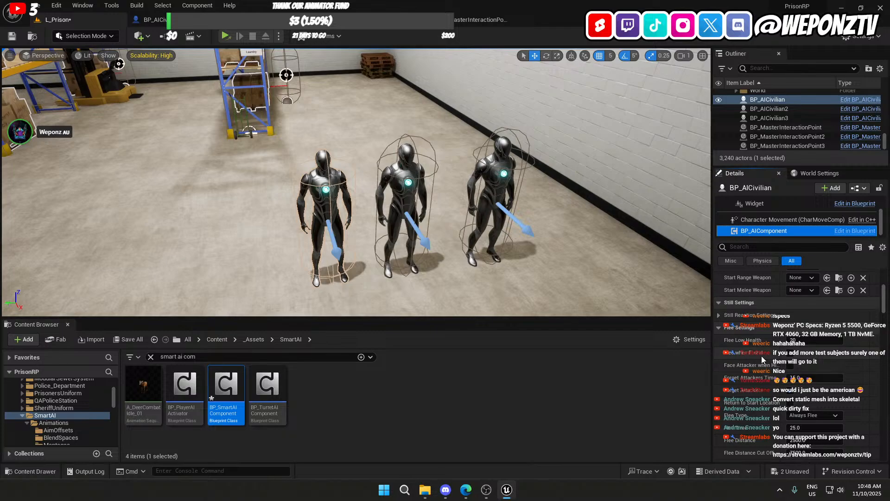
scroll(760, 352, down, 5)
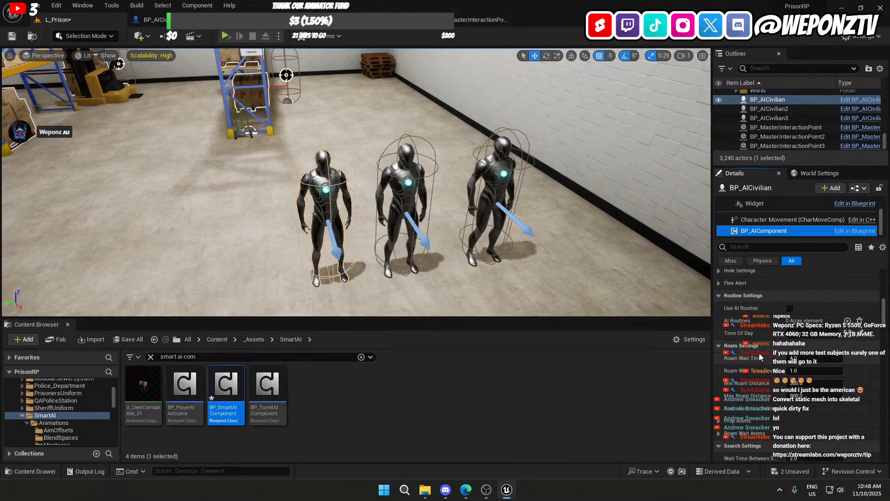
scroll(751, 354, down, 2)
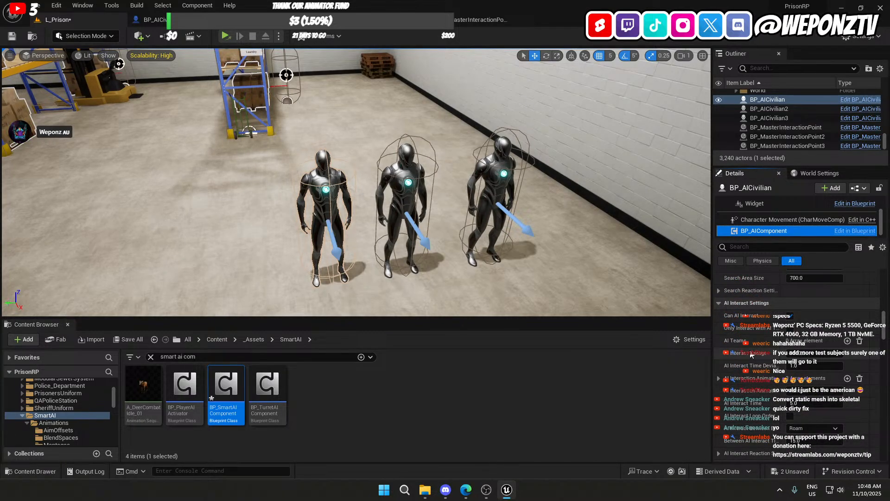
scroll(750, 355, down, 3)
scroll(750, 352, down, 2)
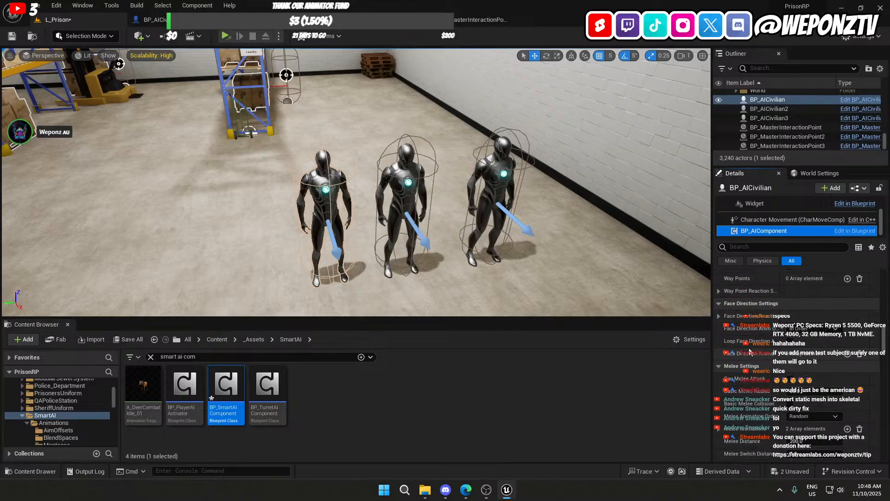
scroll(750, 351, down, 5)
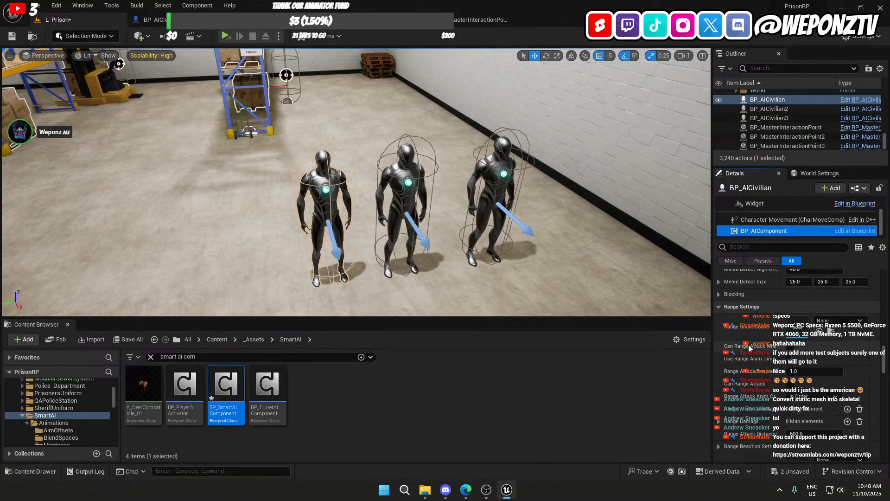
scroll(749, 347, down, 2)
scroll(748, 348, down, 6)
scroll(747, 346, down, 2)
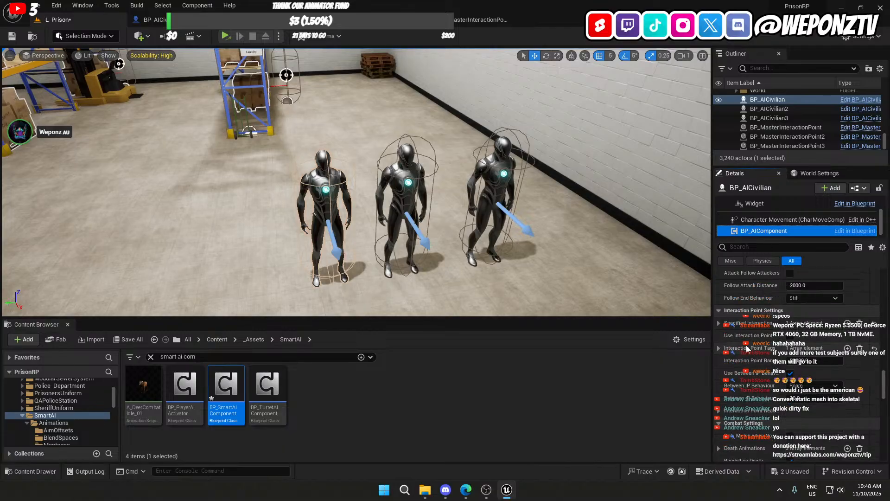
scroll(746, 347, down, 8)
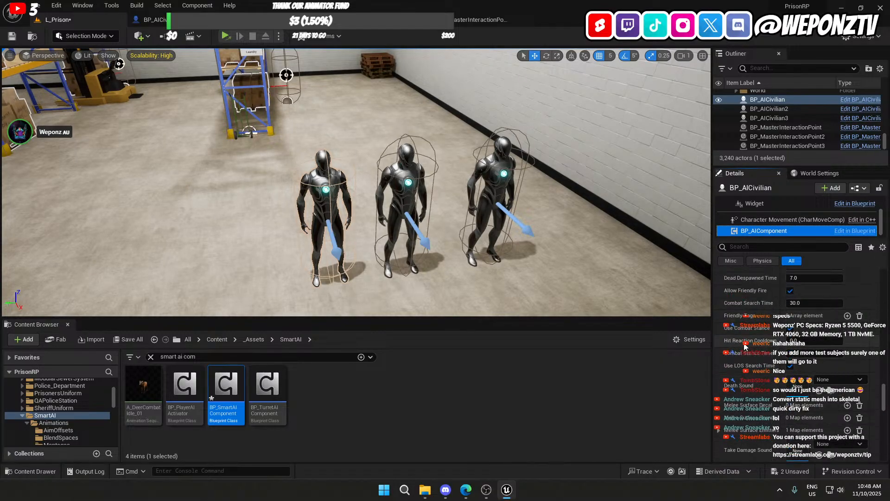
scroll(745, 347, down, 6)
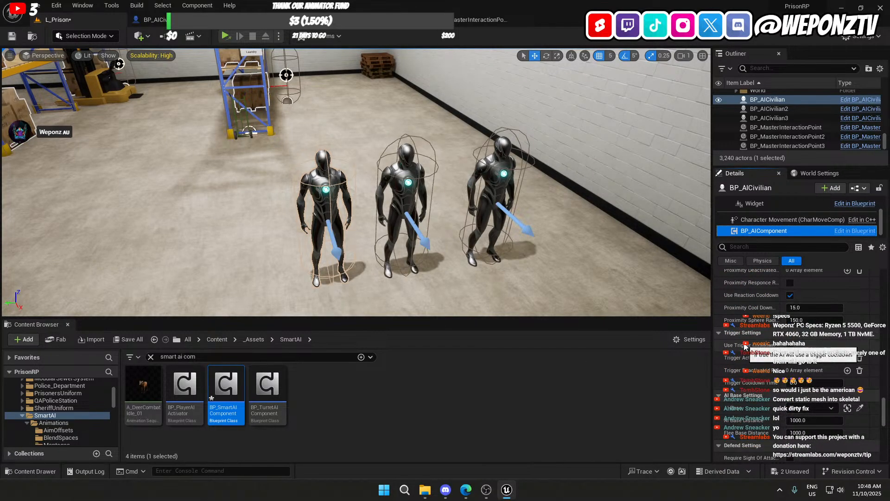
scroll(745, 347, down, 3)
scroll(745, 346, down, 8)
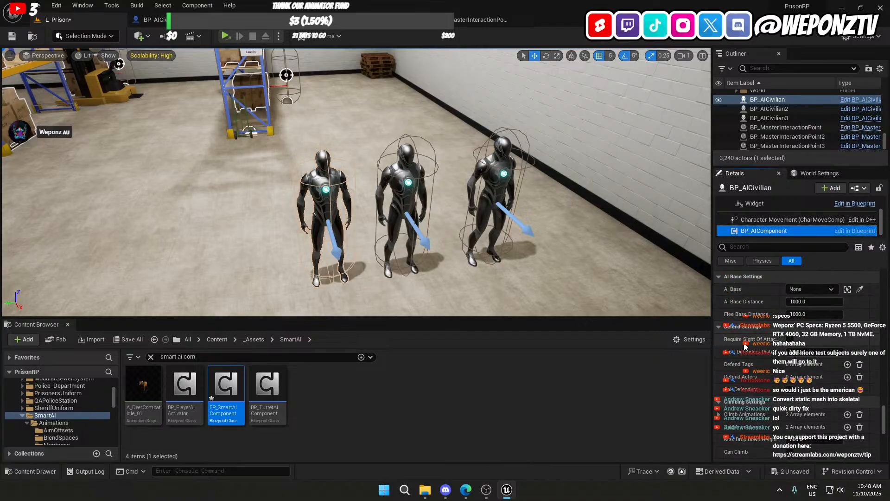
scroll(745, 347, down, 10)
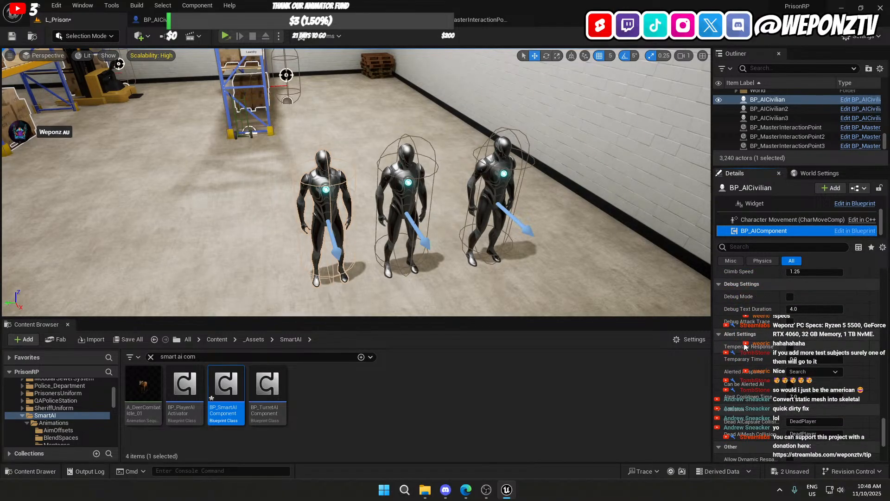
scroll(745, 347, down, 4)
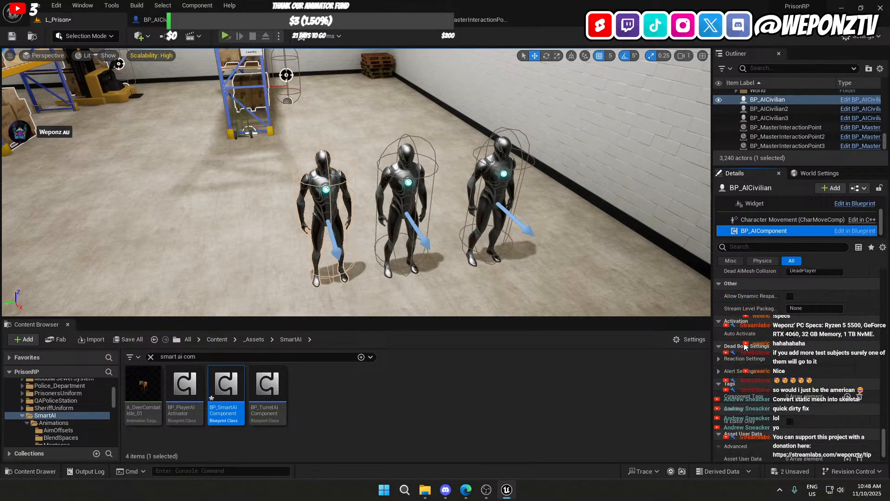
Step: Search the component's settings for "hold" and "starting", check the available Start Holdable classes, and clear the search
click(769, 246)
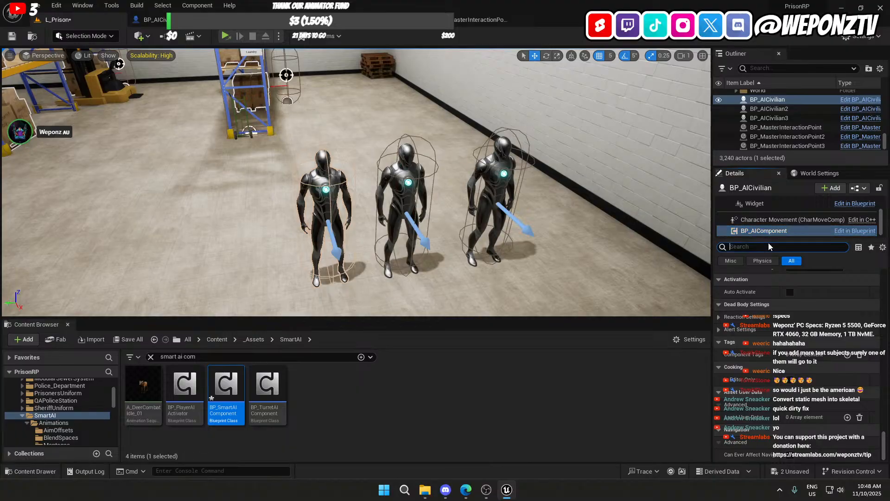
text(hold)
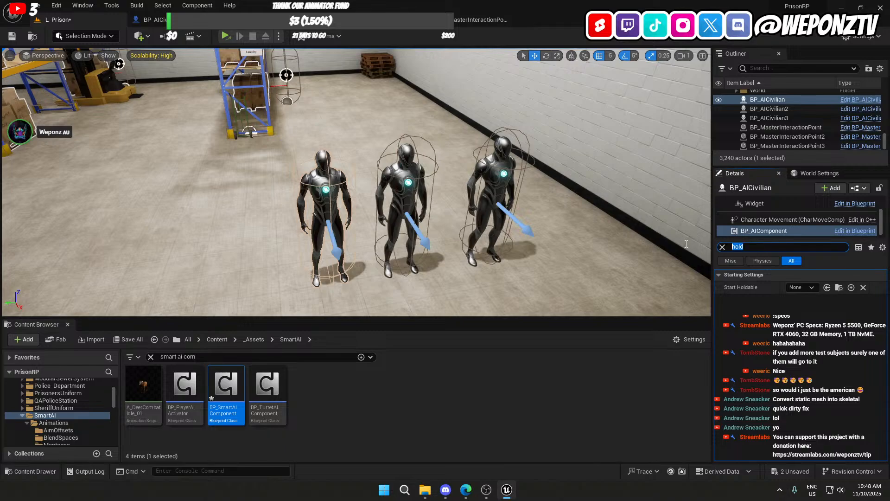
text(starting)
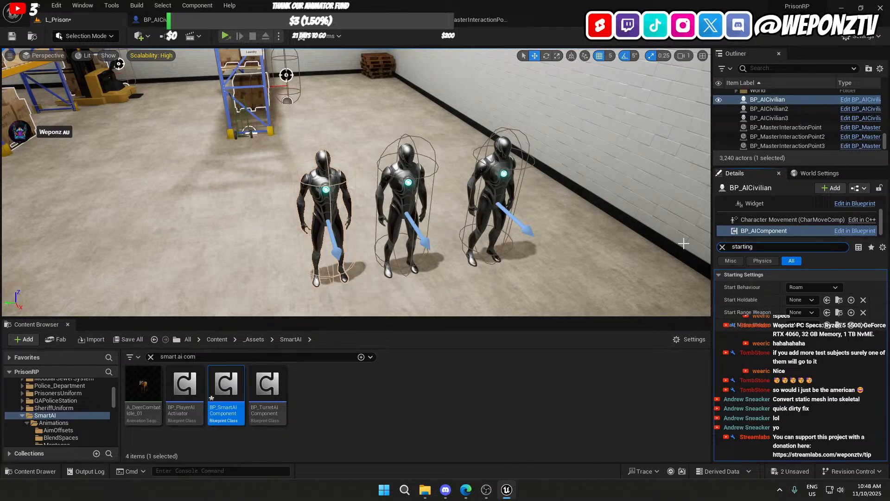
click(798, 300)
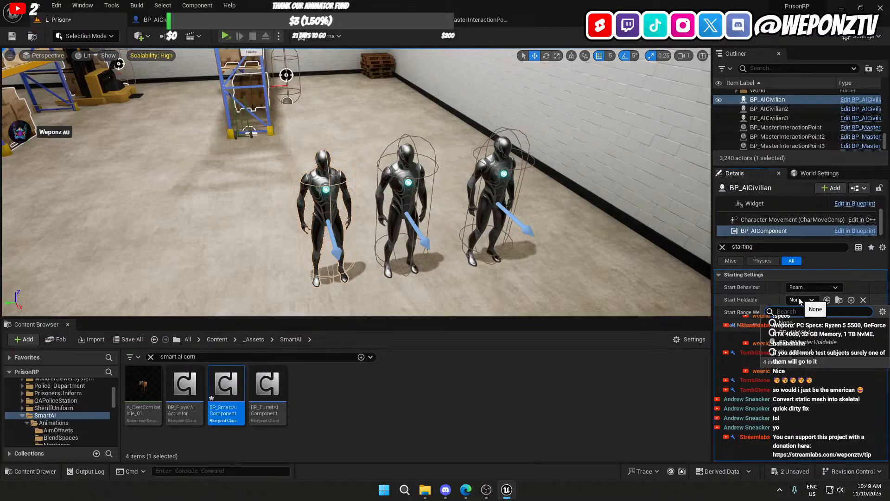
click(798, 301)
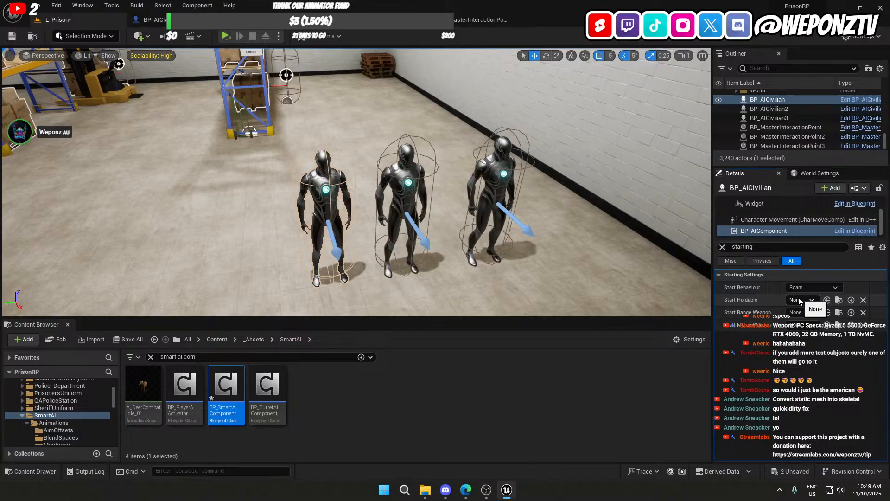
click(798, 301)
click(798, 301)
click(768, 246)
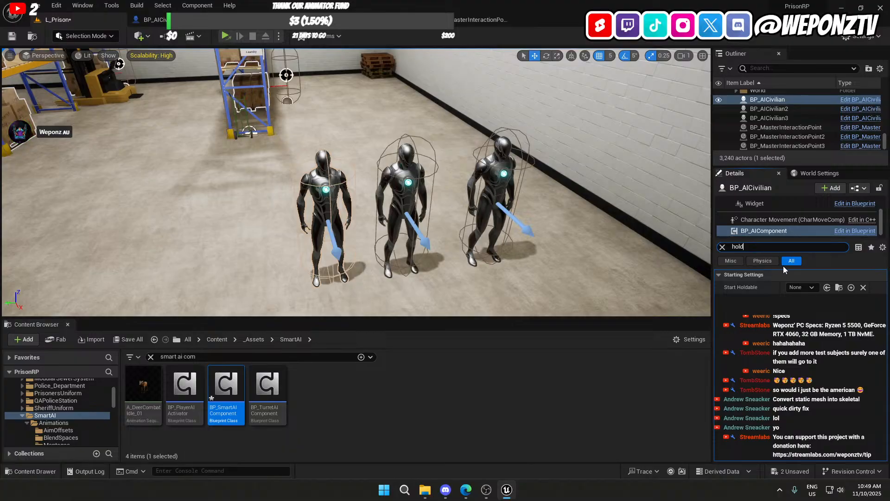
click(722, 247)
Step: Reselect BP_AICivilian in the level and show its BP_AIComponent general settings
right_drag(342, 264, 337, 235)
click(341, 265)
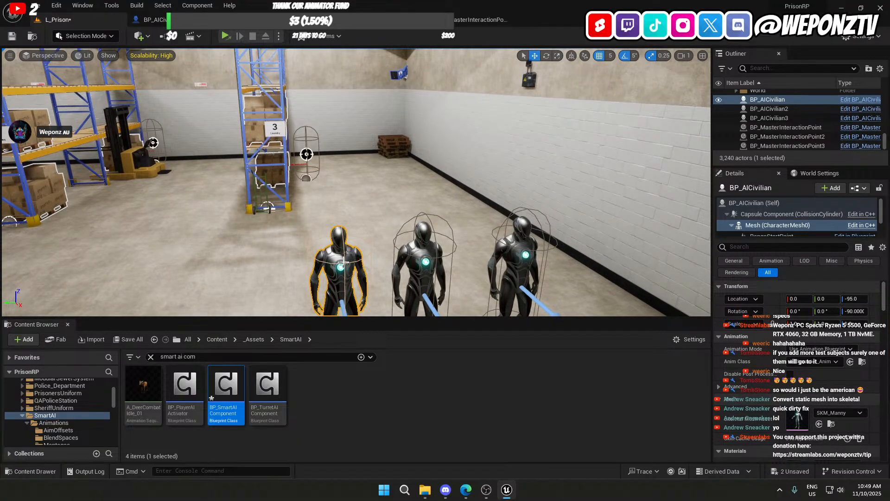
scroll(799, 231, down, 3)
click(799, 229)
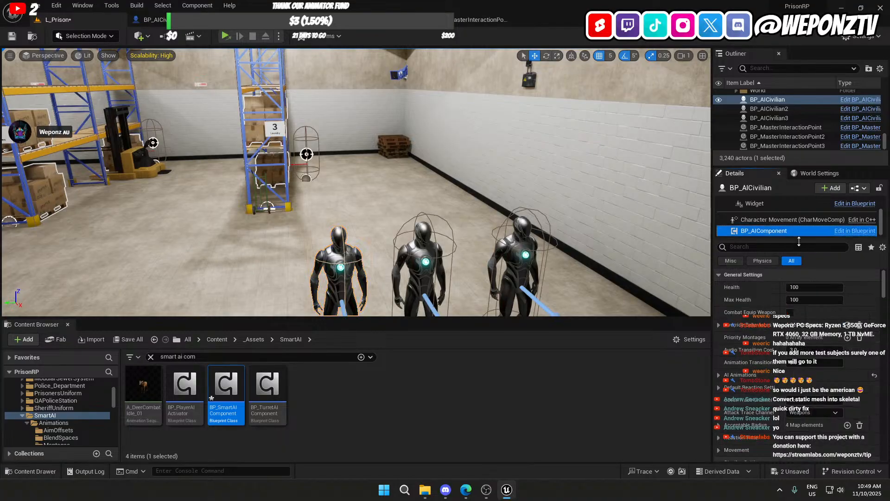
Step: Select all three BP_MasterInteractionPoint actors together and review their shared animation and interact time settings
mouse_move(368, 143)
right_down()
mouse_move(324, 131)
mouse_move(297, 136)
mouse_move(368, 143)
mouse_move(357, 141)
right_up()
key(w)
click(785, 127)
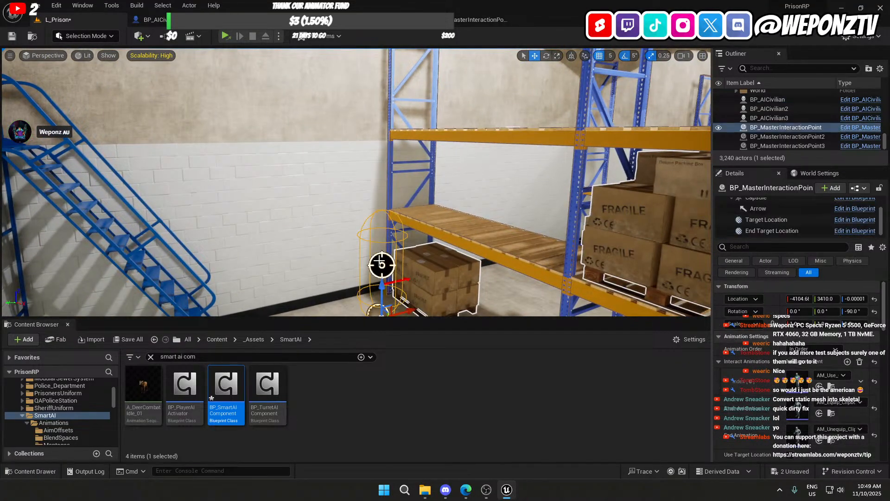
shift+click(811, 145)
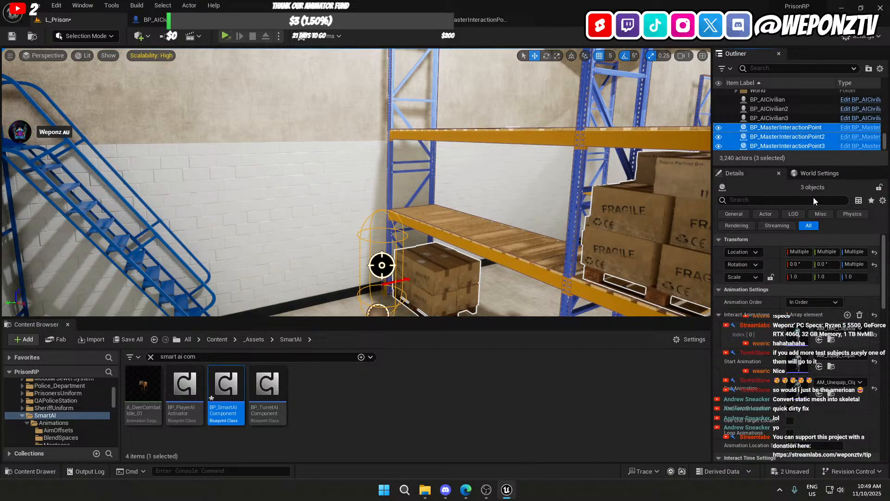
scroll(753, 330, down, 5)
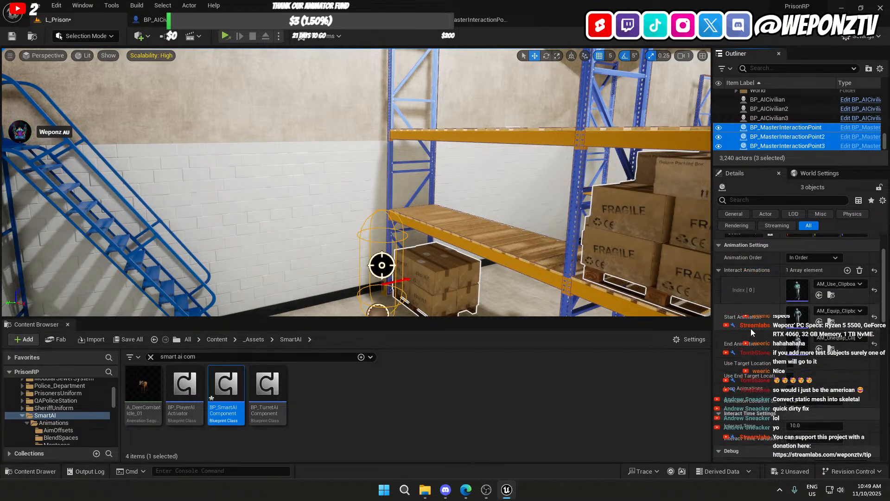
Step: Look through the three interaction points' settings, search them for "hold", and clear the search
scroll(750, 329, down, 3)
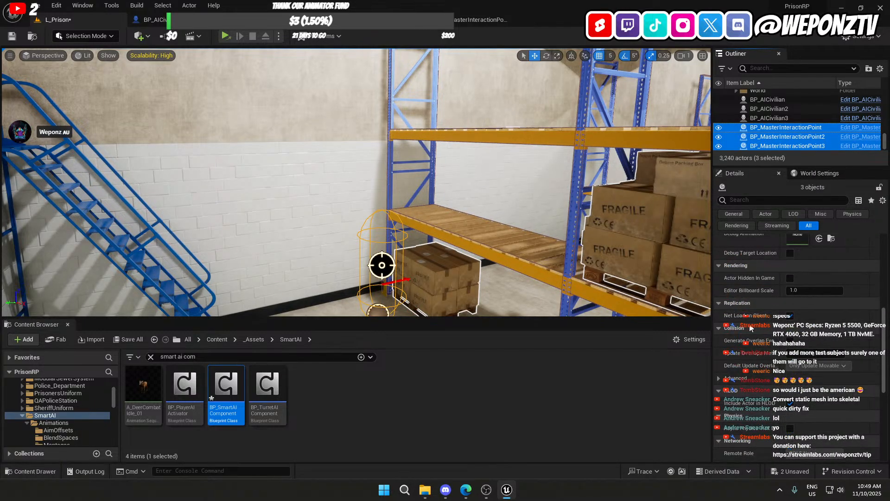
click(760, 199)
text(hold)
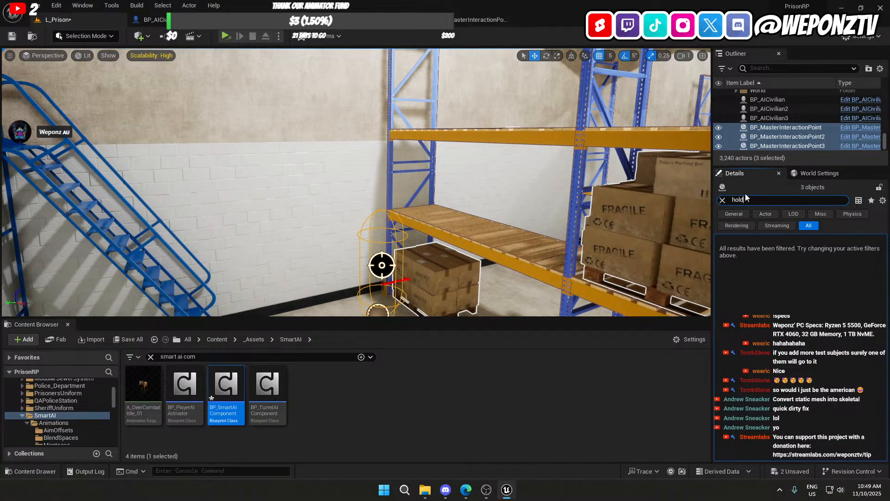
click(721, 199)
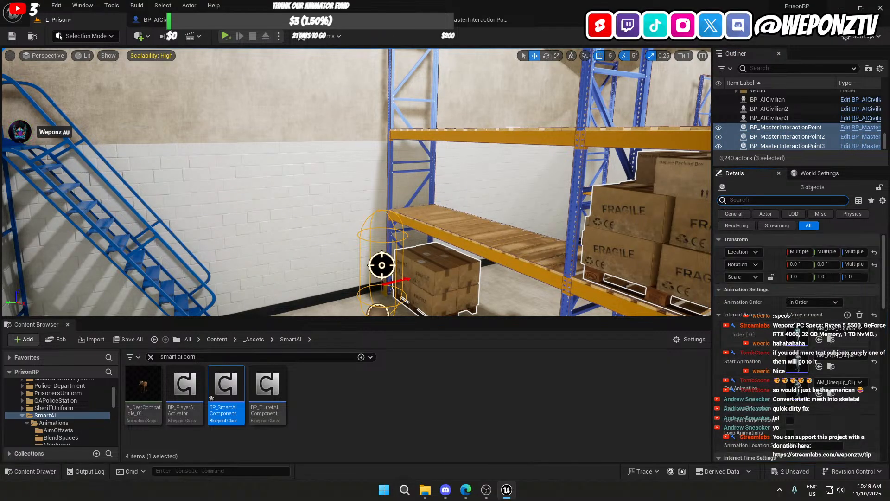
Step: Search BP_SmartAIComponent's class defaults for "hold", read the Start Holdable description, and clear the search
click(389, 20)
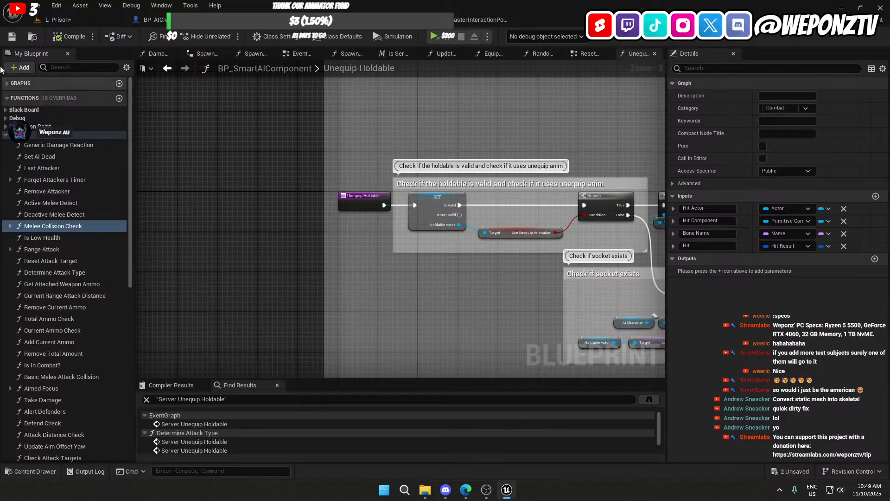
click(341, 36)
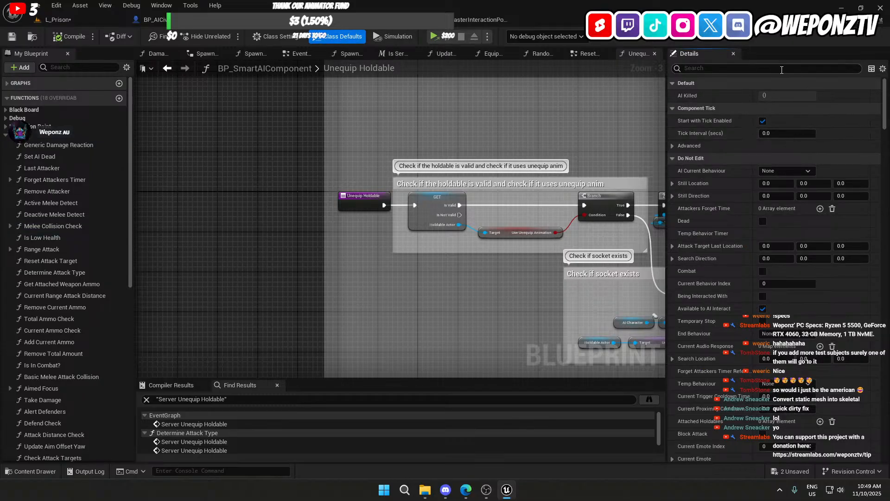
click(781, 70)
text(hold)
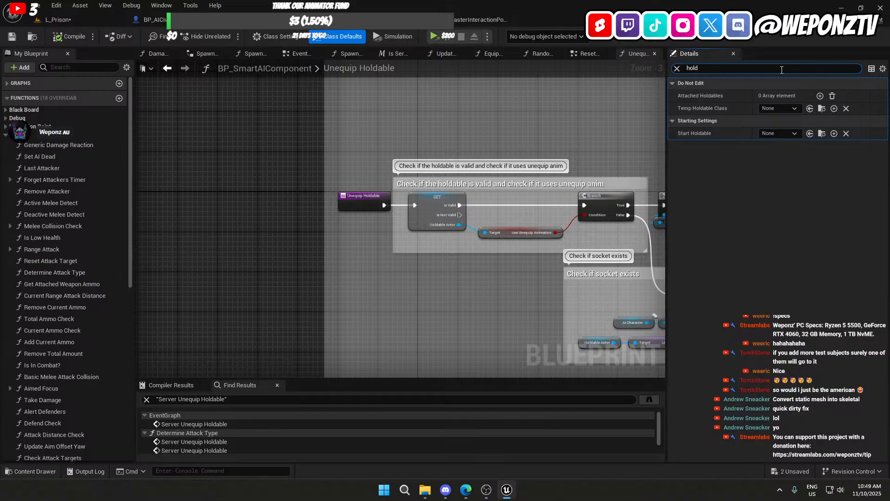
mouse_move(692, 133)
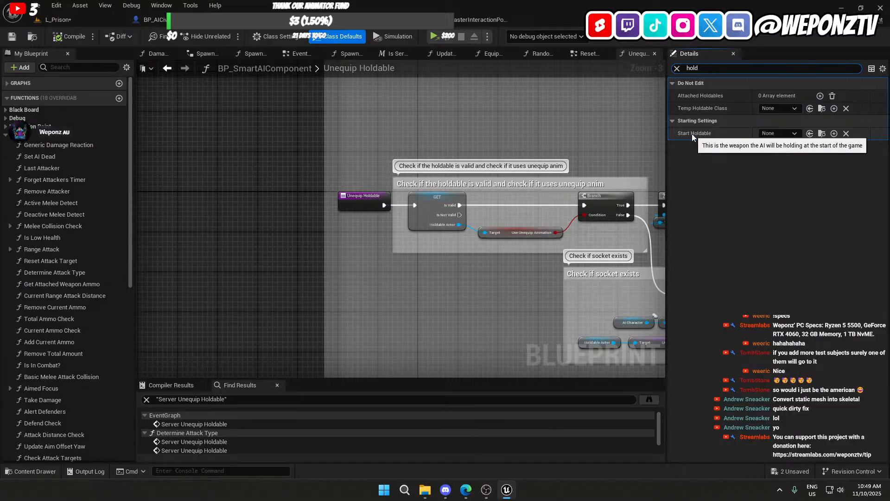
click(677, 69)
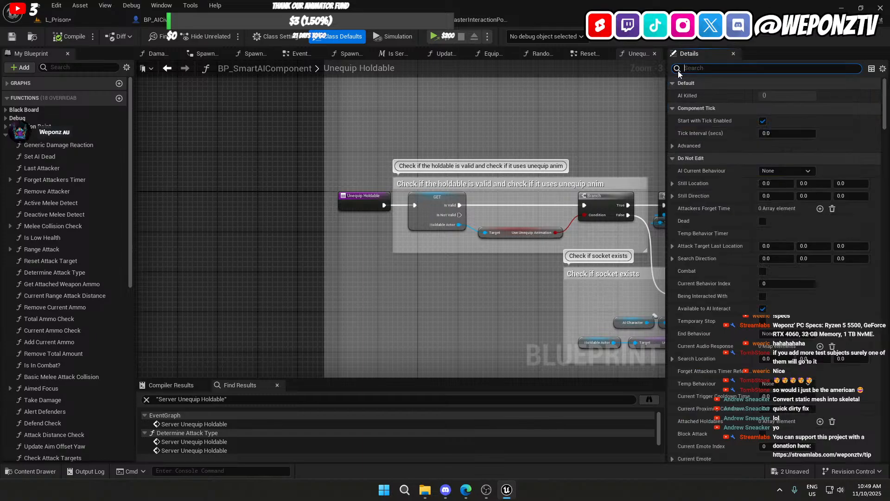
Step: Search the class defaults for "beha", check the default Animation Behaviour Transitions, and clear the search
text(beha)
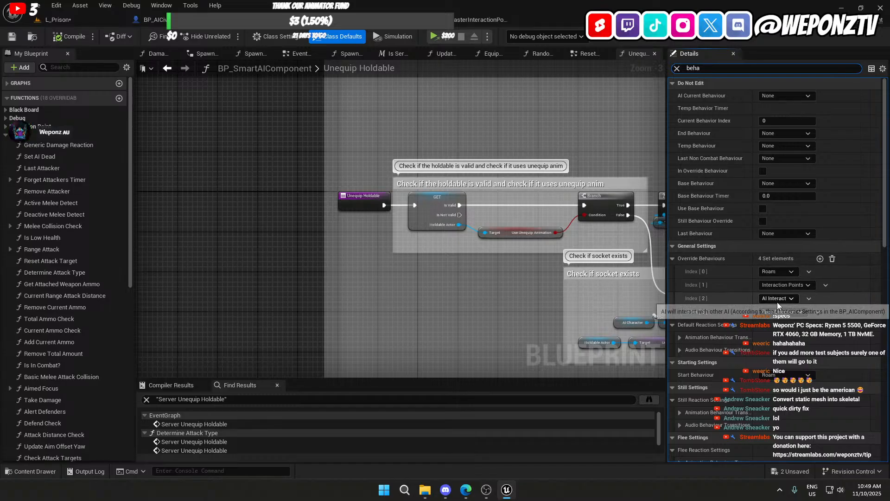
click(681, 338)
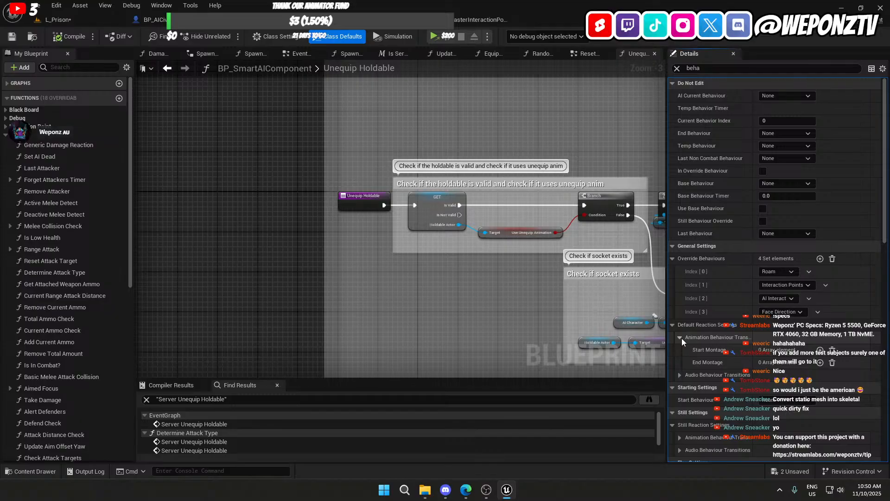
click(681, 337)
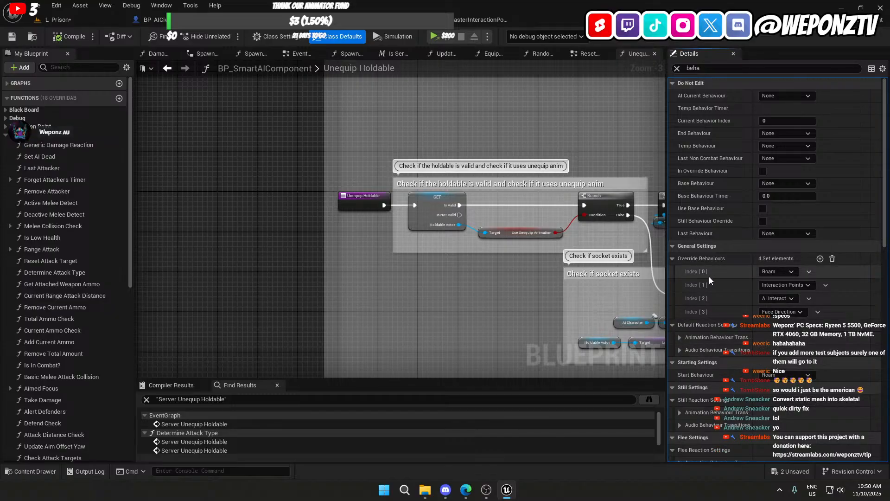
click(721, 68)
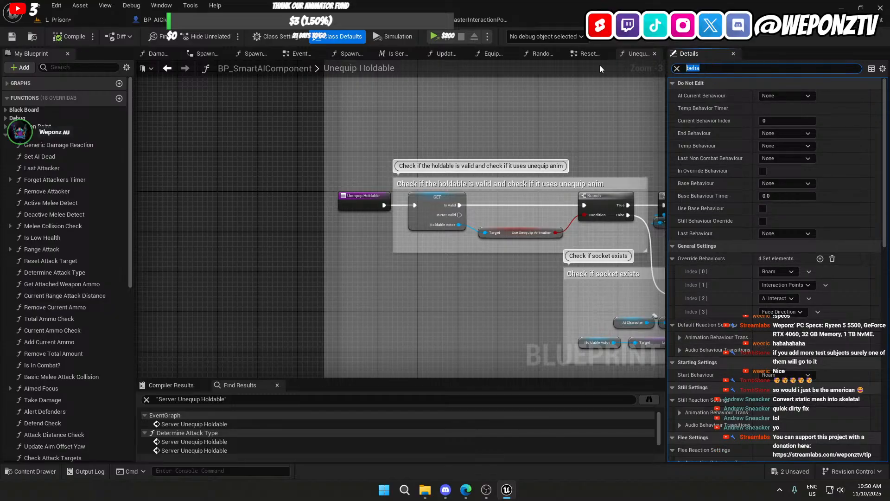
key(BackSpace)
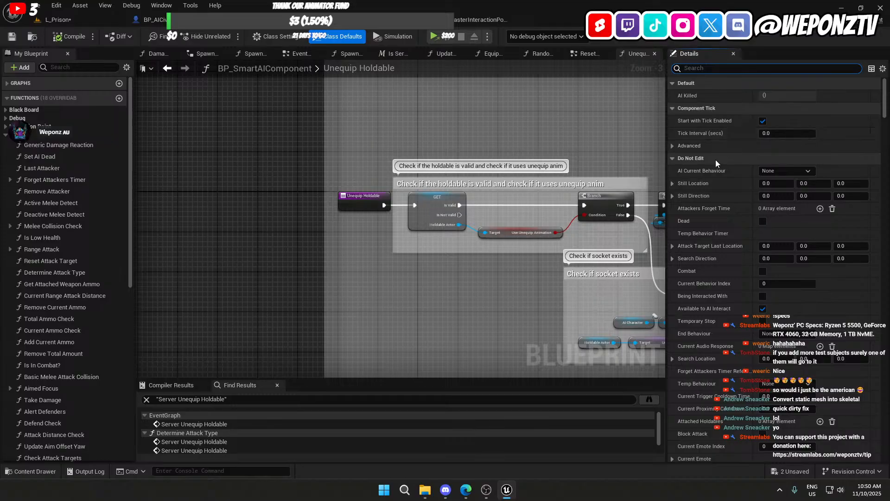
Step: Go through the class default categories from Do Not Edit to Follow Settings, collapsing each one
click(672, 158)
click(671, 171)
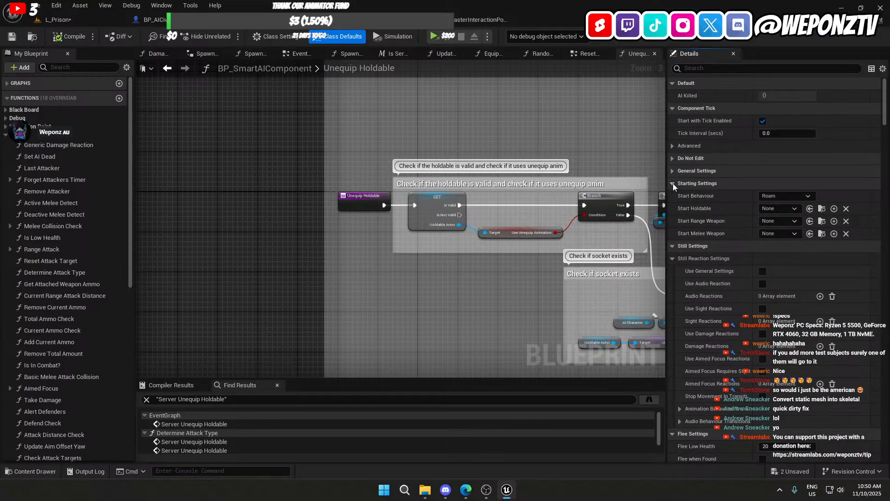
click(672, 183)
click(672, 196)
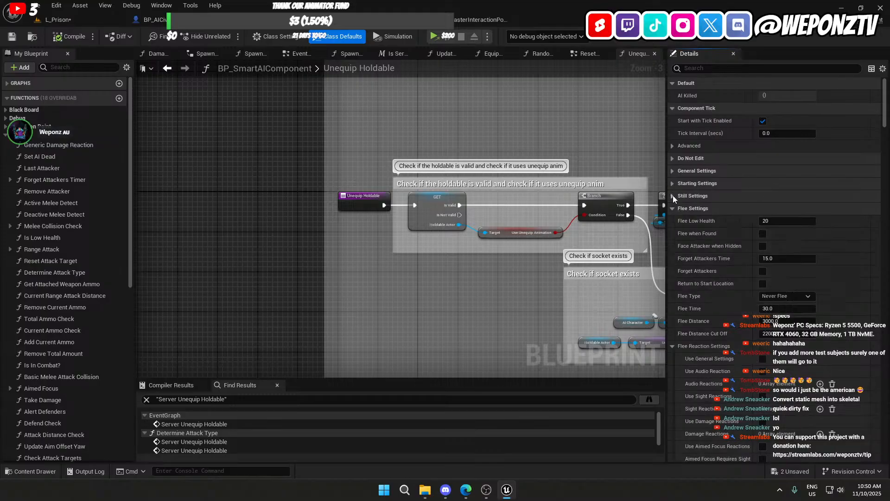
click(672, 208)
click(672, 221)
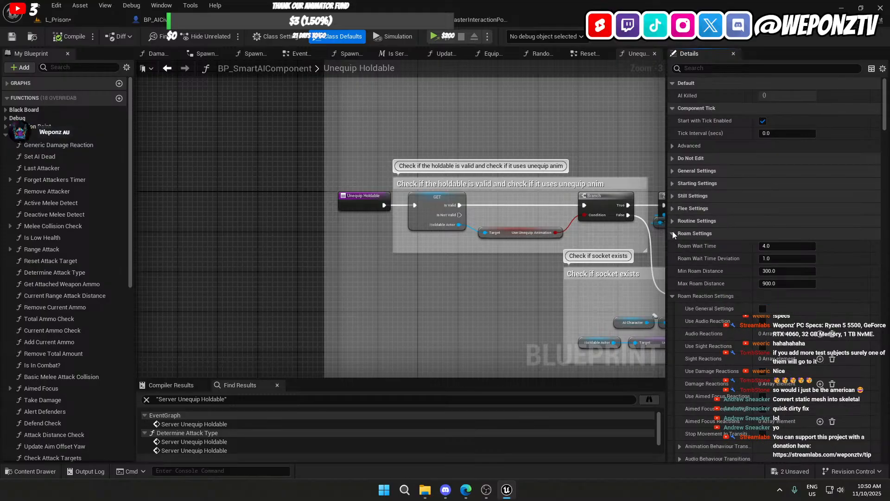
click(672, 233)
click(672, 246)
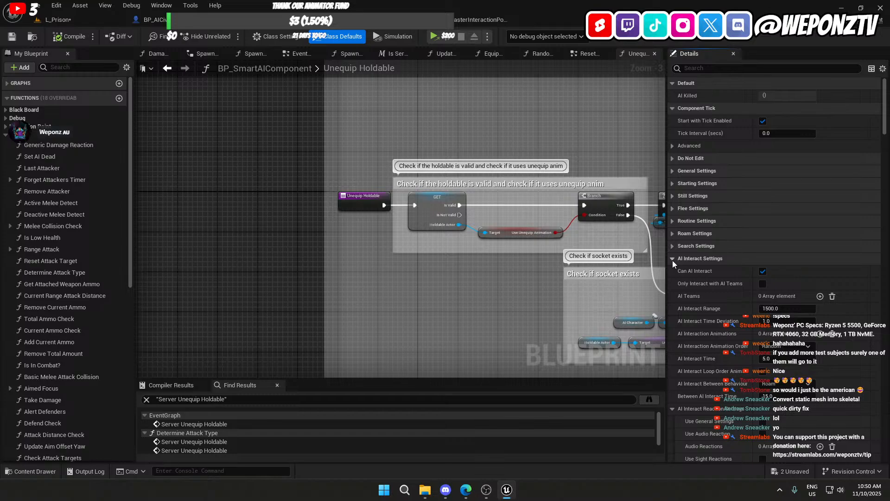
click(672, 259)
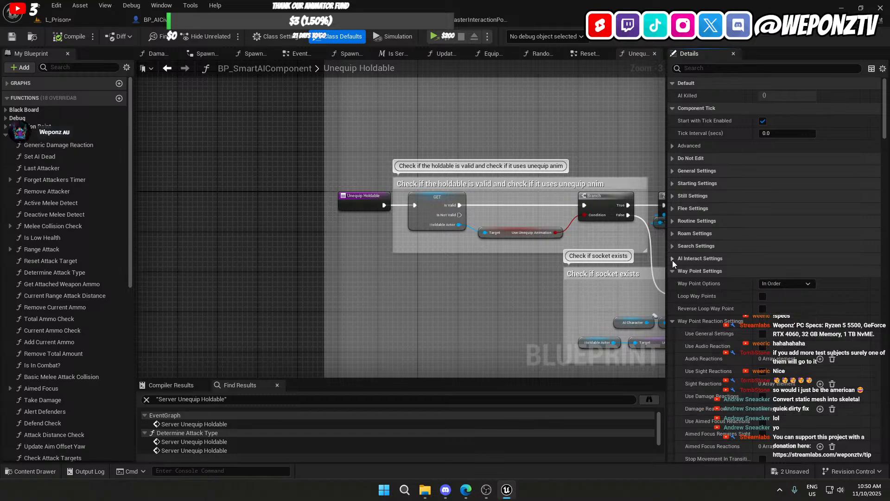
click(674, 270)
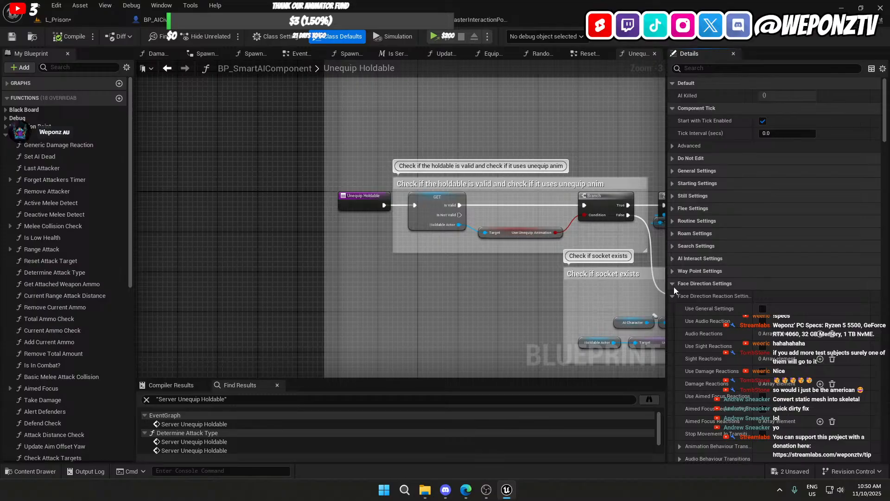
click(674, 283)
click(672, 296)
click(672, 308)
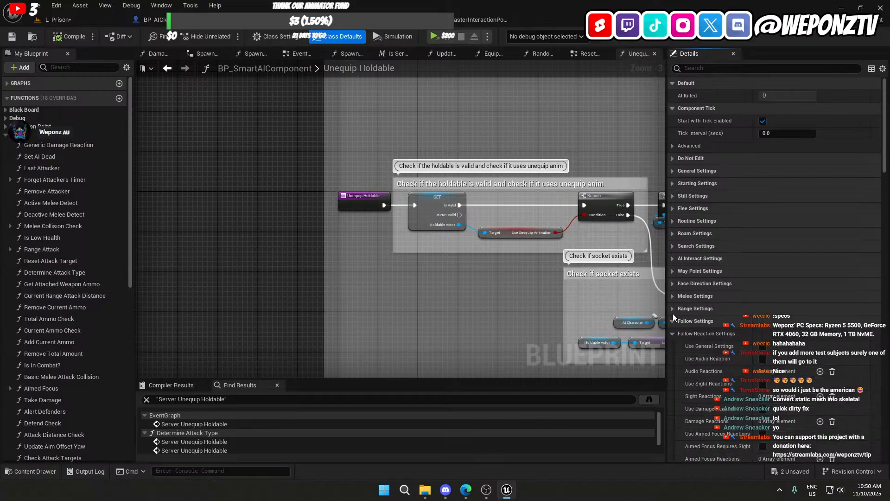
click(672, 321)
Step: Examine the Interaction Point Settings including their tags and reaction settings, collapse Combat Settings, and look through the remaining categories
scroll(688, 357, down, 2)
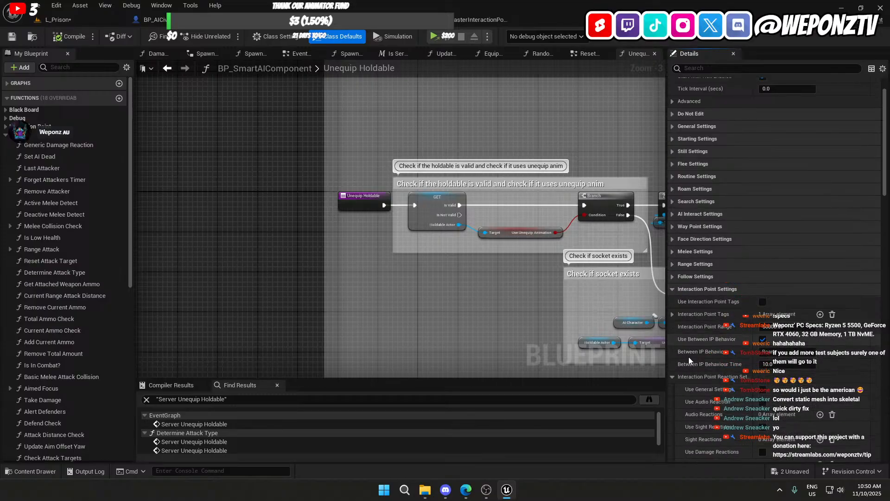
click(672, 314)
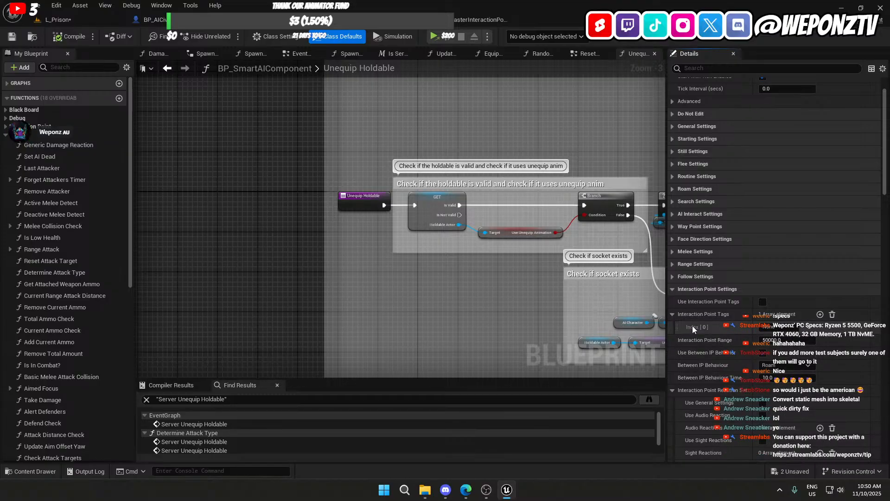
scroll(686, 322, down, 3)
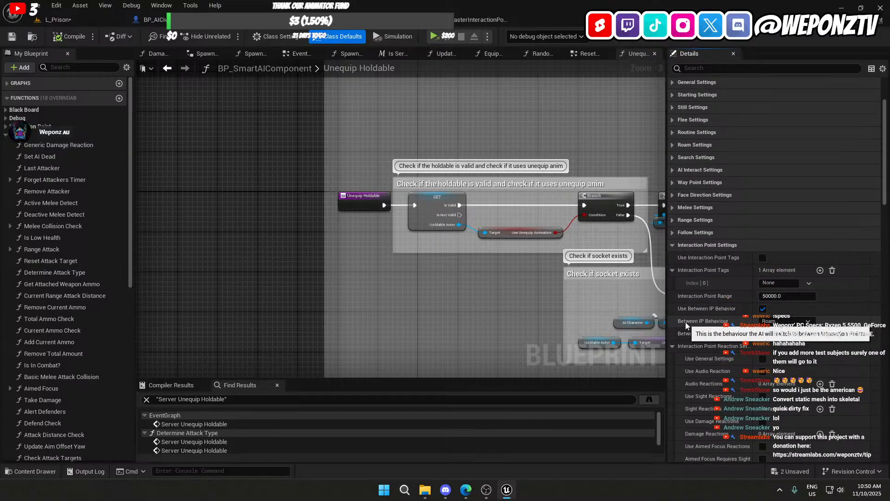
scroll(685, 322, down, 2)
scroll(685, 319, down, 2)
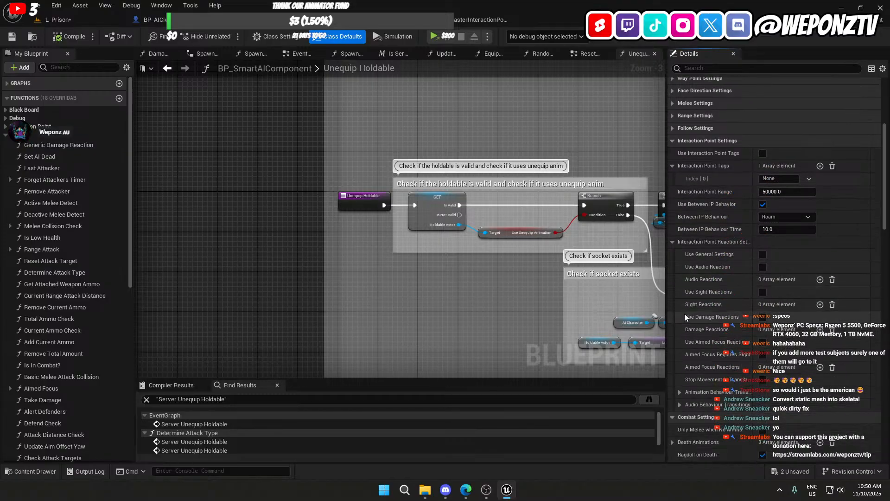
click(673, 241)
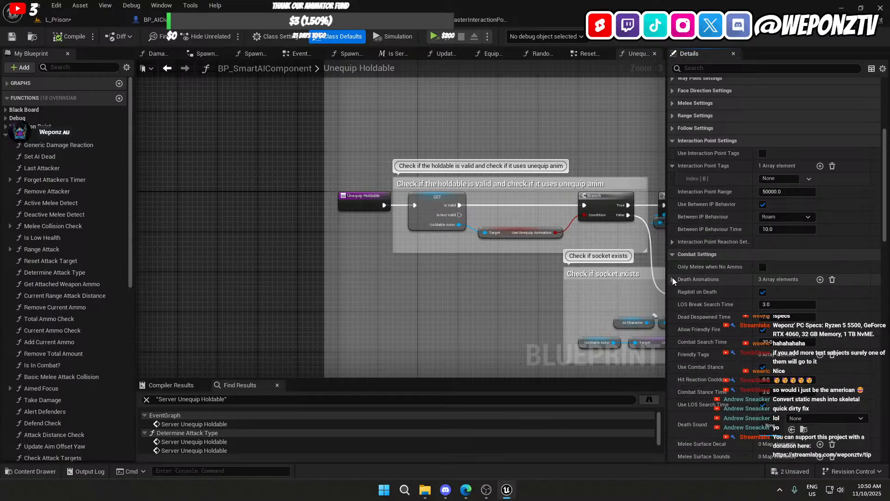
click(673, 254)
scroll(678, 275, down, 3)
scroll(680, 277, down, 15)
scroll(680, 274, up, 12)
scroll(680, 274, up, 10)
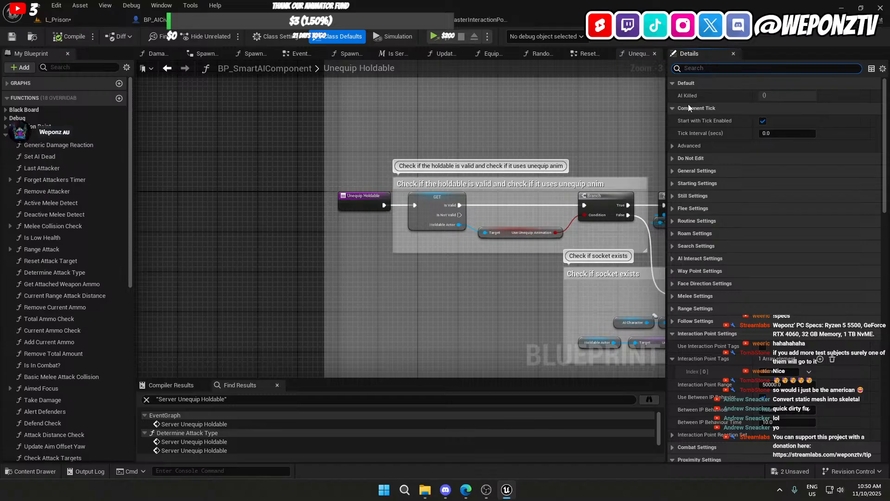
Step: Add one element to Priority Montages in BP_SmartAIComponent's General Settings and go to the content browser
click(673, 170)
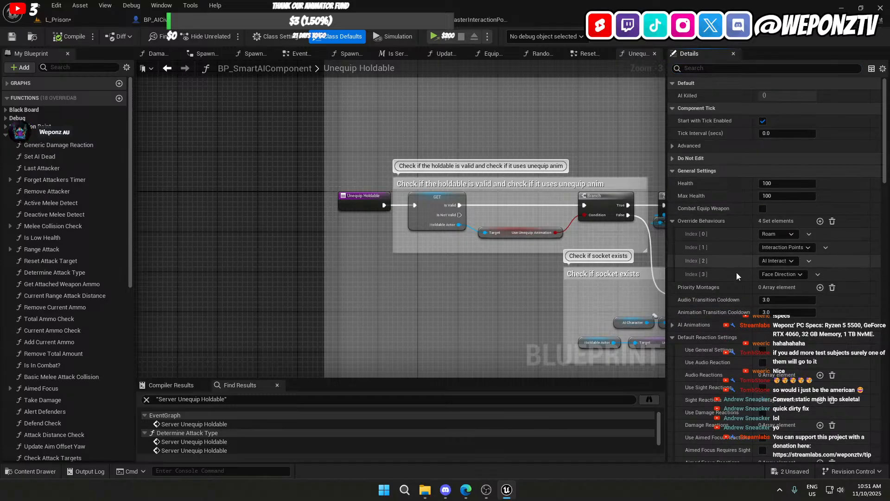
click(820, 288)
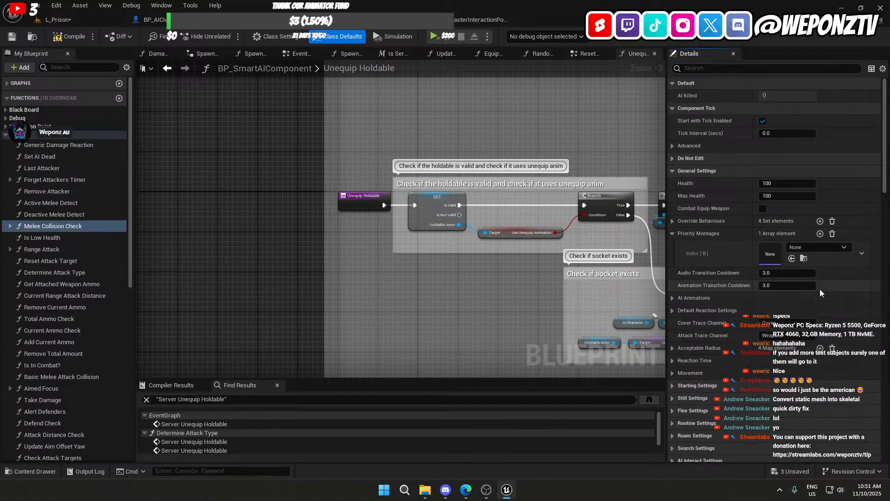
click(804, 258)
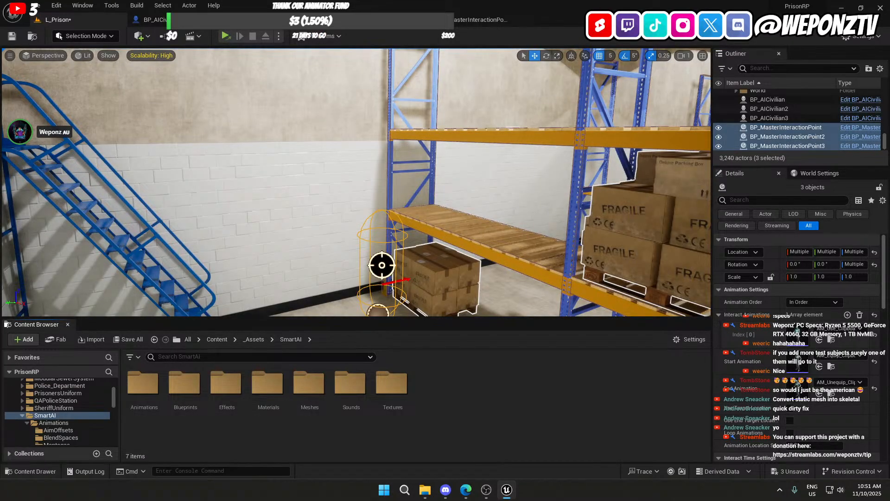
Step: Save the BP_MasterAICharacter blueprint and the L_Prison level
click(324, 20)
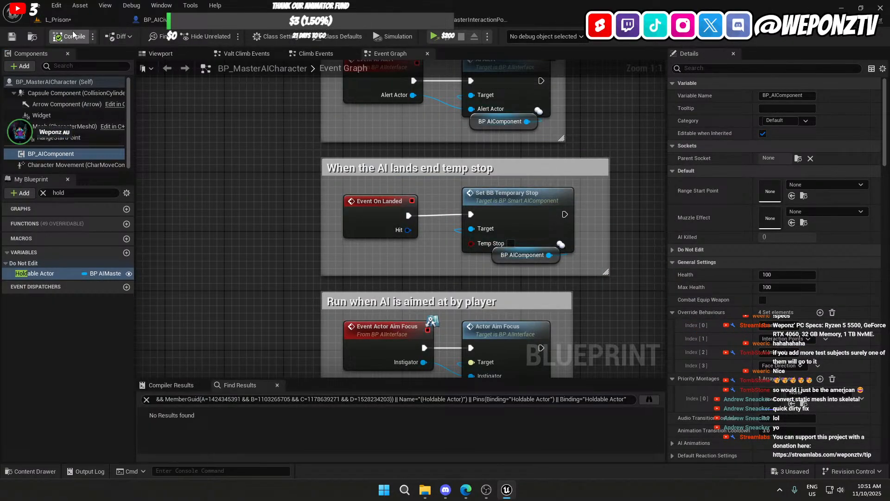
click(12, 36)
click(58, 19)
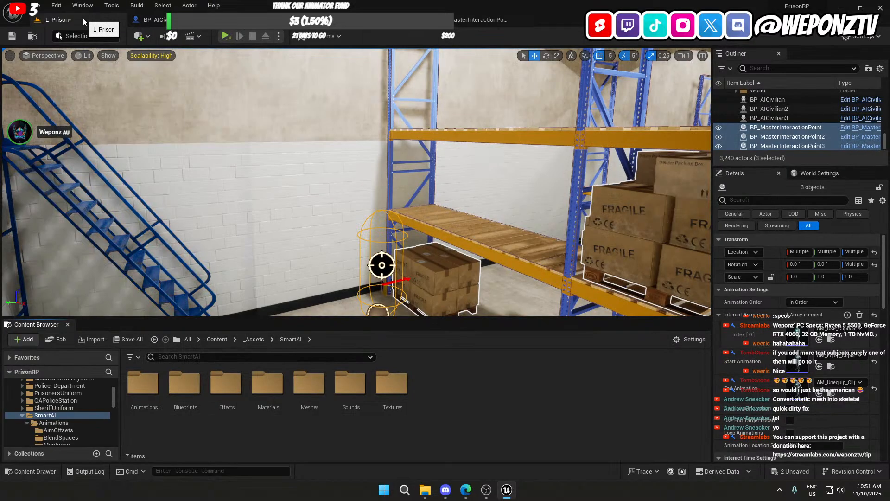
click(10, 38)
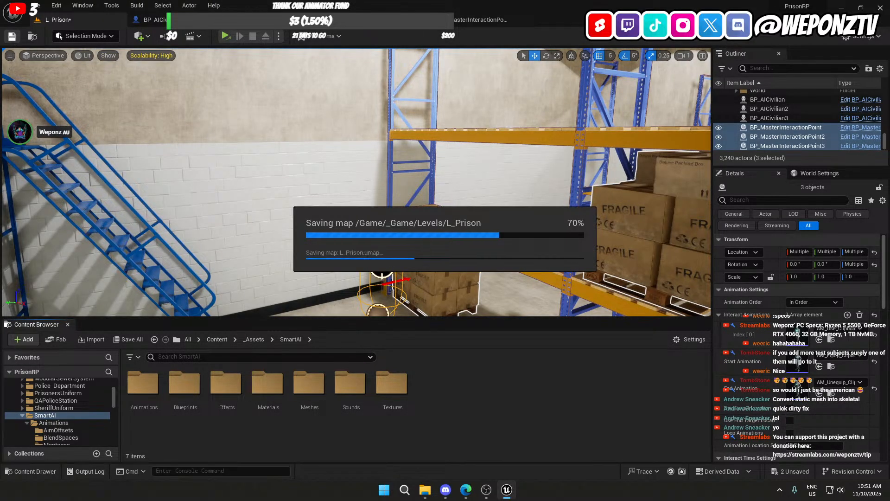
Step: Open the _Game/Animations/NPC/Sequences/_NEW folder and select its three clipboard animation montages
click(217, 339)
double_click(184, 385)
click(154, 392)
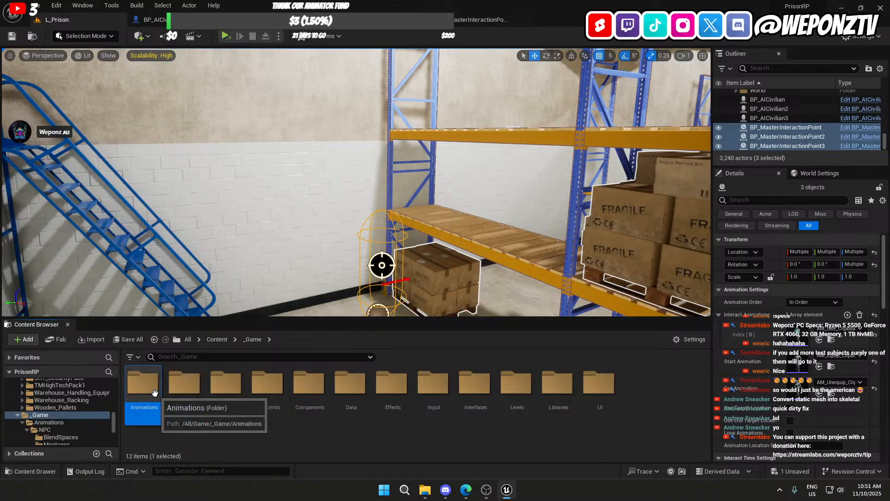
double_click(155, 393)
double_click(148, 390)
click(211, 392)
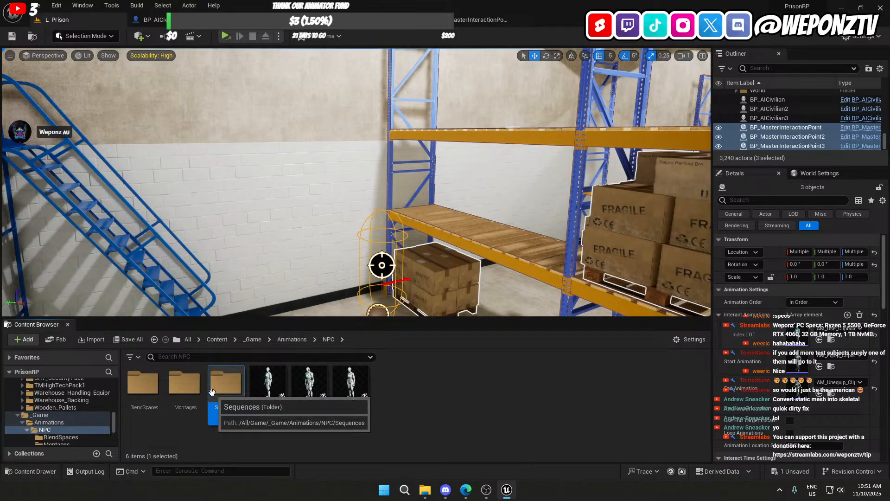
double_click(211, 392)
double_click(143, 385)
click(225, 390)
shift+click(144, 406)
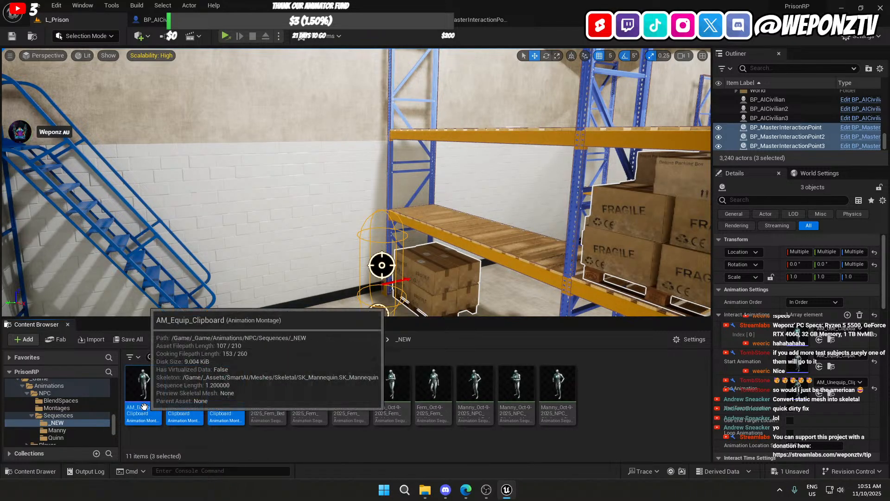
Step: Move the three selected clipboard montages into the NPC/Montages folder and open that folder
drag(144, 406, 100, 408)
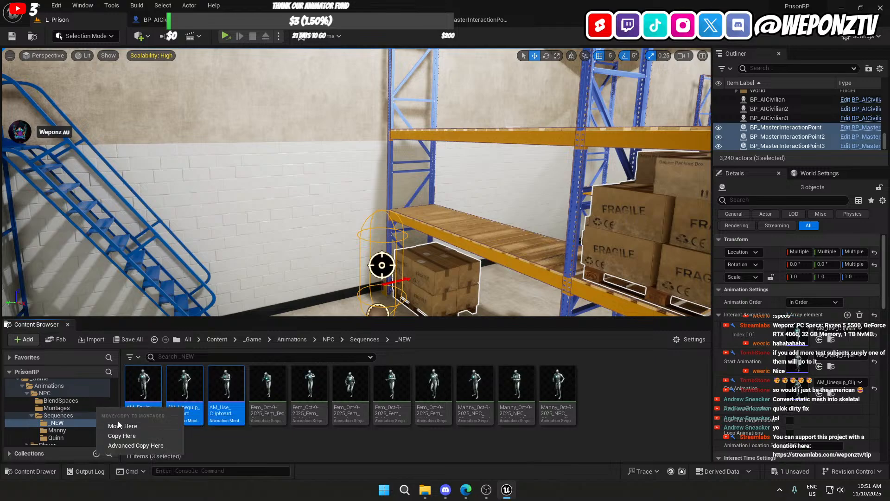
click(118, 425)
click(88, 407)
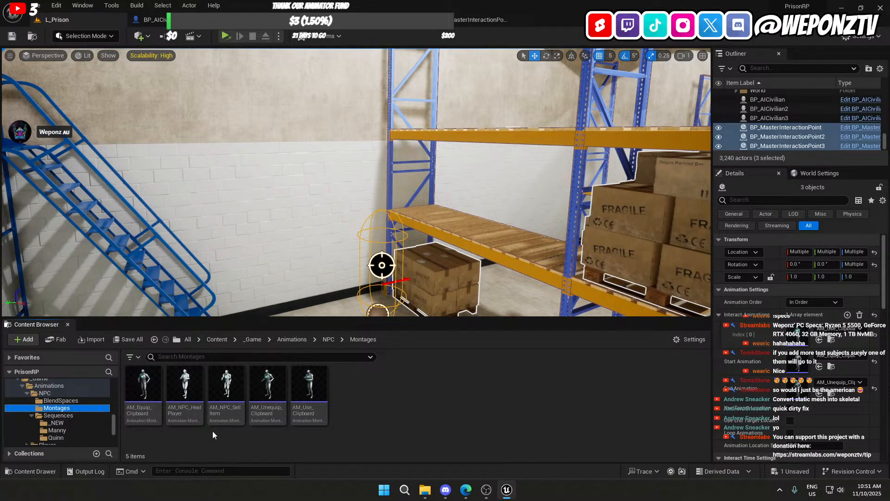
Step: Rename the three clipboard montages to AM_NPC_Unequip_Clipboard, AM_NPC_Use_Clipboard and AM_NPC_Equip_Clipboard
click(269, 406)
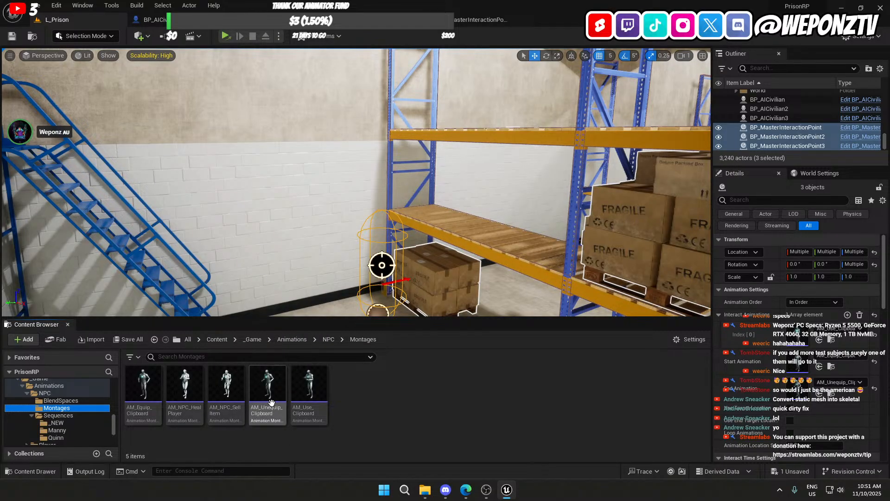
click(271, 408)
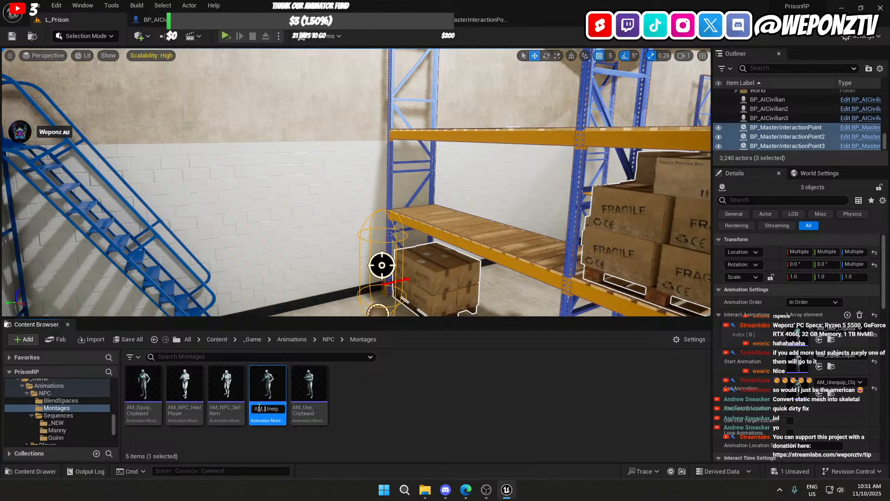
key(Return)
click(305, 411)
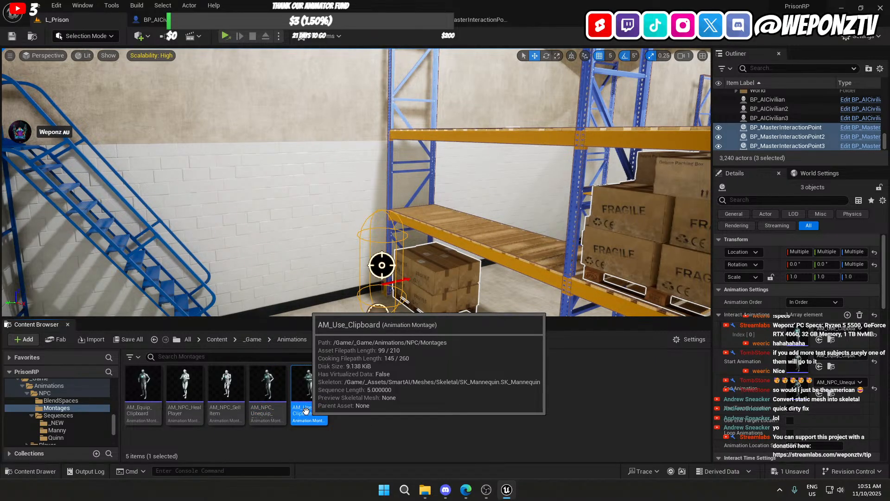
click(306, 411)
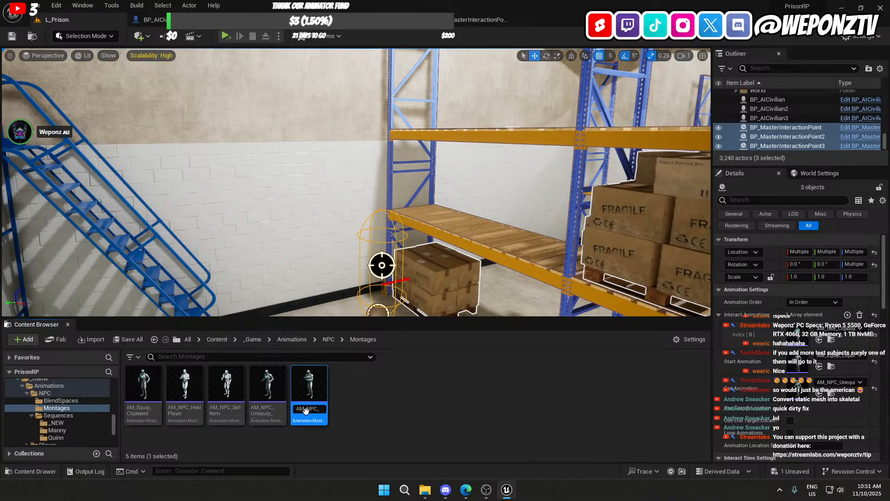
key(Return)
click(146, 409)
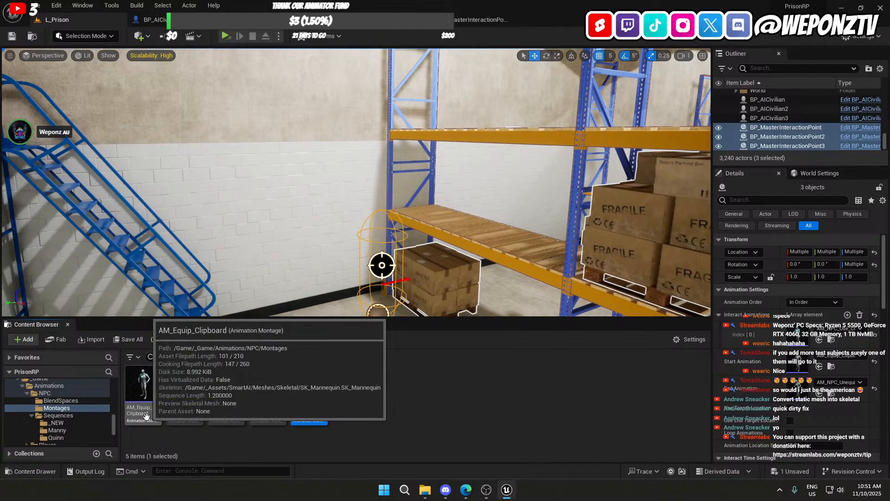
click(147, 409)
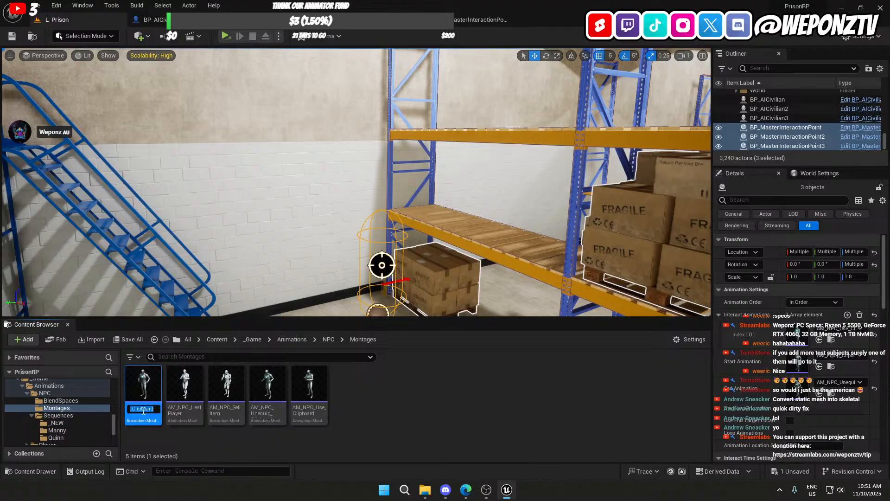
text(NPC_)
key(Return)
Step: Open the AM_NPC_Use_Clipboard montage and look through its slot options and the notifies available for its track
double_click(308, 389)
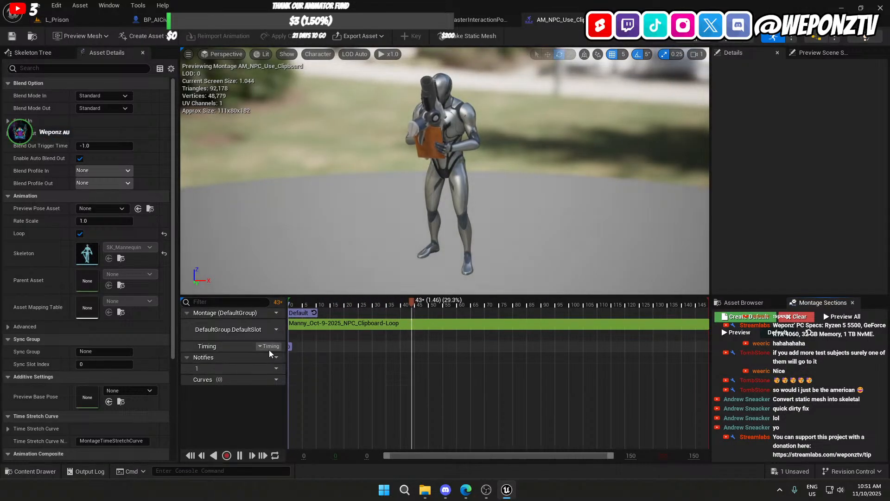
click(274, 313)
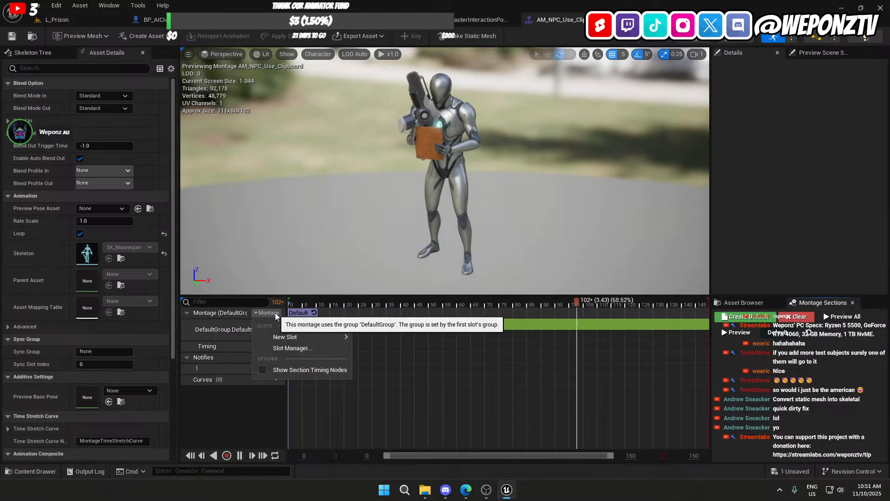
click(275, 339)
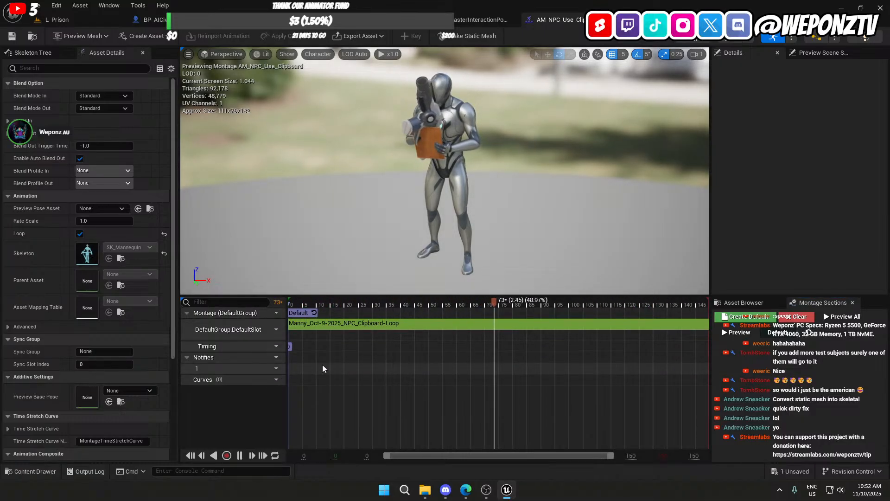
right_click(347, 367)
mouse_move(369, 387)
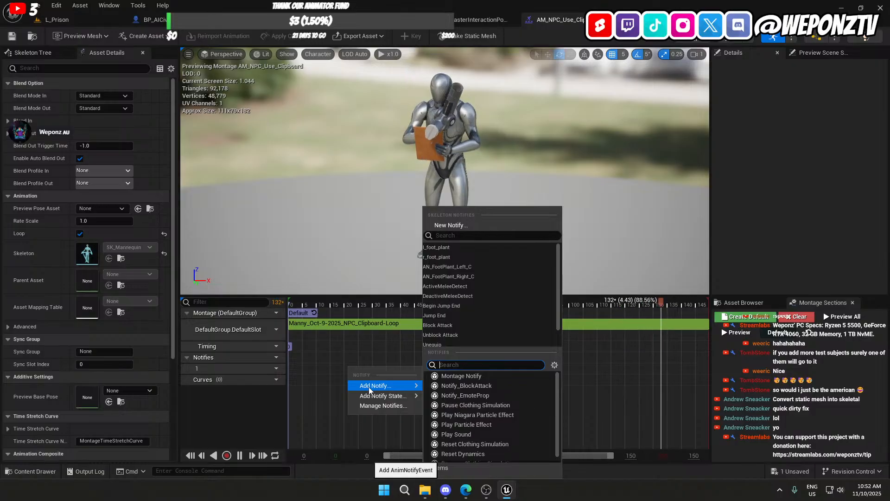
scroll(499, 385, down, 1)
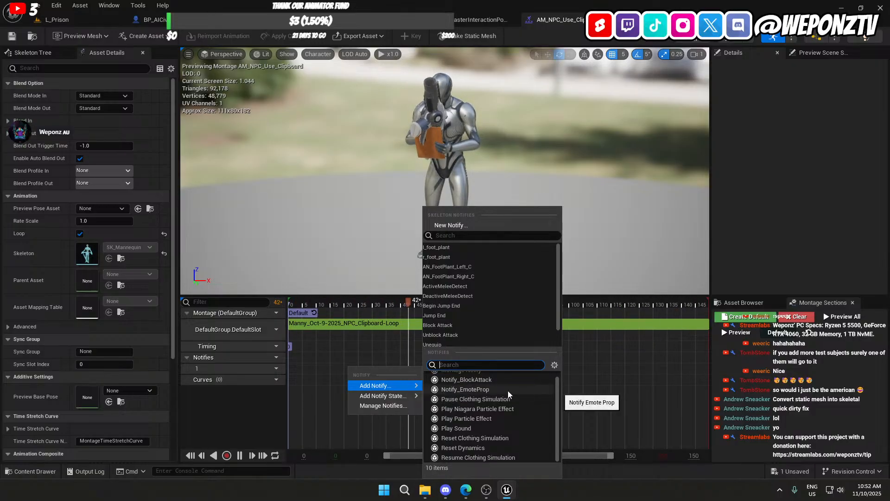
scroll(506, 389, up, 1)
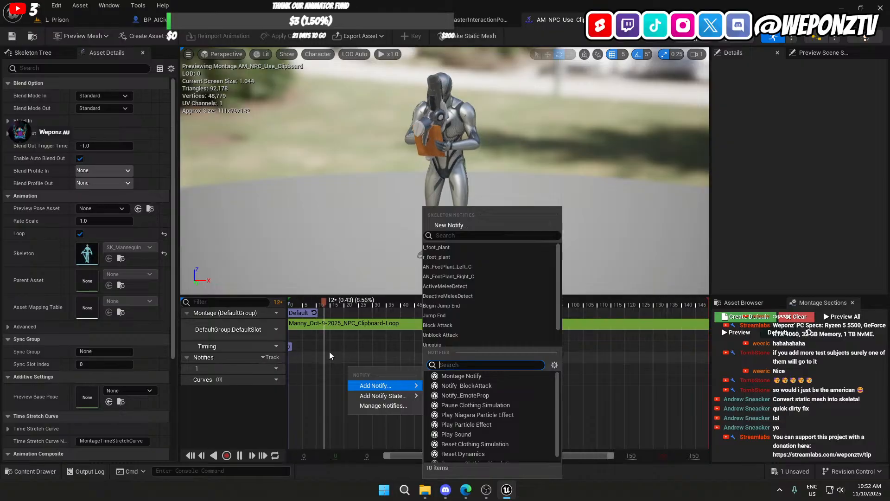
click(317, 341)
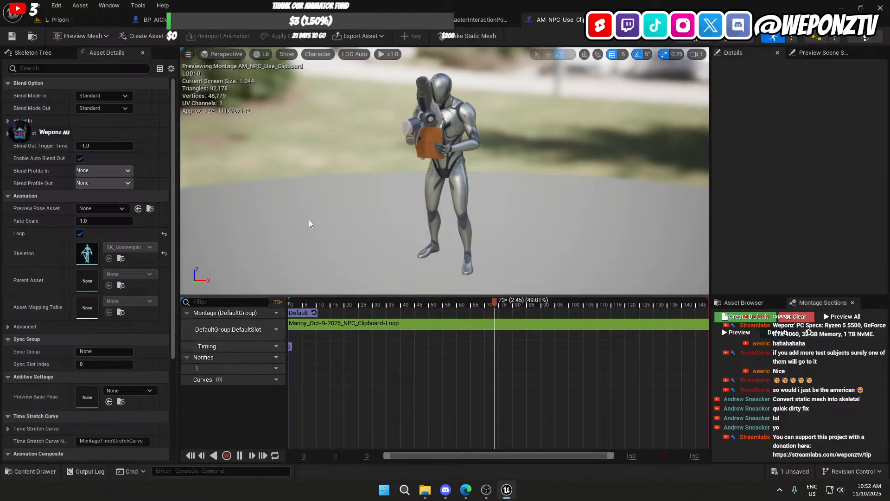
Step: Save the BP_SmartAIComponent blueprint and return to the L_Prison level
click(277, 20)
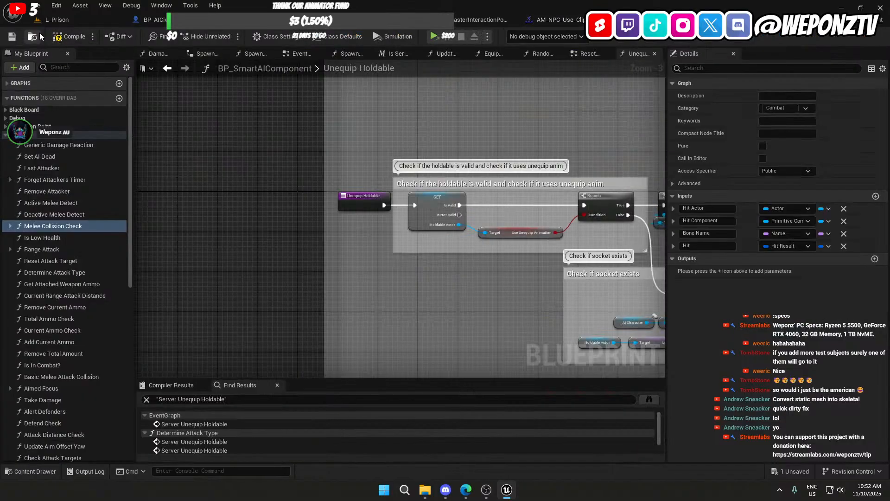
click(11, 36)
click(70, 19)
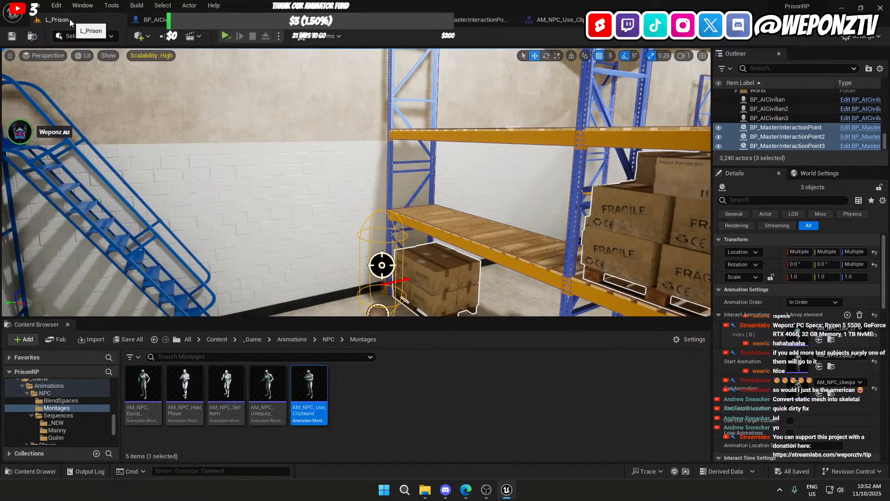
Step: Search the _Assets/SmartAI content folder for smoking animations
click(218, 340)
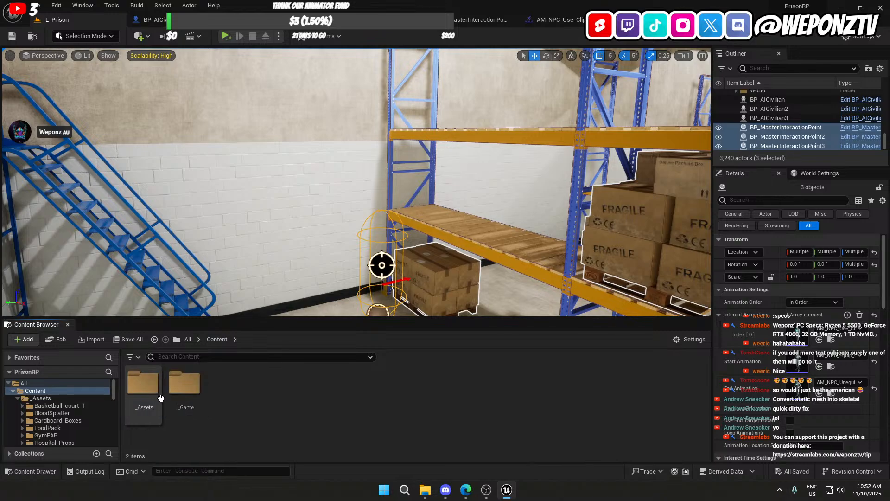
double_click(143, 384)
scroll(284, 416, down, 2)
double_click(284, 416)
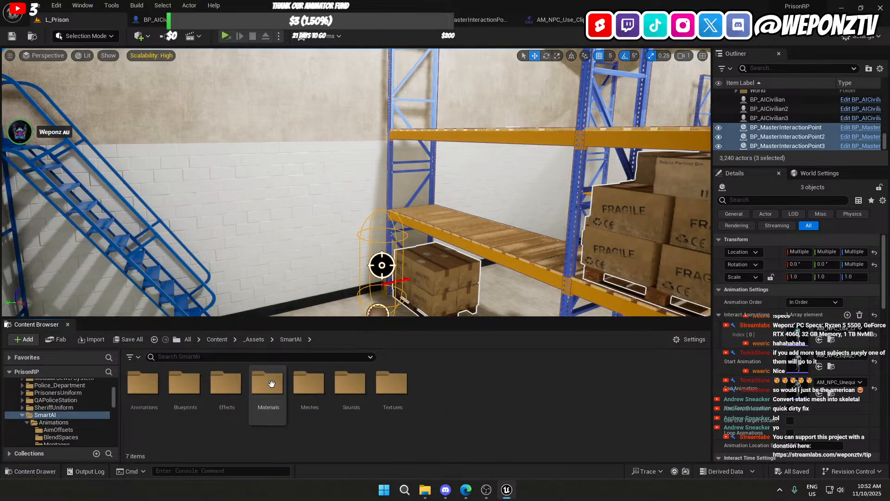
click(268, 356)
text(smoki)
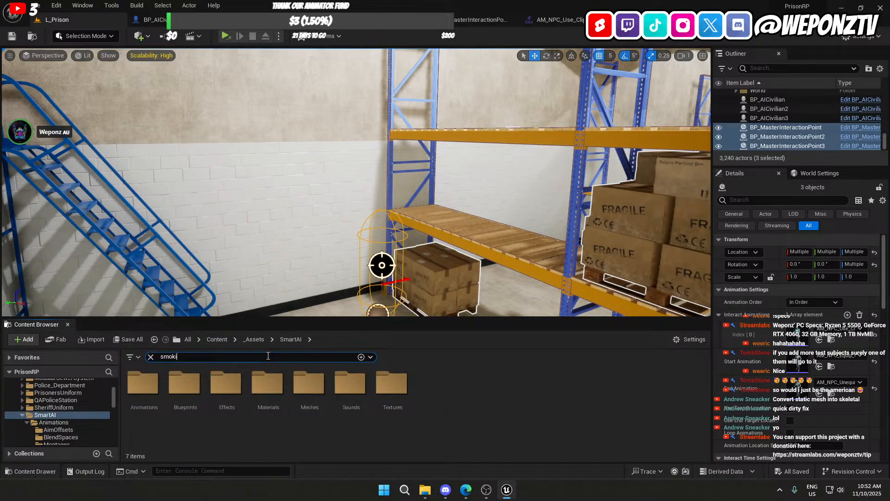
text(g)
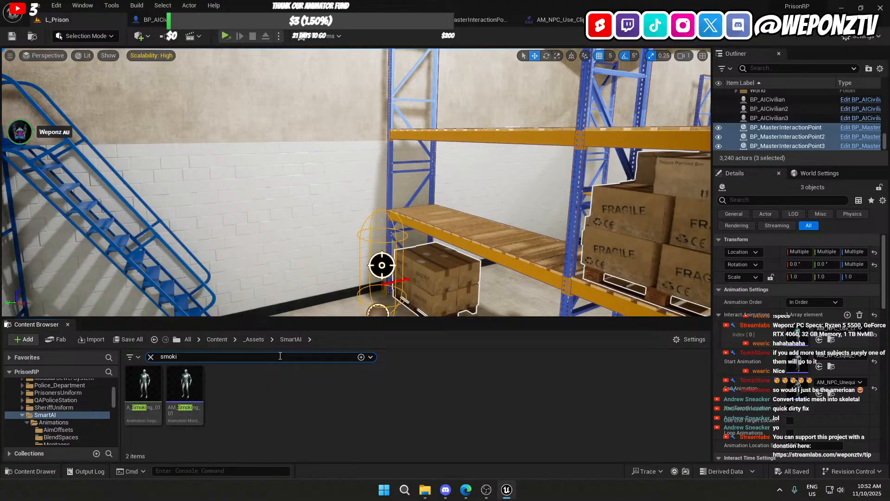
key(BackSpace)
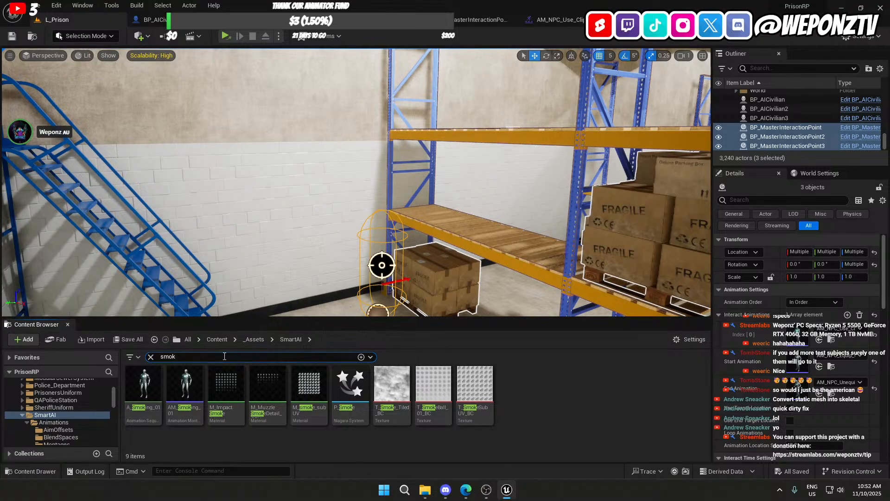
Step: Search the SmartAI folder for phone, open the AM_Stand_PhoneCall_01 montage and examine its Notify_EmoteProp notify
text(phone)
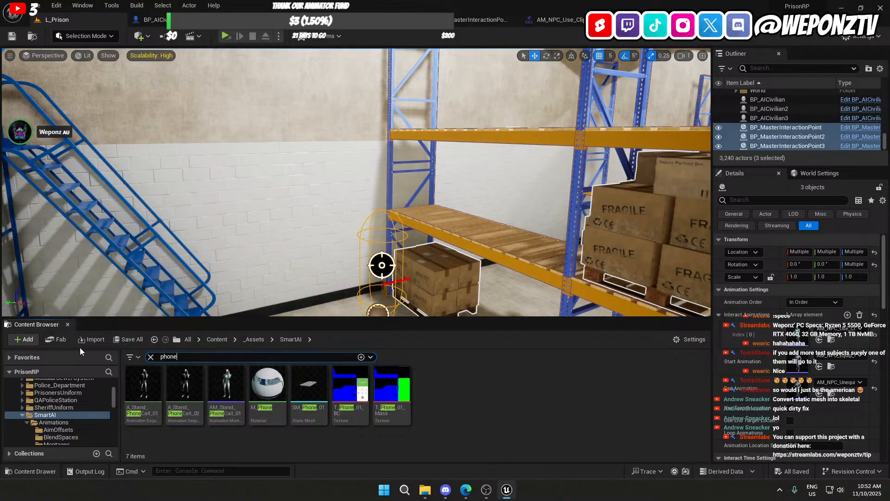
double_click(227, 385)
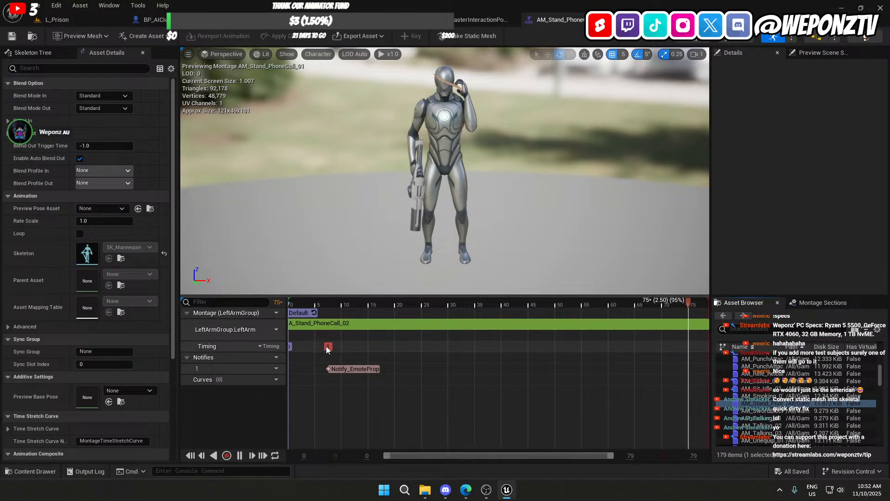
mouse_move(327, 349)
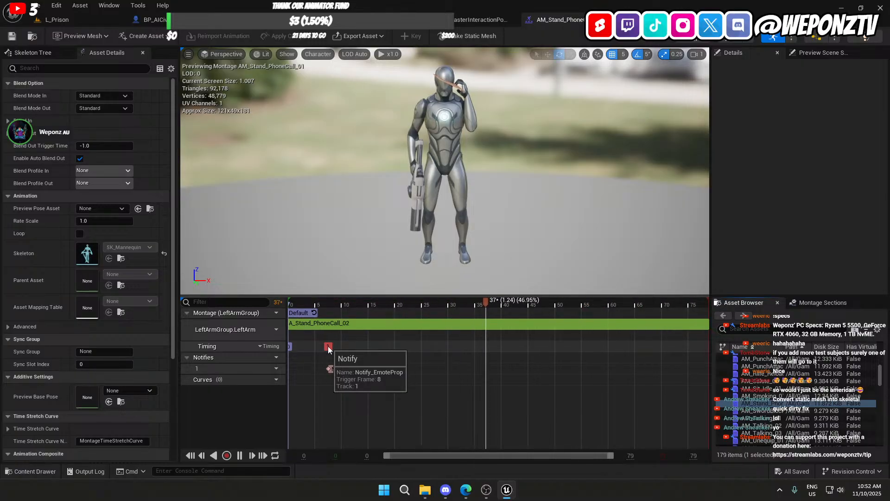
mouse_move(291, 344)
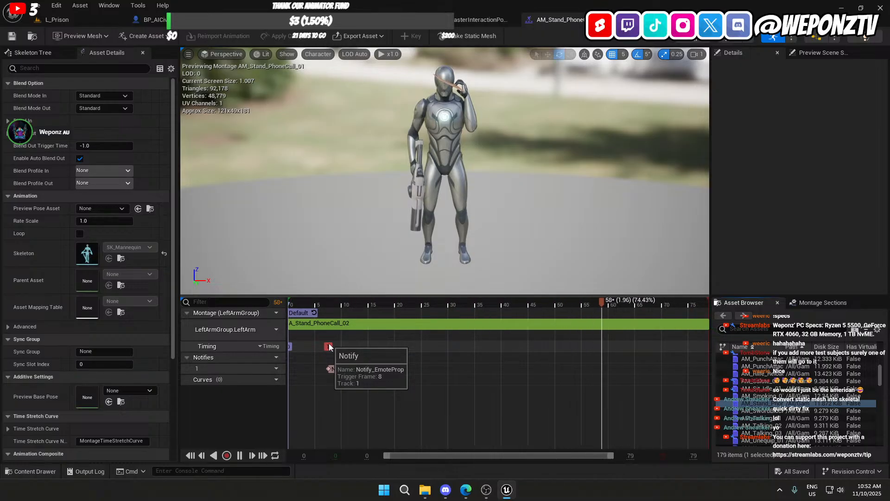
mouse_move(338, 370)
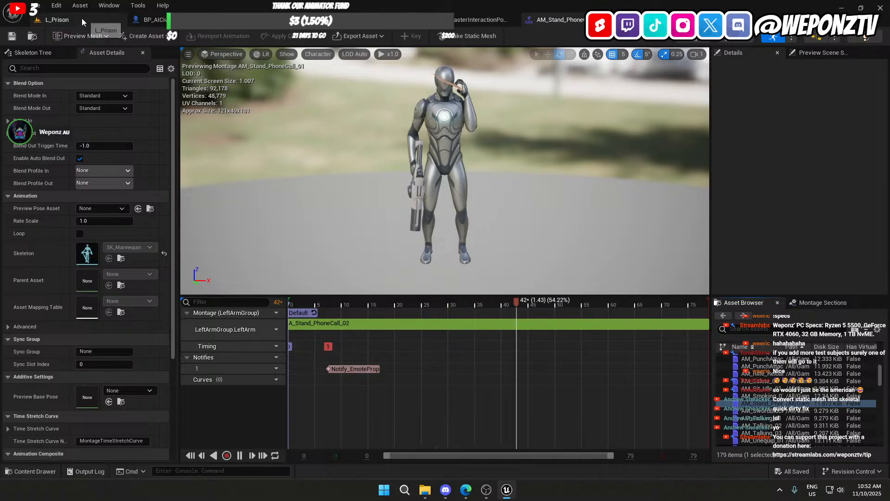
Step: Examine the AICharacter_AnimBP event graph, searching its members for emote and notify events
click(821, 41)
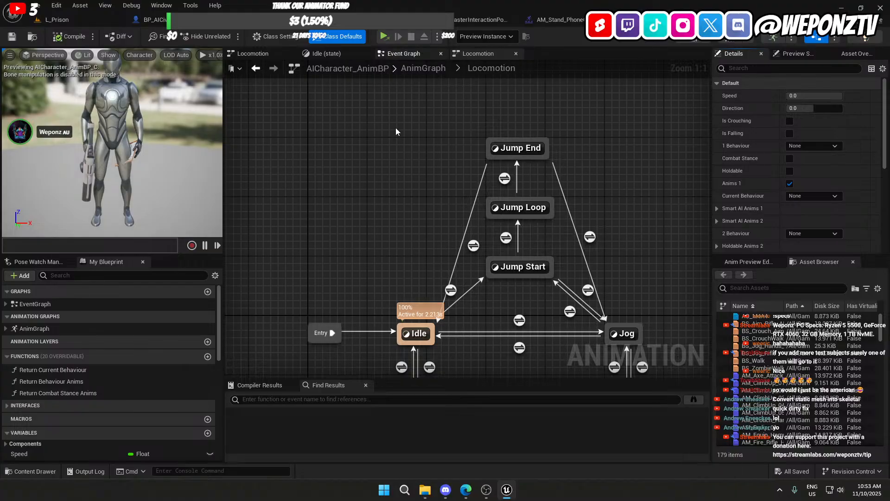
click(404, 53)
scroll(392, 251, up, 3)
right_drag(421, 132, 421, 214)
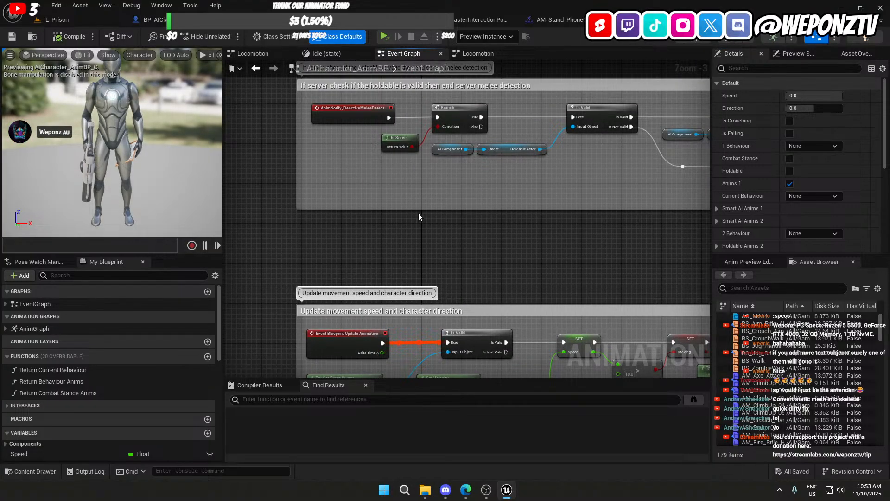
text(emo)
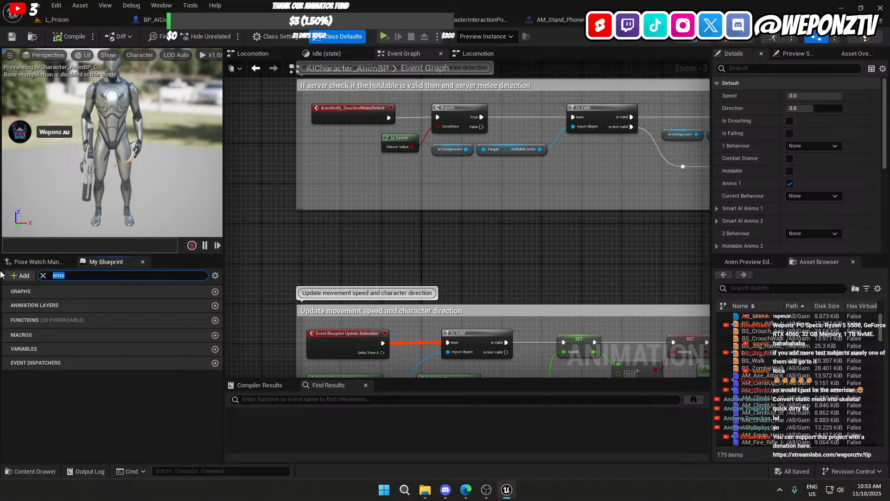
text(i)
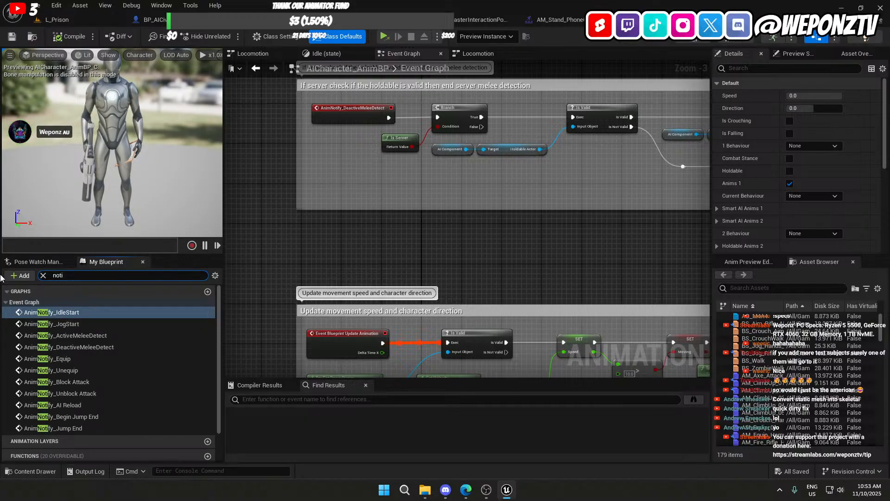
scroll(24, 324, down, 2)
scroll(29, 332, up, 2)
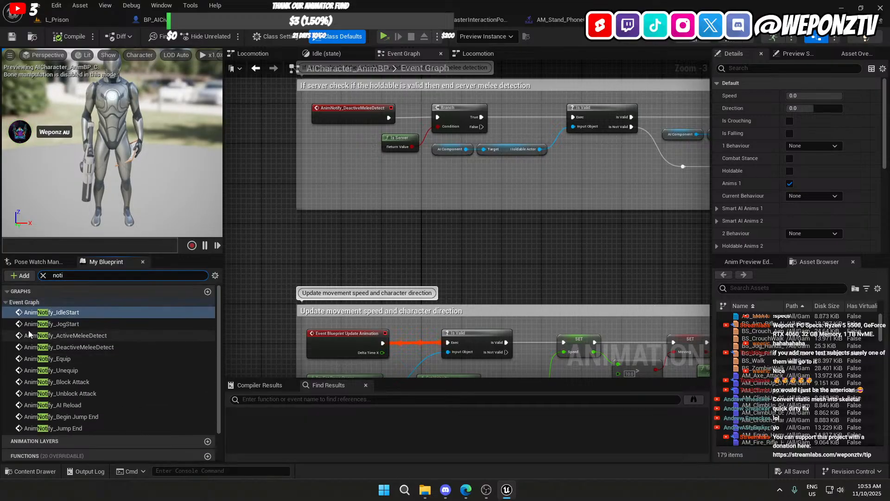
right_drag(387, 240, 340, 435)
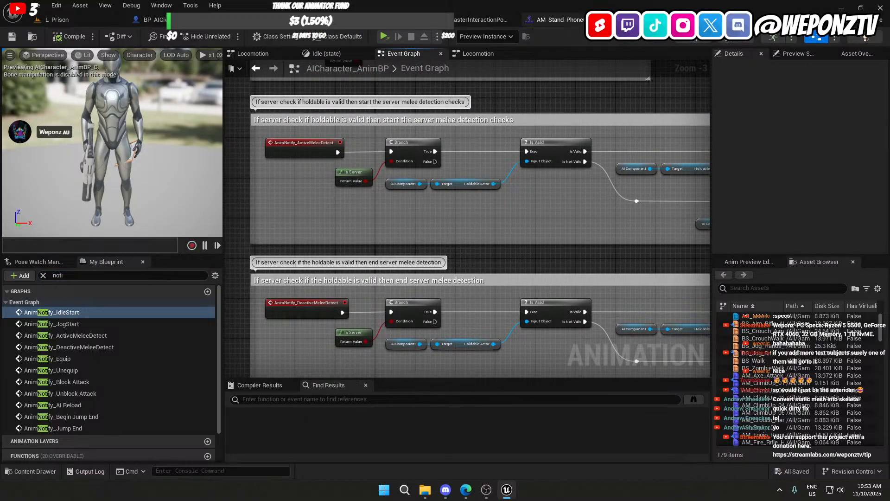
Step: Return to the phone call montage and open its A_Stand_PhoneCall_02 animation sequence to check for notifies
click(557, 19)
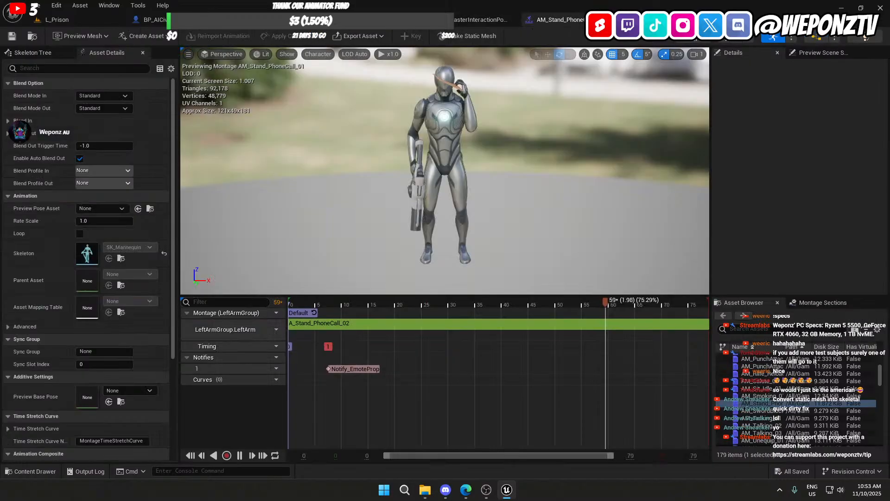
double_click(449, 324)
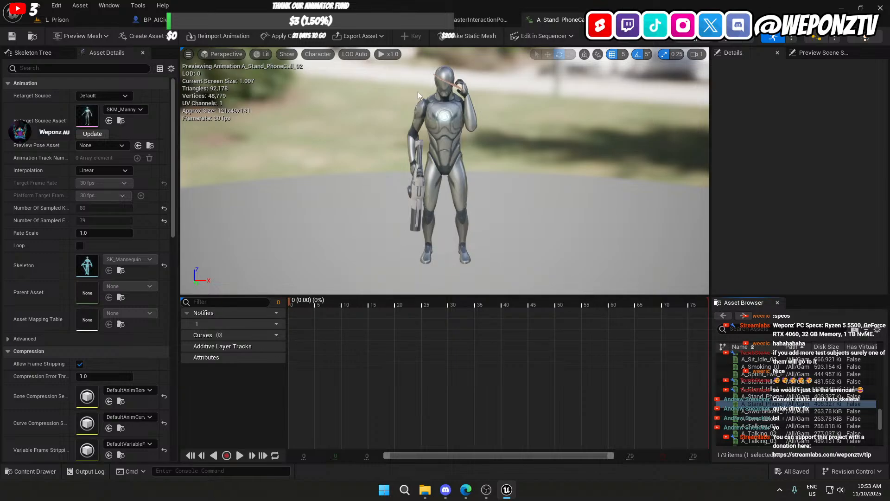
Step: Reopen the AM_Stand_PhoneCall_01 montage and examine its asset details and the options of its Notify_EmoteProp notify
click(68, 20)
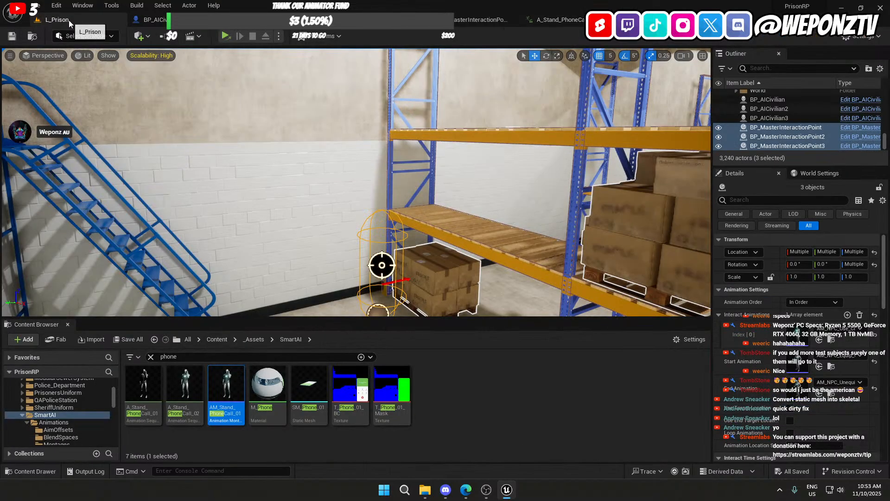
double_click(232, 385)
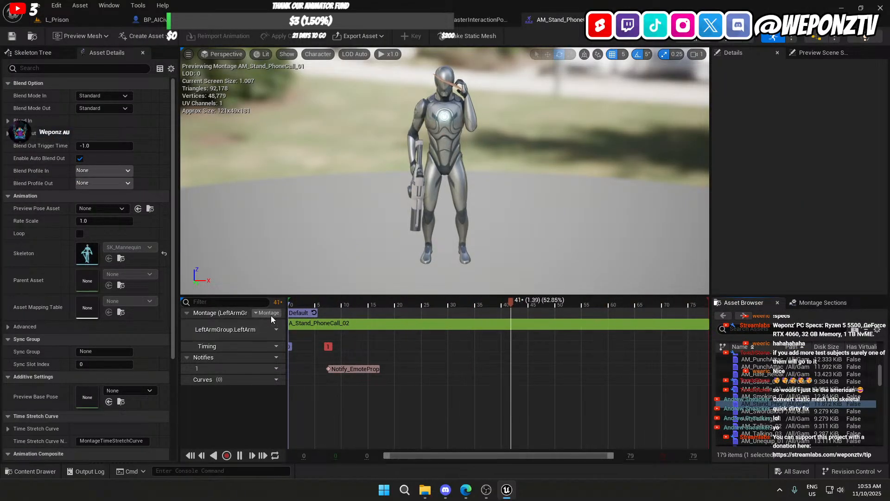
scroll(118, 293, down, 4)
scroll(123, 292, down, 3)
scroll(127, 291, up, 8)
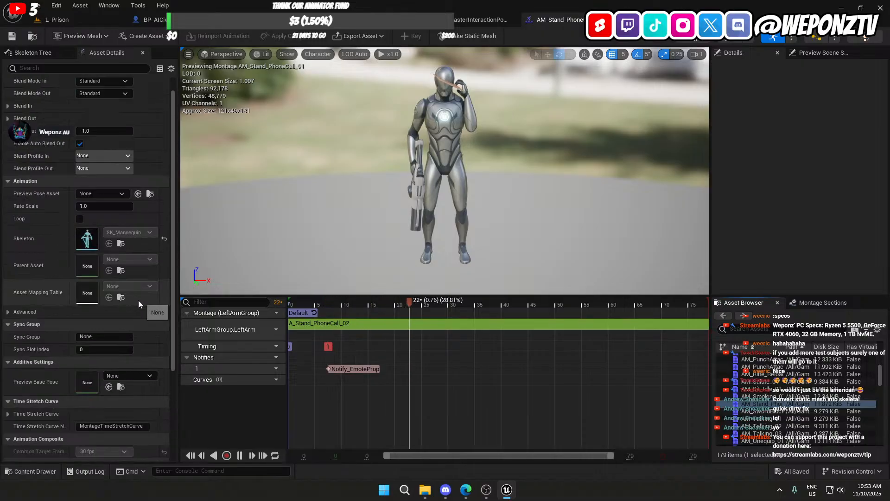
right_click(342, 369)
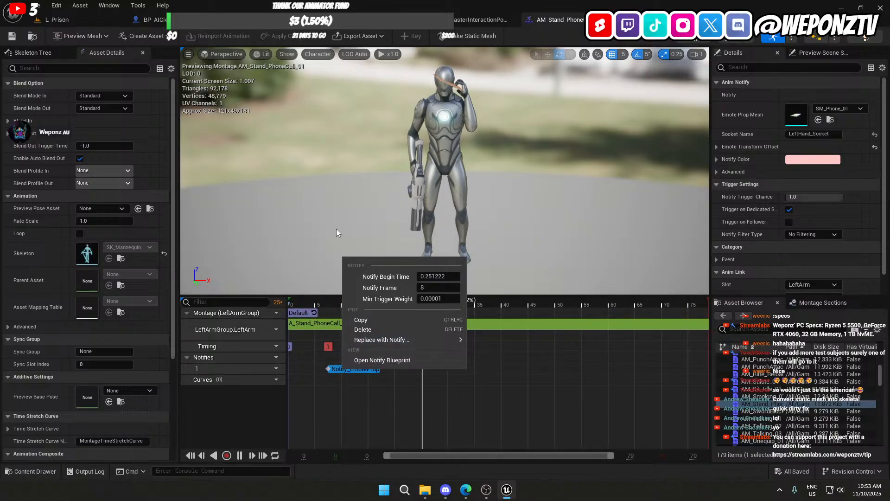
Step: Look through the BP_SmartAIComponent function categories, including Holdable, Interaction Point and Black Board, for prop or montage handling
click(273, 21)
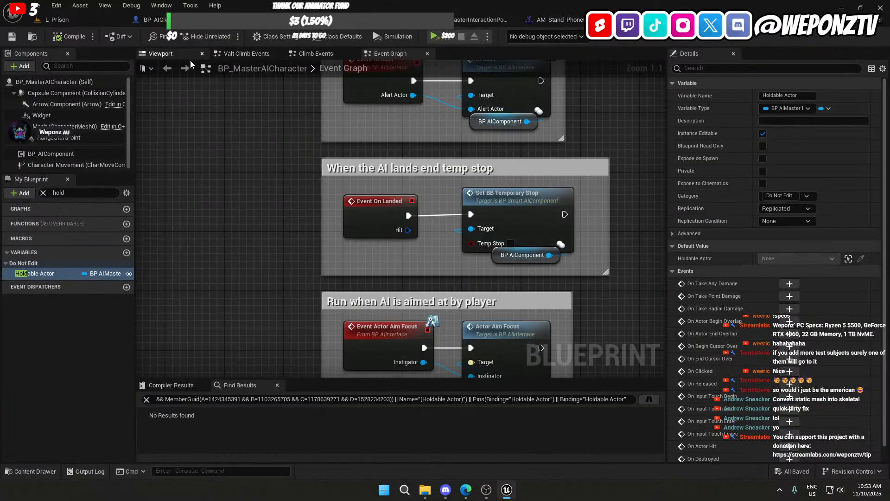
click(370, 20)
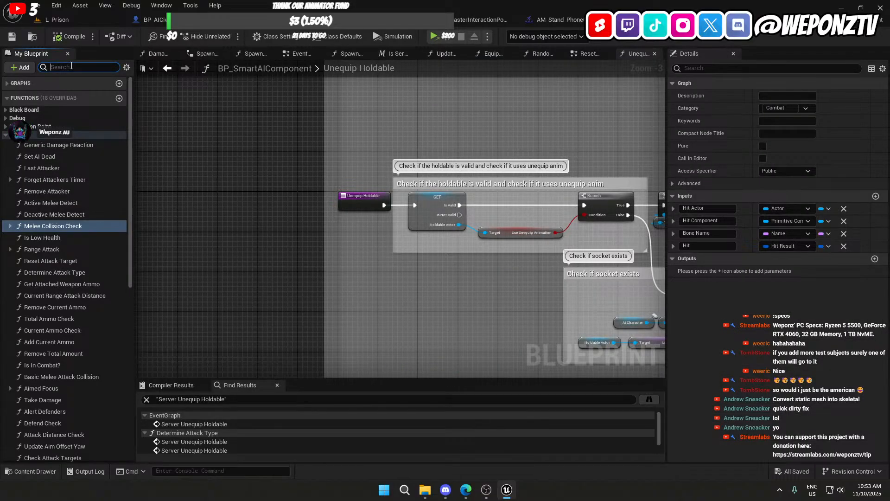
click(5, 135)
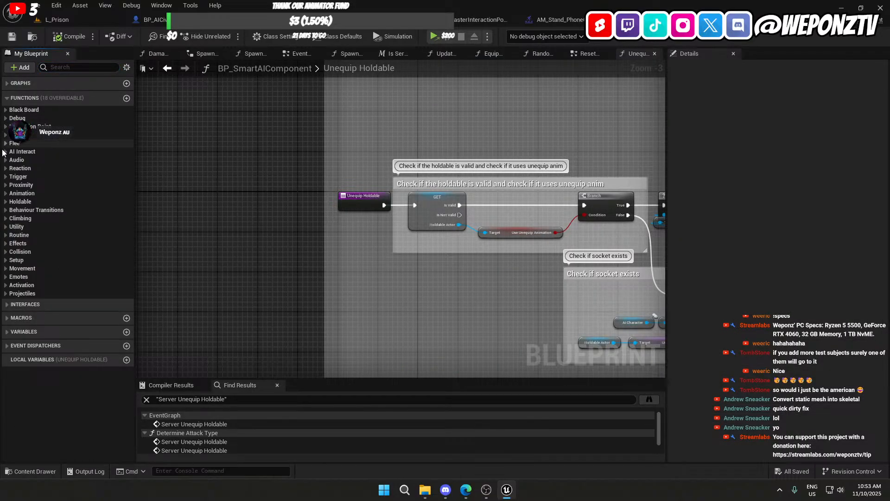
click(5, 202)
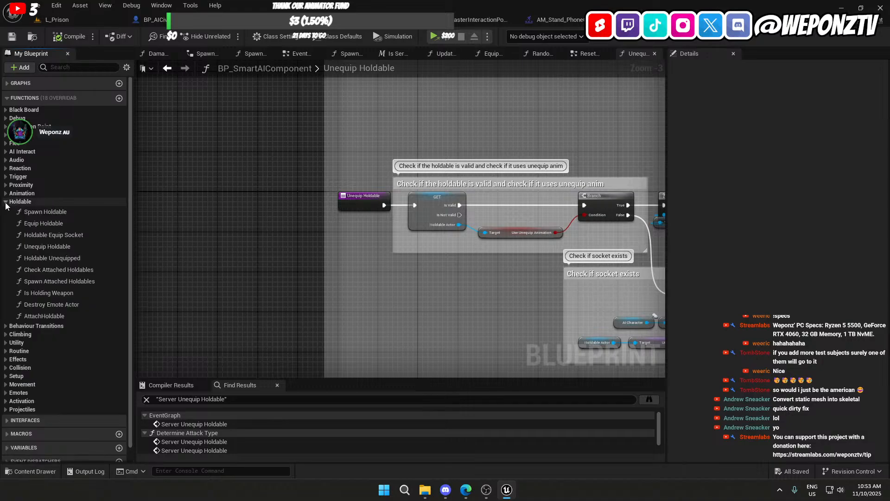
click(6, 203)
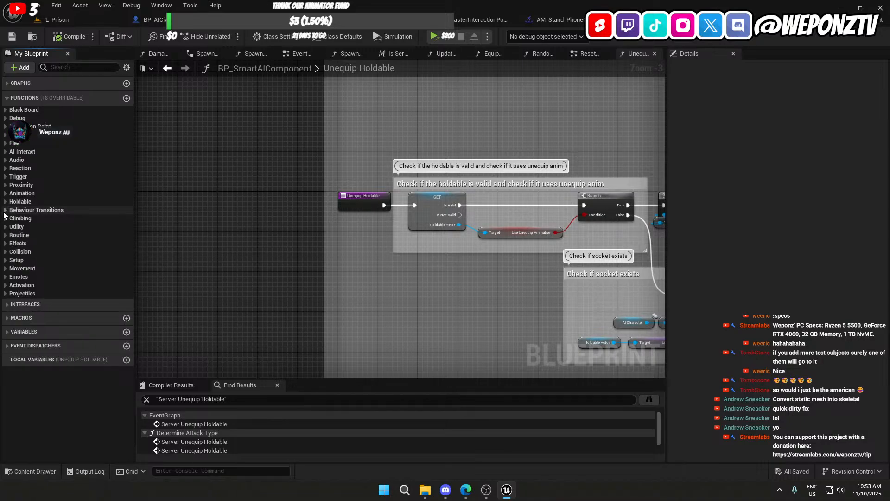
click(5, 211)
click(5, 211)
click(6, 127)
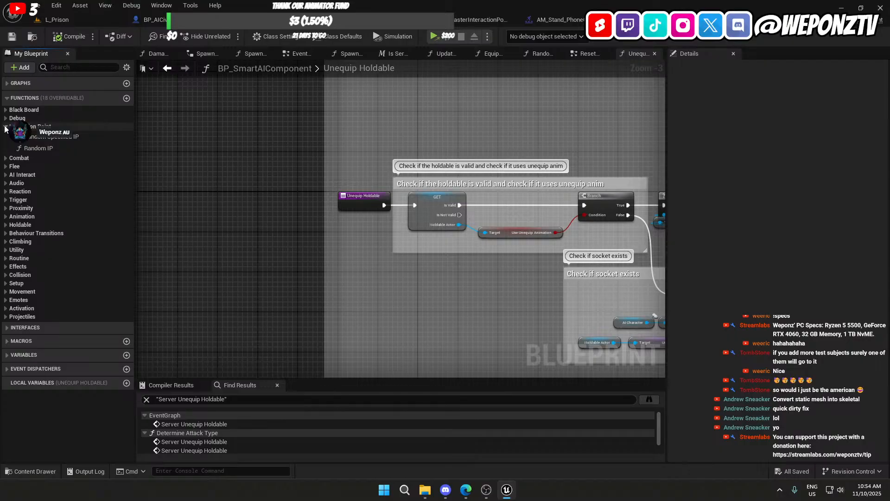
click(5, 127)
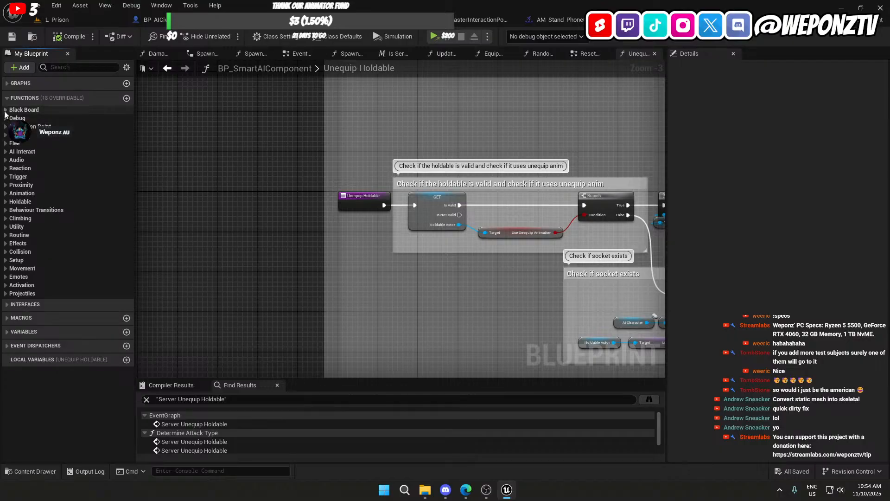
click(5, 112)
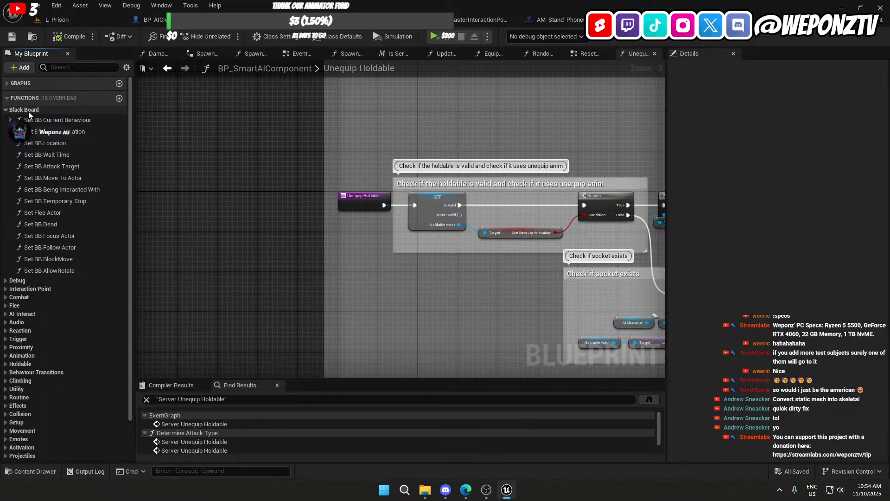
click(6, 372)
click(6, 373)
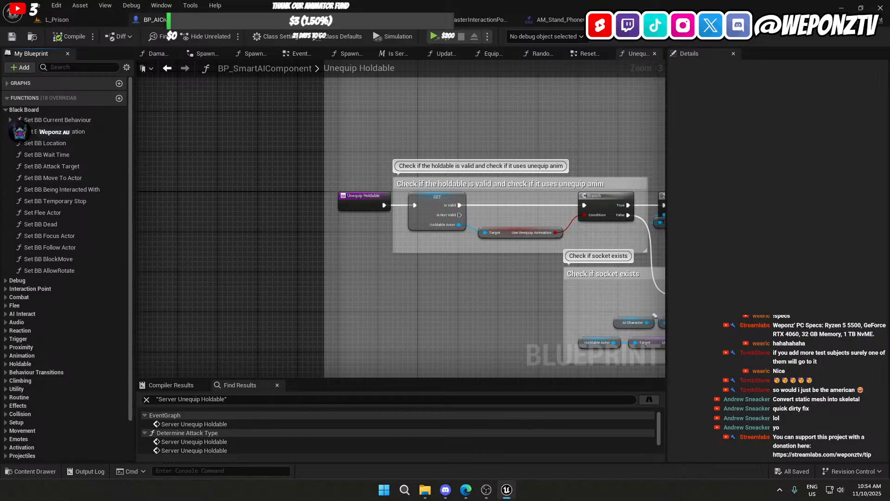
Step: Examine the Priority Montages setting of BP_AICivilian's BP_AIComponent and the montages available for it
click(158, 20)
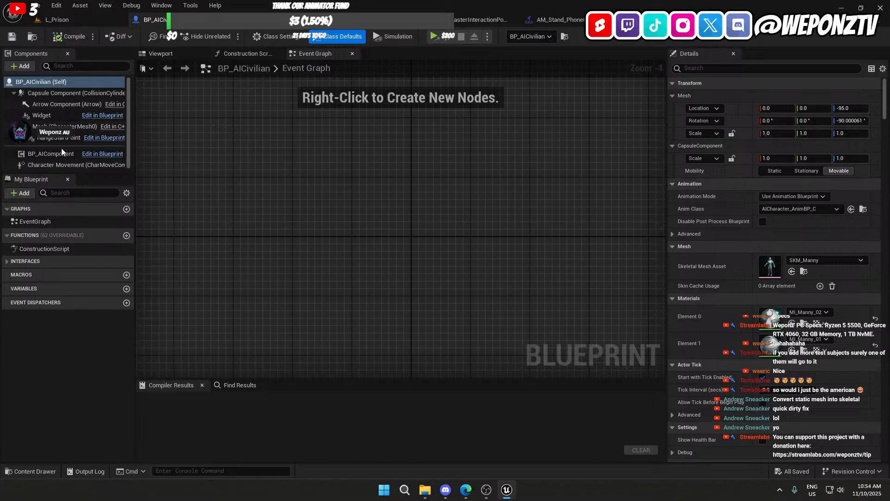
click(51, 154)
scroll(751, 259, down, 10)
scroll(742, 249, down, 1)
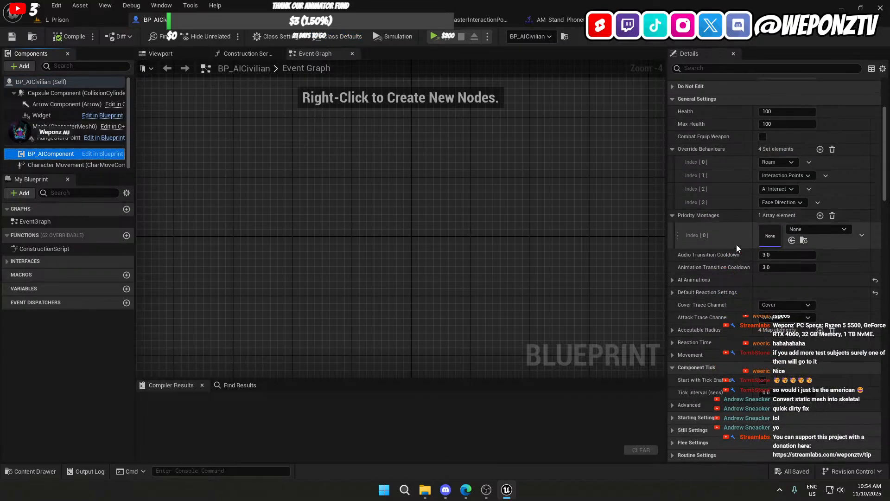
click(801, 227)
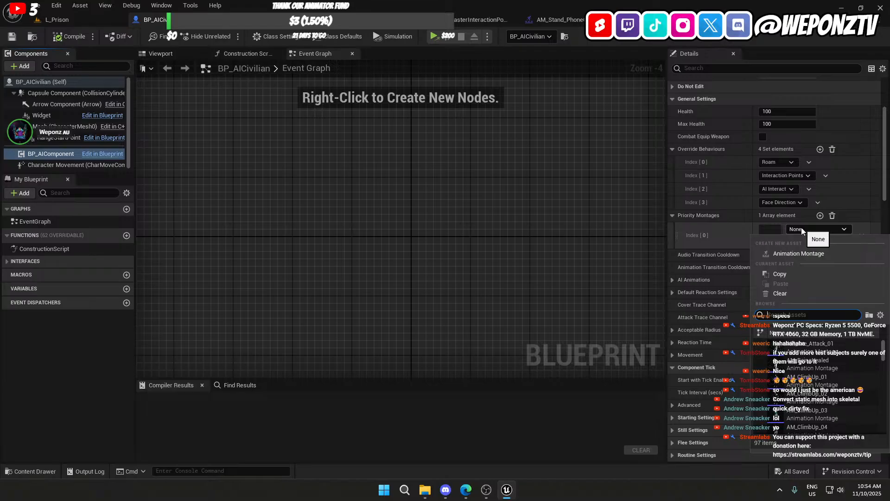
click(801, 227)
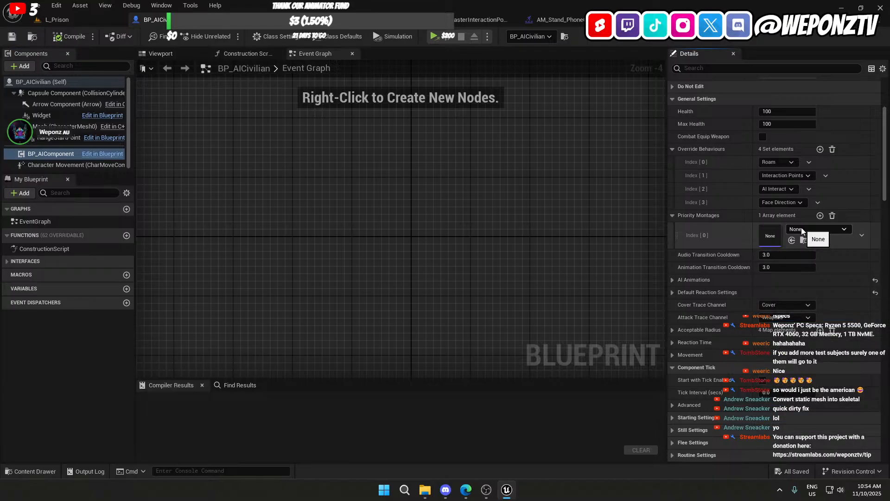
Step: Empty the Interact Animations array and reset the start and end animations of the three selected interaction points, and save the level
click(559, 20)
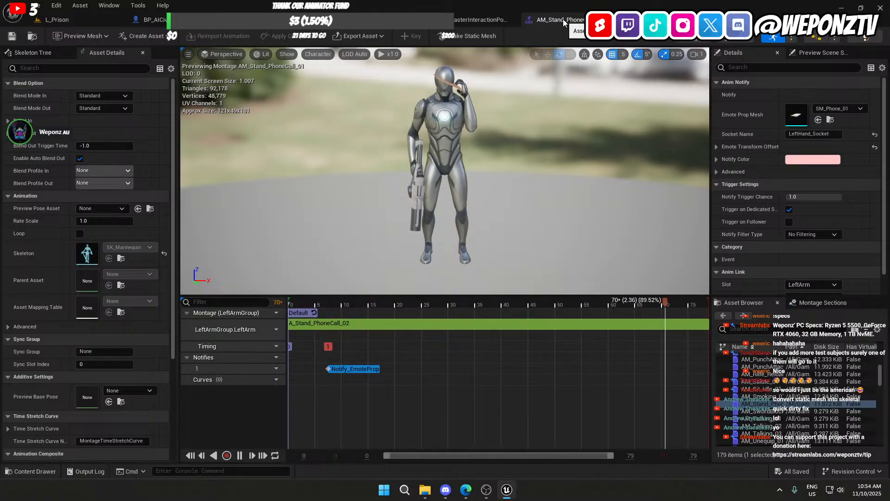
click(71, 20)
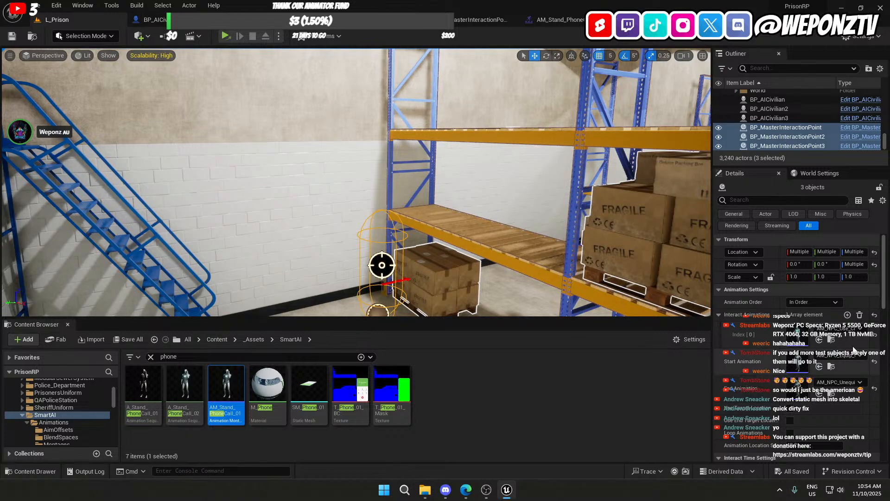
click(860, 315)
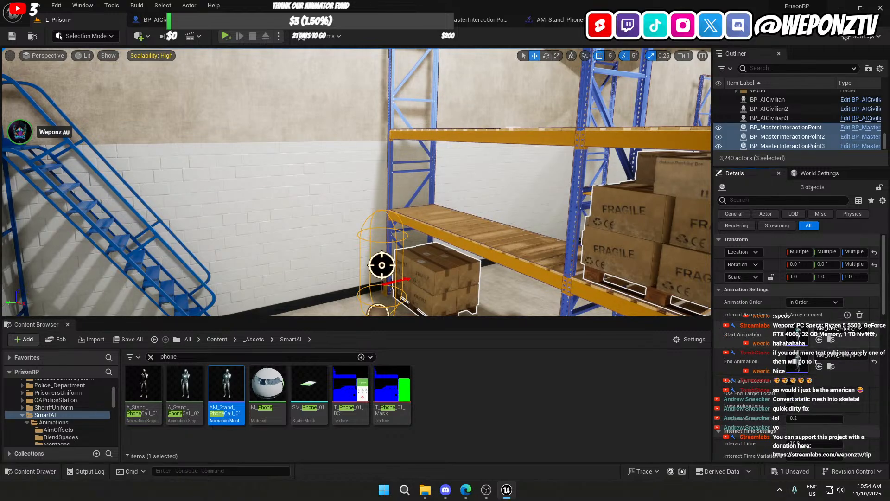
click(873, 335)
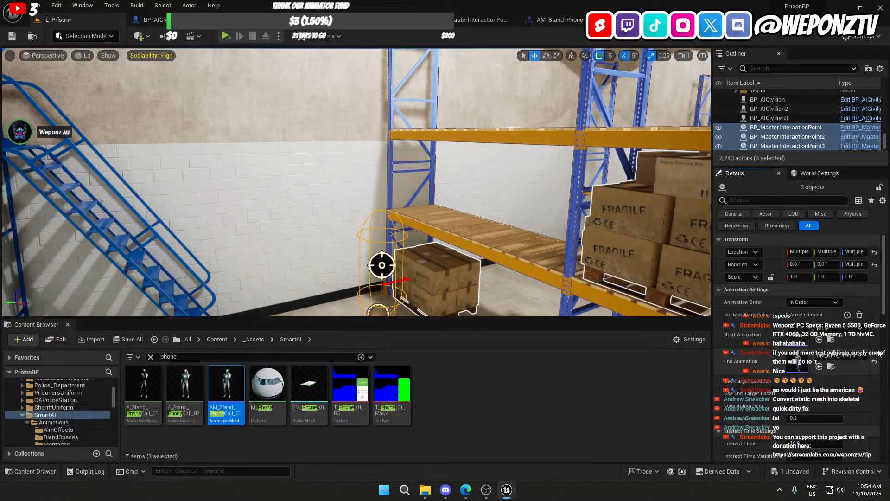
click(875, 361)
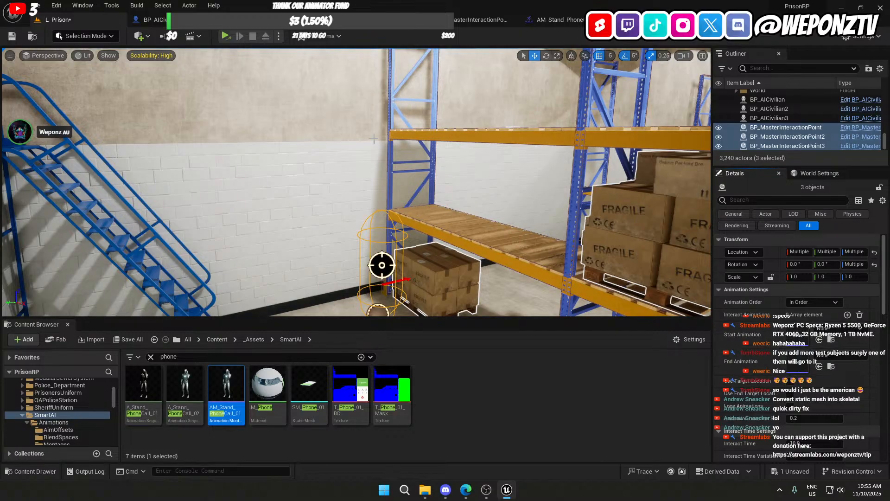
click(12, 36)
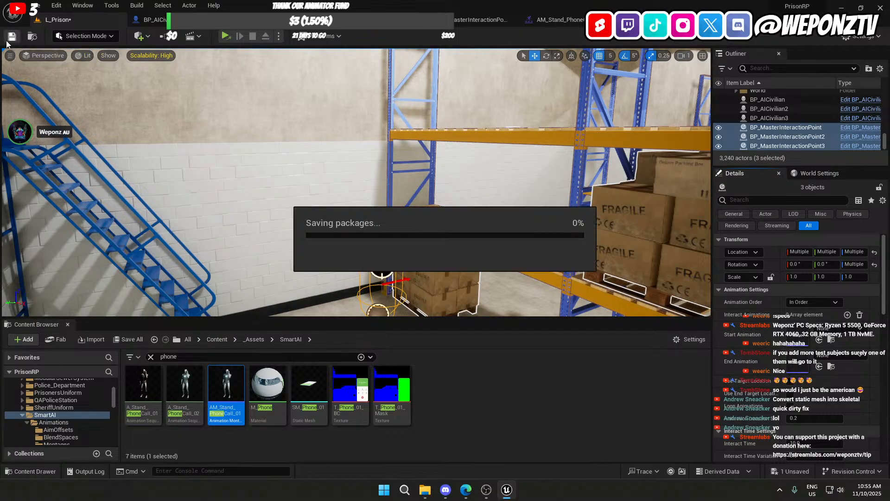
Step: Duplicate the AM_Stand_PhoneCall_01 montage as AM_NPC_Use_Clipboard
right_click(223, 385)
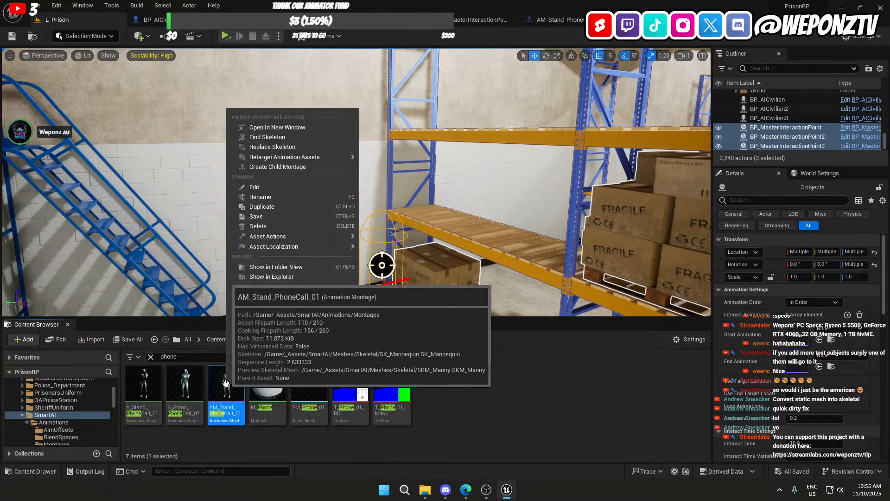
click(299, 207)
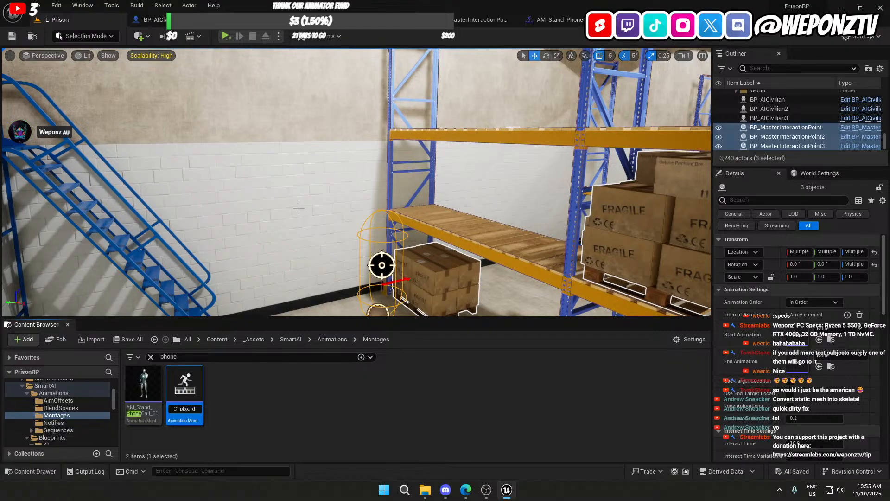
key(Return)
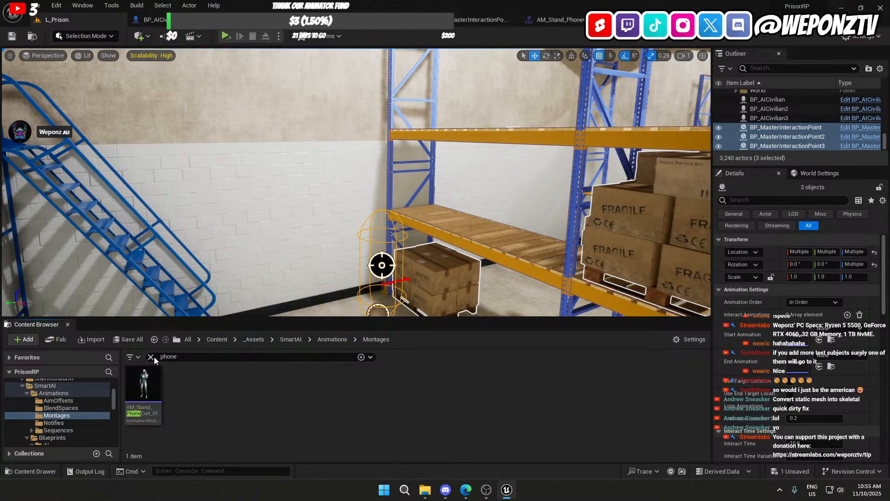
Step: Move the AM_NPC_Use_Clipboard montage from the SmartAI montages into the _Game/Animations/NPC/Montages folder and open that folder
click(150, 357)
scroll(301, 396, down, 2)
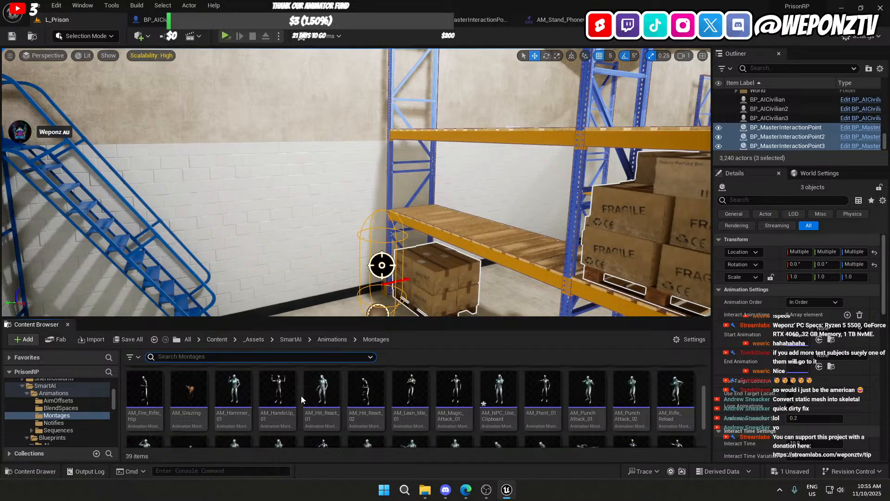
scroll(302, 395, down, 1)
click(498, 390)
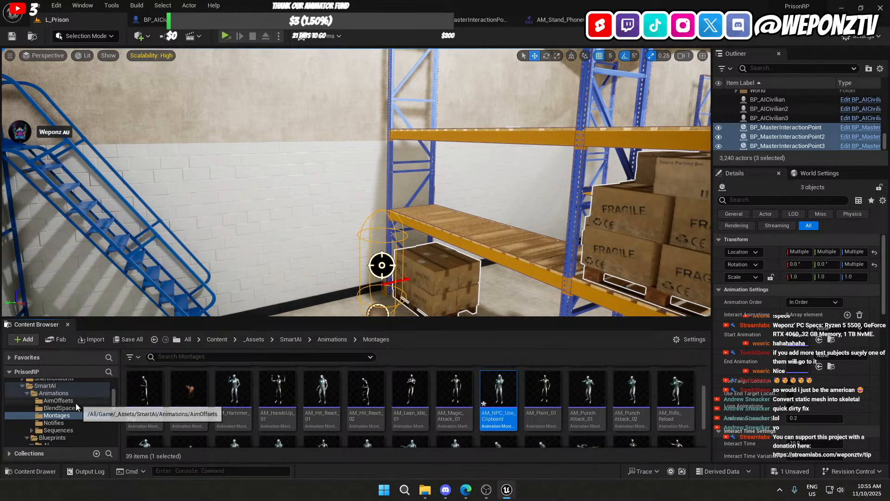
scroll(76, 407, down, 5)
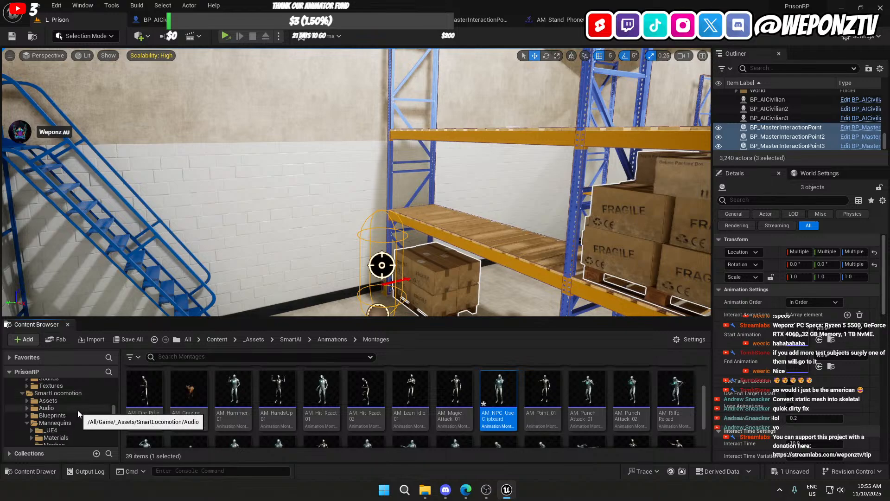
scroll(78, 411, down, 1)
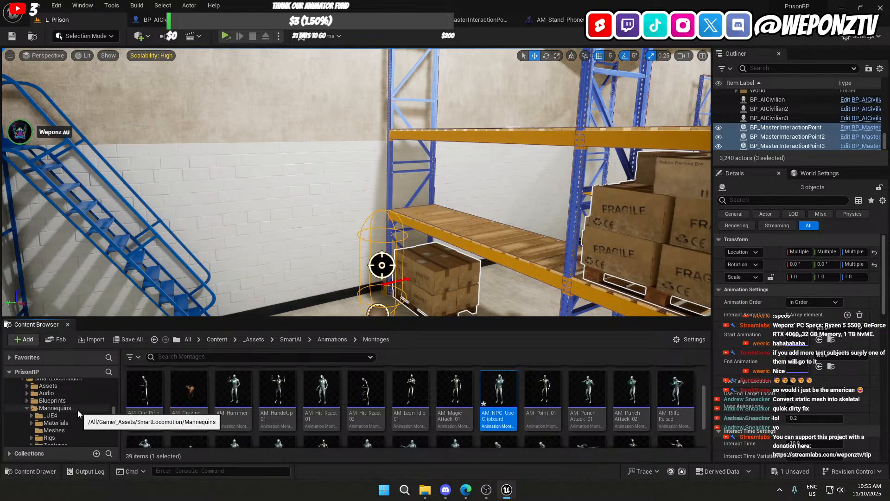
scroll(70, 409, up, 1)
scroll(48, 407, down, 5)
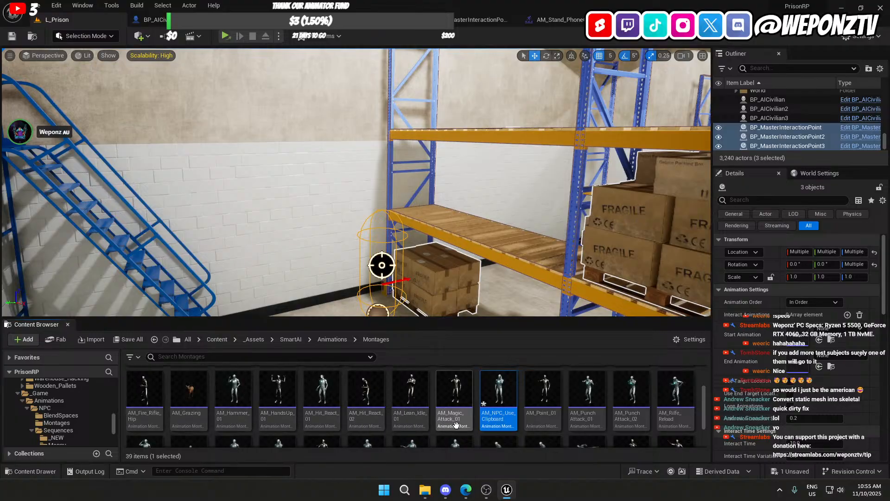
drag(498, 399, 64, 426)
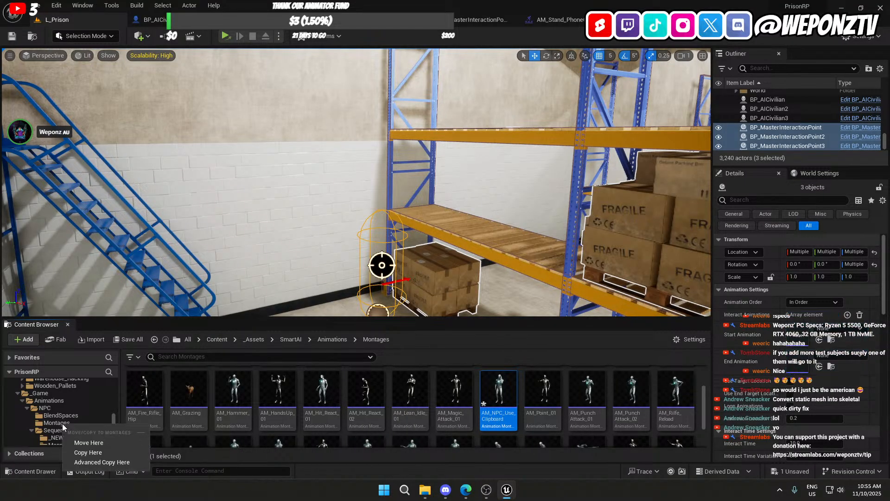
click(88, 442)
click(56, 422)
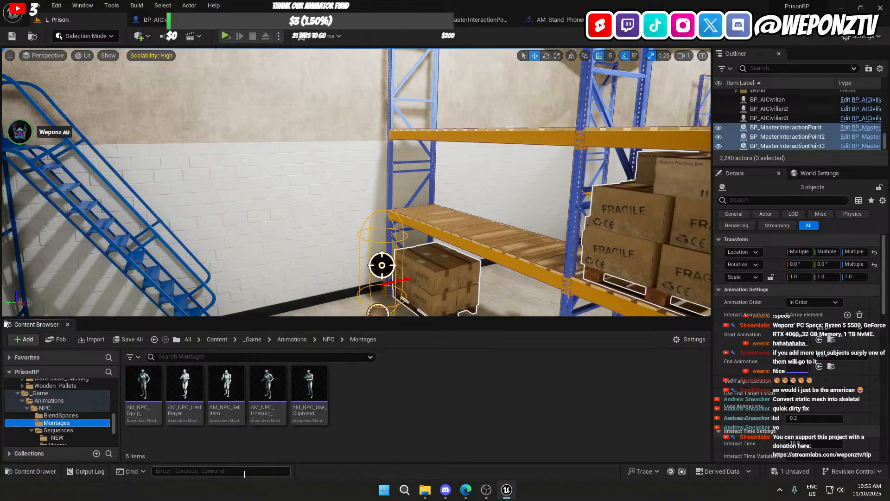
right_click(301, 410)
click(349, 254)
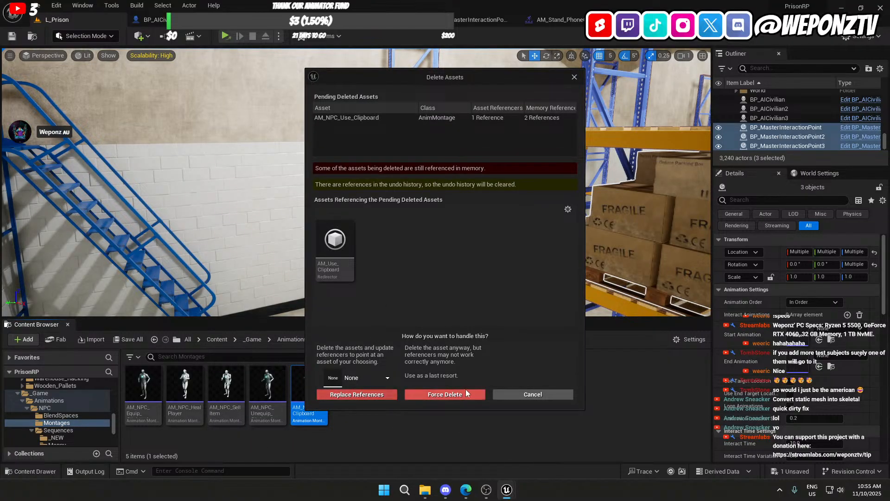
click(513, 393)
Step: Cancel the pending montage deletion and fix up the redirectors across the project's Content folder
click(199, 335)
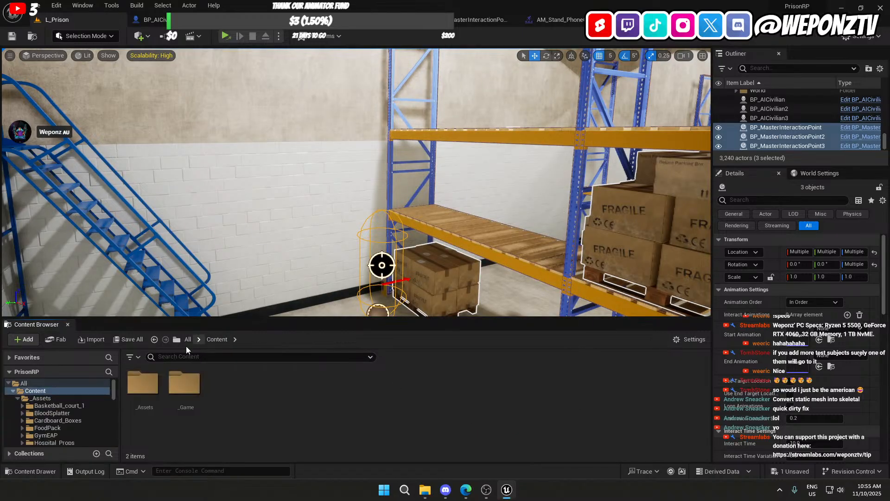
click(188, 342)
right_click(151, 396)
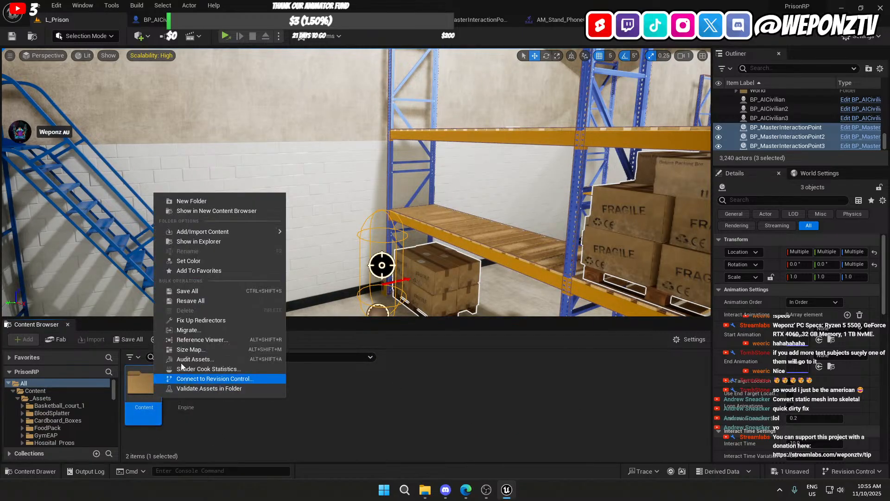
click(206, 325)
Step: Force delete the old AM_NPC_Use_Clipboard montage from the _Game/Animations/NPC/Montages folder
double_click(143, 390)
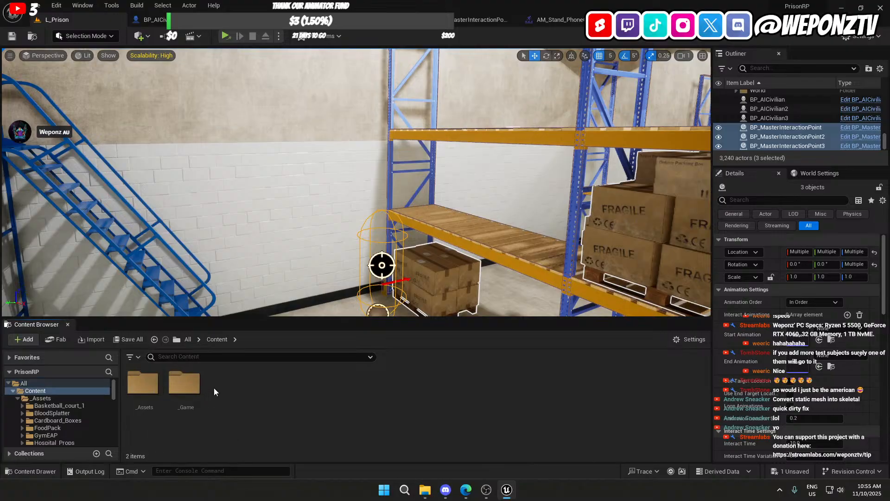
double_click(184, 385)
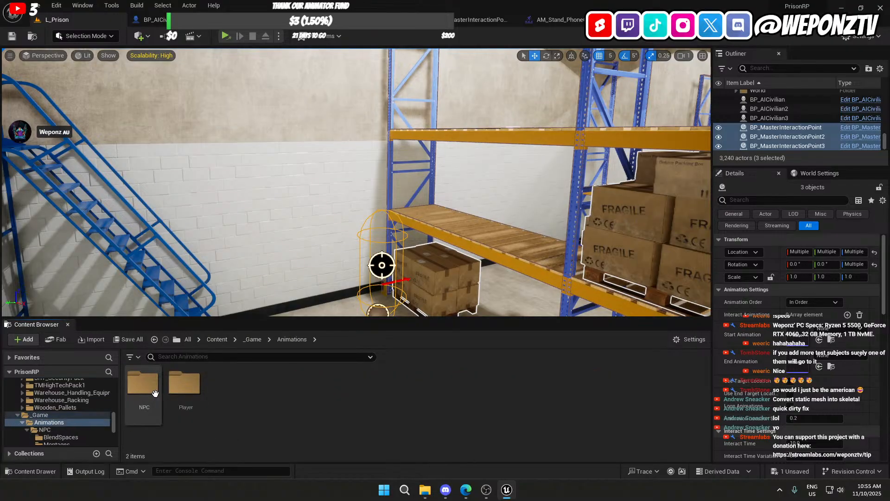
double_click(184, 383)
double_click(187, 384)
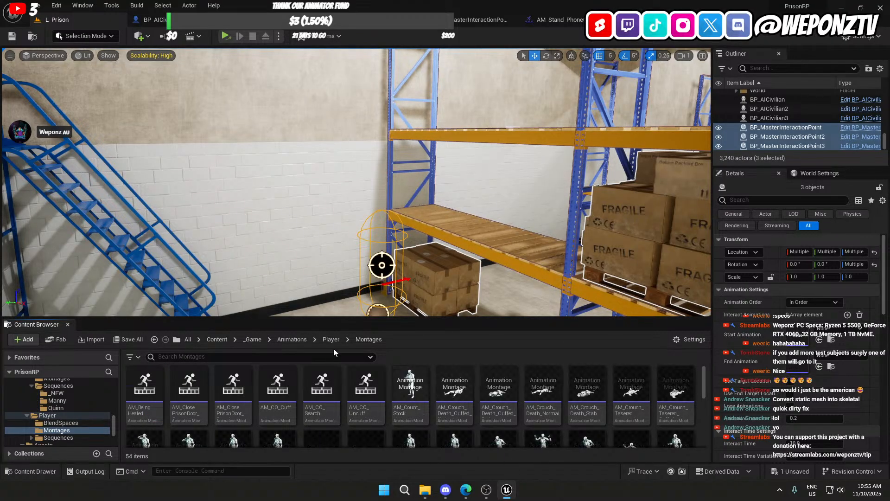
click(331, 339)
click(297, 339)
double_click(143, 383)
click(185, 384)
double_click(192, 392)
click(310, 417)
key(Delete)
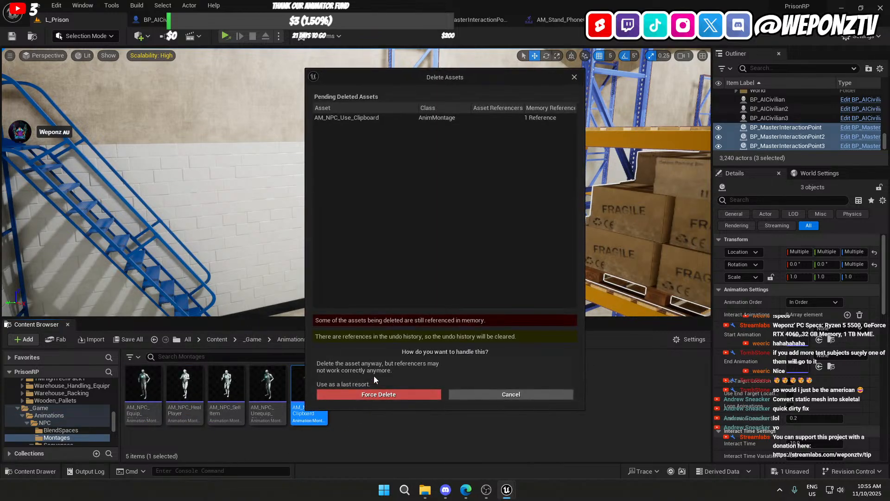
click(374, 392)
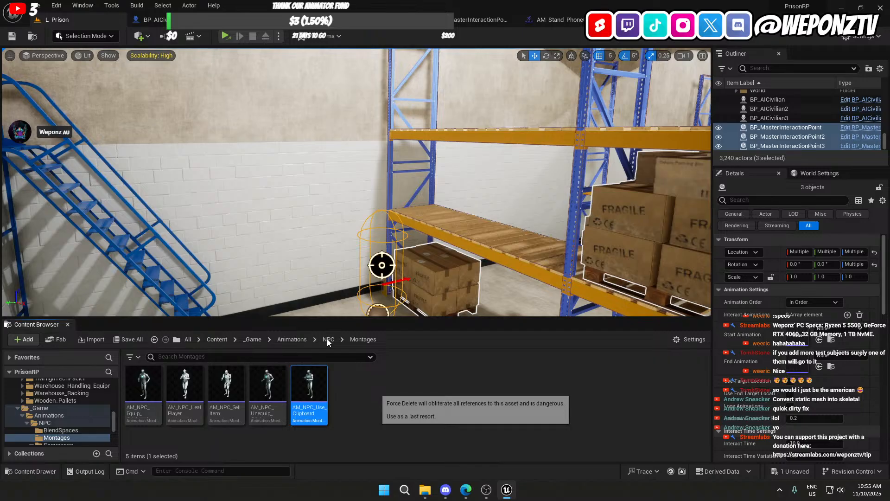
Step: Fix up the redirectors in the NPC animations' Sequences folder
click(328, 338)
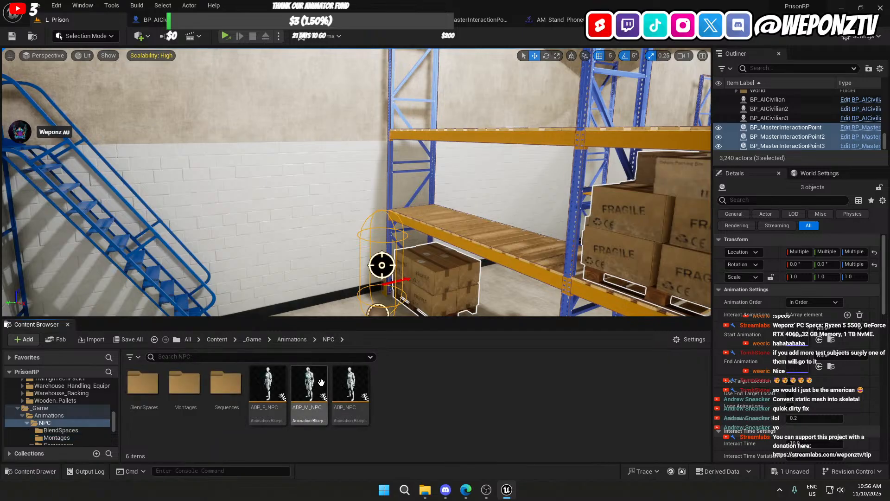
right_click(227, 390)
click(278, 317)
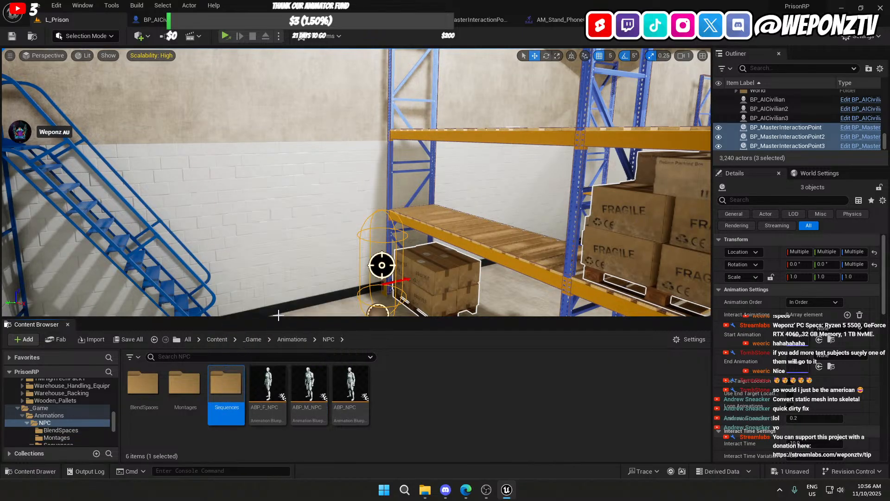
Step: Search the _Assets/SmartAI folder for "clipb"
click(221, 339)
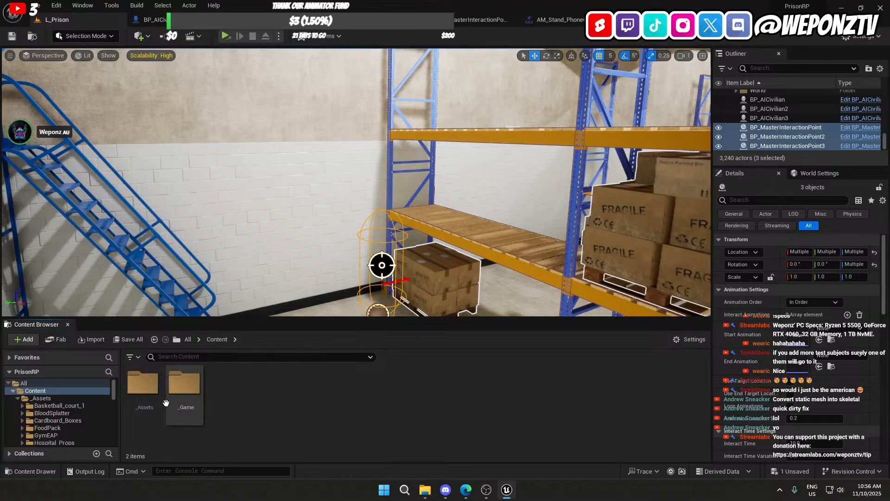
double_click(144, 385)
scroll(317, 420, down, 2)
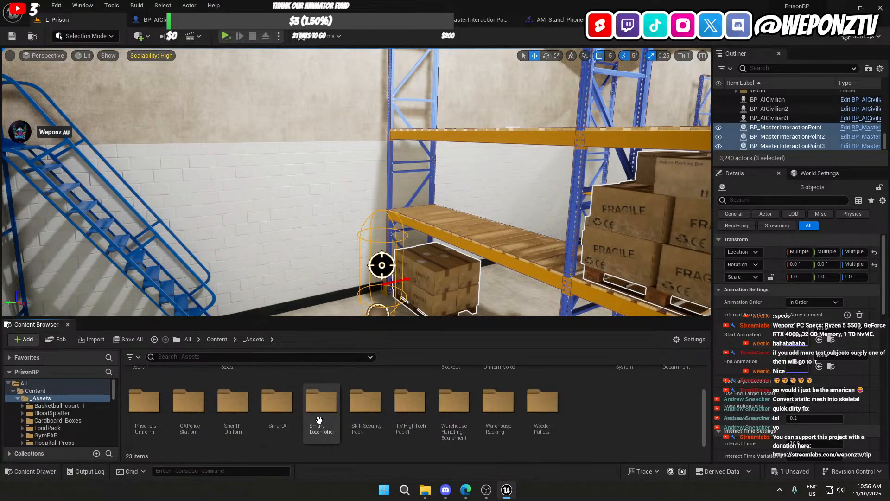
double_click(278, 403)
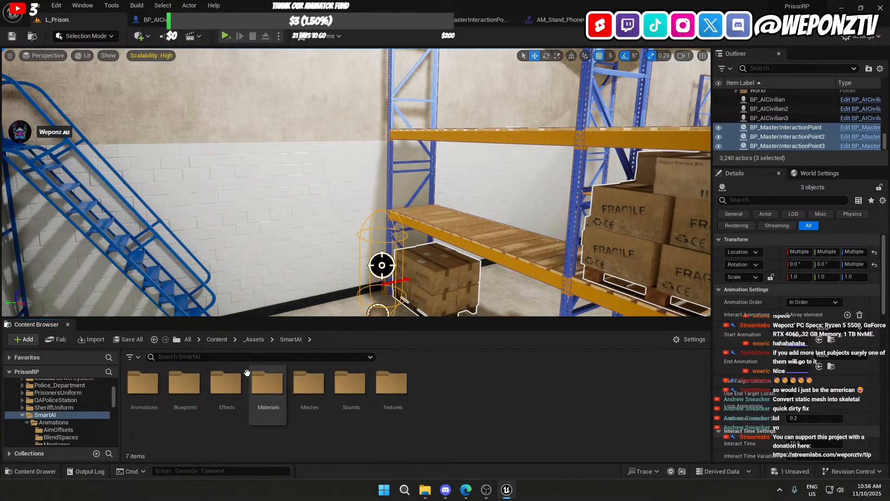
click(241, 357)
text(clipb)
Step: Move the AM_NPC_Use_Clipboard montage from SmartAI into the _Game/Animations/NPC/Montages folder and save the level
click(143, 392)
scroll(101, 432, up, 5)
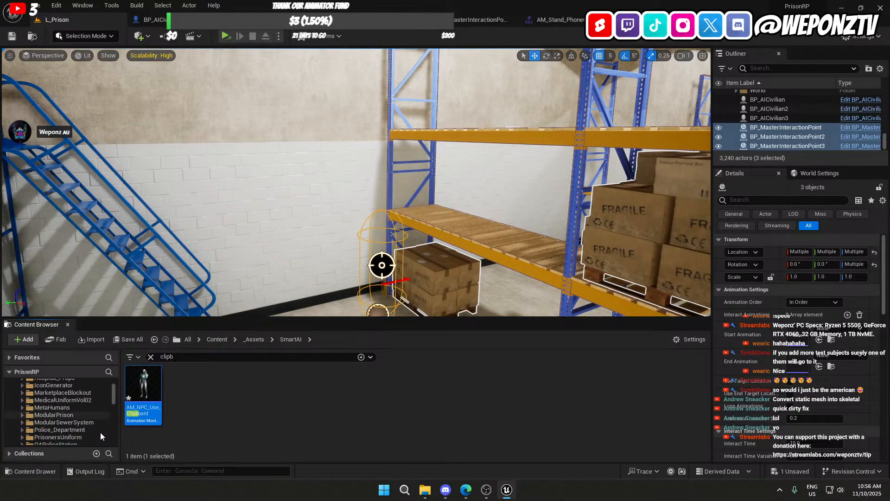
scroll(80, 430, down, 5)
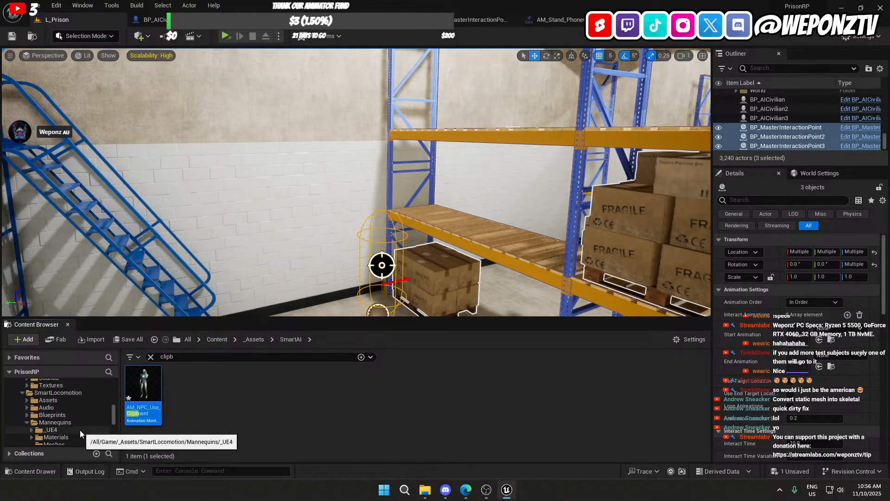
scroll(79, 429, down, 1)
scroll(69, 406, down, 5)
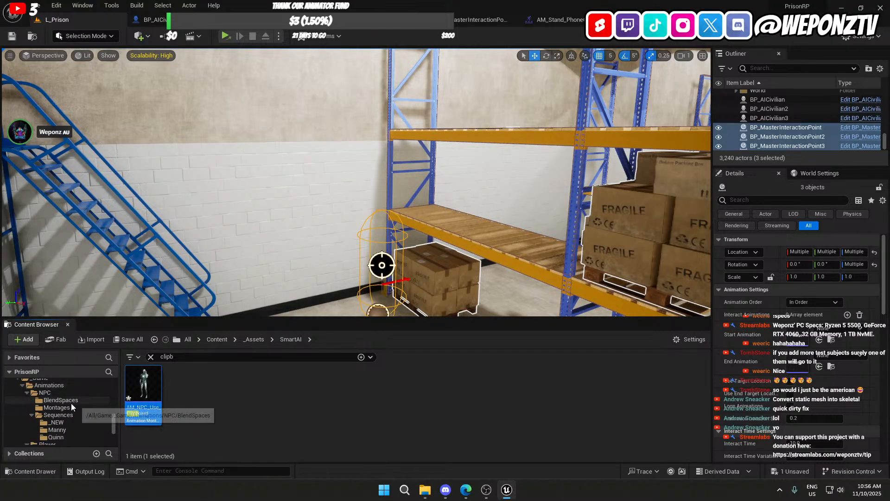
drag(143, 389, 79, 407)
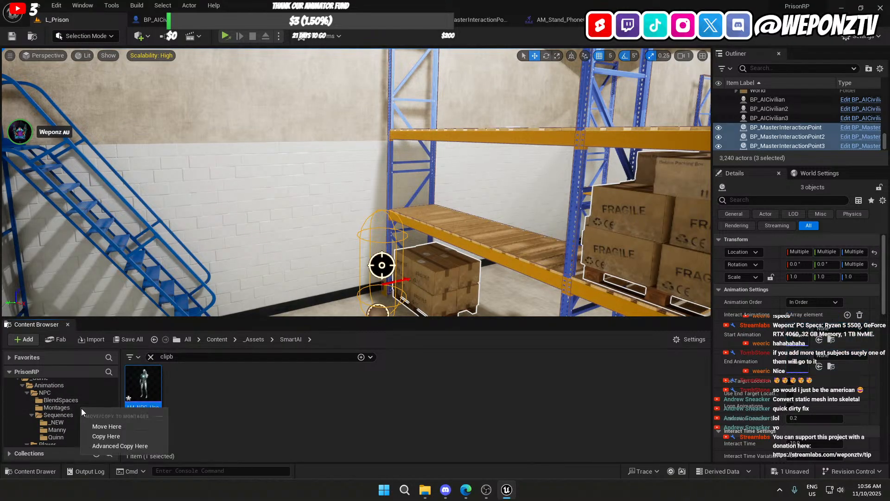
click(101, 426)
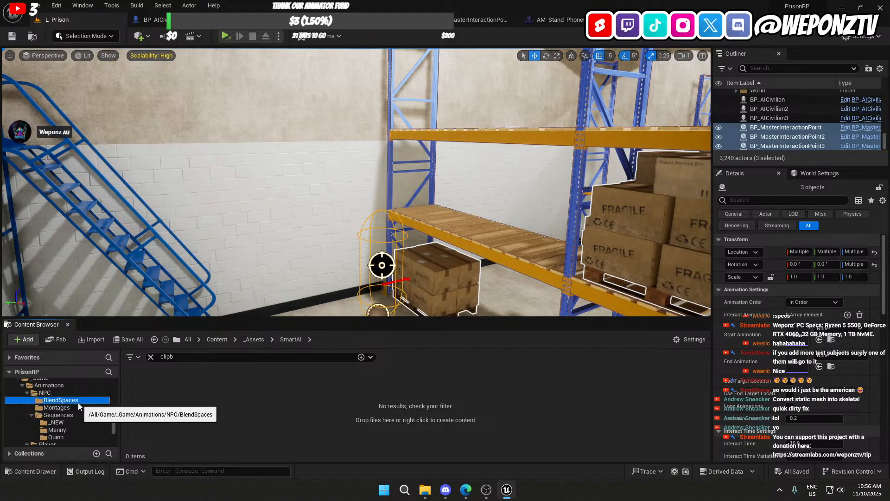
click(64, 408)
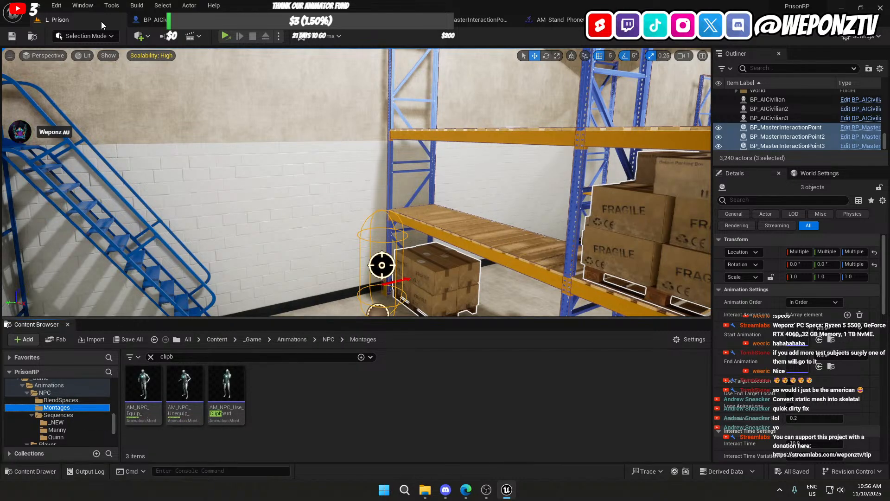
key(ctrl+s)
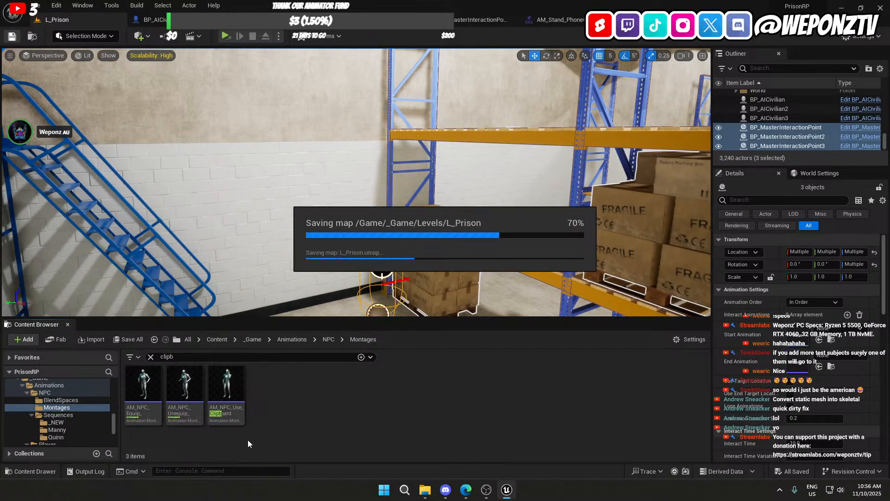
Step: Replace the A_Stand_PhoneCall_02 segment in the AM_NPC_Use_Clipboard montage with the Manny_Oct-9-2025_NPC_Clipboard-Loop animation
double_click(232, 384)
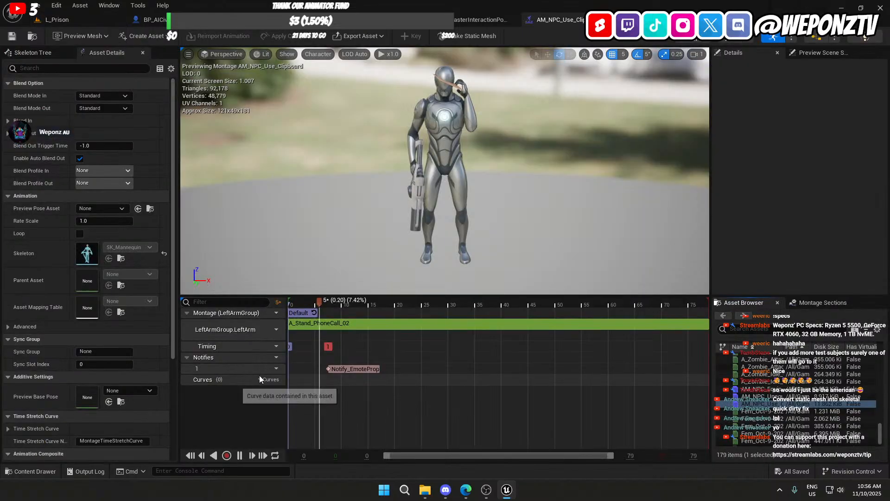
click(407, 323)
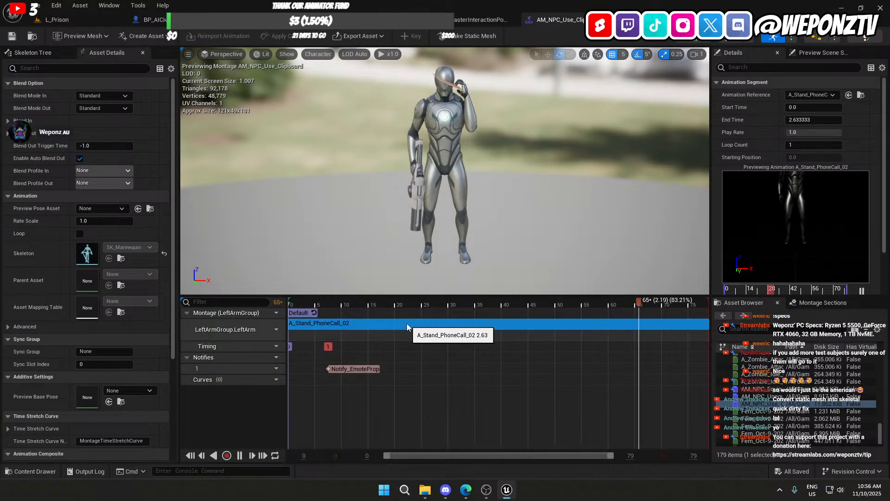
key(Delete)
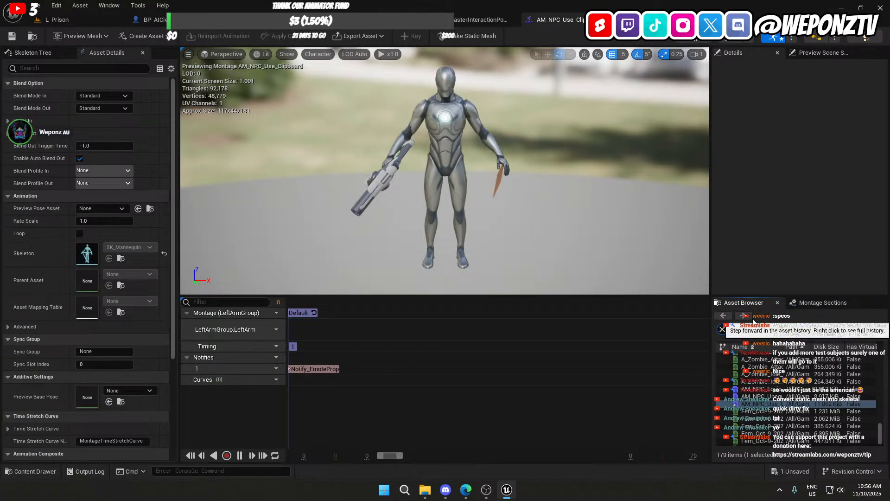
text(clip)
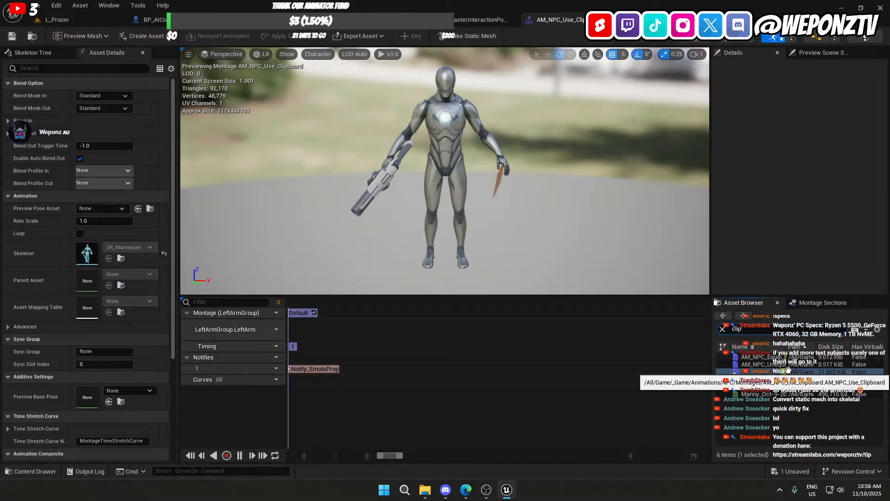
mouse_move(767, 370)
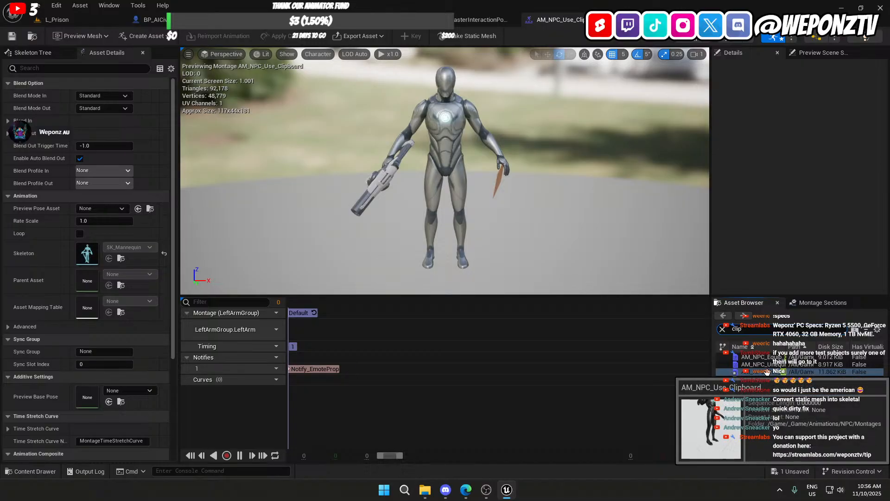
drag(765, 387, 293, 327)
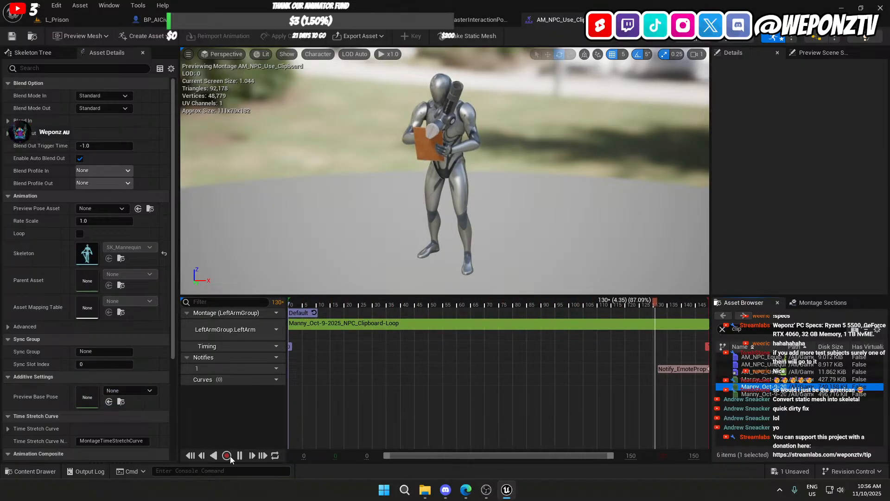
Step: Move the Notify_EmoteProp notify to the very start of the montage at frame 0
click(616, 344)
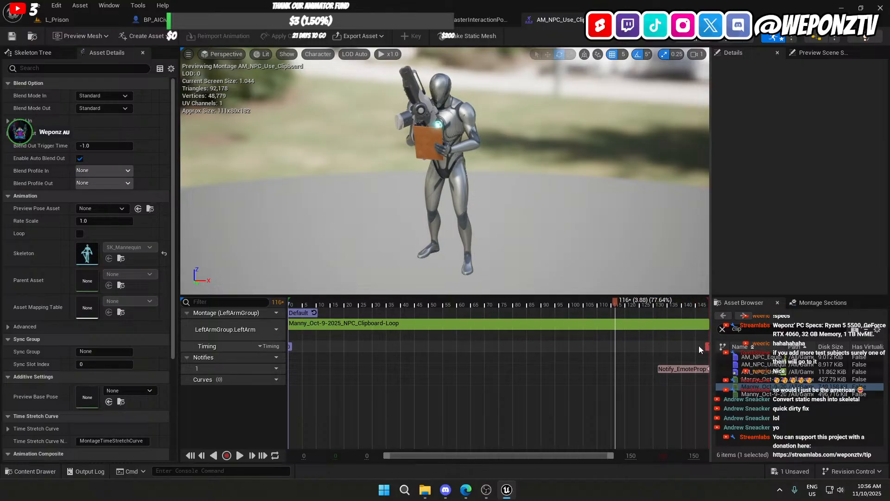
drag(674, 347, 657, 348)
drag(711, 369, 684, 368)
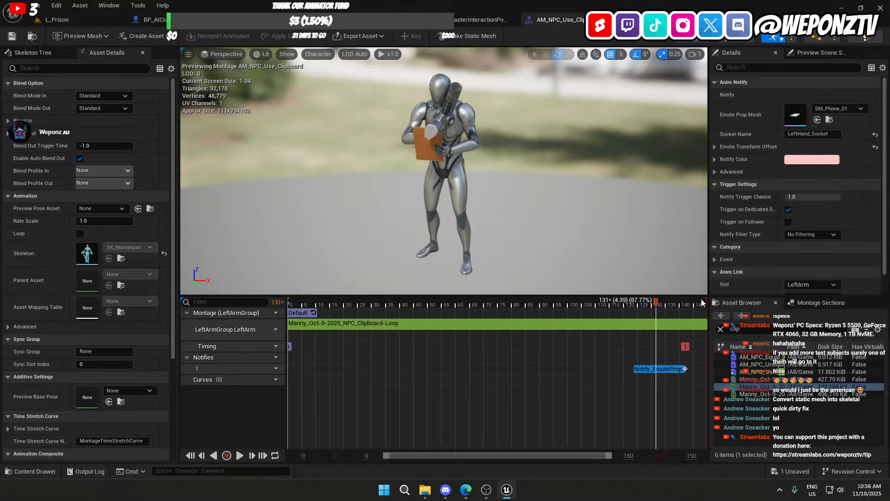
click(671, 300)
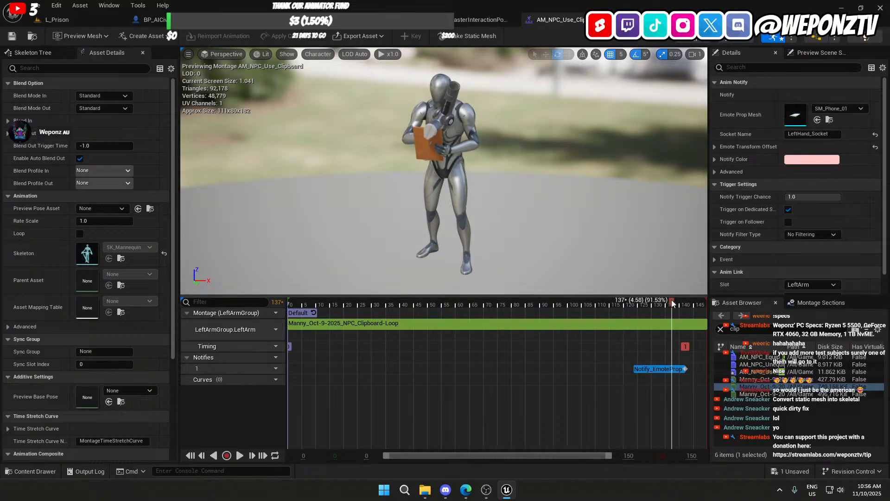
mouse_move(685, 369)
mouse_down()
mouse_move(420, 369)
mouse_move(470, 369)
mouse_up()
drag(672, 300, 277, 319)
drag(436, 369, 298, 361)
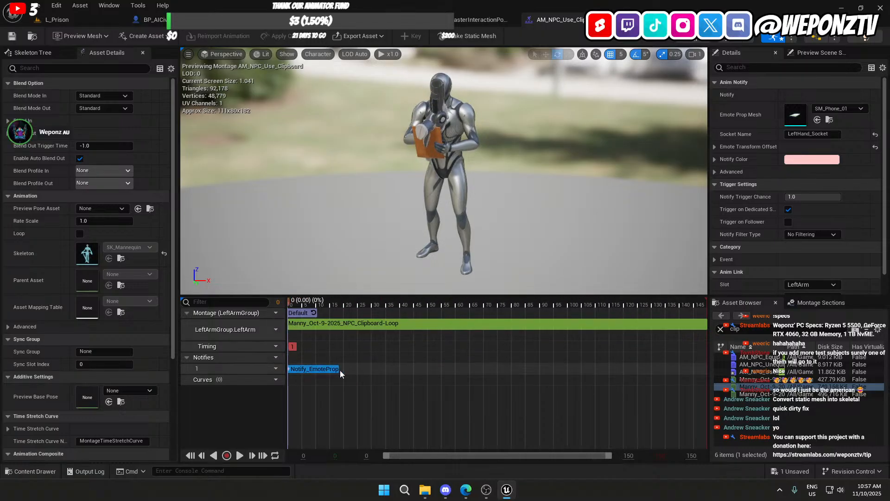
Step: Set the notify's emote prop mesh to SM_Prancheta and its socket name to ClipboardSocket, and save the montage
click(859, 109)
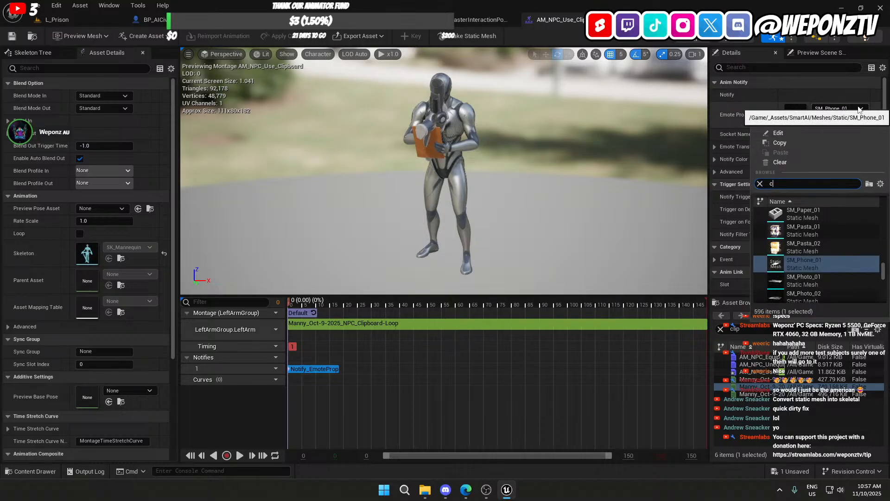
text(pran)
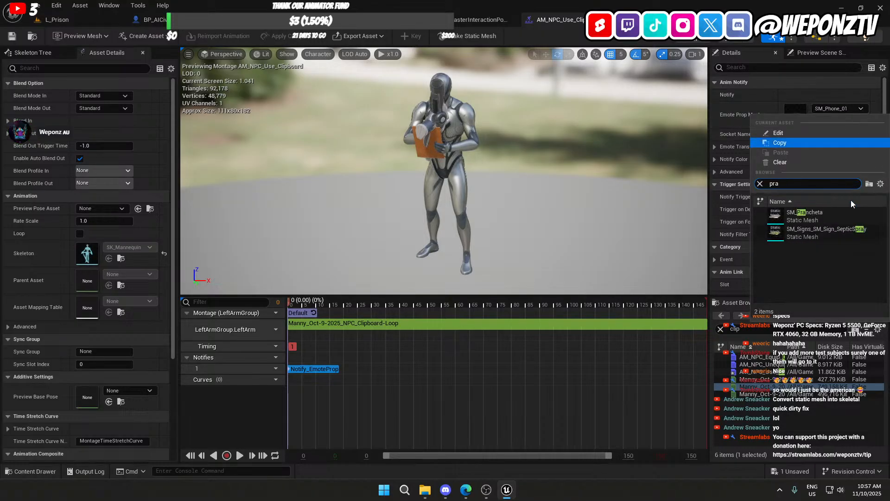
click(827, 218)
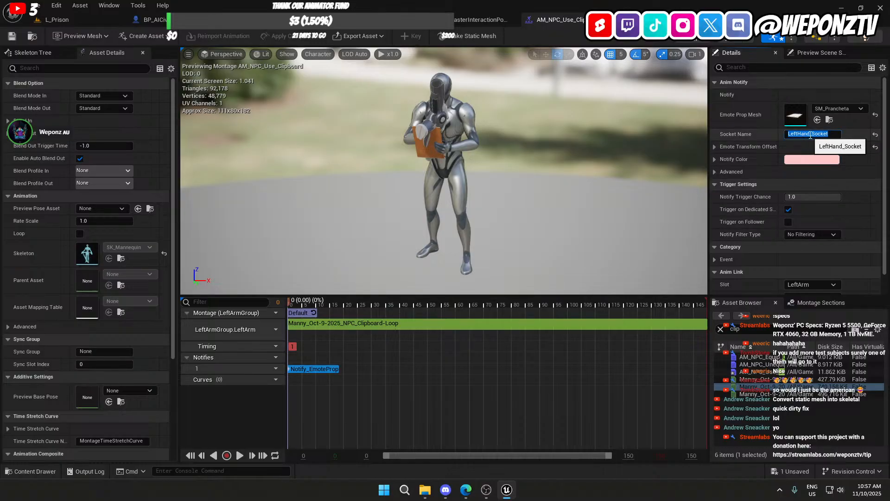
drag(812, 134, 758, 138)
text(Clipboa)
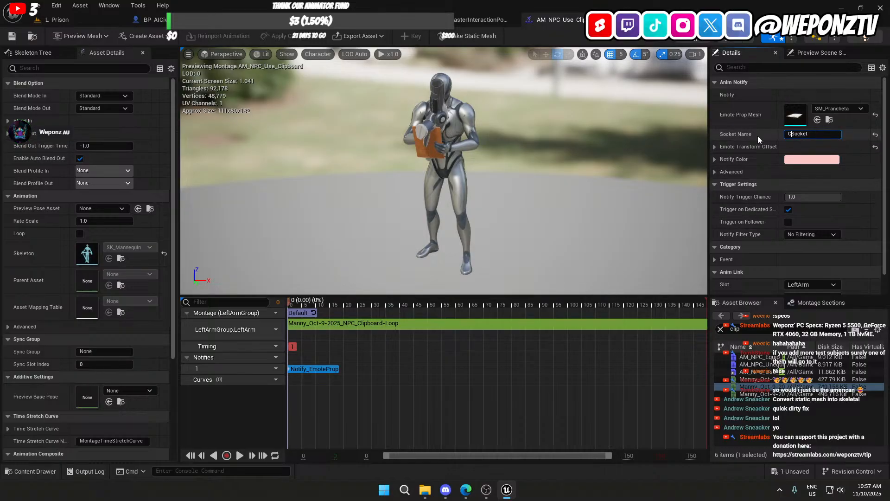
text(rd)
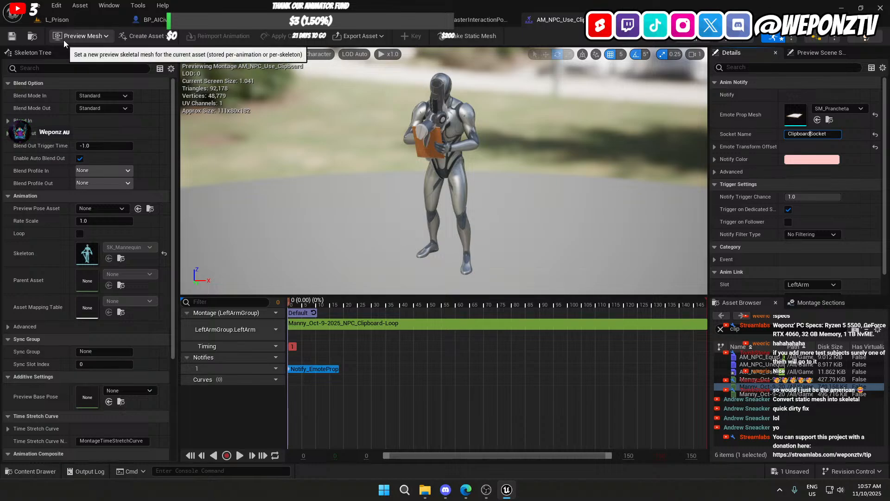
click(12, 36)
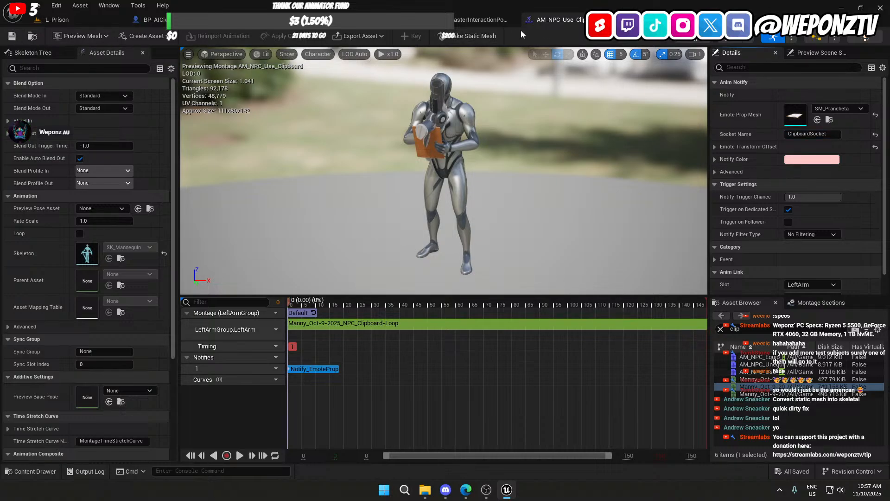
Step: Return to the L_Prison level, save all changed assets and start a play test
click(49, 23)
click(35, 5)
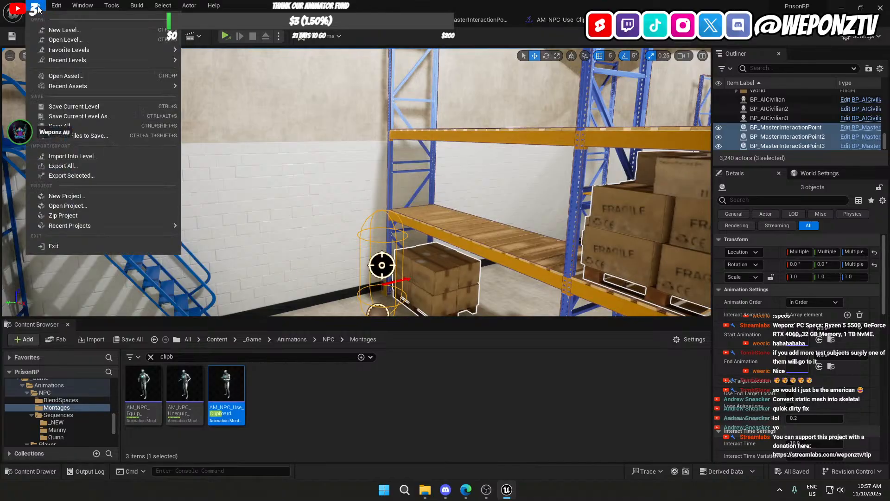
click(61, 126)
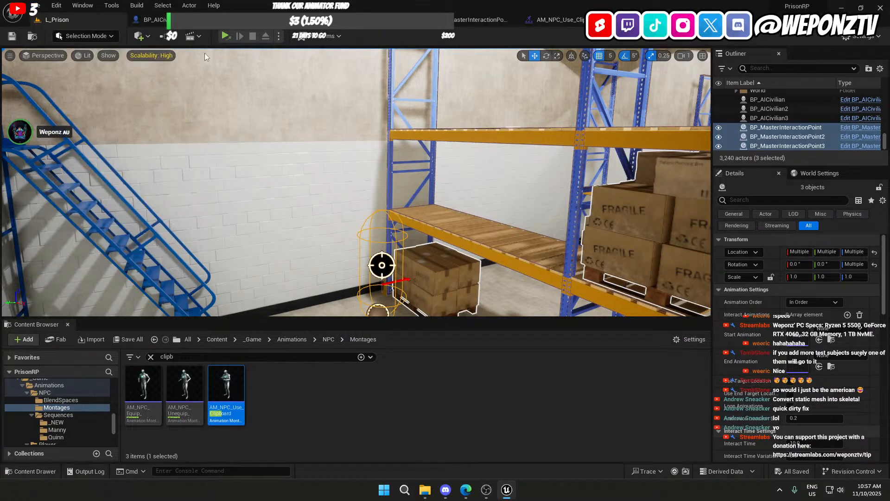
click(225, 34)
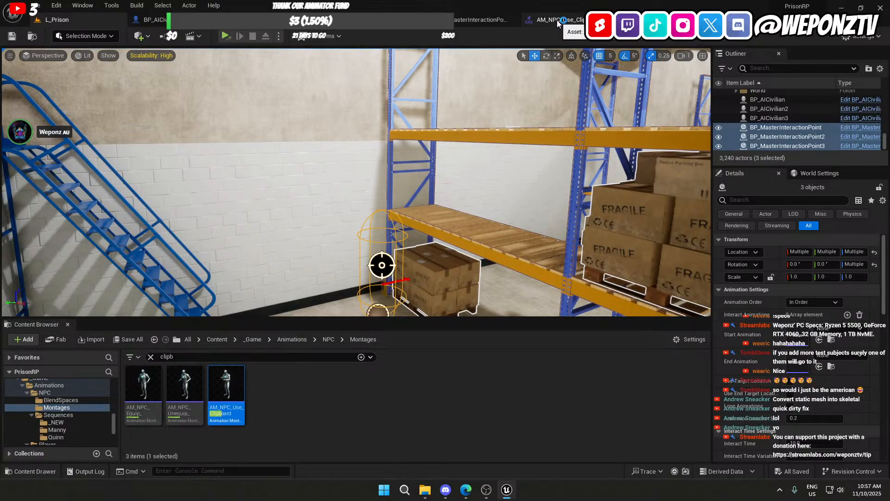
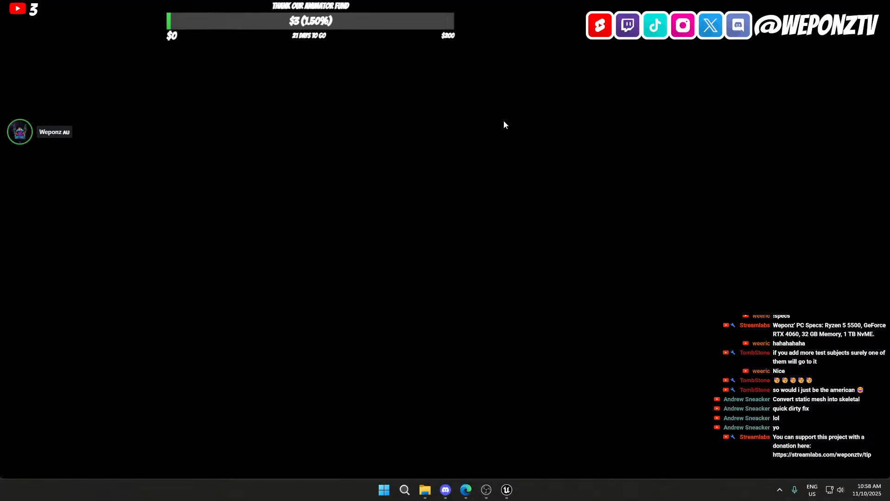
click(486, 489)
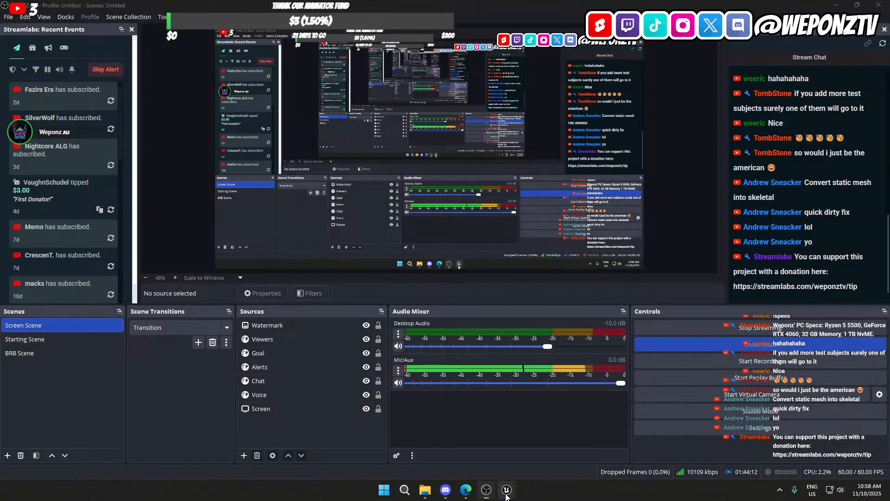
mouse_move(507, 489)
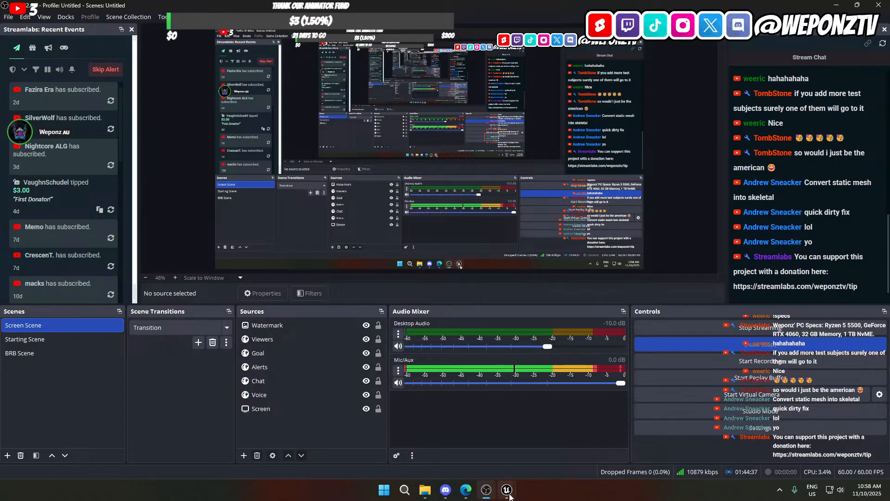
click(563, 452)
Step: Run the player character down the corridor and through the far door into the warehouse
key(w)
key(f)
key(w)
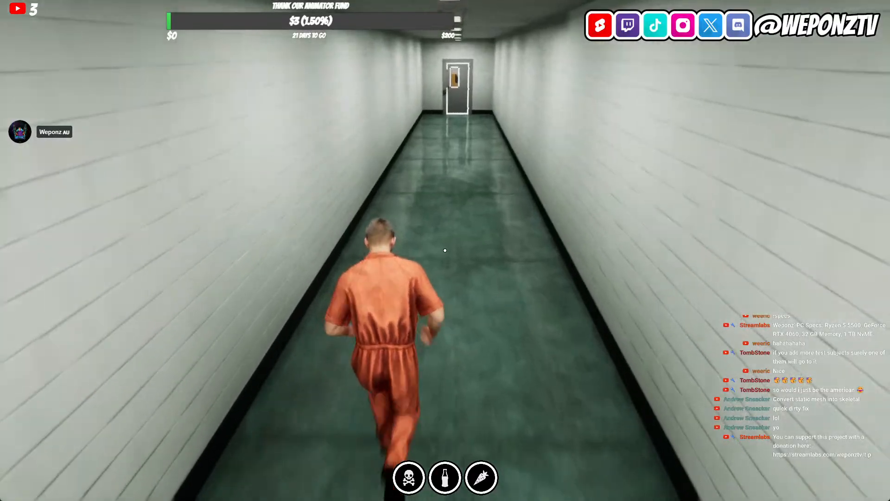
key(w)
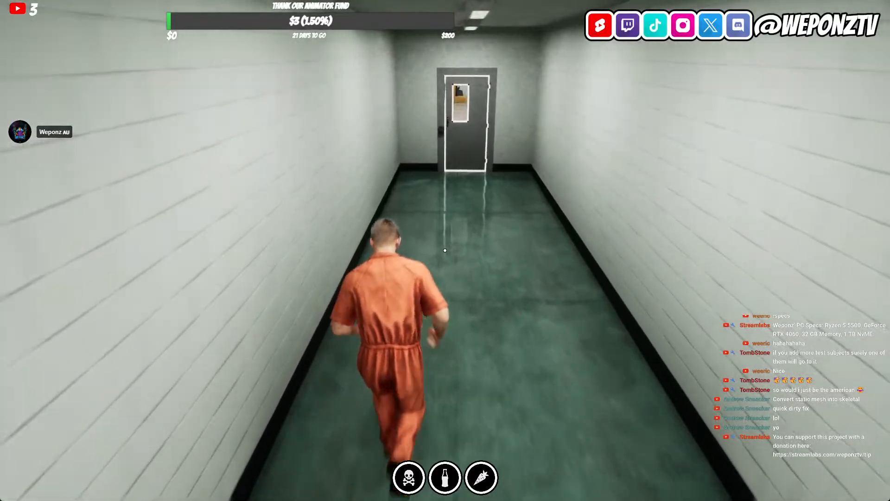
key(w)
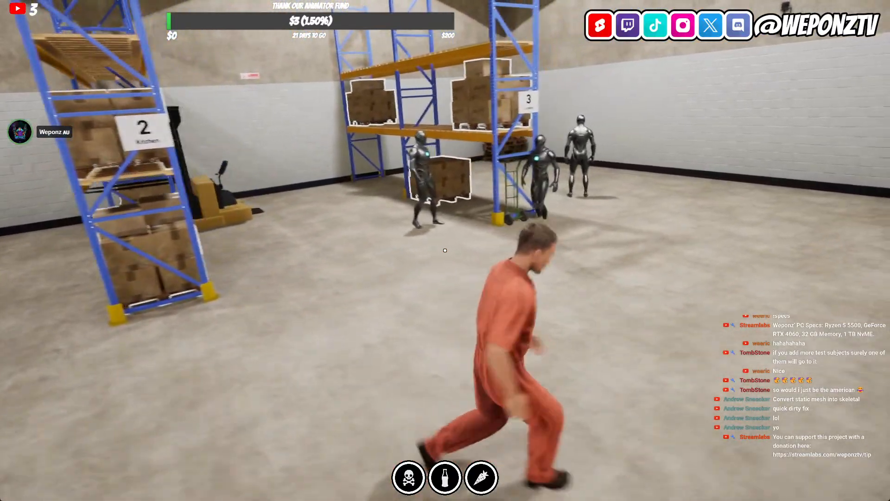
Step: Watch how the AI civilians roam and behave around the warehouse shelves, and end the play test
key(s)
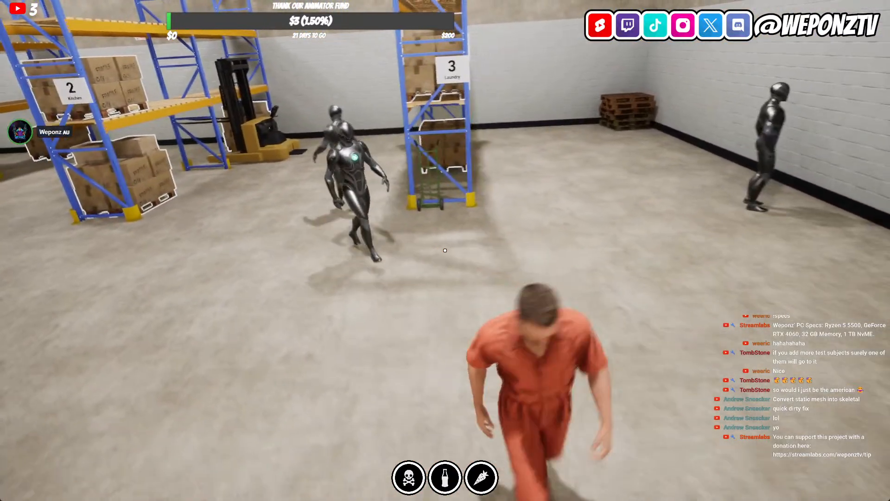
key(d)
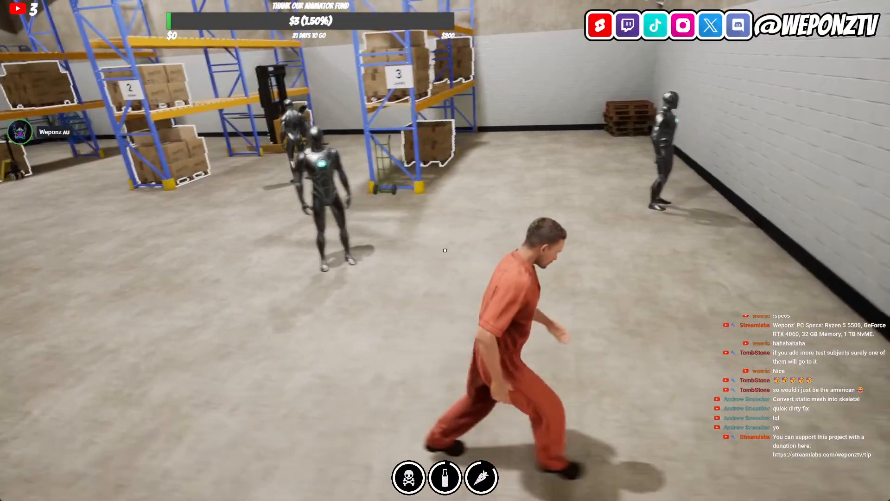
key(a)
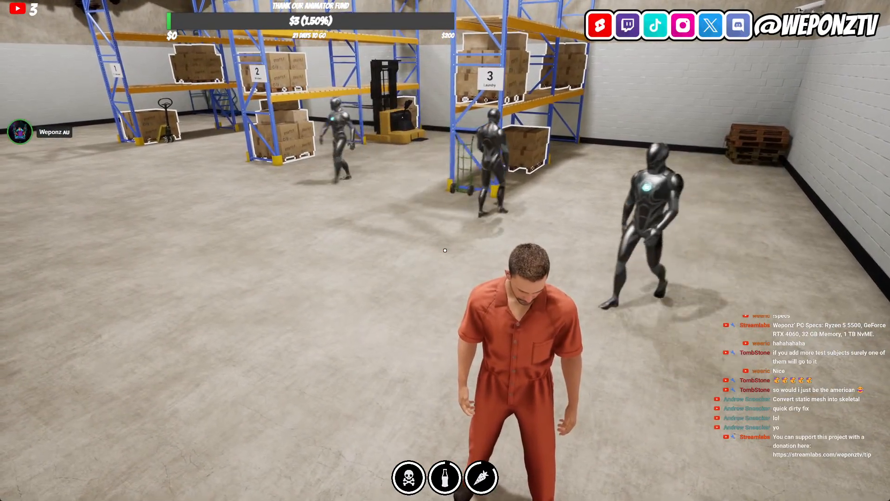
key(s)
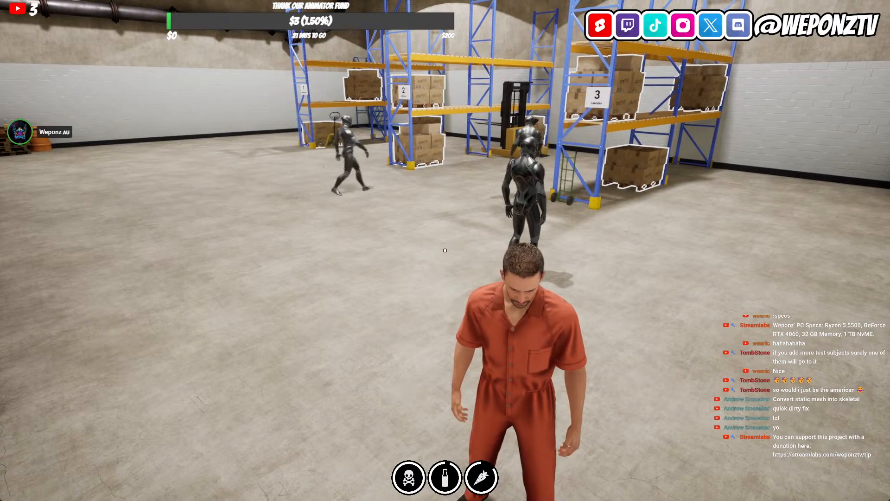
key(w)
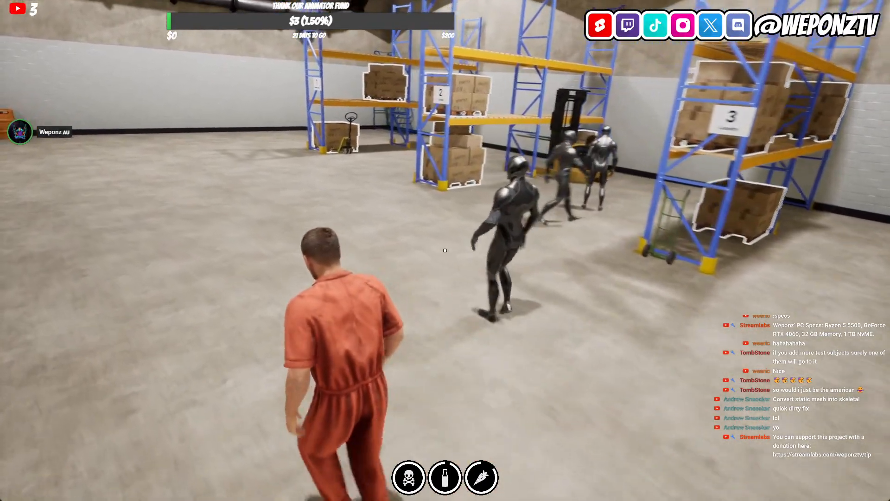
key(a)
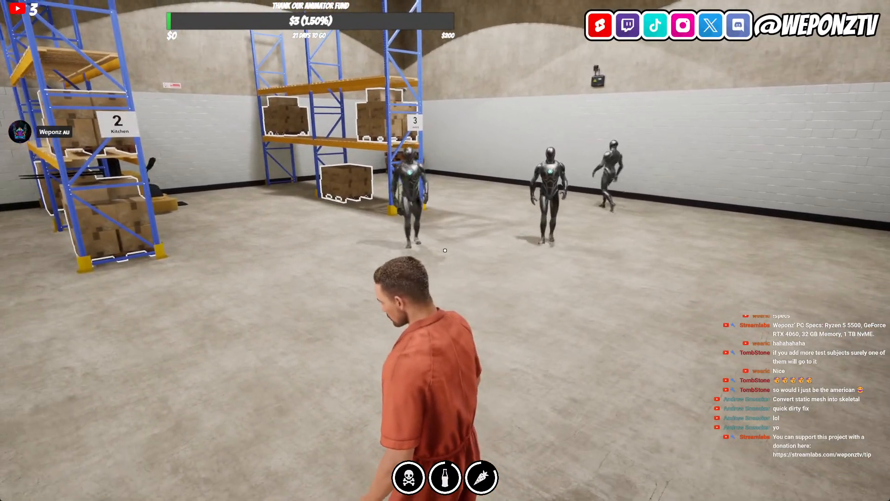
key(s)
key(a)
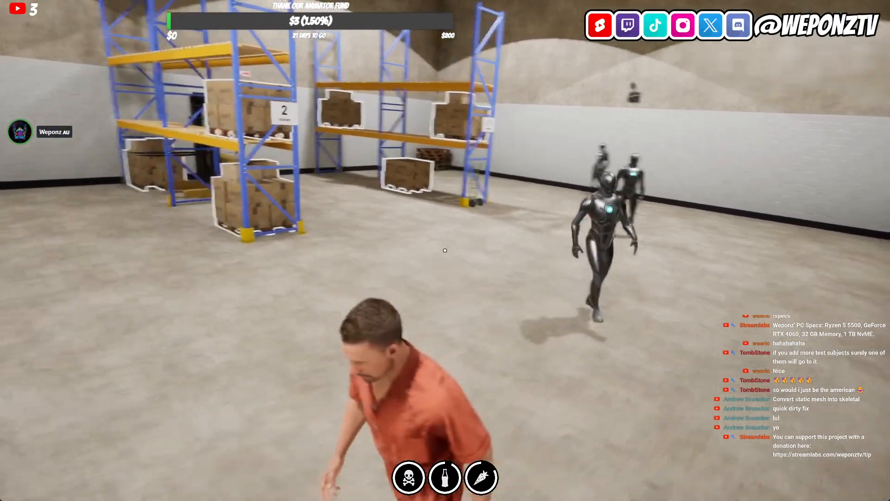
key(a)
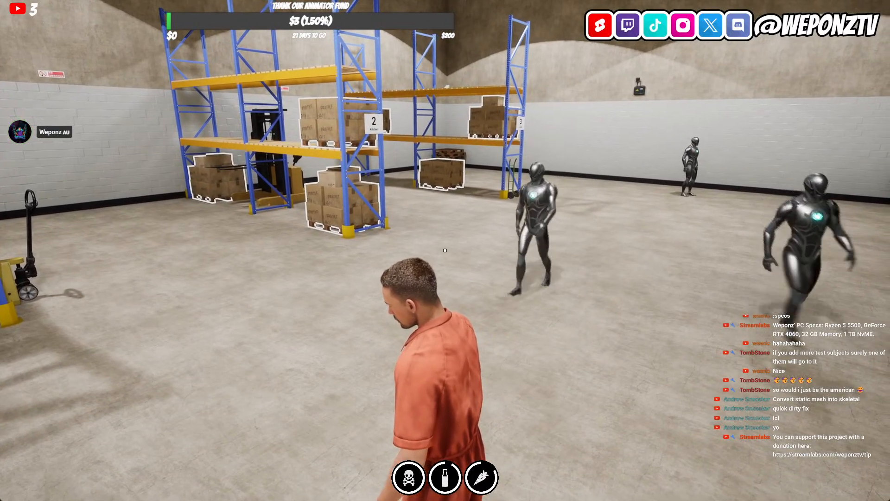
key(w)
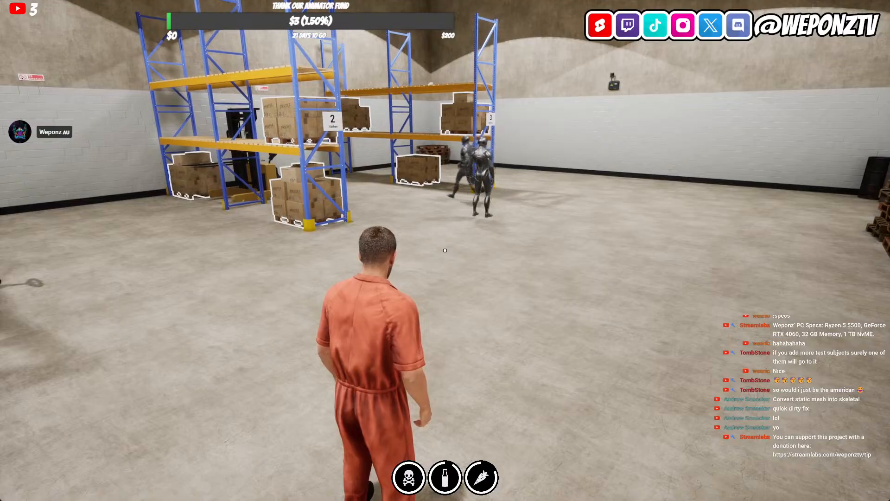
key(w)
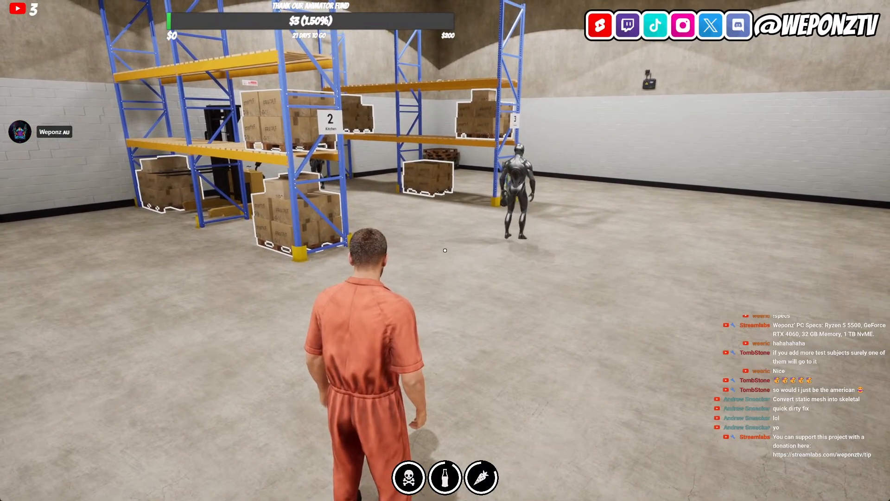
key(d)
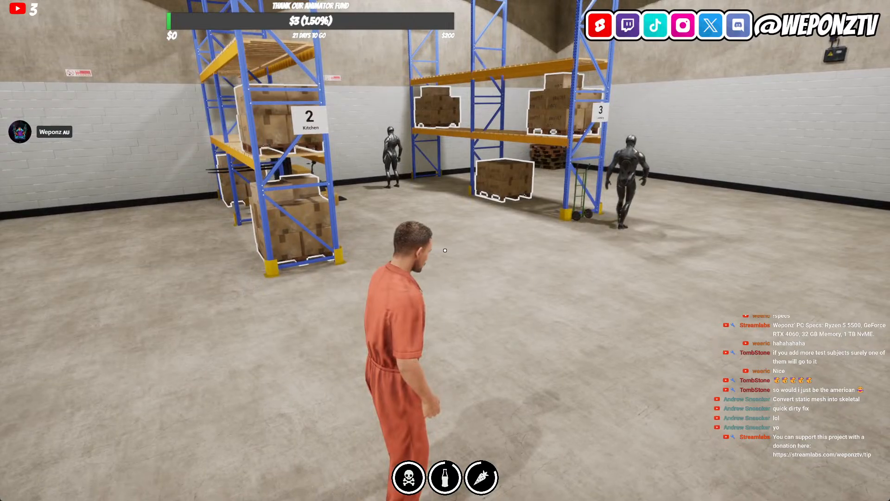
key(Escape)
click(507, 489)
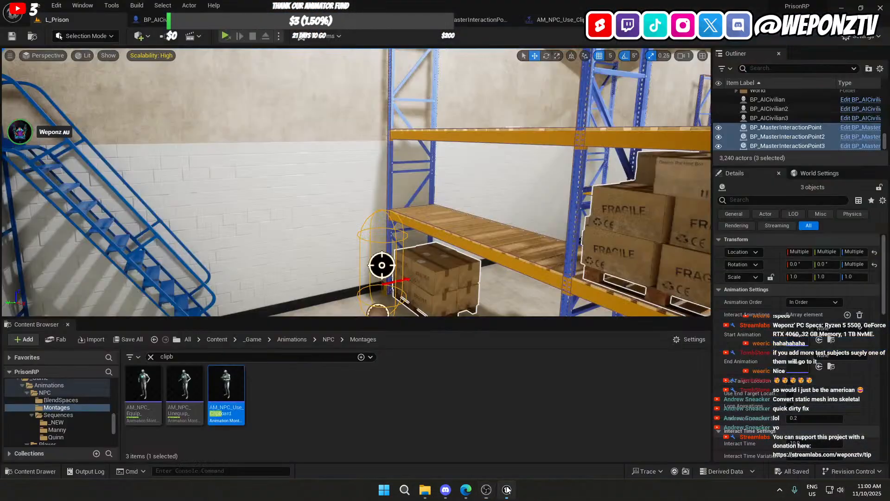
Step: Add an Interact Animations entry to all three BP_MasterInteractionPoint actors and set it to AM_NPC_Use_Clipboard
right_drag(555, 306, 598, 301)
click(199, 247)
right_drag(264, 249, 352, 237)
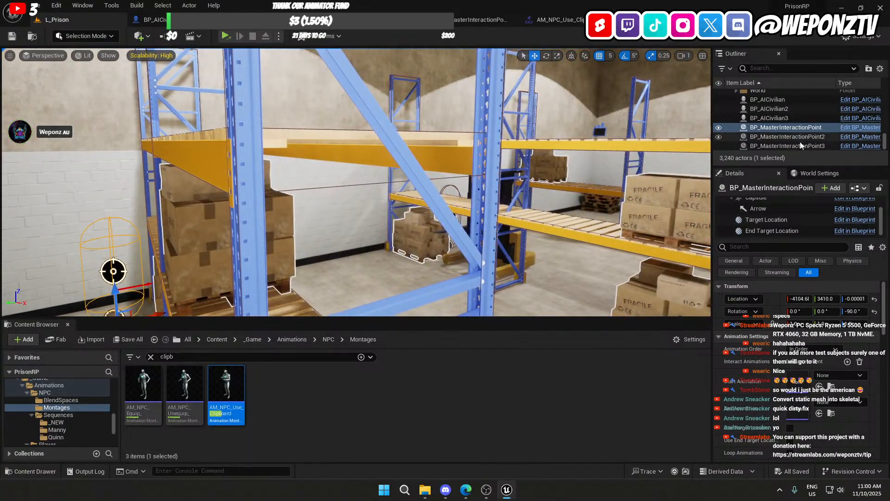
shift+click(794, 146)
click(847, 315)
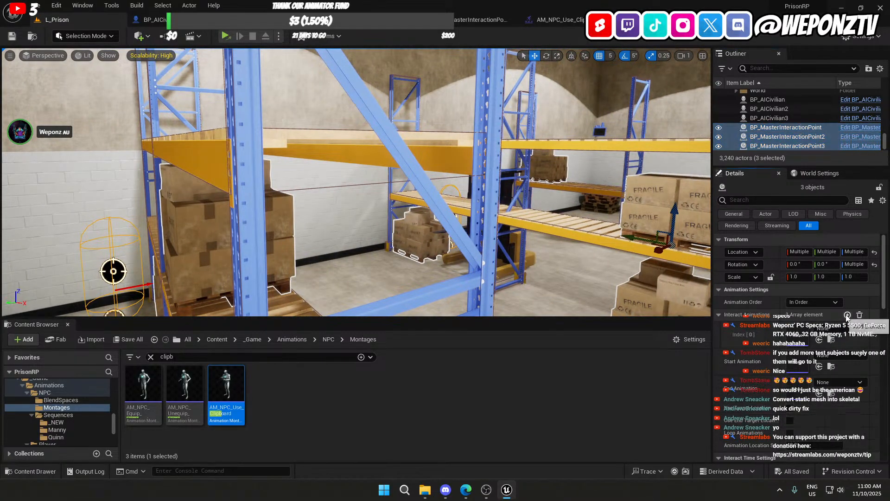
click(844, 333)
text(clip)
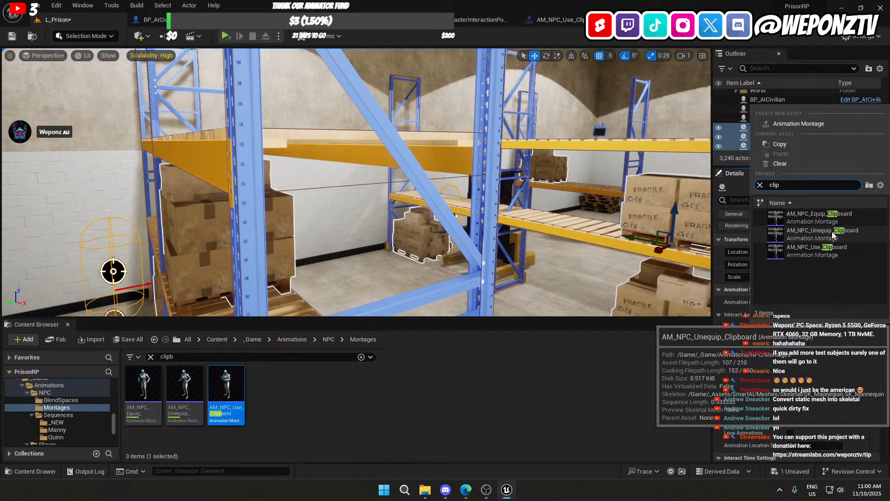
click(830, 249)
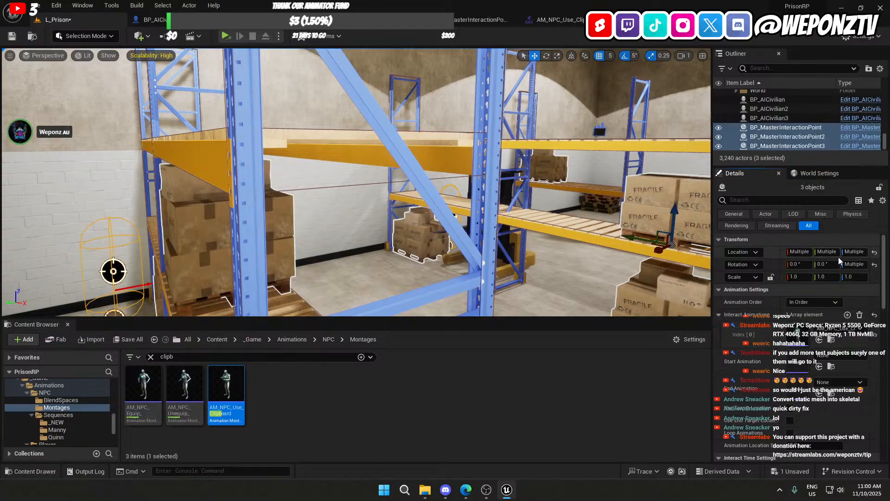
Step: Set the interaction points' Start Animation to AM_NPC_Equip_Clipboard and End Animation to AM_NPC_Unequip_Clipboard, and save the level
click(832, 359)
text(clip)
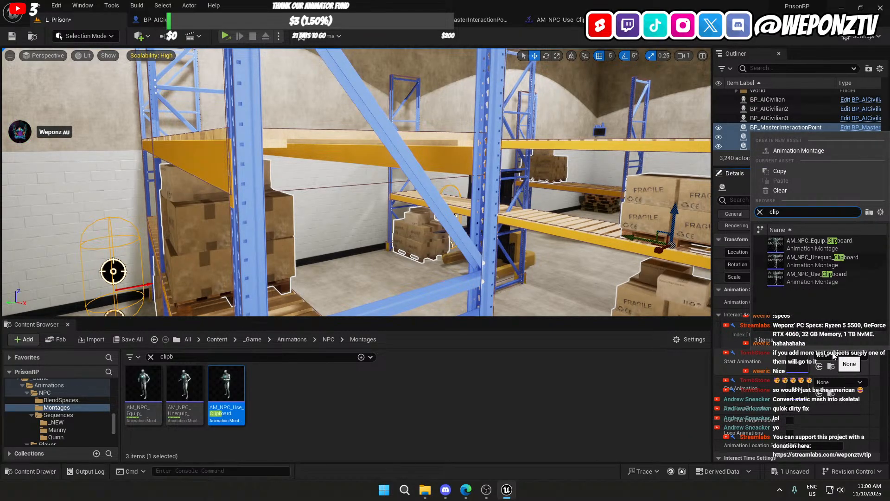
click(821, 243)
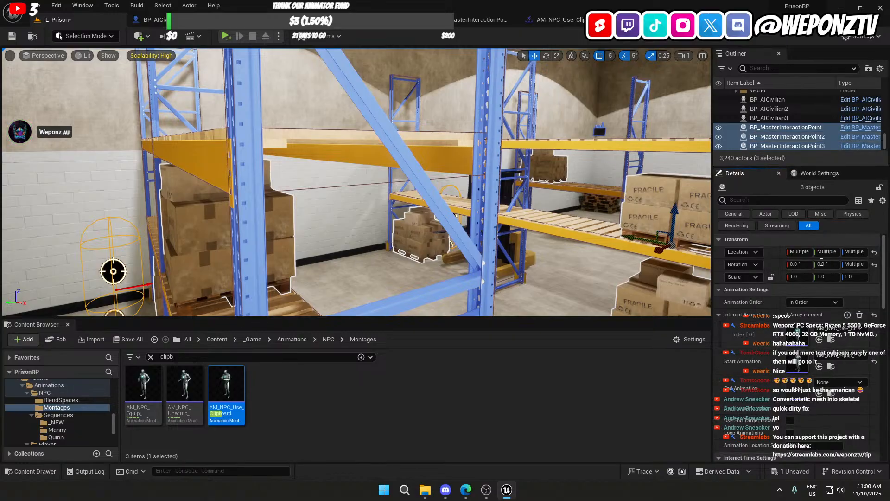
click(827, 382)
text(cli)
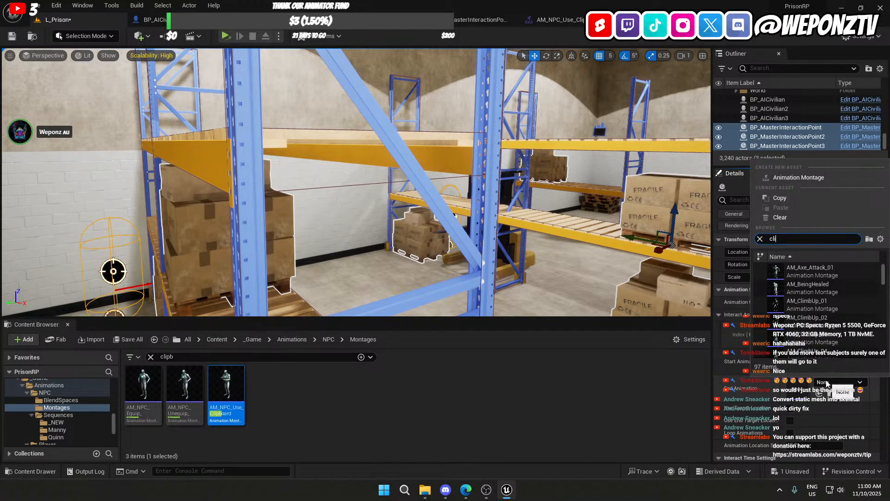
text(p)
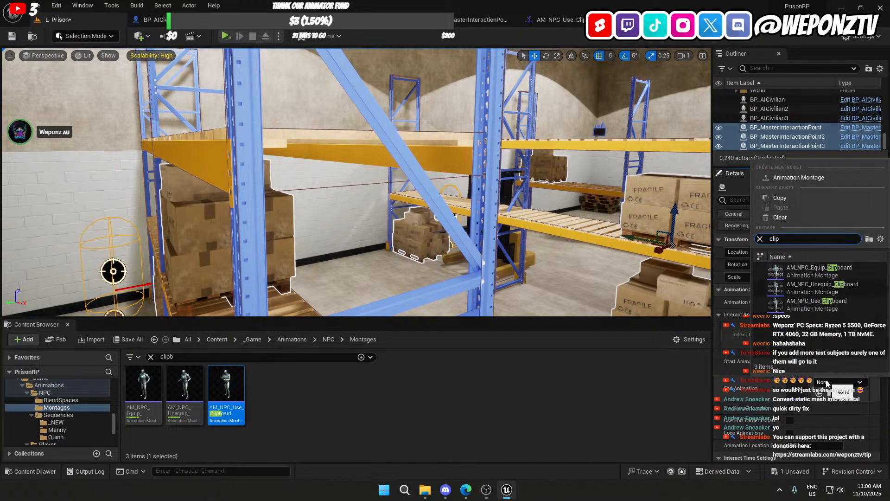
click(827, 285)
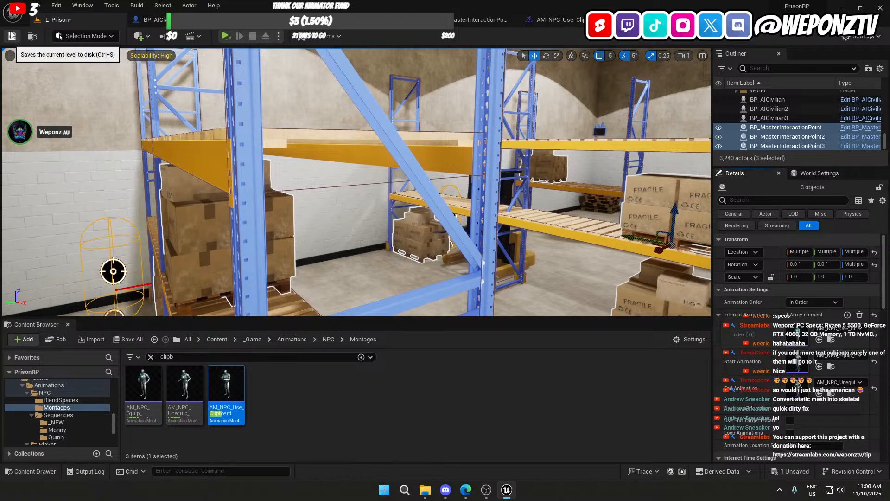
click(12, 34)
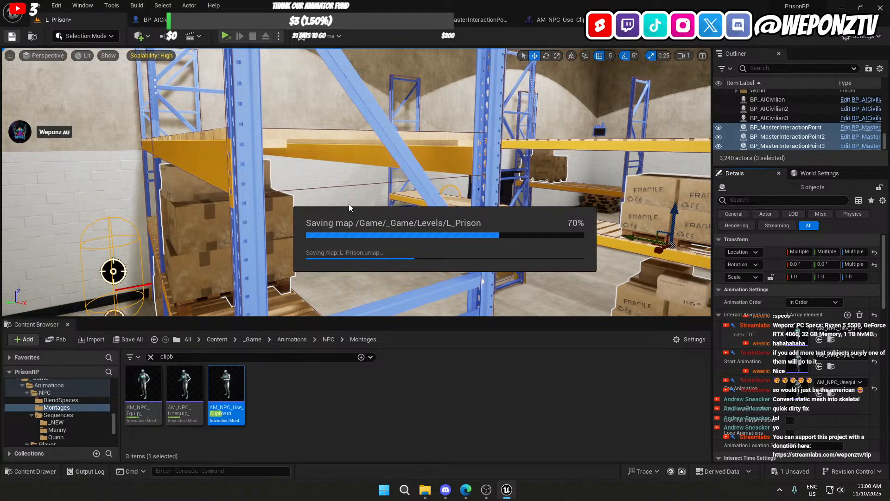
Step: Delete the BP_AICivilian3 actor from the warehouse
right_drag(349, 204, 426, 204)
click(426, 193)
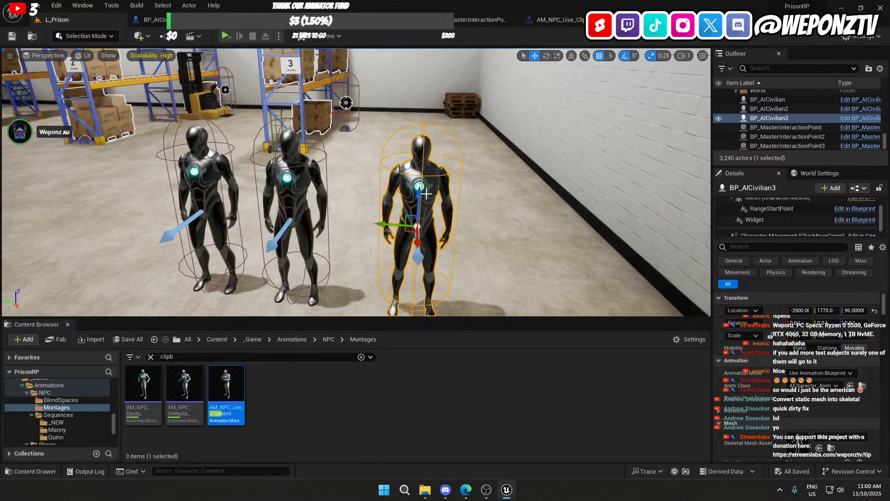
key(Delete)
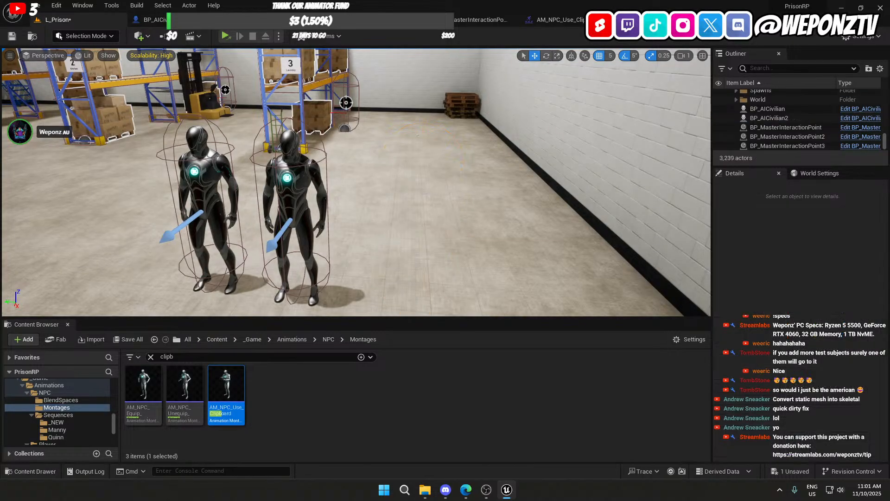
Step: Set the Priority Montages entry of BP_AICivilian's BP_AIComponent to AM_Smoking_01
click(213, 176)
click(779, 233)
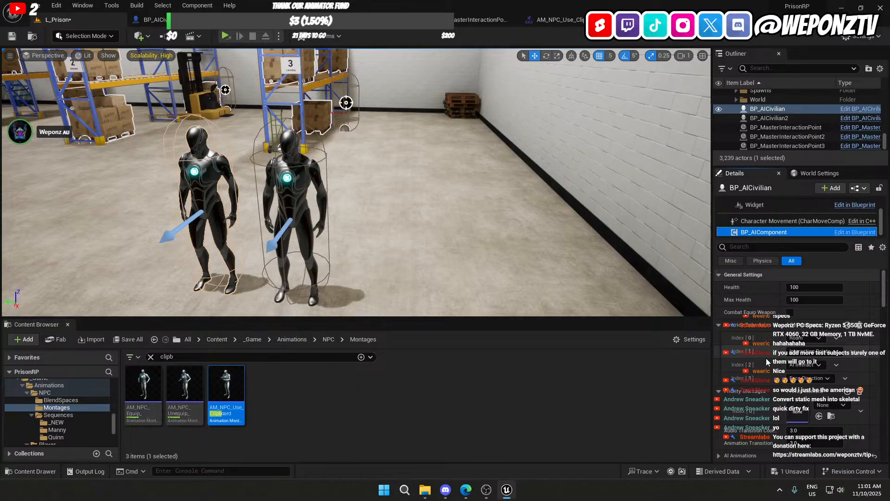
scroll(762, 354, down, 3)
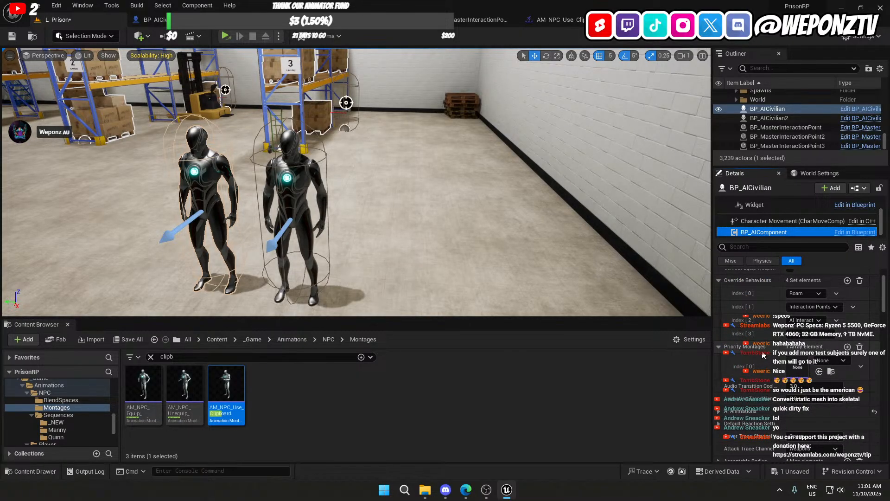
click(840, 361)
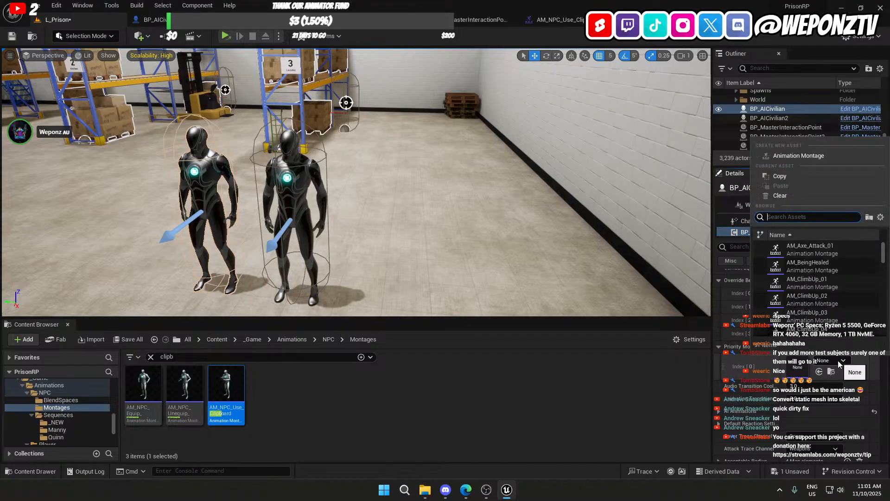
text(smok)
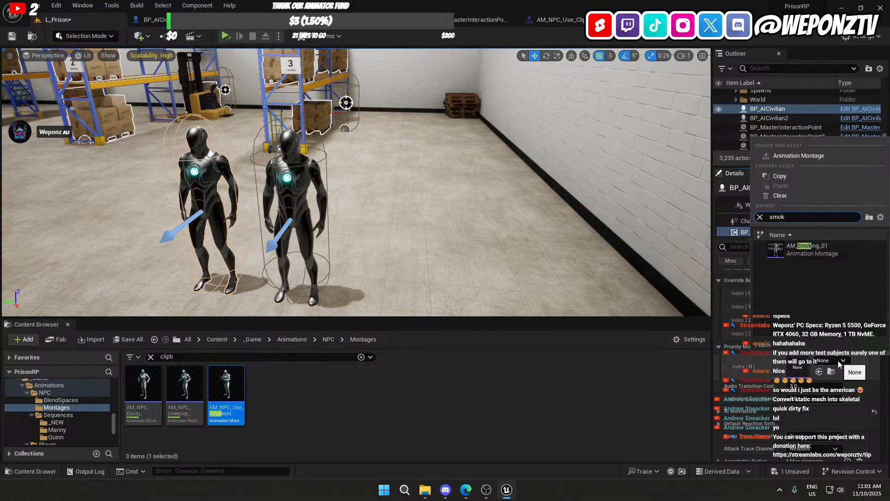
click(812, 249)
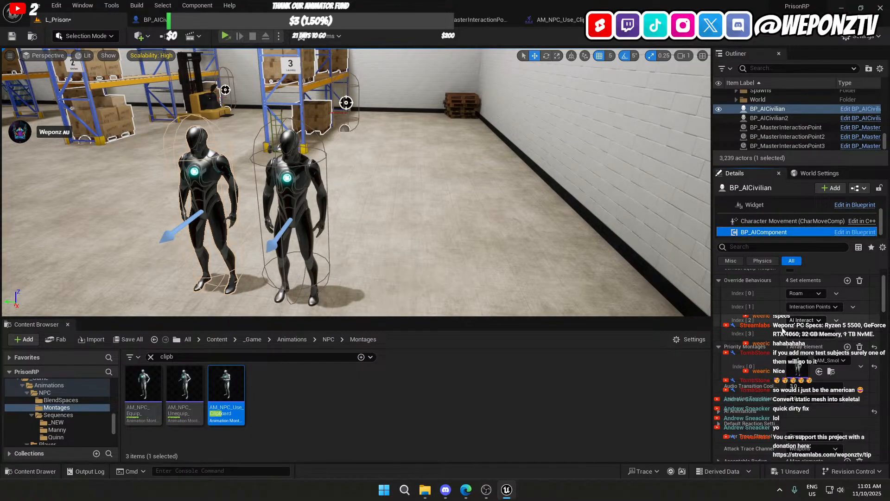
Step: Add BP_MasterInteractionPoint2 and BP_MasterInteractionPoint3 to the Specified Interaction points in BP_AICivilian's BP_AIComponent, and save the level
scroll(769, 354, down, 4)
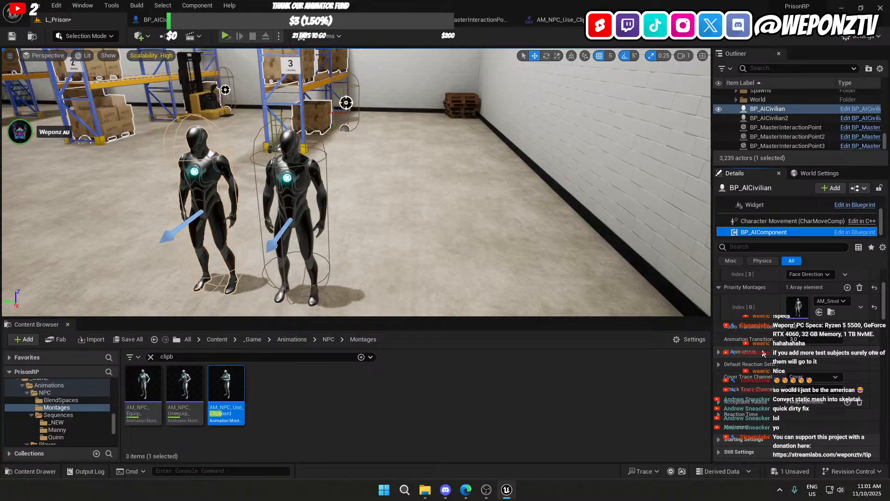
scroll(762, 354, up, 3)
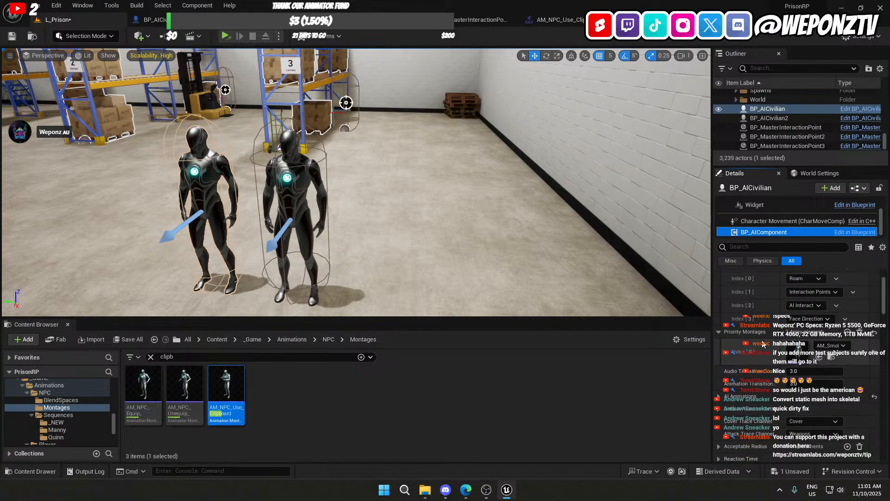
scroll(762, 343, up, 4)
scroll(763, 343, down, 12)
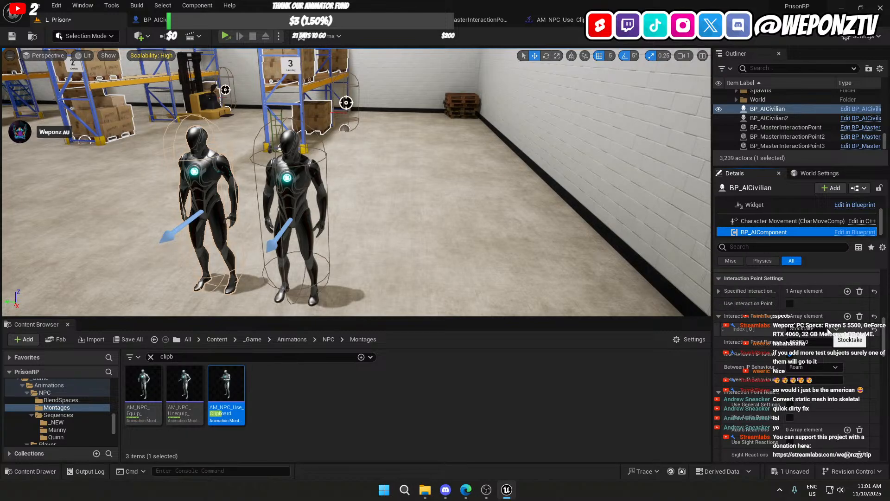
scroll(769, 338, up, 3)
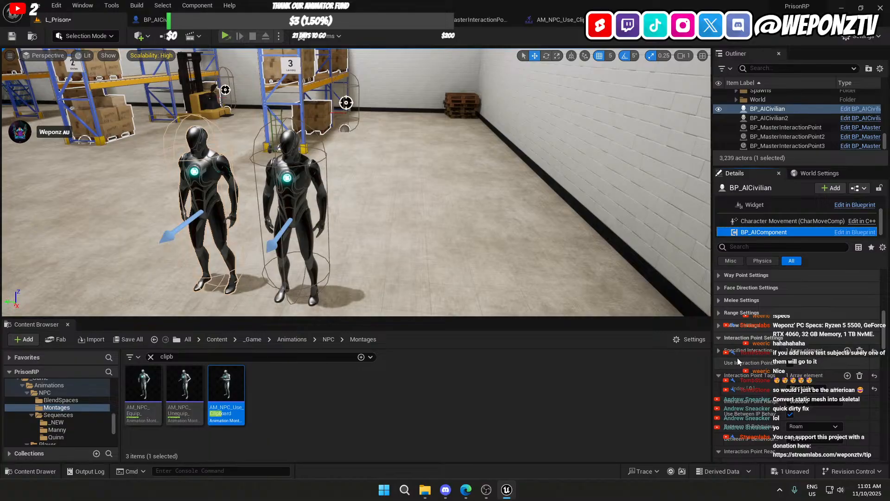
click(718, 351)
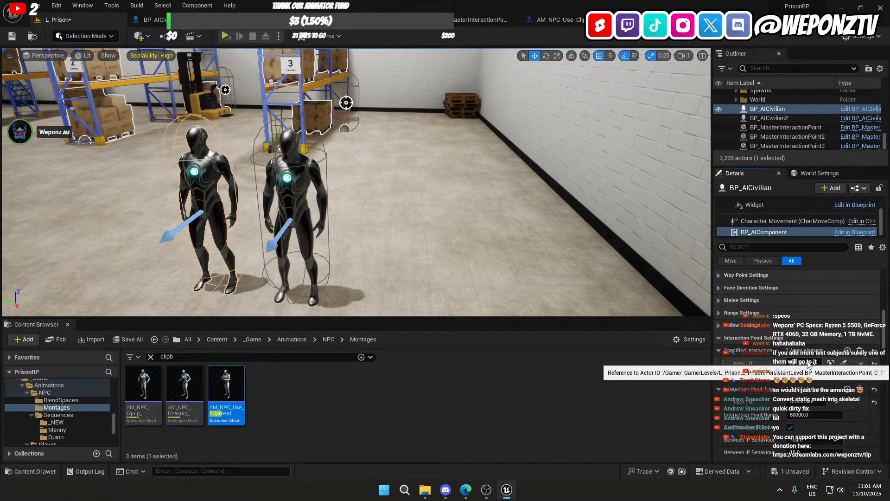
click(847, 351)
click(811, 376)
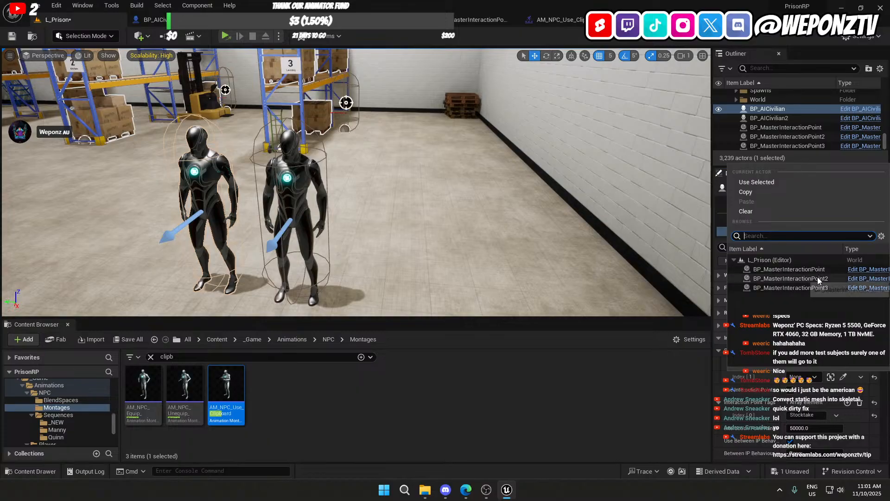
click(788, 269)
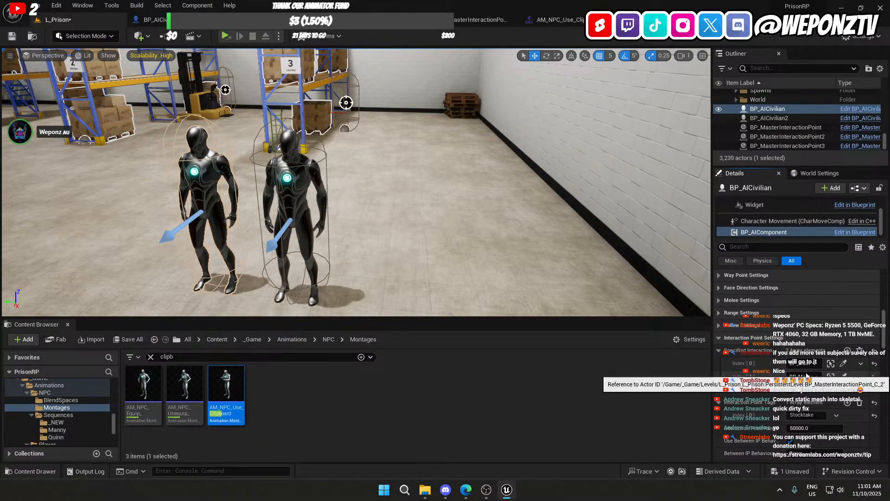
click(847, 350)
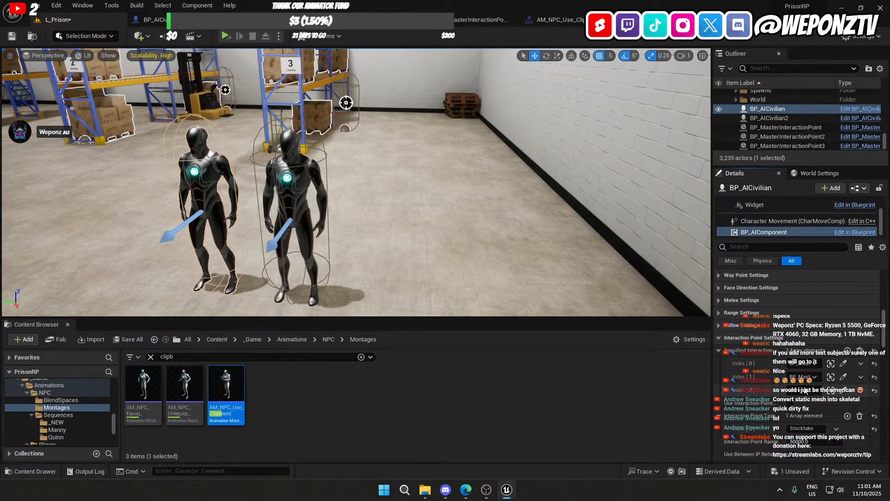
click(805, 391)
click(801, 302)
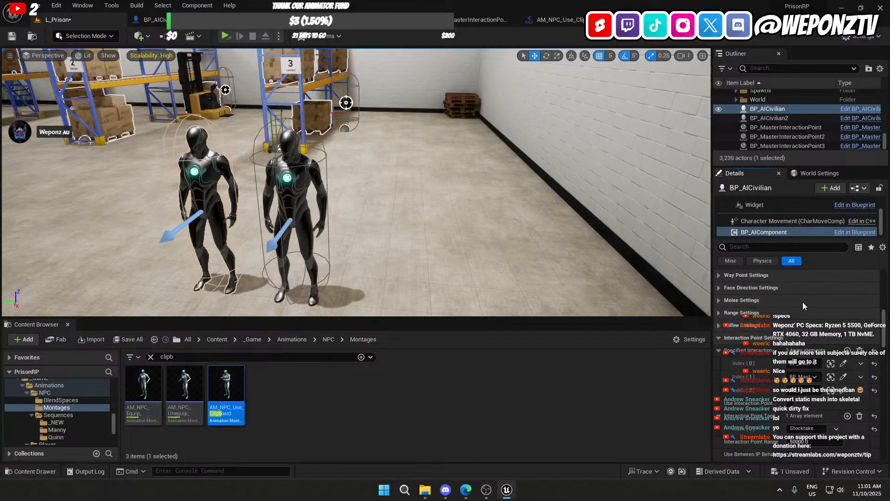
click(12, 35)
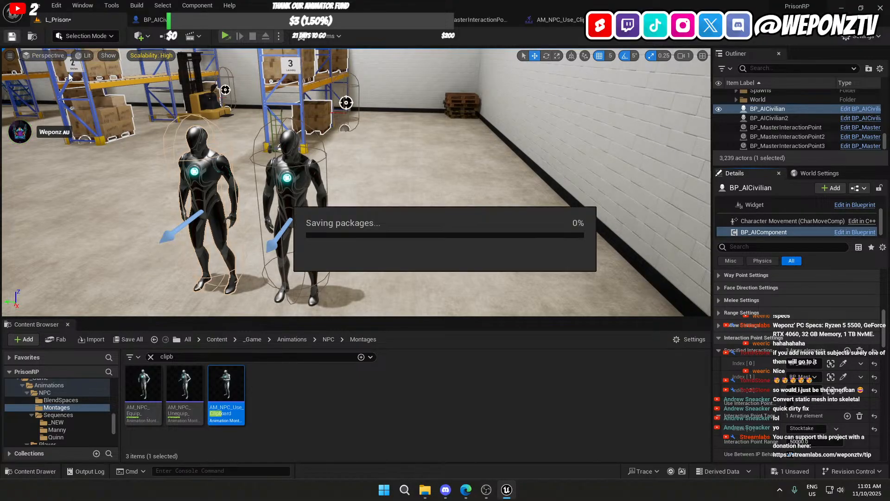
Step: Set the Priority Montages entry of BP_AICivilian2's BP_AIComponent to AM_Smoking_01
click(290, 172)
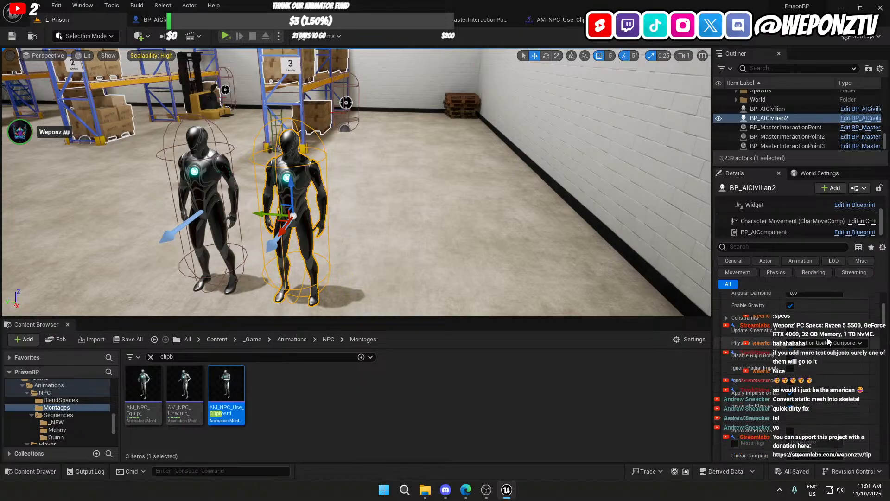
scroll(827, 337, up, 5)
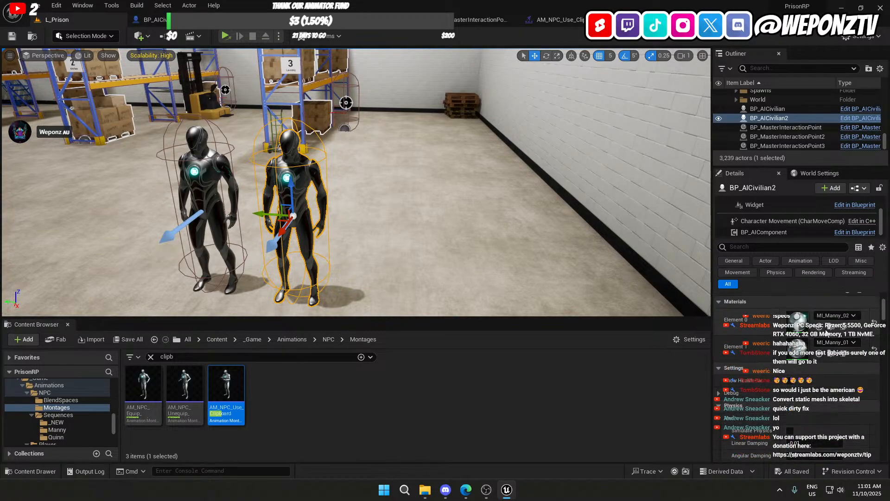
click(788, 232)
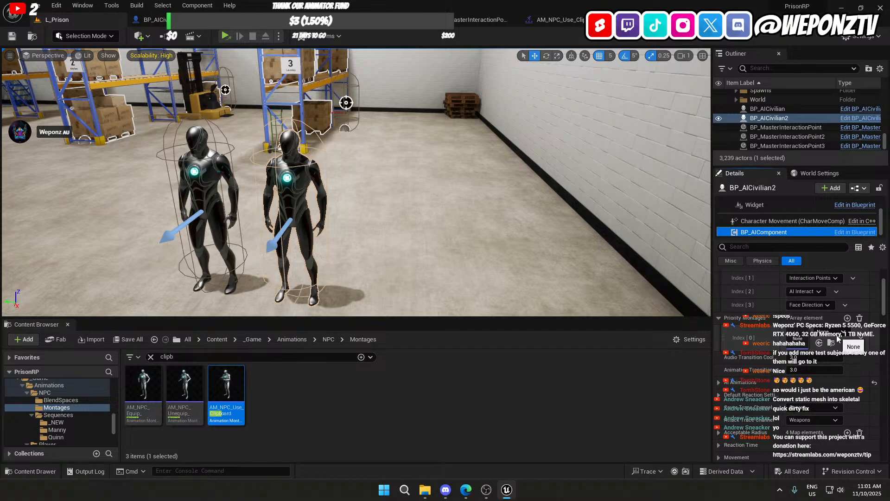
click(839, 337)
text(smok)
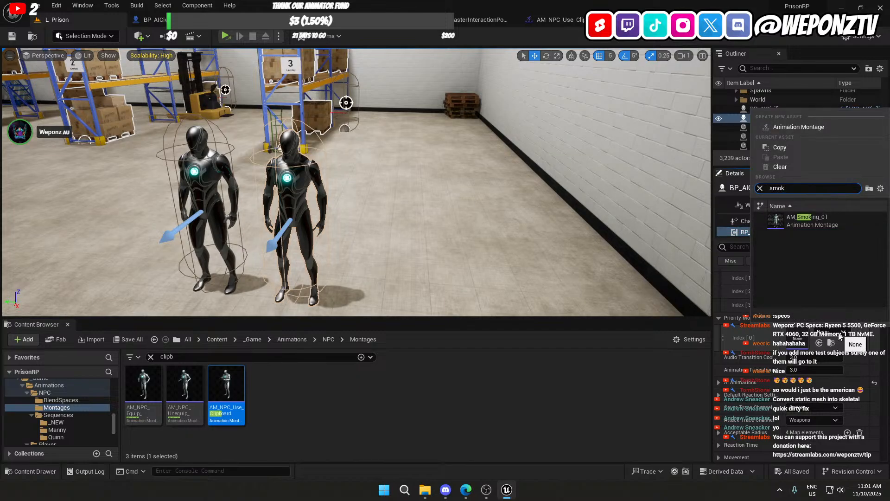
click(827, 219)
Step: Assign all three BP_MasterInteractionPoint actors, in order, to BP_AICivilian2's Specified Interaction points, adding two entries, and save the level
scroll(768, 397, down, 5)
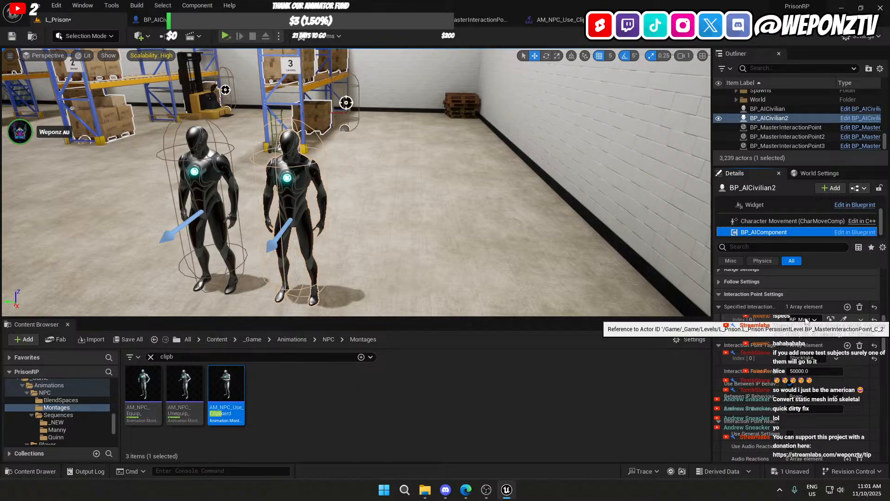
click(807, 320)
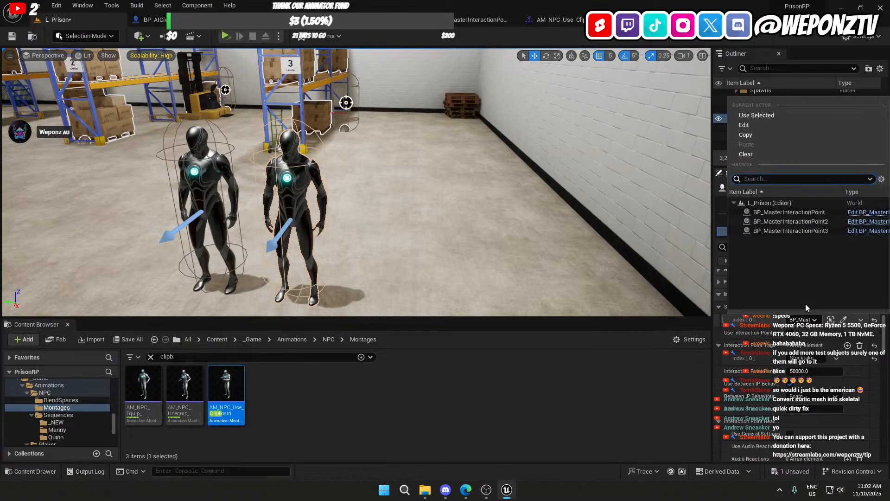
click(824, 213)
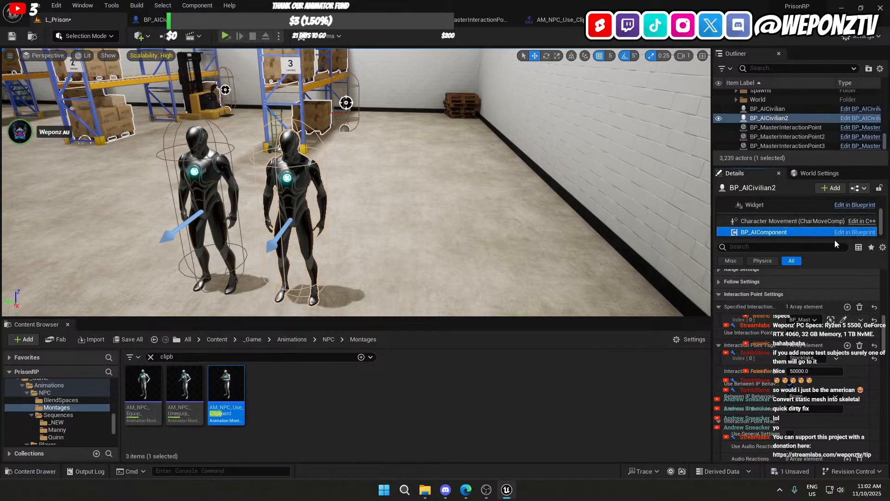
click(846, 307)
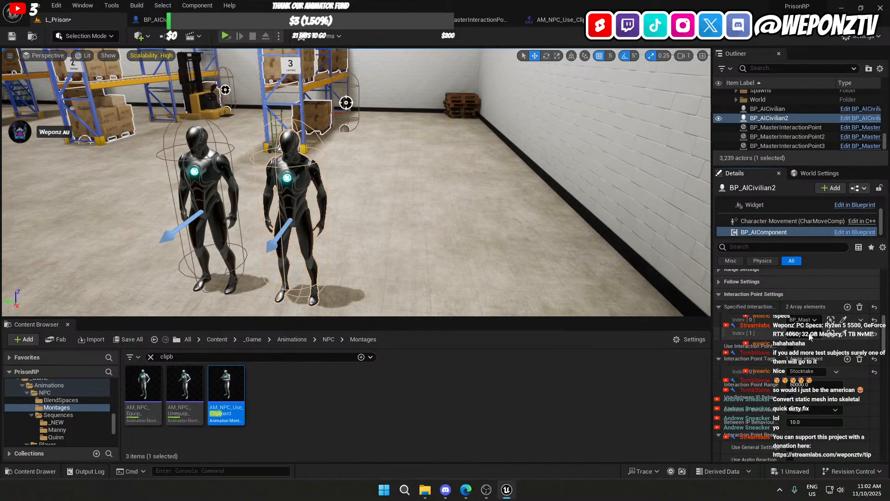
click(847, 307)
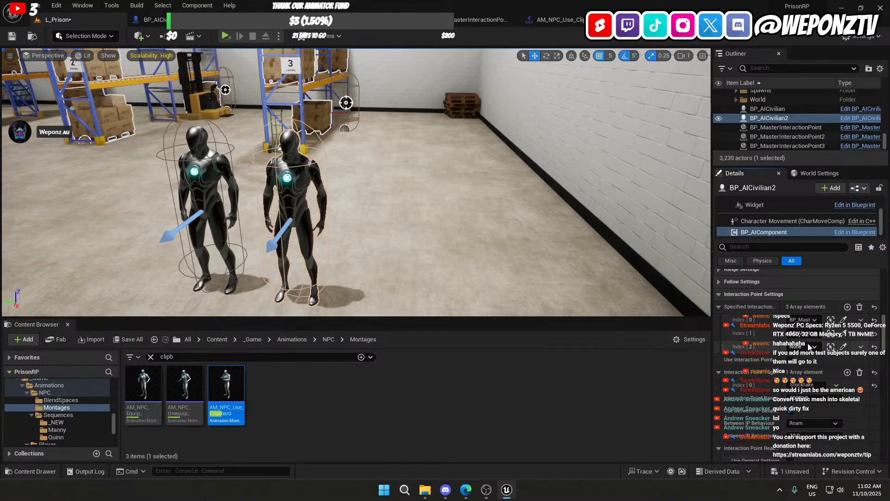
click(810, 346)
click(827, 258)
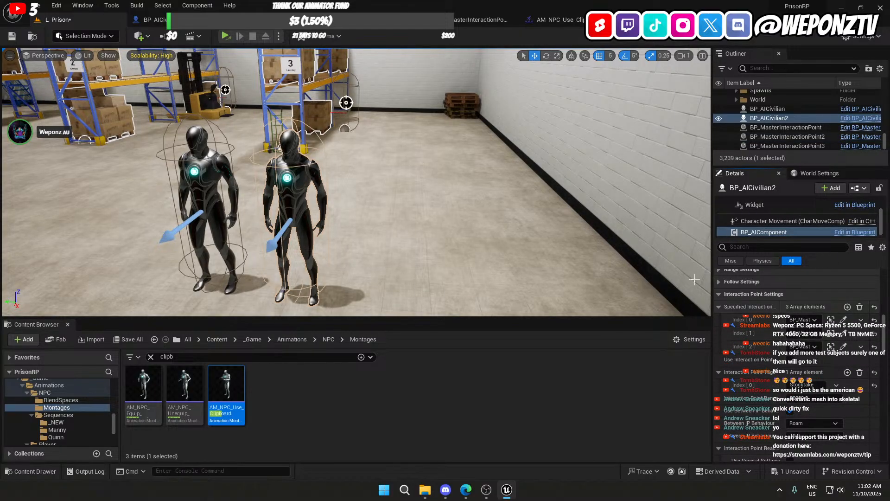
click(11, 35)
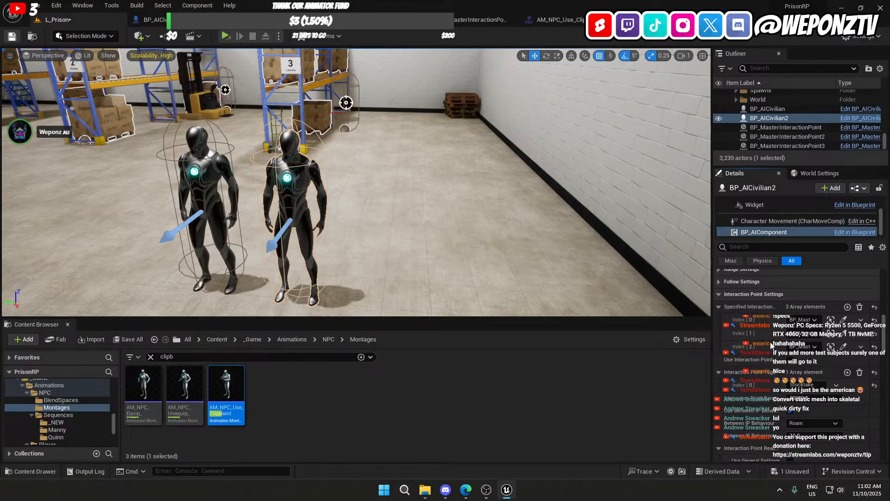
Step: Filter BP_AICivilian2's AI component settings by "start" and review the Starting Settings, including Start Behaviour
scroll(769, 346, up, 5)
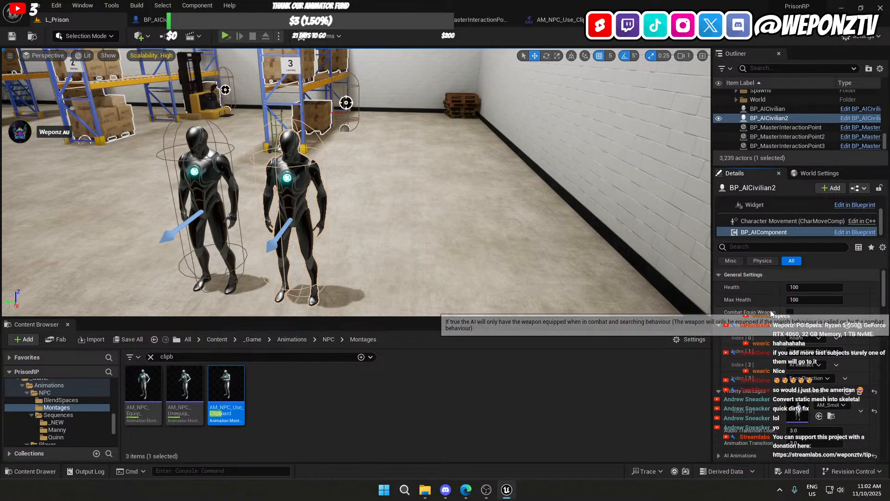
scroll(767, 306, up, 2)
text(sta)
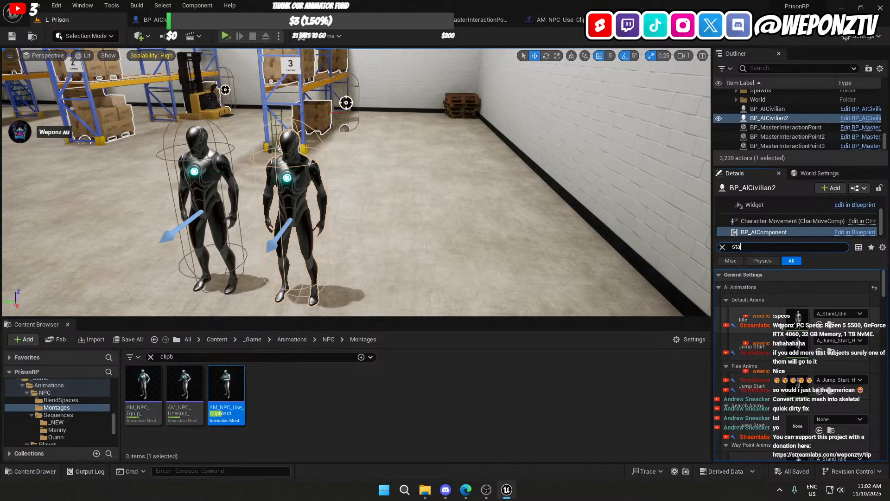
scroll(778, 325, down, 5)
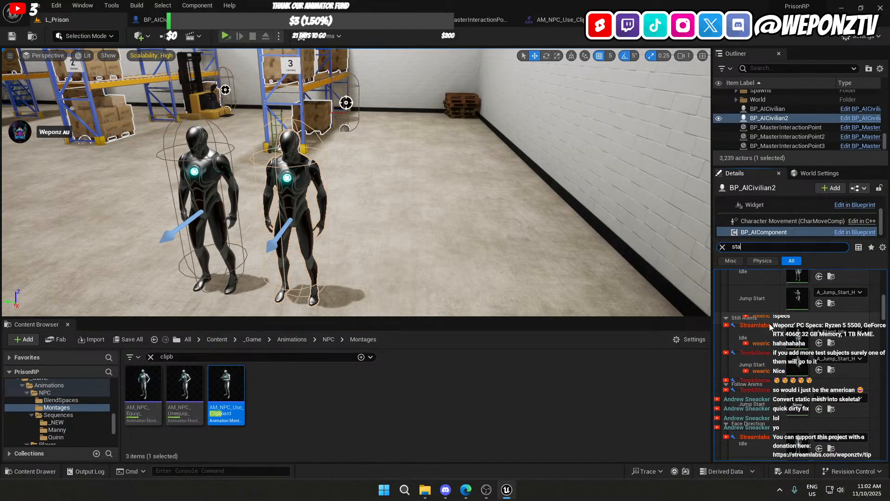
text(rt)
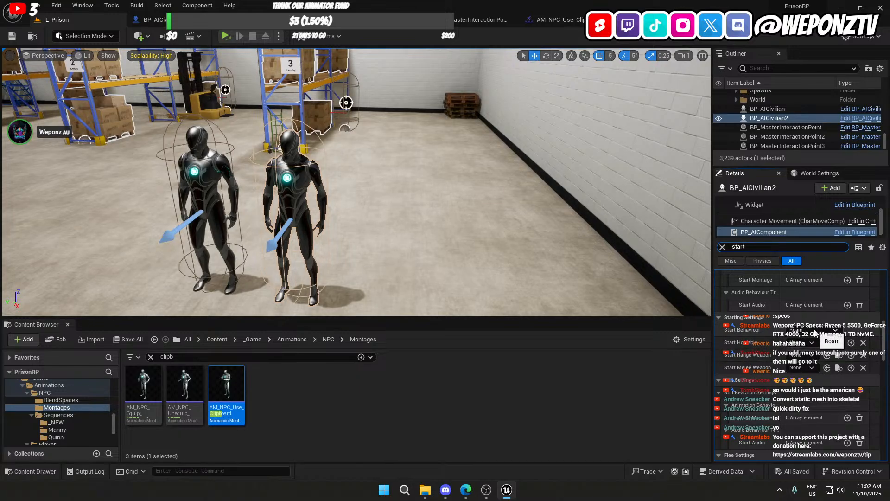
scroll(768, 344, down, 4)
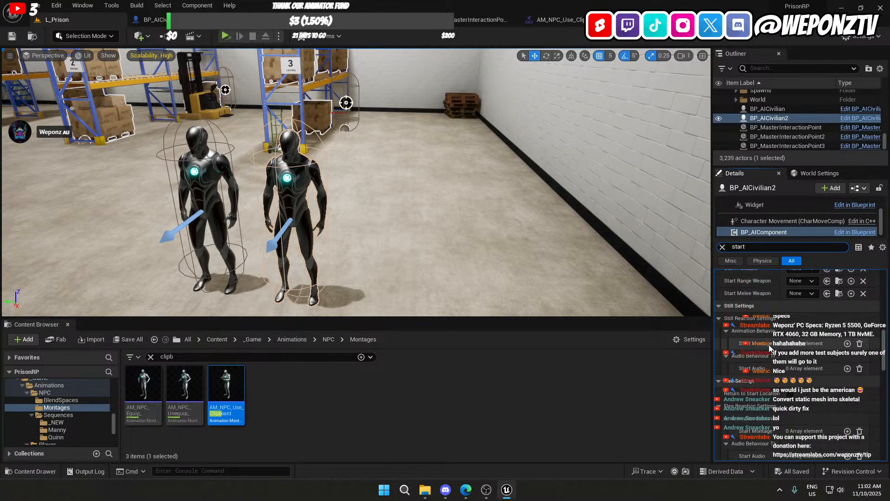
scroll(769, 344, up, 2)
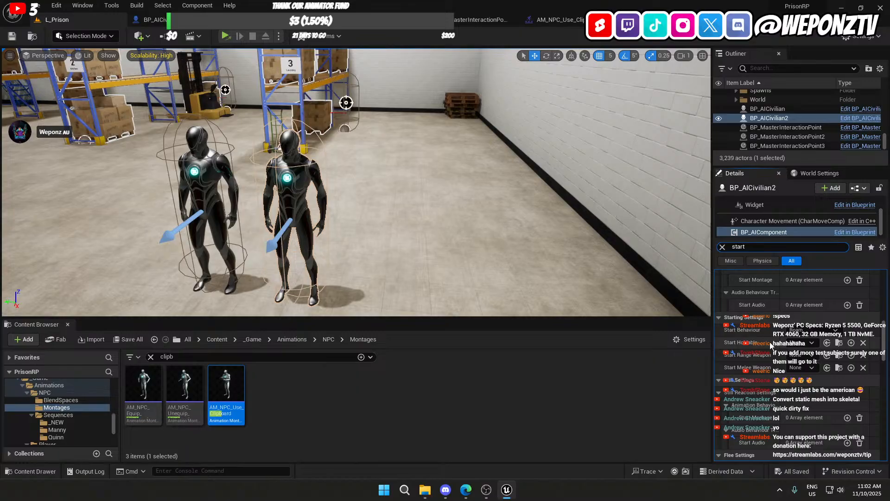
Step: Filter the AI component settings by "roam" and examine the prop animation and Roam Wait Anims options
drag(757, 246, 719, 247)
text(roam)
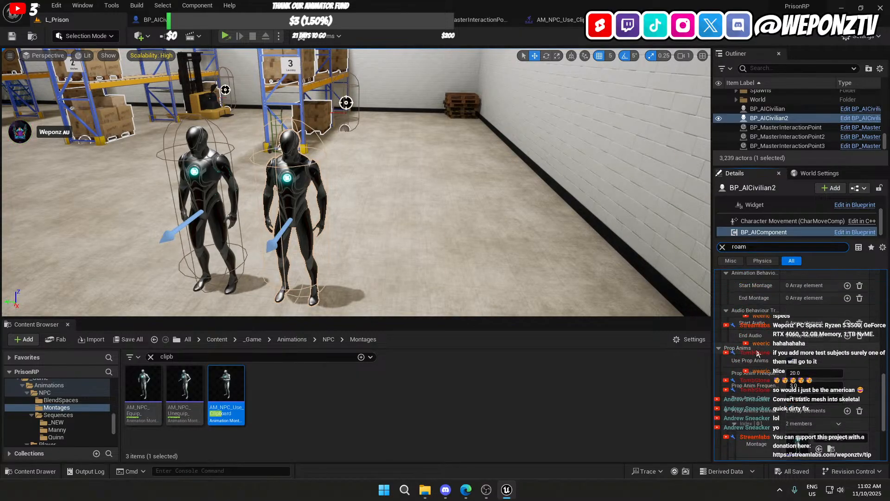
scroll(753, 354, down, 5)
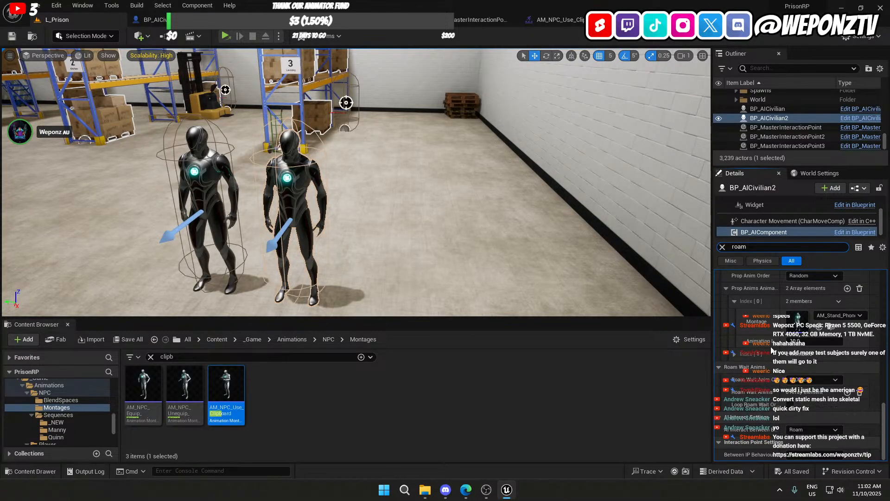
Step: Filter BP_AICivilian2's AI component settings by "in between", check the Between AI Interact Time value and save the level
click(716, 246)
text(i)
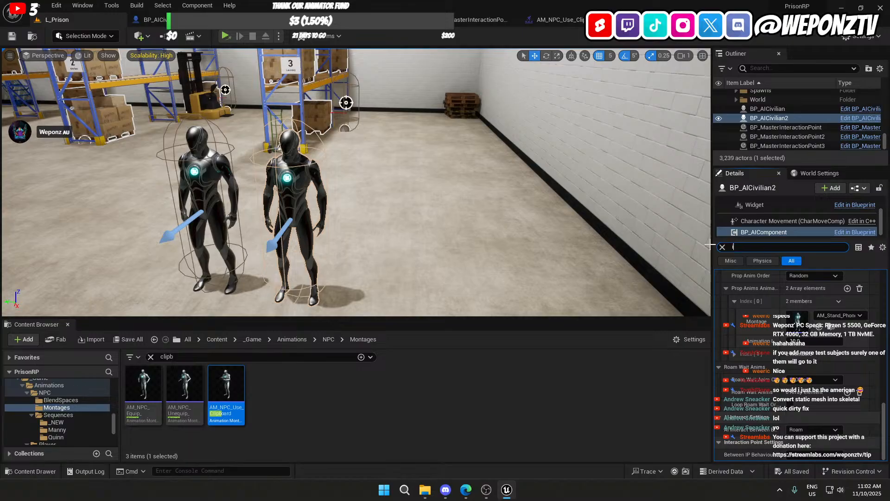
text(n between)
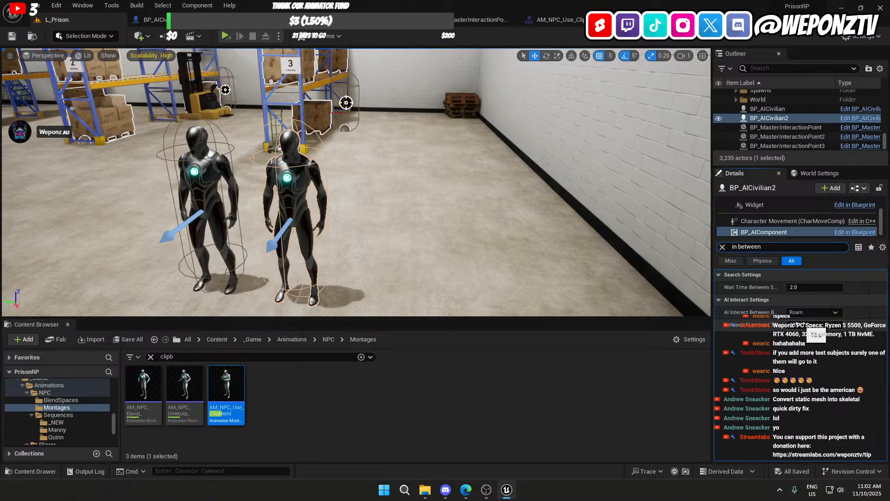
click(801, 323)
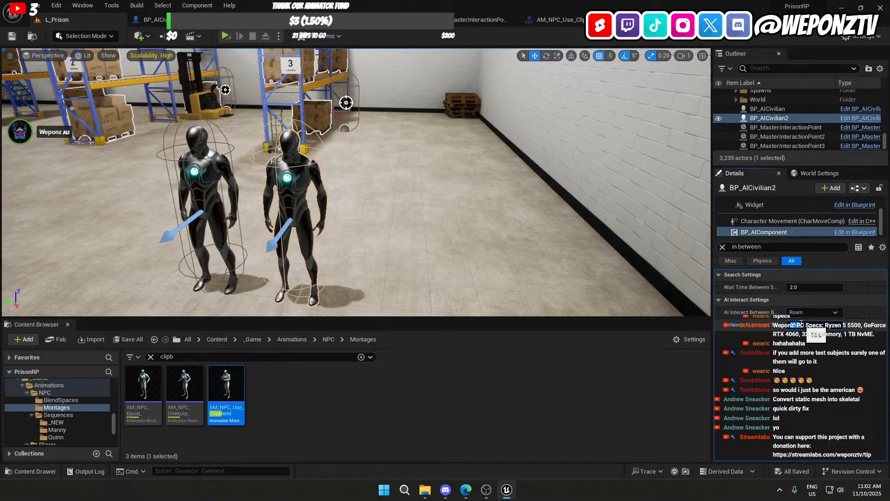
click(12, 36)
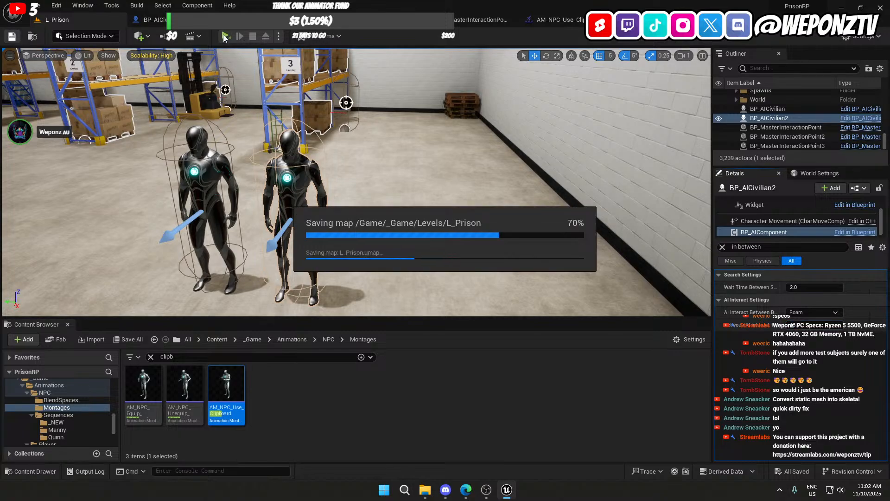
Step: Clear the settings filter, reselect BP_AICivilian2's BP_AIComponent and look through its full list of settings
click(293, 183)
click(722, 247)
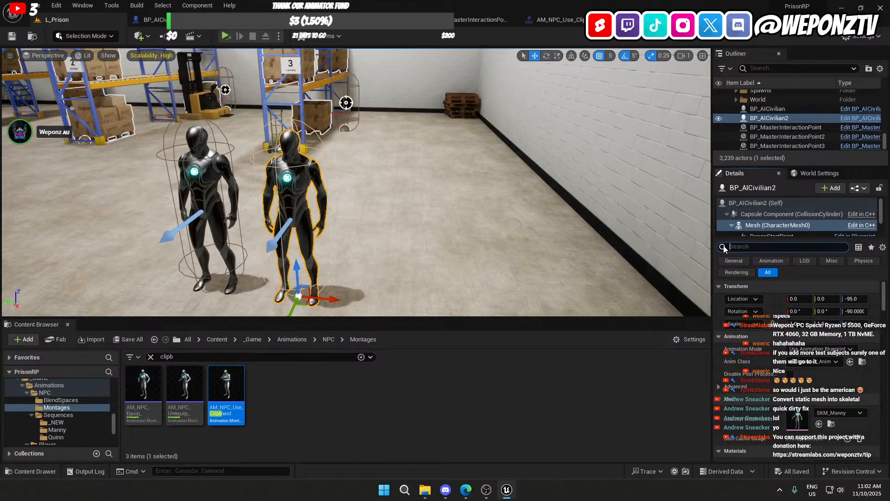
scroll(784, 227, down, 3)
click(783, 231)
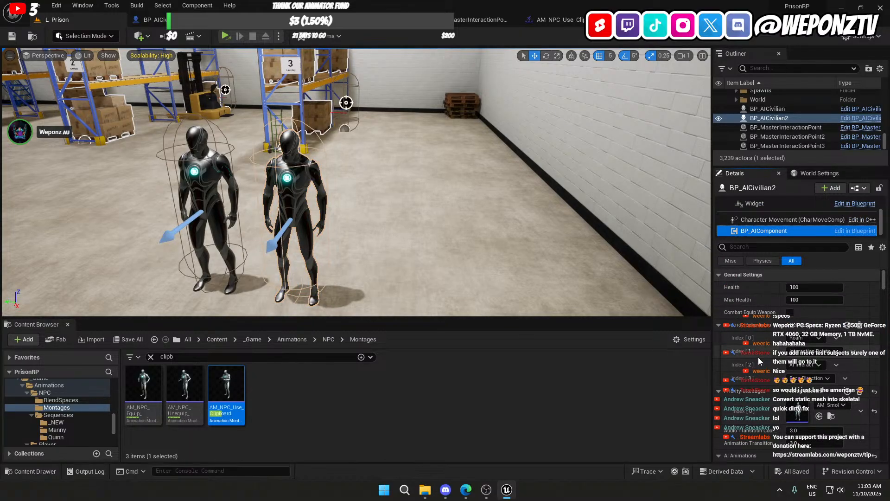
scroll(751, 355, down, 10)
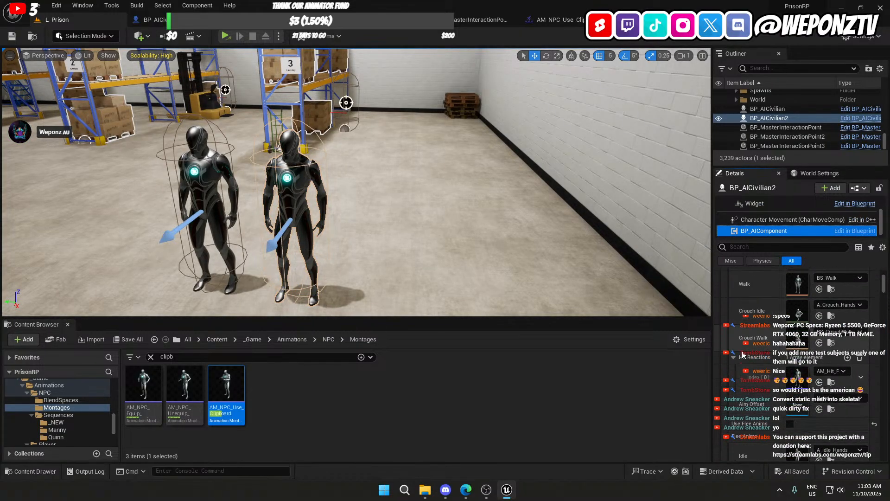
Step: Filter BP_AICivilian2's AI component settings by "ai interact" and enable Use General Settings in the AI Interact Reaction Settings
click(756, 247)
text(inte)
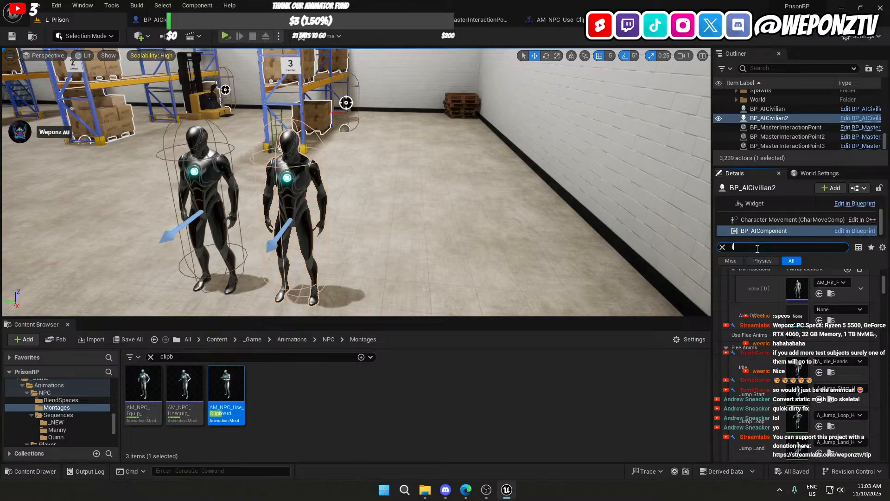
text(ract ai)
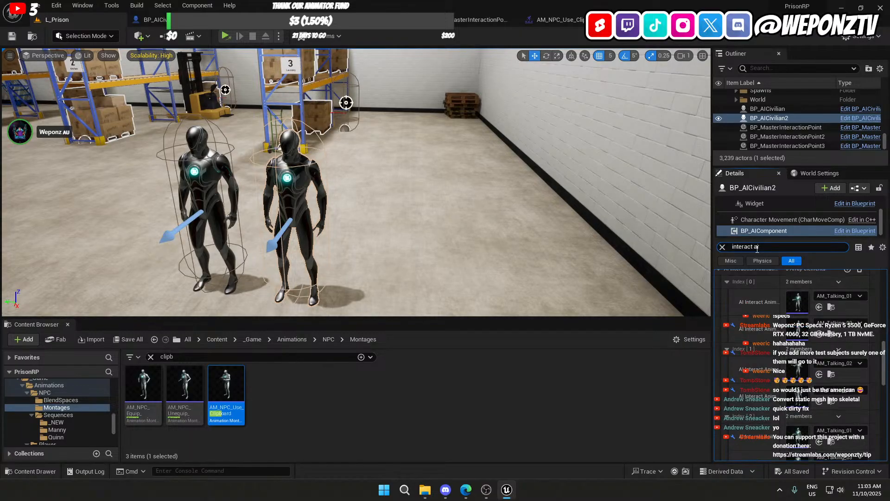
drag(764, 247, 635, 248)
text(ai interact)
scroll(777, 312, up, 2)
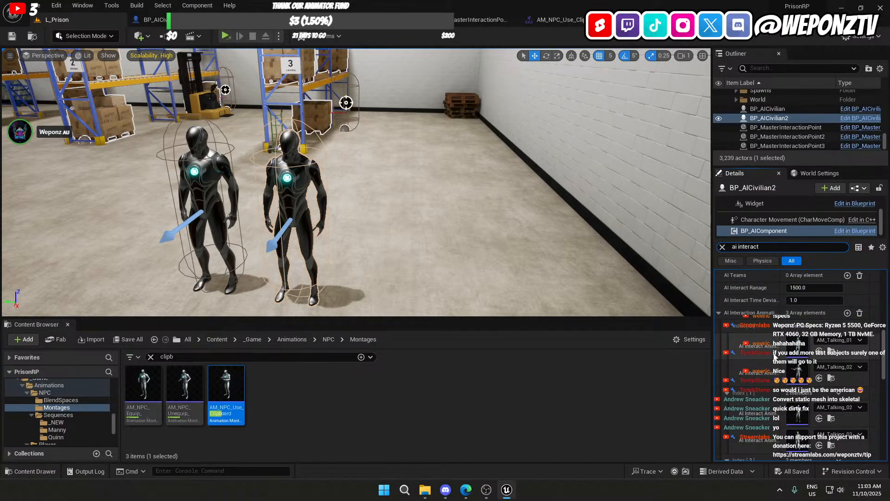
scroll(771, 357, down, 3)
scroll(764, 339, down, 4)
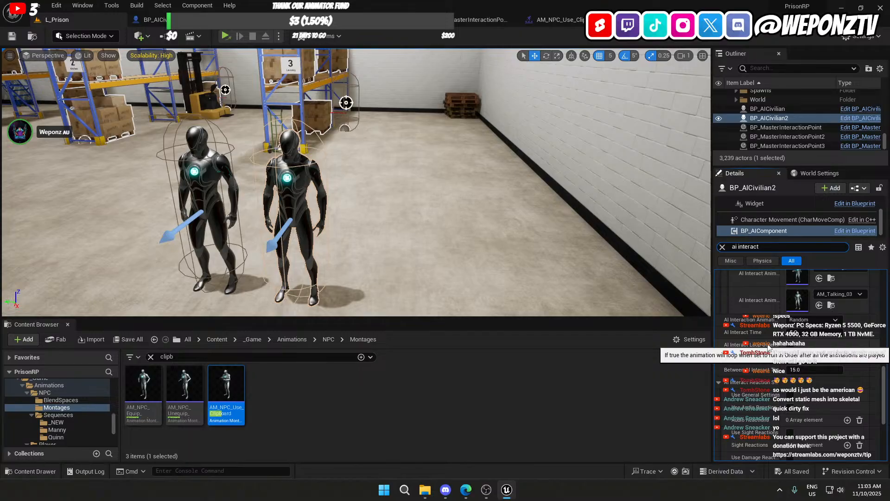
scroll(768, 347, down, 5)
scroll(768, 361, up, 1)
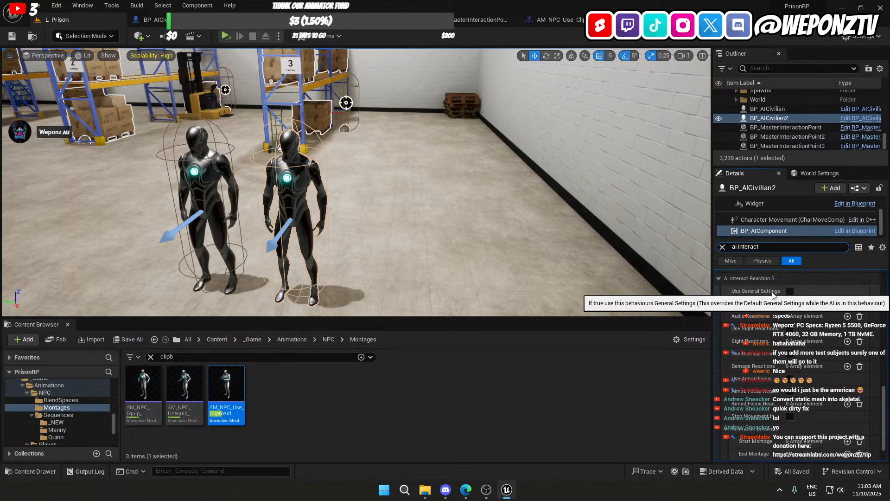
click(791, 291)
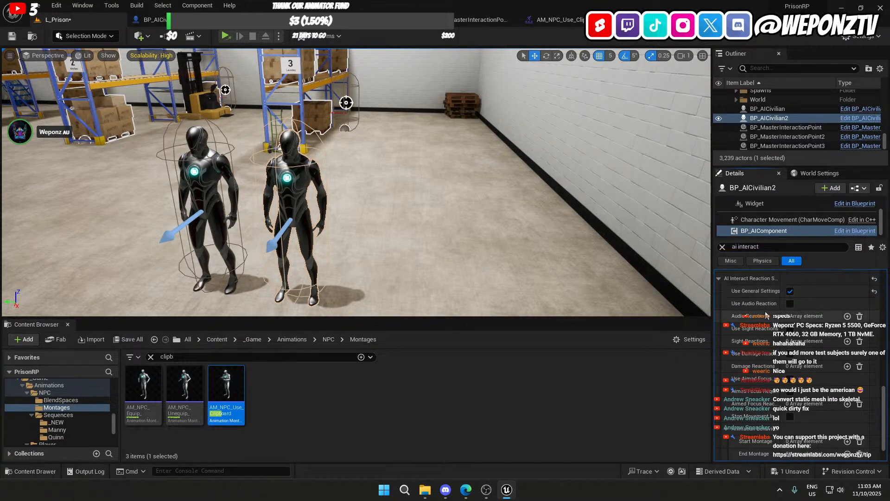
Step: Filter BP_AICivilian2's AI component settings by "interact" and examine the AI Interact and Interaction Point settings
scroll(766, 314, down, 3)
scroll(764, 314, down, 6)
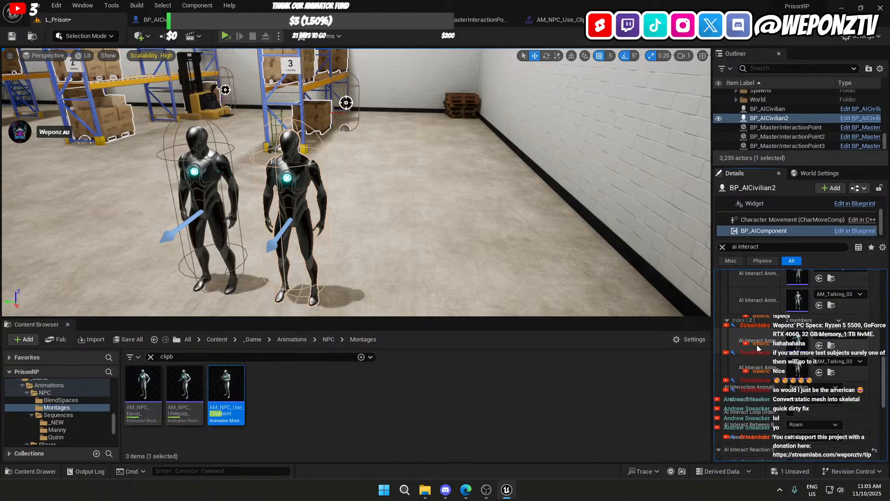
drag(739, 247, 699, 247)
key(BackSpace)
scroll(753, 342, up, 5)
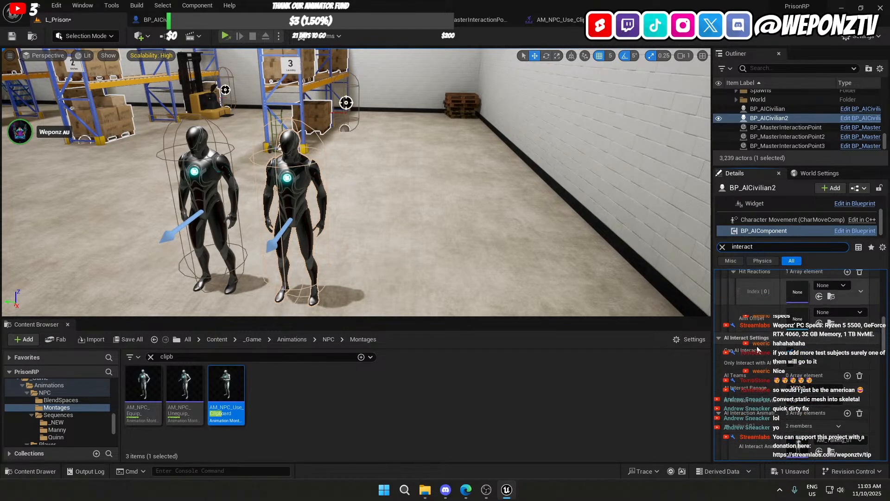
scroll(756, 345, up, 3)
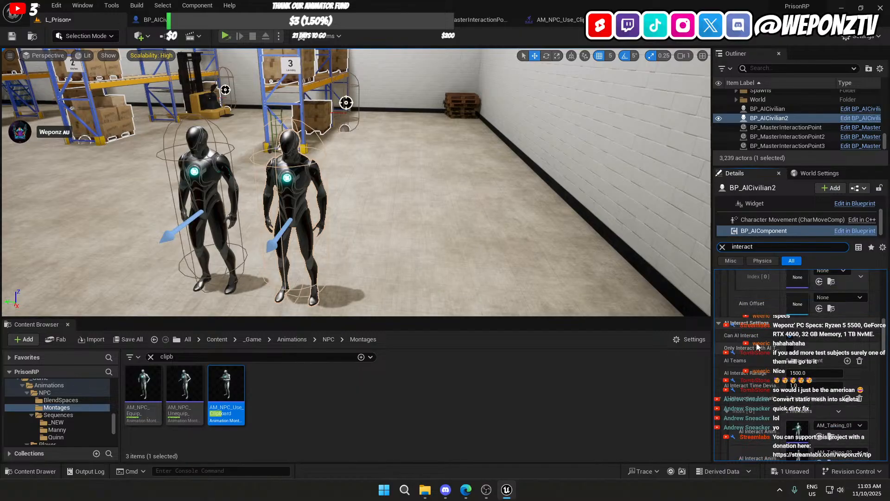
scroll(756, 346, down, 7)
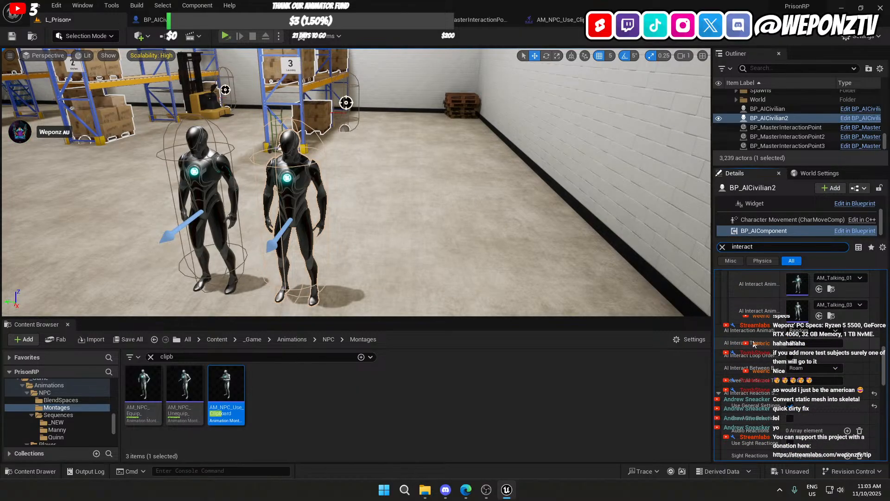
scroll(753, 343, down, 9)
scroll(753, 343, down, 5)
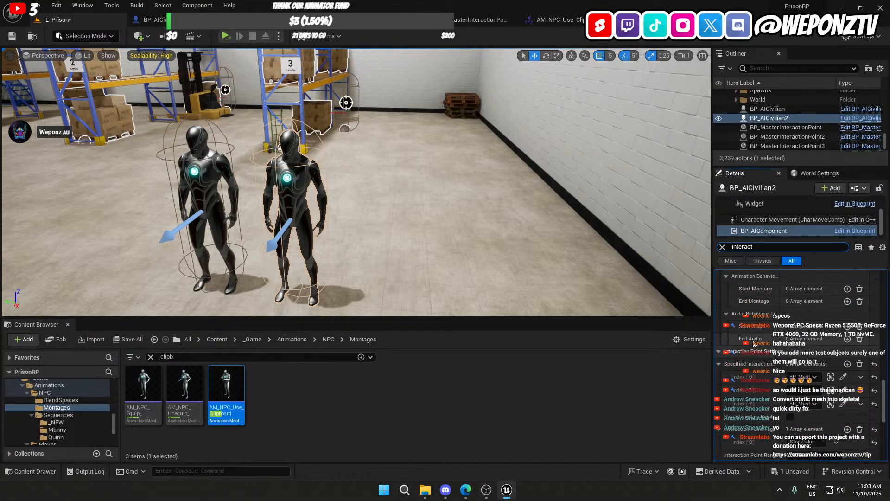
scroll(753, 343, down, 2)
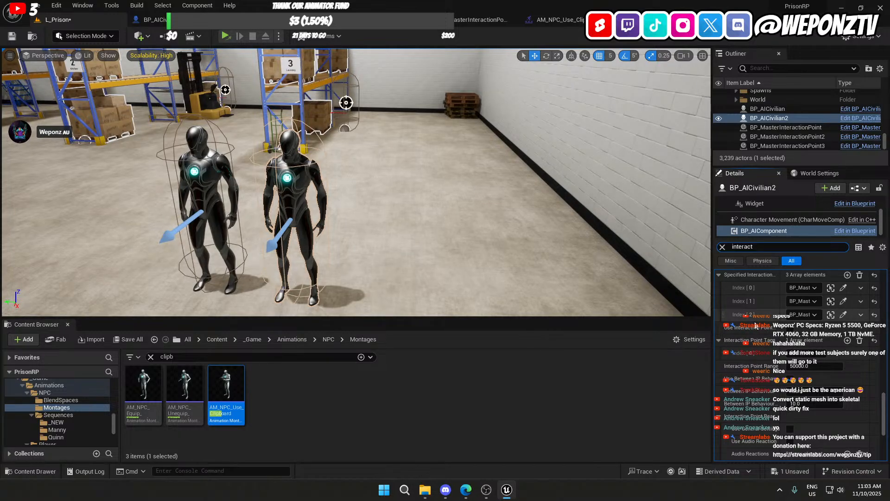
scroll(761, 329, up, 3)
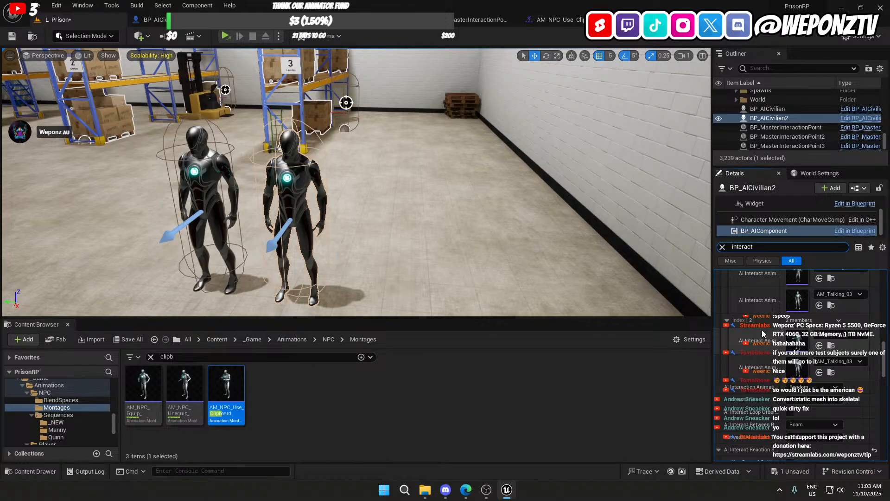
scroll(759, 329, up, 5)
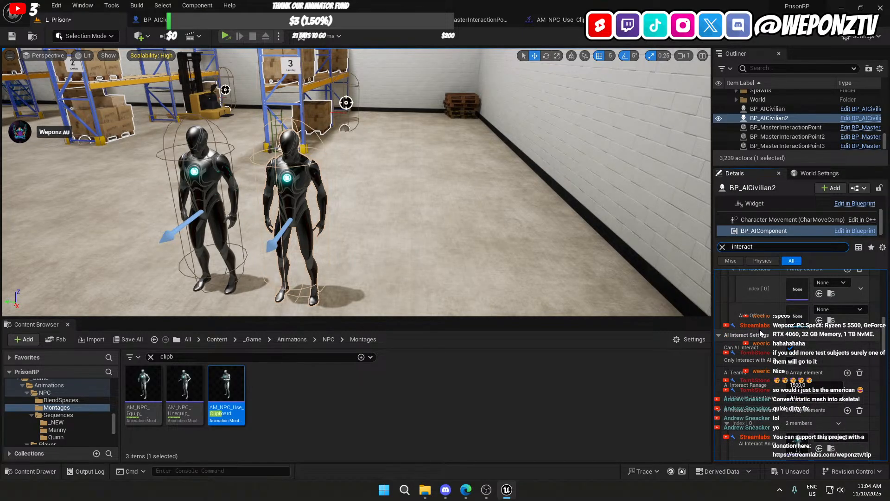
scroll(759, 329, up, 2)
scroll(760, 329, down, 3)
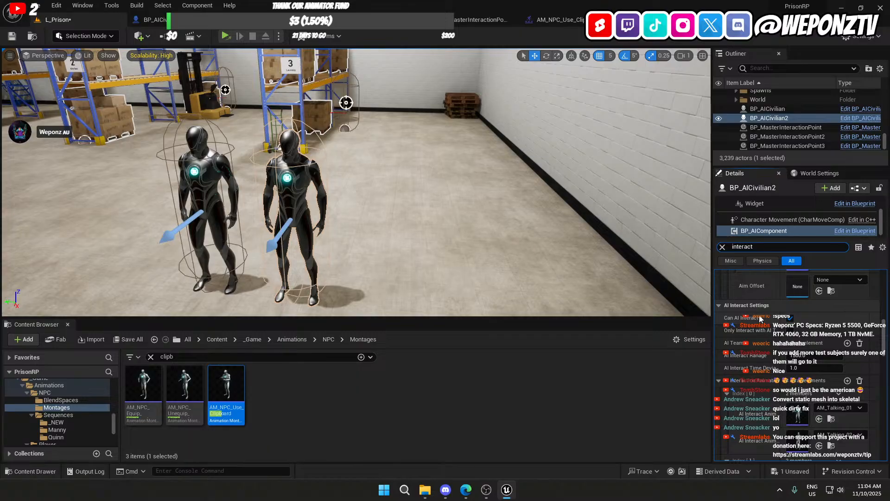
Step: Select BP_AICivilian's BP_AIComponent and filter its settings by "ai int"
click(219, 174)
click(751, 242)
text(ai inter)
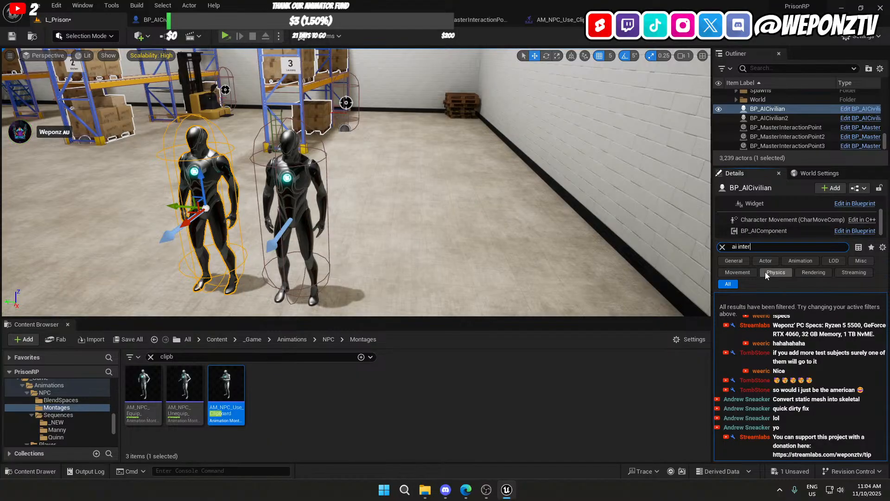
key(BackSpace)
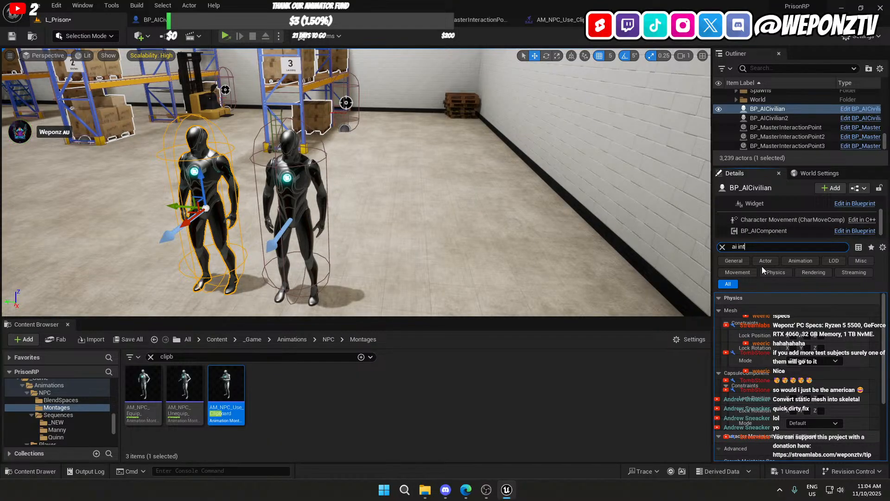
click(769, 230)
scroll(762, 325, down, 5)
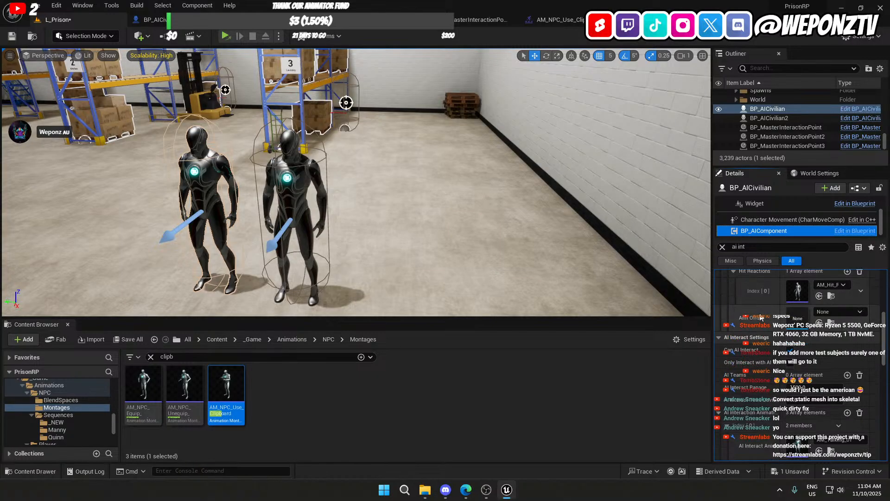
Step: Enable Use General Settings in the AI Interact Reaction Settings of BP_AICivilian's AI component
scroll(760, 318, down, 2)
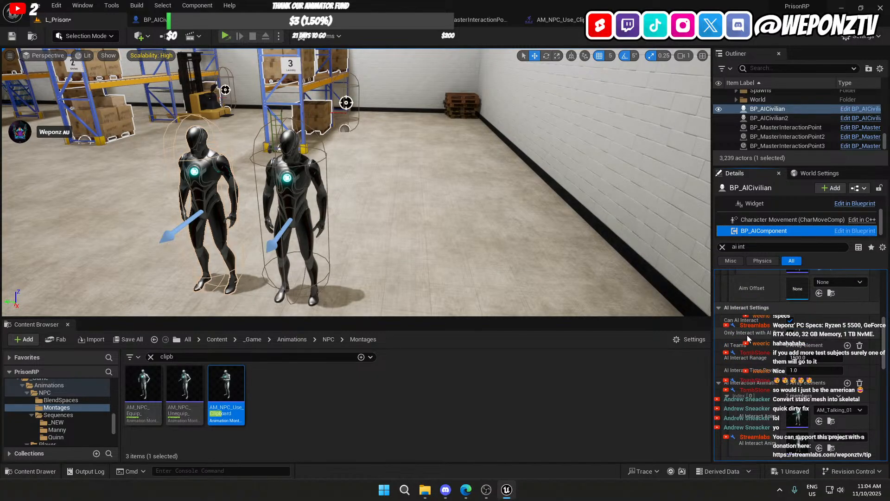
scroll(752, 335, down, 1)
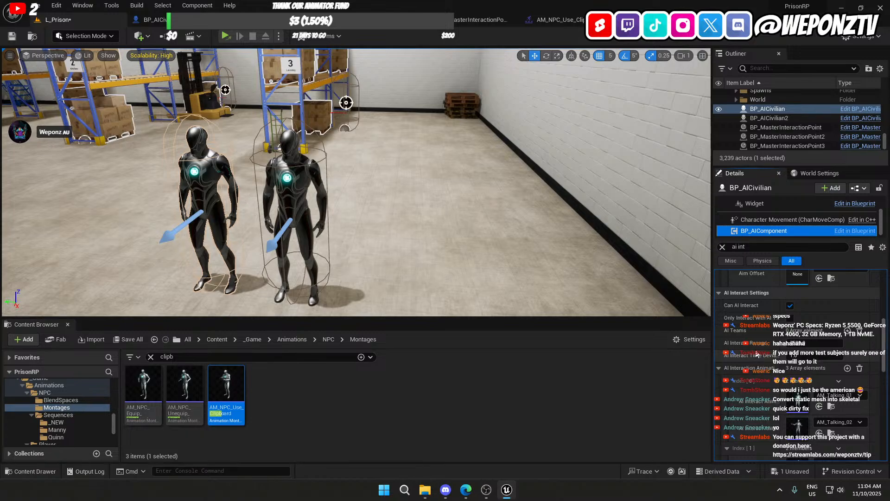
scroll(756, 352, down, 8)
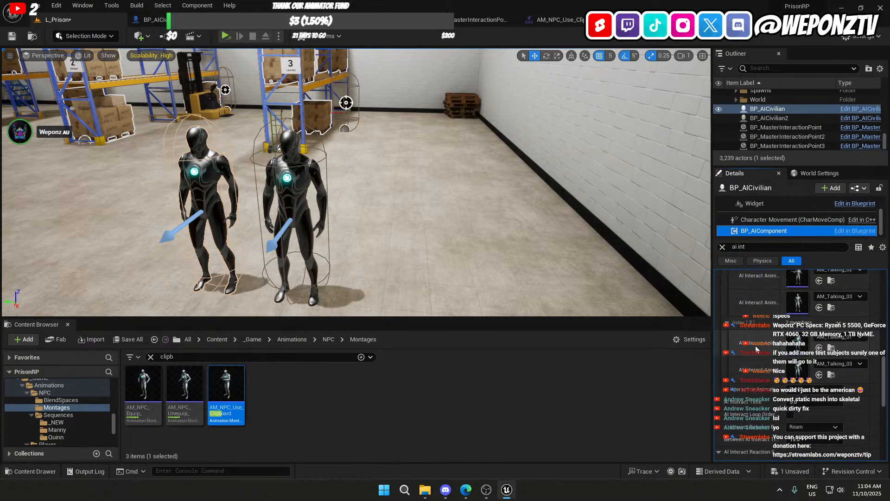
scroll(755, 350, down, 2)
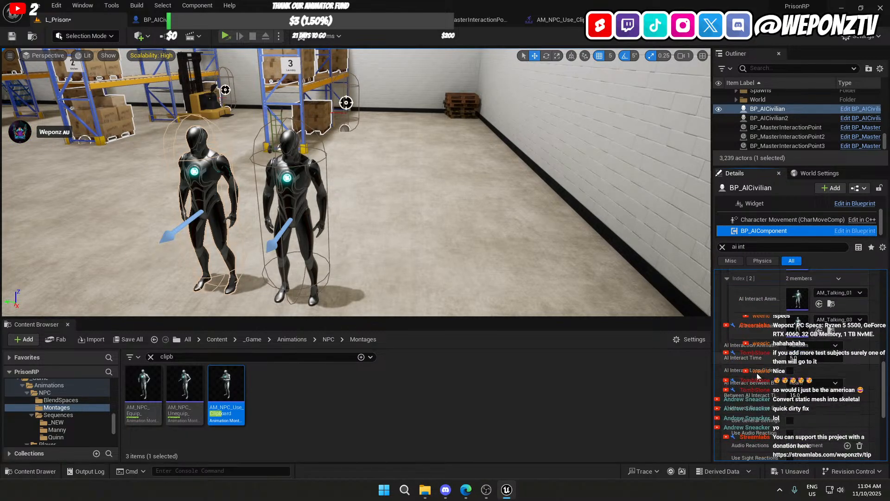
scroll(758, 367, down, 3)
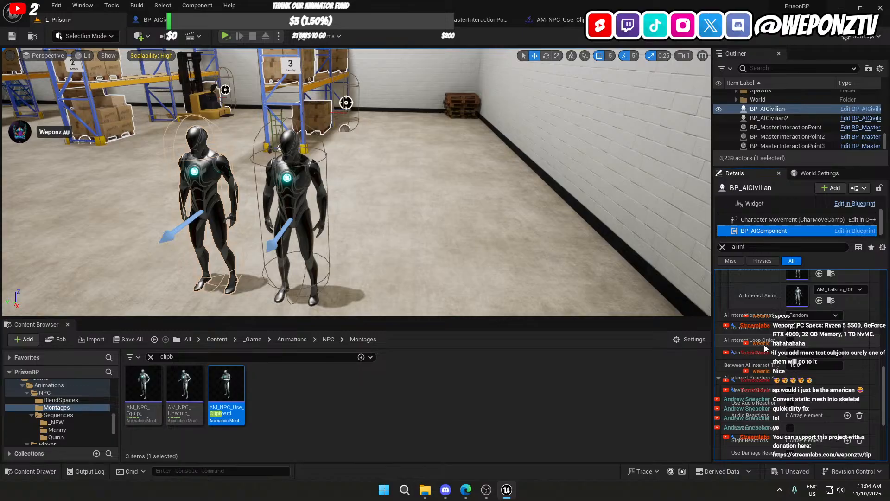
scroll(764, 346, down, 2)
scroll(766, 347, down, 2)
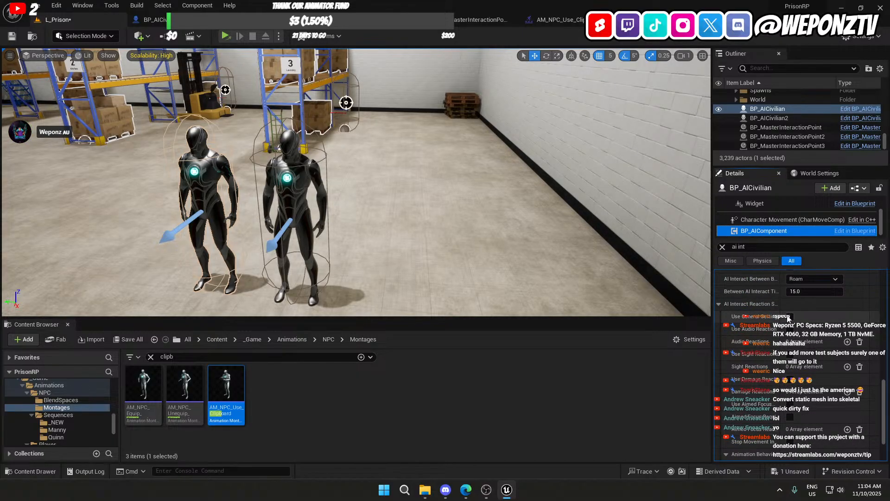
click(789, 317)
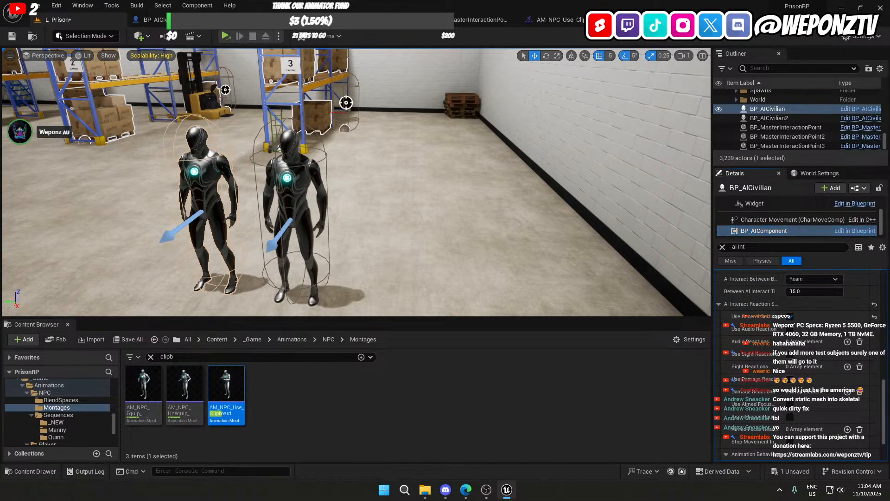
Step: Save the L_Prison level and all unsaved assets
click(12, 36)
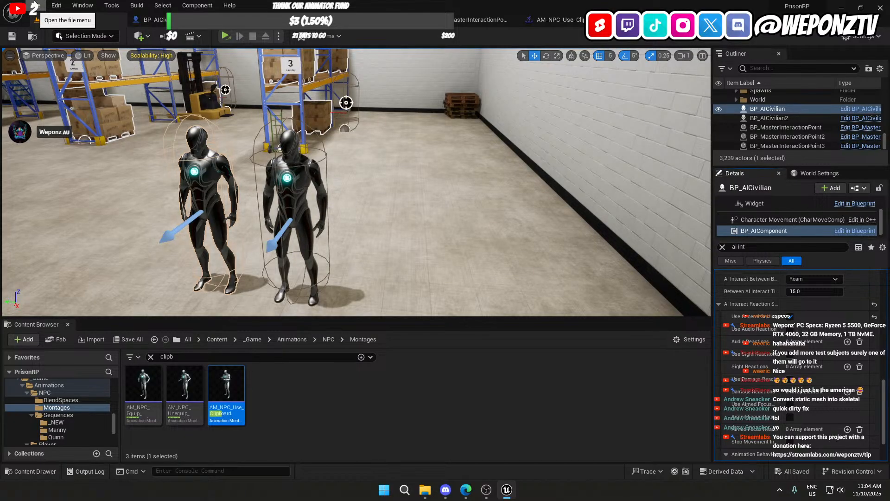
click(35, 6)
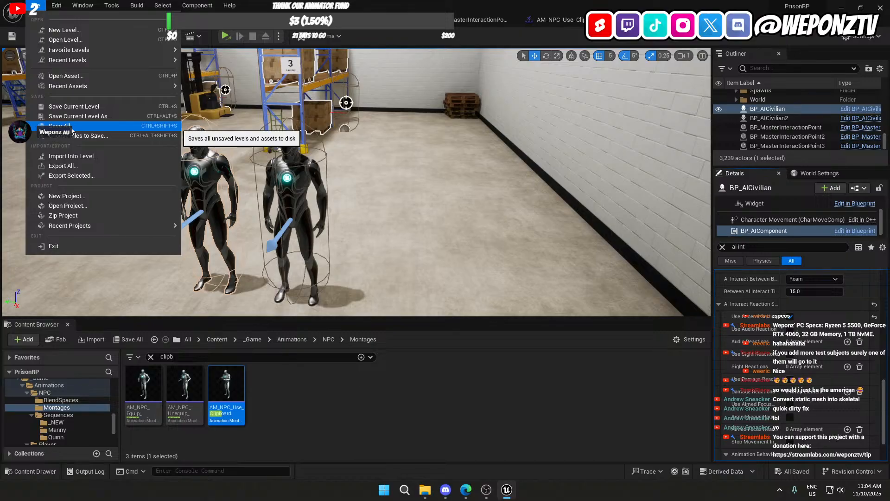
click(72, 130)
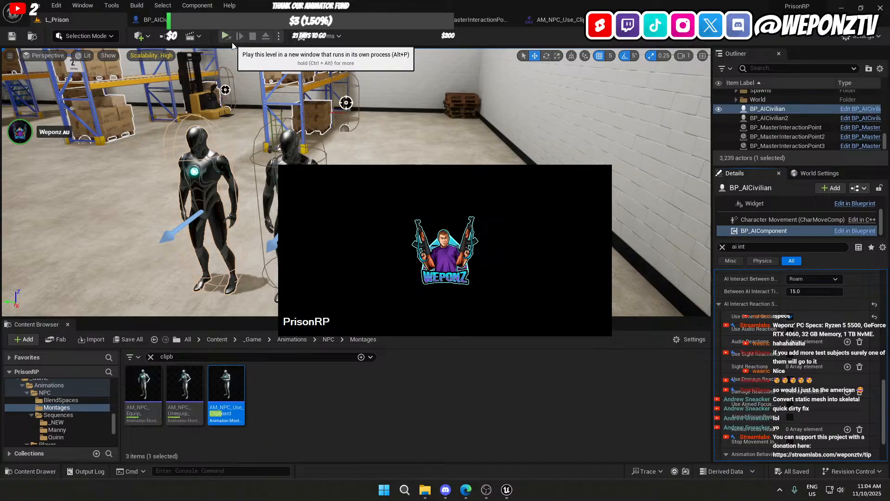
click(493, 493)
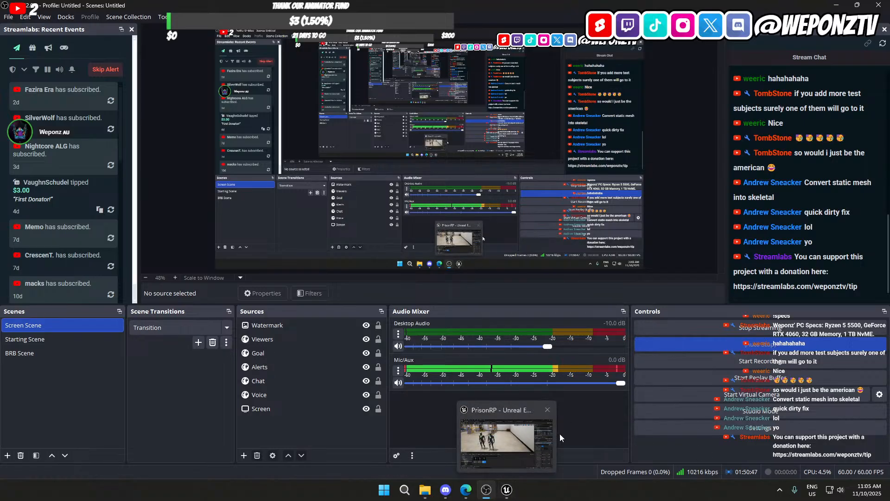
click(468, 423)
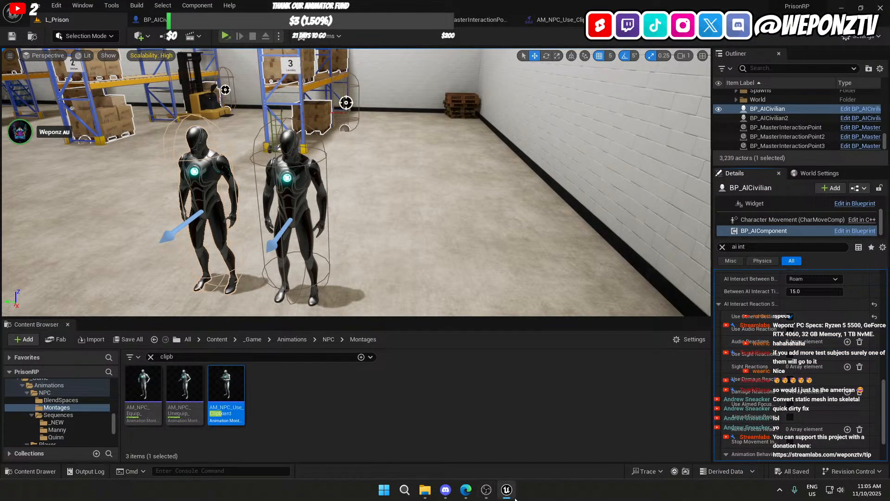
click(480, 491)
click(484, 490)
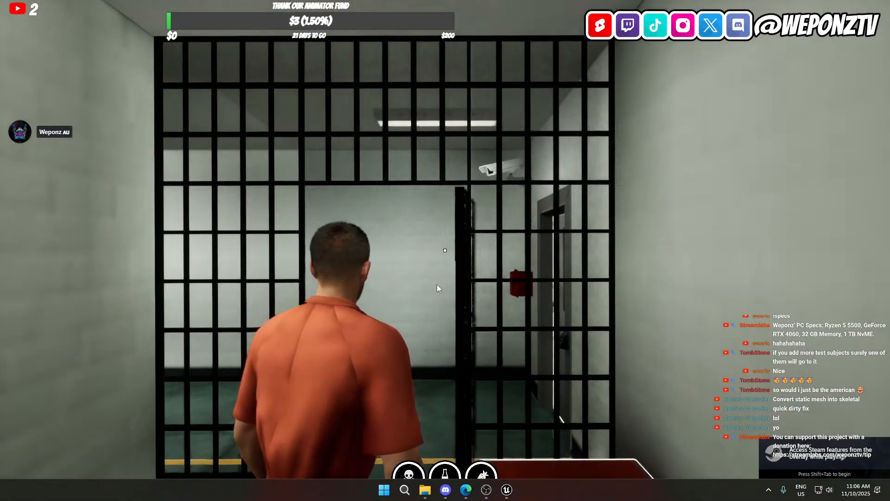
Step: Run the player character out of the cell and along the corridors to the warehouse's prison door
click(437, 284)
key(w)
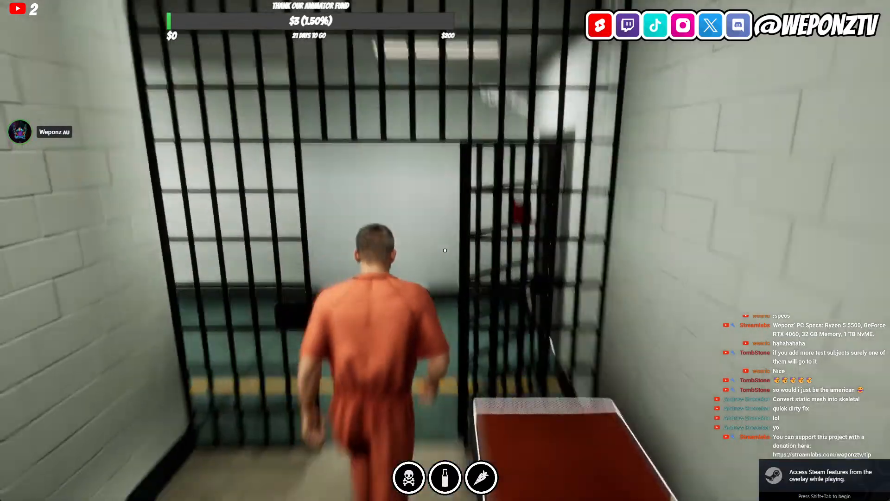
key(f)
key(w)
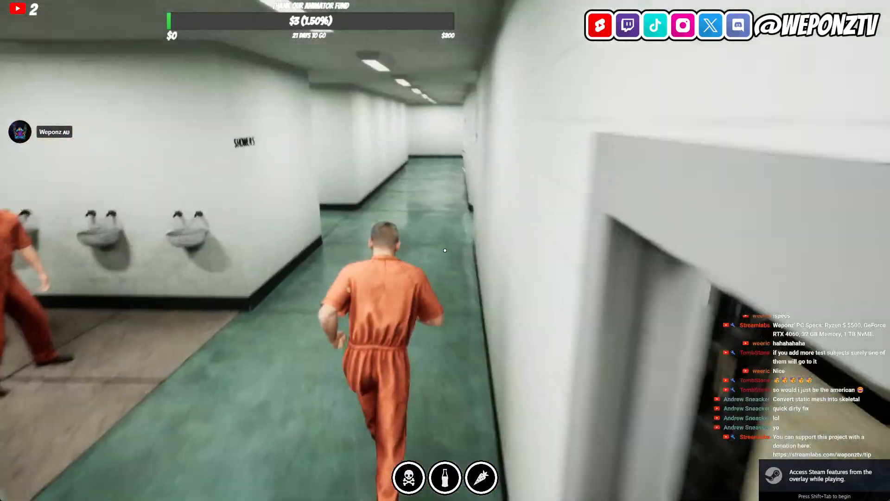
key(w)
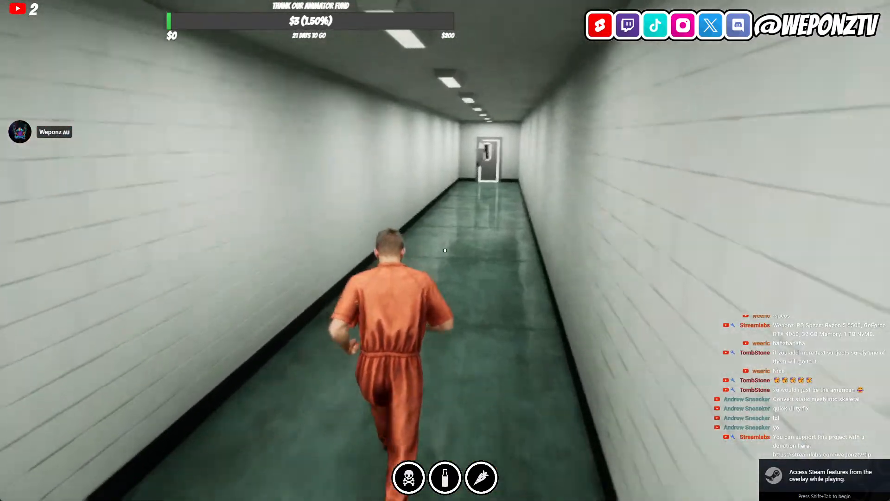
key(w)
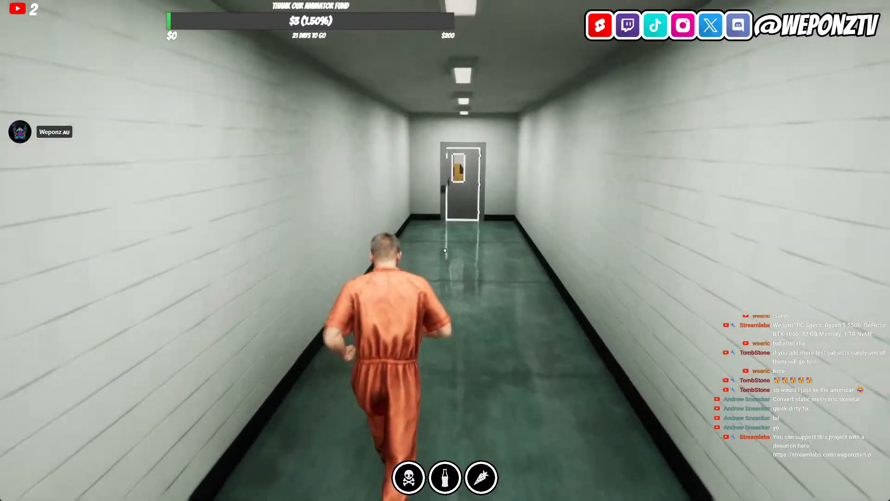
key(w)
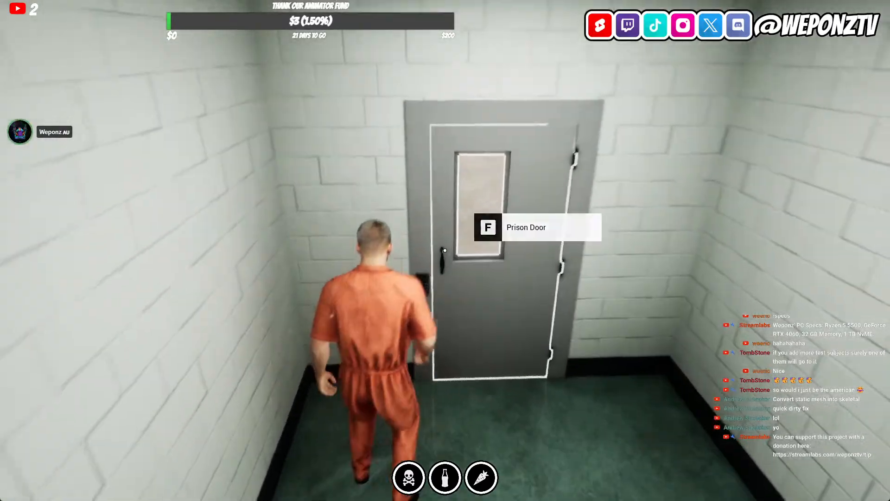
Step: Open the prison door, enter the warehouse and observe how the two AI civilians behave around the interaction points
key(f)
key(w)
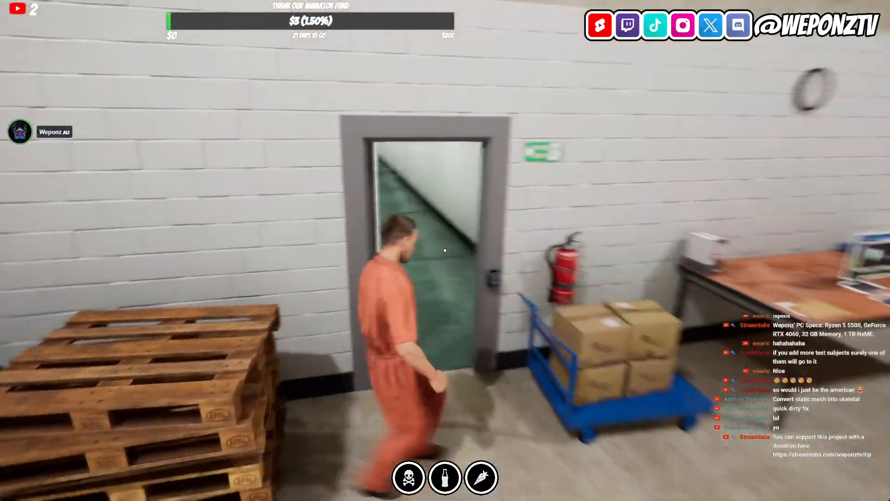
key(w)
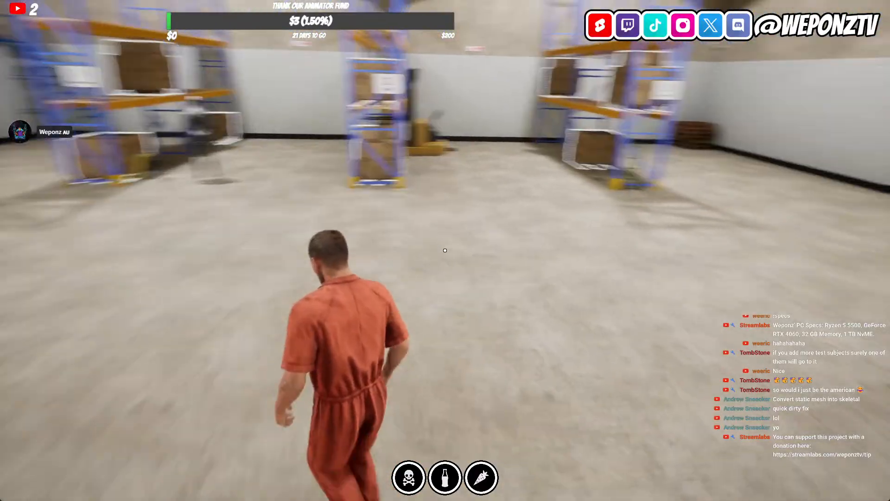
key(w)
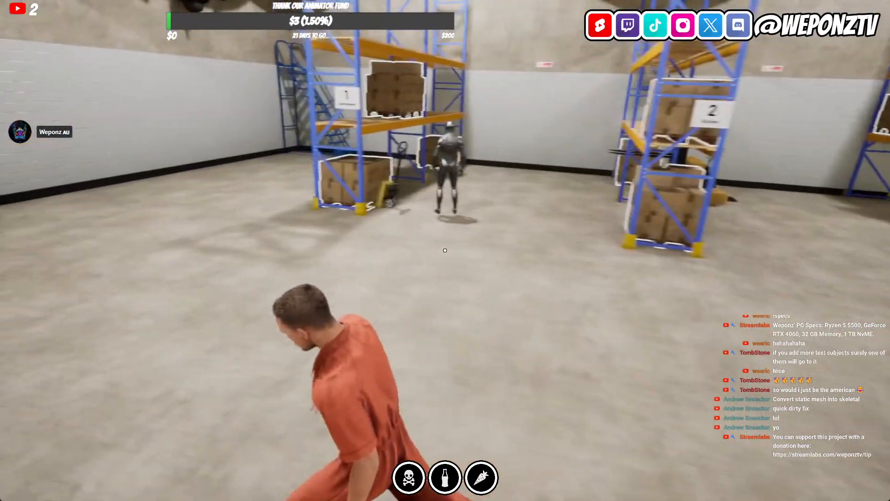
key(s)
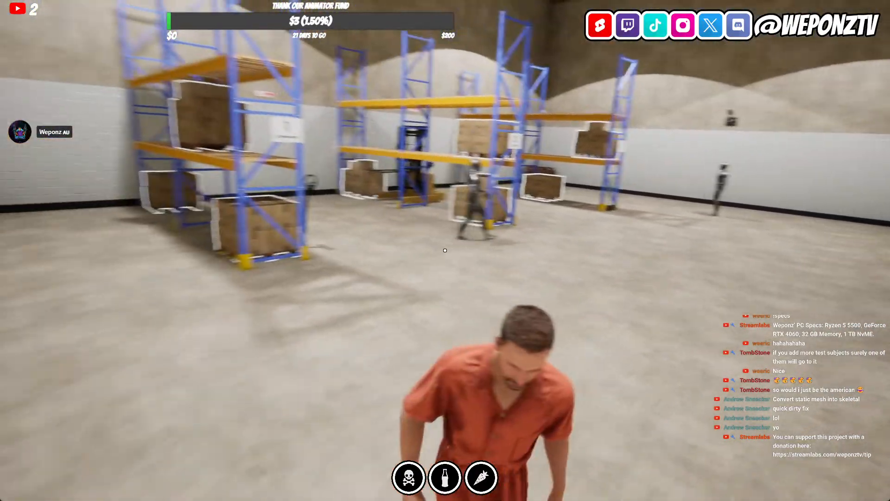
key(w)
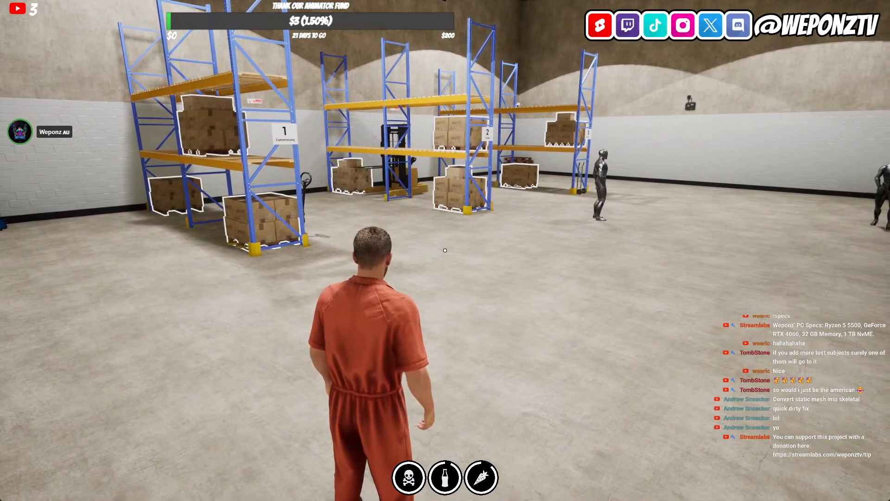
Step: End the standalone play test and return to the L_Prison level in Unreal Editor
key(Escape)
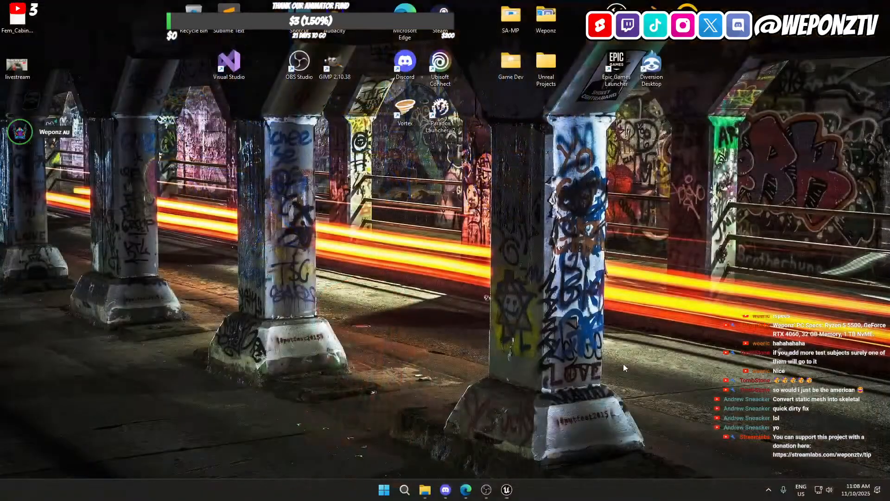
click(507, 490)
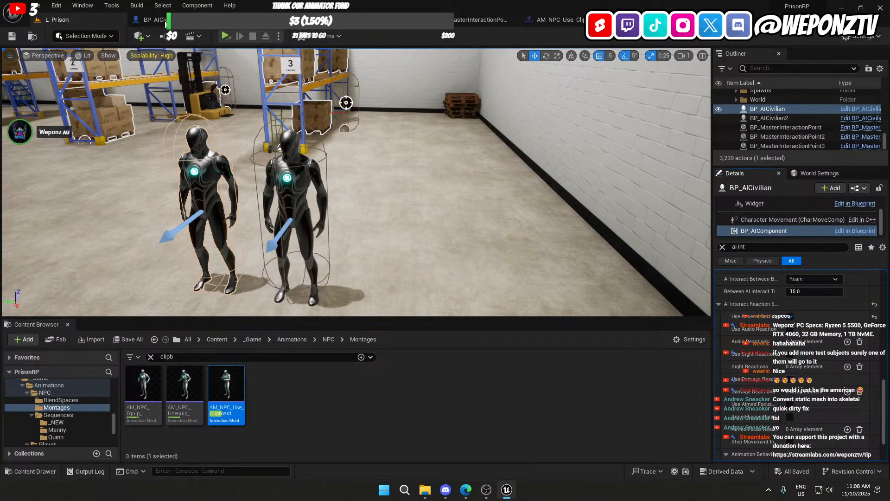
click(186, 19)
click(70, 22)
click(487, 489)
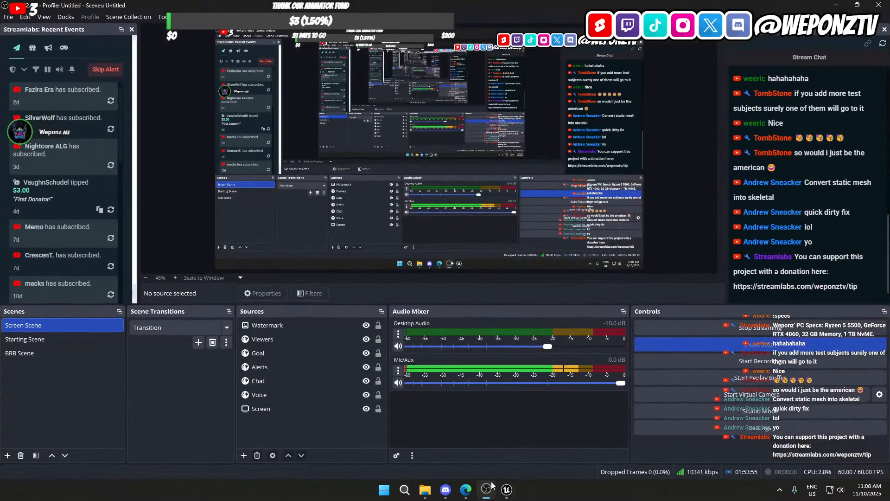